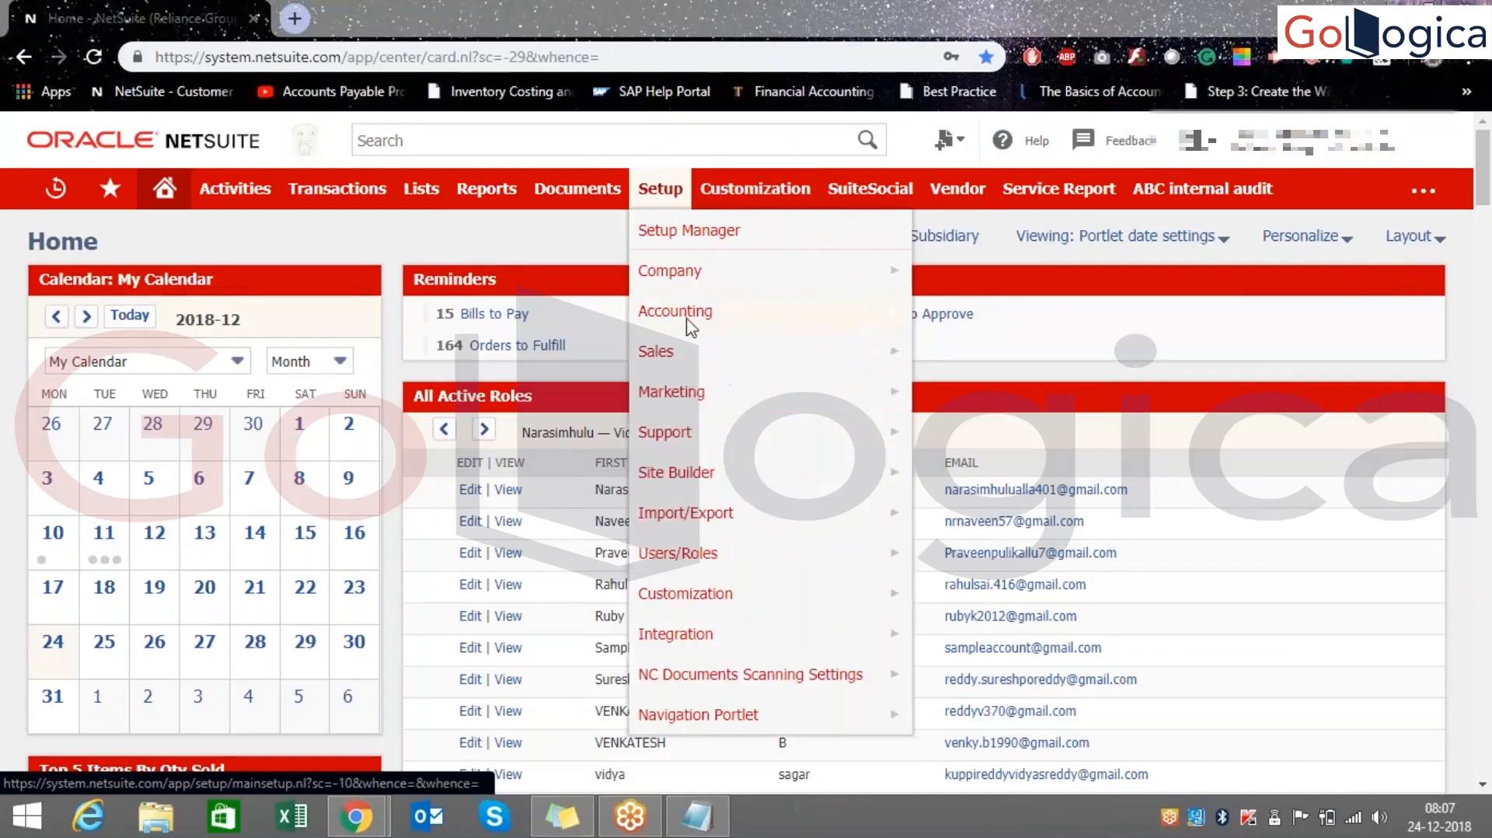
- Open the Enter Opening Balances page from the accounting setup tasks
mouse_move(799, 321)
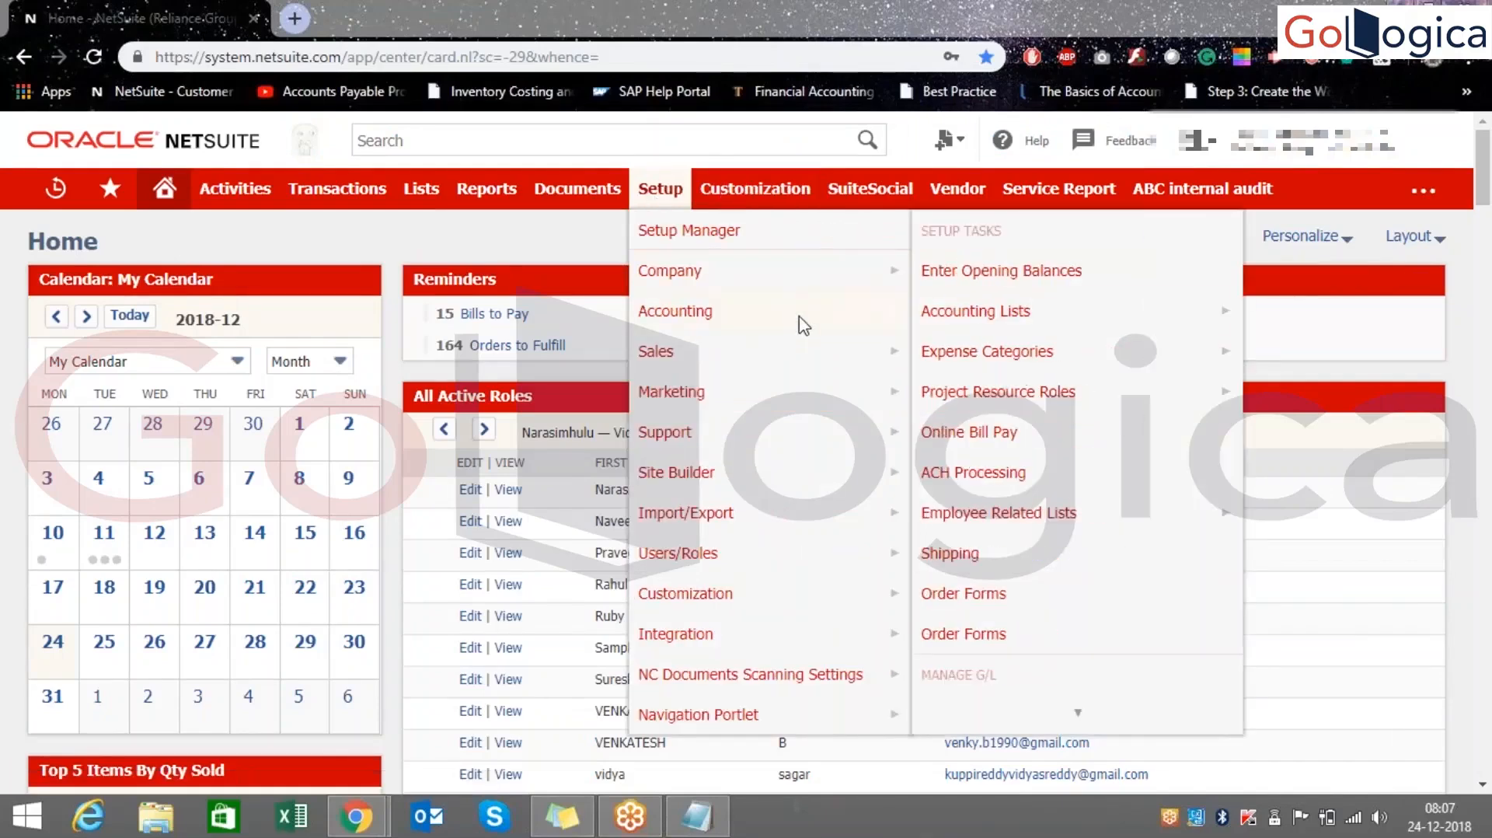
left_click(1019, 286)
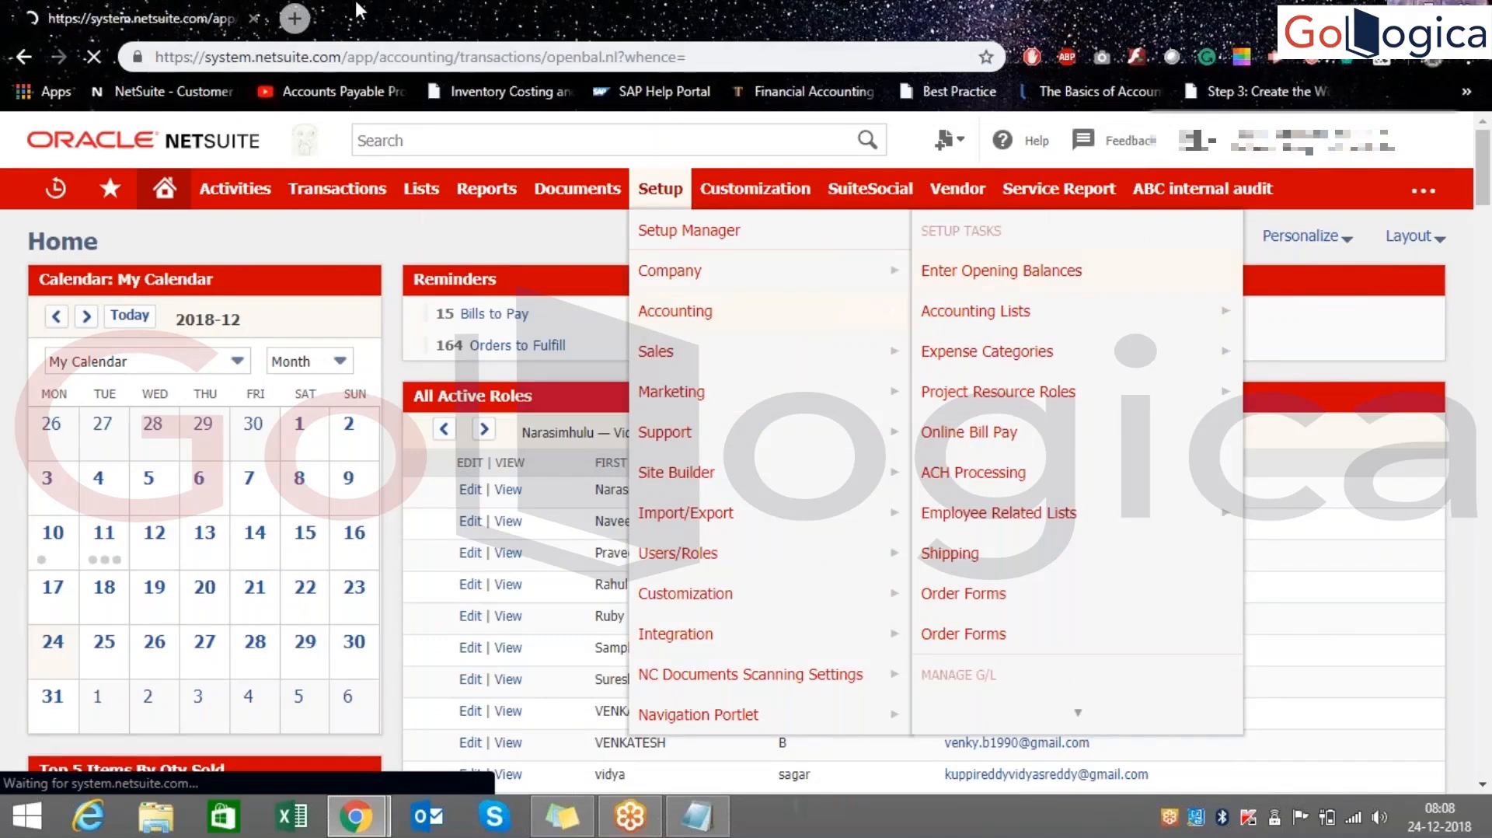
- Switch to Notepad, add blank lines beneath the Accounting Setup heading, and return to NetSuite
left_click(676, 824)
key("Return")
key("Return")
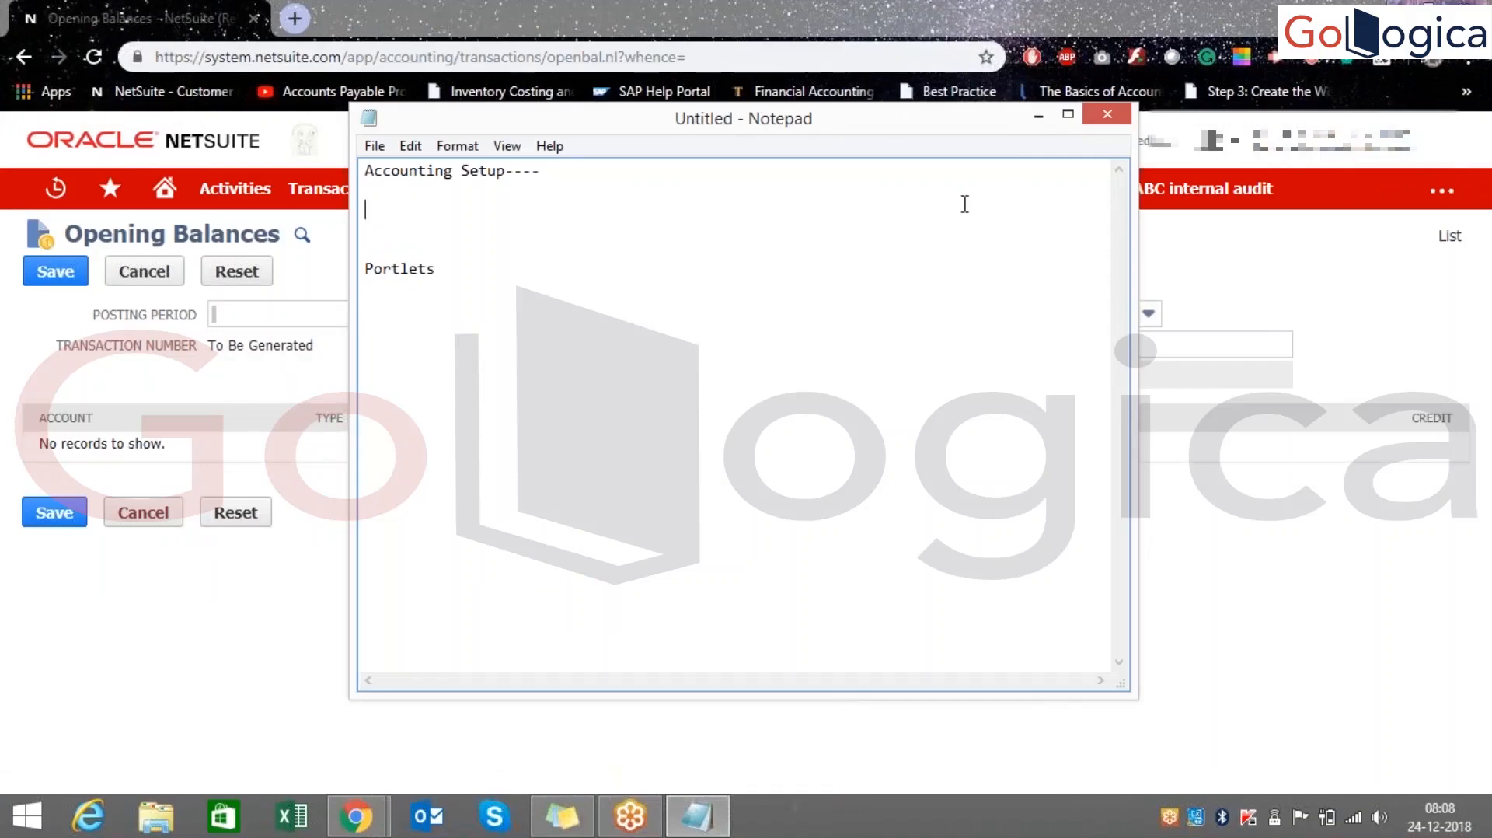
left_click(1038, 117)
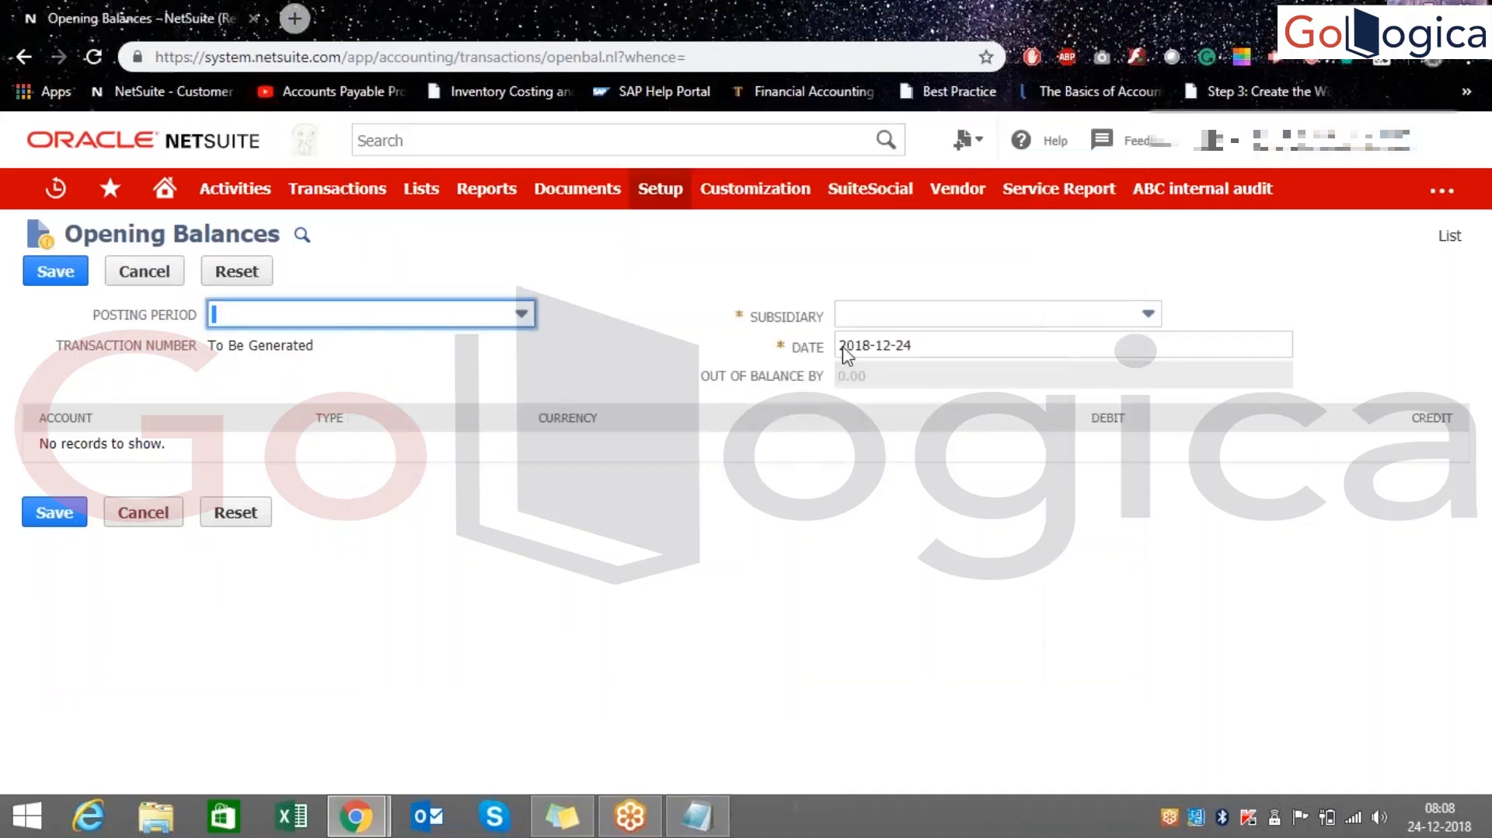
- Choose Reliance Group as the subsidiary for the opening balances and check the available posting periods
left_click(916, 314)
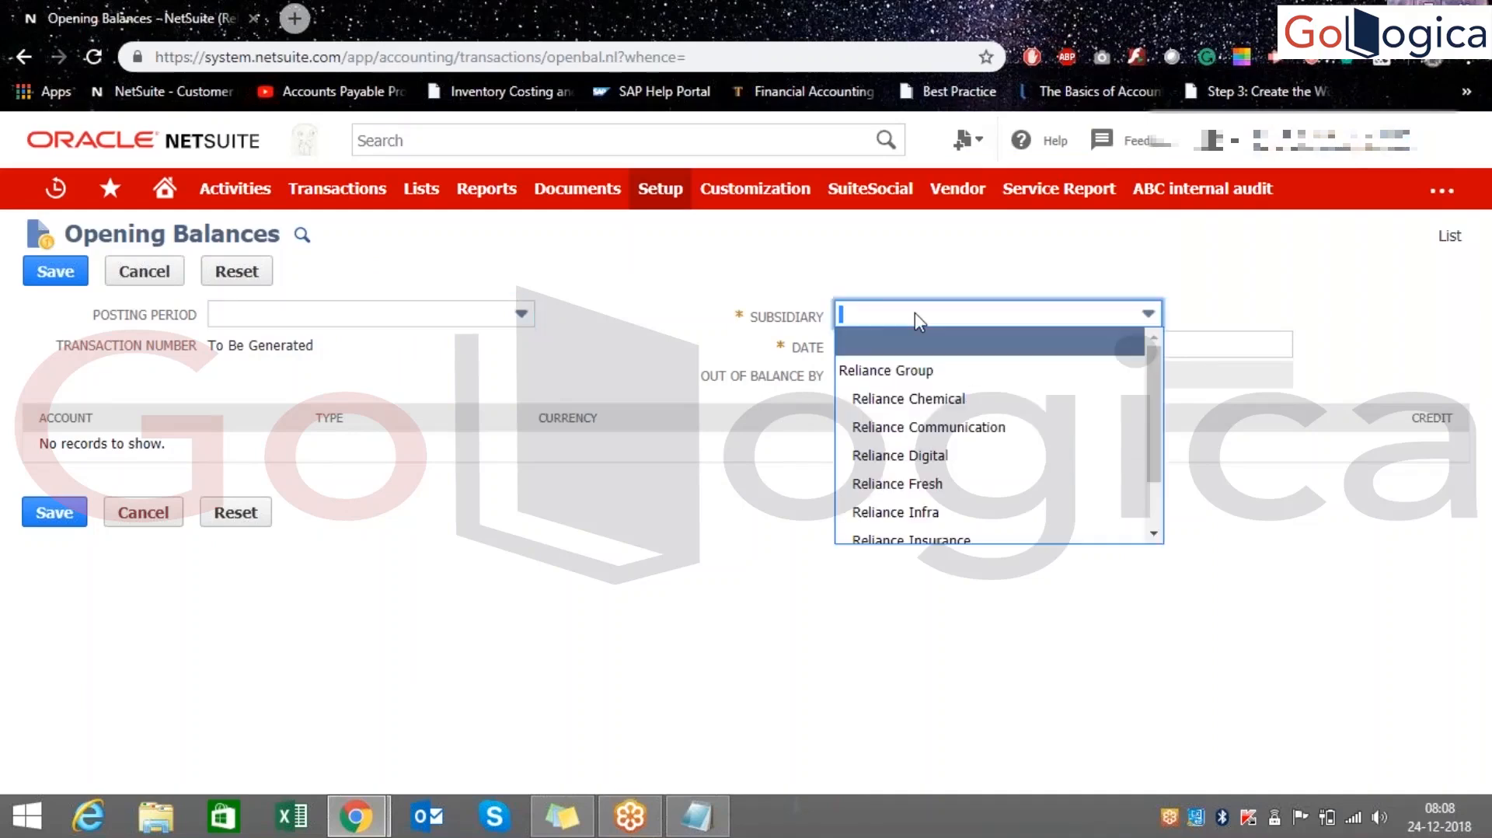
left_click(869, 373)
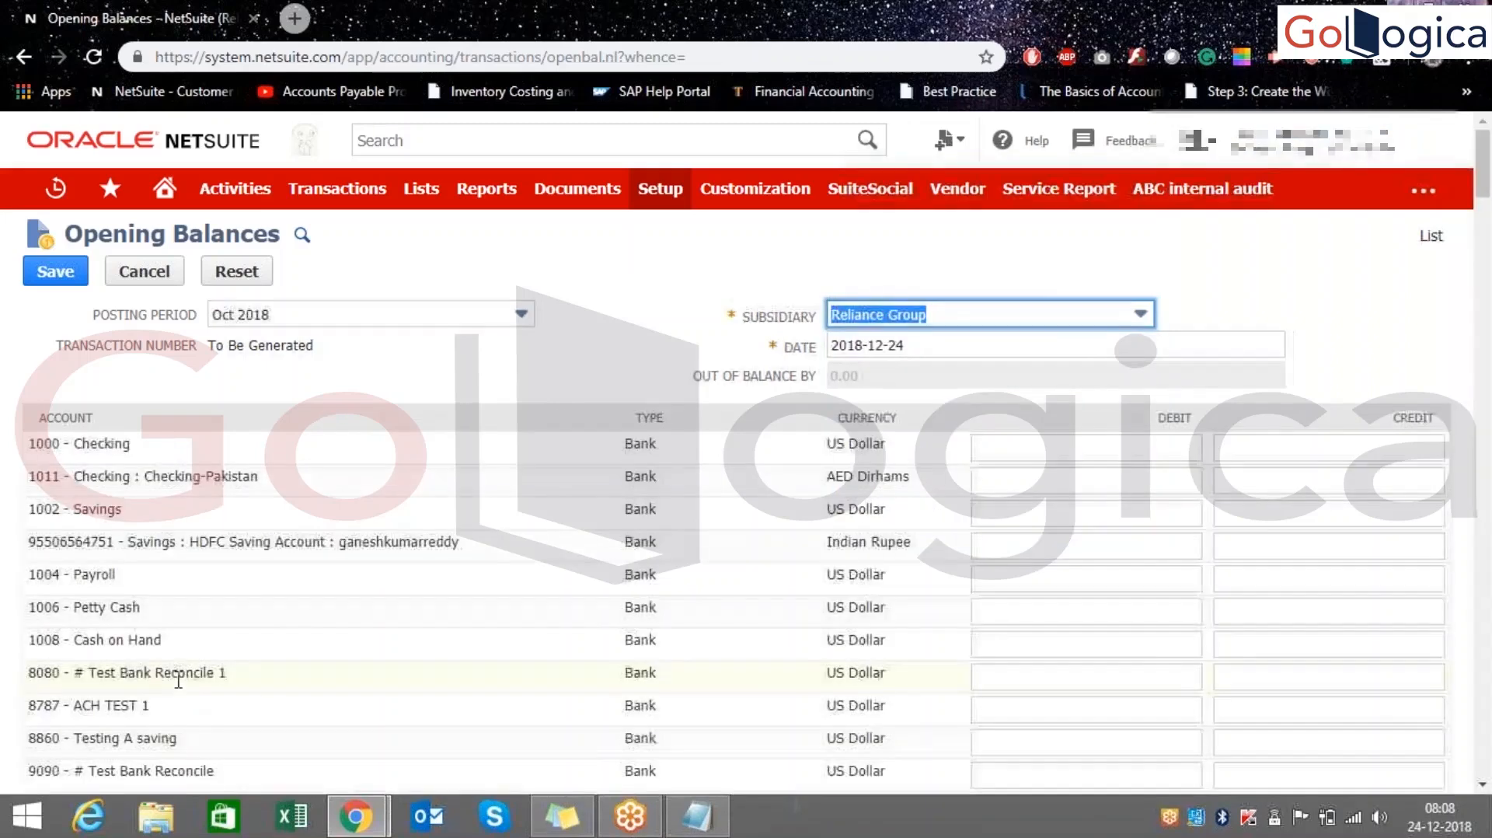
left_click(408, 322)
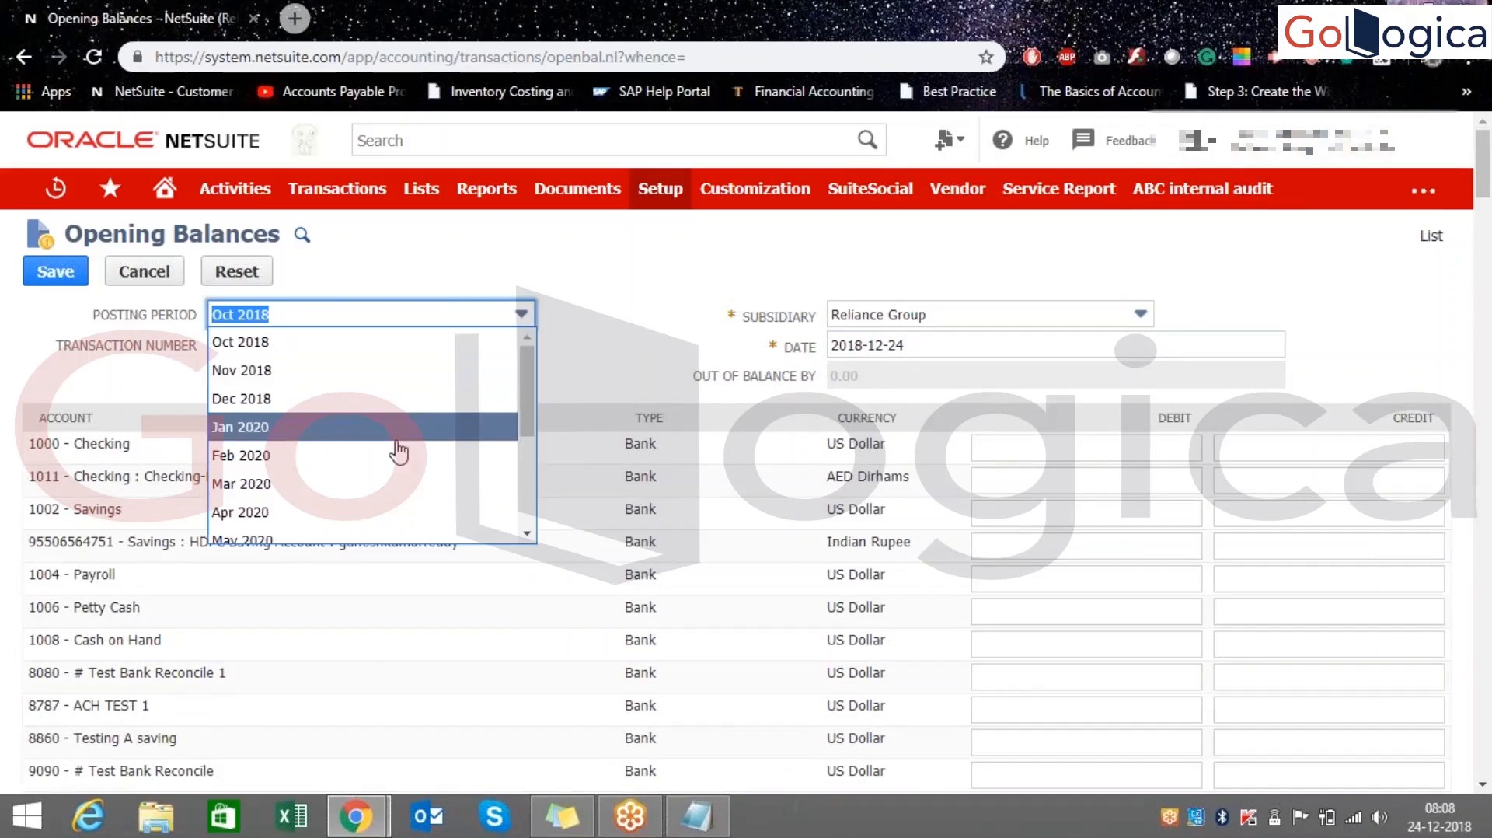
left_click(561, 359)
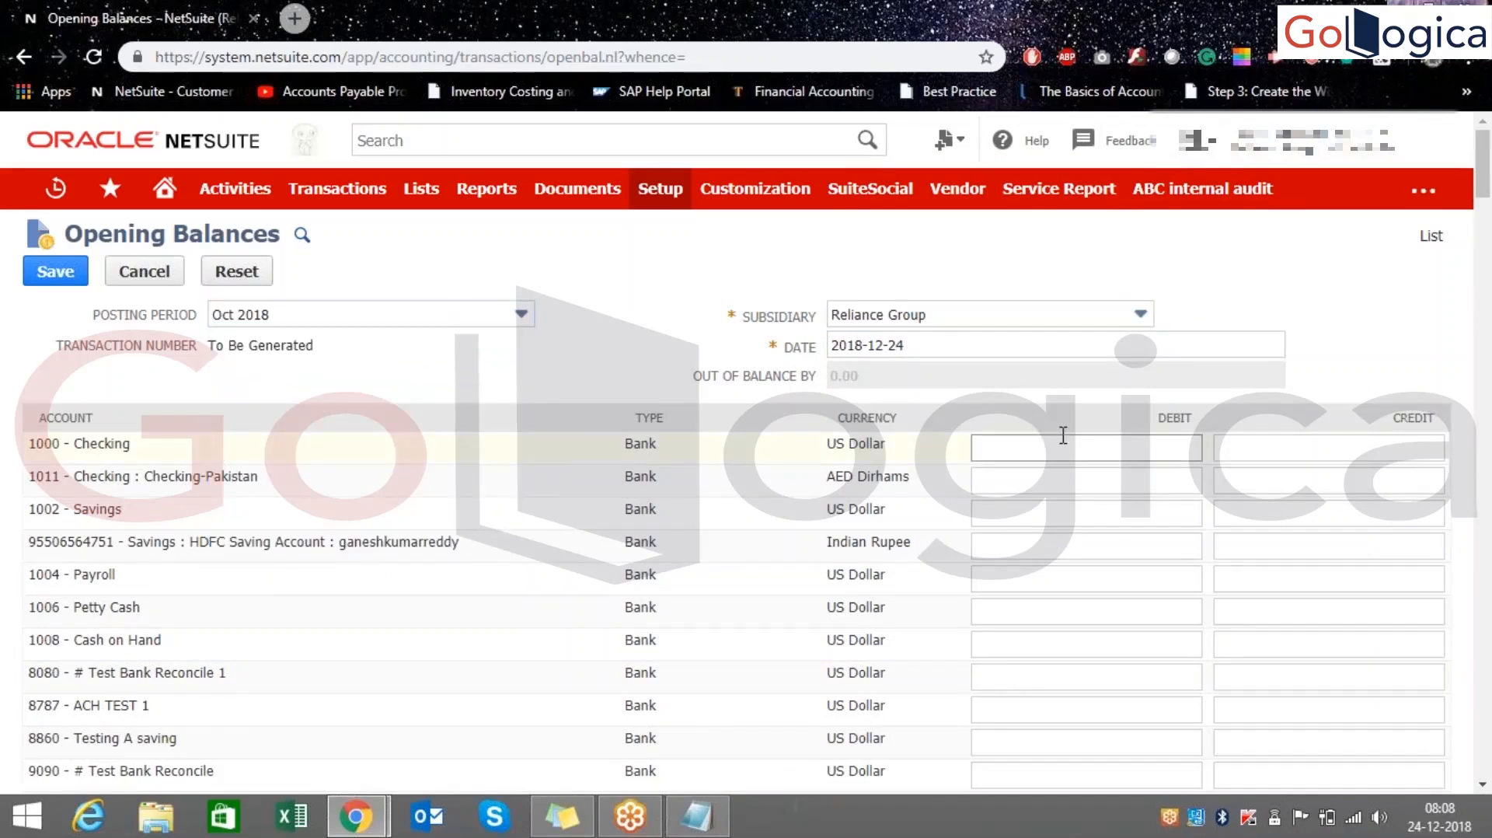
- Examine the currency, type, debit and credit columns of the opening balances table down through the whole account list
left_click(1075, 458)
left_click(1253, 448)
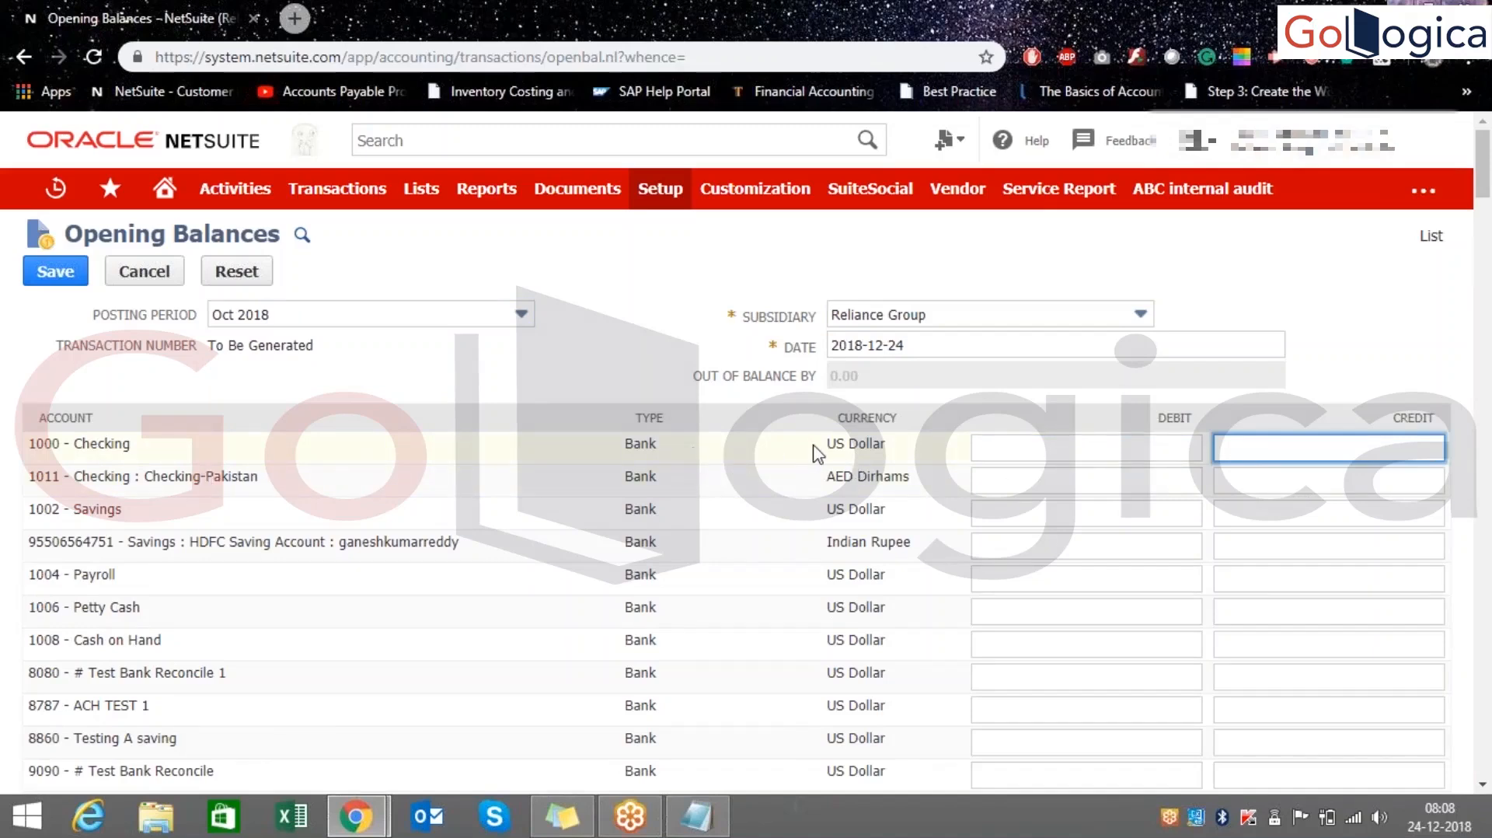
left_click_drag(818, 453, 935, 491)
left_click_drag(618, 423, 659, 565)
left_click(659, 572)
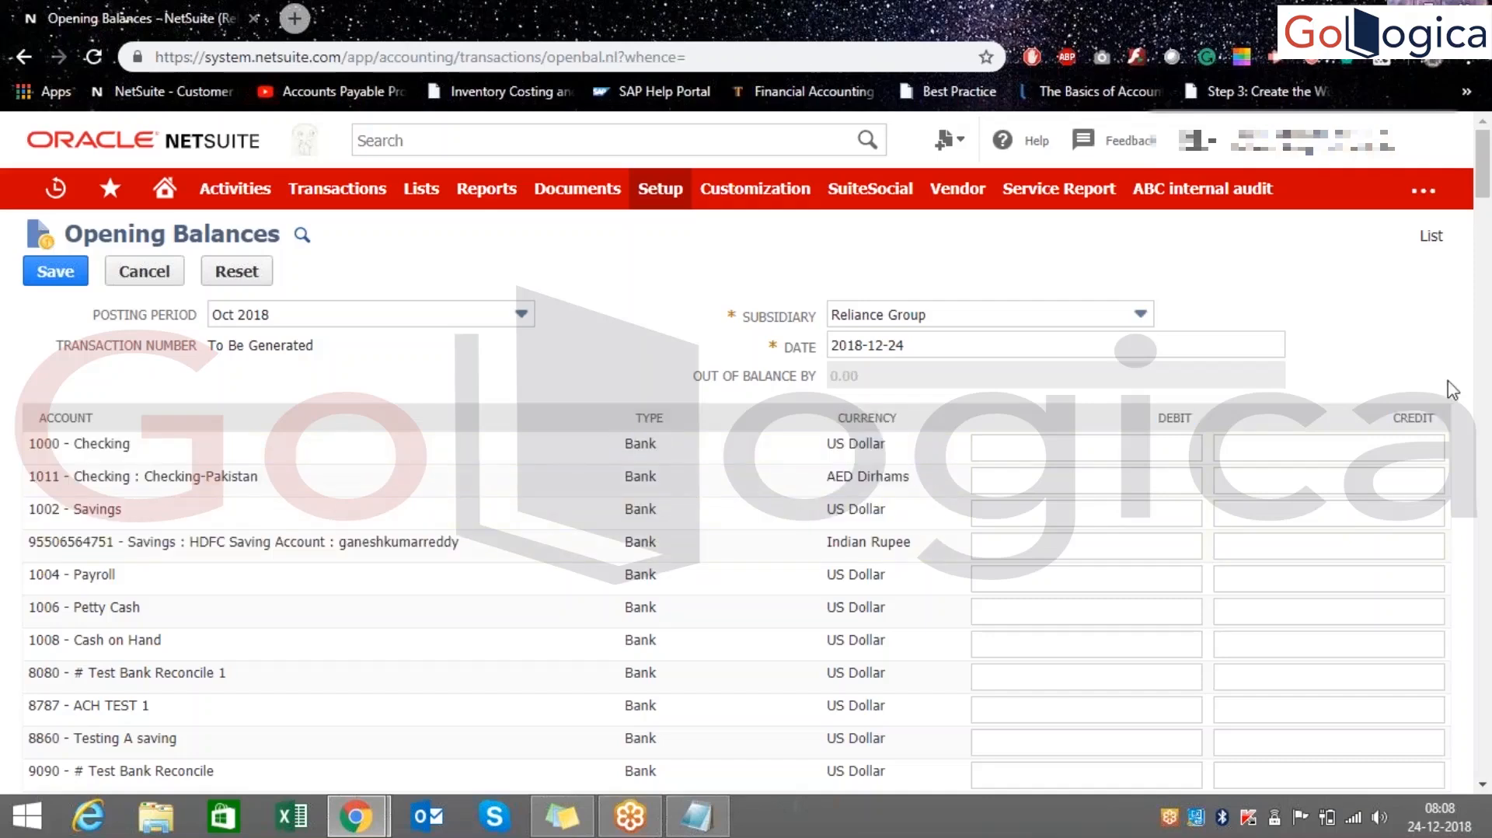
left_click_drag(1483, 175, 1482, 294)
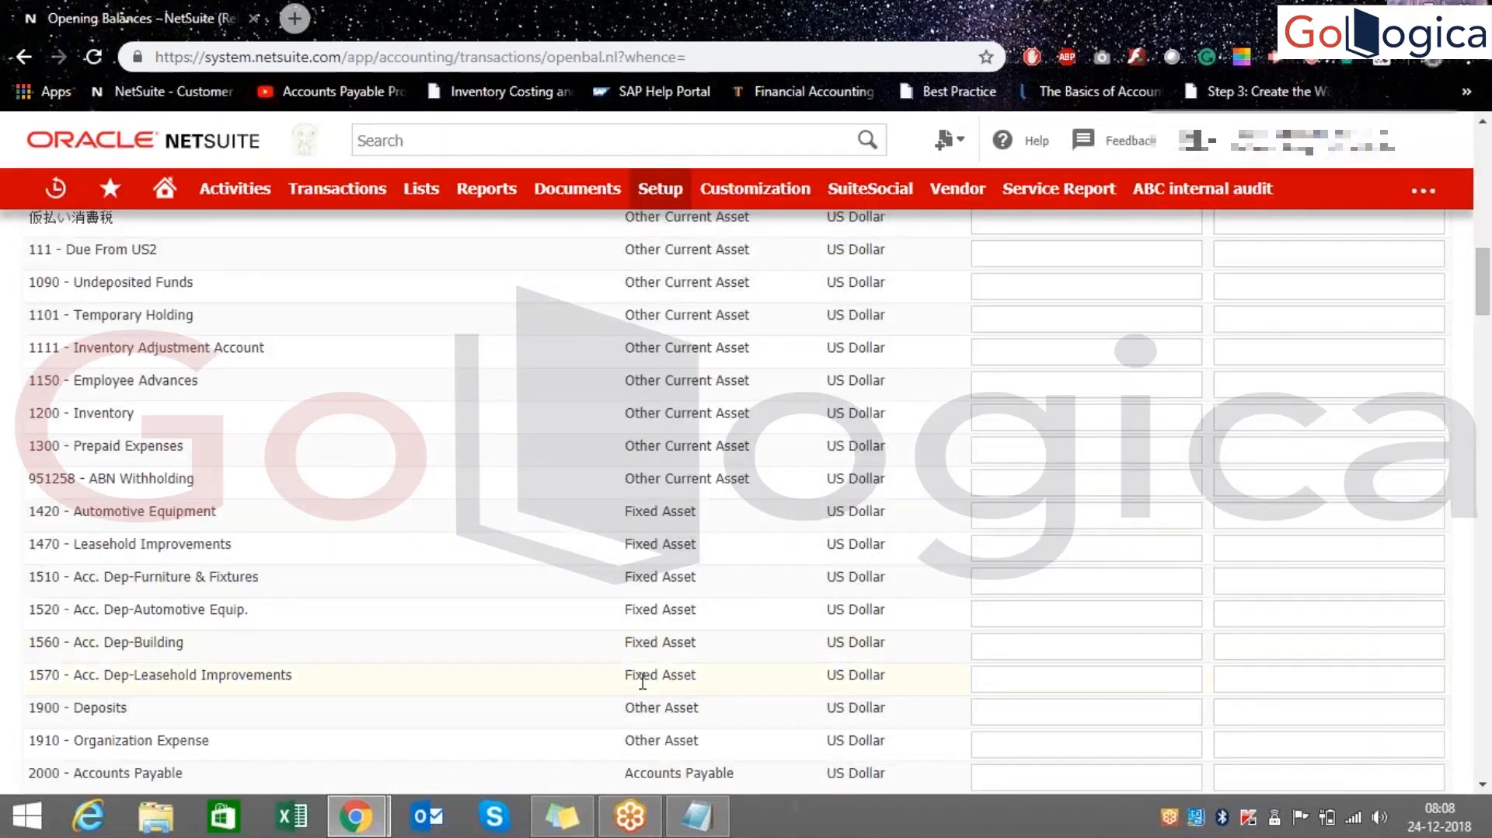
scroll(643, 681, "down", 15)
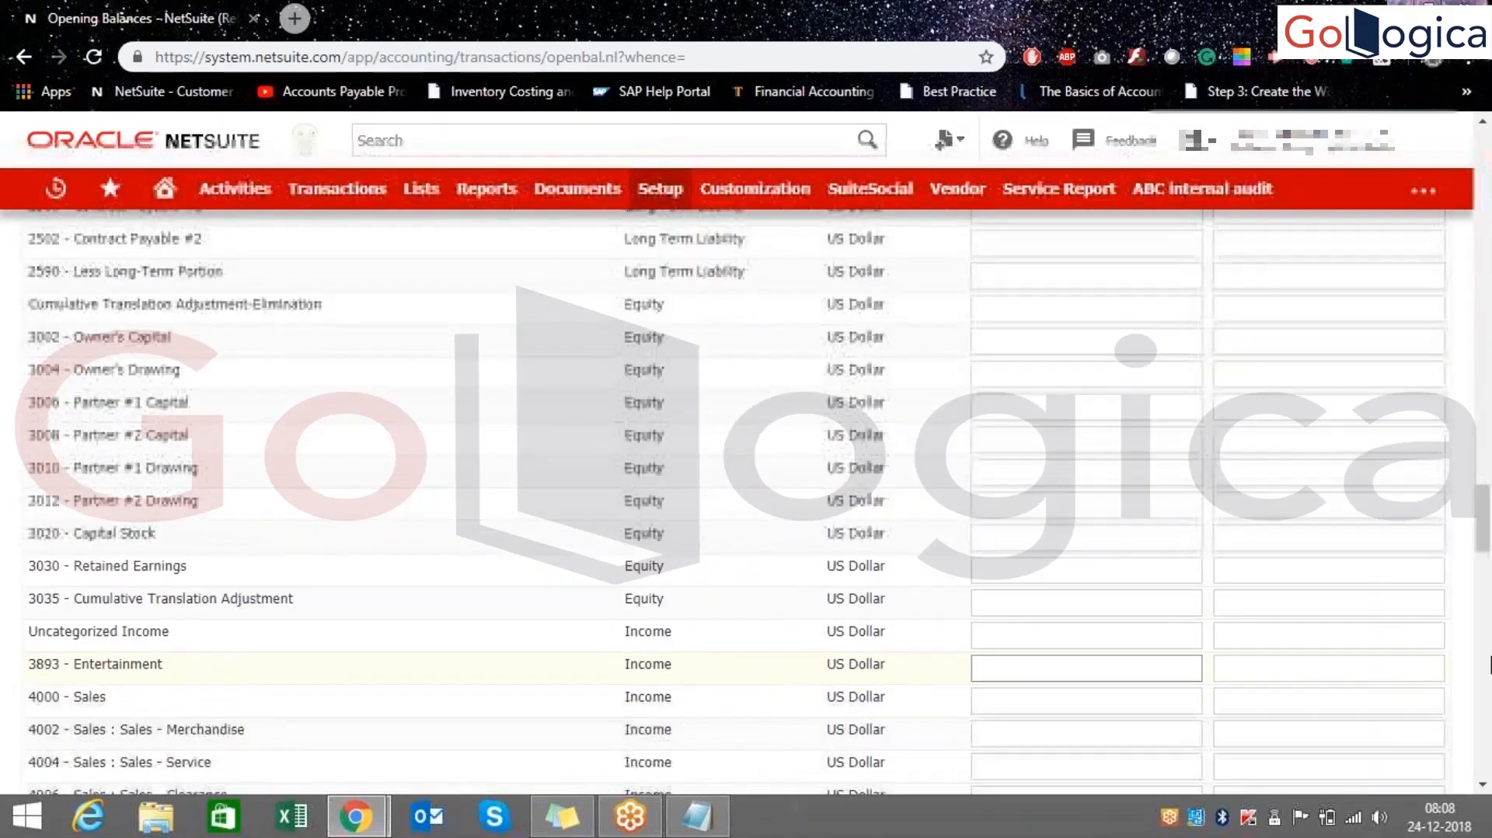
scroll(1489, 664, "down", 15)
scroll(1489, 692, "up", 20)
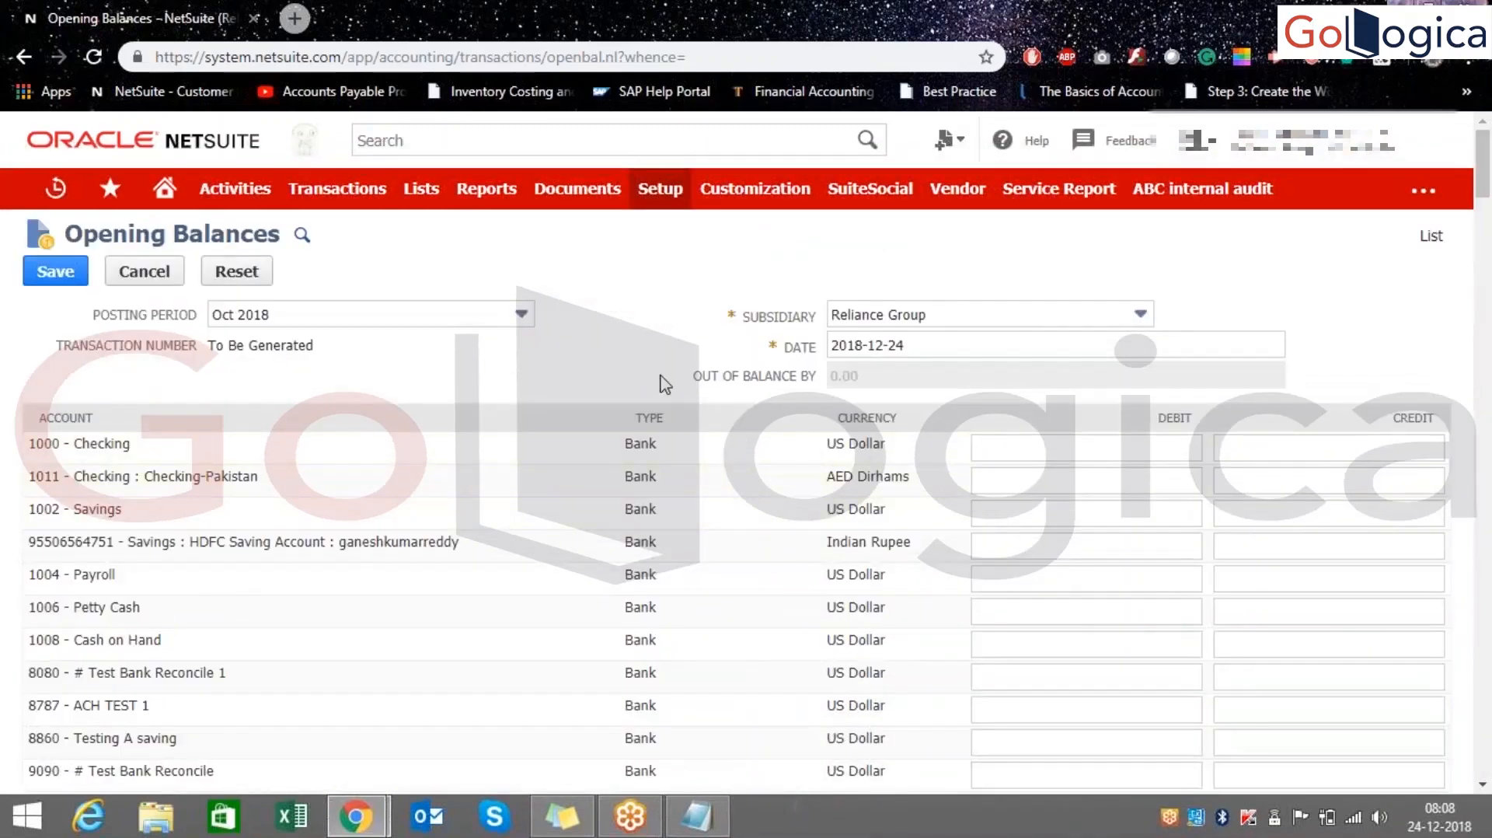
- Review the debit and credit entry fields for the individual bank accounts, from Checking to Cash on Hand
left_click(1175, 447)
left_click(1289, 447)
left_click(1178, 487)
left_click(1305, 485)
left_click(1287, 545)
left_click(1096, 544)
left_click(1274, 644)
left_click(1010, 651)
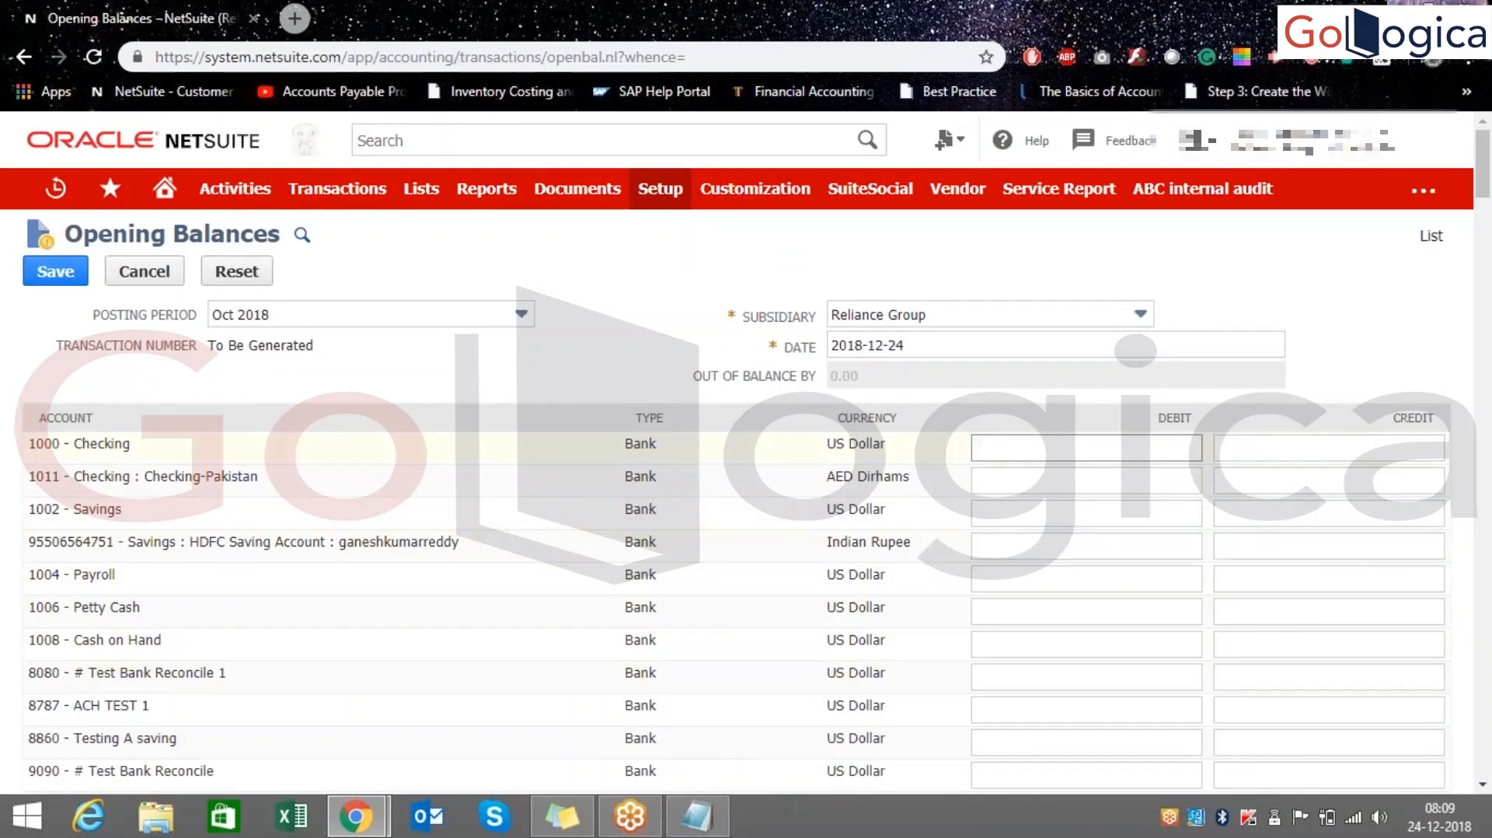
- Set the posting period of the opening balances to Jul 2020
left_click(518, 316)
scroll(531, 386, "down", 3)
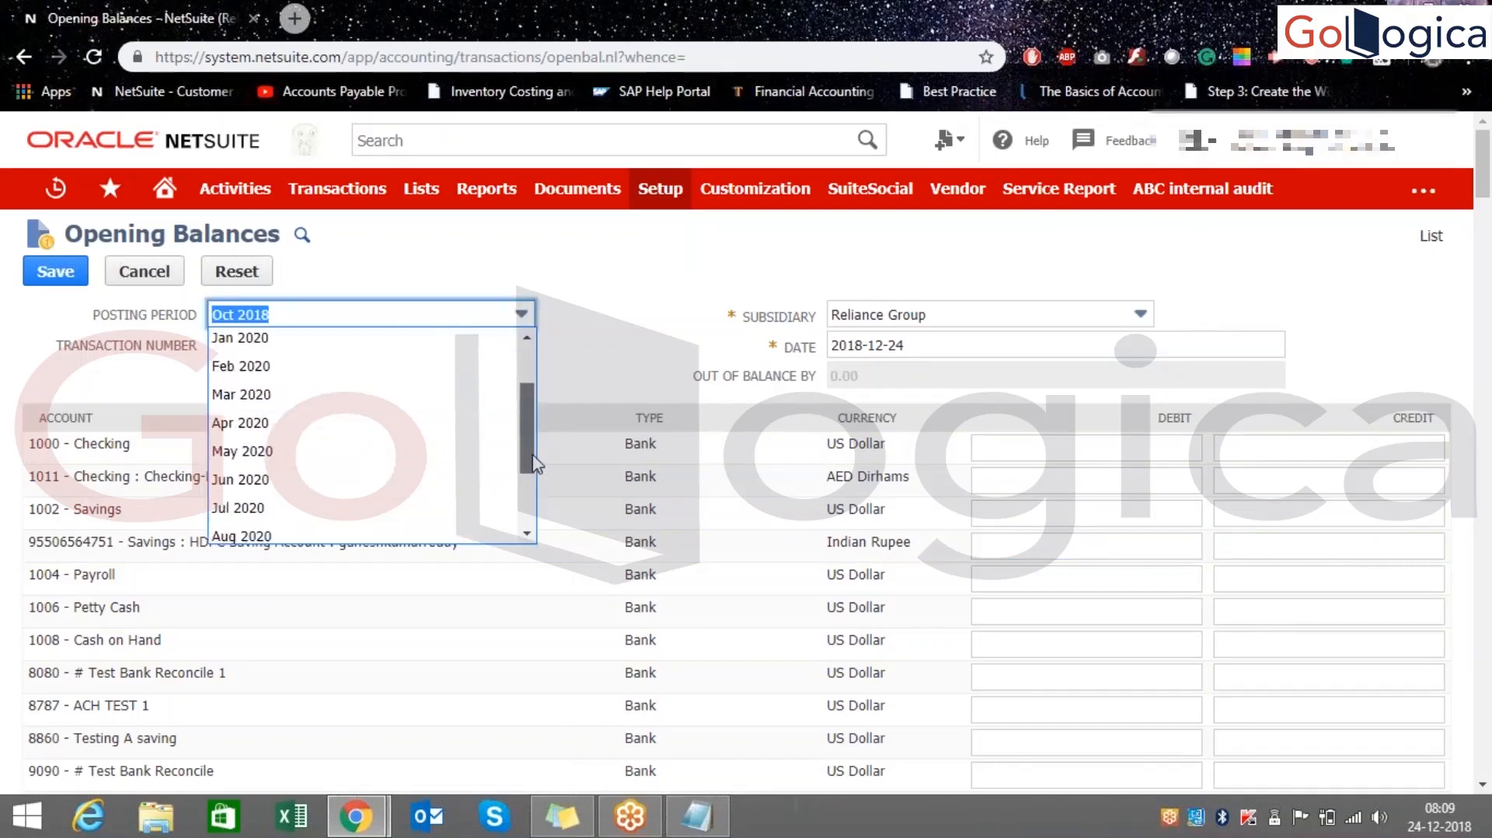
left_click(466, 389)
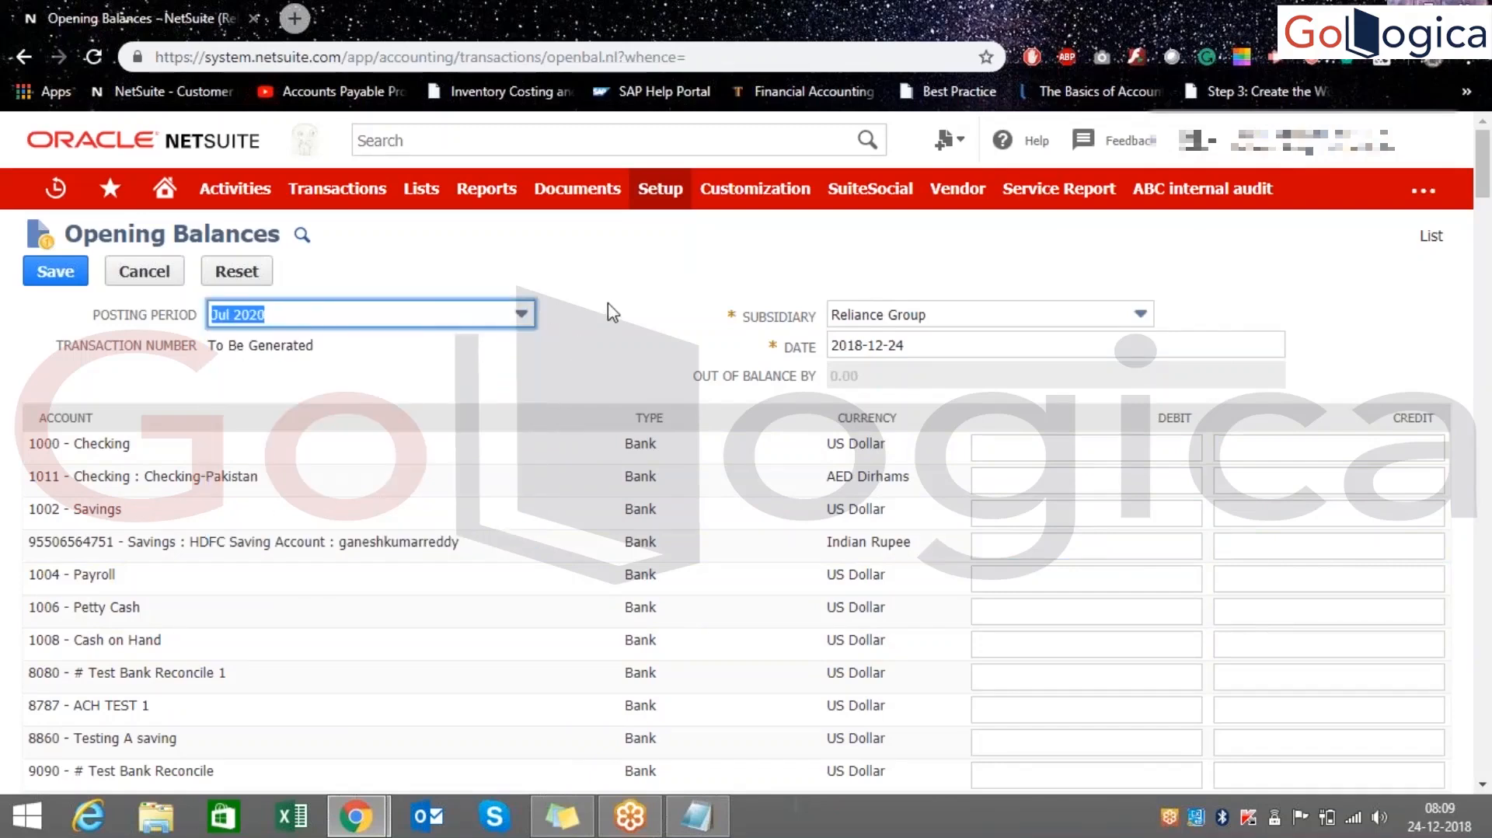
left_click(1033, 448)
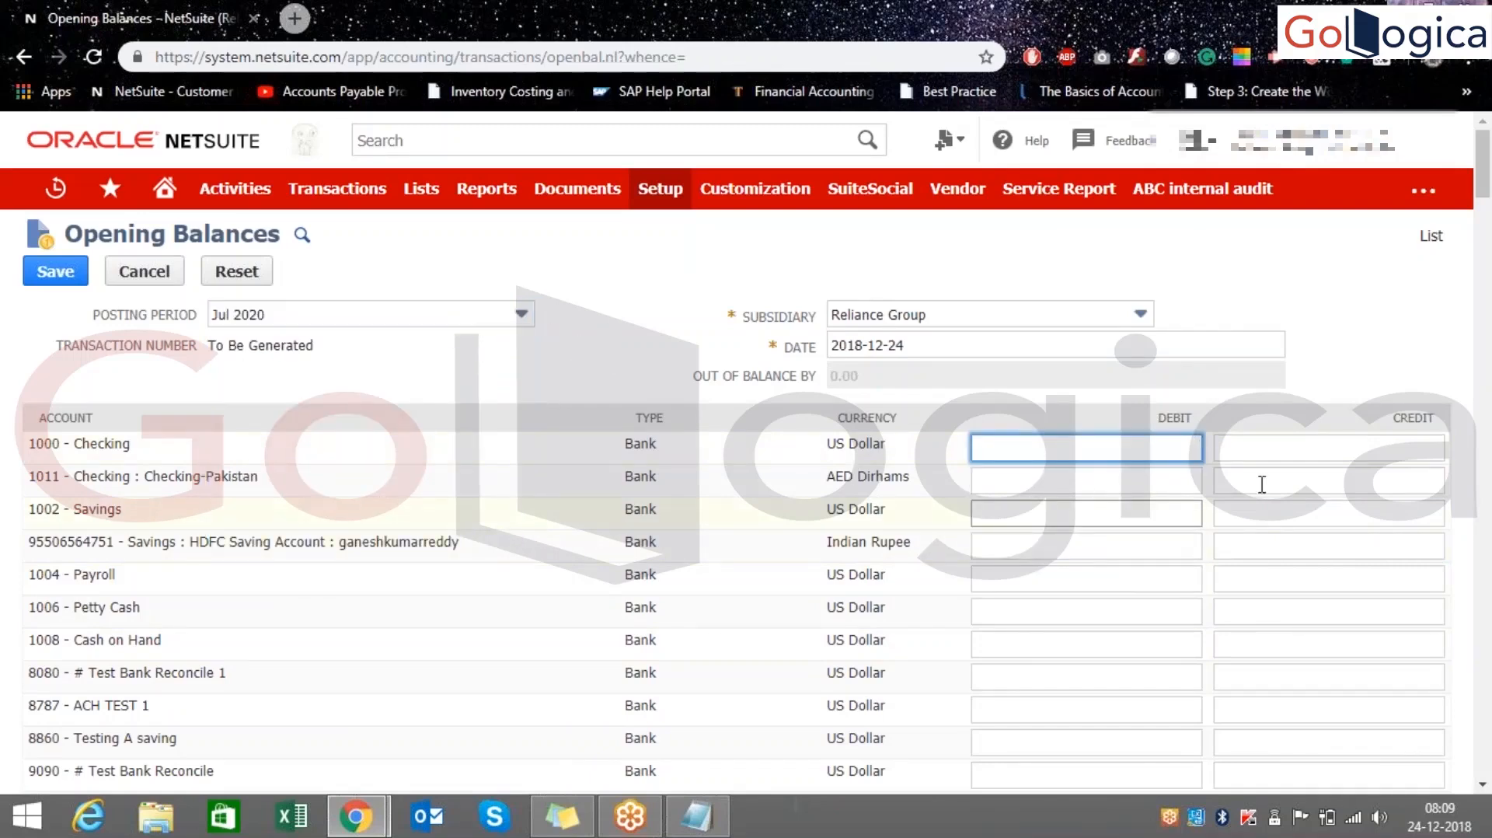
left_click(625, 282)
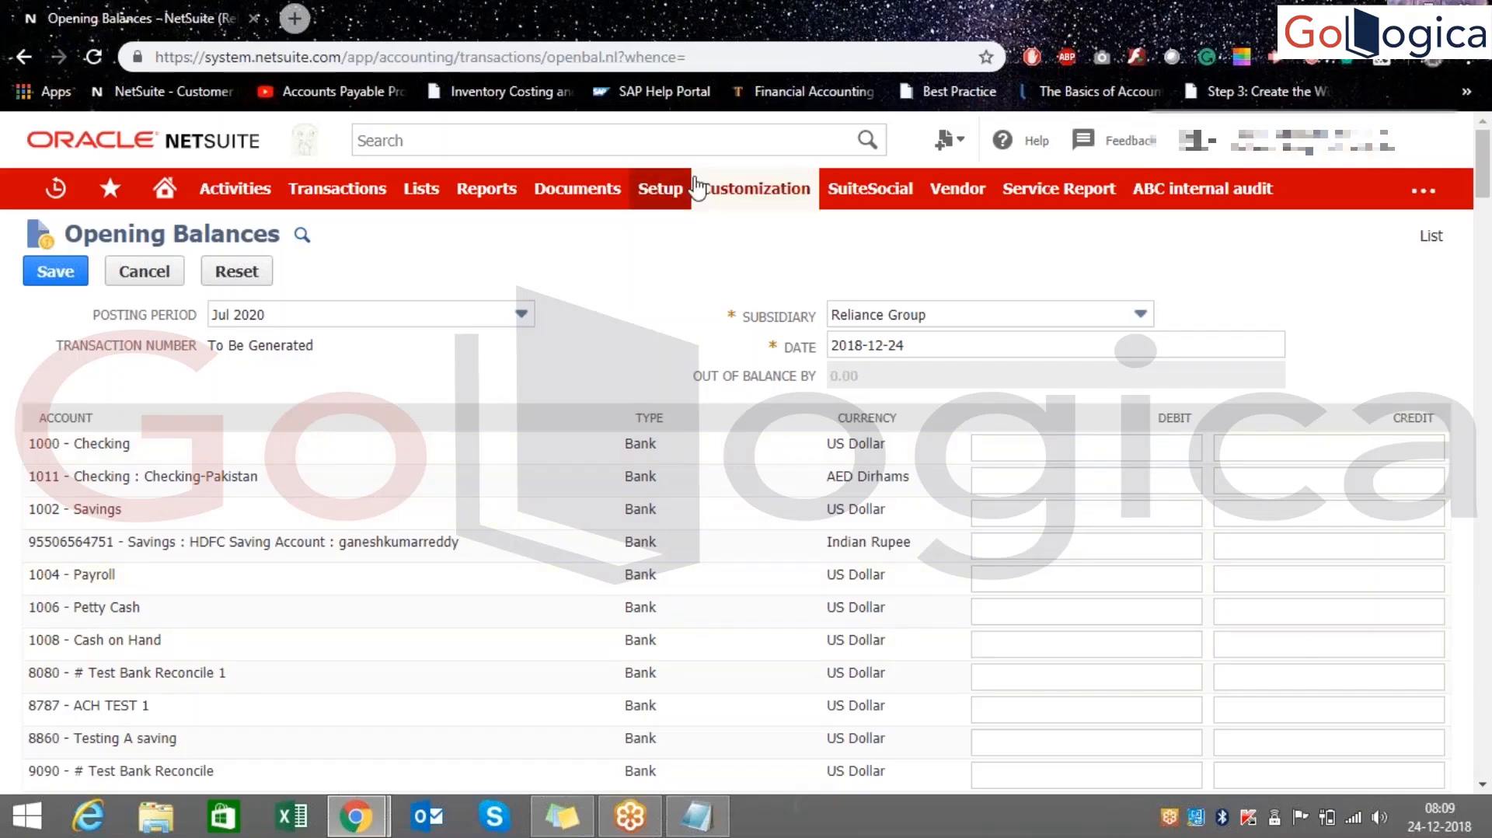
- Open the Accounting Lists page from the accounting setup tasks
mouse_move(660, 190)
mouse_move(694, 334)
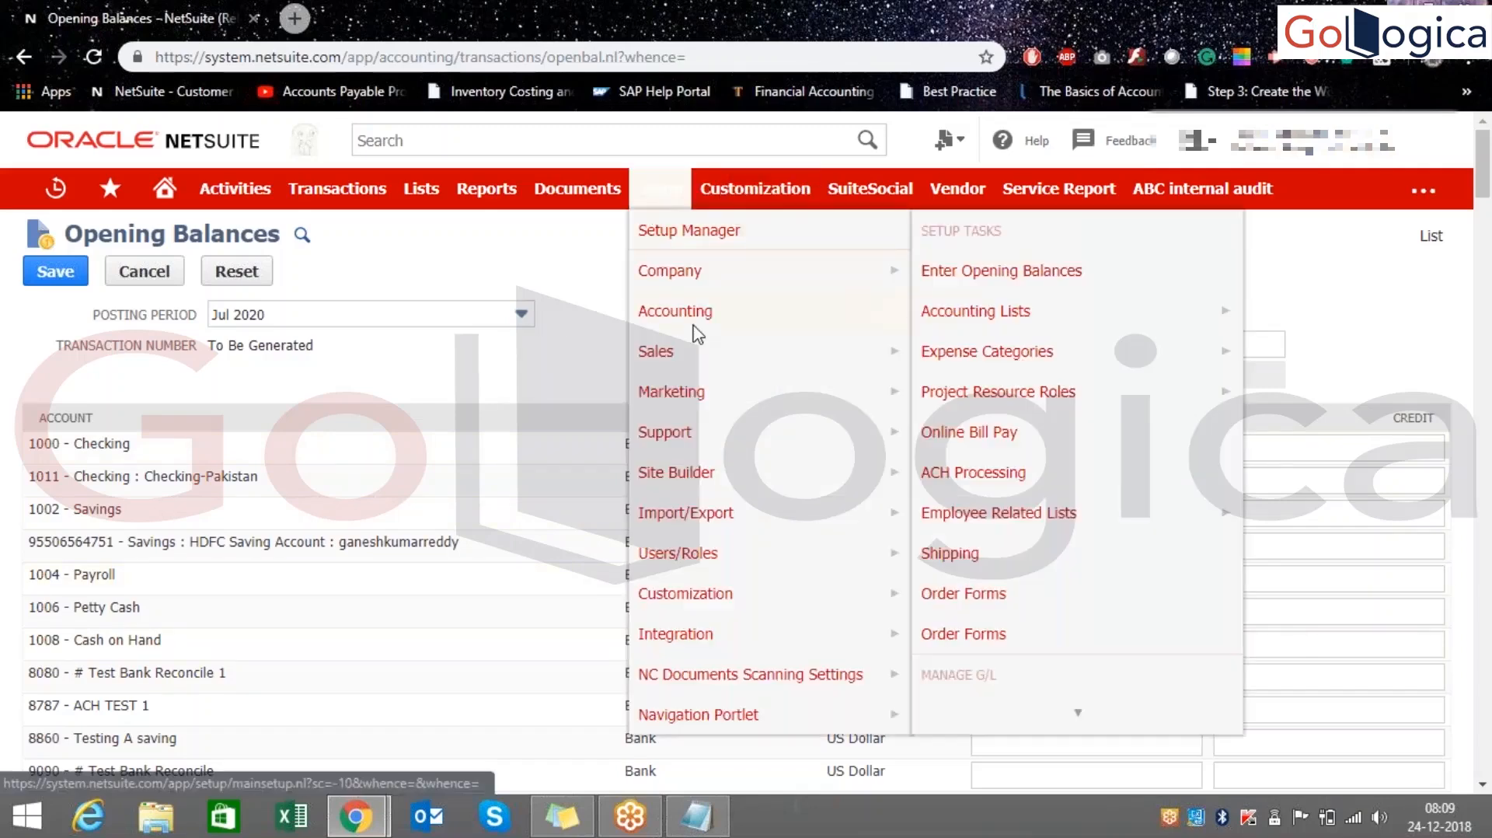
left_click(945, 310)
left_click(849, 177)
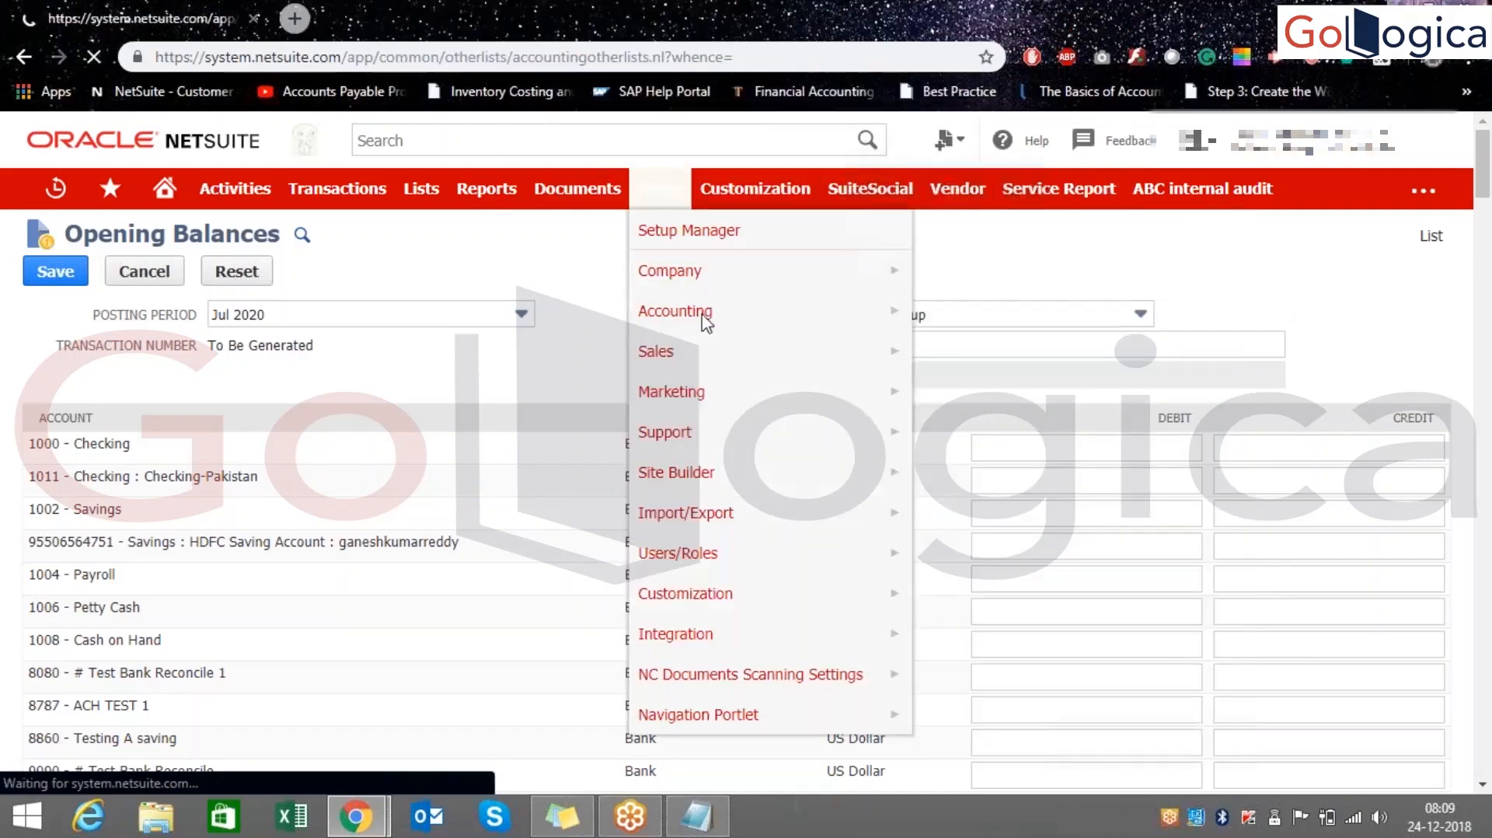
- In Notepad, list terms, payment, methods and cost methods on separate lines under Accounting Setup, then go back to NetSuite
left_click(688, 816)
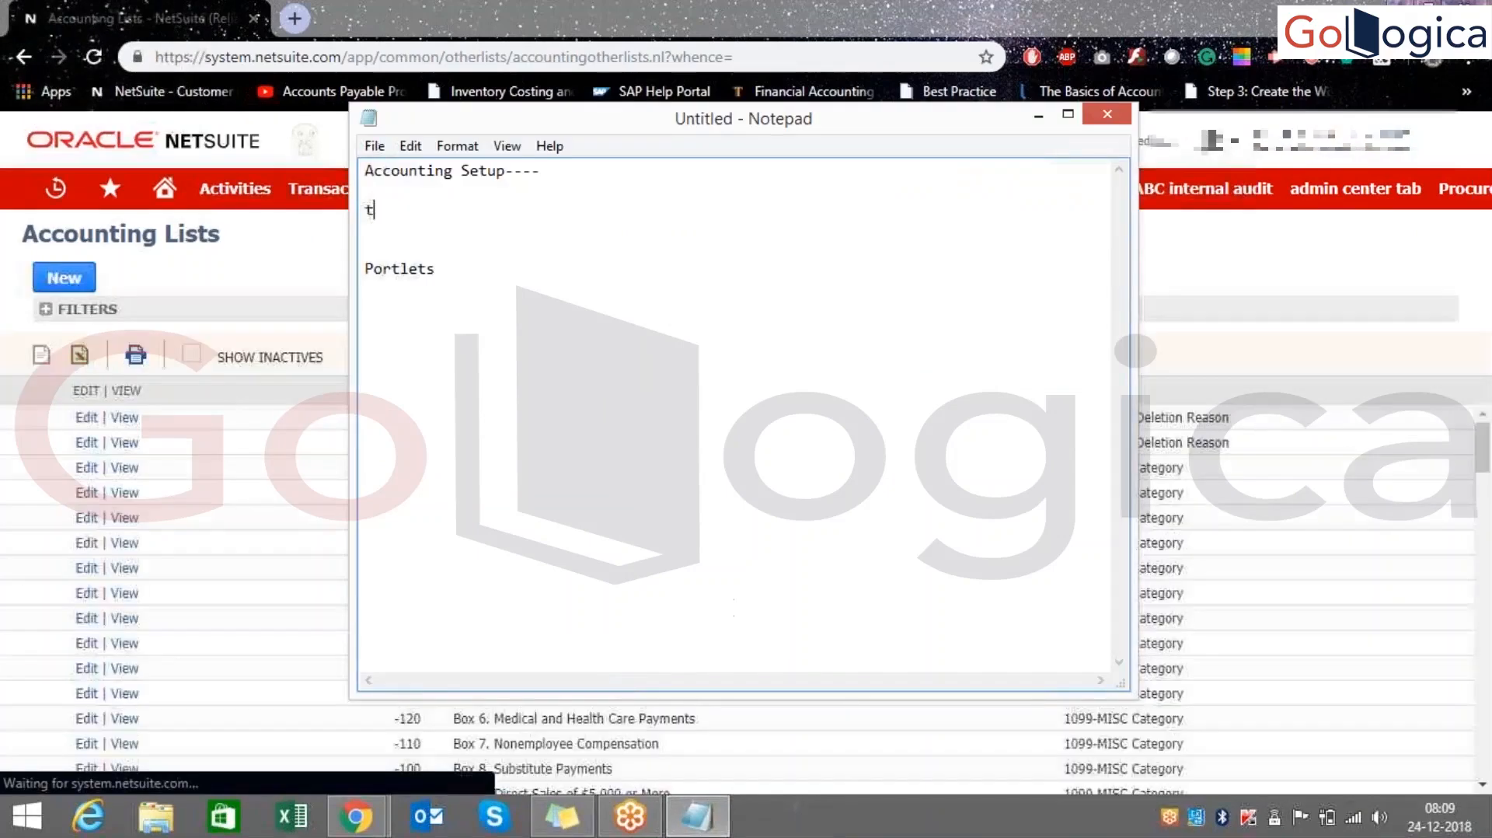
type("terms")
key("Return")
type("payment")
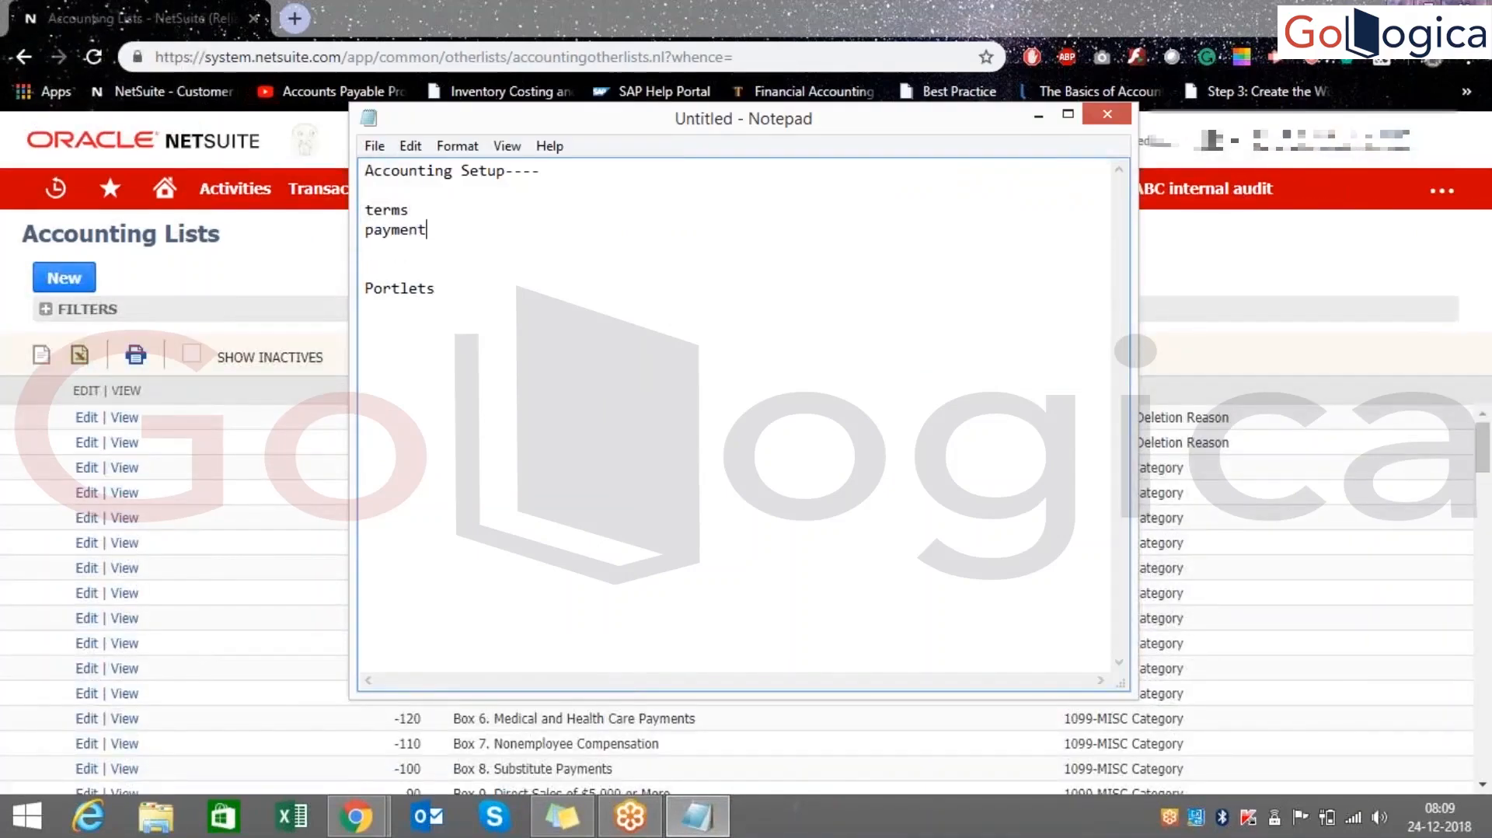
key("Return")
type("methods")
key("Return")
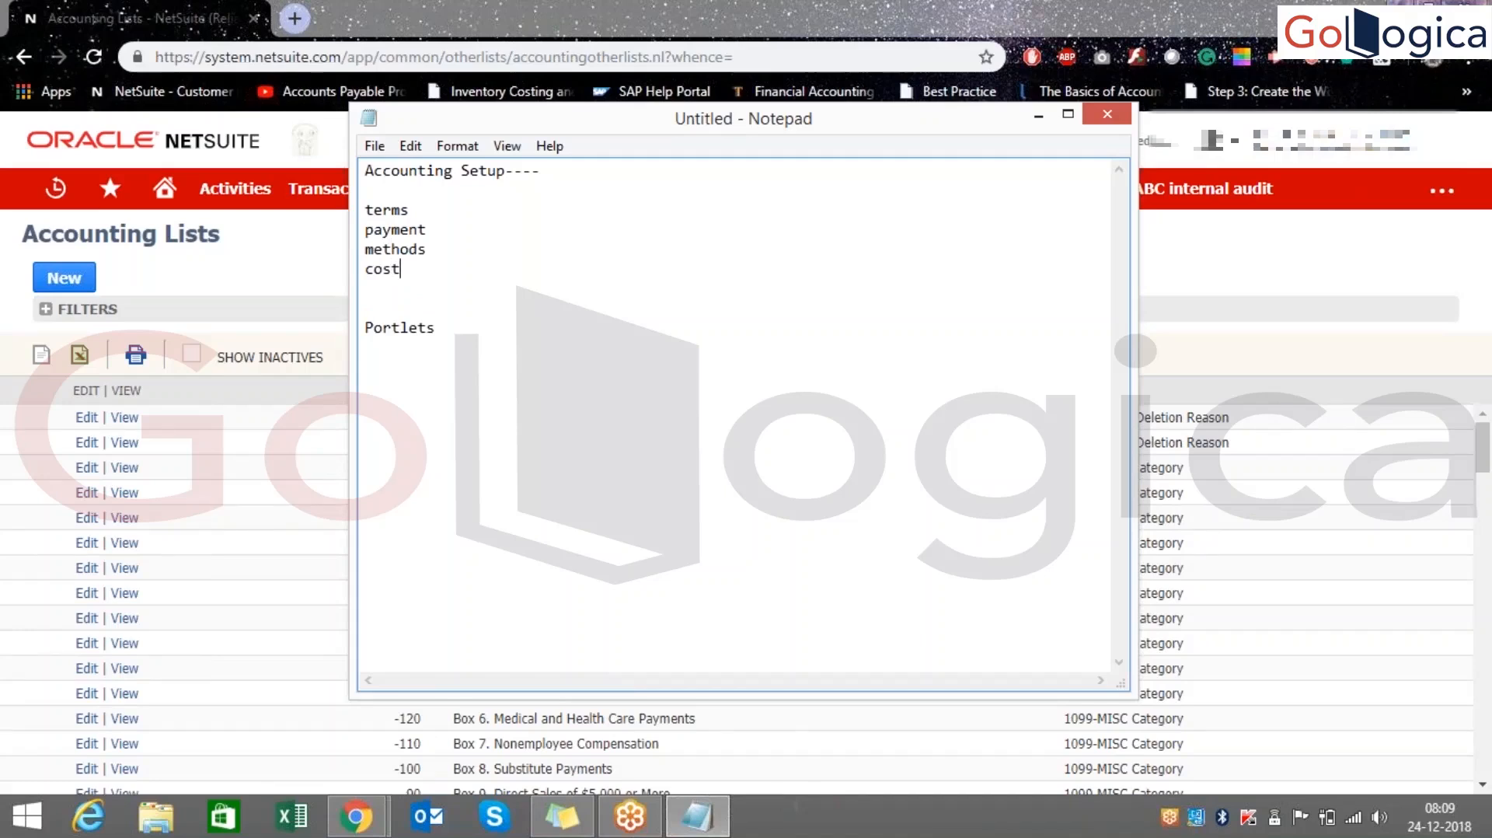
type("cost methods")
left_click_drag(366, 205, 473, 272)
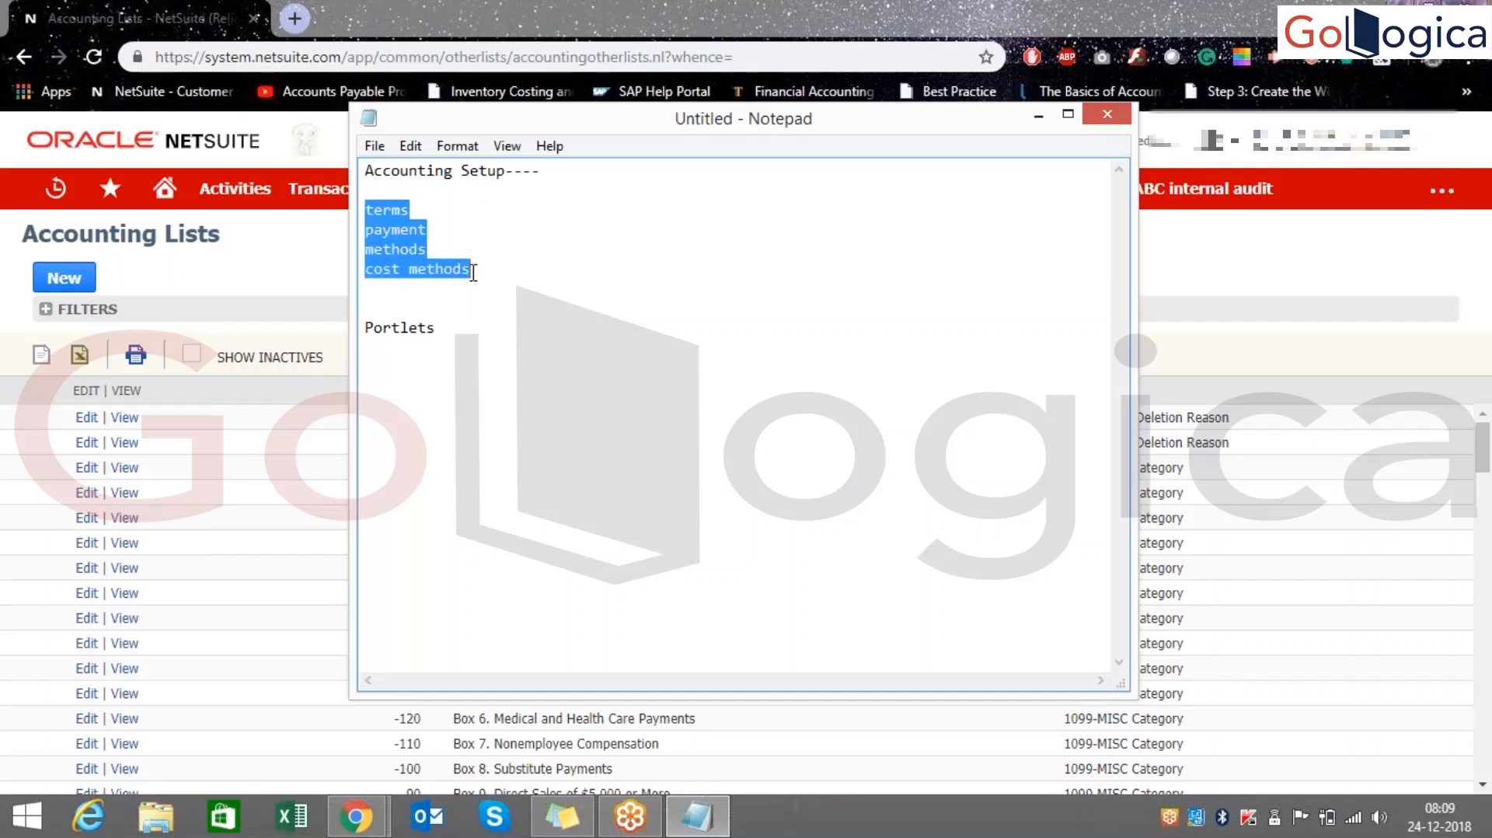
left_click(292, 259)
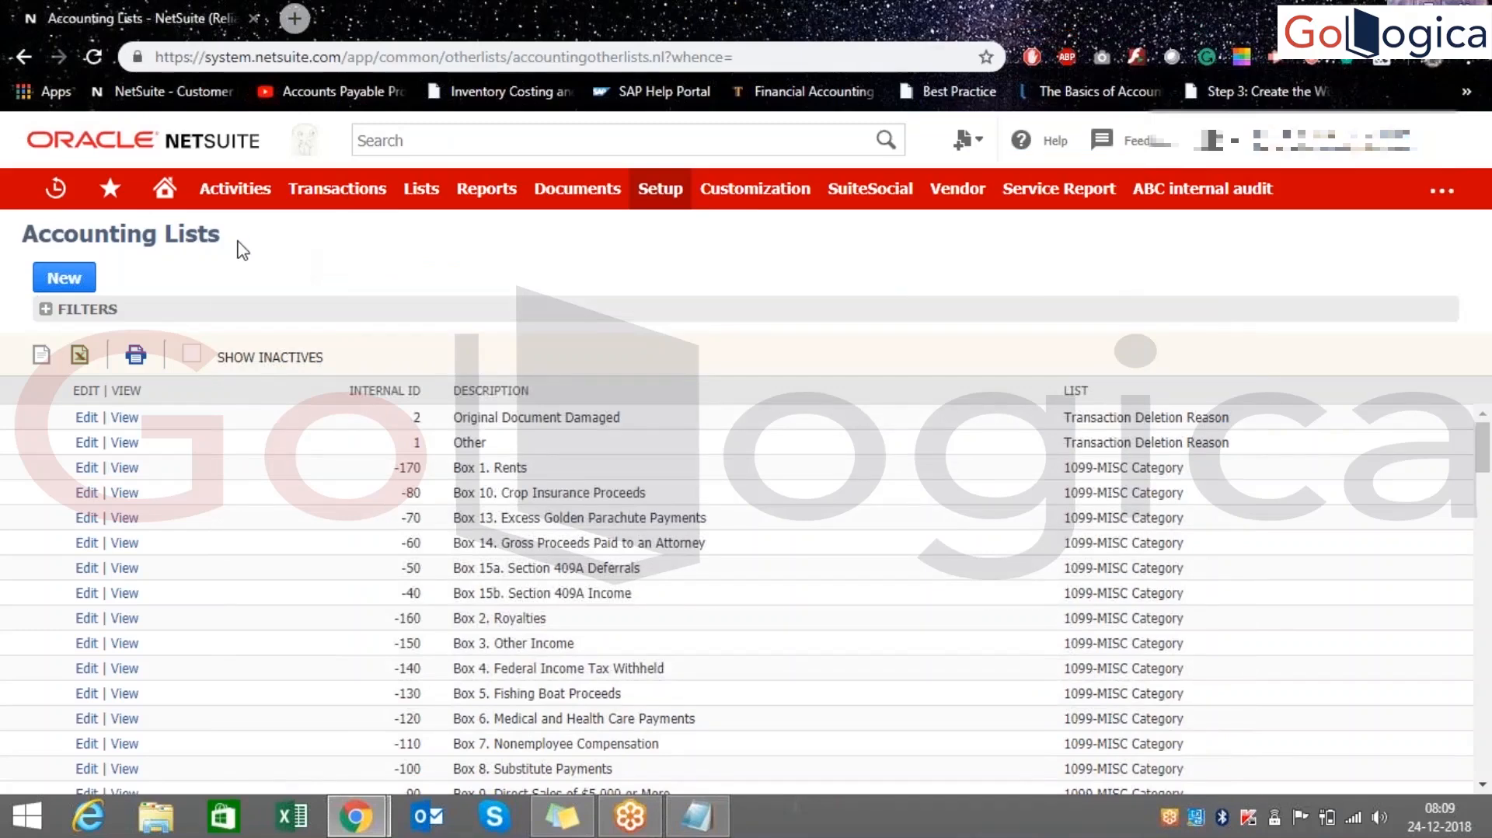
- Start a new accounting list entry and review the list types on offer, from Charge Type to Payment Method
left_click(68, 281)
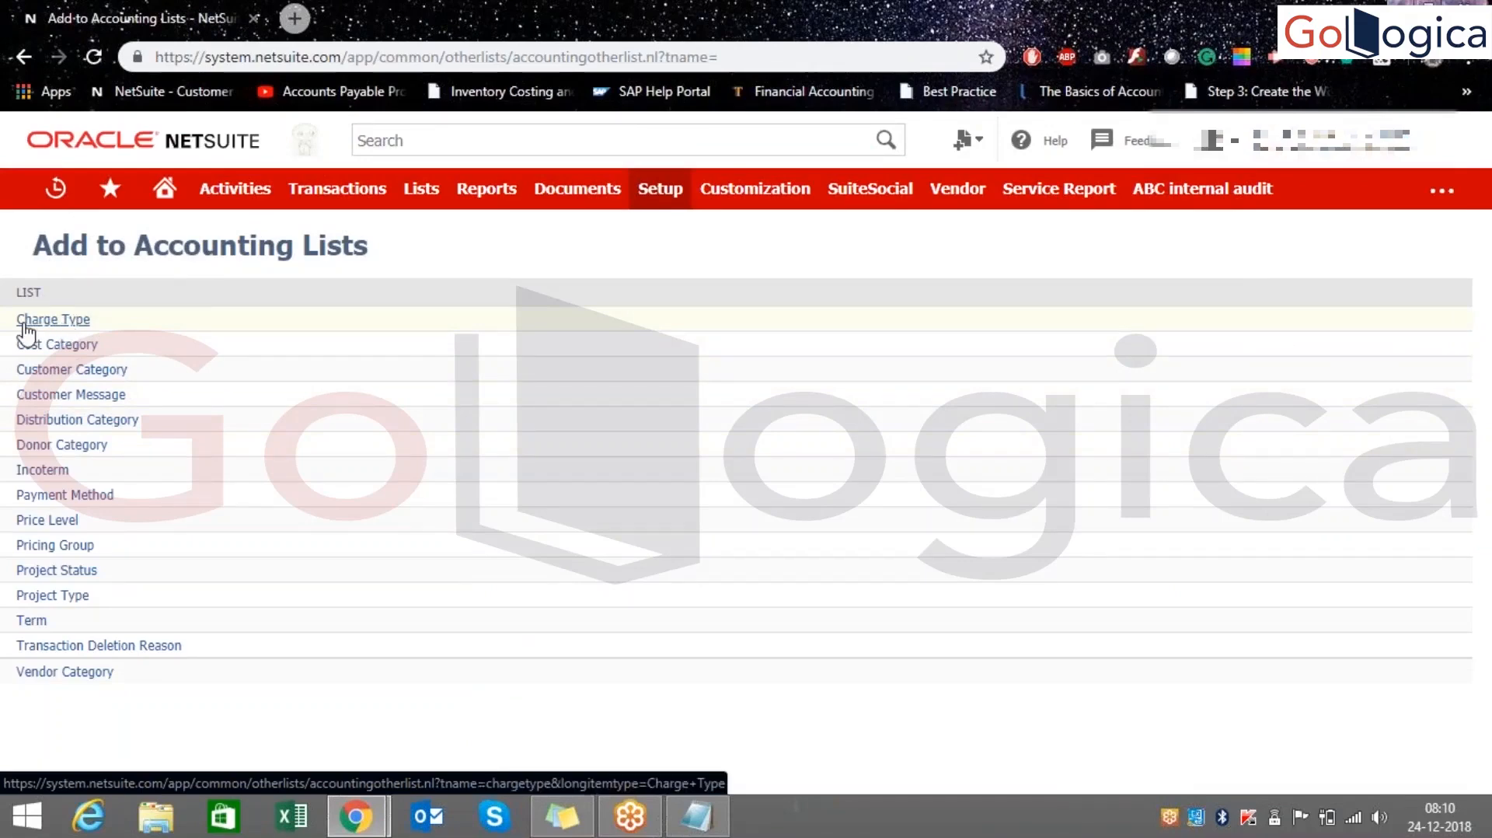
triple_click(39, 315)
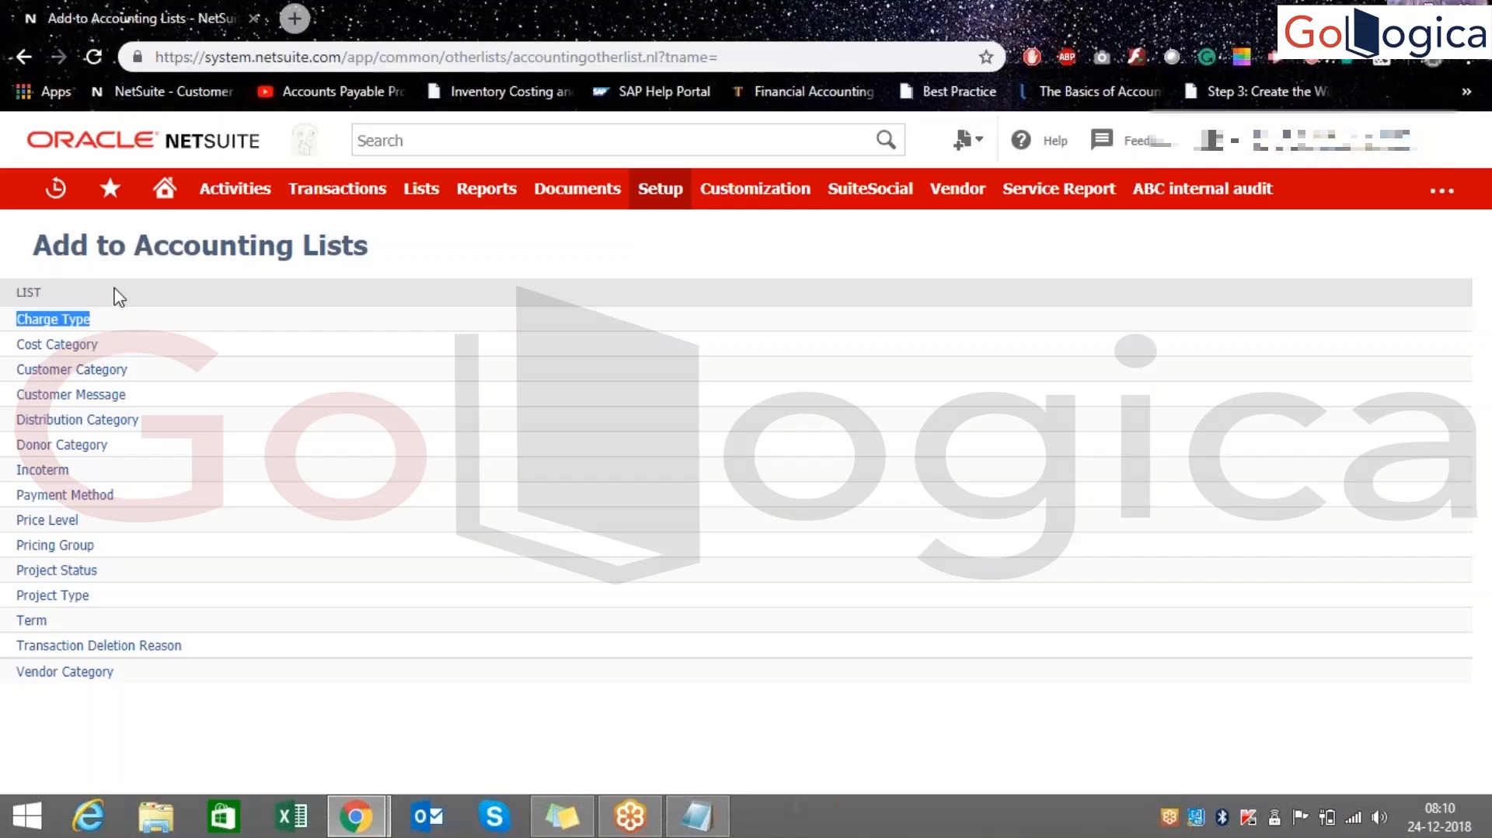
left_click_drag(30, 346, 96, 346)
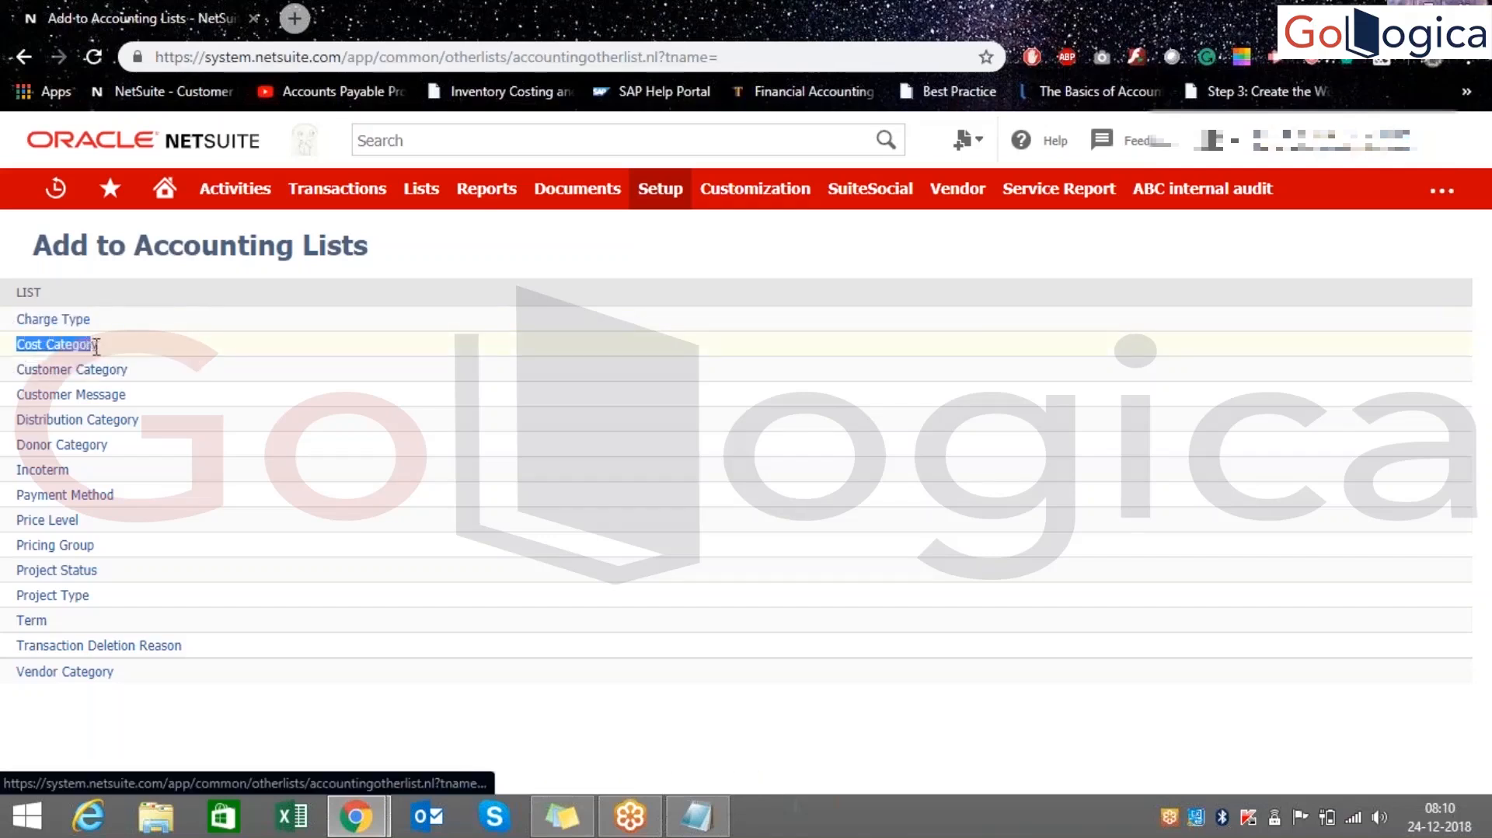
left_click(9, 380)
left_click_drag(9, 380, 129, 380)
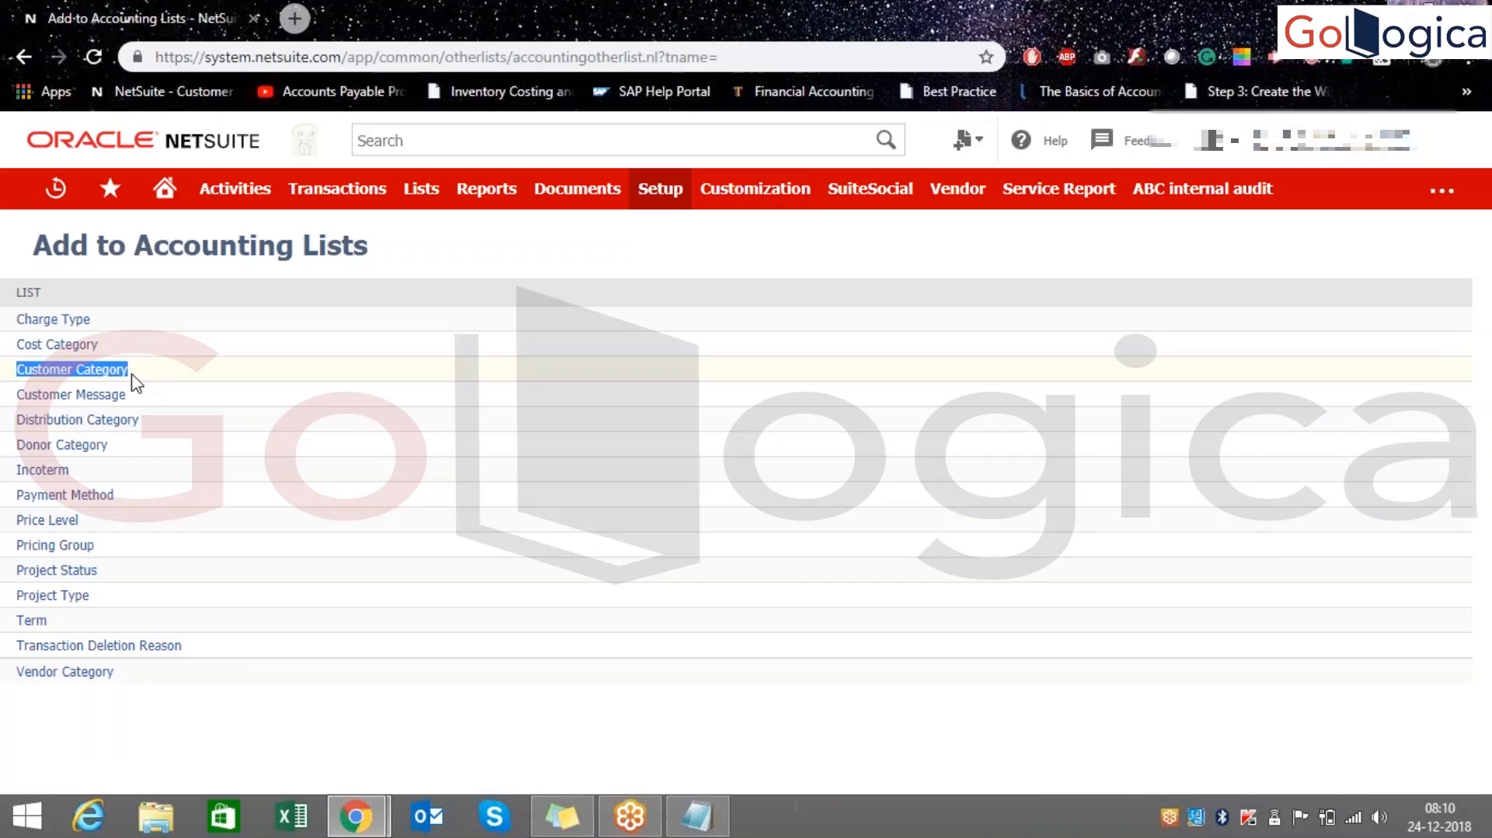
left_click_drag(10, 395, 132, 396)
left_click_drag(11, 419, 138, 423)
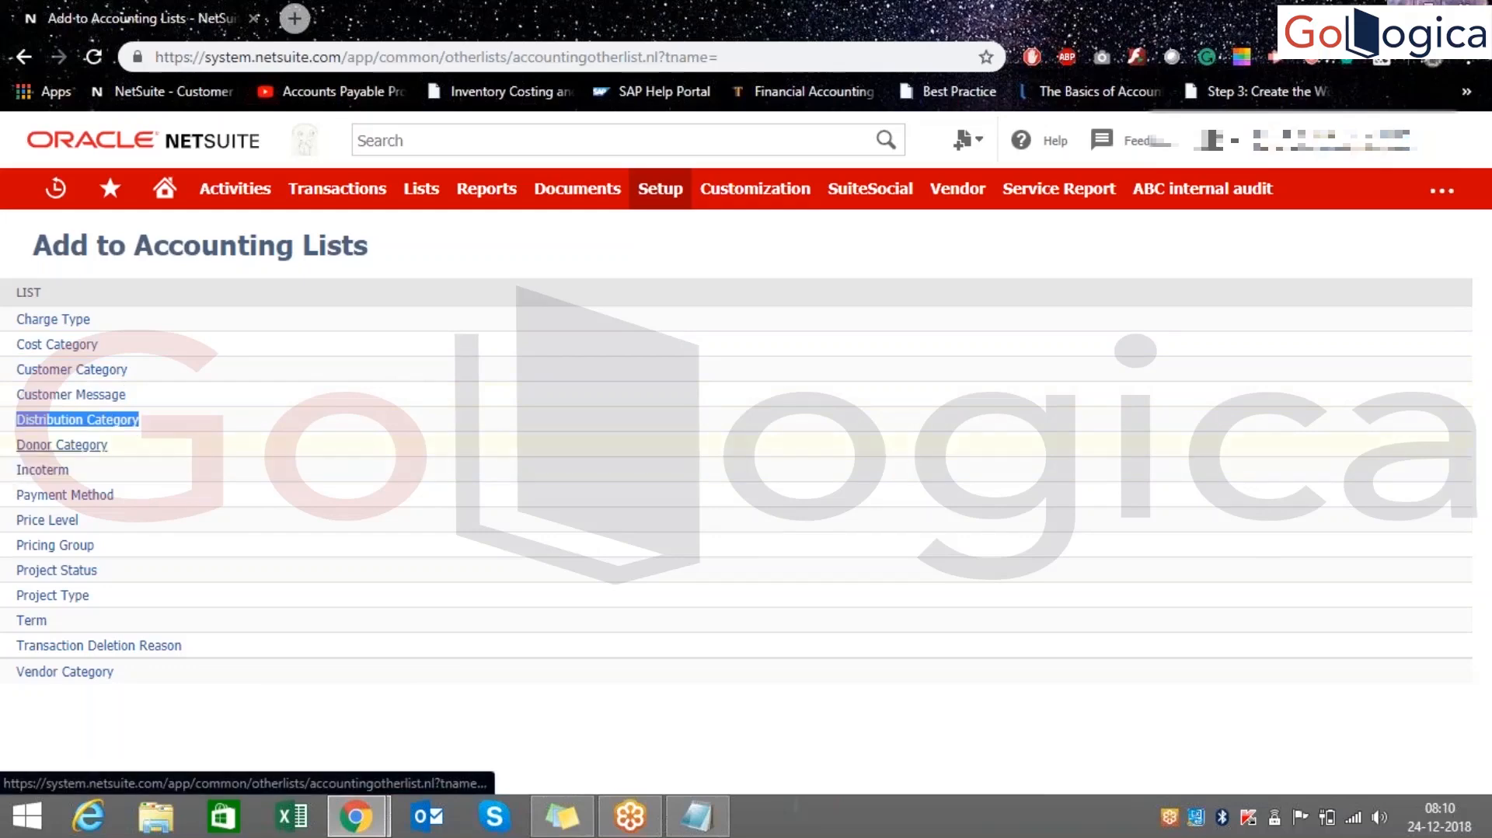
left_click_drag(14, 471, 69, 473)
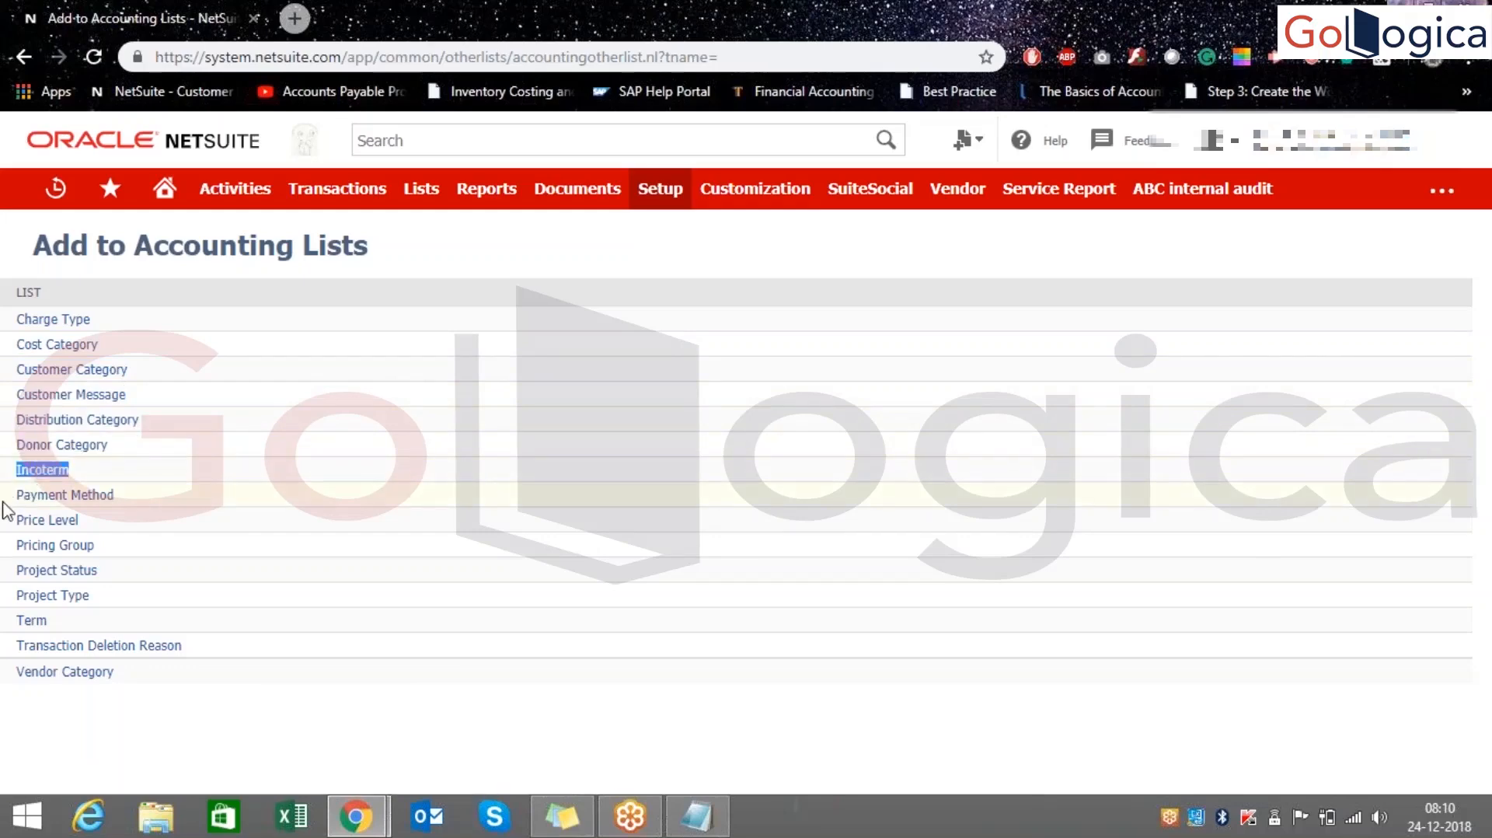
left_click_drag(9, 499, 121, 499)
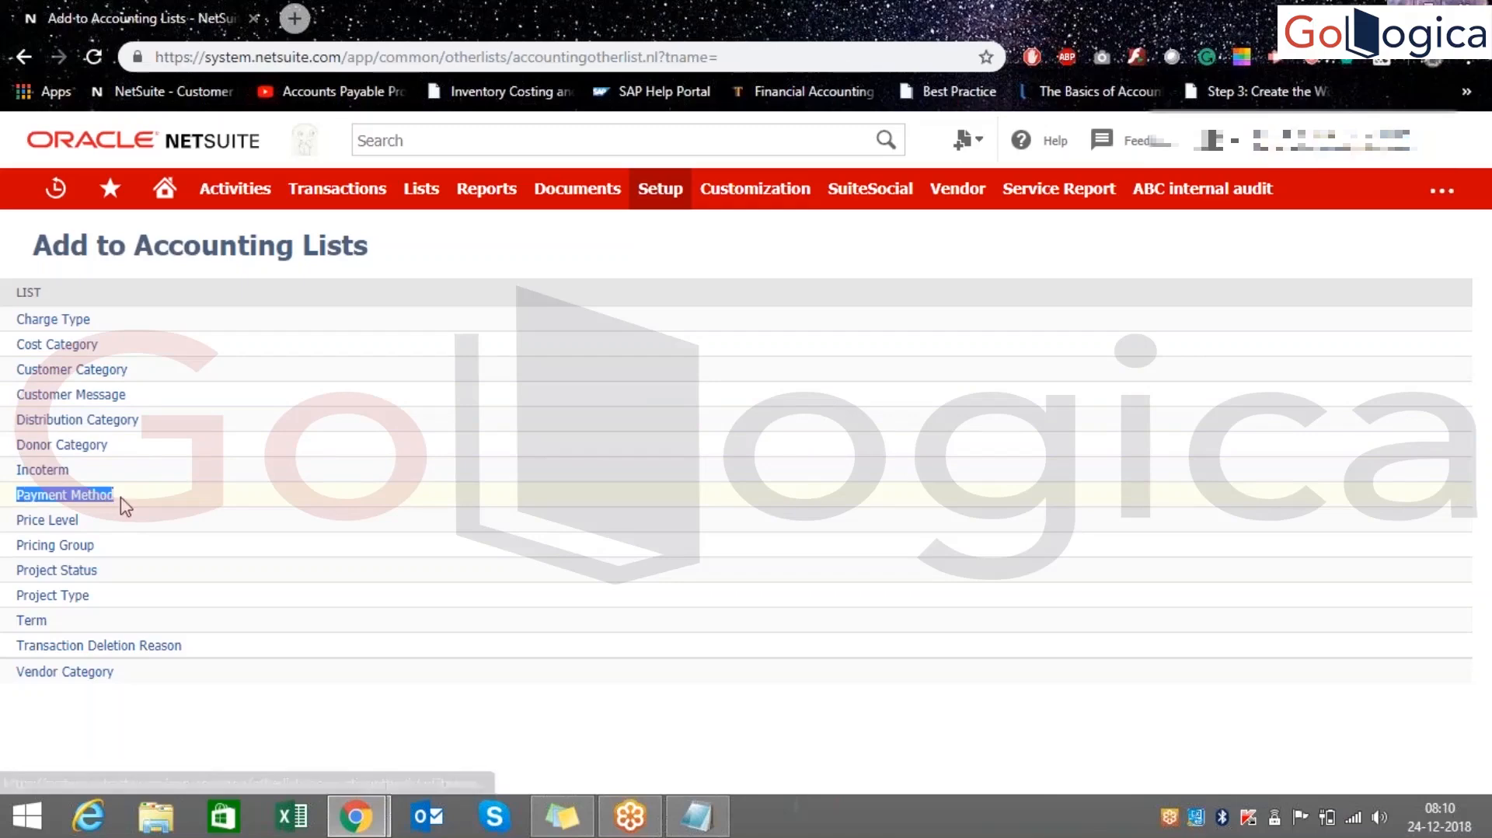
left_click(14, 249)
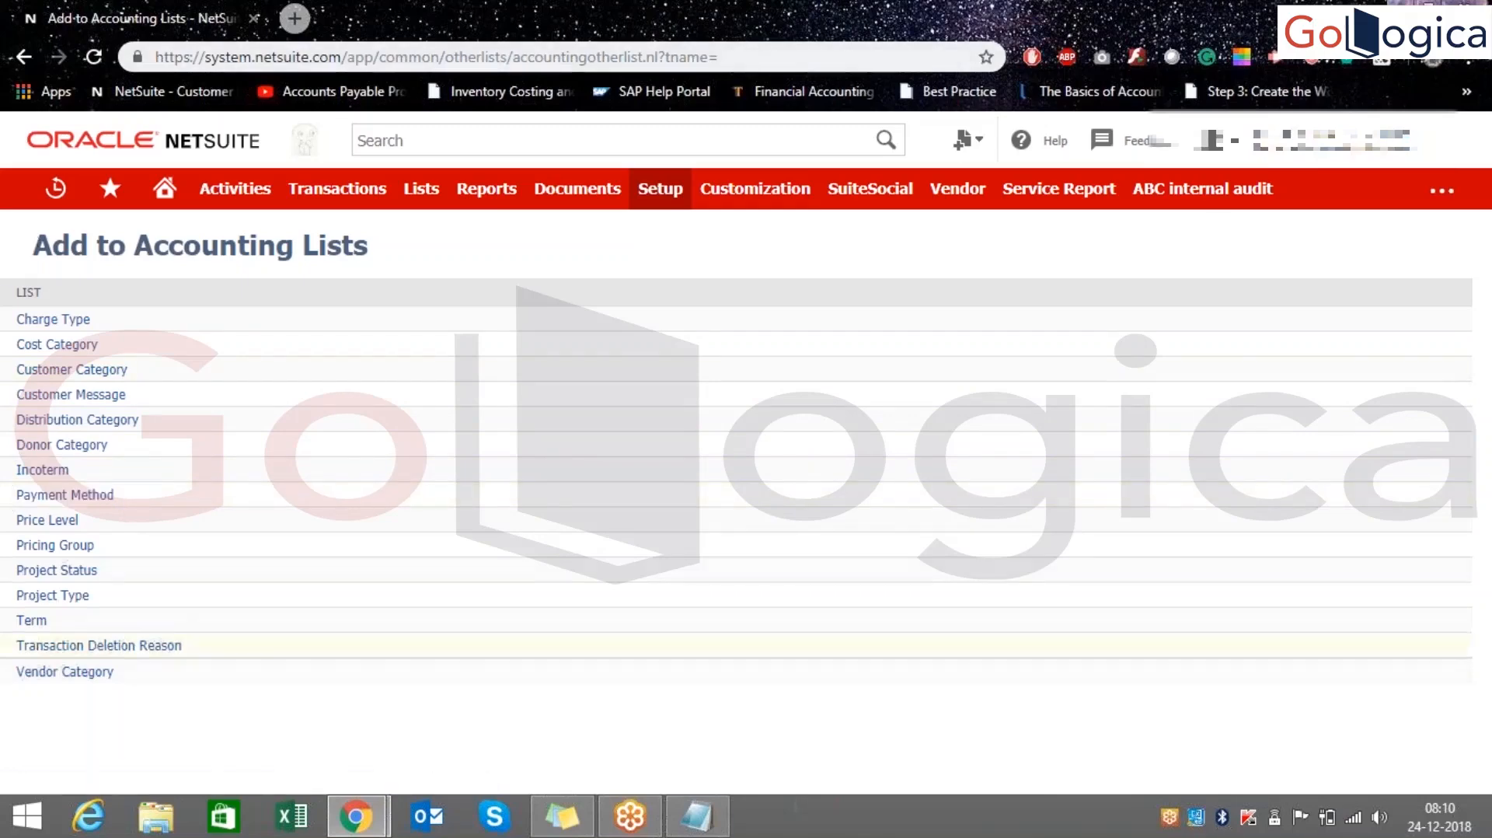
- Switch to Notepad and list Cash, Check and Card on separate lines beneath the Portlets heading
left_click(697, 816)
left_click(669, 401)
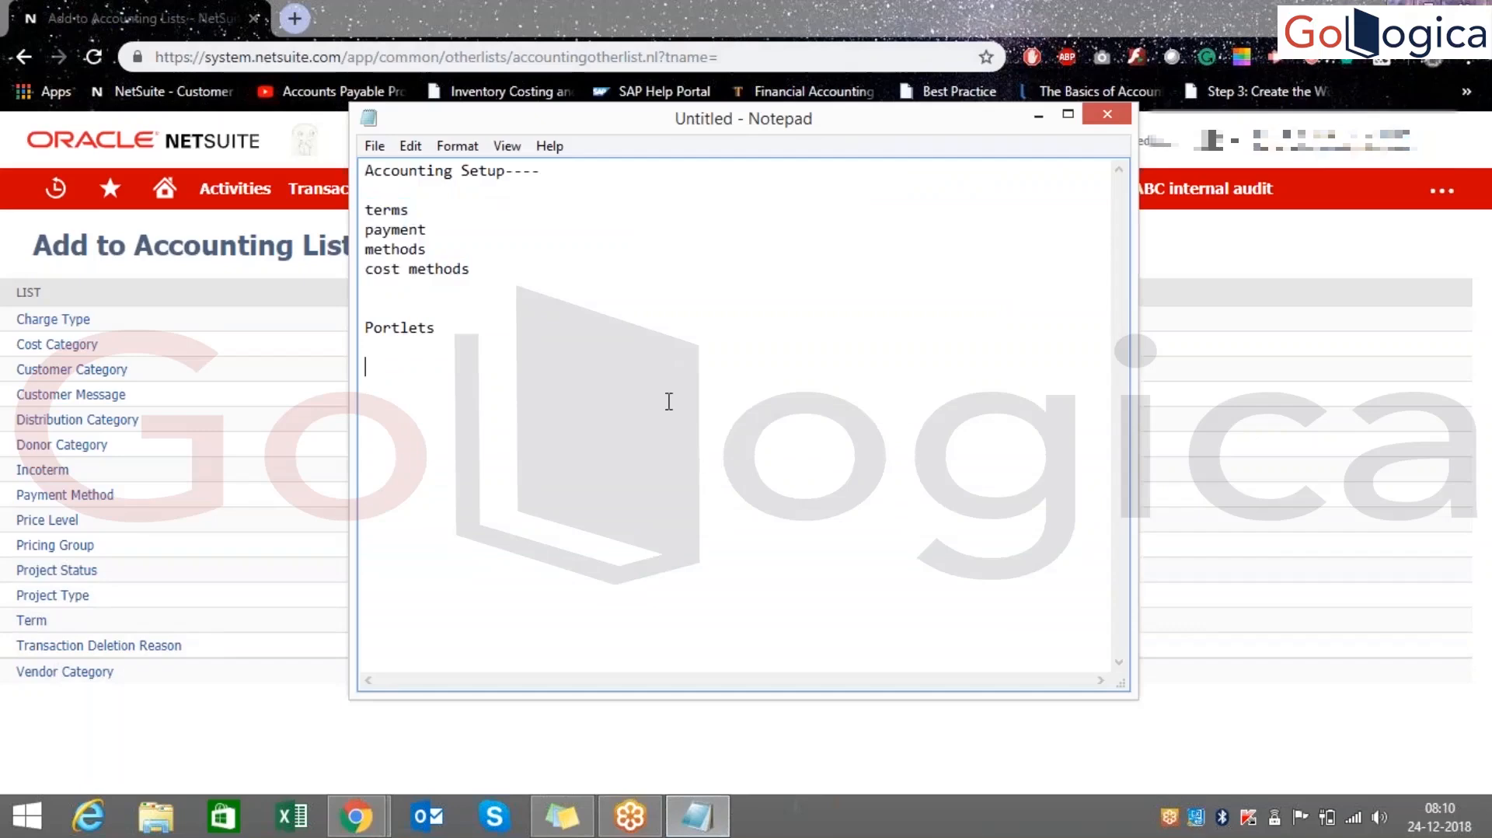
type("Cash")
type("ard ")
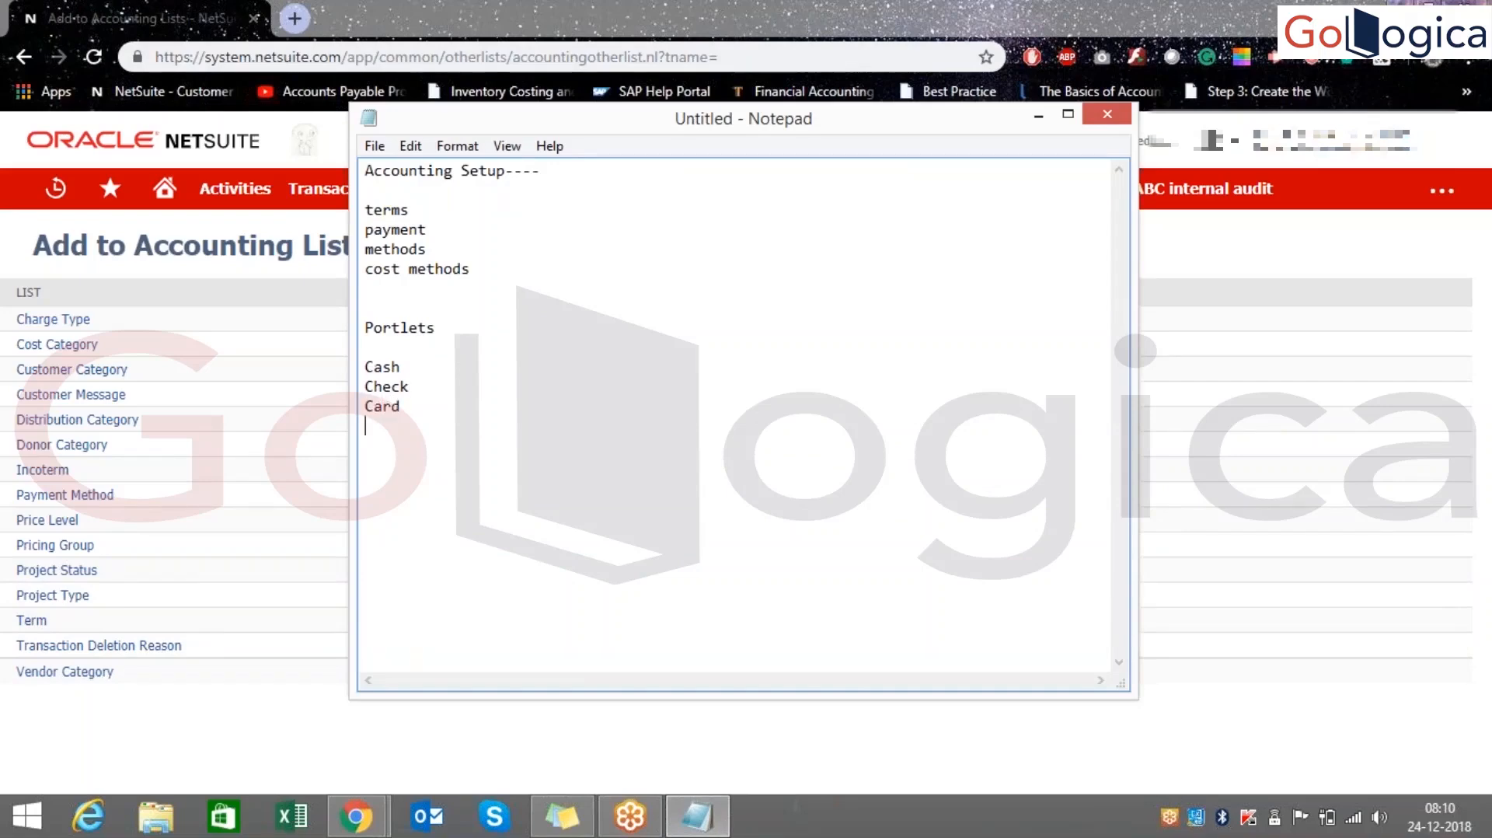
- Add Paytm beneath Card in the Notepad list, then open a new Payment Method form in NetSuite
type("Paytm")
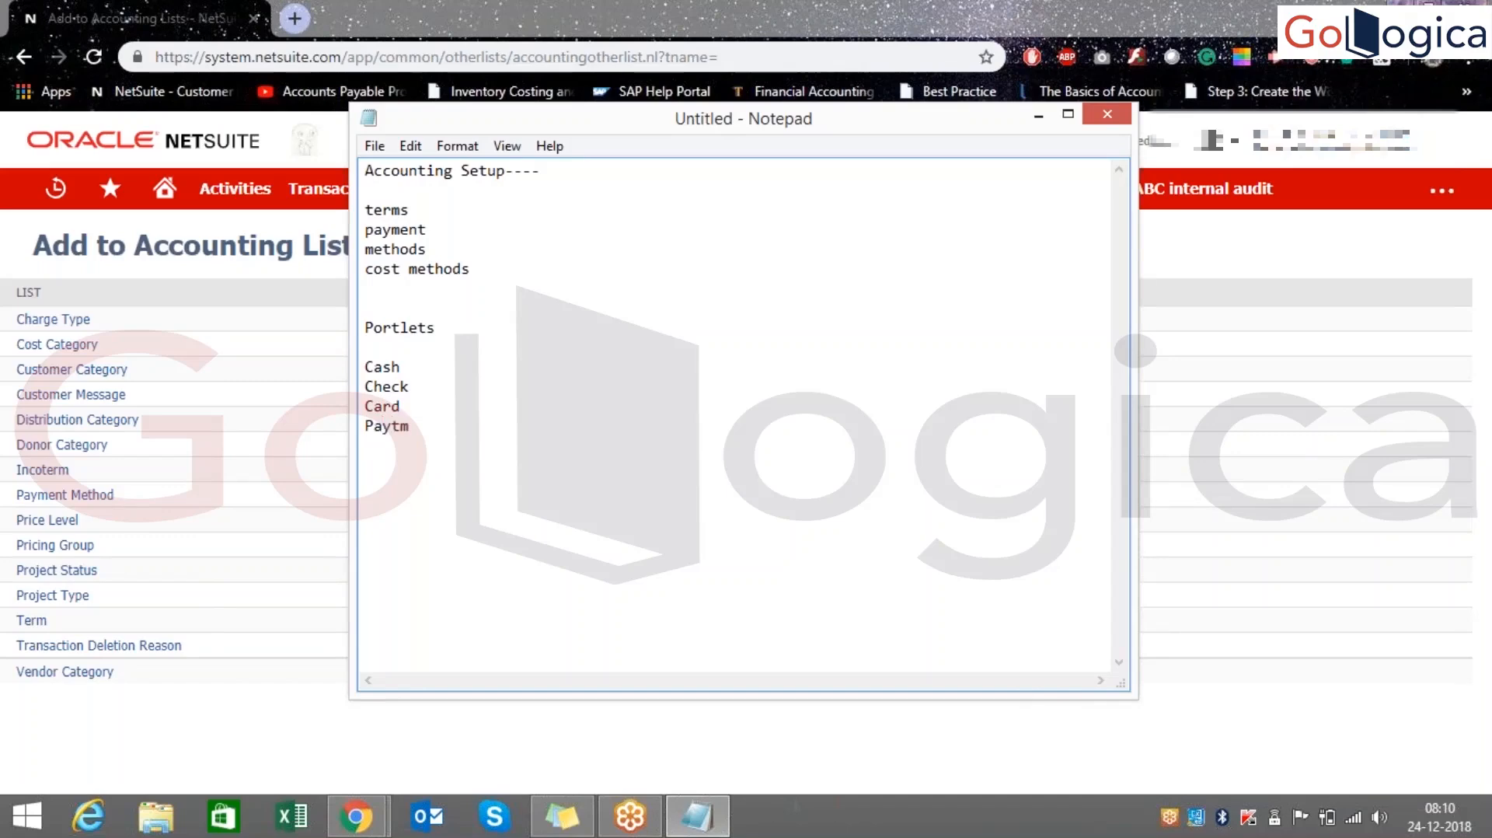
middle_click(79, 502)
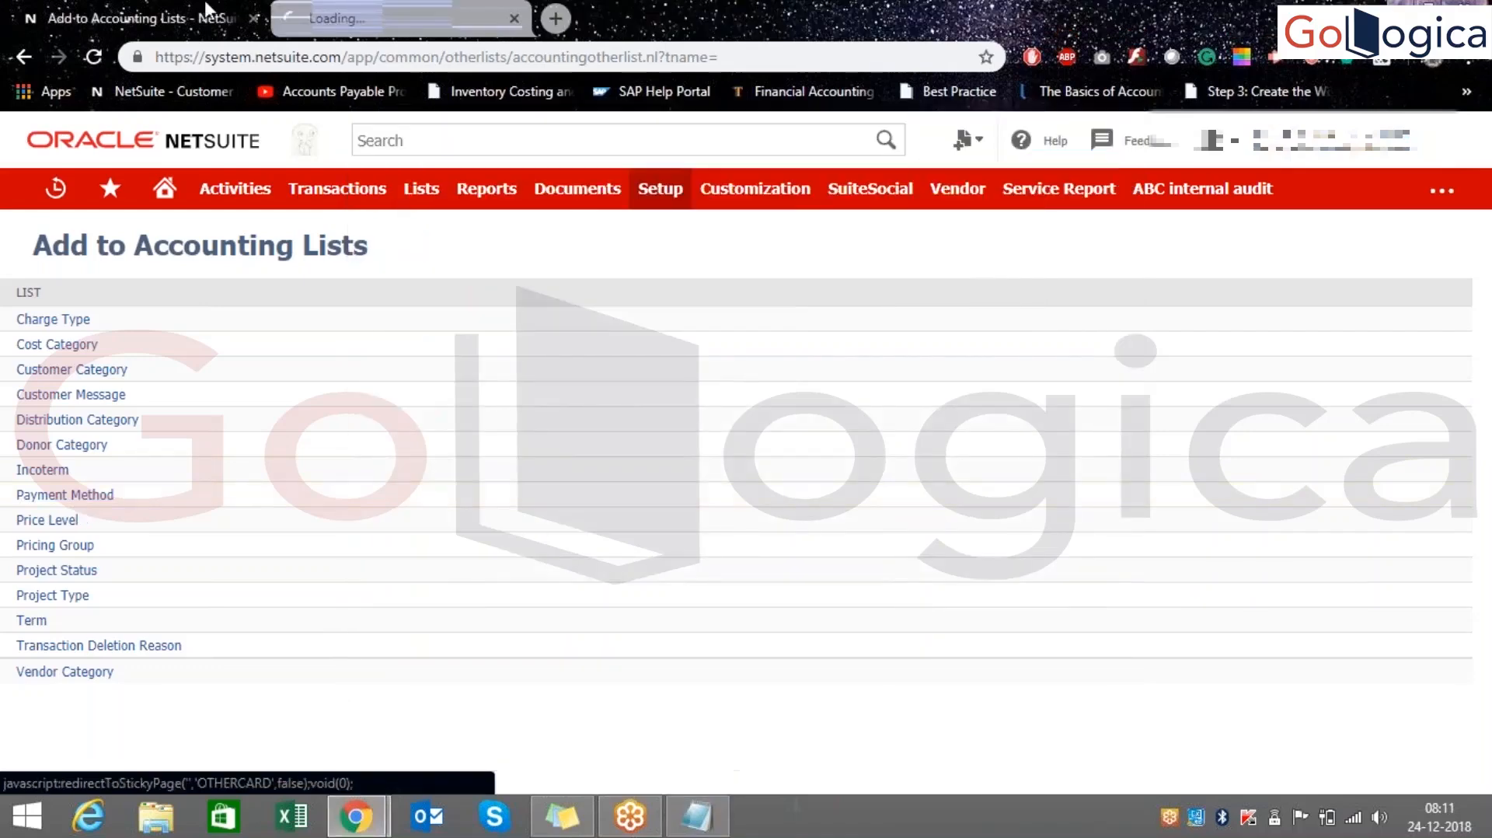
left_click(348, 12)
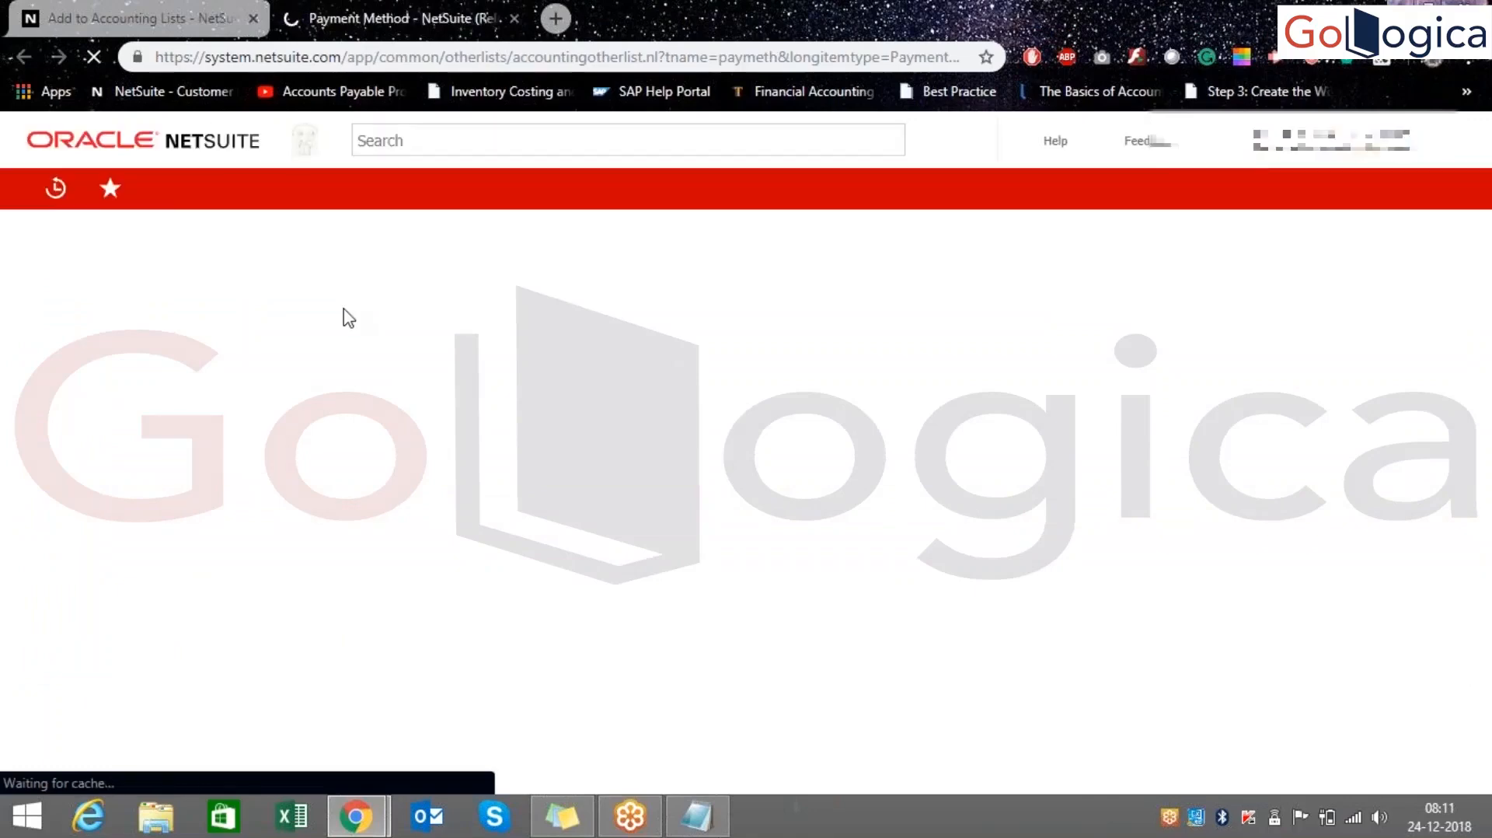
- Name the payment method Paytm and review the available types, keeping Offline selected
left_click(298, 317)
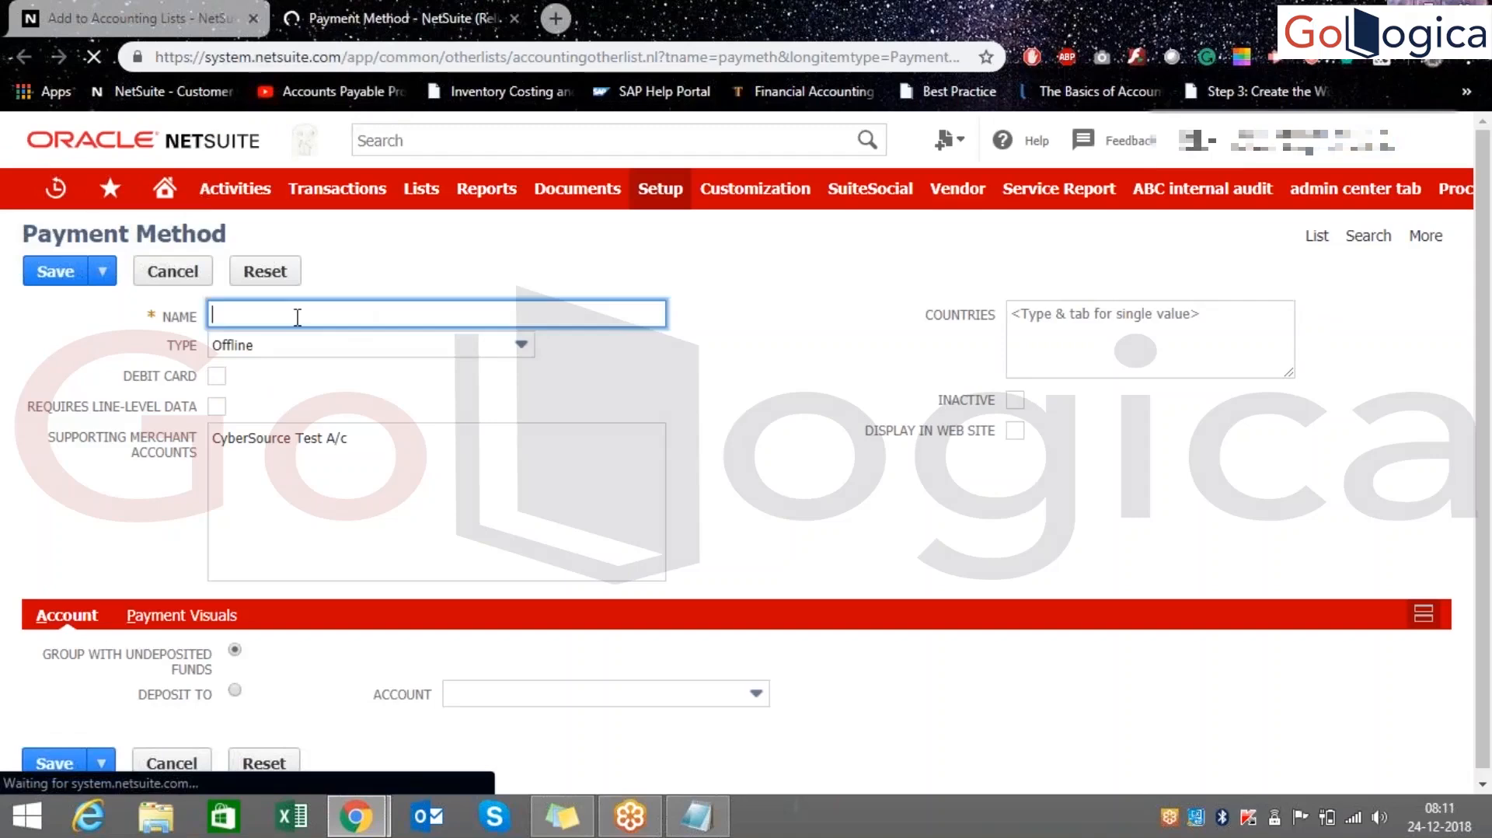
type("P")
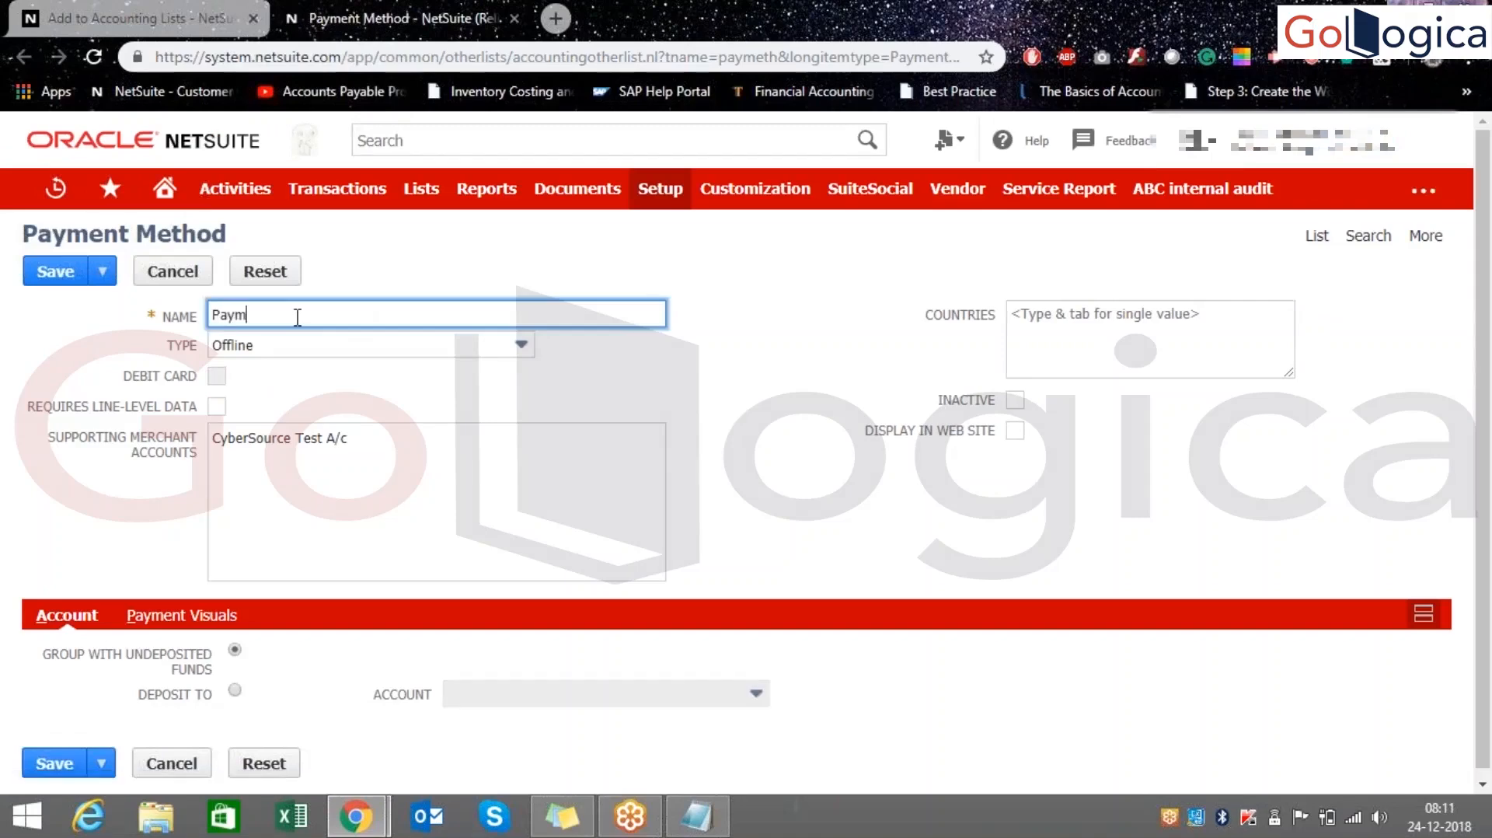
type("aytm")
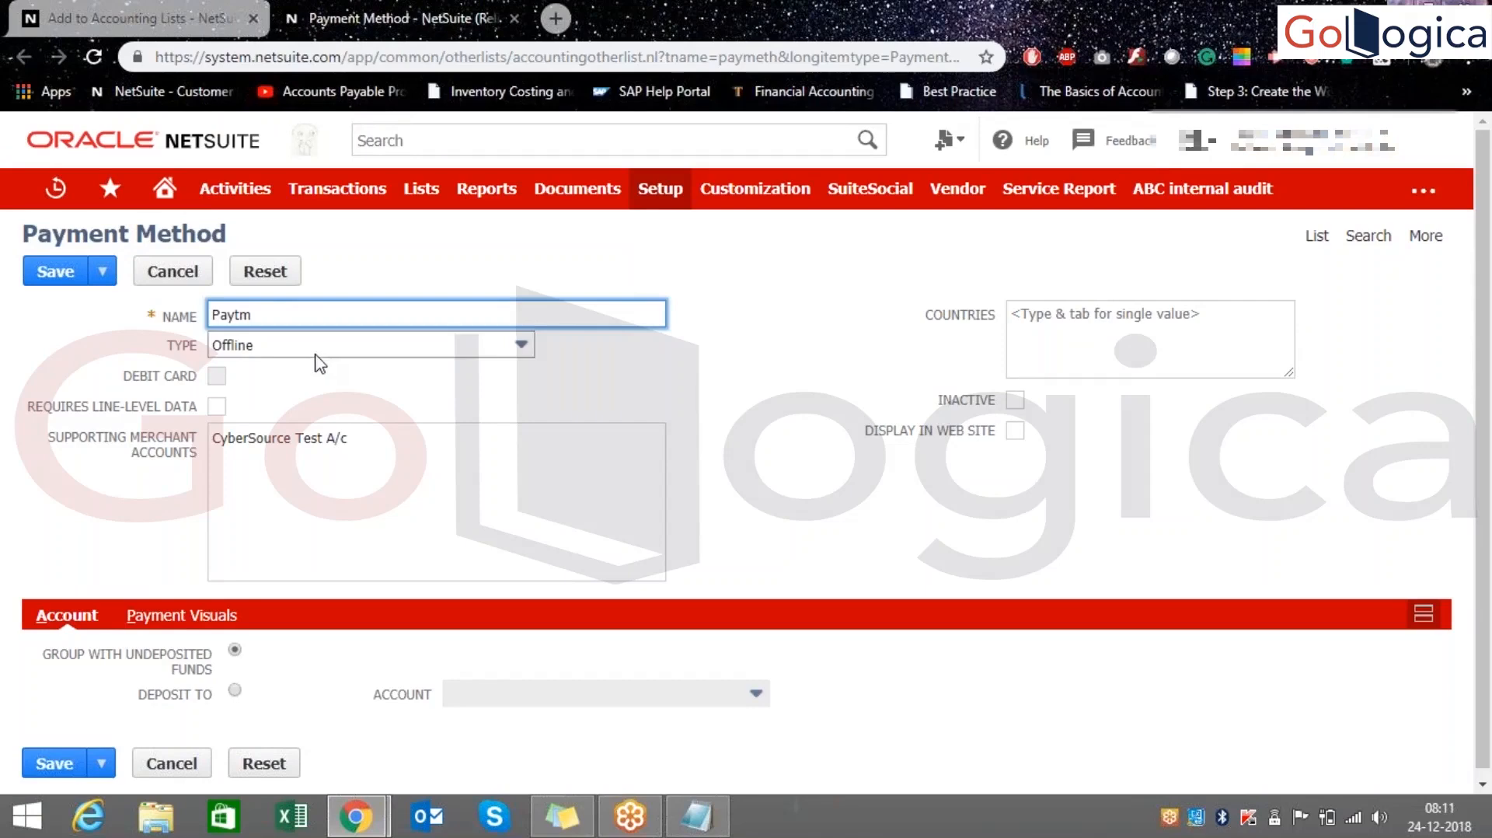
left_click(315, 354)
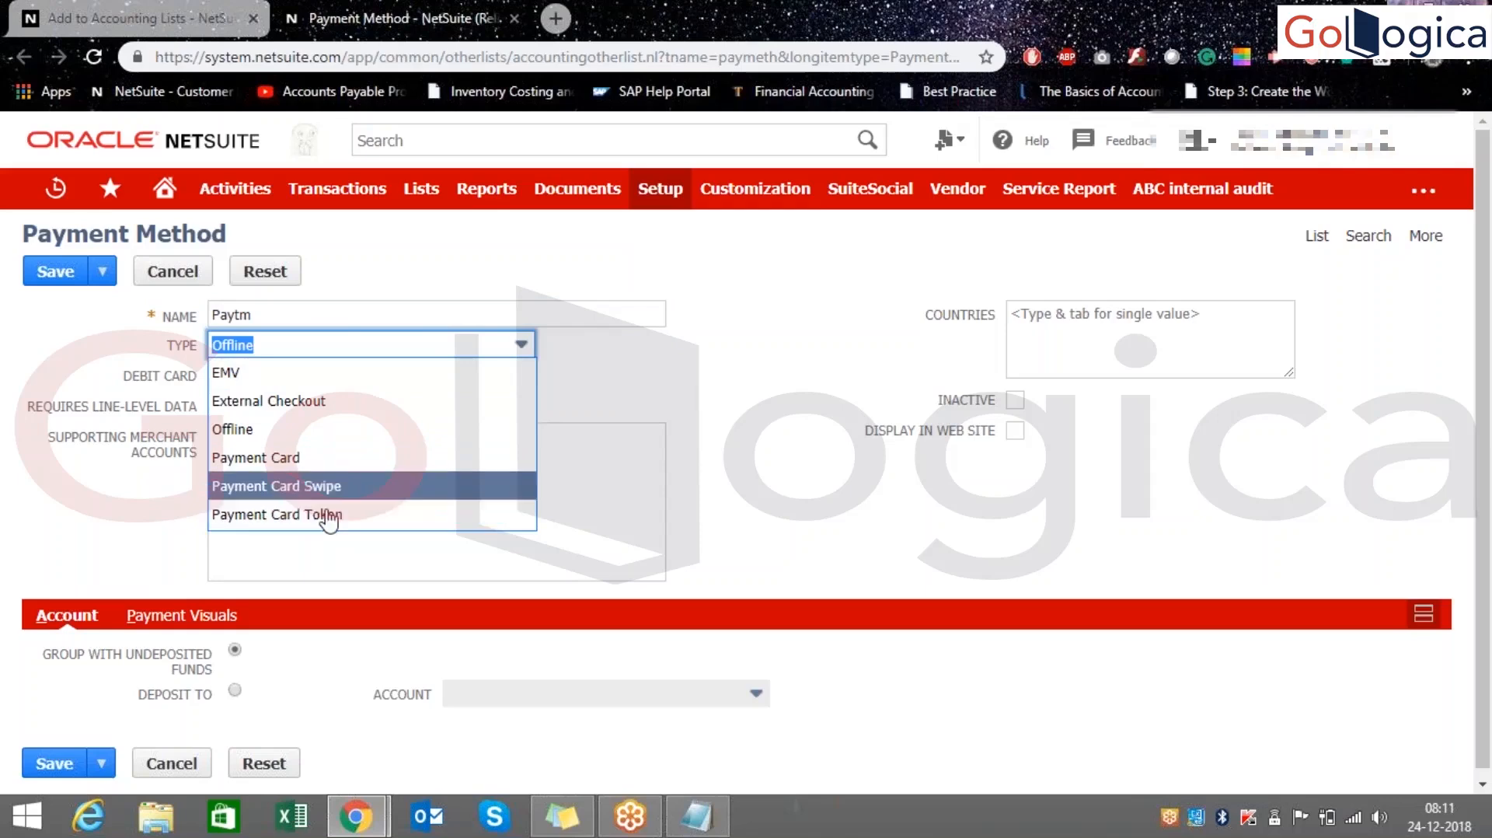
left_click(650, 356)
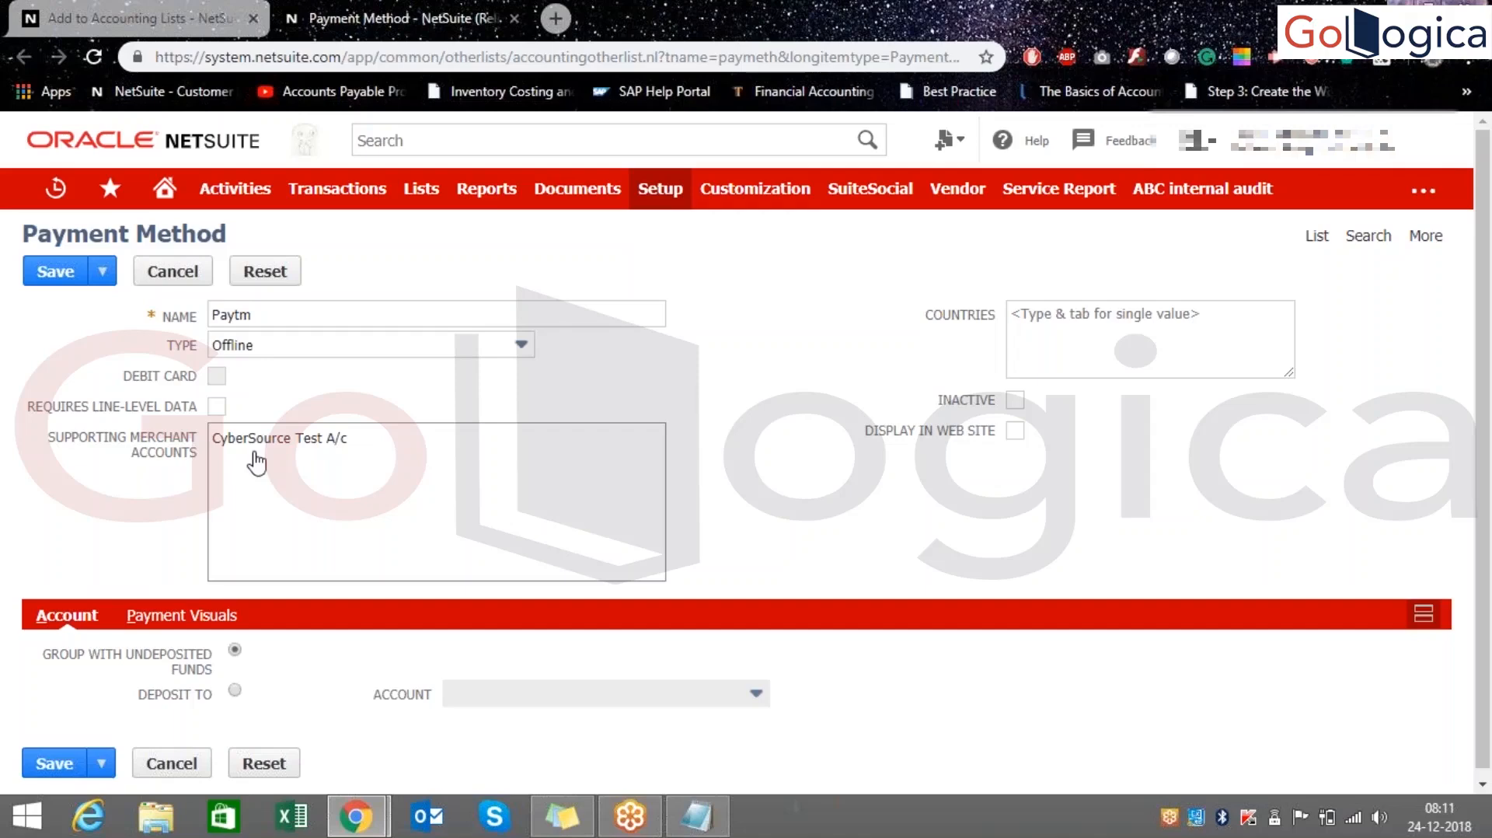
- Select CyberSource Test A/c as the supporting merchant account and check the countries entry without choosing one
left_click(367, 454)
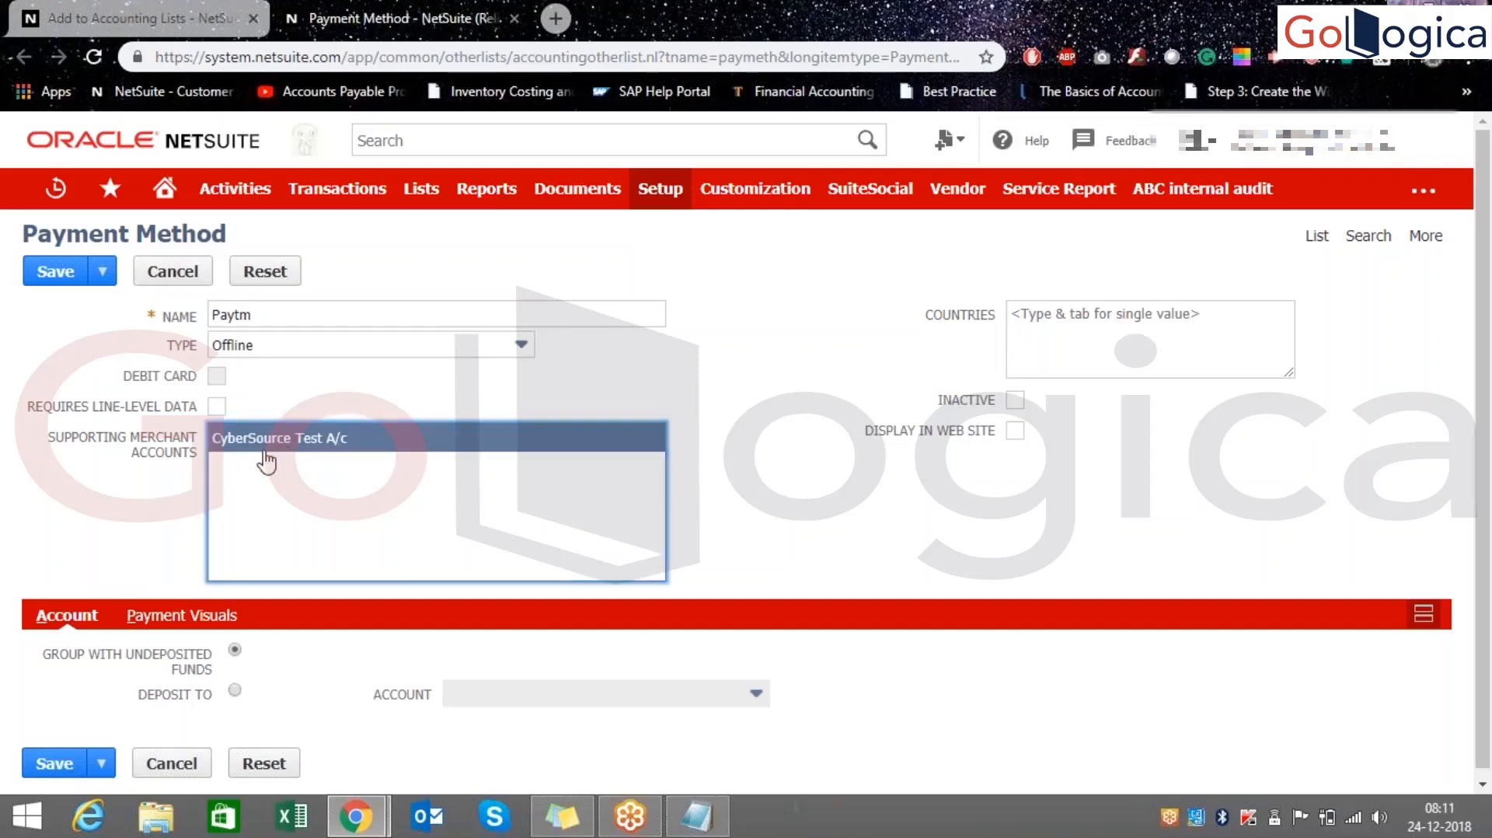
left_click(159, 500)
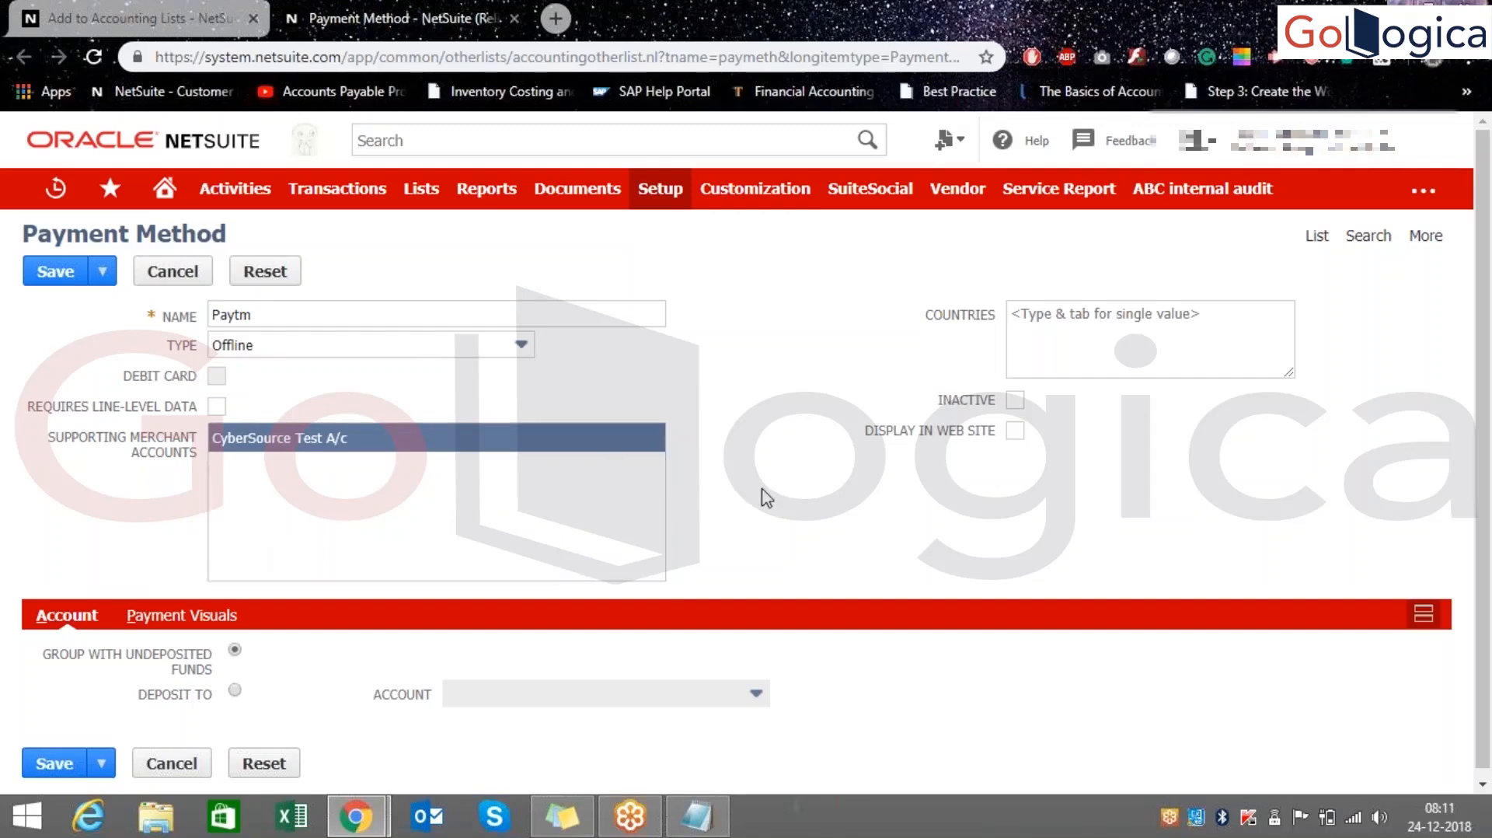
left_click(1075, 346)
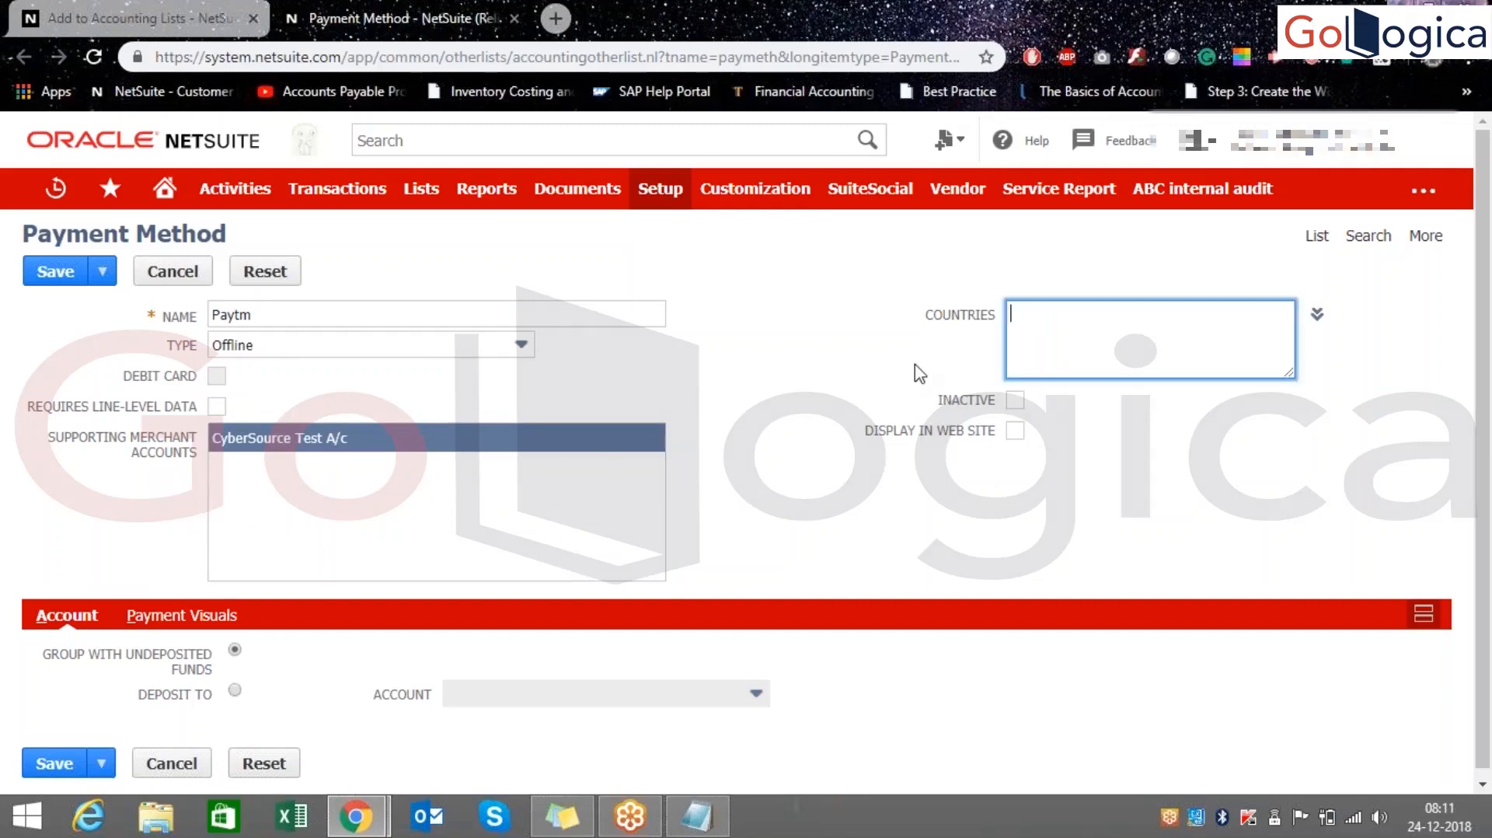
left_click(780, 366)
left_click(1059, 338)
left_click(723, 477)
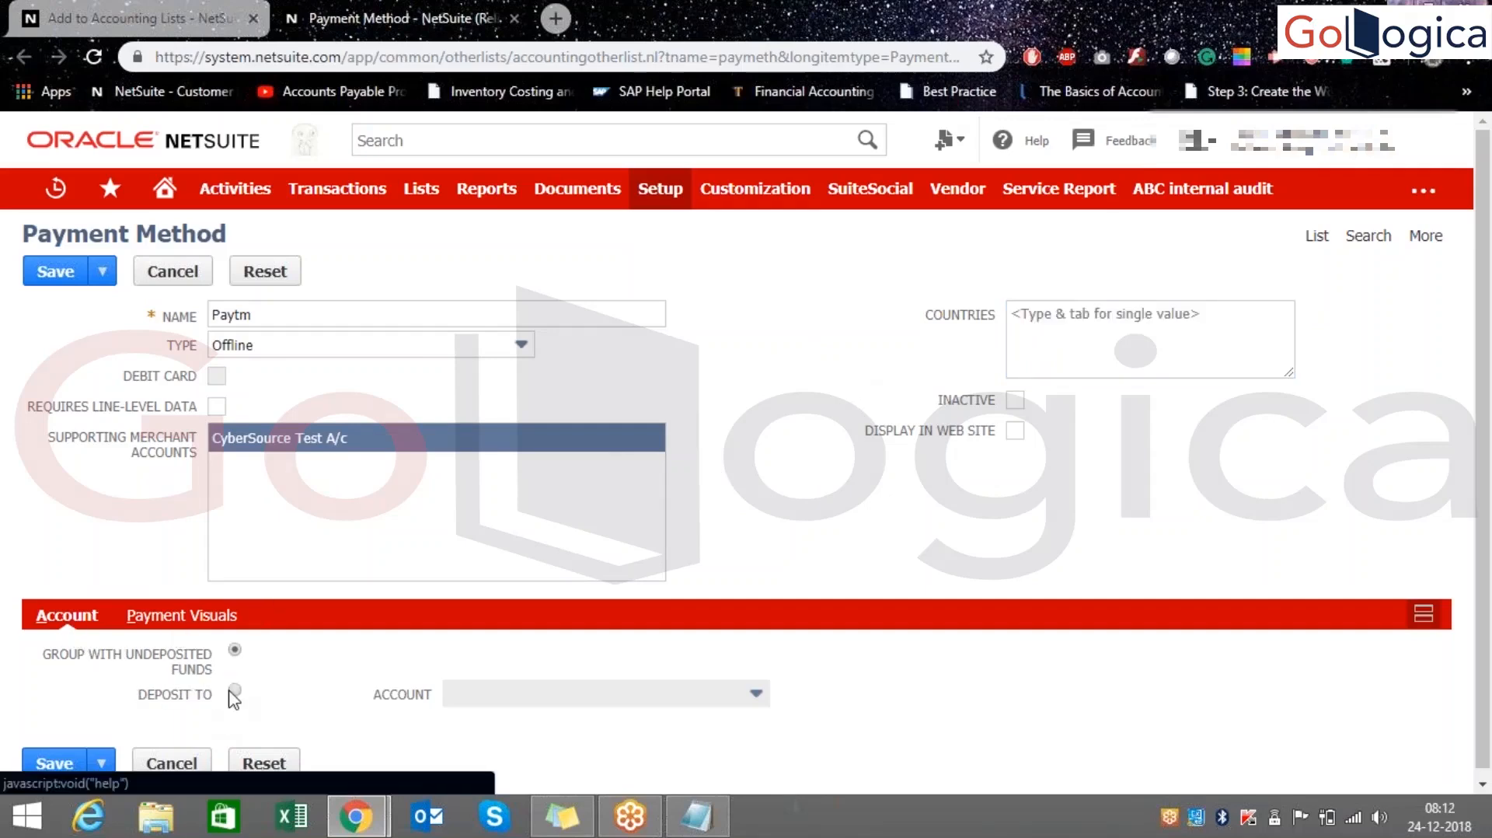
- Set the payment method to deposit to a specific account, then look through the available accounts and the payment visuals settings
left_click(235, 690)
left_click(576, 696)
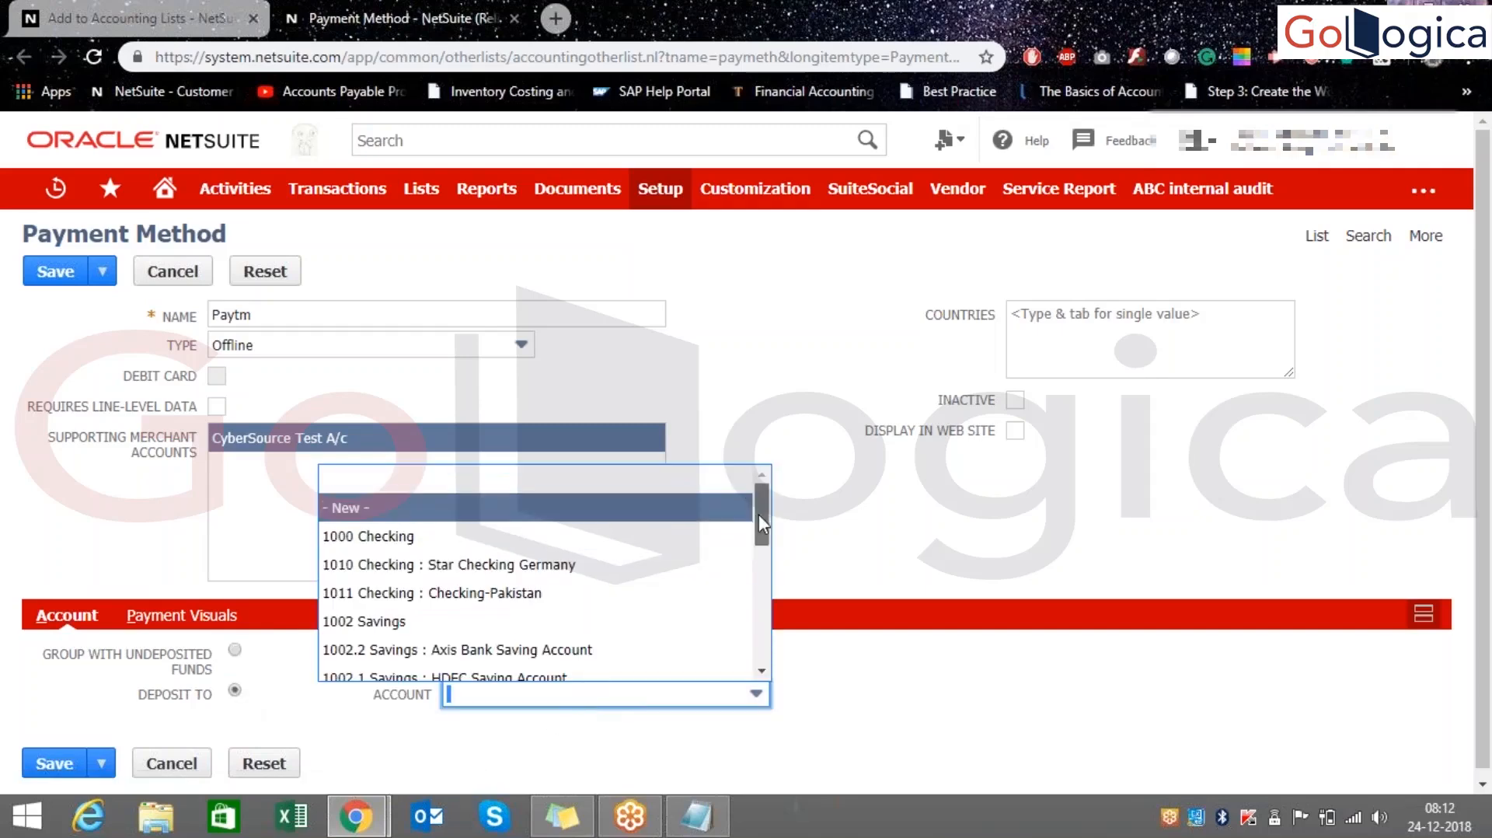
left_click_drag(760, 531, 760, 662)
left_click(849, 544)
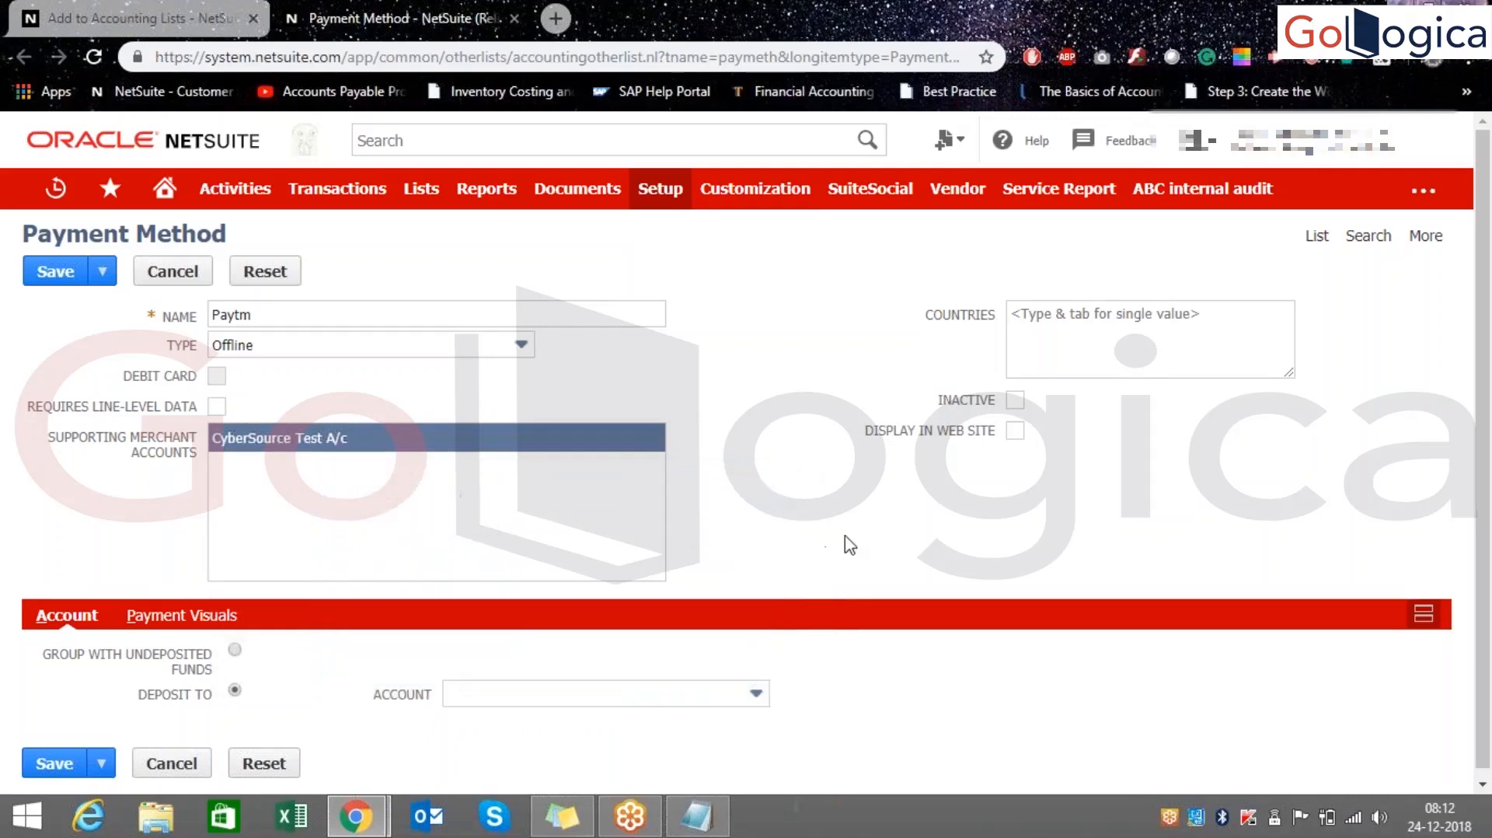
left_click(182, 618)
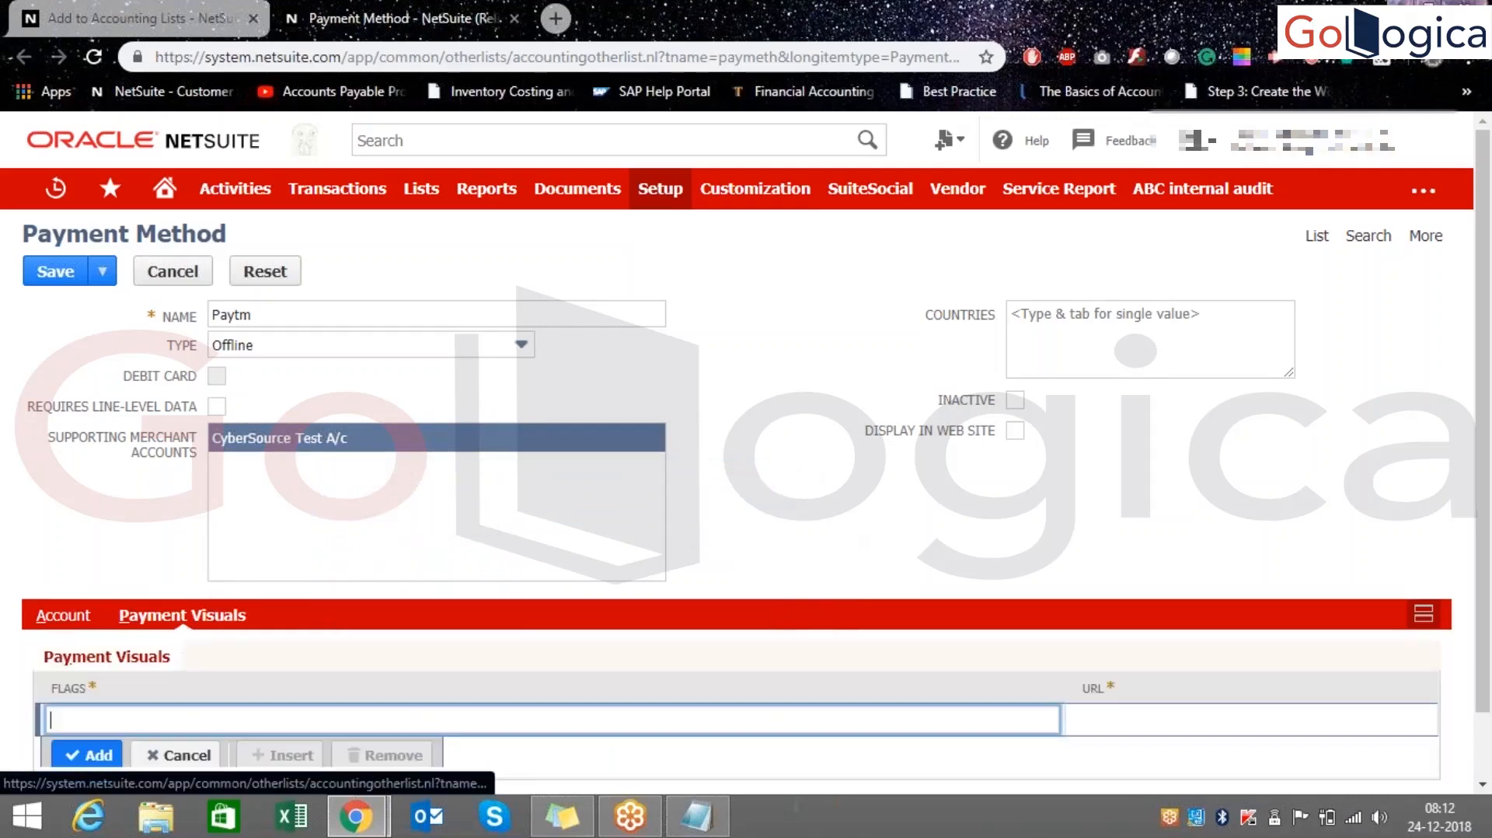
left_click(65, 626)
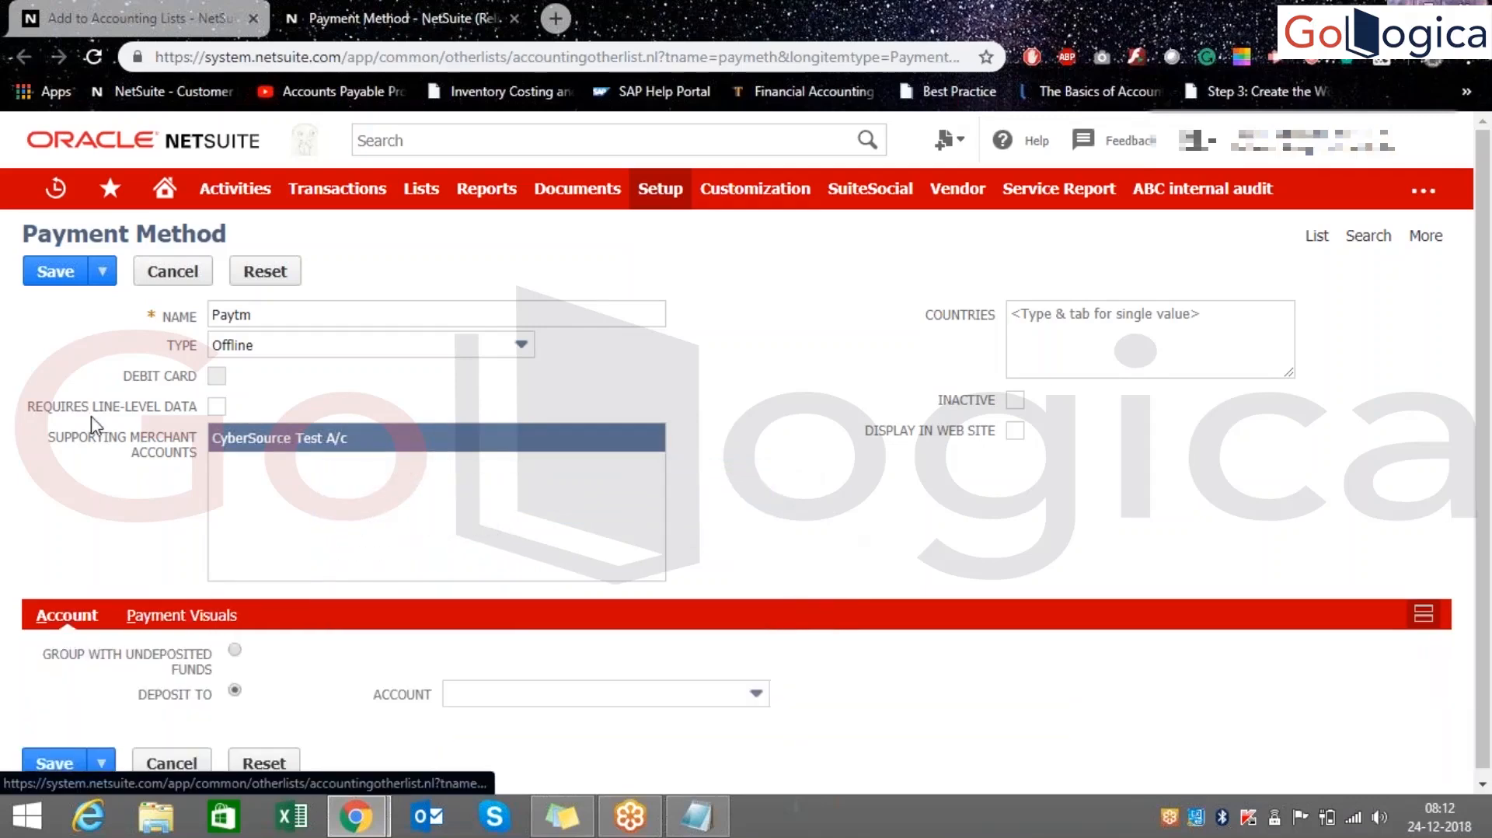
- Choose 1000 Checking as the deposit account and save the Paytm payment method
left_click(56, 280)
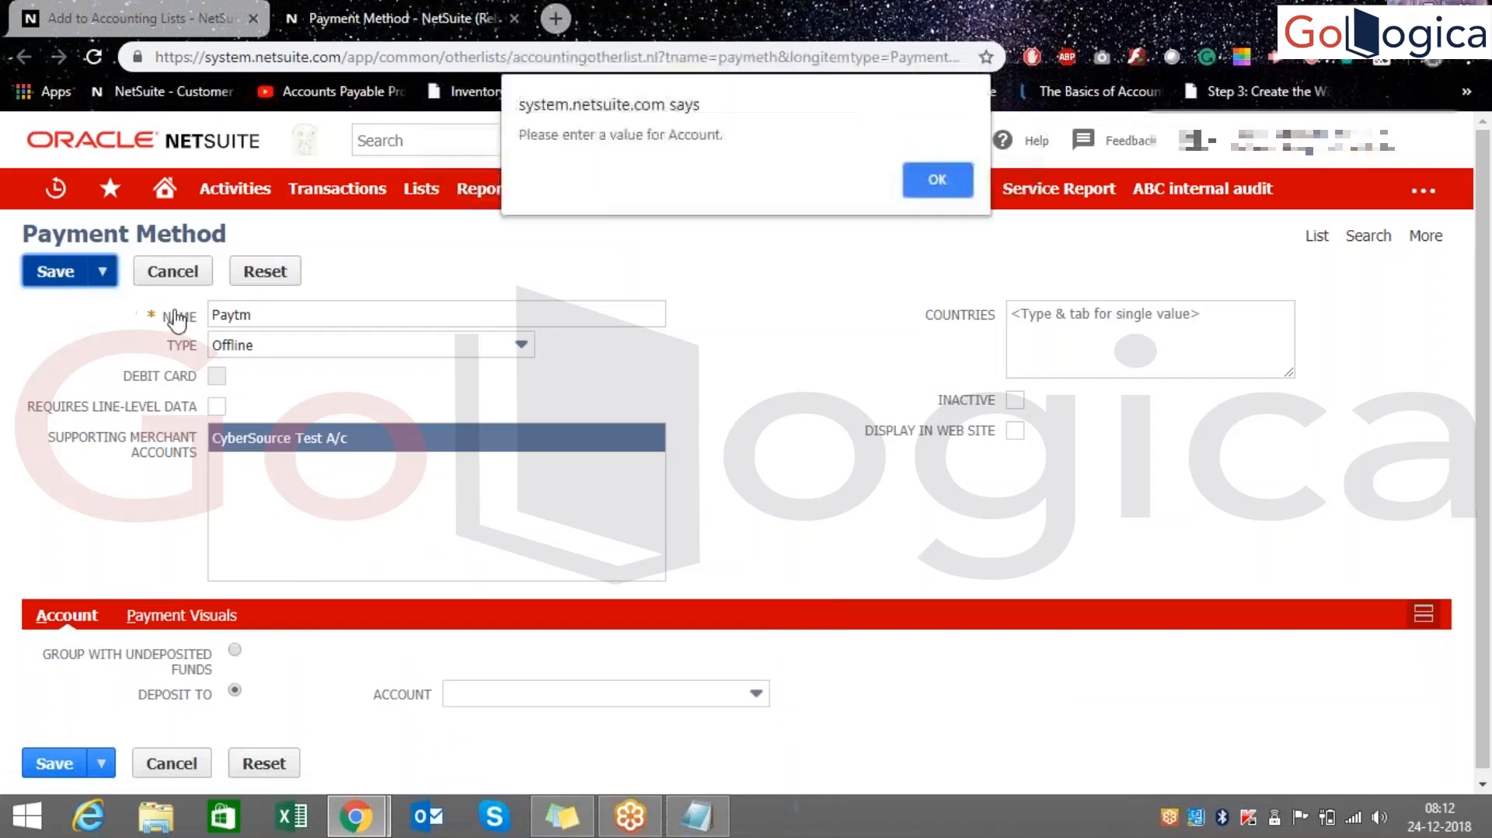
left_click(936, 179)
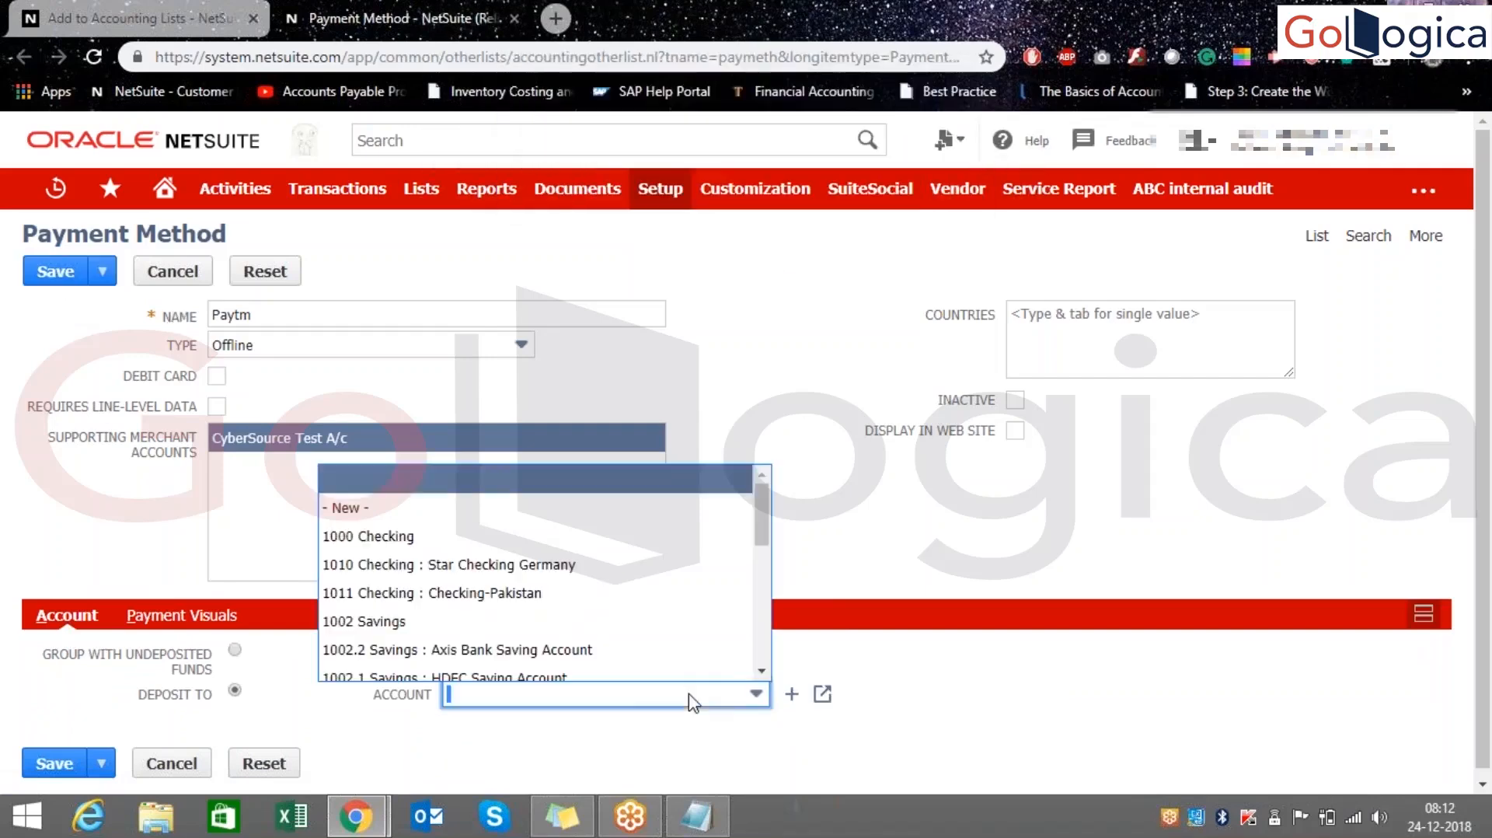
left_click(707, 535)
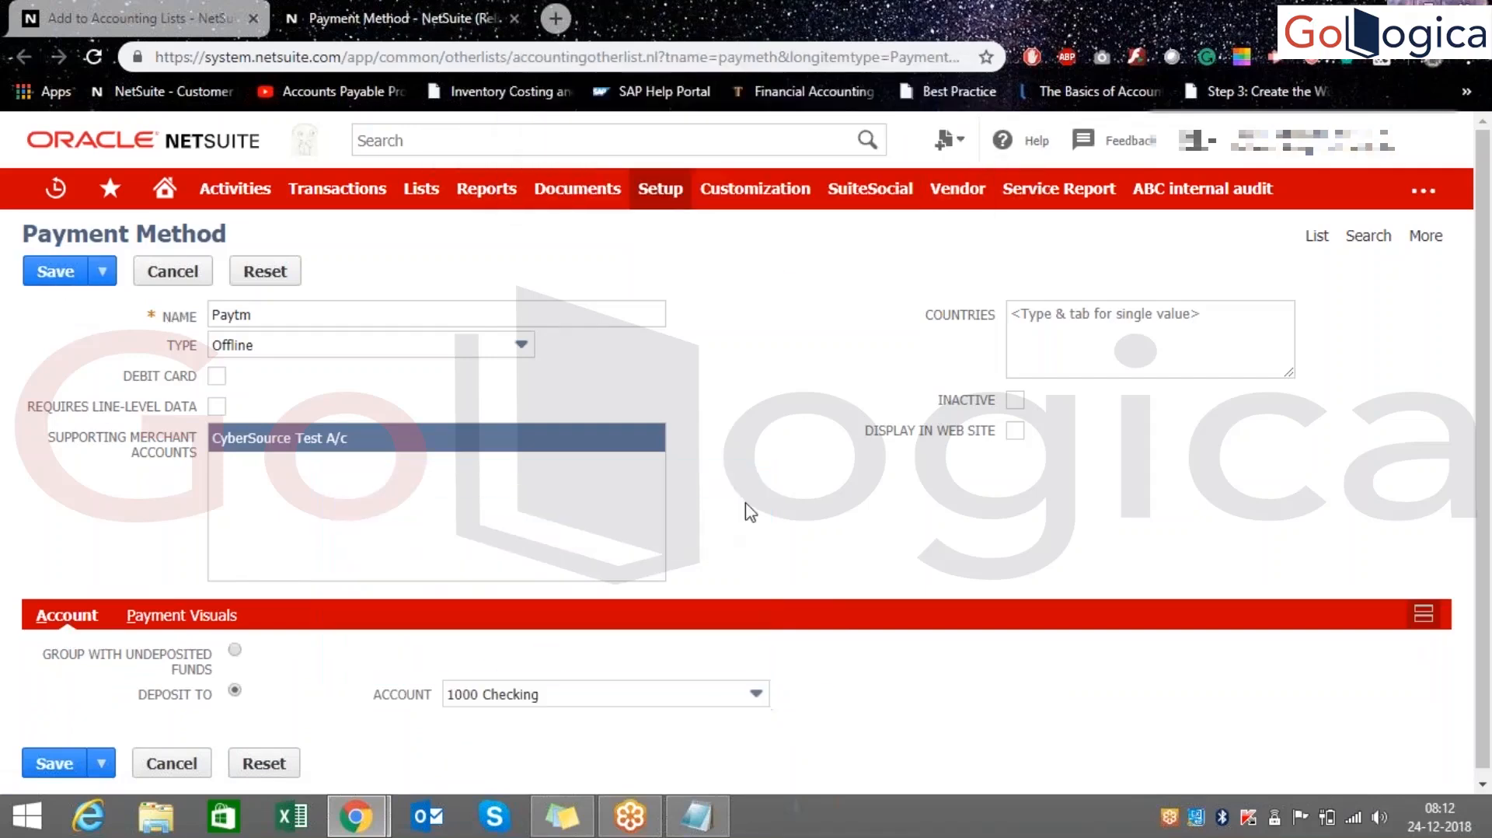
left_click(54, 272)
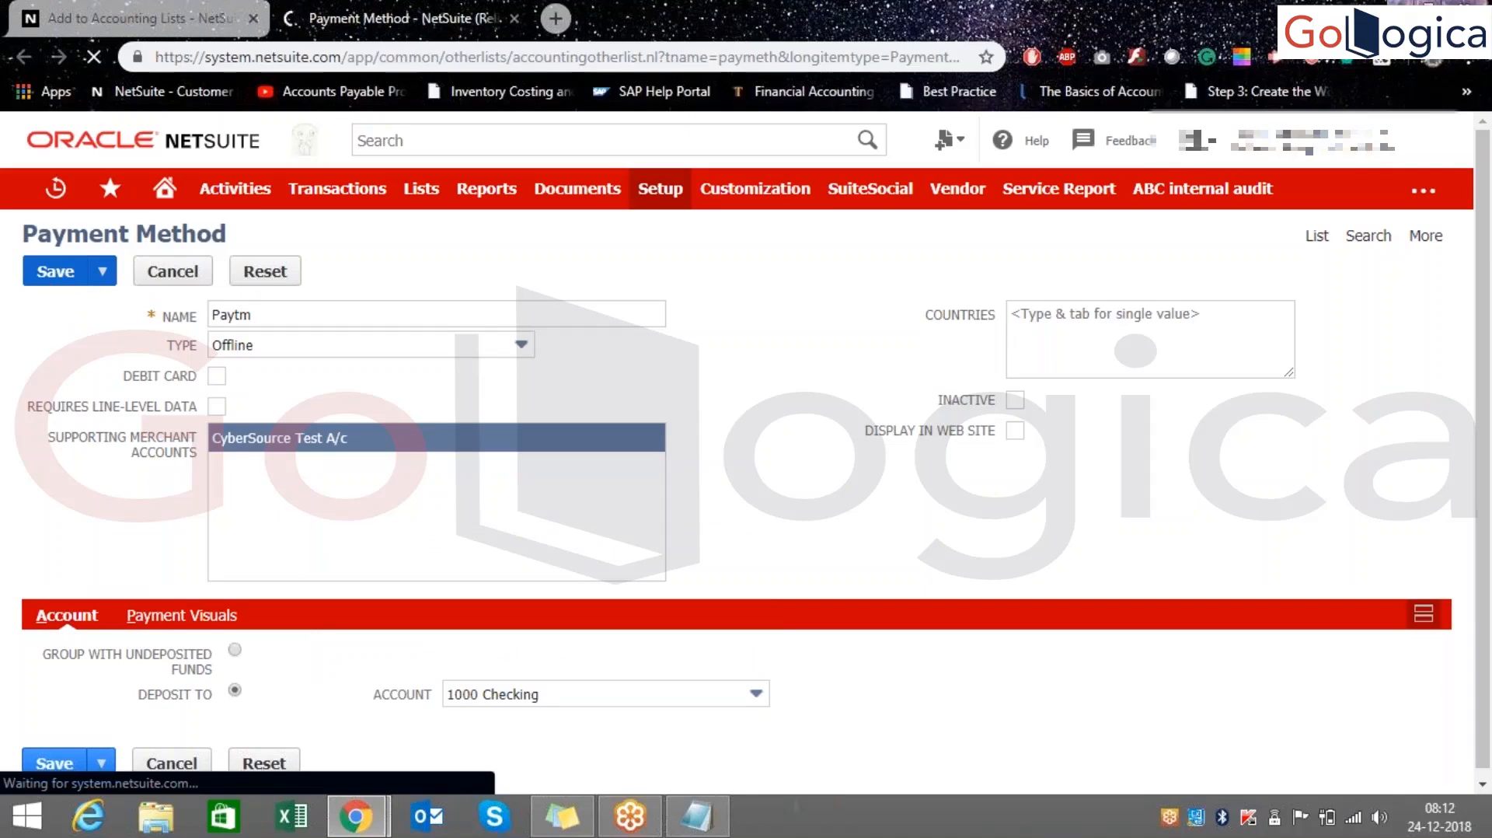
- In Notepad, add the pricing notes "Base 20" and "PL 1==qty 10 20 19" beneath the payment methods
left_click(164, 11)
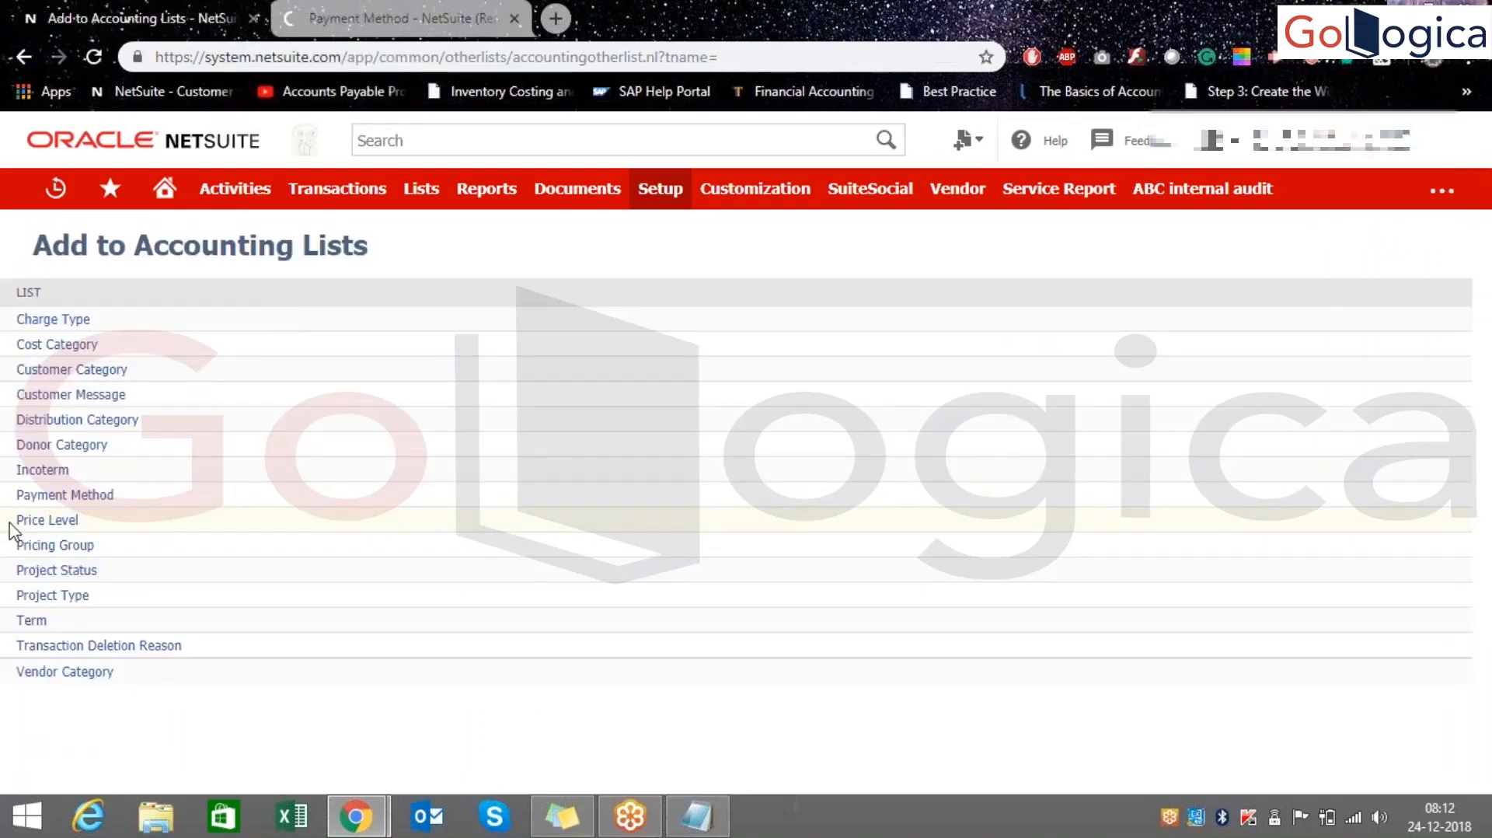
left_click(725, 830)
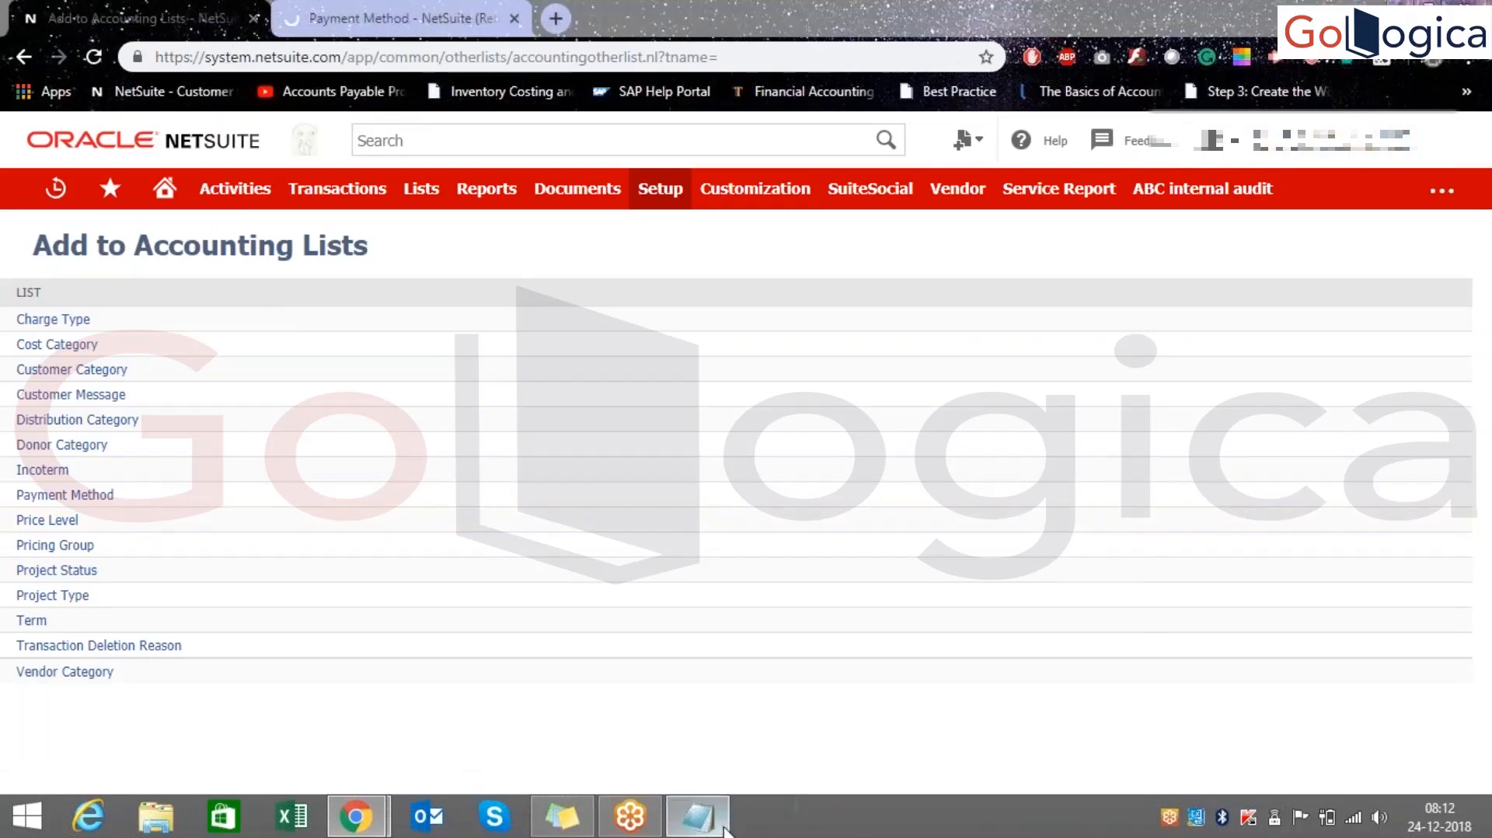
key("Return")
key("Return")
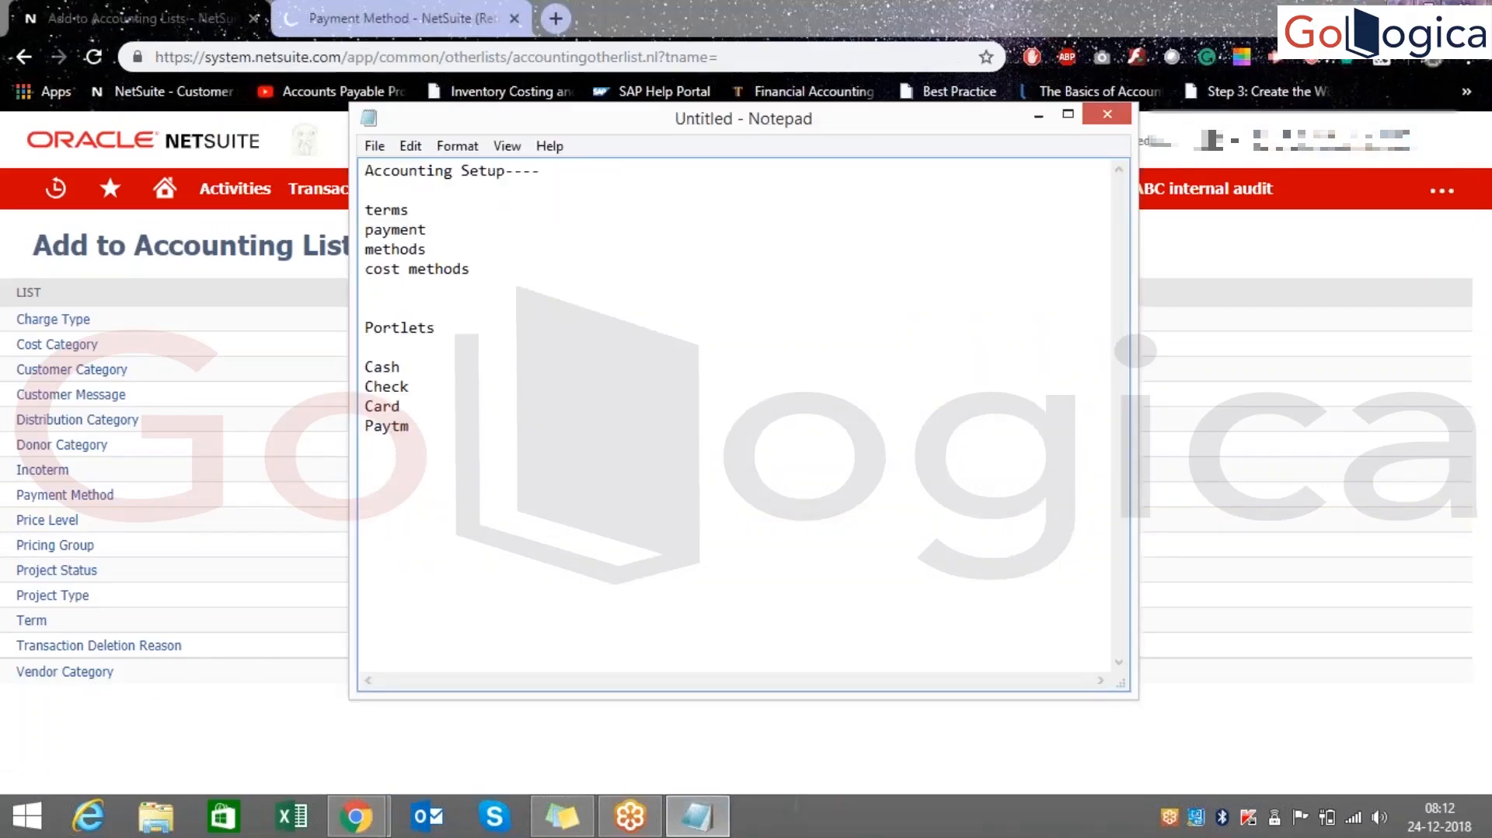
type("Bas")
type("e 20")
type("qty")
type(" 10 ")
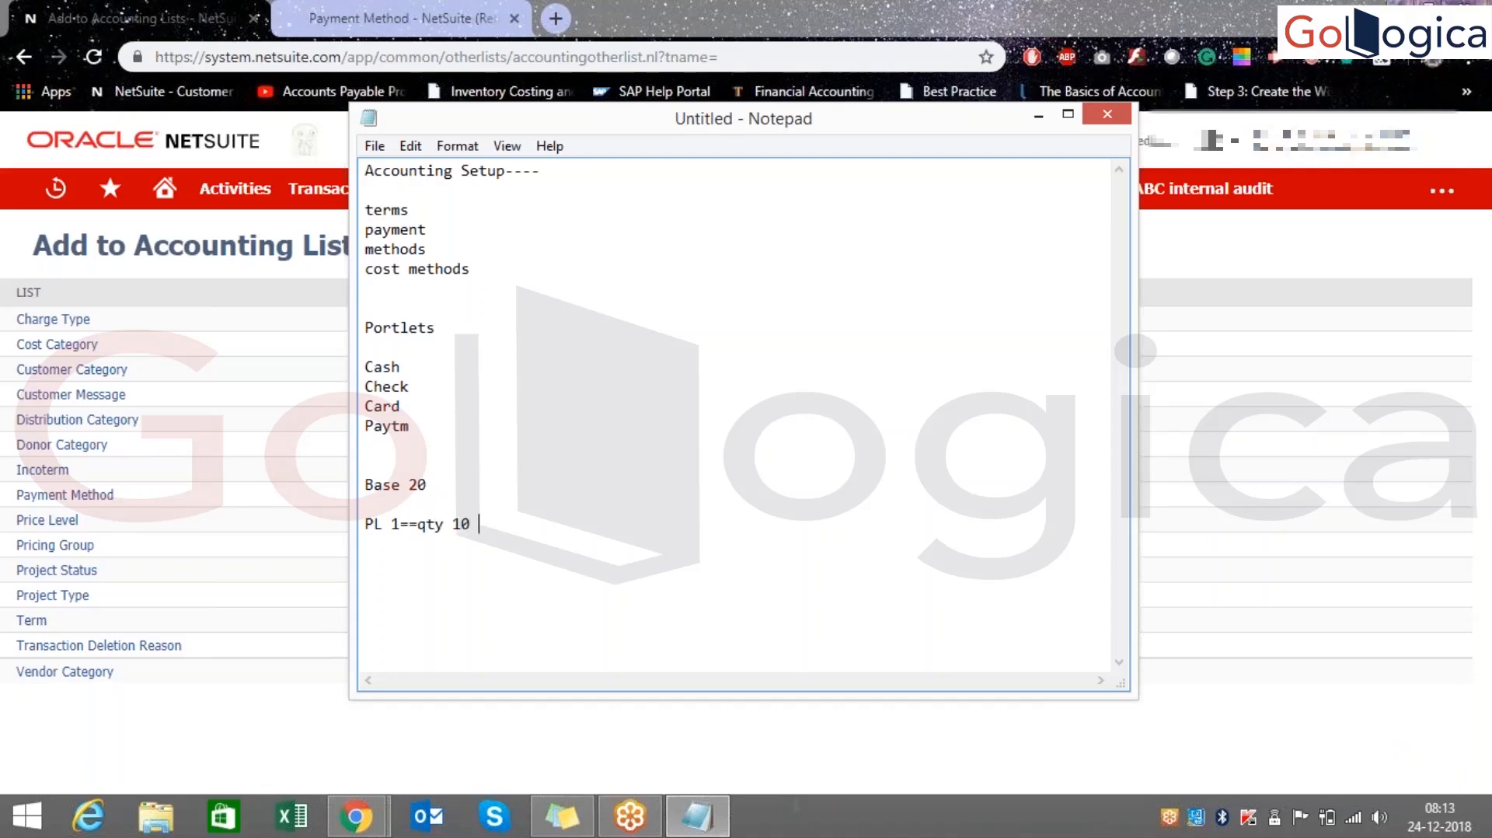
type("29")
type("0")
type("9")
key("BackSpace")
- Add the line "PL2 20 40----18" beneath the PL 1 note and return to NetSuite
type("L2   30 40")
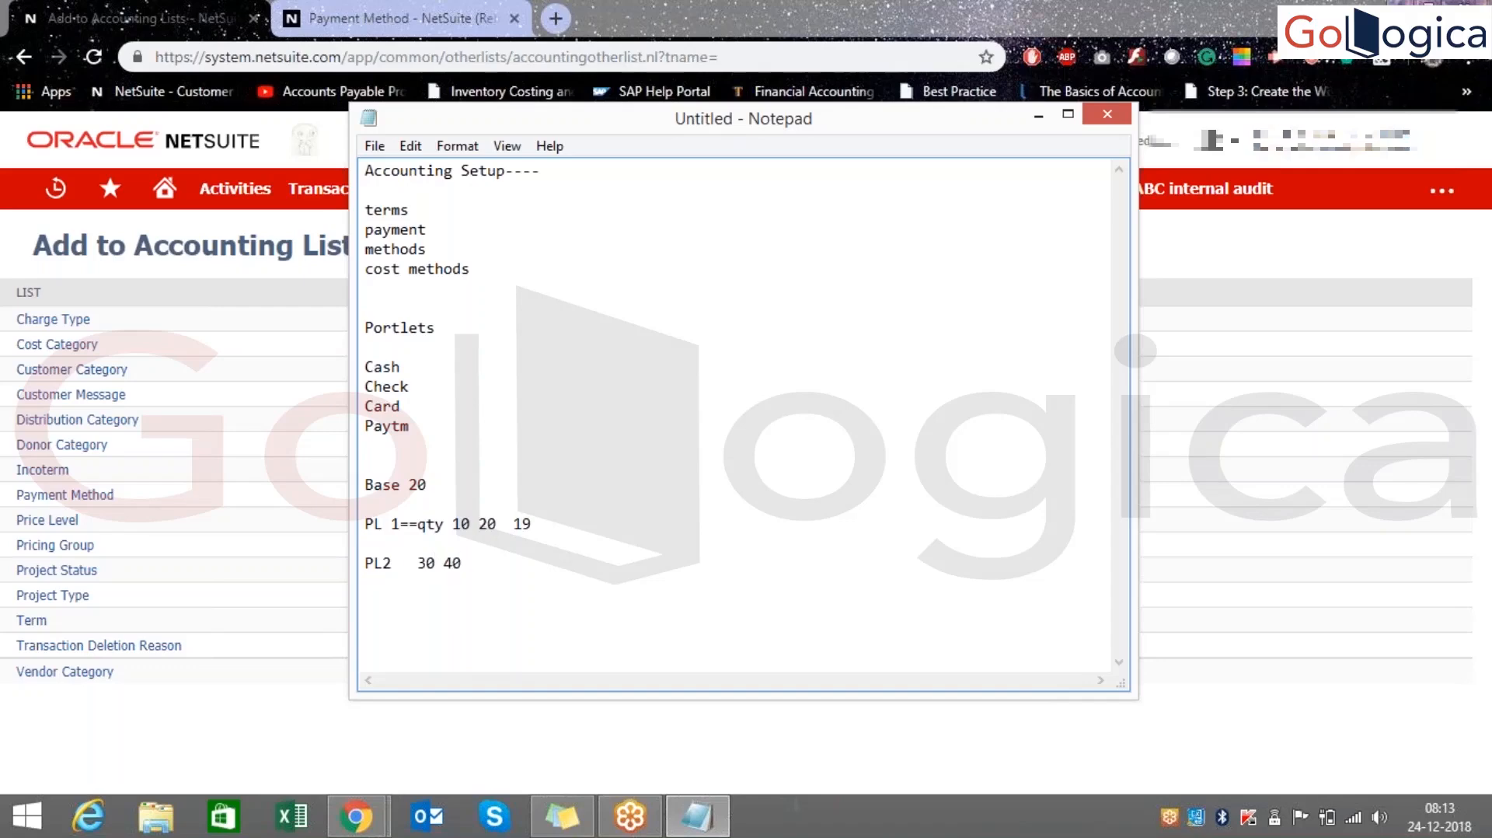
left_click(426, 561)
key("BackSpace")
type("2")
key("BackSpace")
type("----18")
left_click(1038, 116)
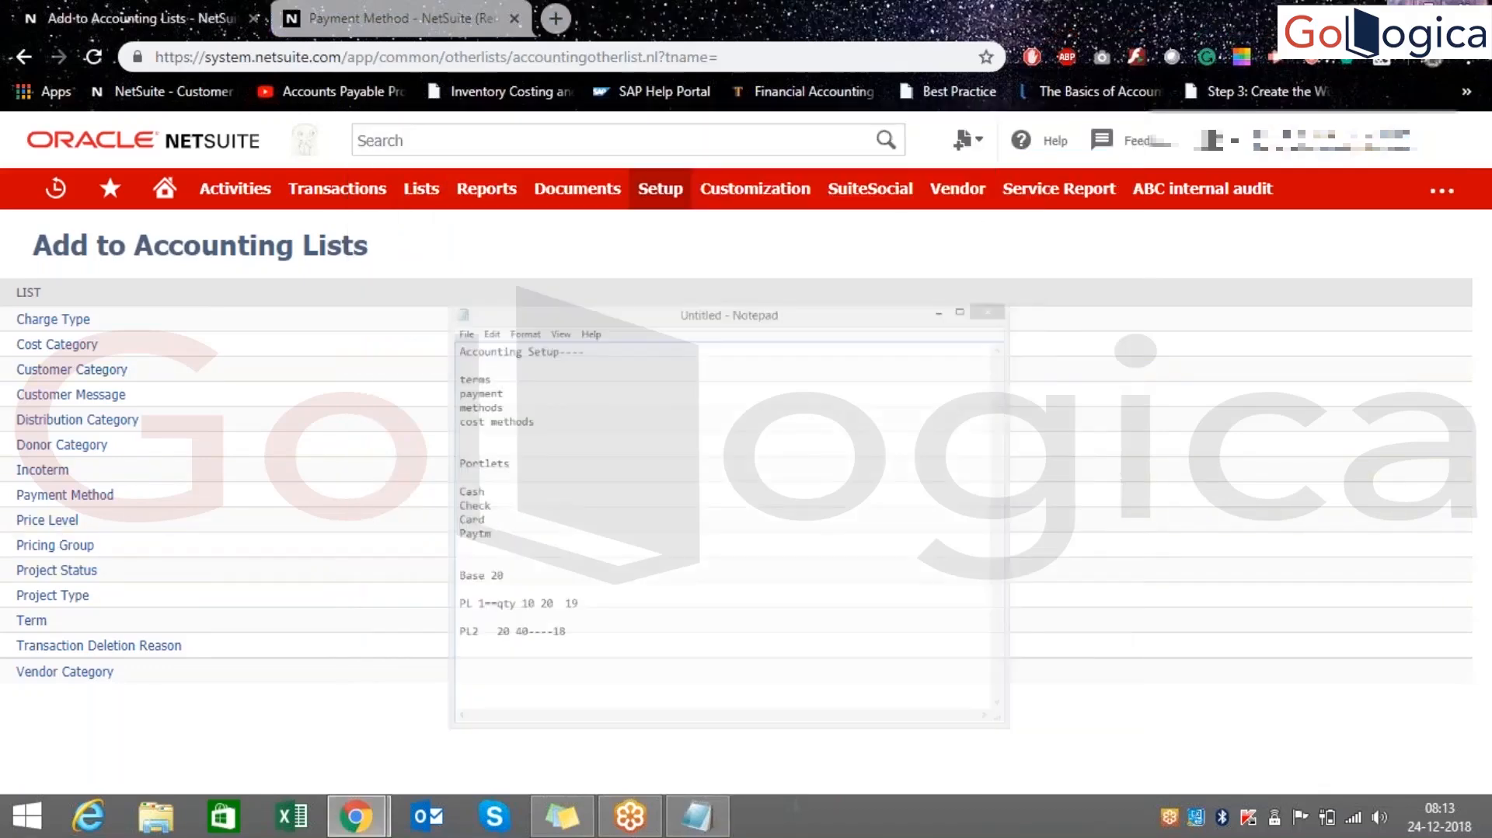
- Open the Price Level form in a separate tab, then go from the saved payment method to the Accounting Lists page
middle_click(53, 528)
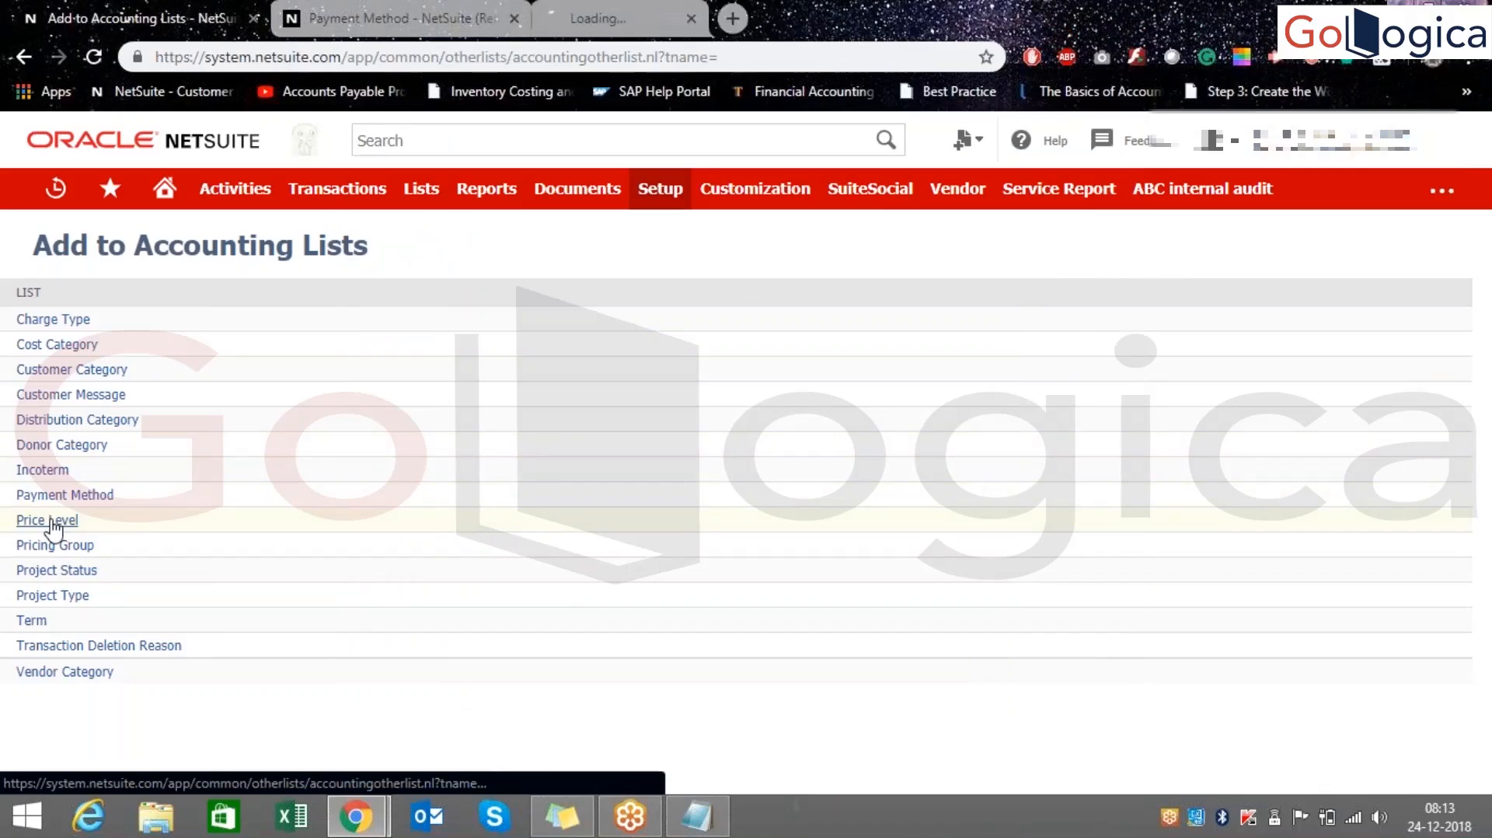
left_click(408, 15)
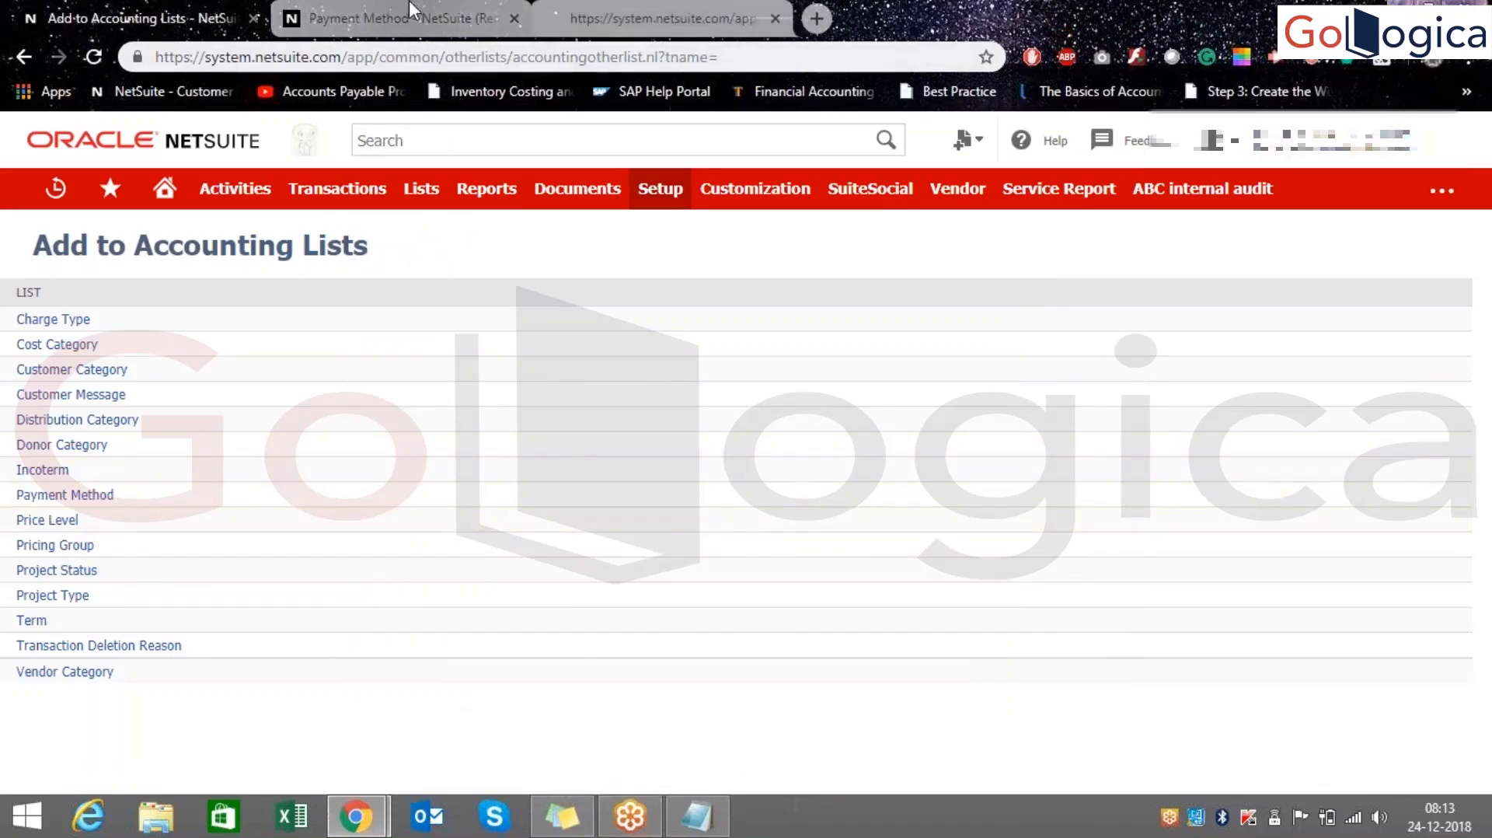
left_click_drag(17, 248, 264, 235)
left_click(460, 305)
left_click(1387, 235)
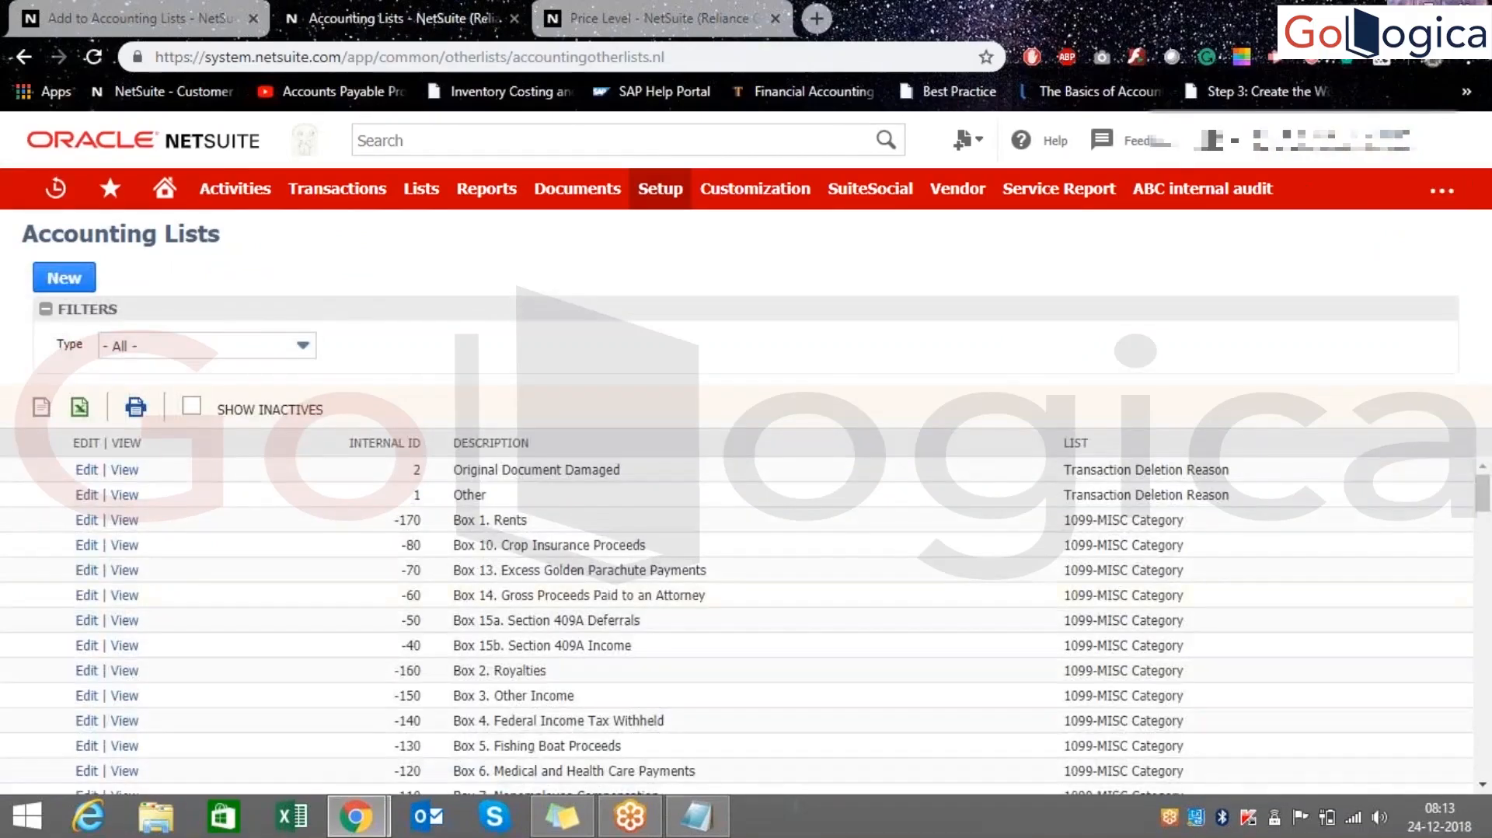
- Filter the accounting lists by Payment Method and examine the listed methods, including the Paytm entry and its internal ID
left_click(187, 348)
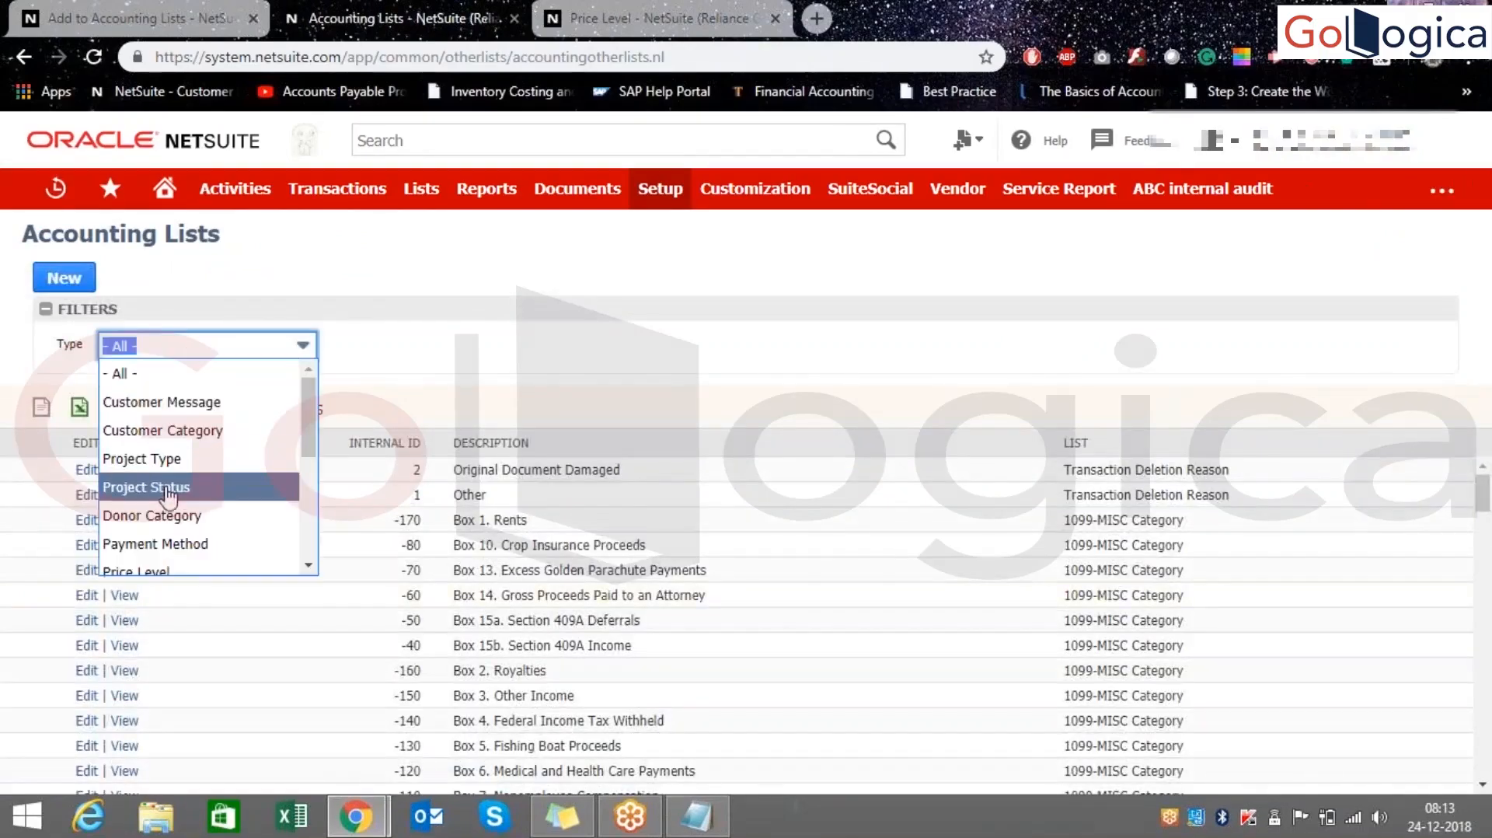
left_click(163, 544)
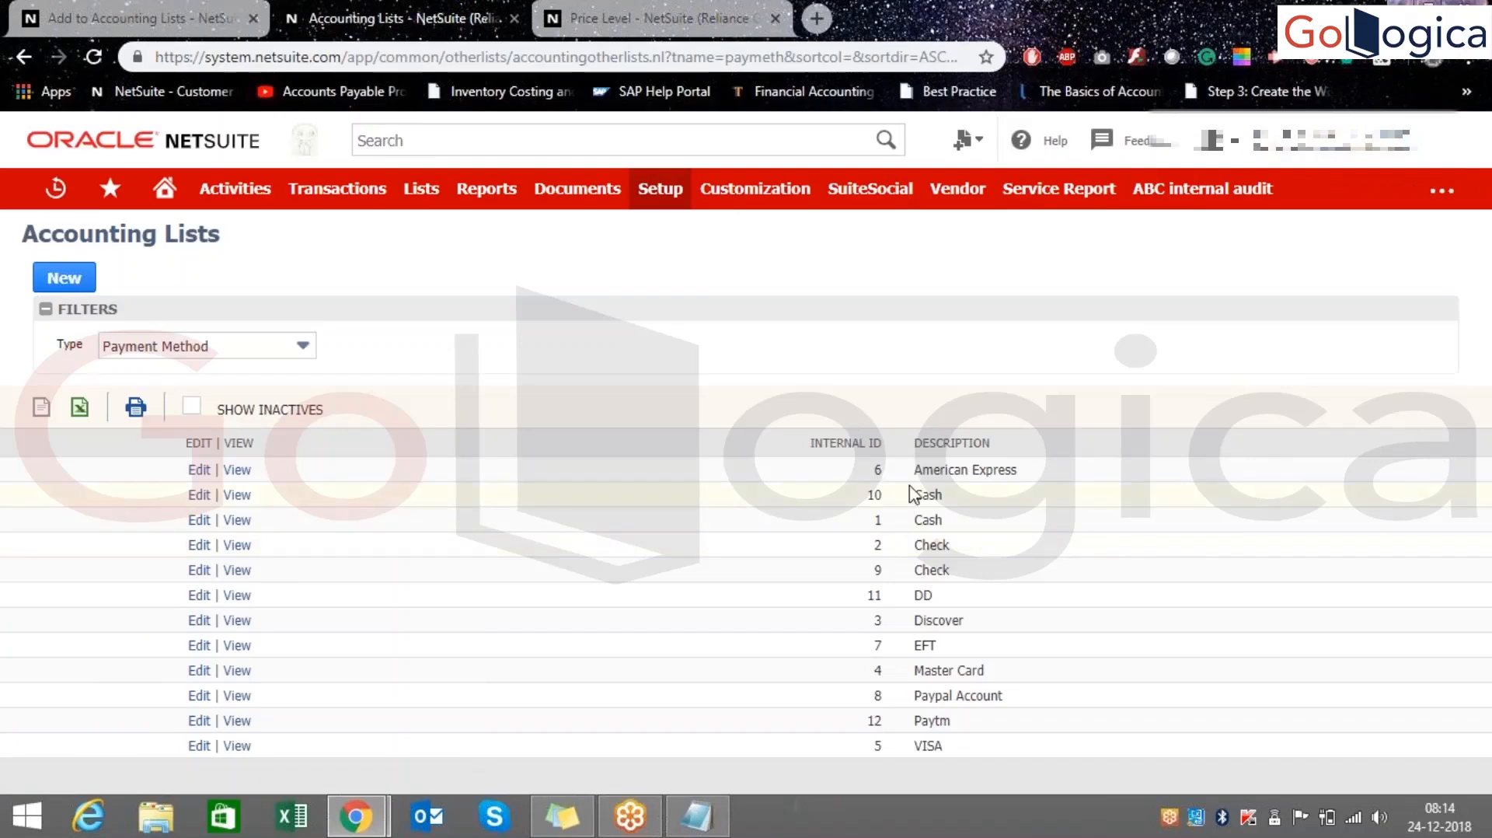
left_click_drag(914, 470, 952, 622)
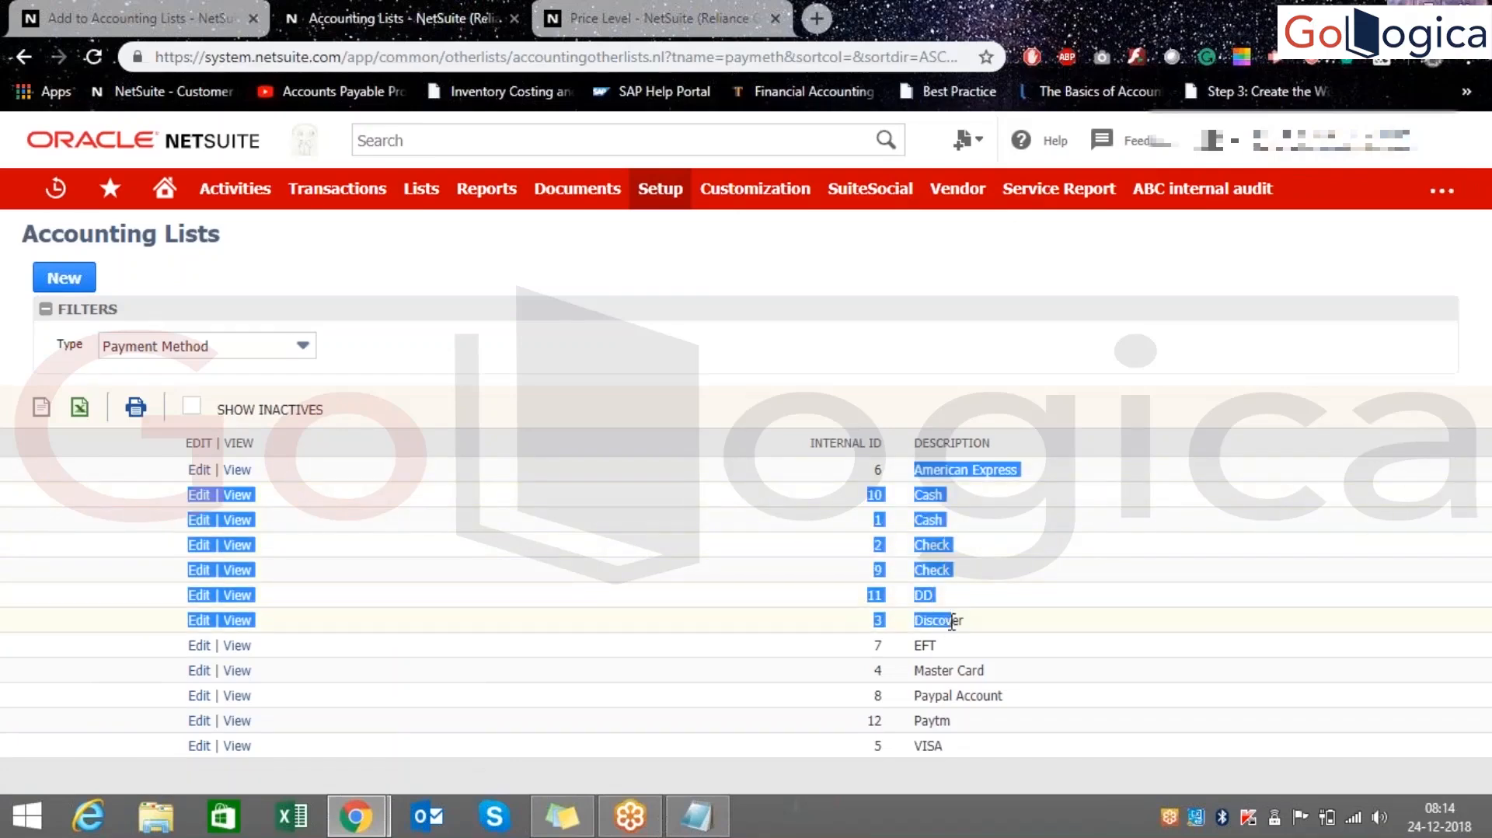
left_click(917, 651)
left_click_drag(916, 651, 949, 783)
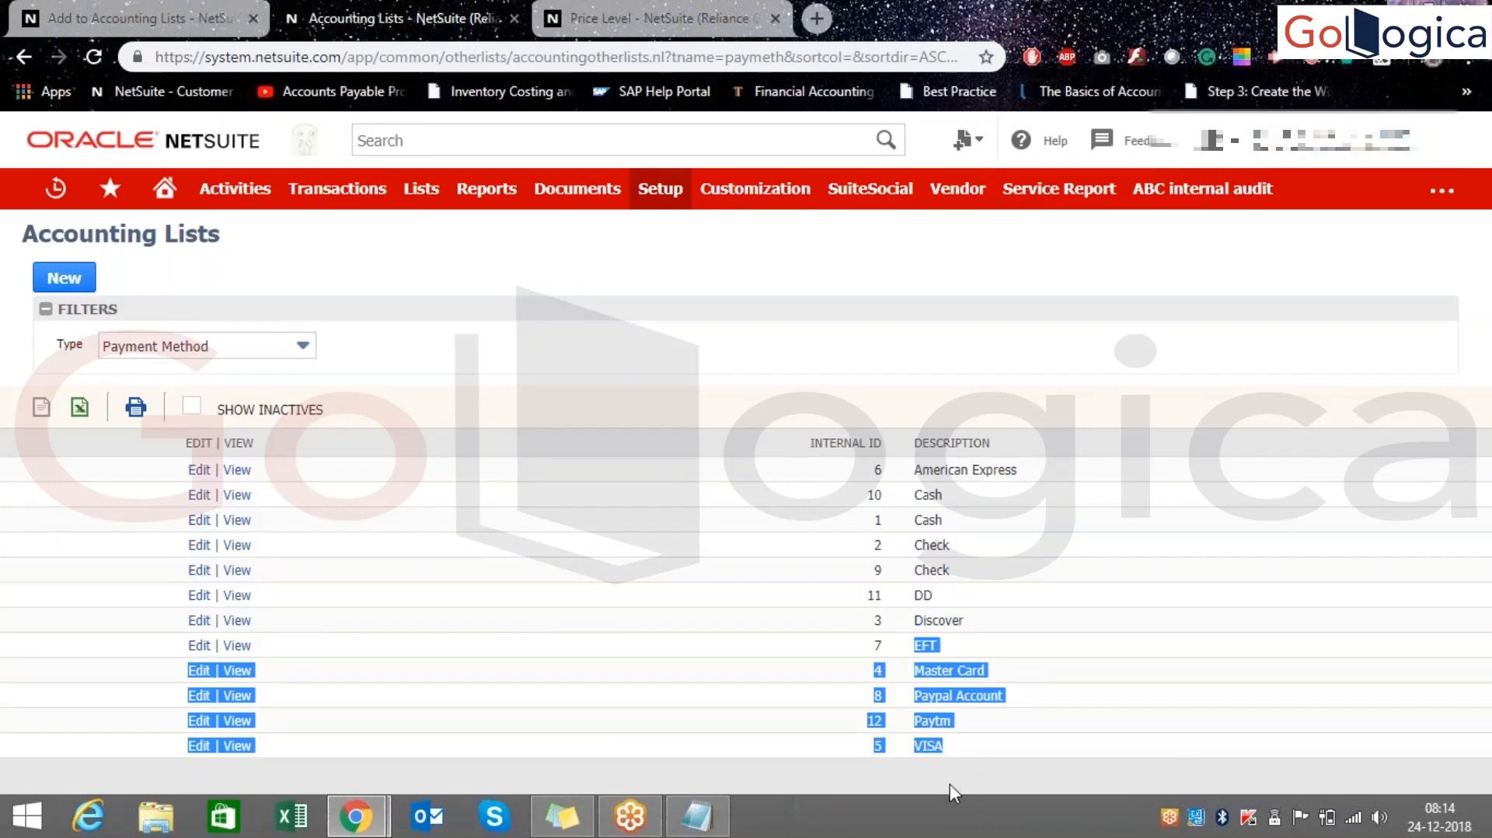
left_click(1133, 274)
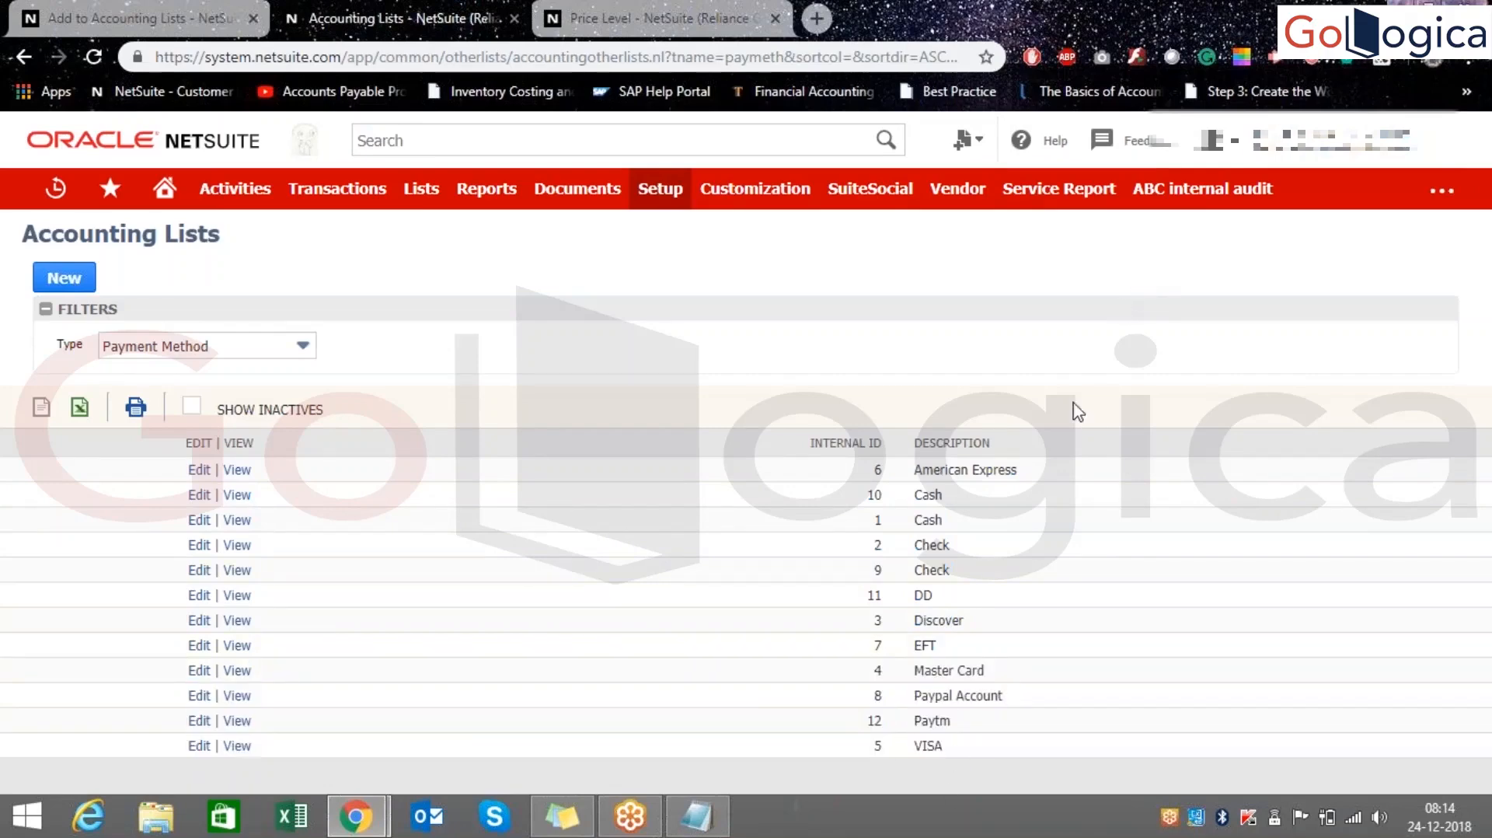
left_click_drag(913, 721, 940, 721)
left_click(650, 372)
left_click_drag(913, 723, 949, 728)
left_click_drag(866, 723, 882, 726)
- Open a blank payment method form from the filtered accounting lists and view its fields
left_click(65, 278)
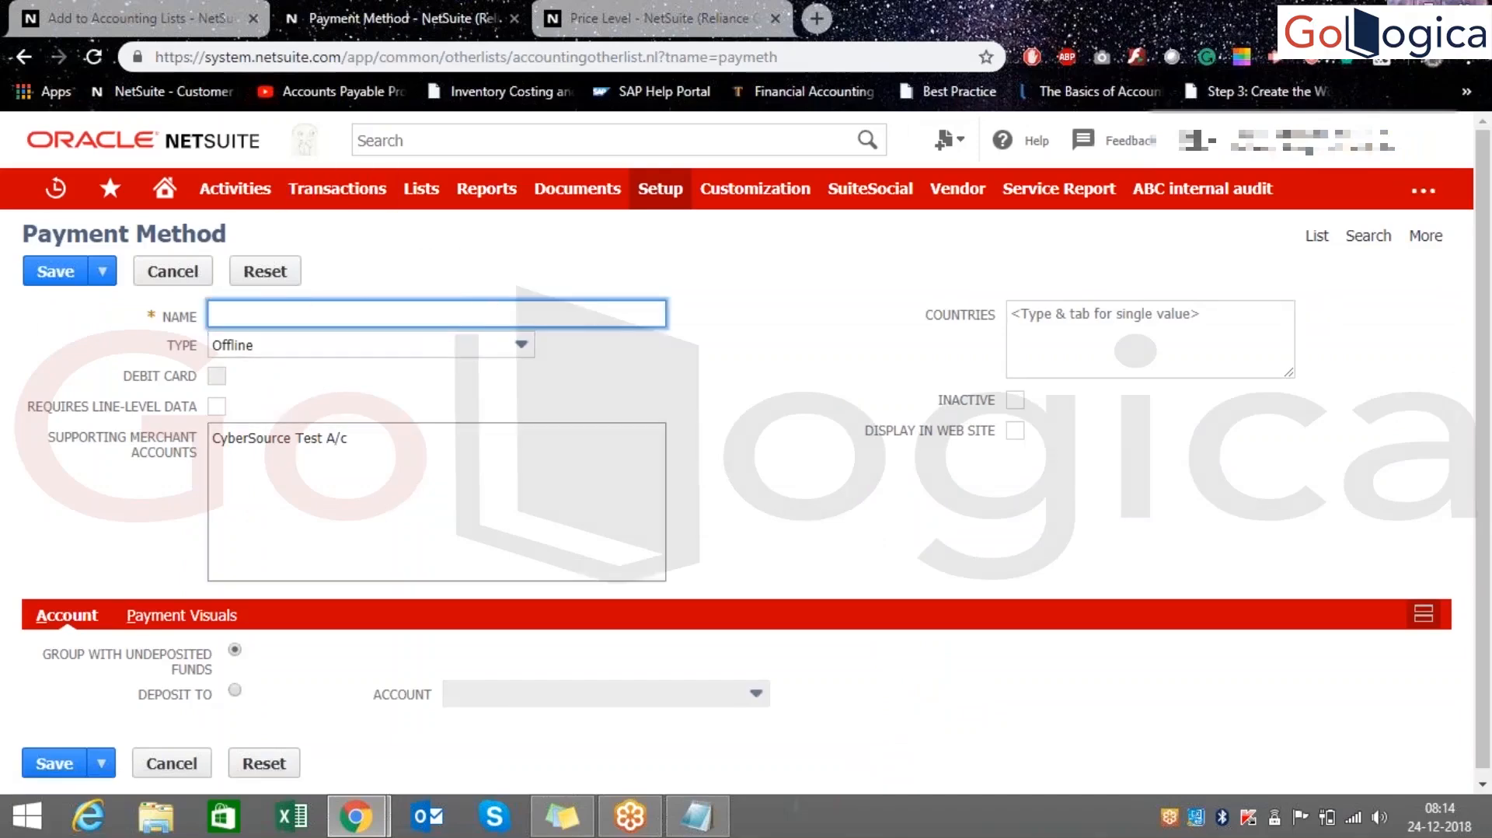
left_click(102, 332)
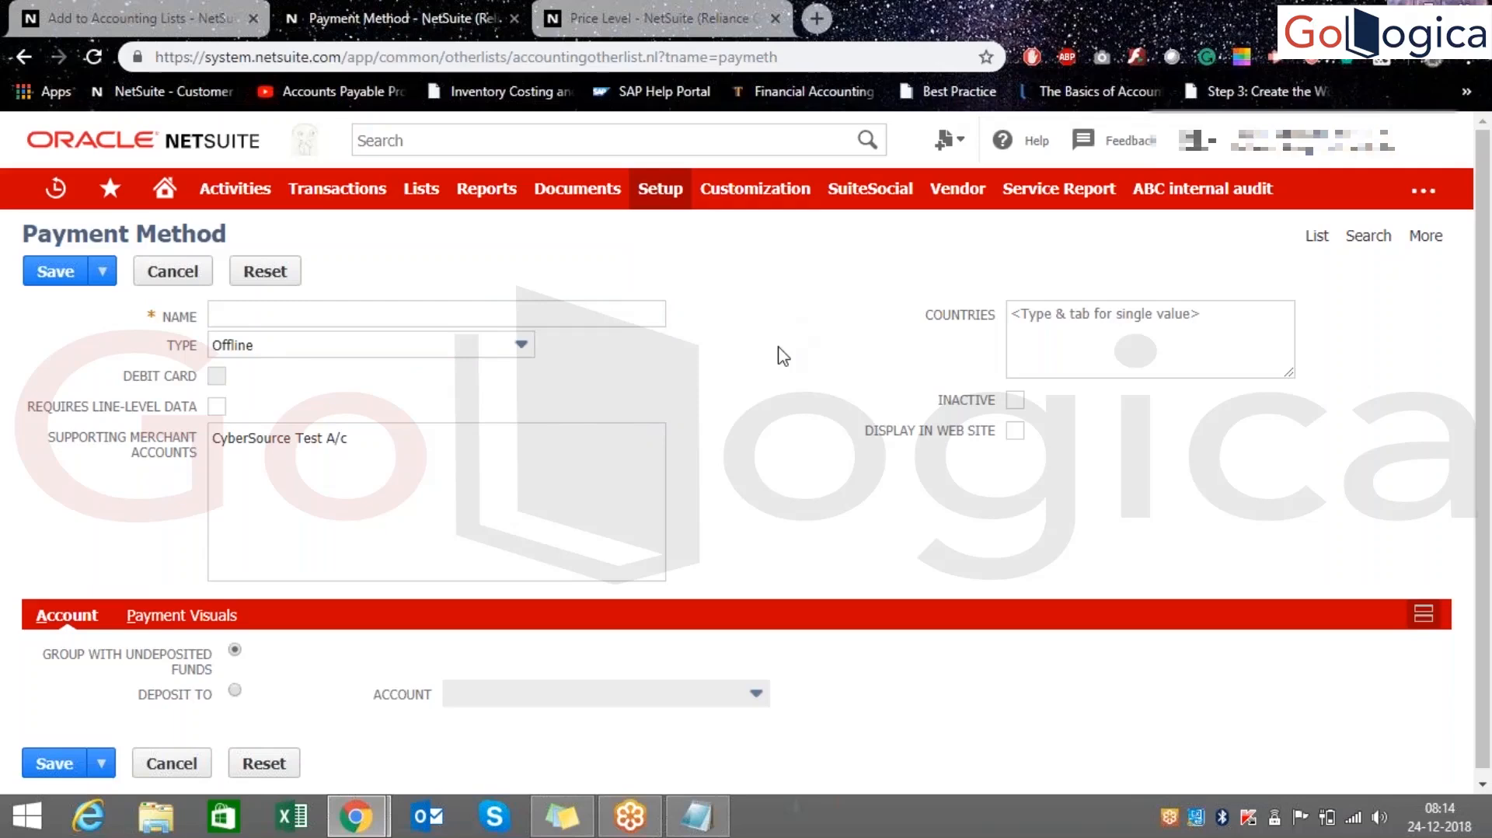
- Switch to the open Price Level form and set the markup/discount to 10.00%
left_click(610, 8)
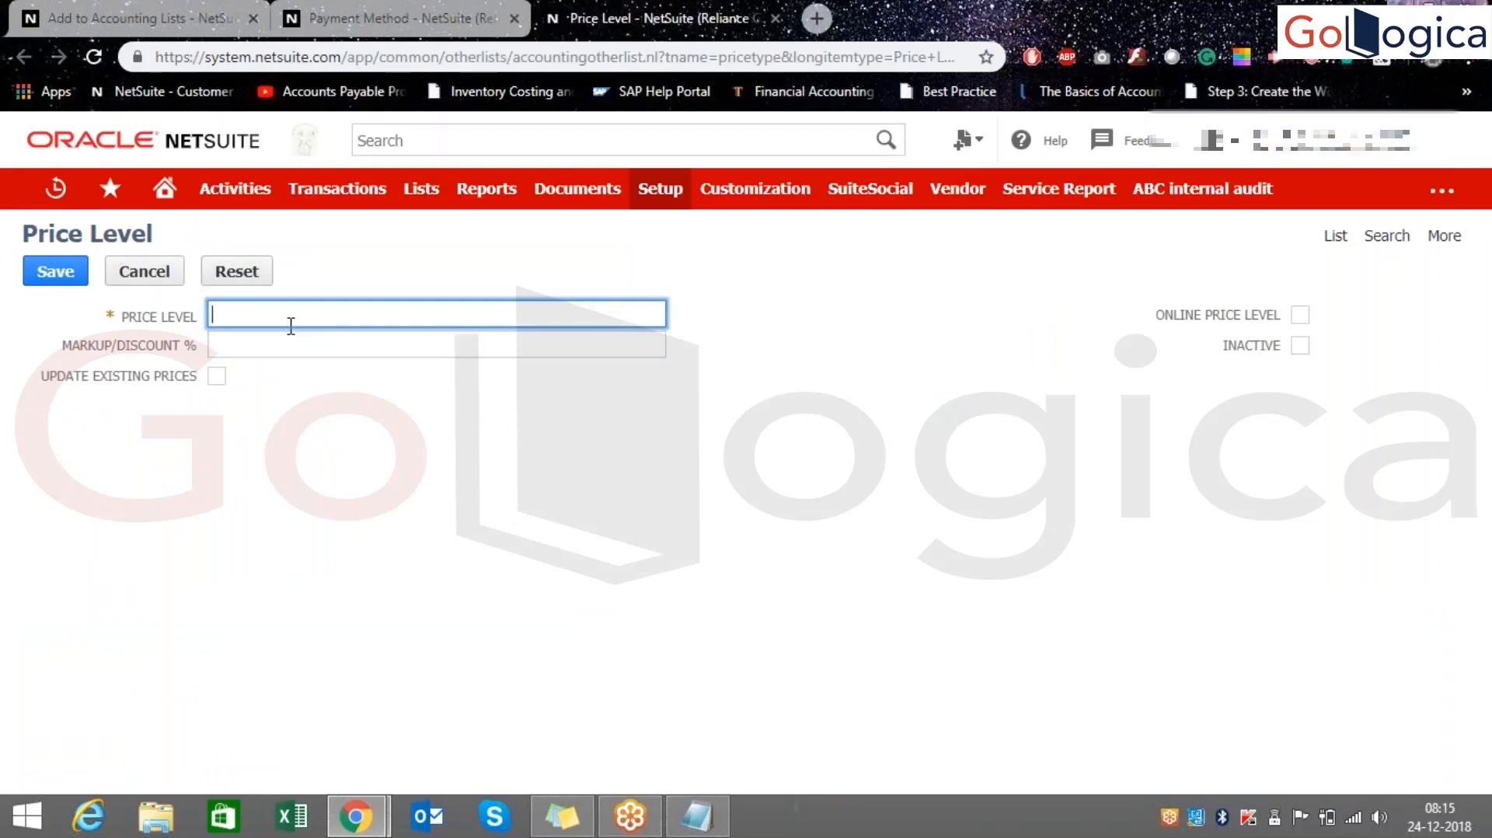
left_click(237, 352)
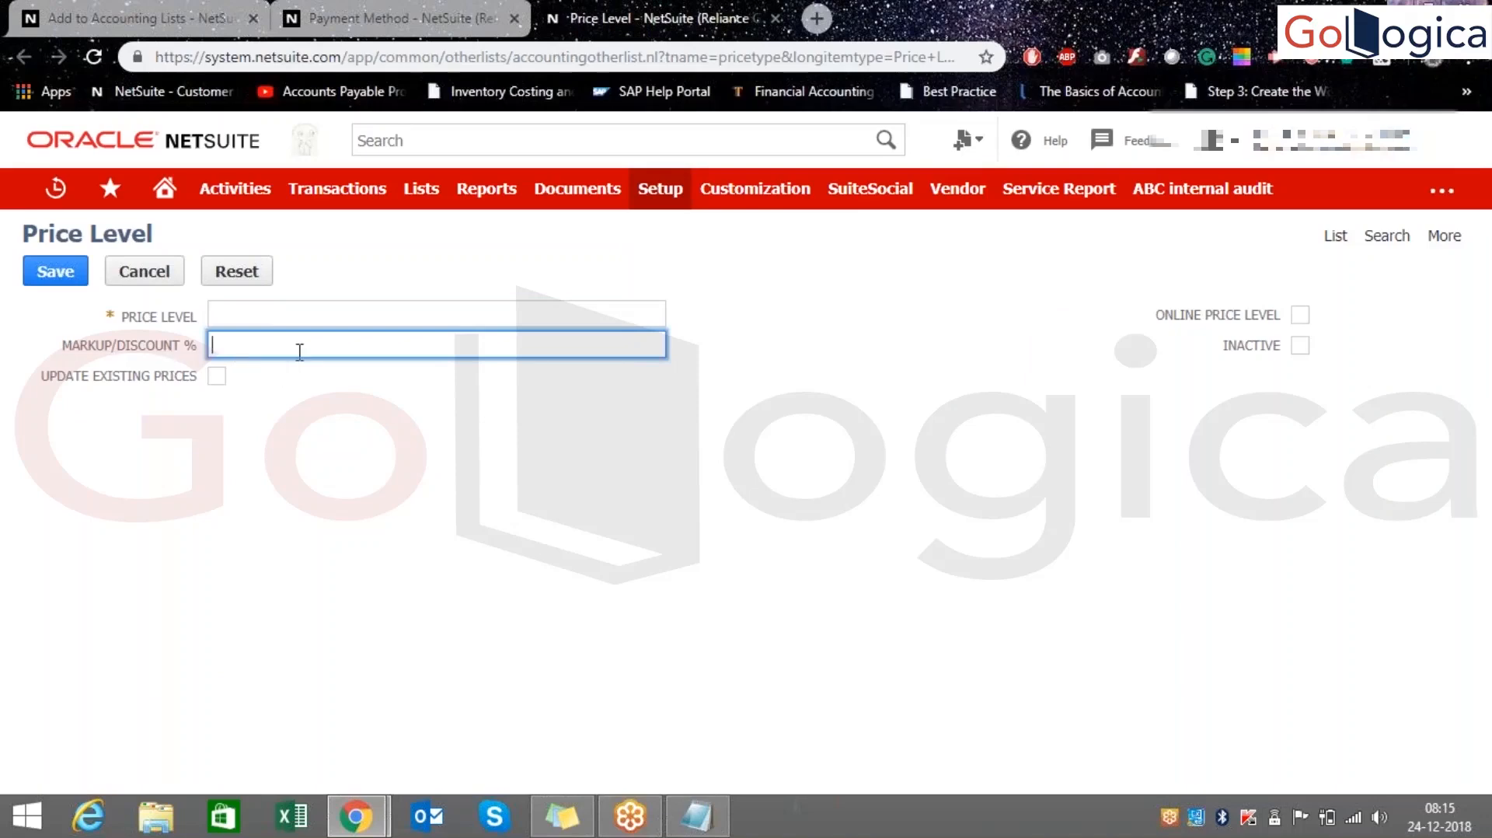
left_click(256, 315)
left_click(266, 340)
left_click(303, 399)
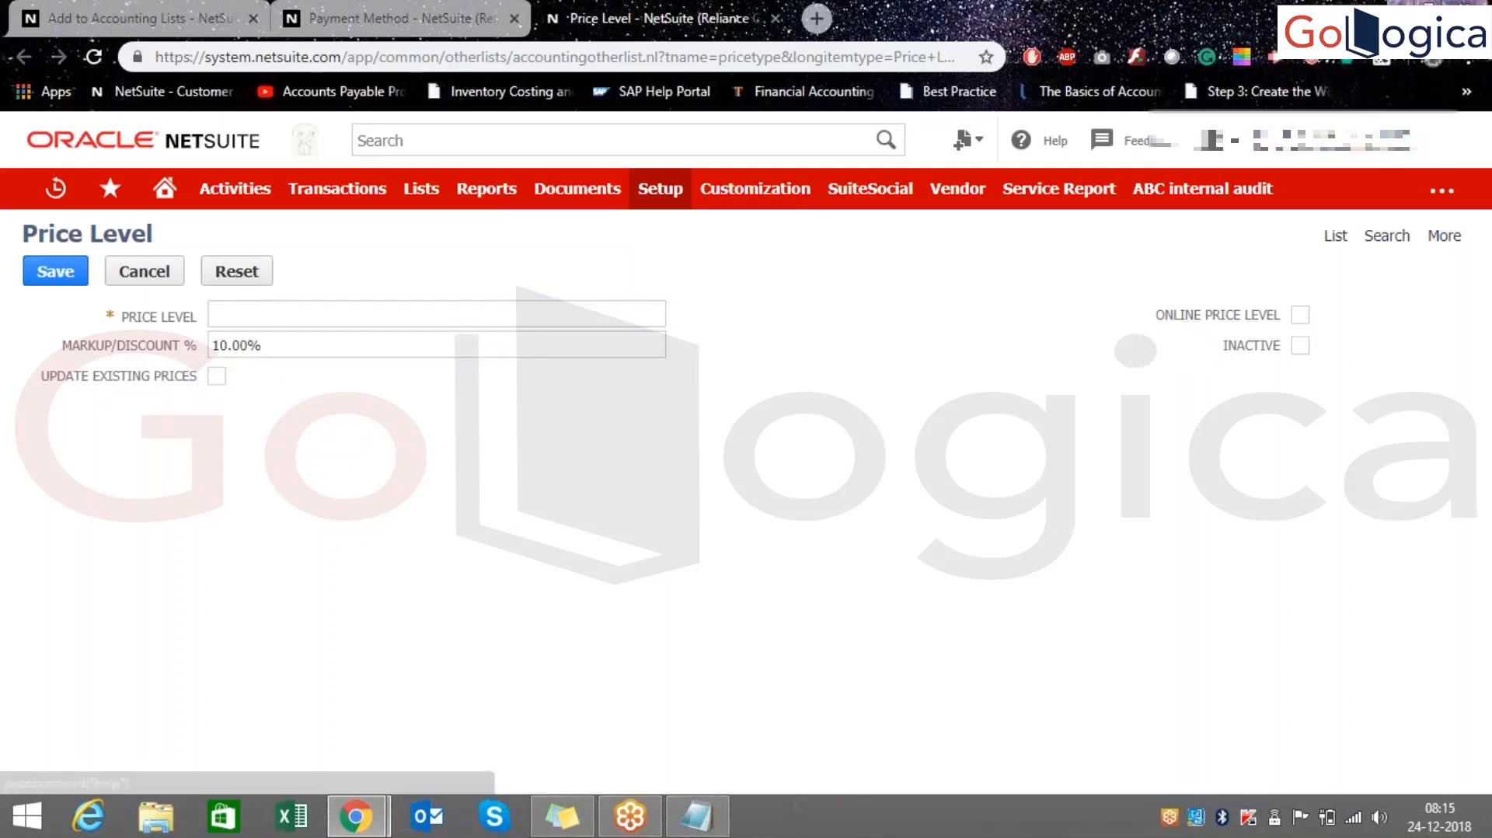
- Mark the new price level as an online price level, staying on the form with its unsaved changes
left_click_drag(1146, 317, 1254, 327)
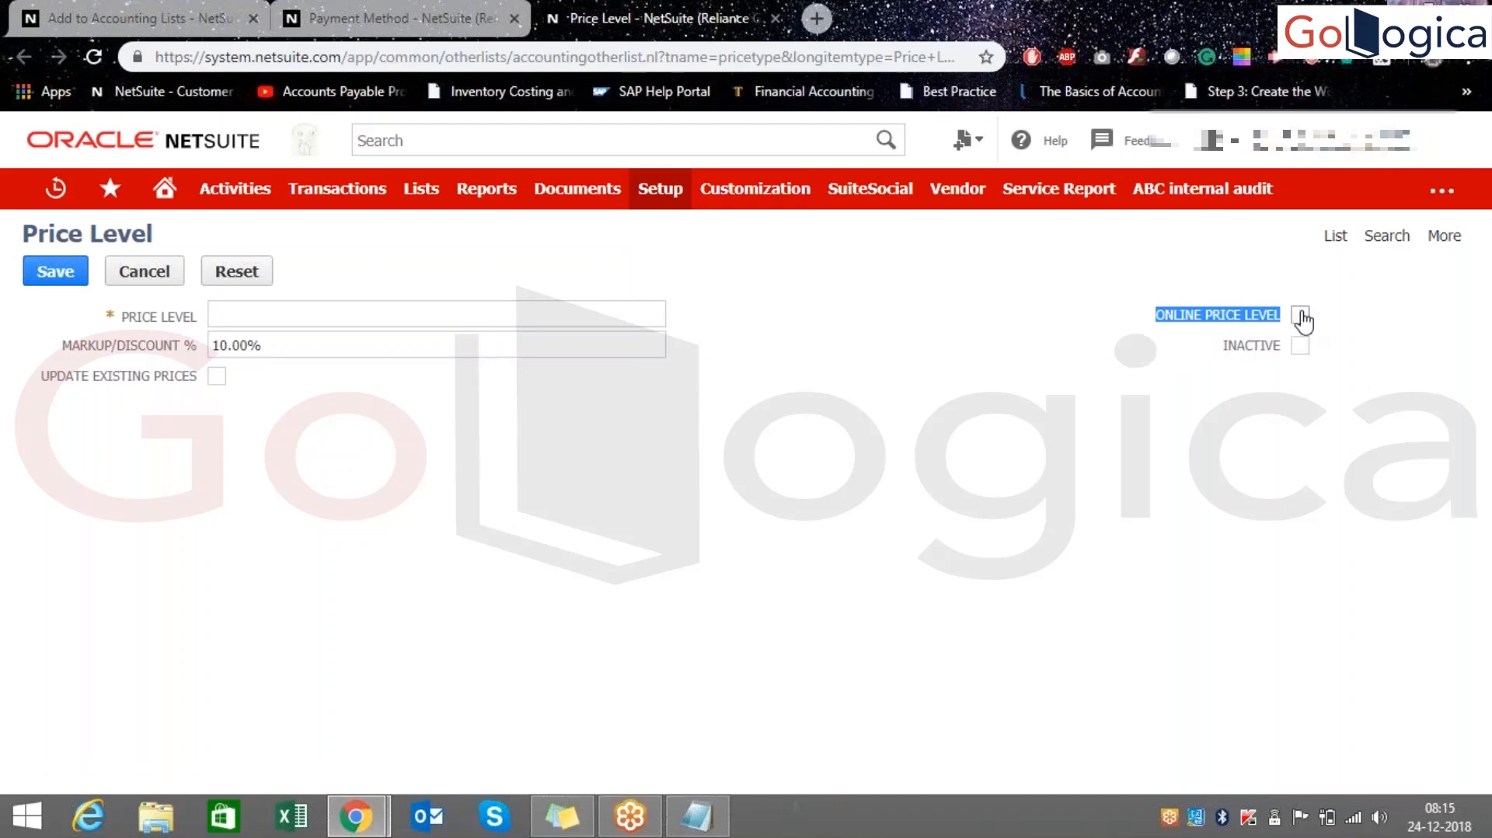
left_click(1300, 315)
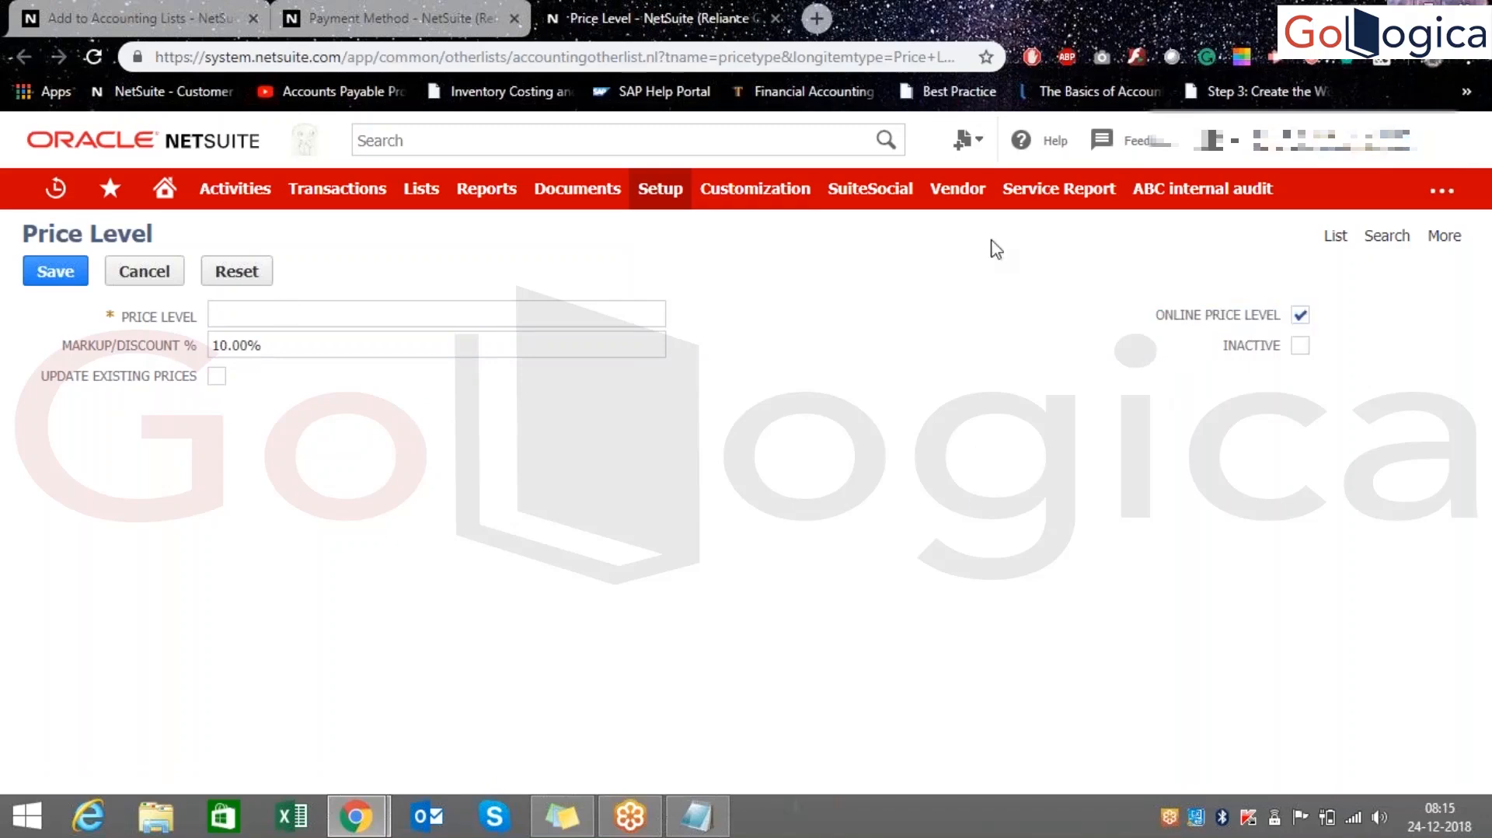
left_click(1336, 236)
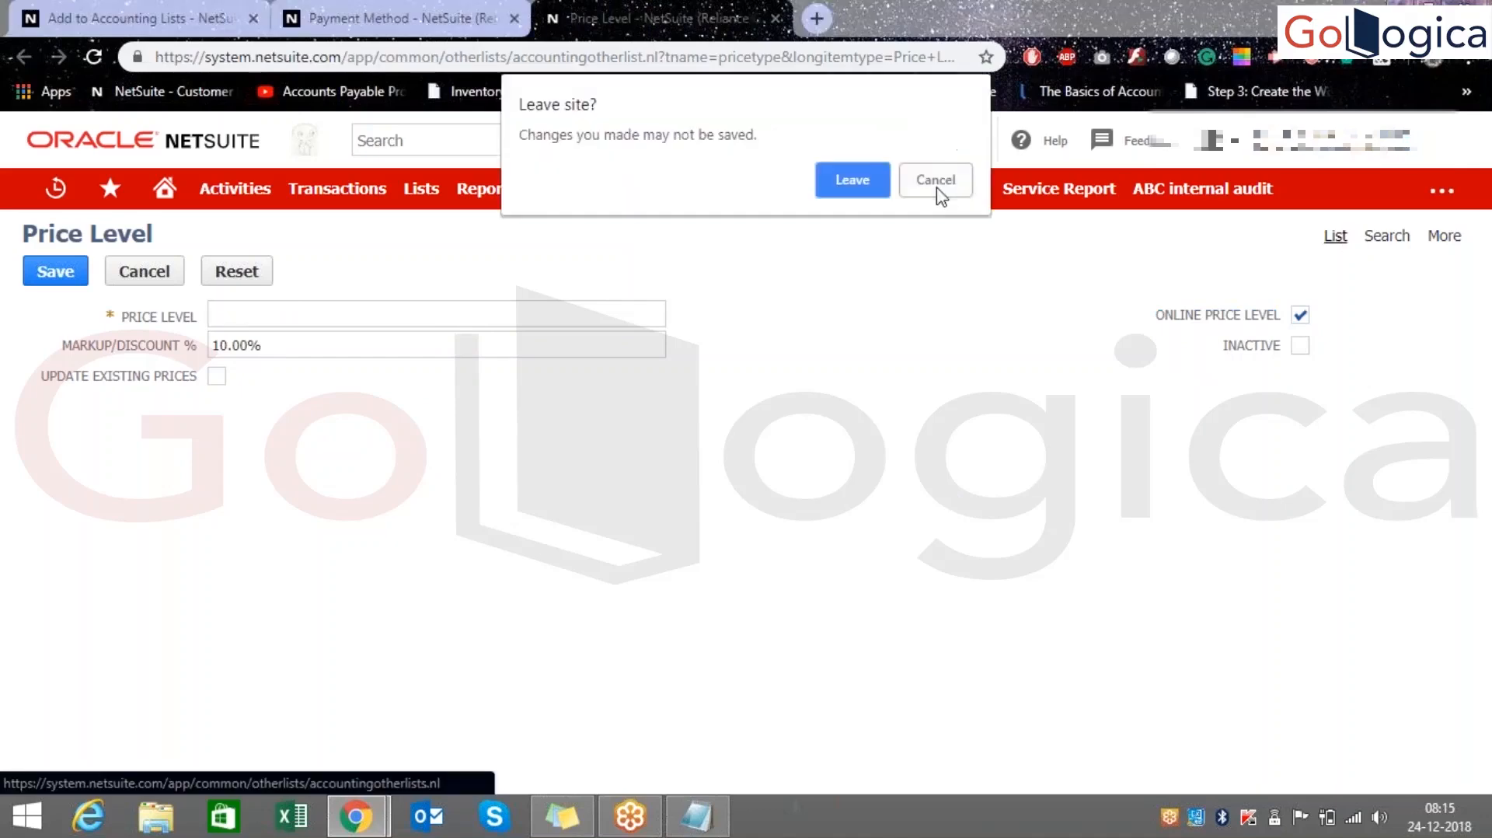
left_click(937, 188)
- Name the price level "Special Level", enable updating of existing prices, and save the record
left_click(391, 304)
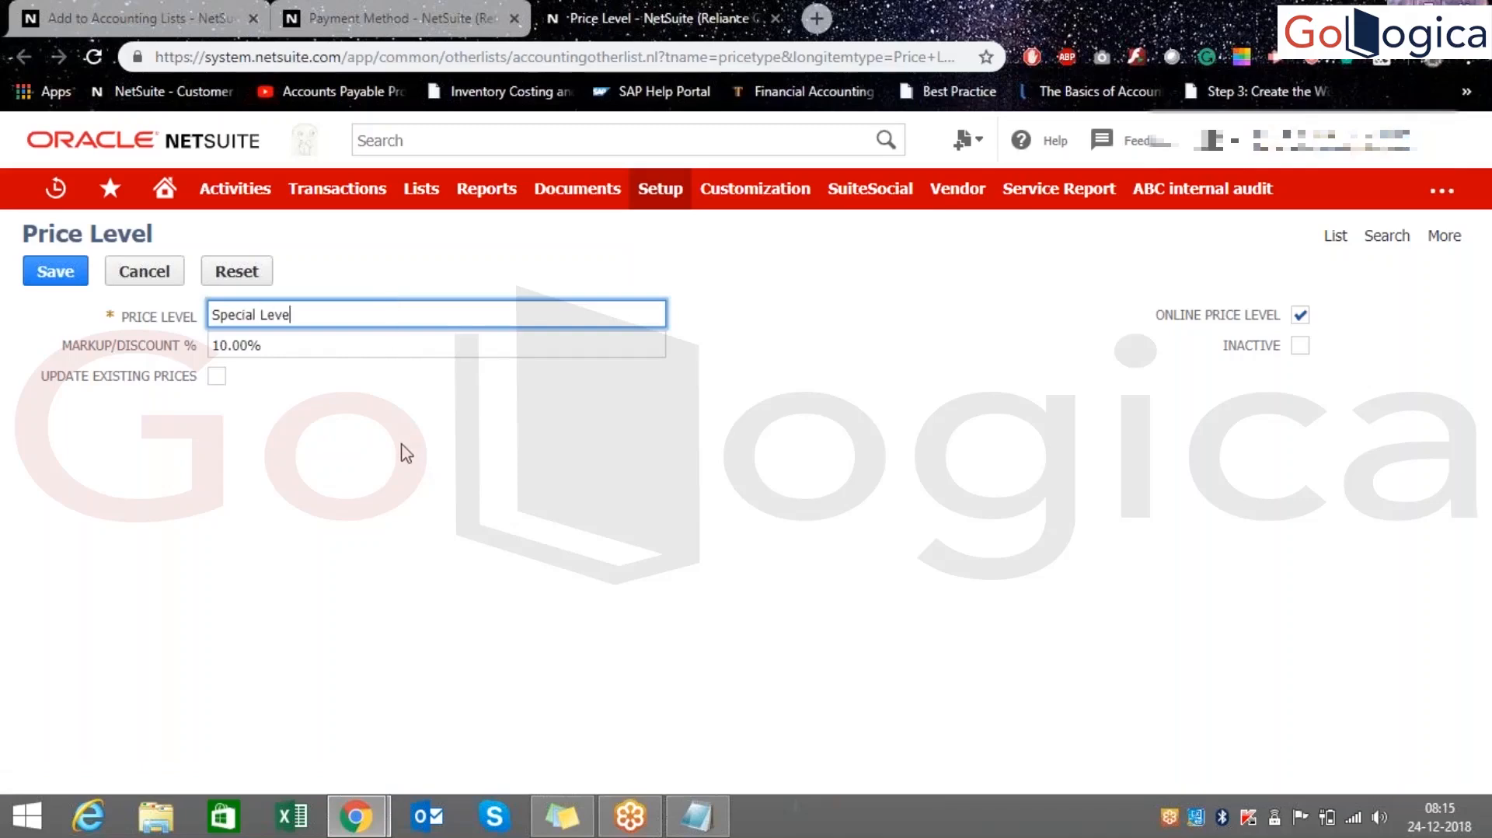
type(";")
left_click(429, 567)
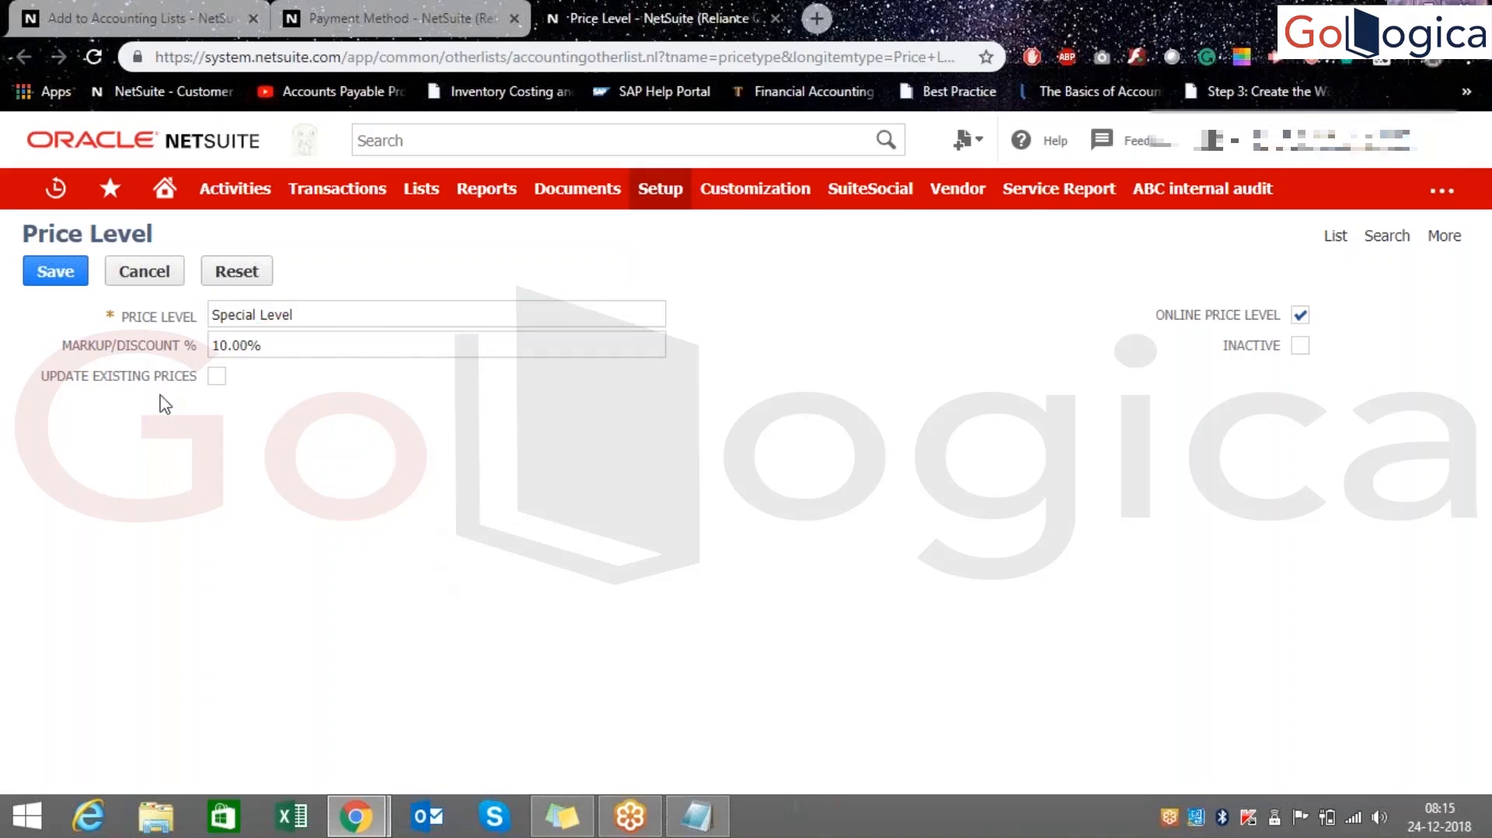
left_click(216, 378)
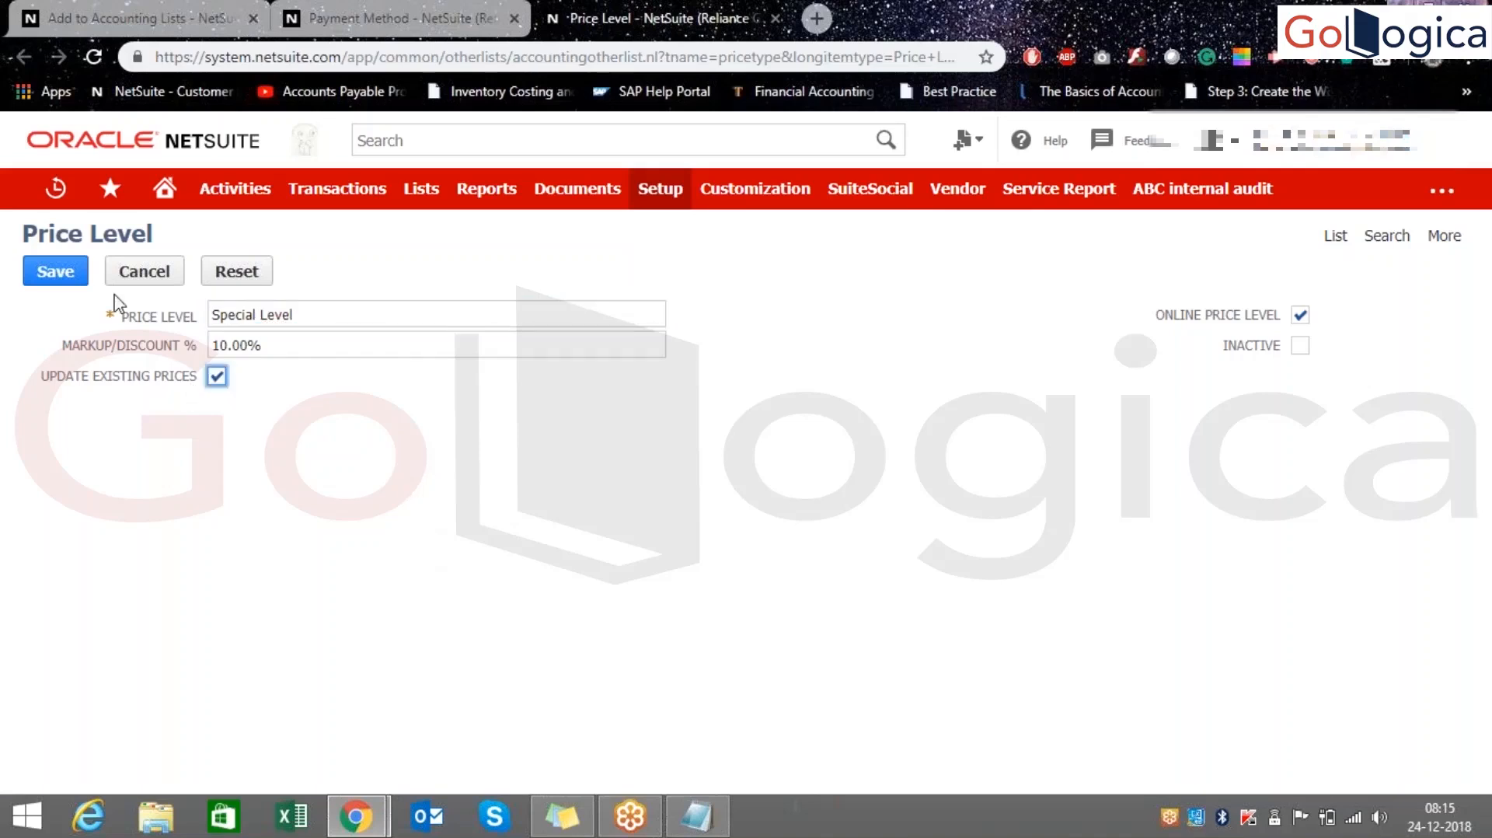
left_click(55, 271)
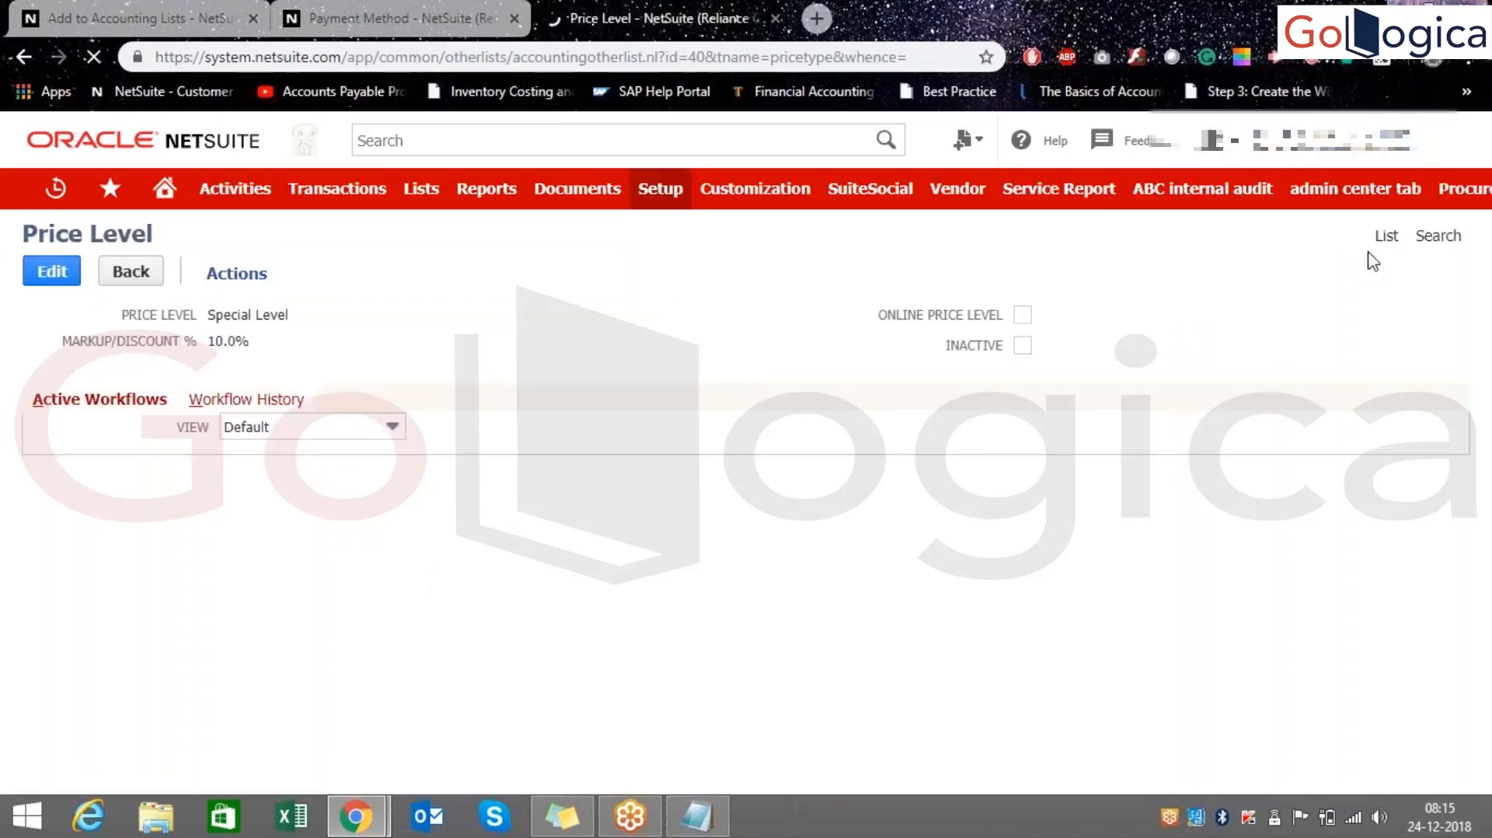
- Open the accounting lists from the saved record, filter them by Price Level, and examine the listed entries around Special Level
left_click(1387, 236)
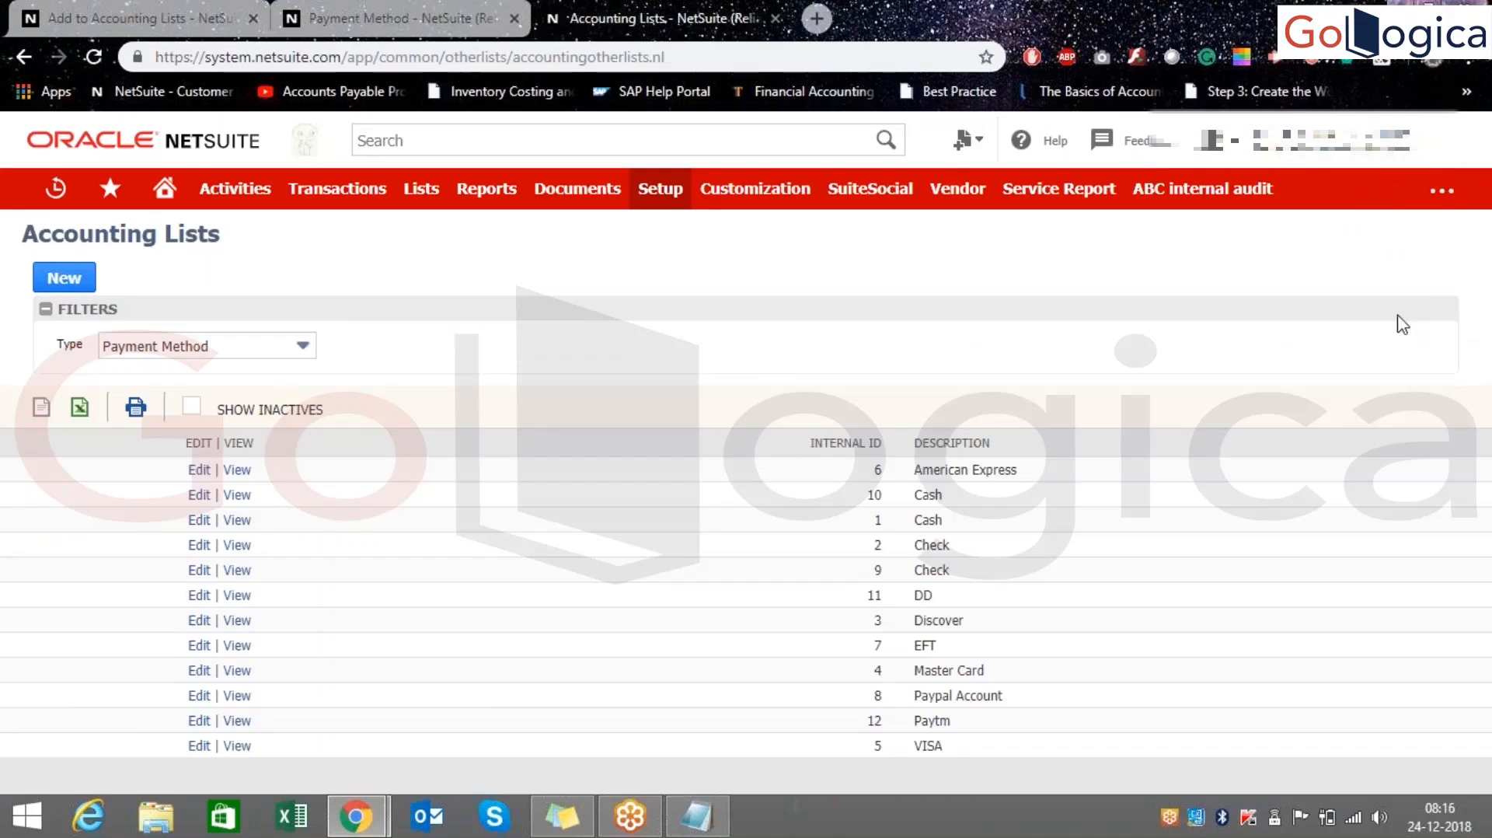
left_click(210, 351)
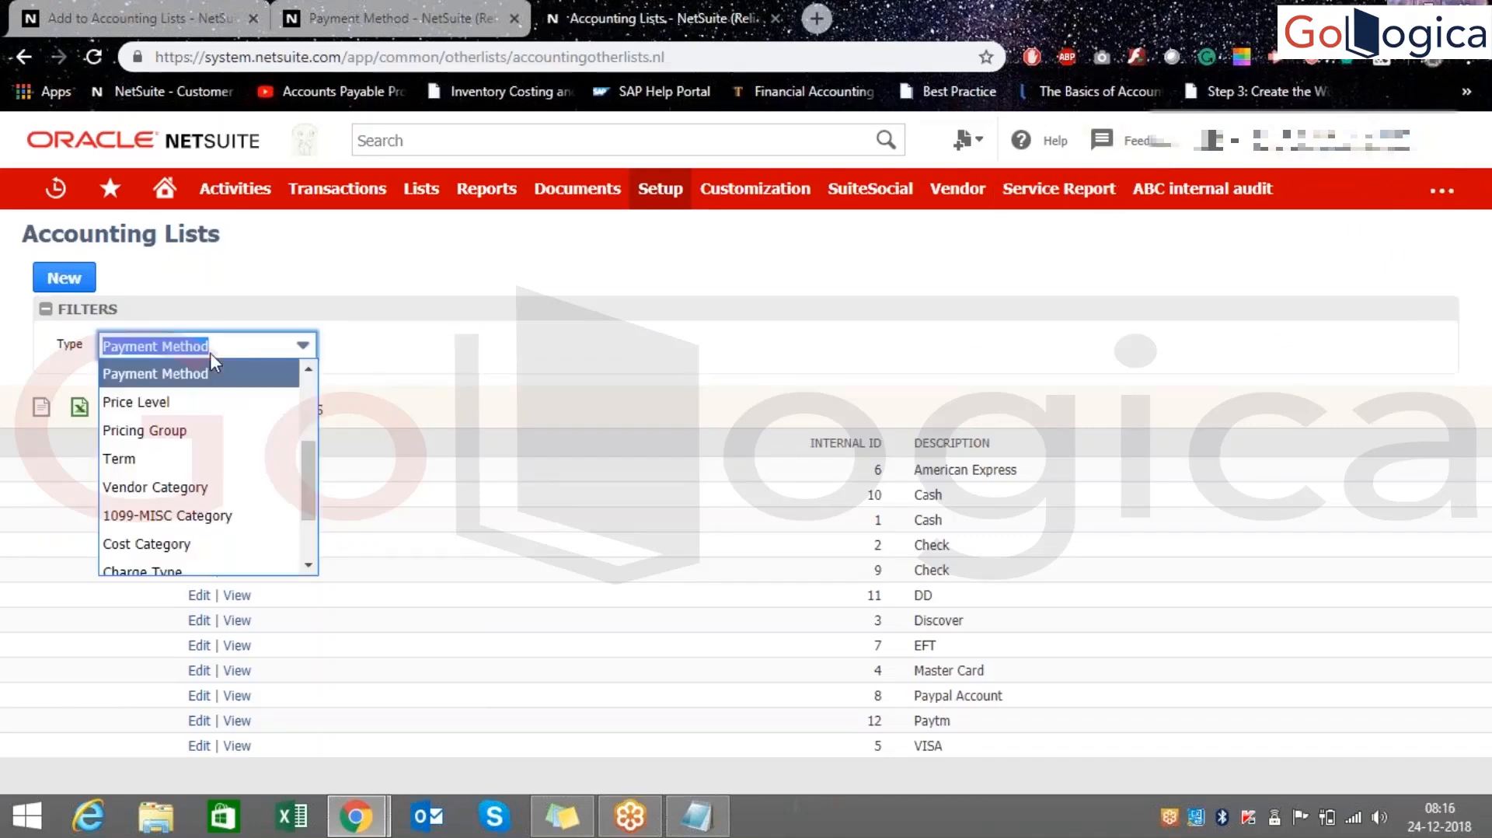
left_click(148, 402)
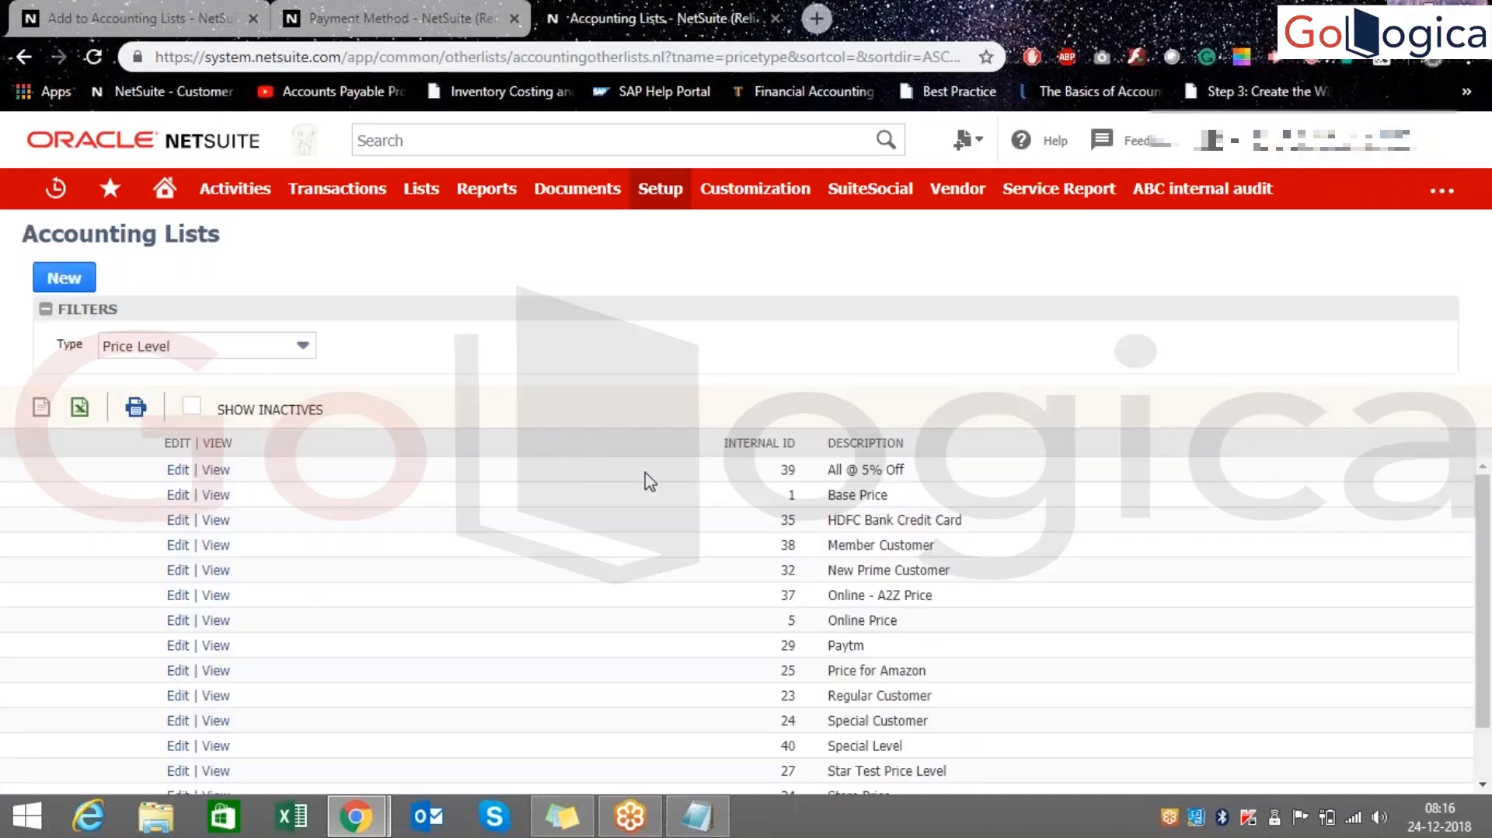
scroll(762, 529, "down", 1)
scroll(829, 491, "up", 1)
scroll(886, 568, "down", 1)
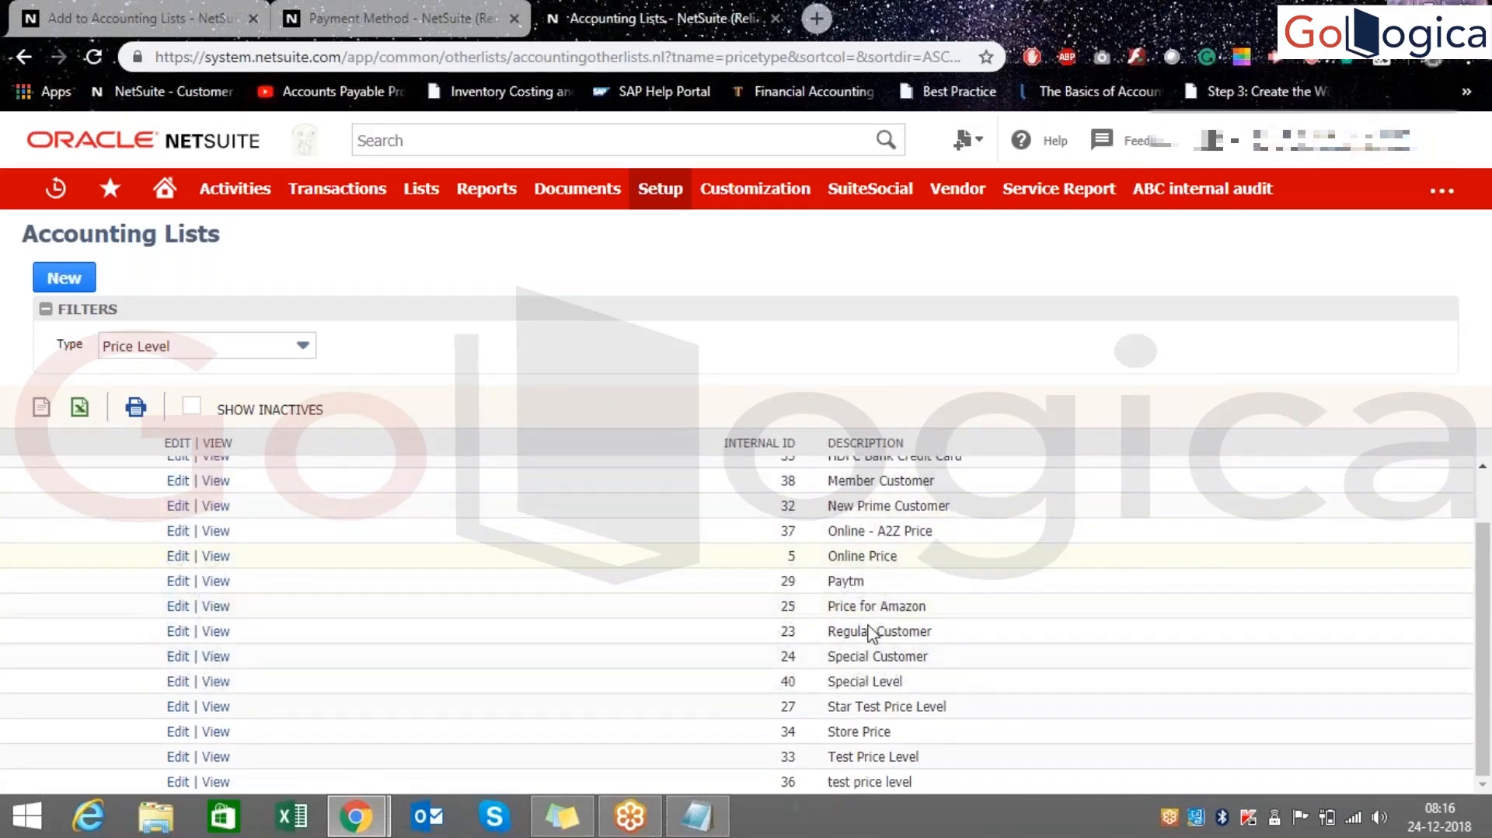
left_click_drag(829, 606, 858, 706)
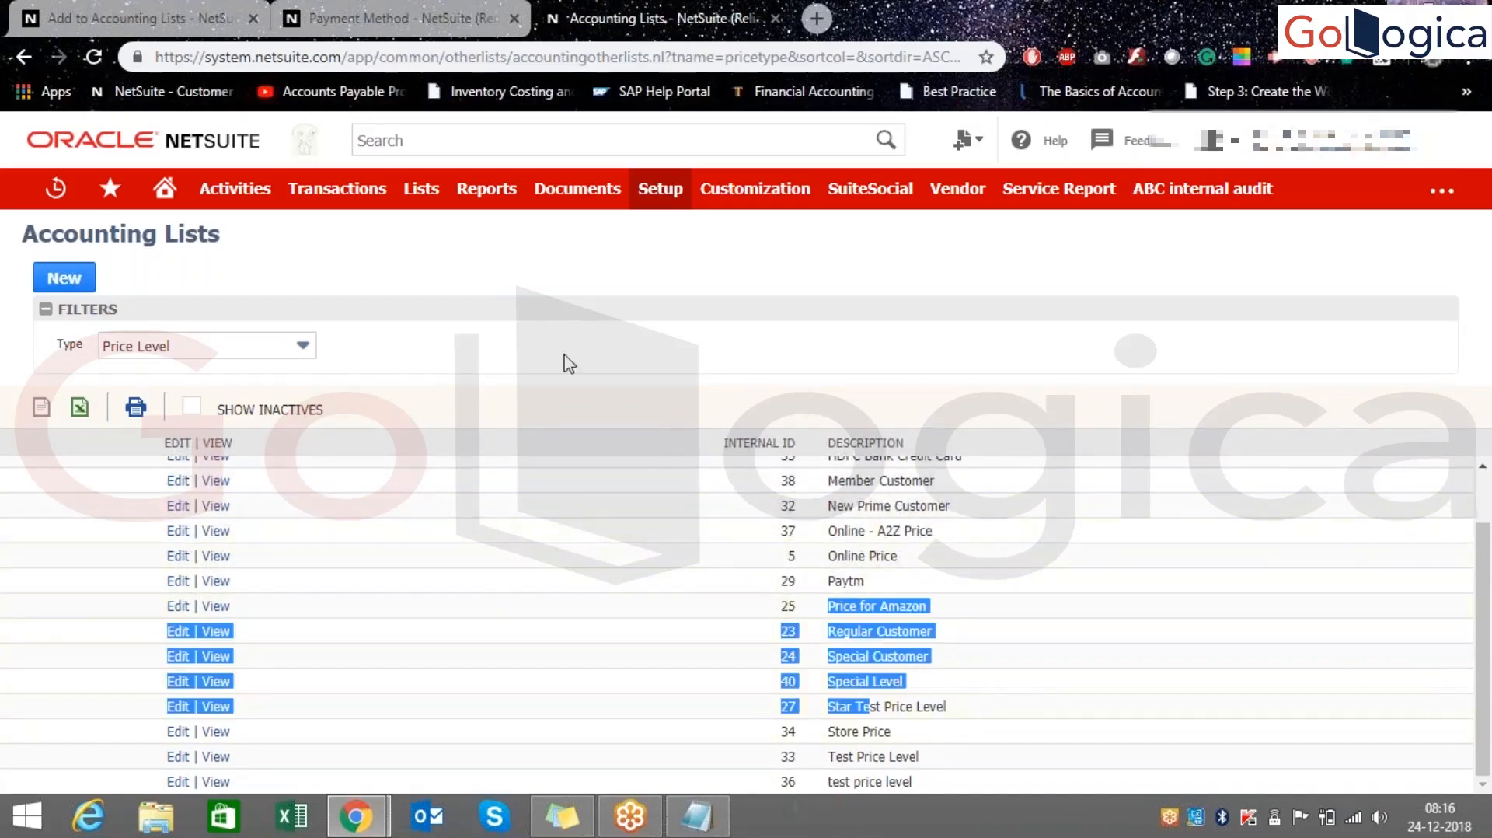
left_click(466, 237)
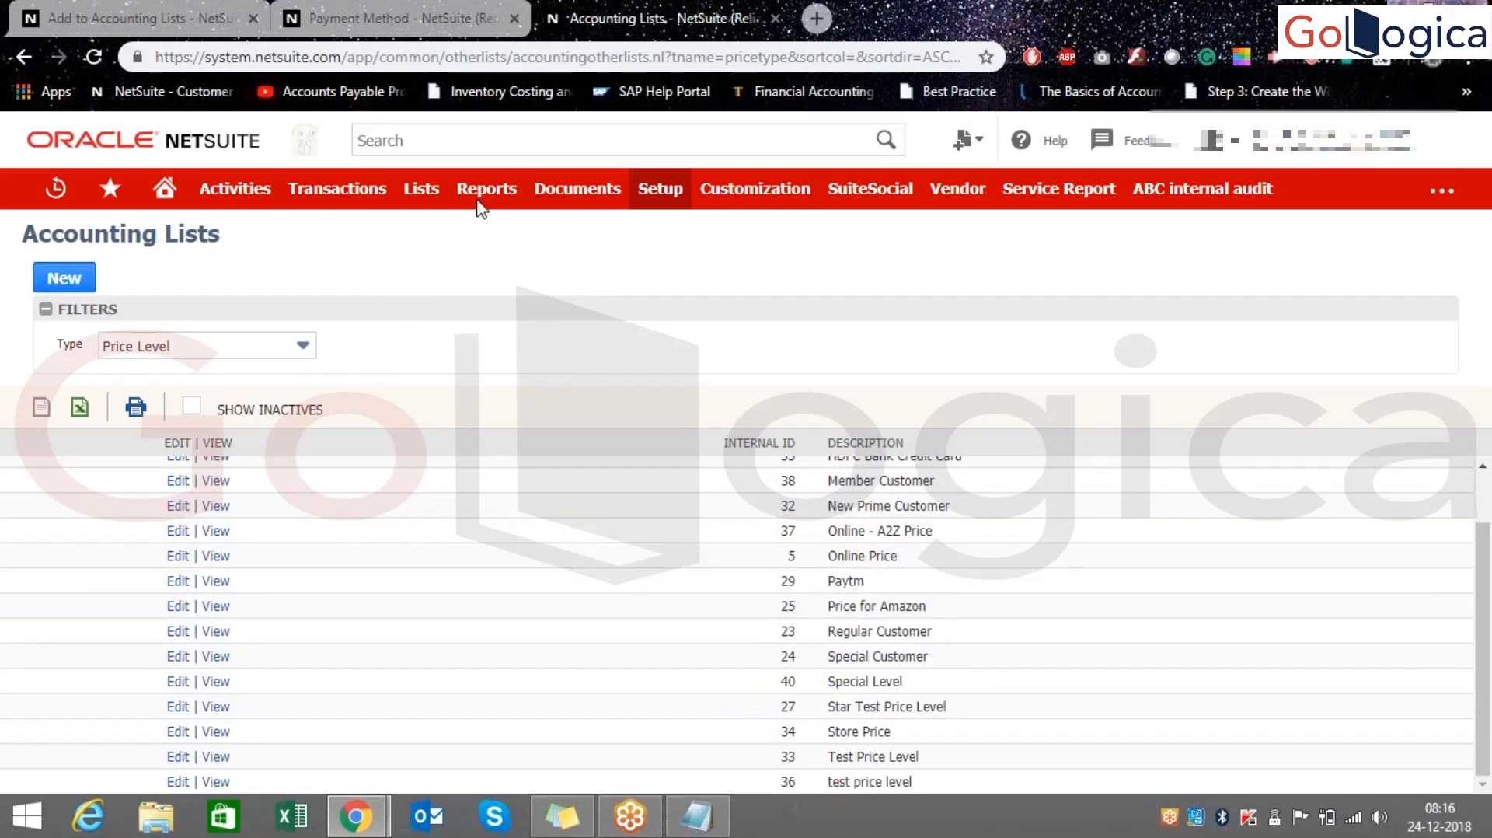
- From the Add to Accounting Lists page, open the Pricing Group form in a separate tab and view it
left_click(398, 6)
left_click(120, 9)
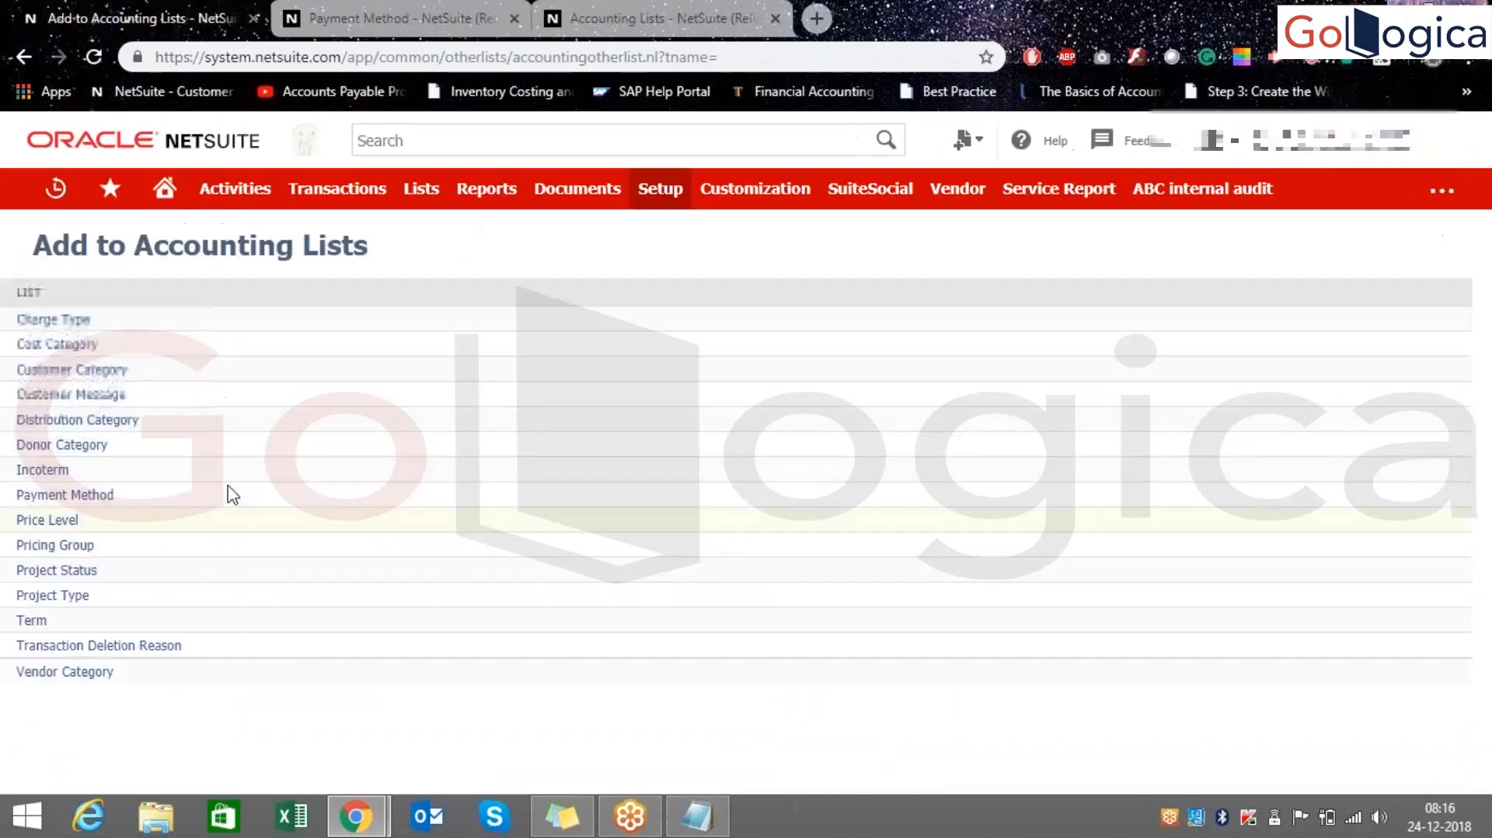
middle_click(48, 548)
left_click(964, 10)
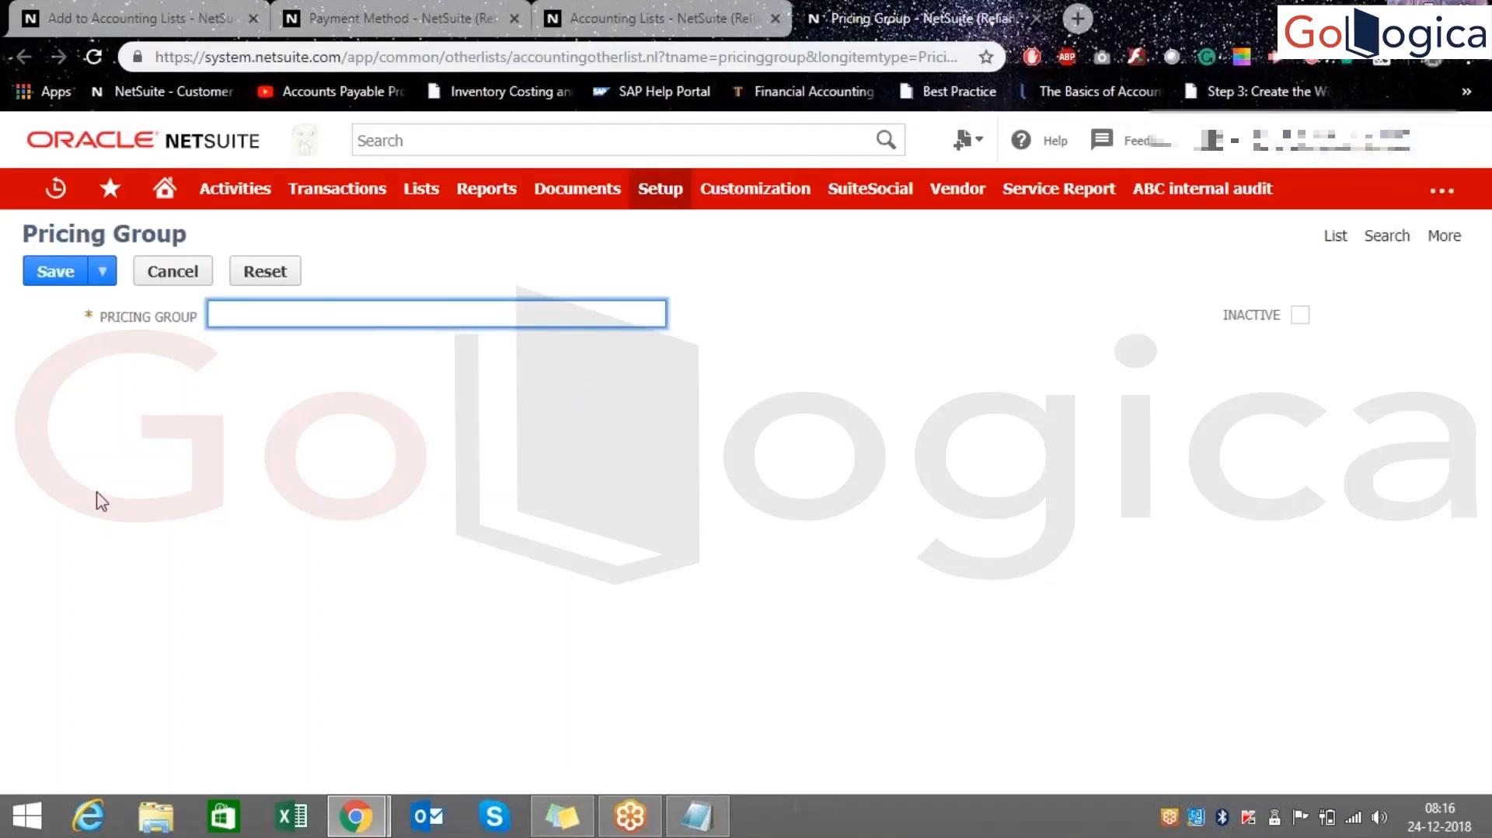
left_click(177, 14)
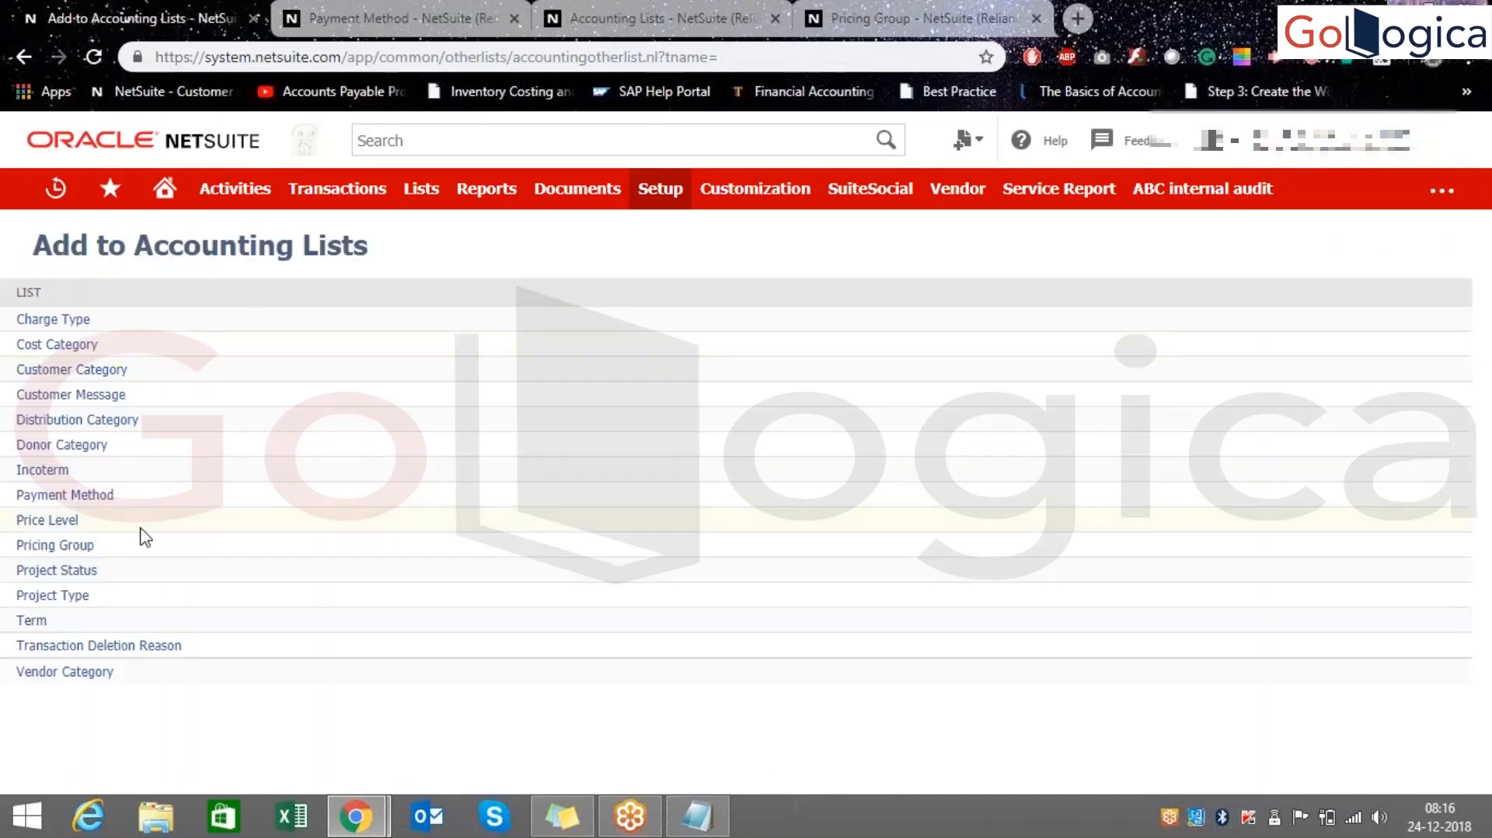
left_click(919, 11)
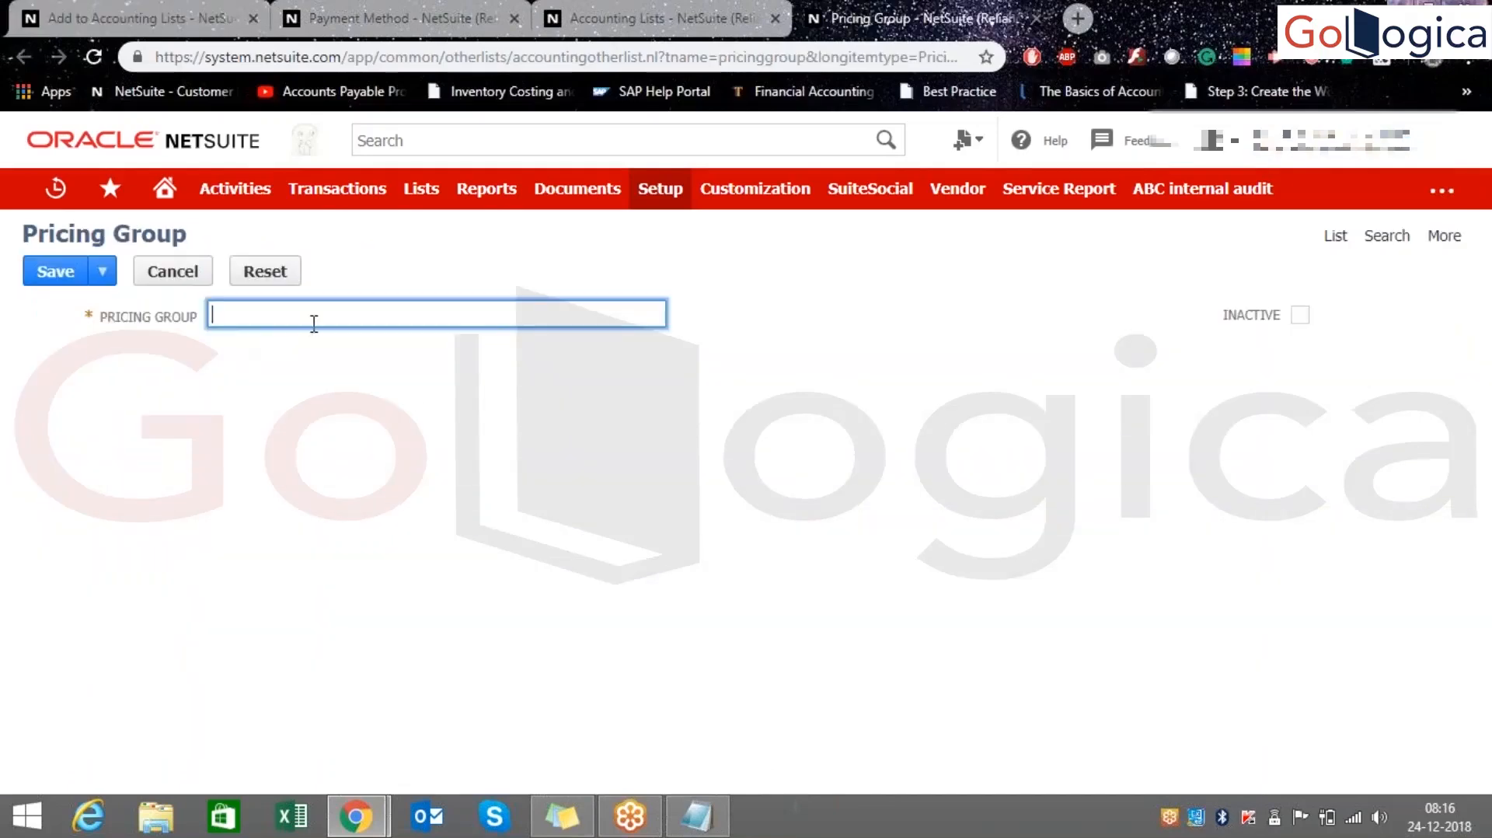
- Go from the Pricing Group form to the accounting lists and filter them by Pricing Group
left_click(1315, 246)
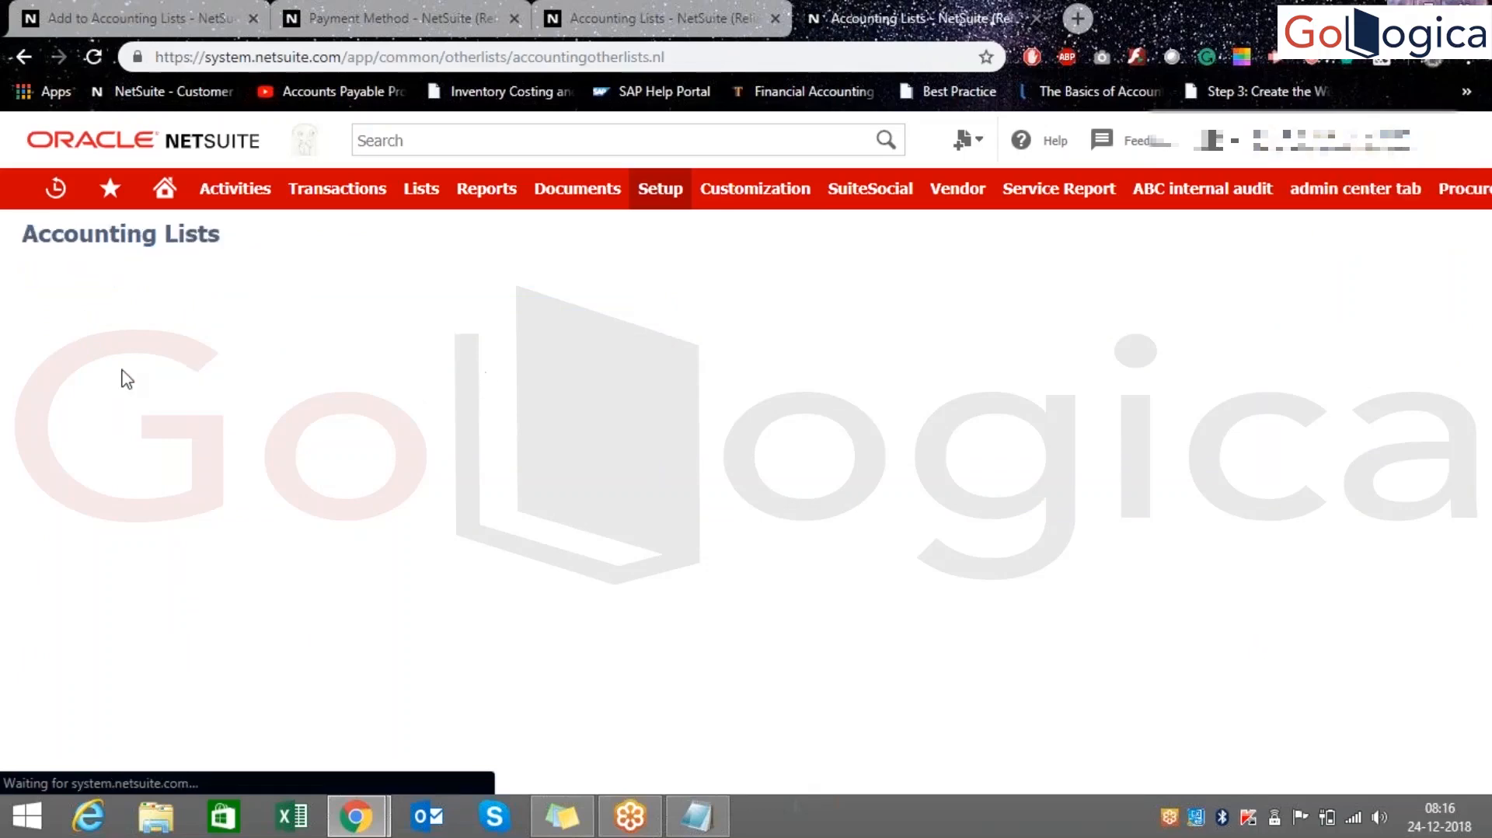
left_click(190, 346)
left_click(185, 405)
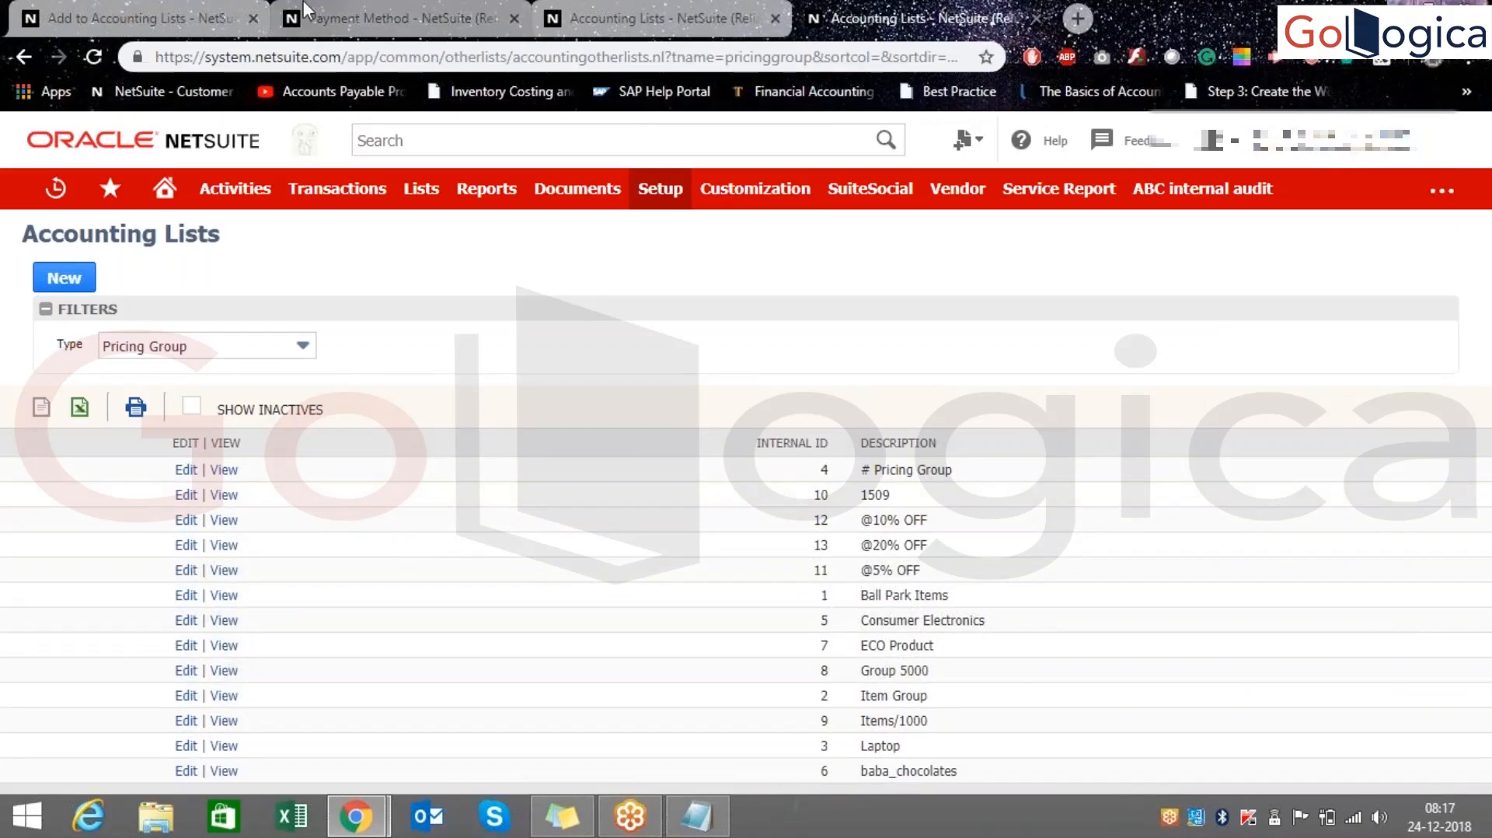
- From the Add to Accounting Lists page, open the Project Status and Term forms in separate tabs and view the Term form
left_click(185, 15)
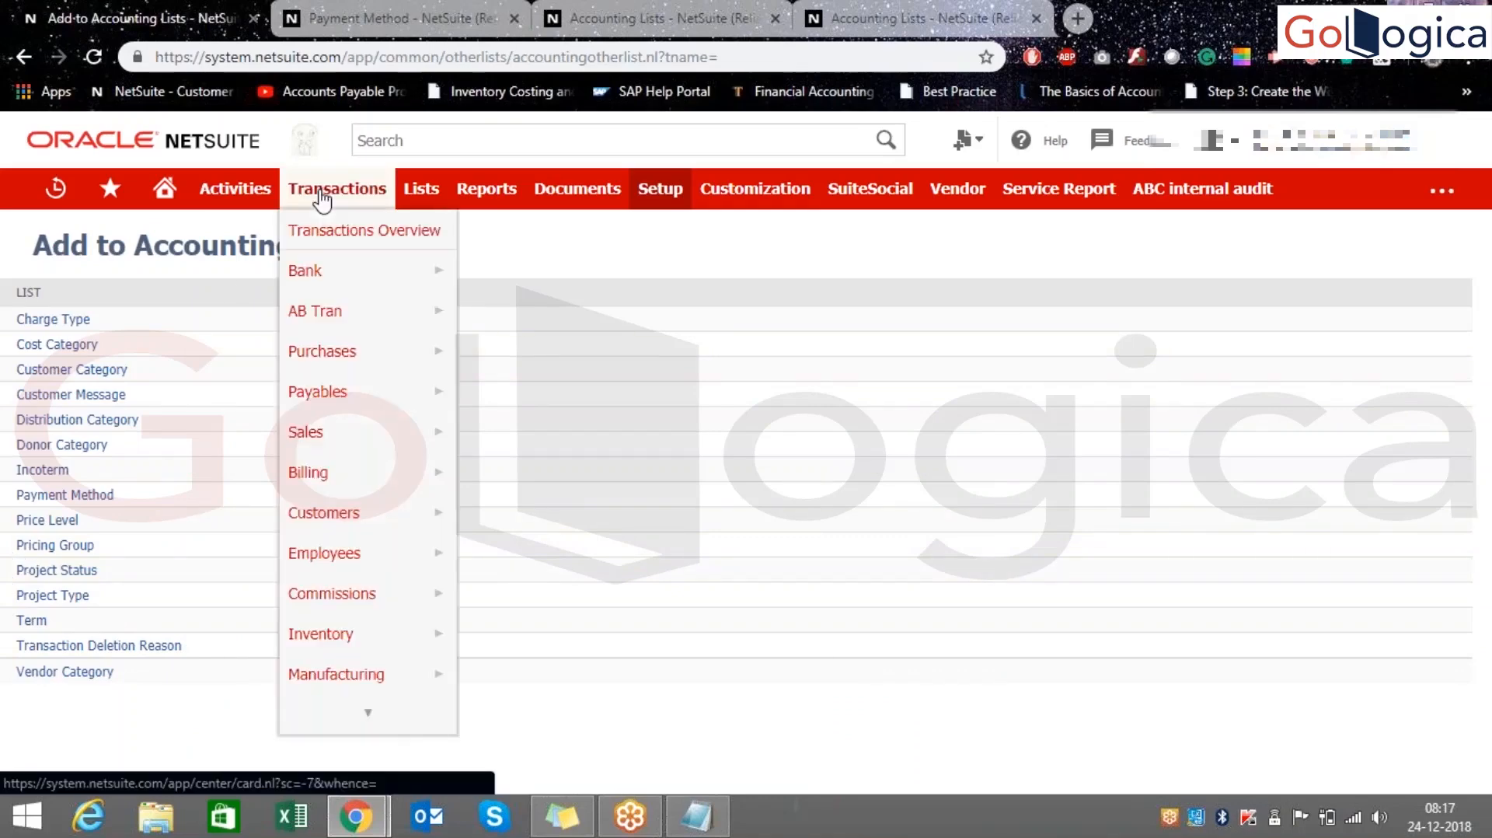
mouse_move(421, 191)
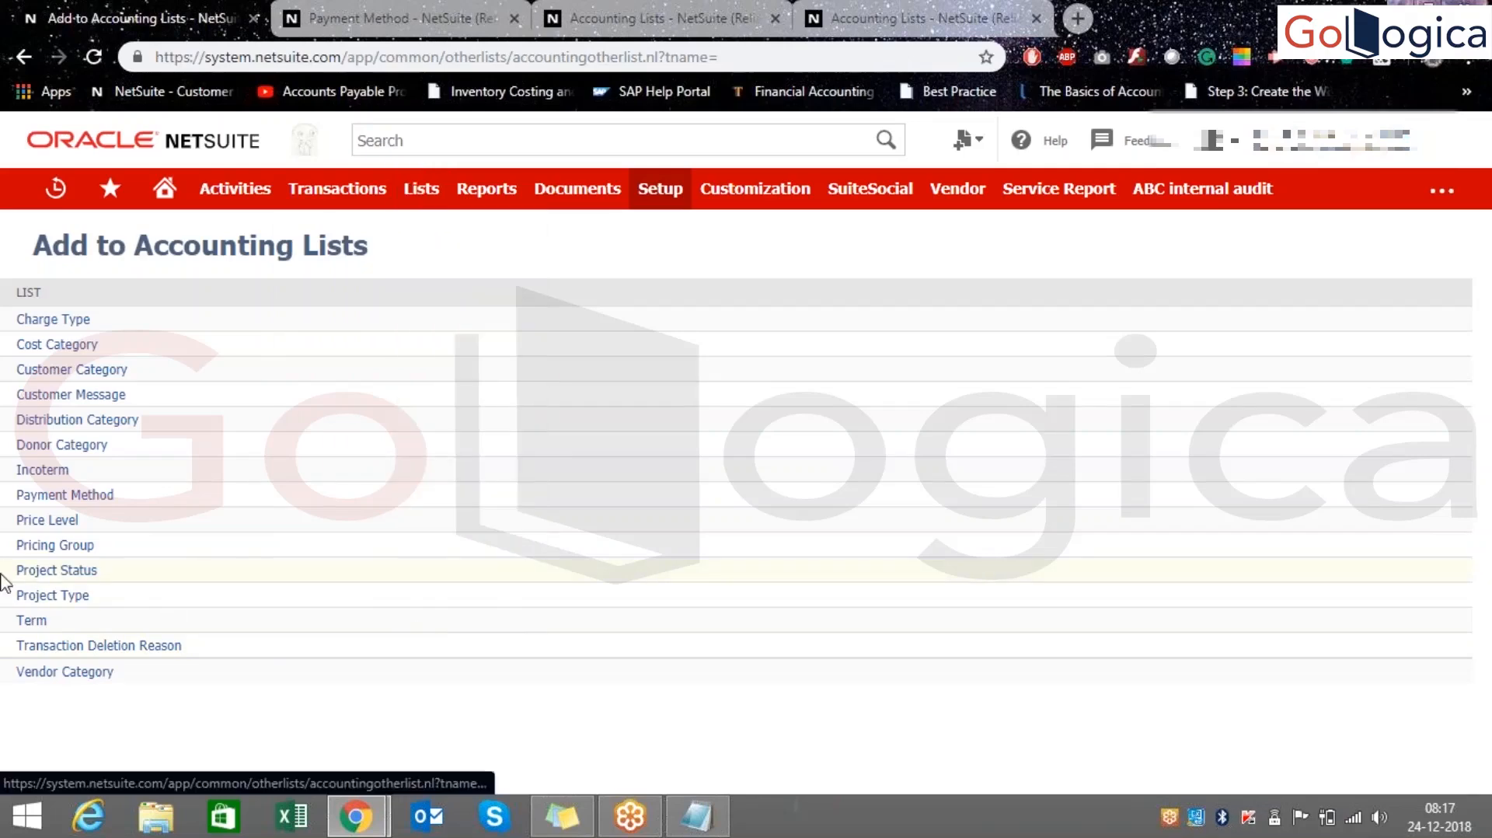
middle_click(57, 569)
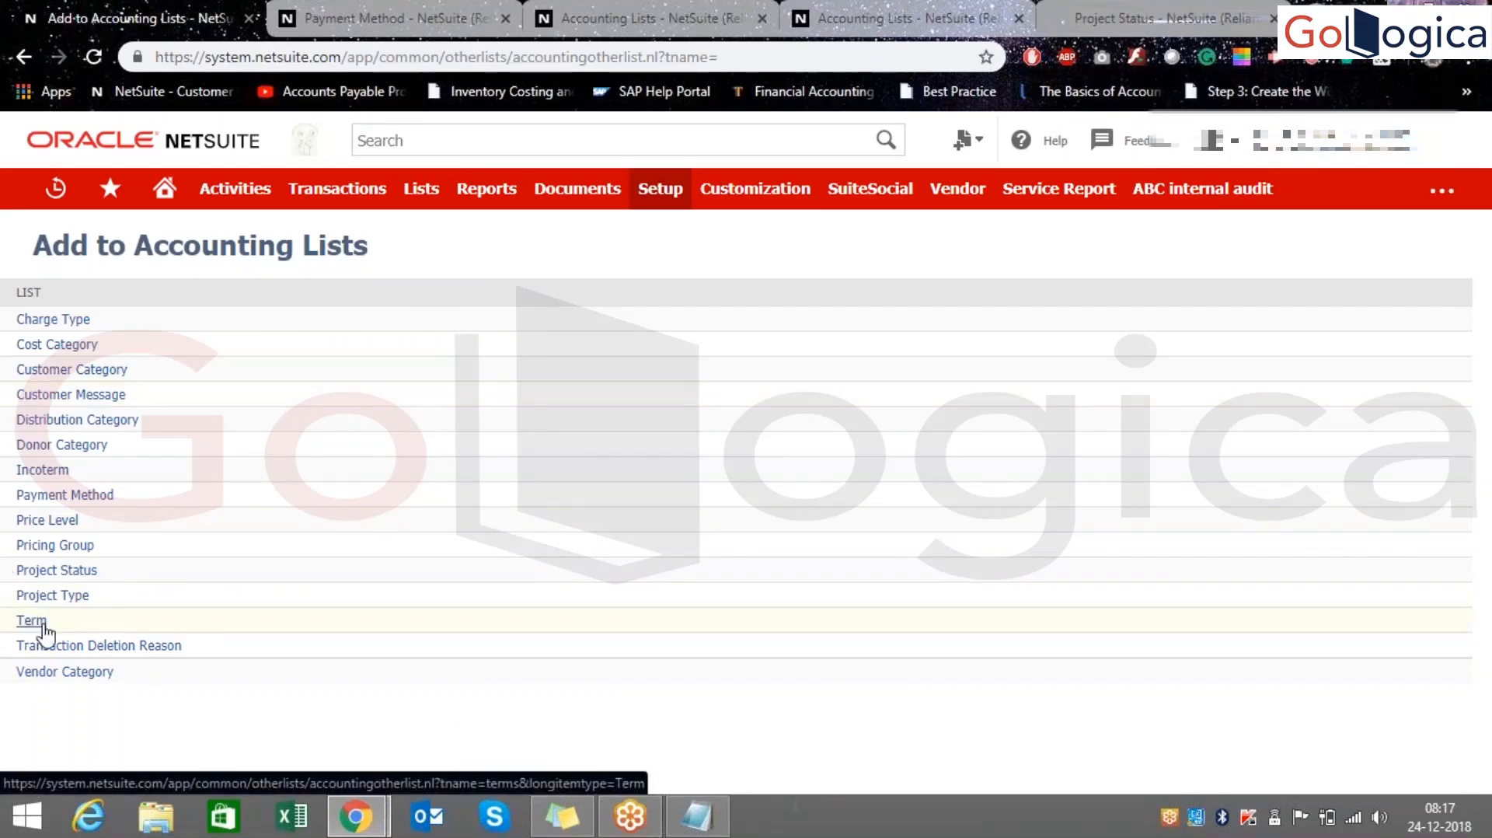
left_click(29, 622, "ctrl")
left_click(1131, 4)
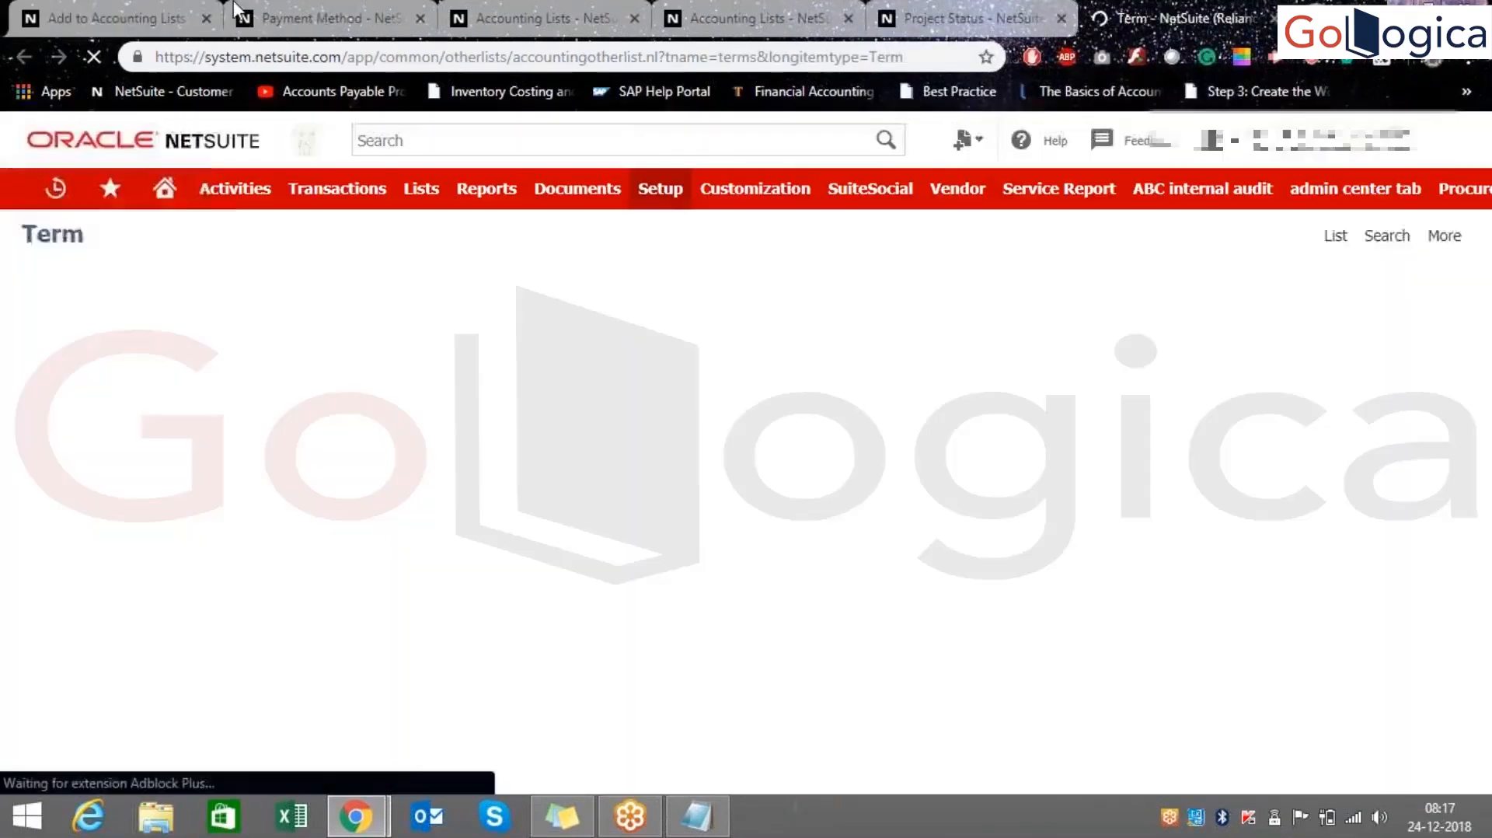
left_click(227, 14)
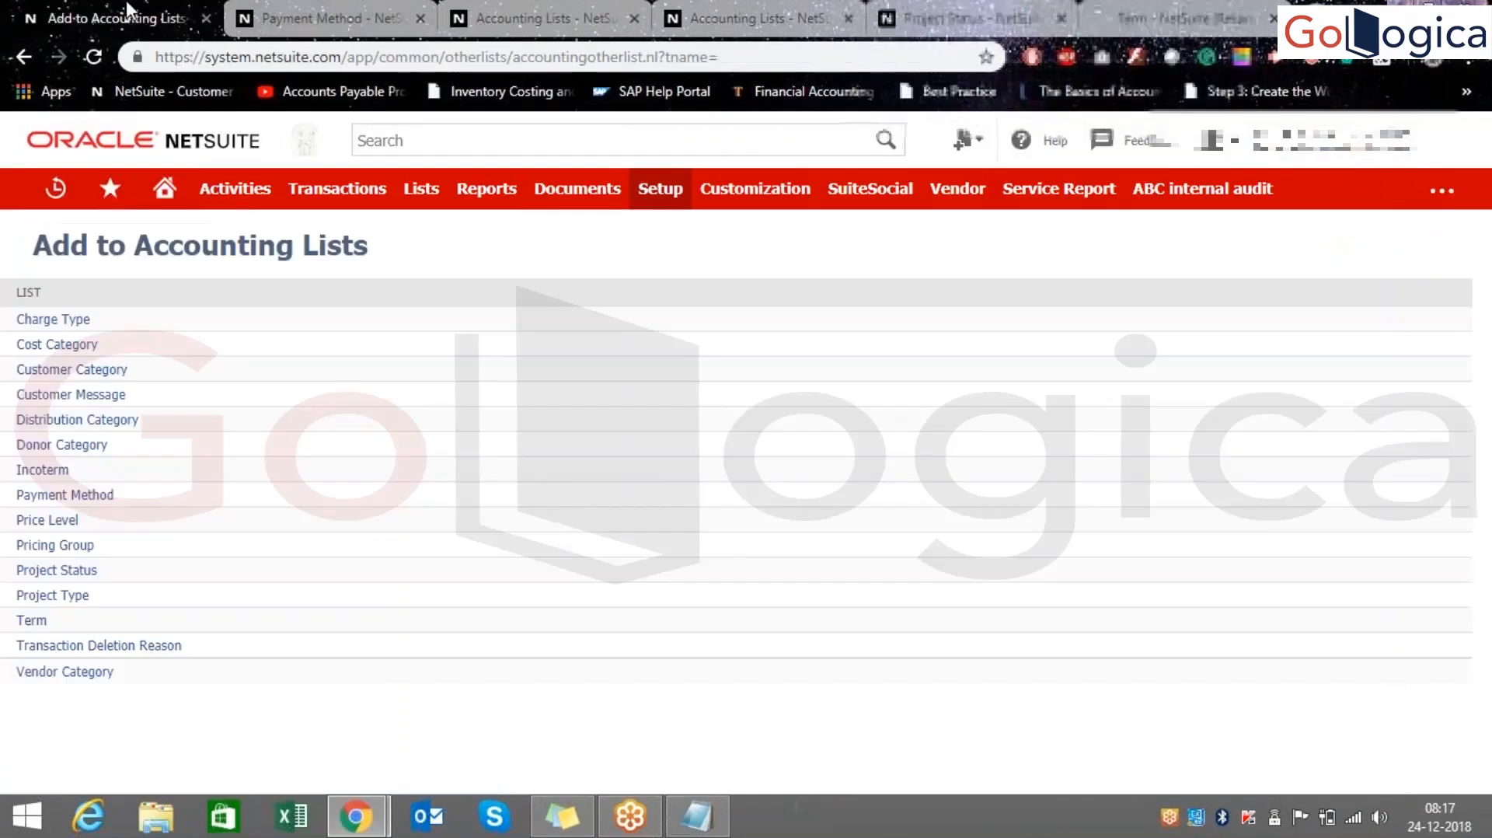
left_click(1097, 11)
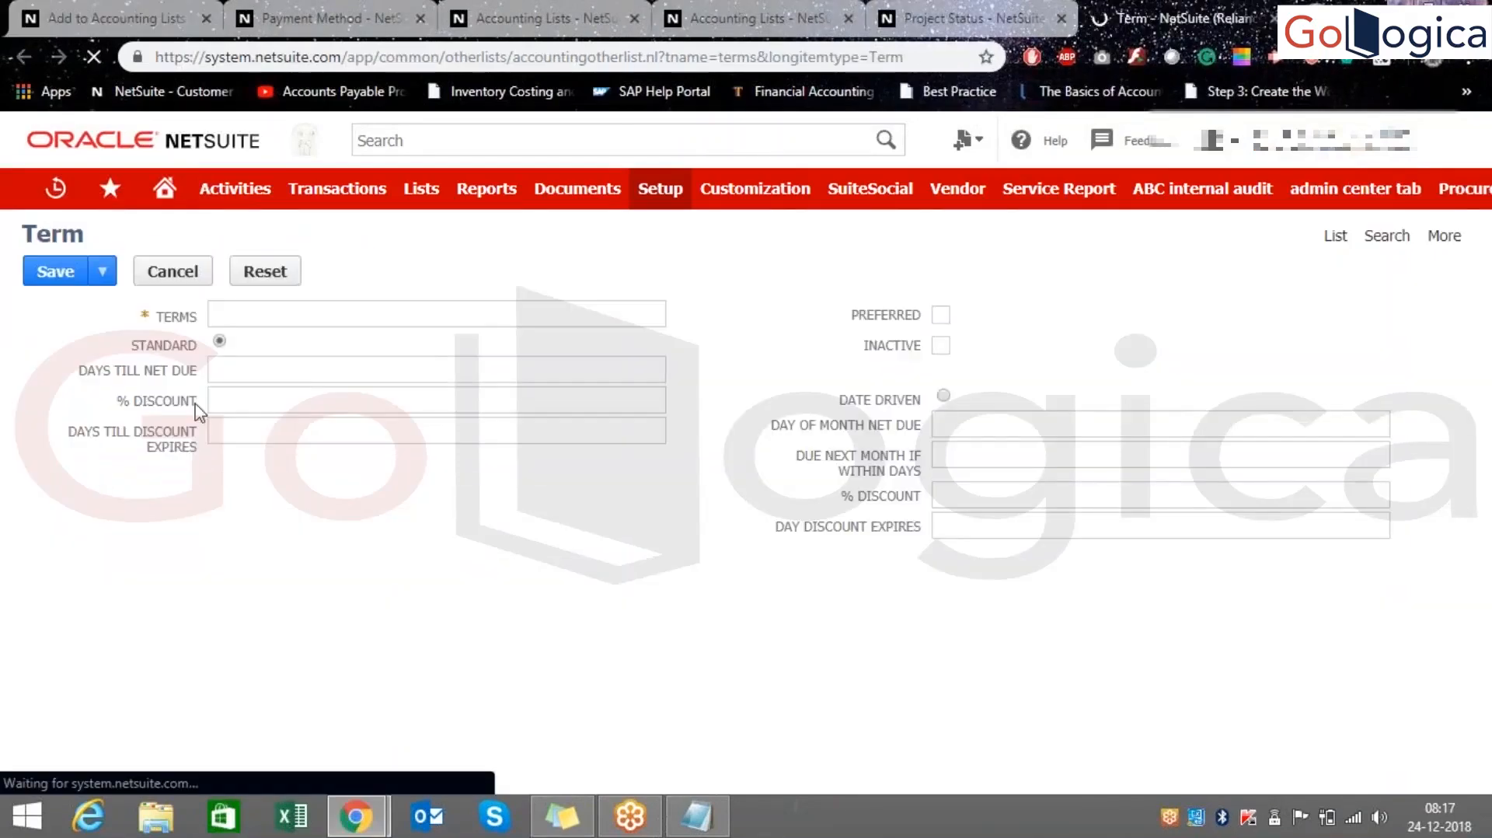
- Open the accounting lists in a separate tab, filter them by Term, and return to the Add to Accounting Lists page
left_click(1336, 237)
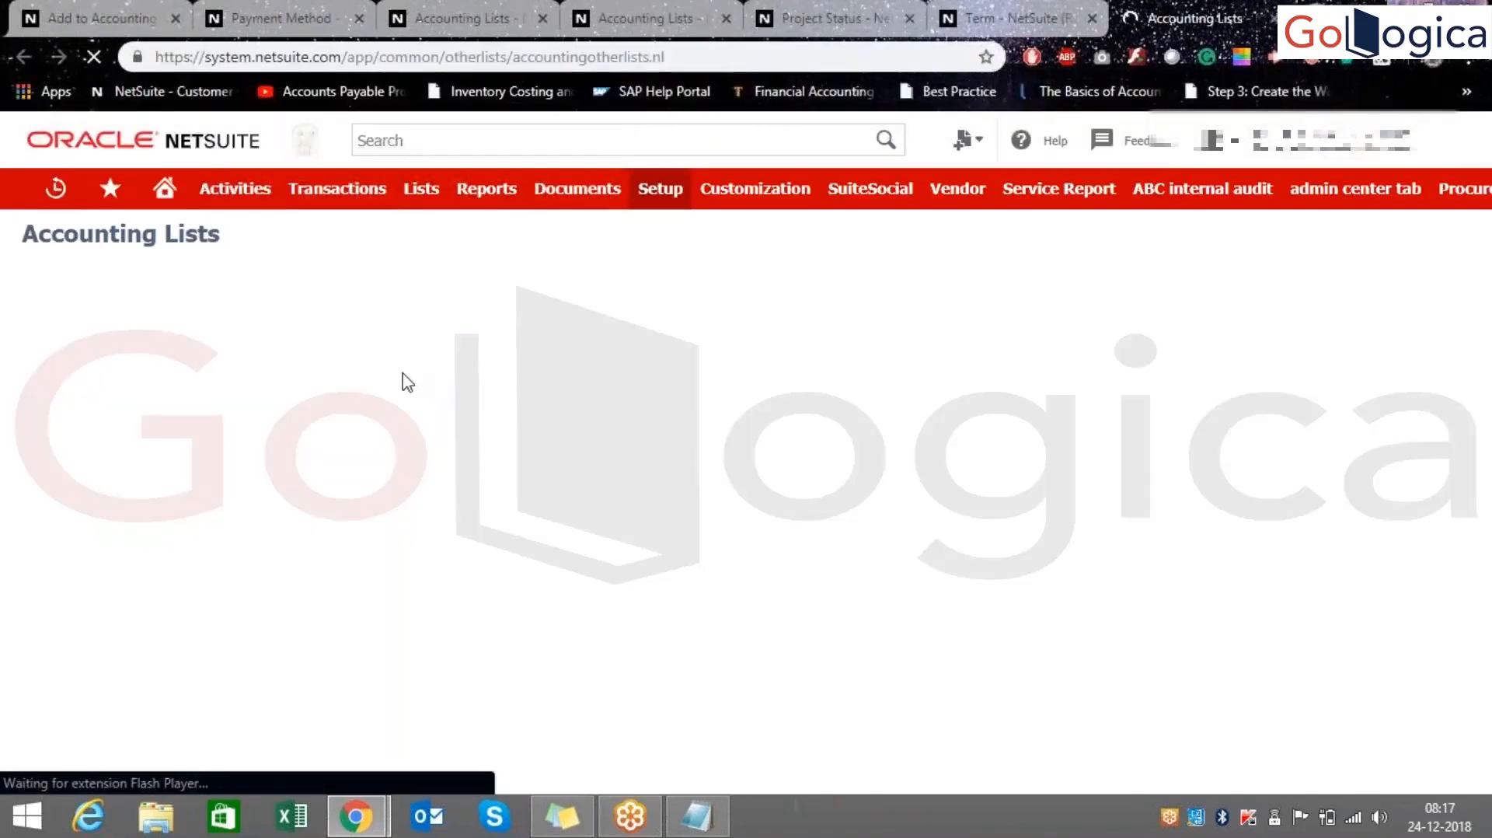
left_click(246, 354)
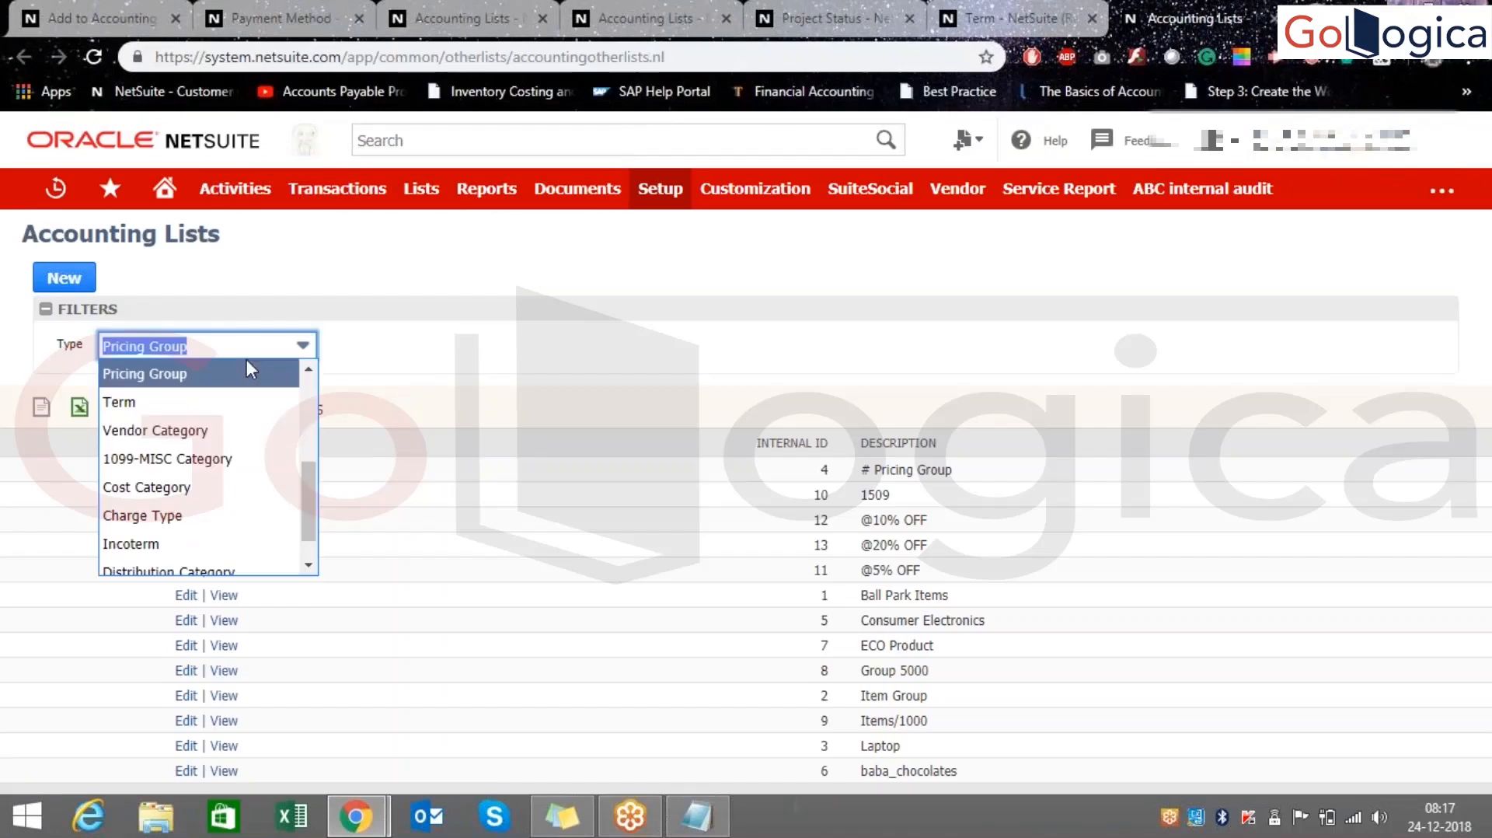
scroll(207, 505, "down", 1)
scroll(214, 486, "up", 5)
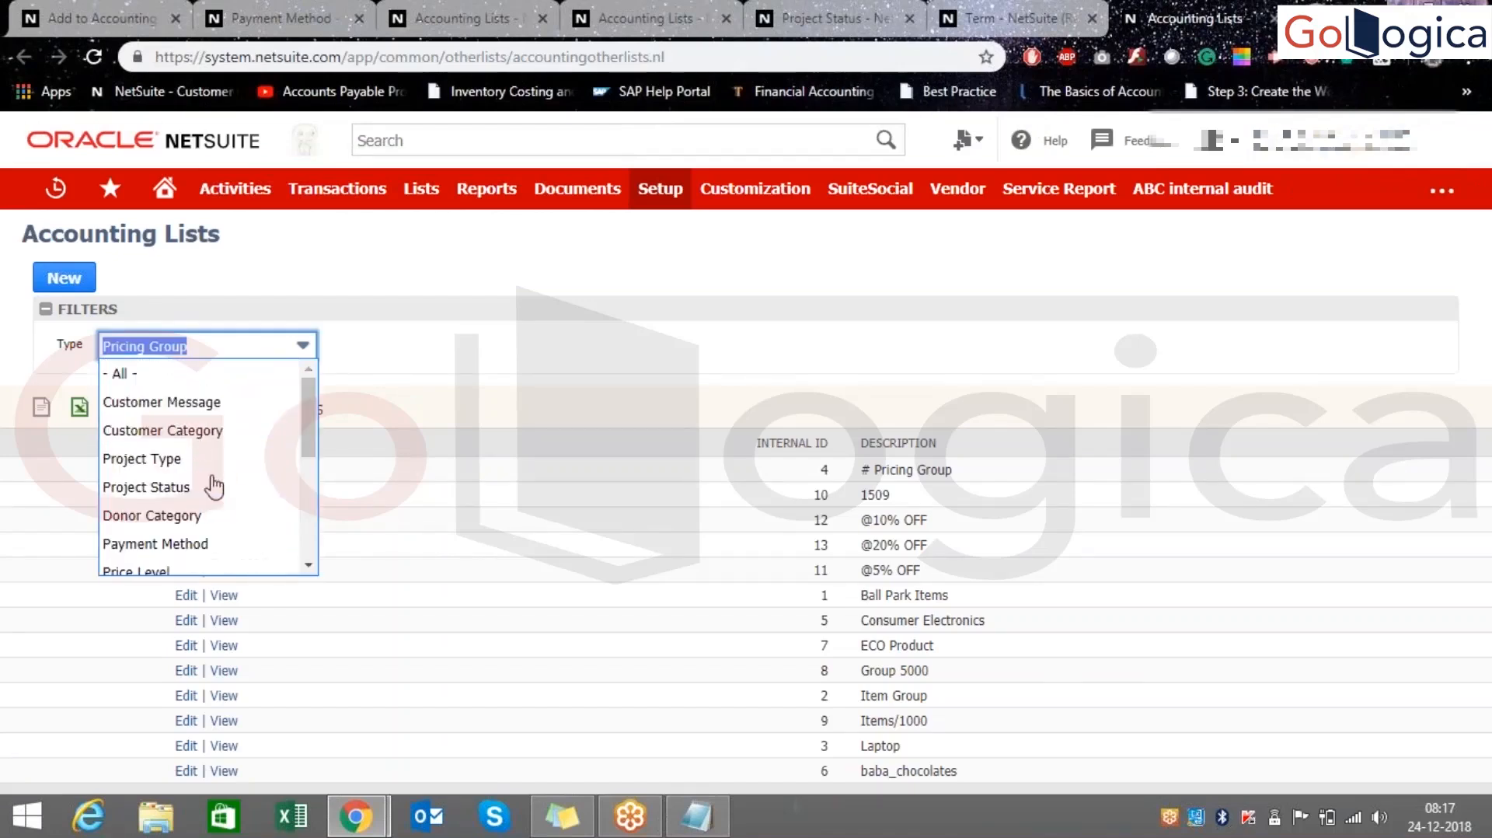
scroll(194, 513, "down", 3)
left_click(190, 416)
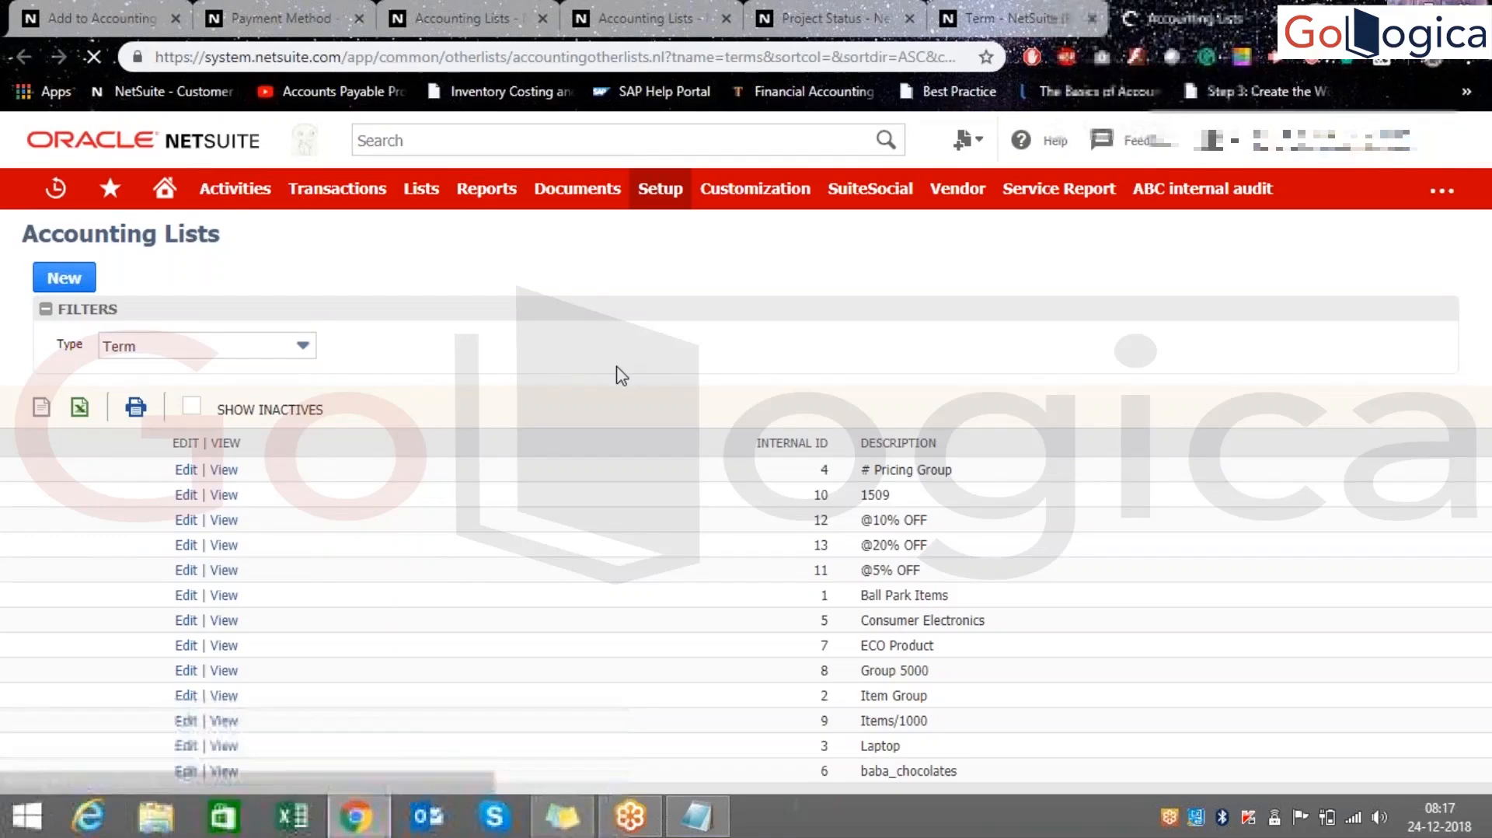
left_click(77, 16)
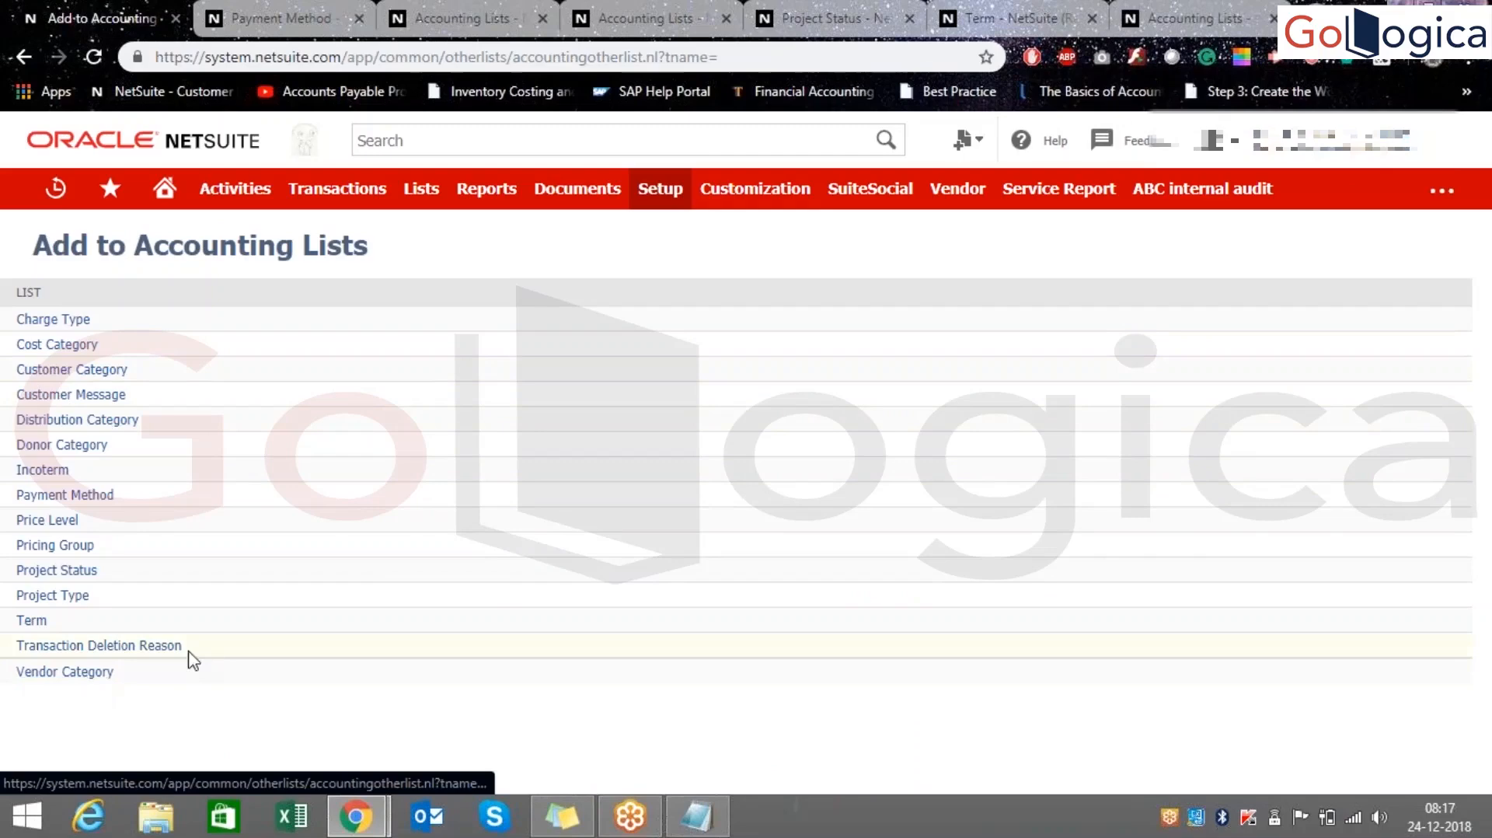
- Point out Transaction Deletion Reason on the Add to Accounting Lists page and switch to the open Term form
left_click_drag(11, 645, 194, 649)
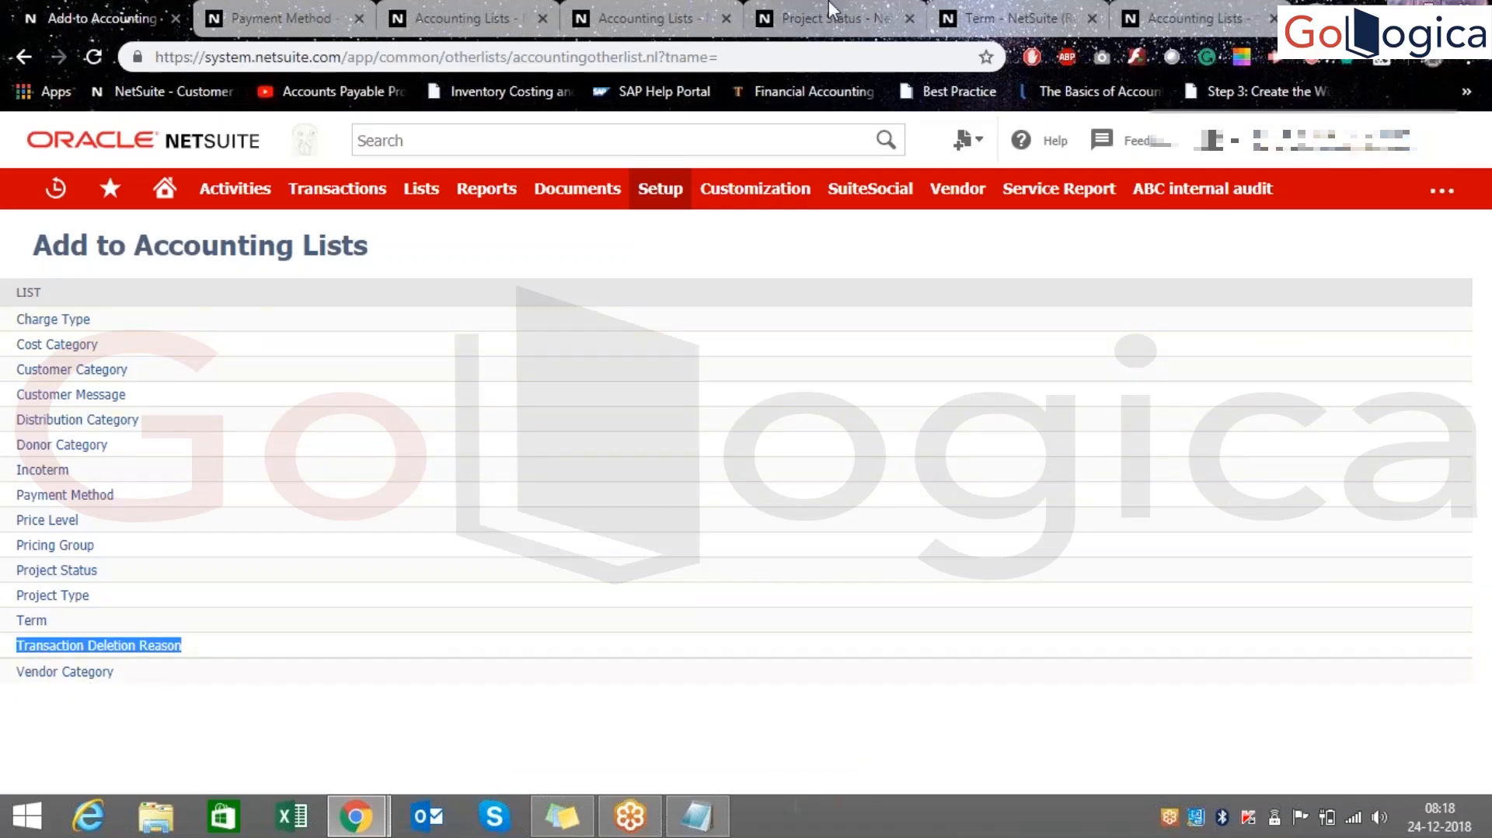
left_click(1014, 10)
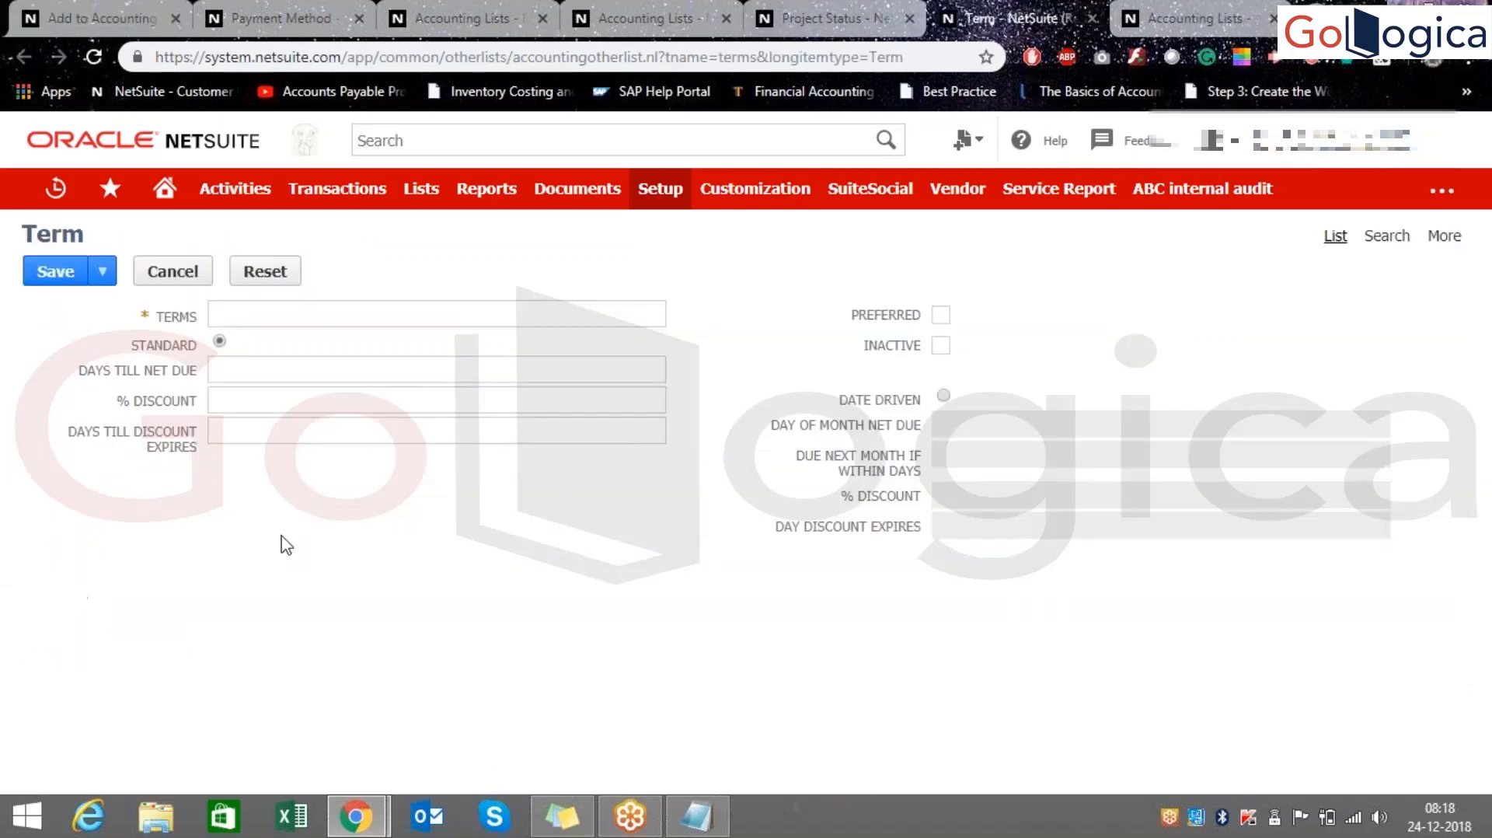
left_click_drag(6, 242, 133, 240)
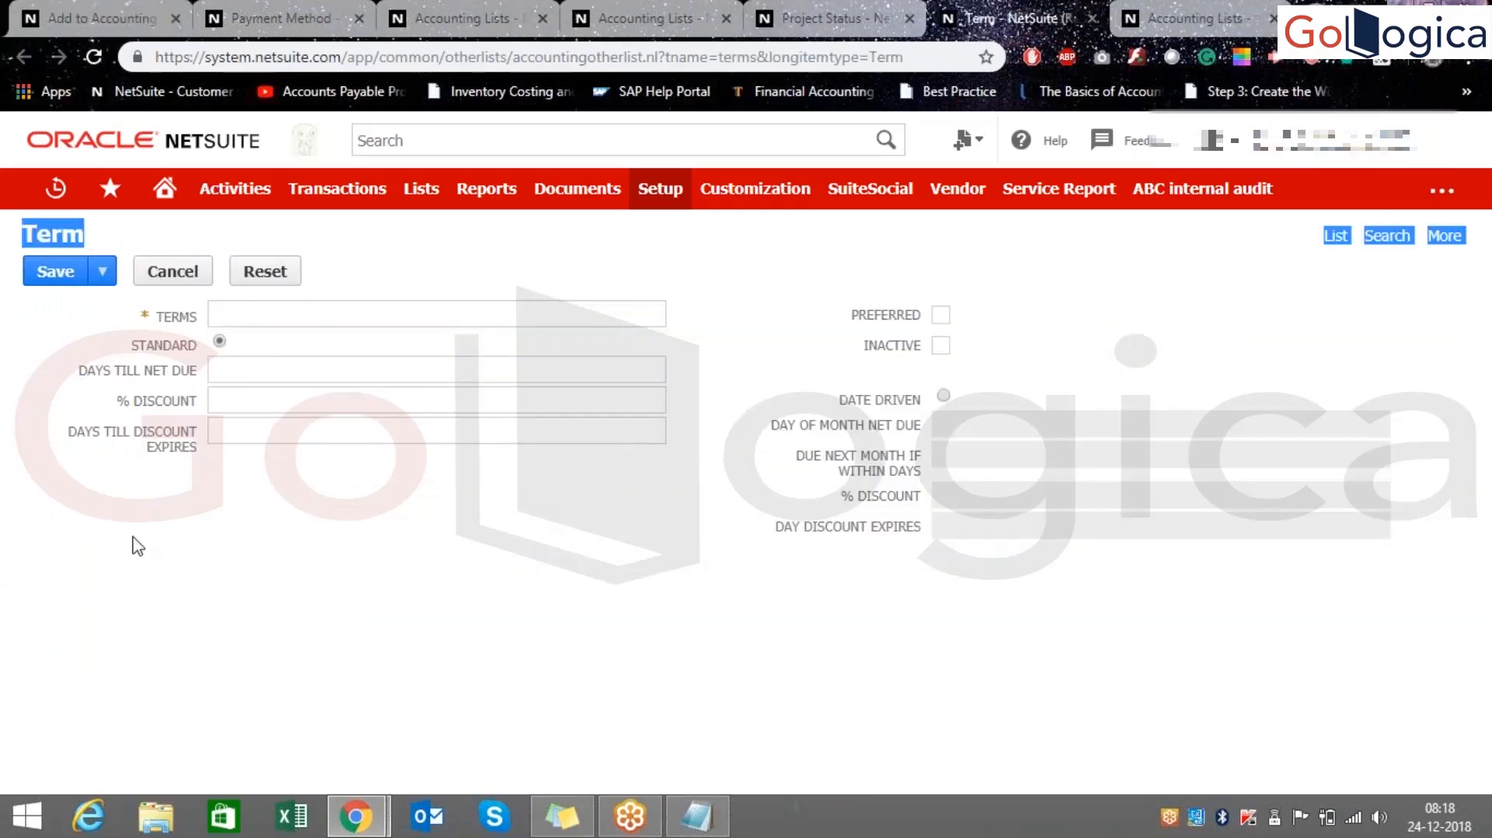
left_click(350, 579)
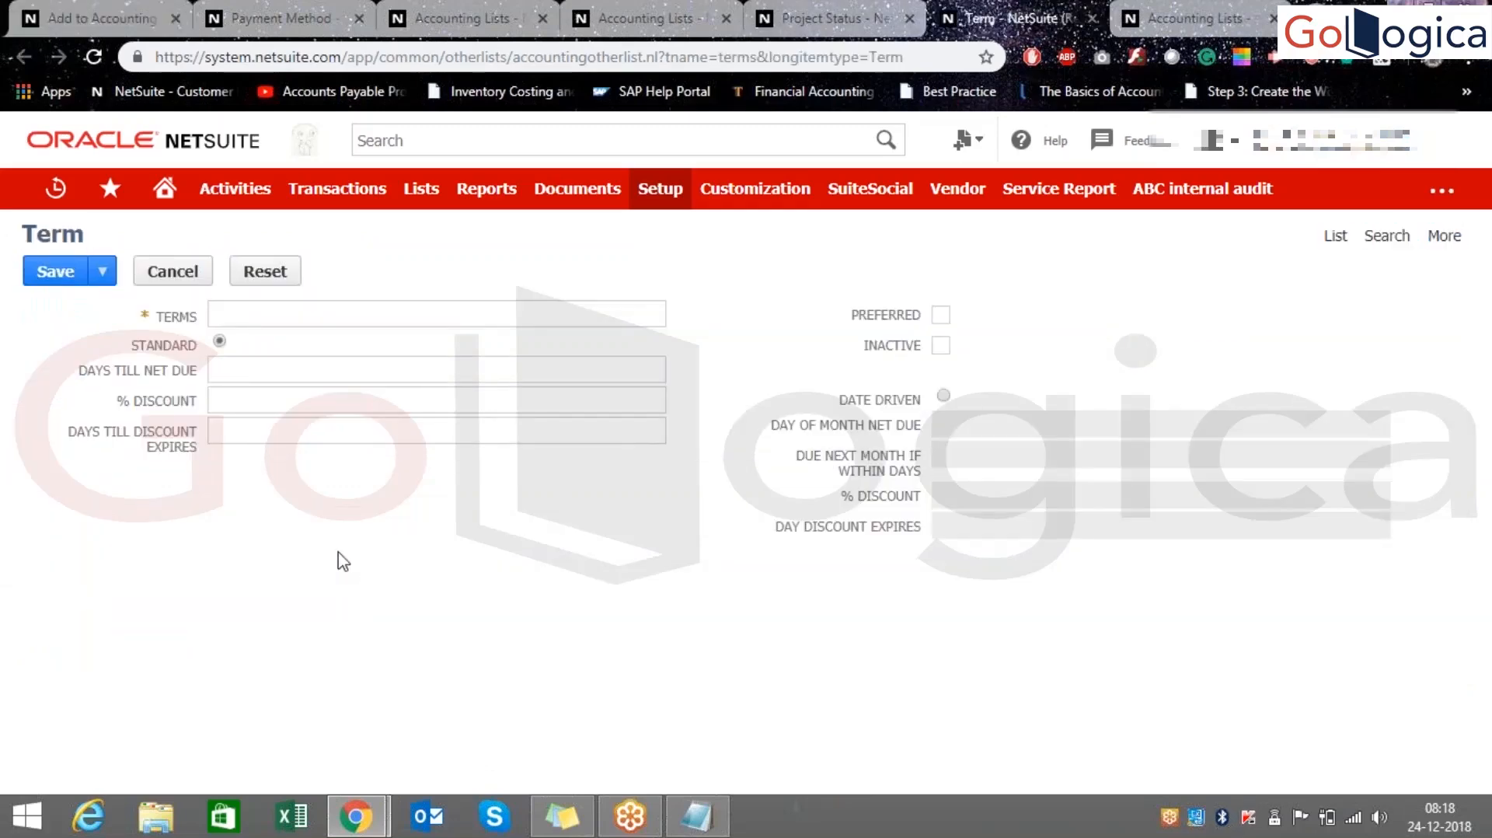
- Examine the payment terms in the accounting list filtered by Term, including 1% 10 Net 30, 2% 10 Net 30 and Due on receipt
left_click(1180, 22)
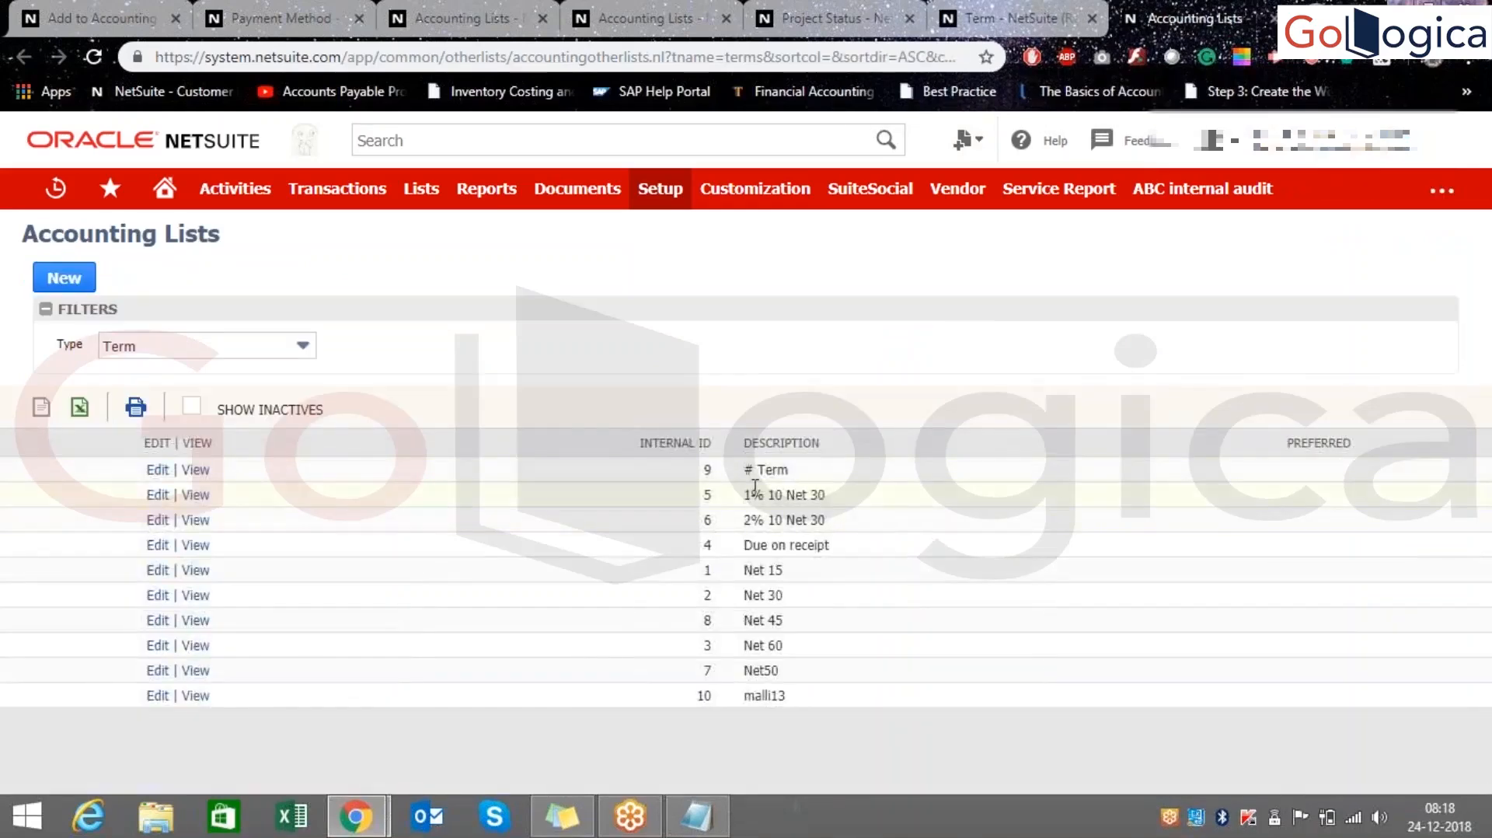
left_click_drag(742, 499, 825, 498)
left_click_drag(740, 525, 826, 521)
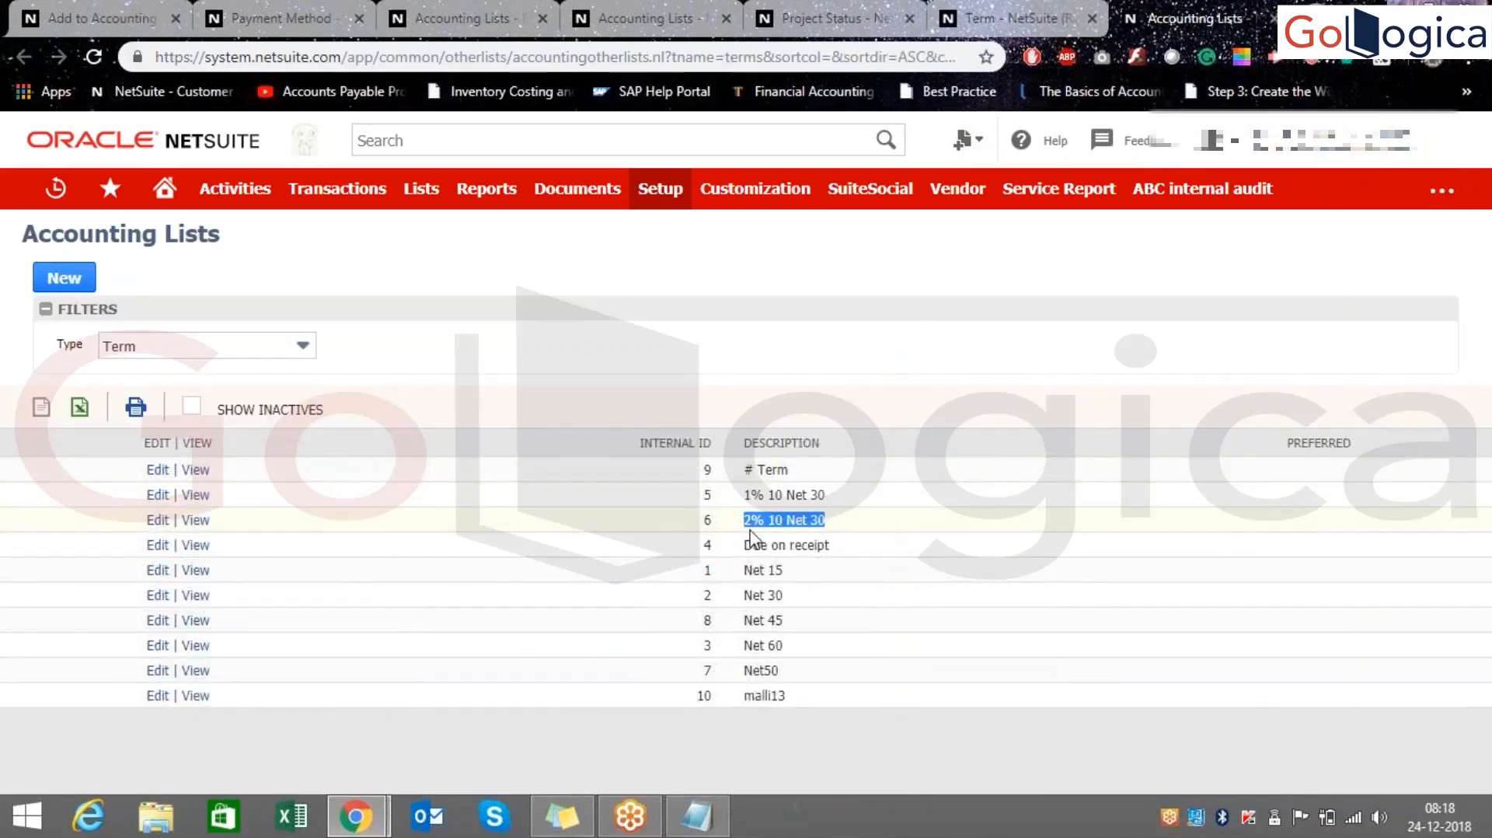
left_click_drag(742, 549, 847, 554)
left_click(758, 584)
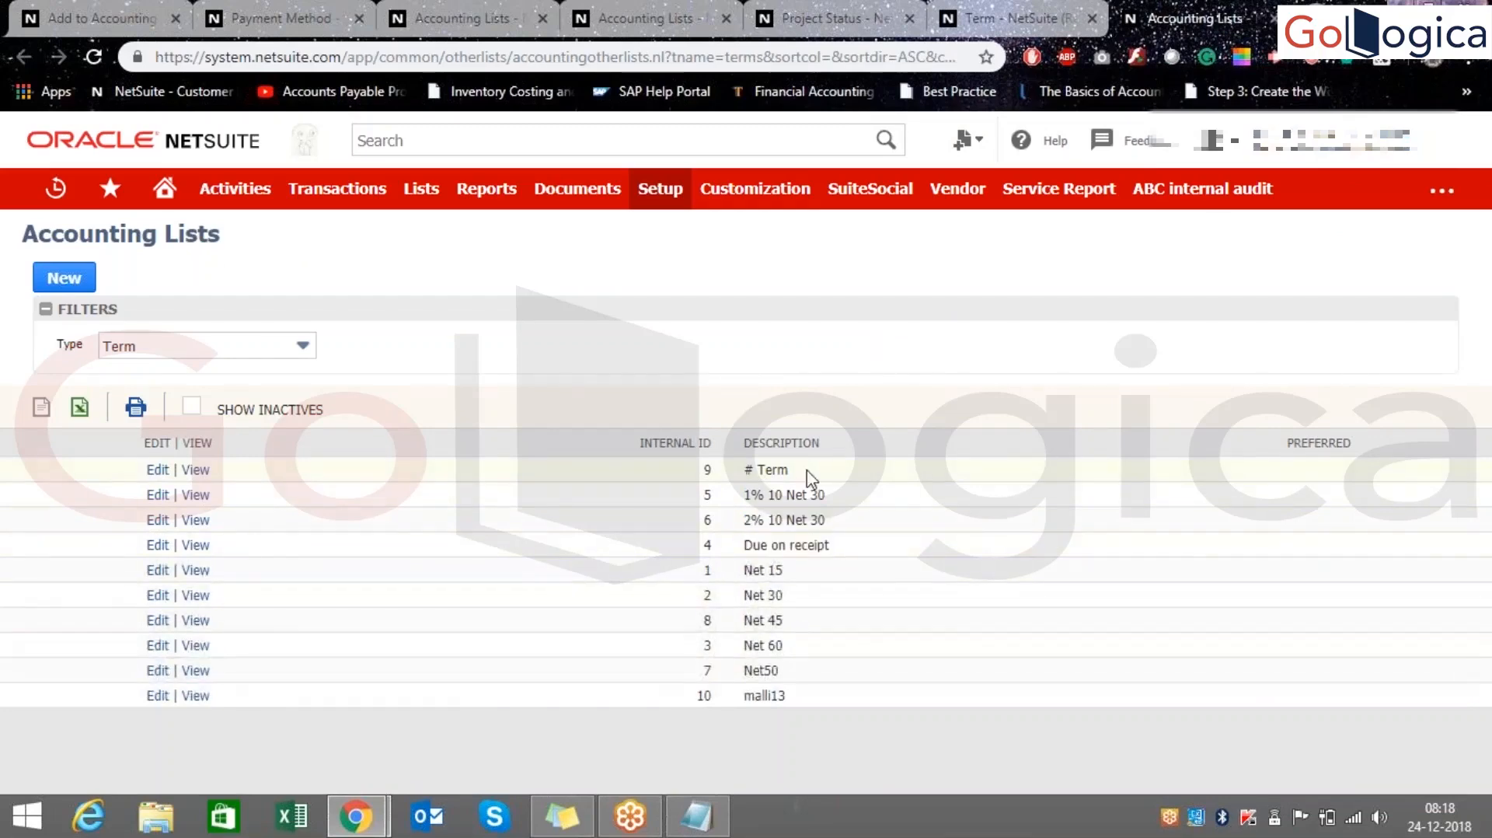
left_click_drag(608, 433, 800, 648)
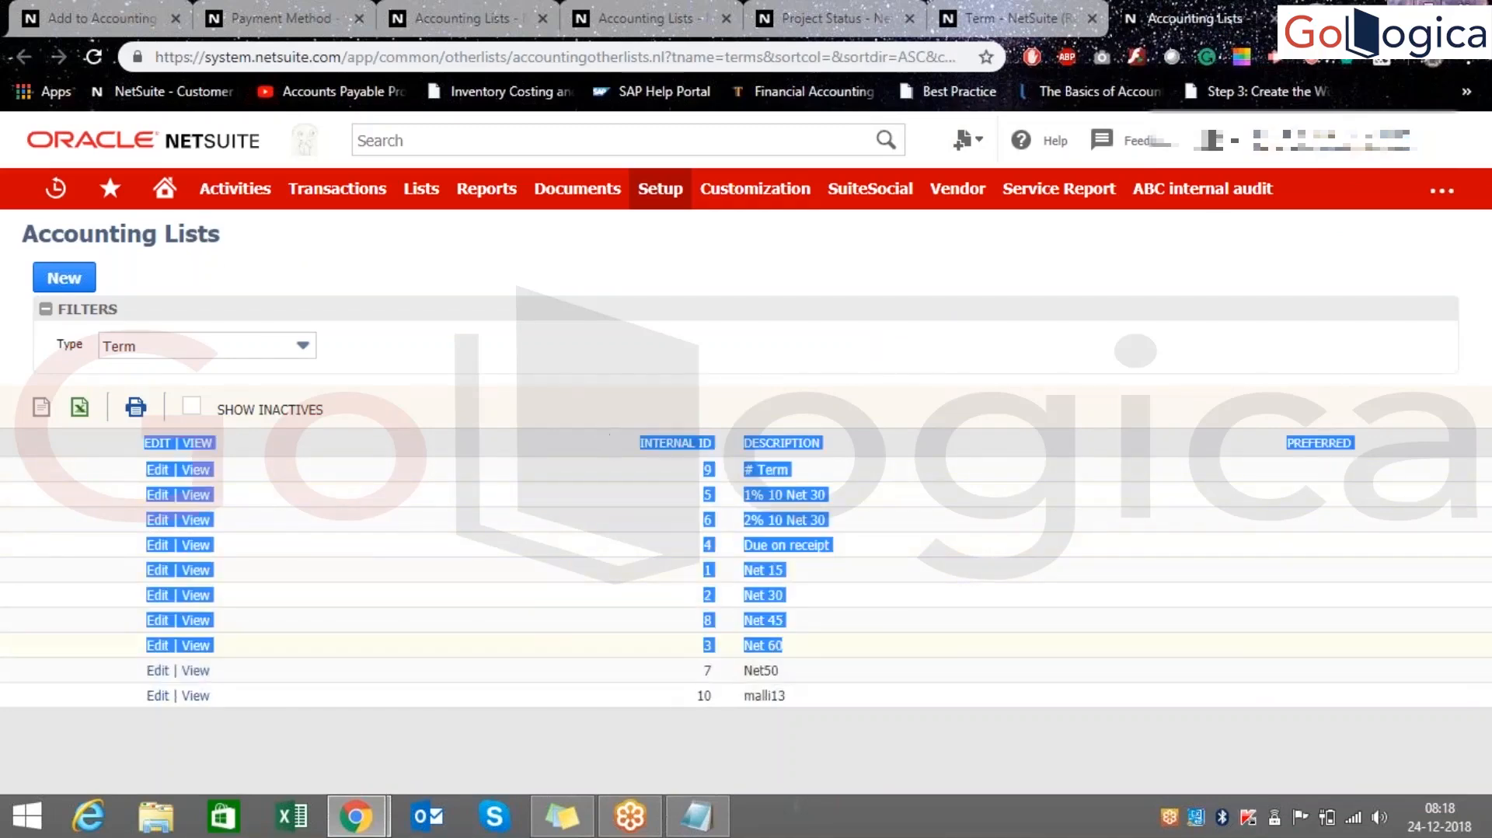
left_click(709, 273)
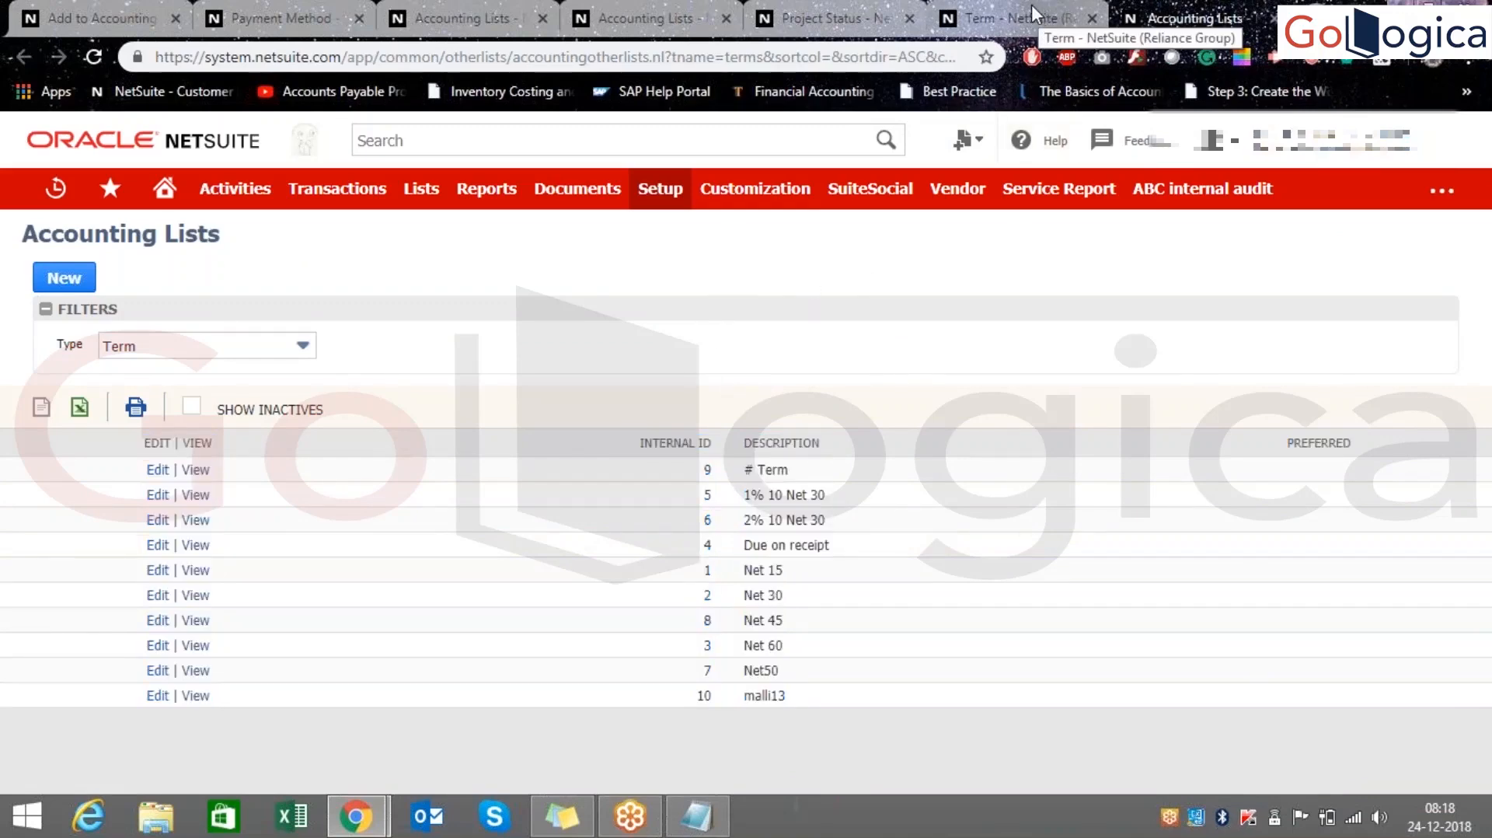
left_click_drag(738, 497, 819, 510)
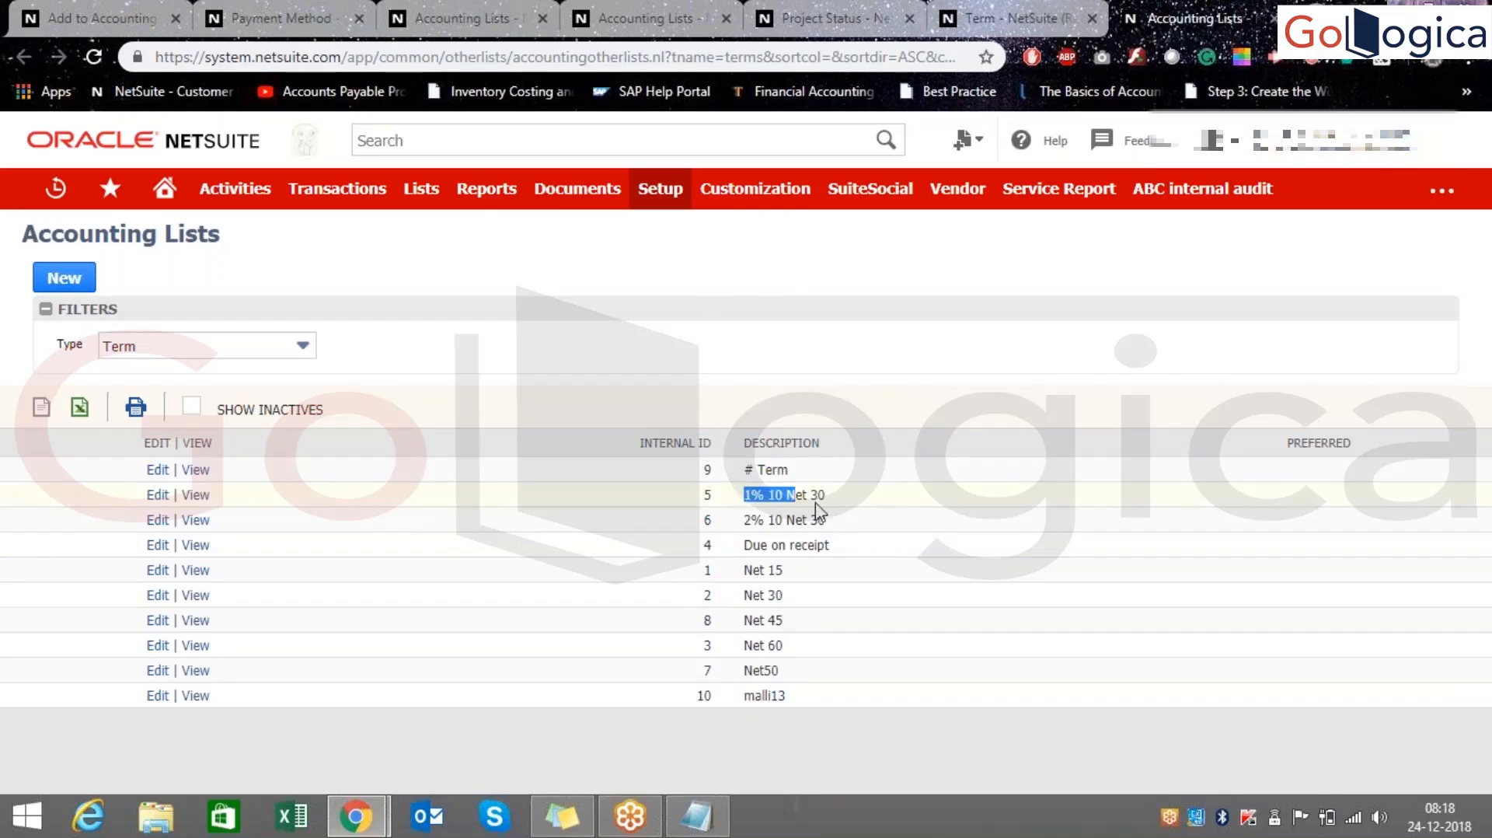
left_click(855, 250)
- Return to the Term form and examine its Terms, Days Till Net Due, % Discount and Days Till Discount Expires fields
left_click(1007, 16)
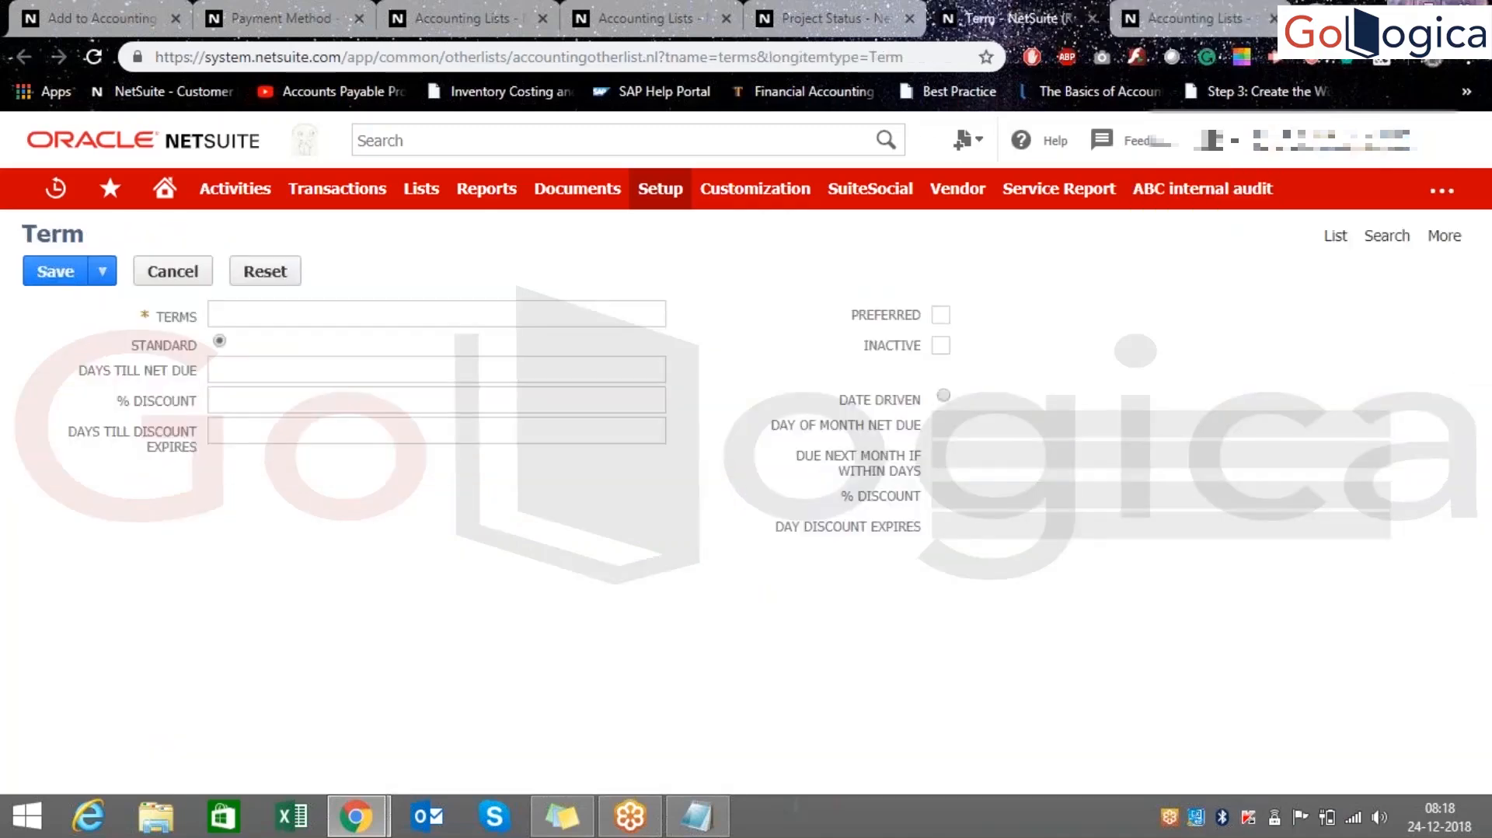
left_click(222, 311)
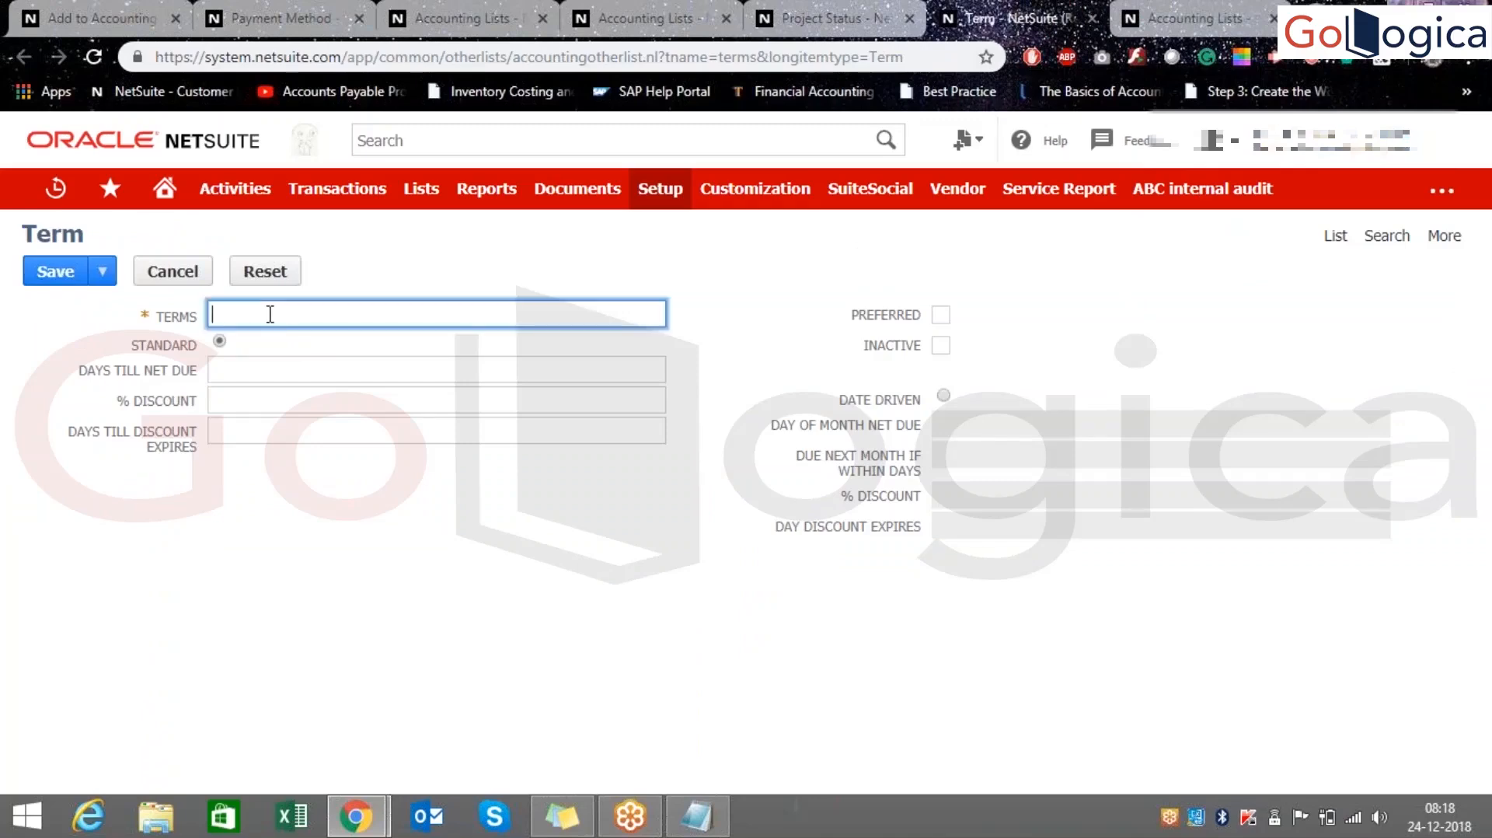
left_click(287, 372)
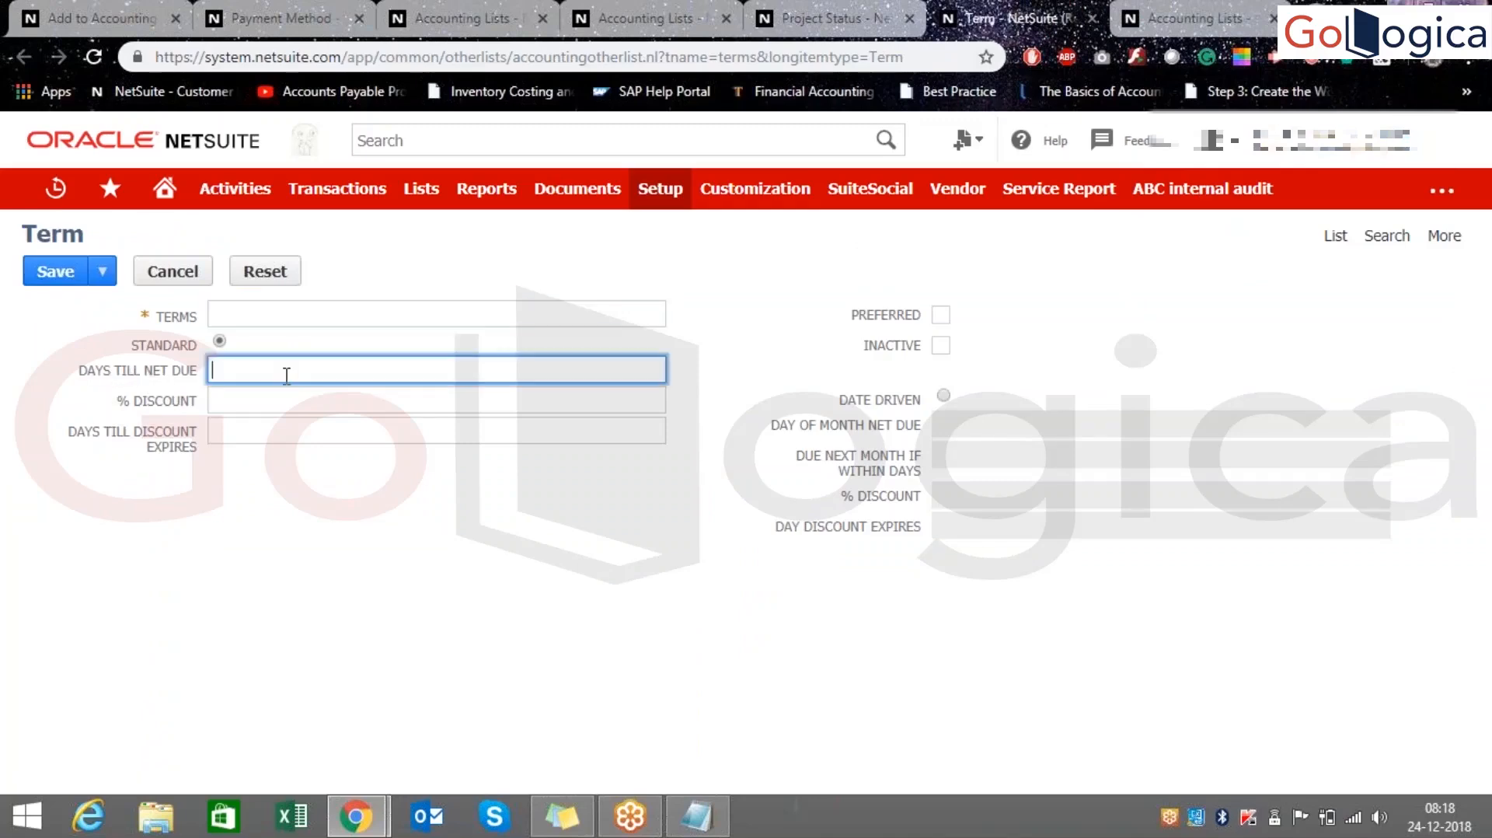
left_click(271, 392)
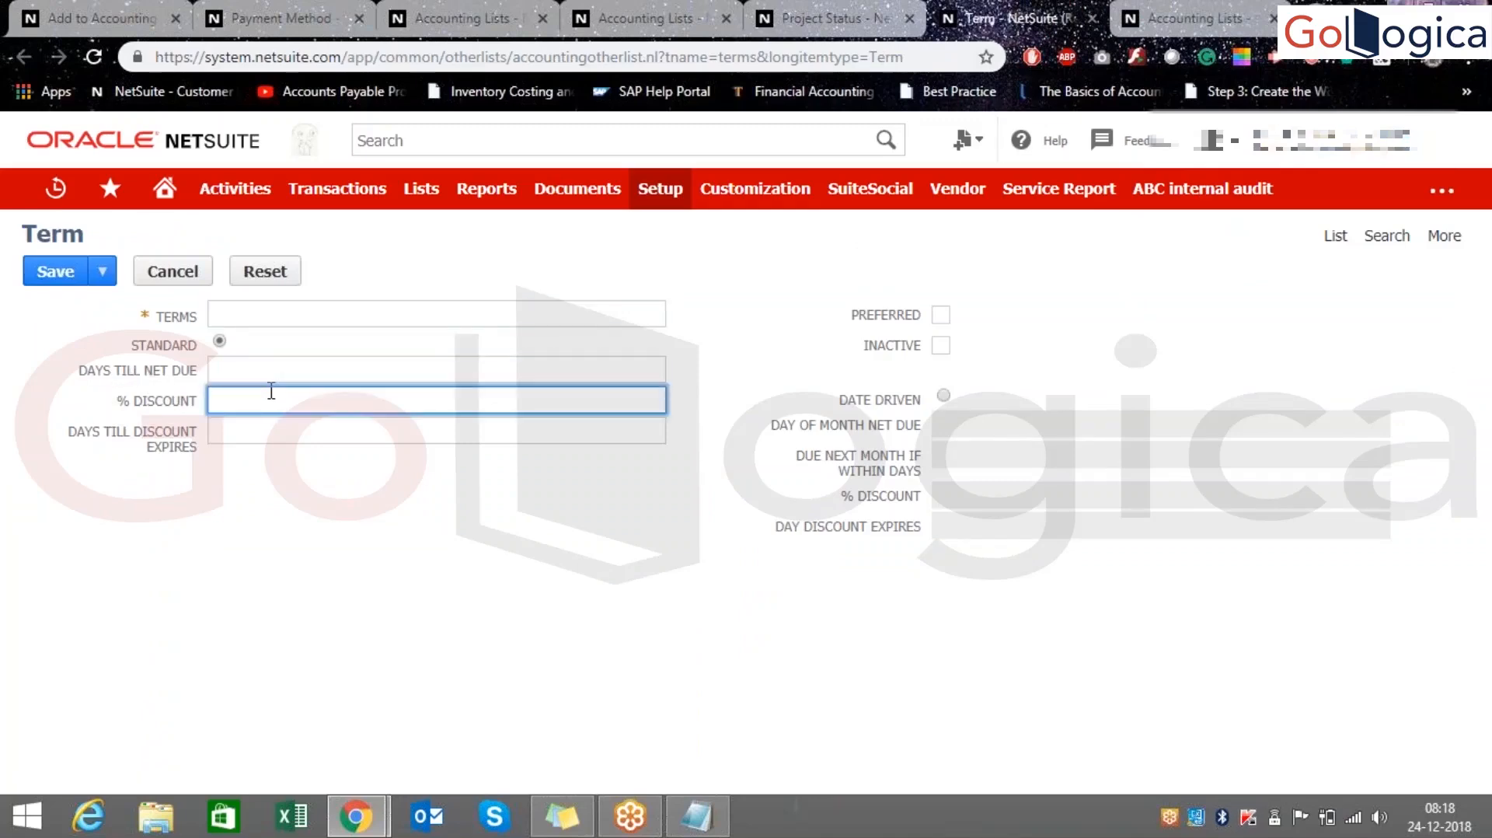
left_click(352, 429)
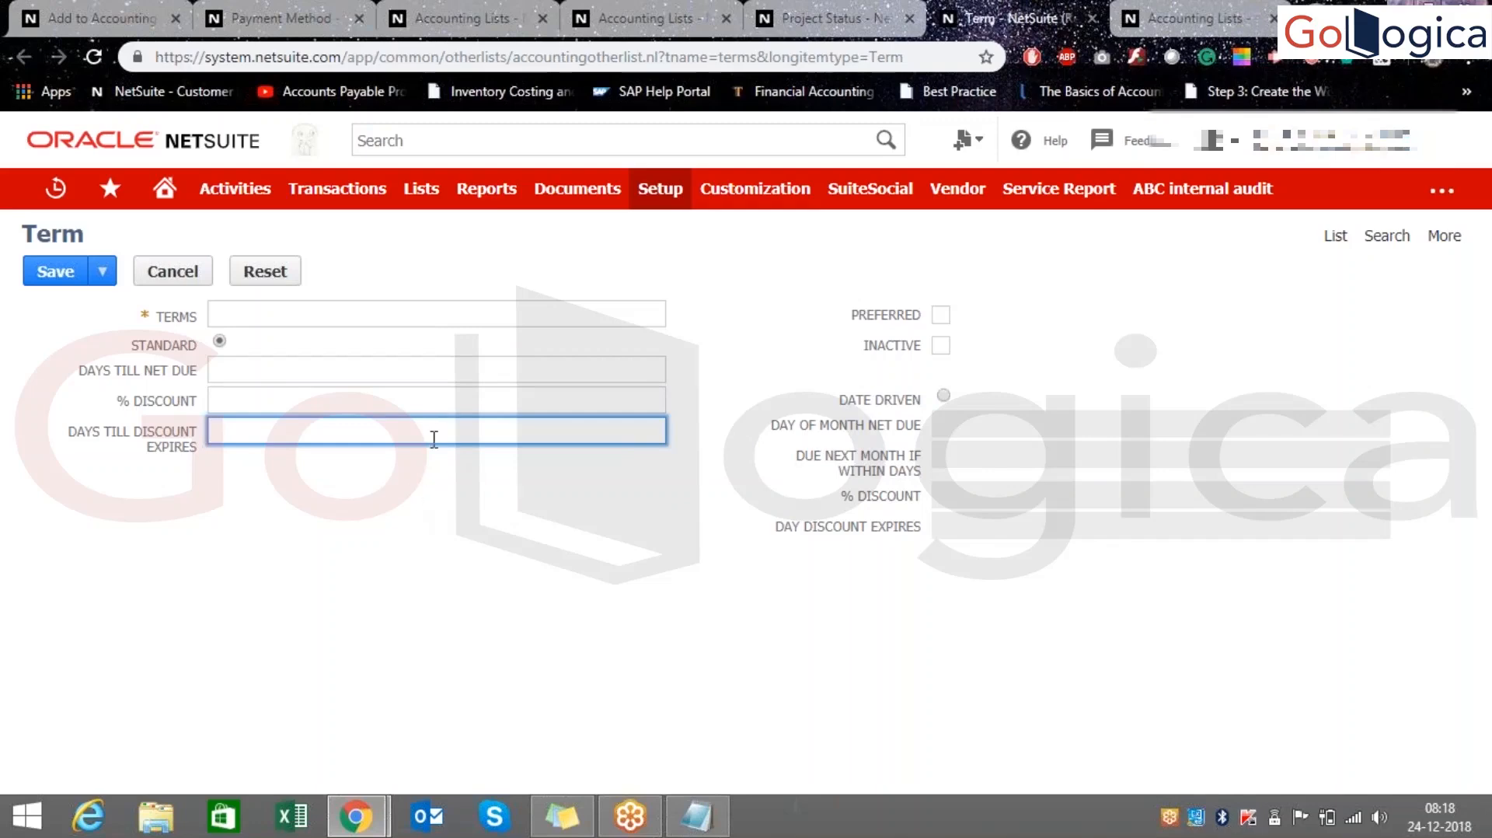
left_click(449, 373)
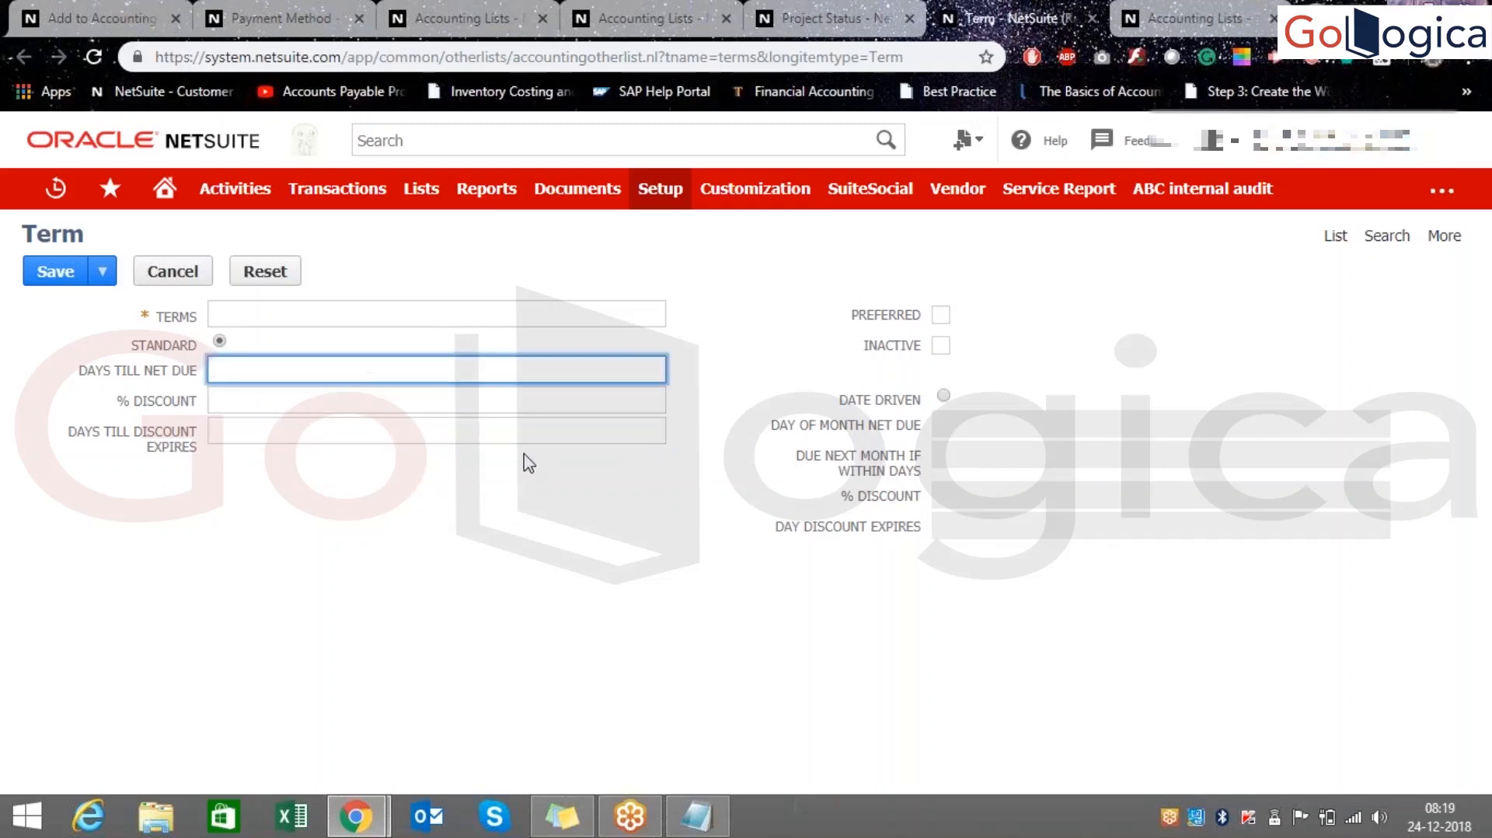
- Set the new term's % Discount to 1 and mark the term as Preferred
left_click(293, 401)
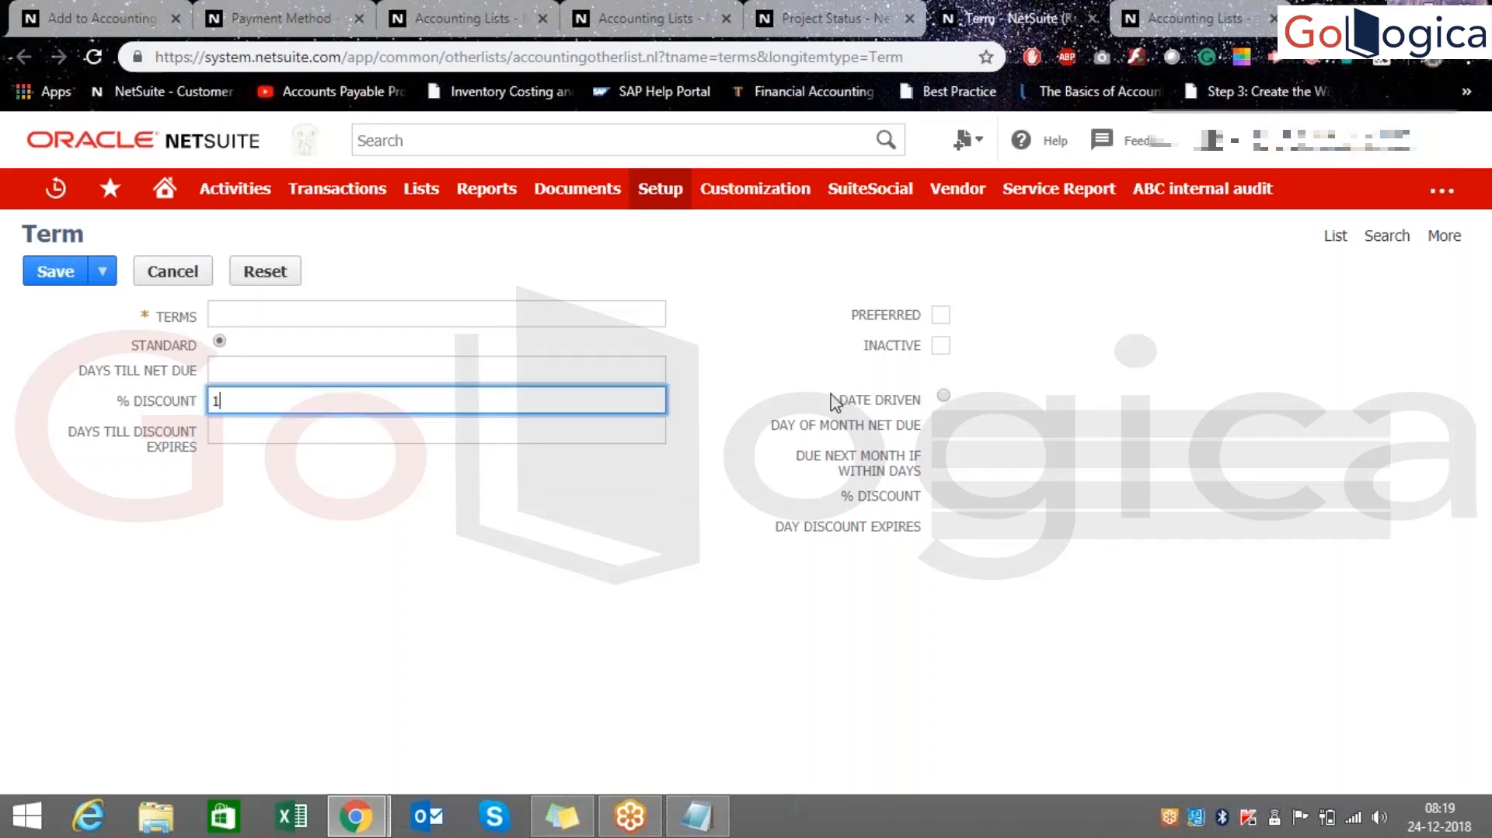
left_click(813, 364)
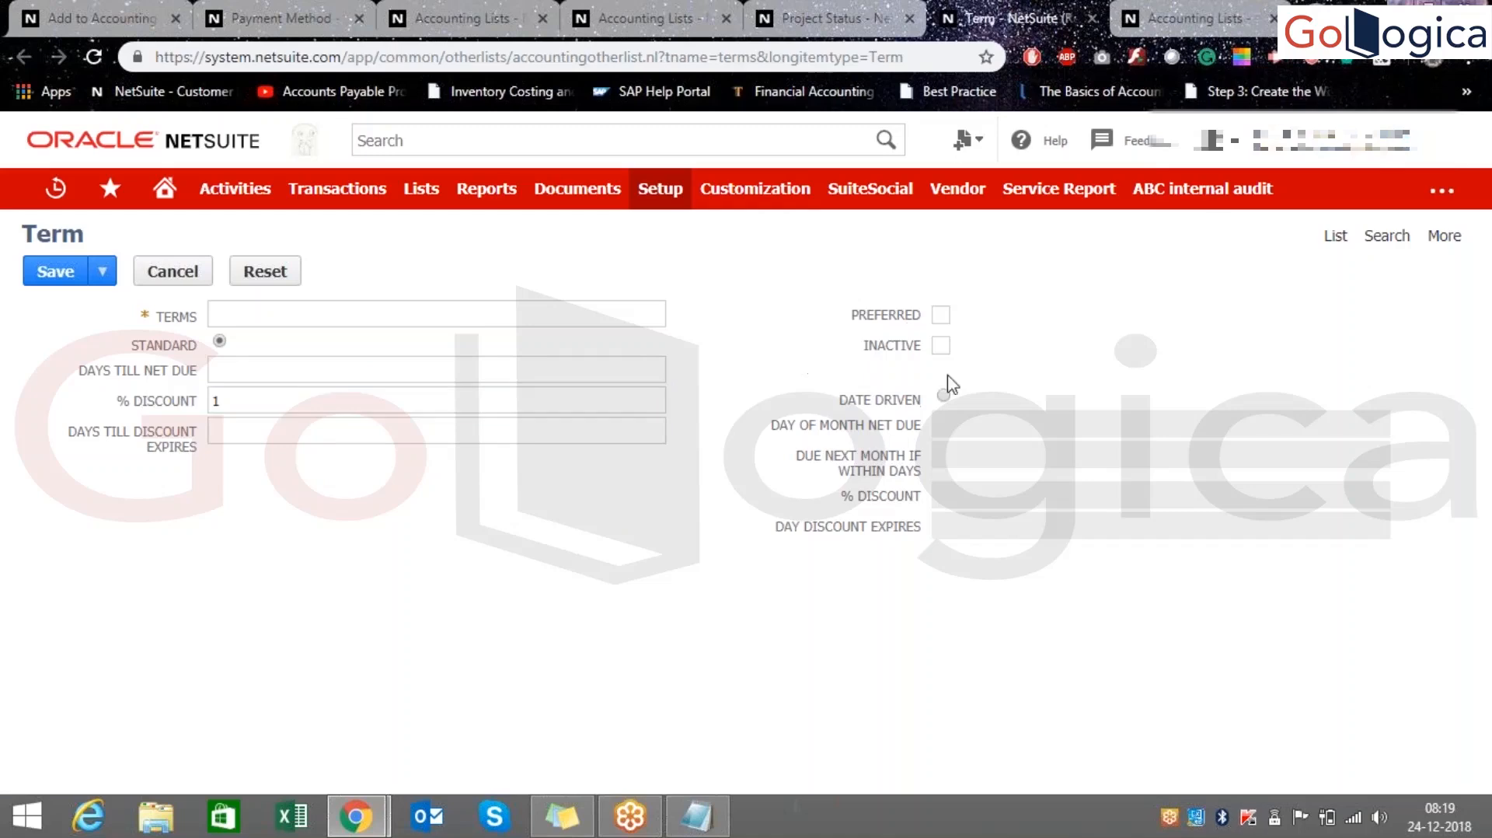
left_click_drag(24, 237, 821, 264)
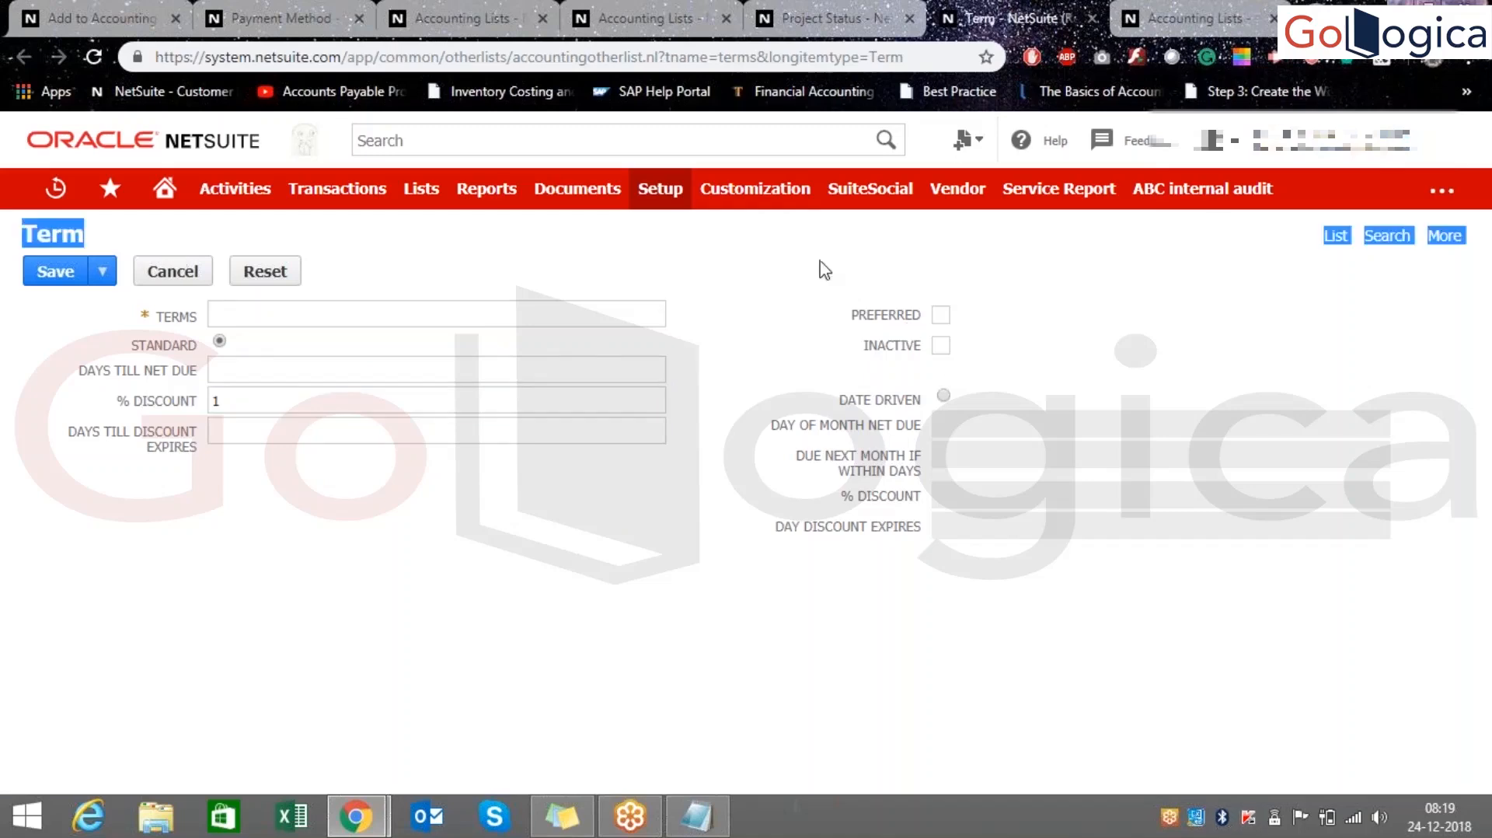
left_click(966, 278)
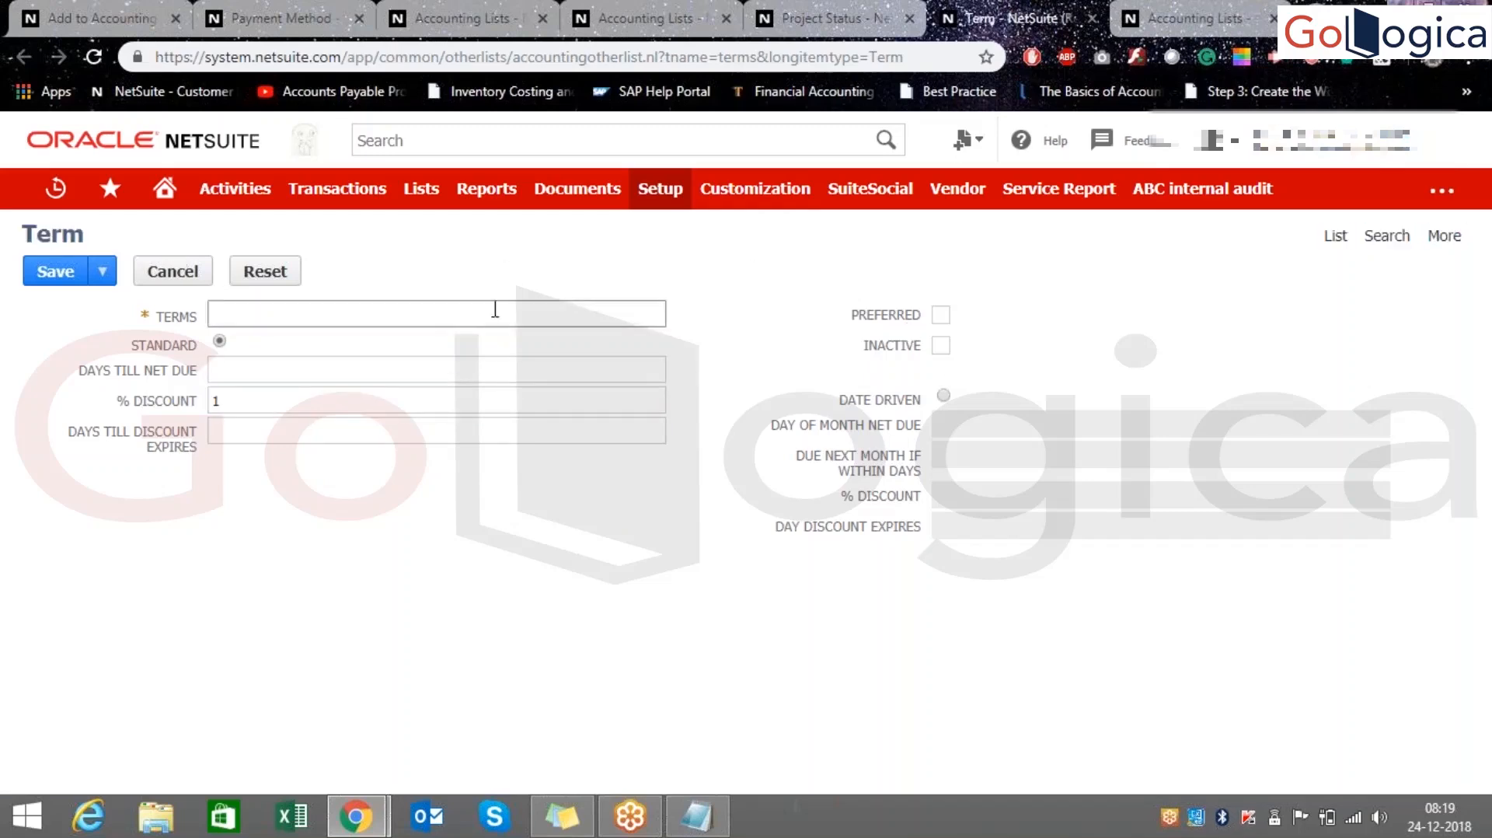
left_click(941, 315)
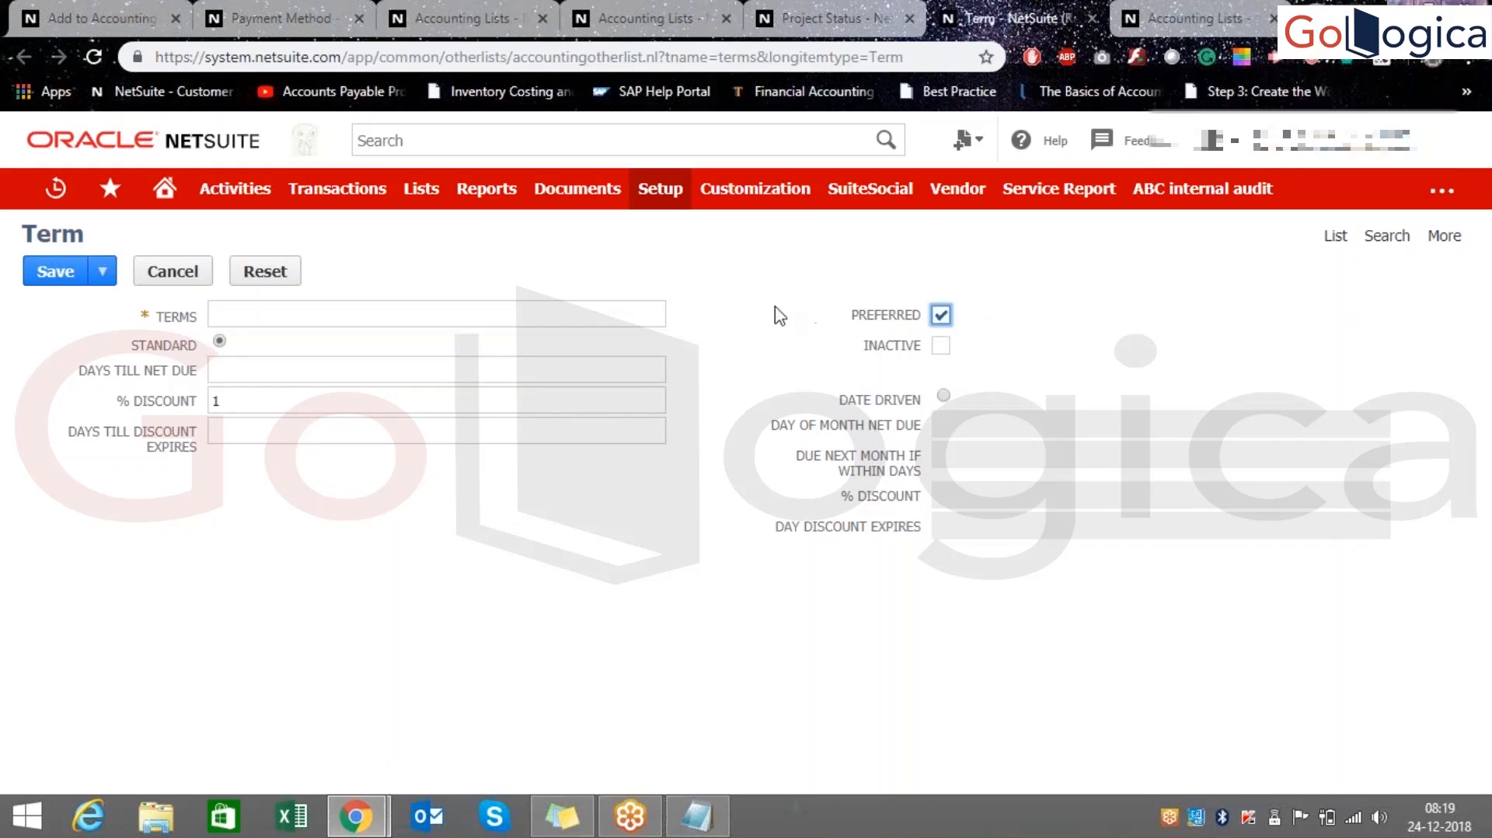
left_click_drag(800, 307, 1012, 327)
left_click(1011, 317)
- Go over the Term entries in the accounting lists again, and return to the Add to Accounting Lists page to review its list types
left_click(1337, 237)
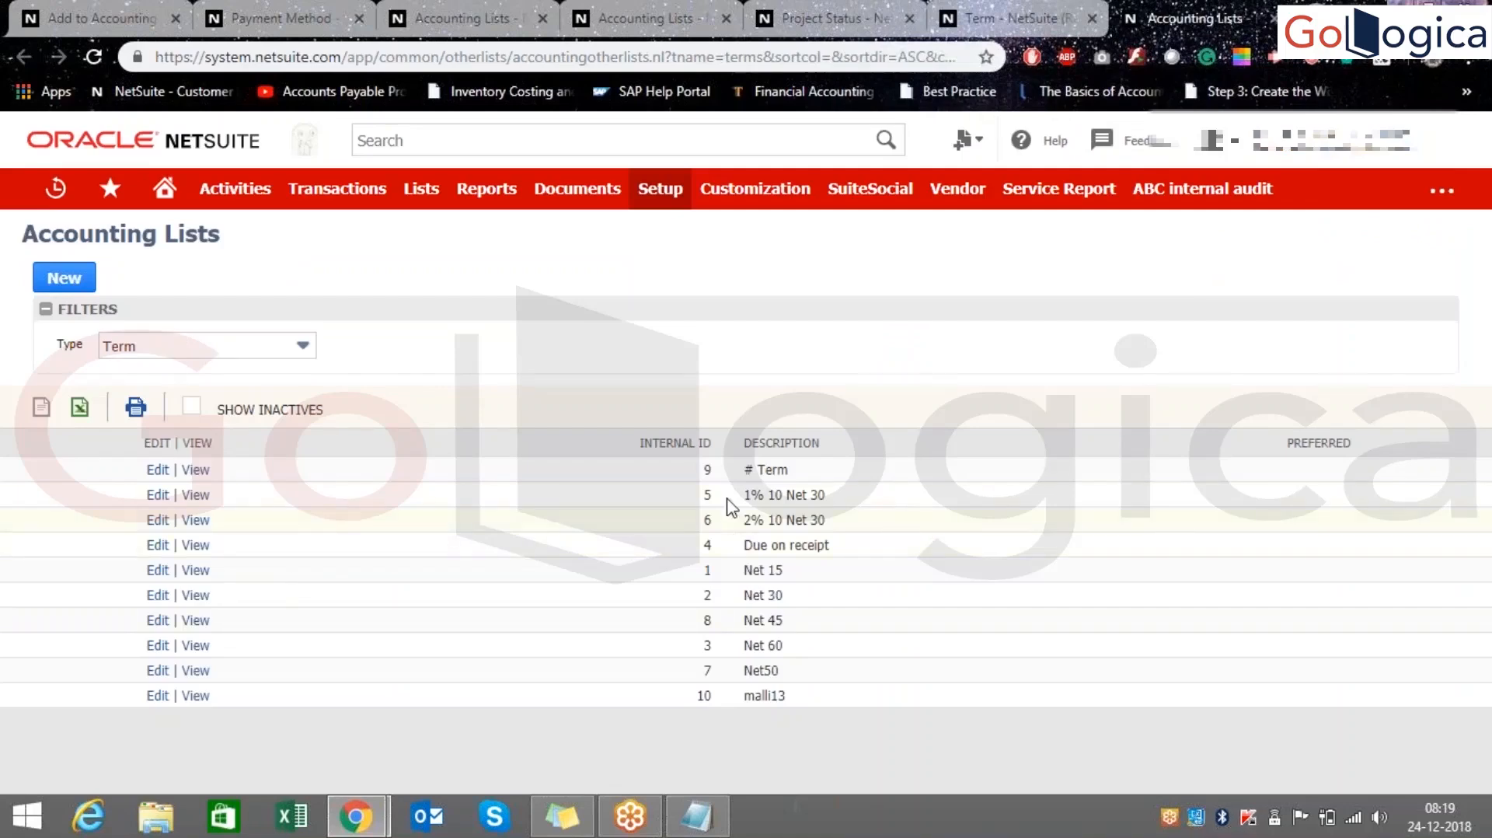
left_click_drag(694, 469, 845, 674)
left_click(812, 325)
left_click(44, 4)
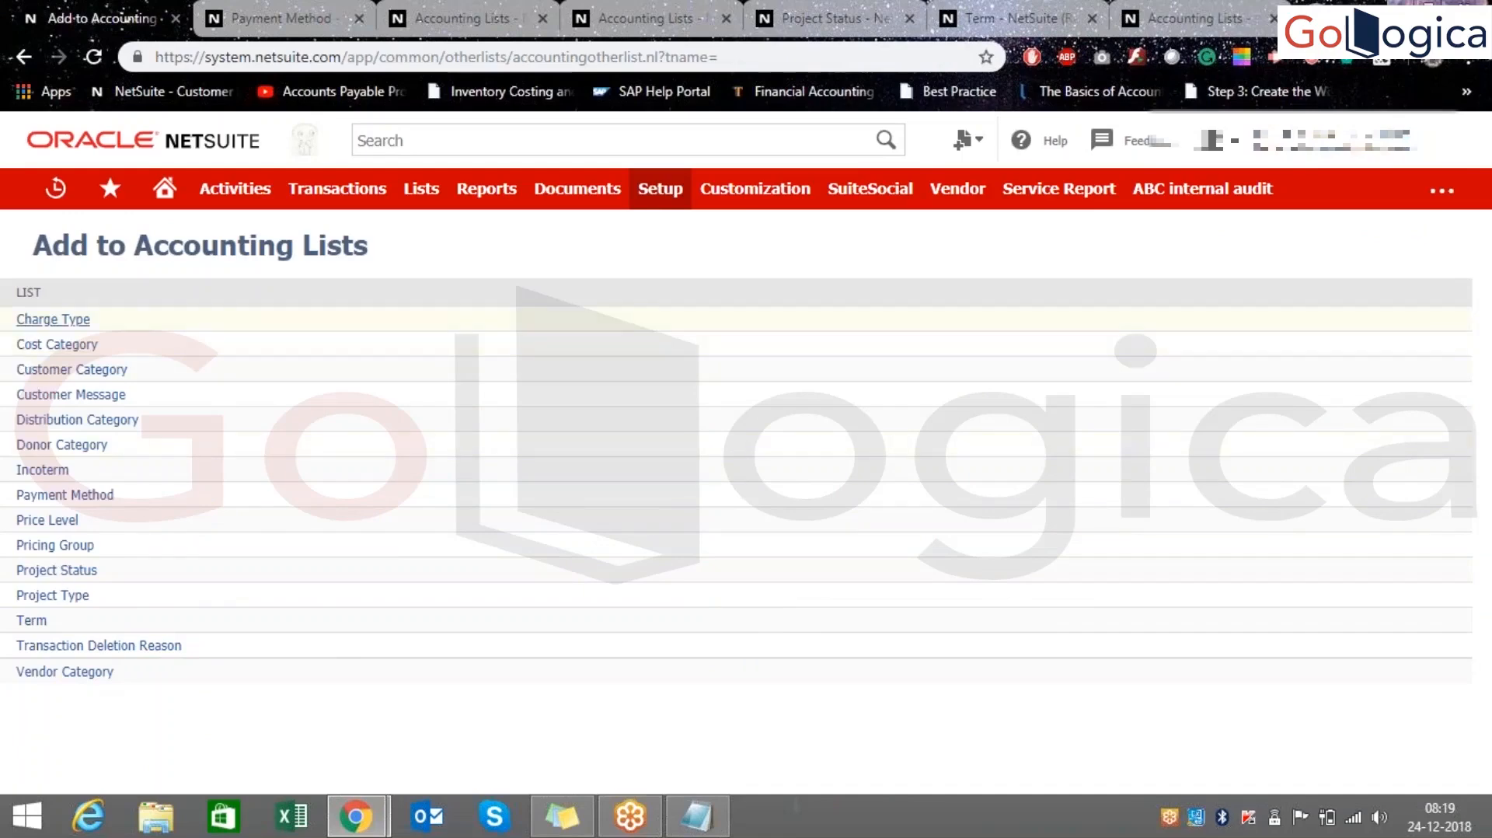
left_click_drag(8, 320, 180, 686)
left_click_drag(130, 249, 359, 246)
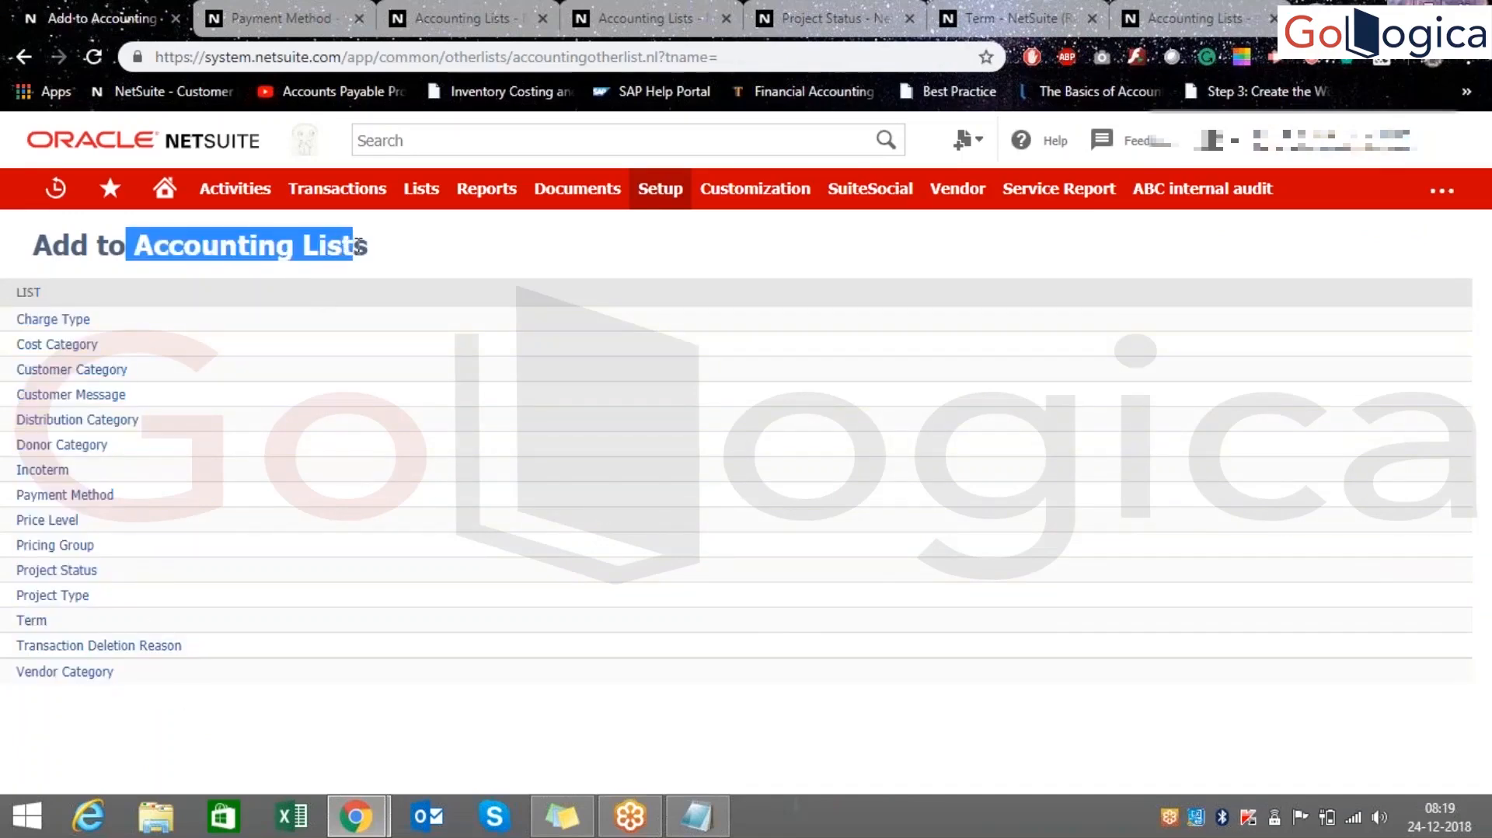
left_click(392, 255)
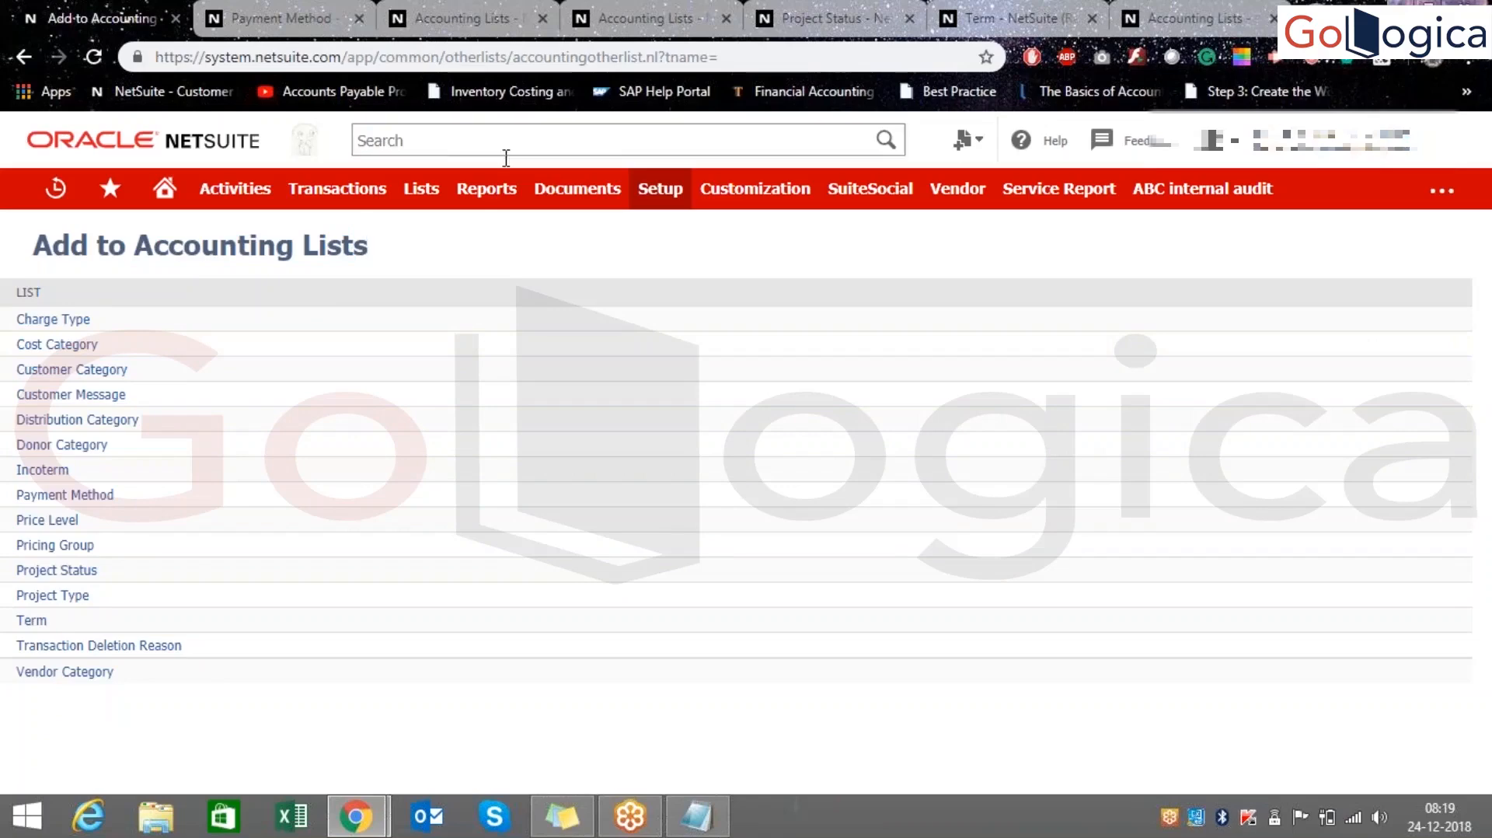
- Open the Expense Categories list from the accounting setup and close all the other browser tabs, discarding their unsaved forms
mouse_move(657, 204)
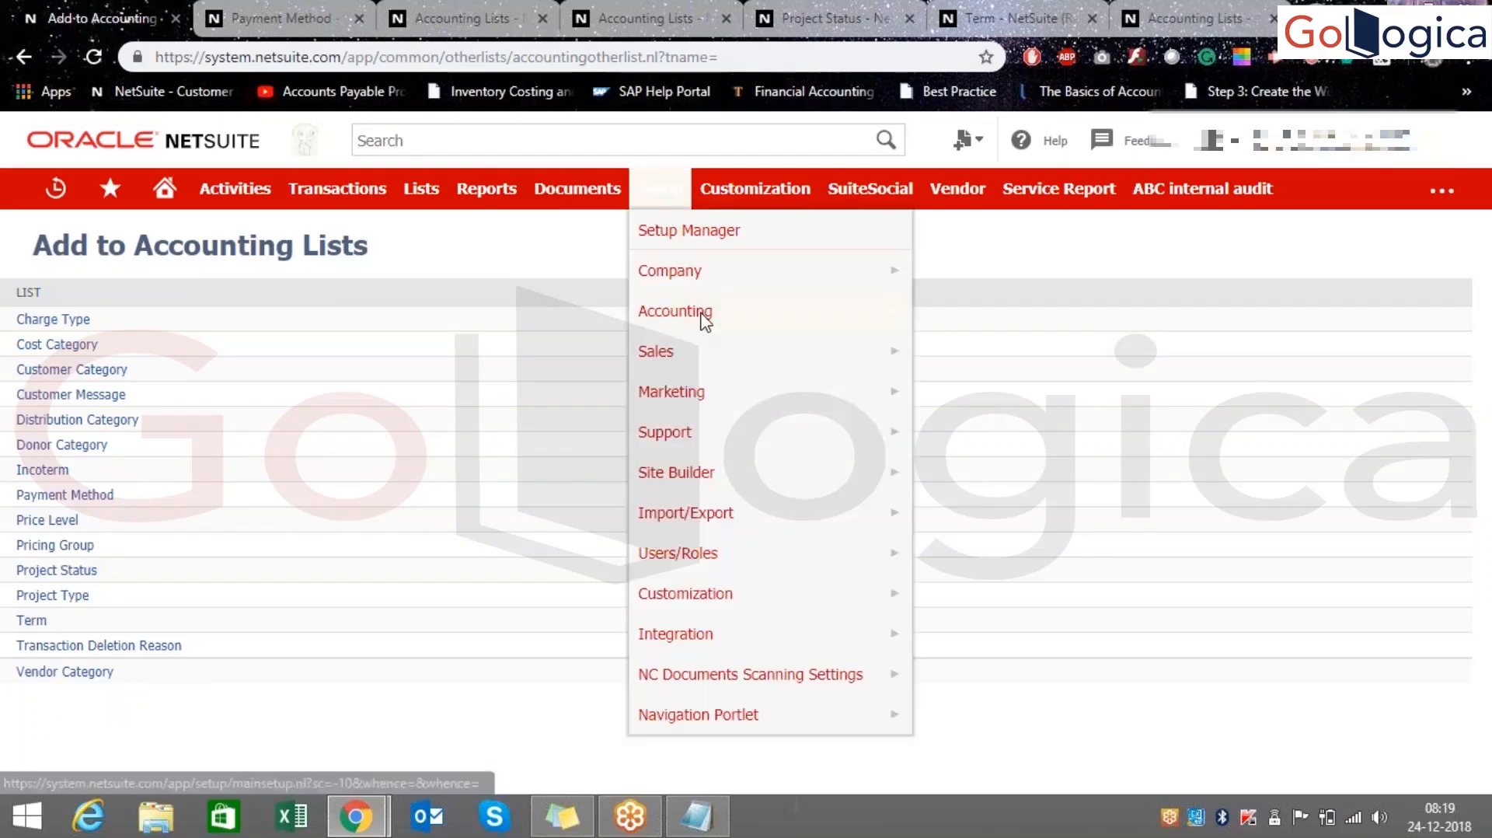
mouse_move(699, 315)
mouse_move(949, 313)
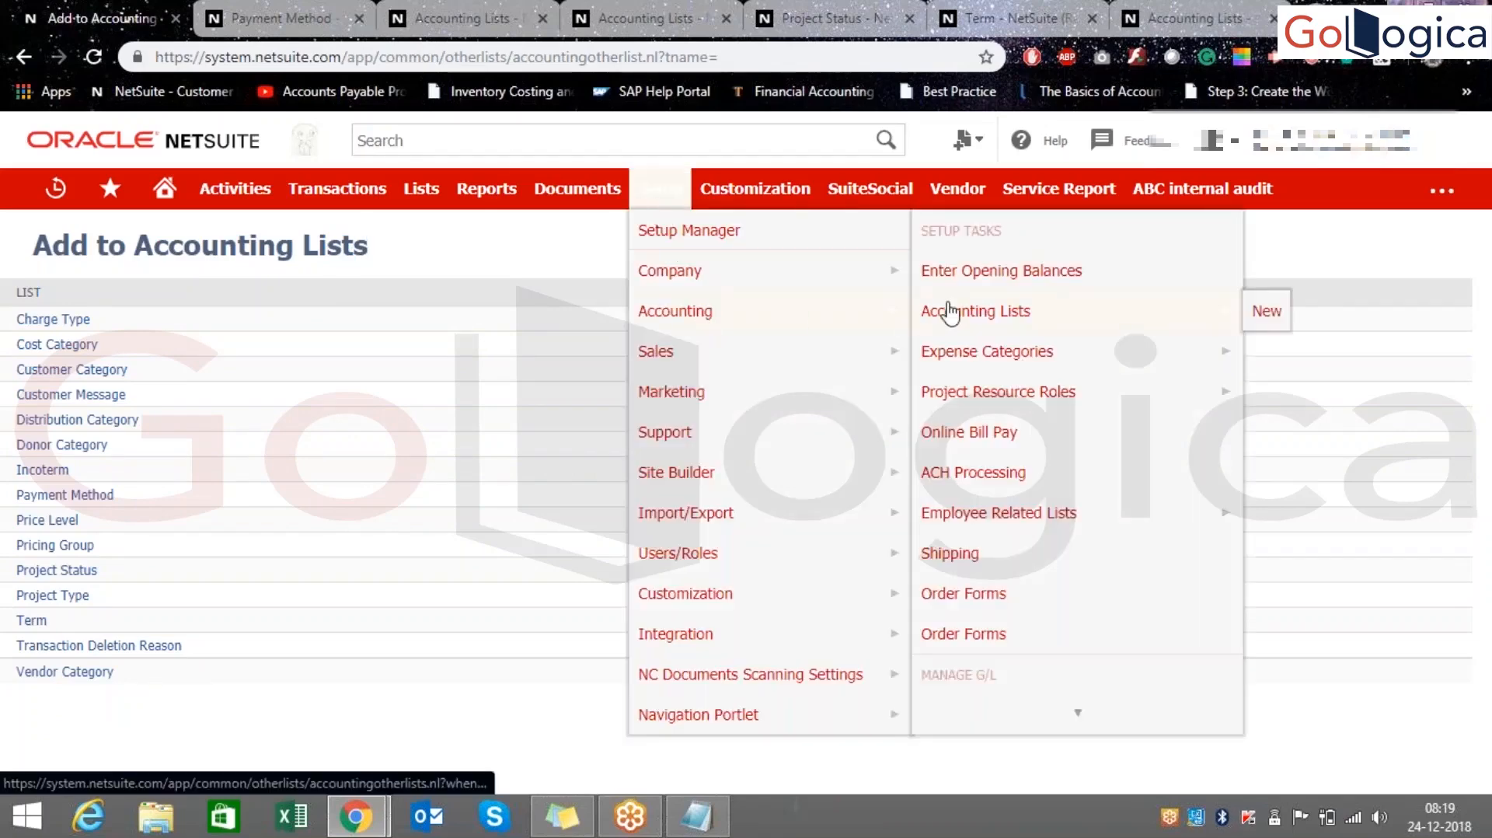
left_click(968, 356)
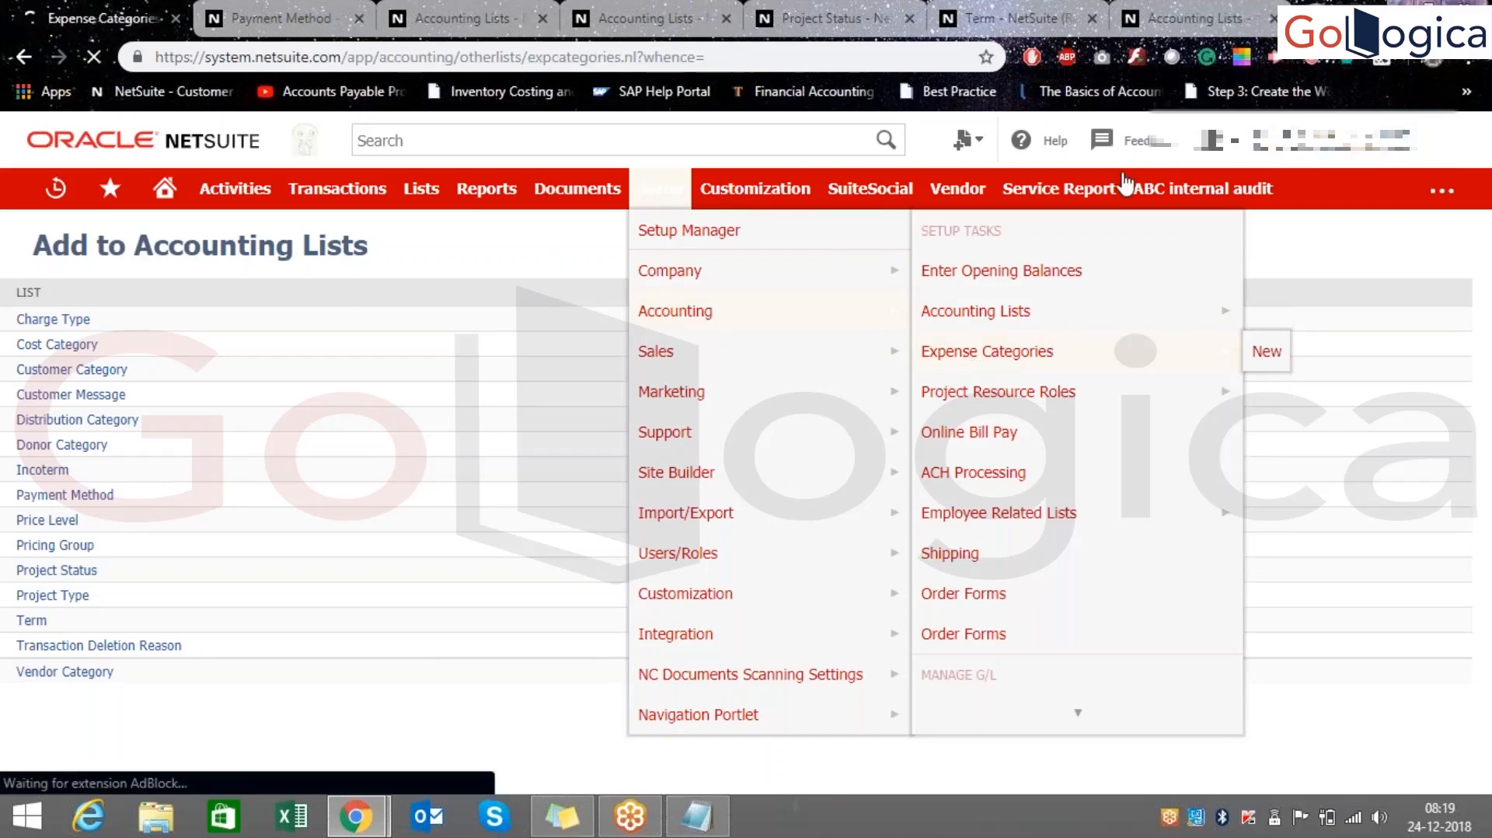
right_click(109, 16)
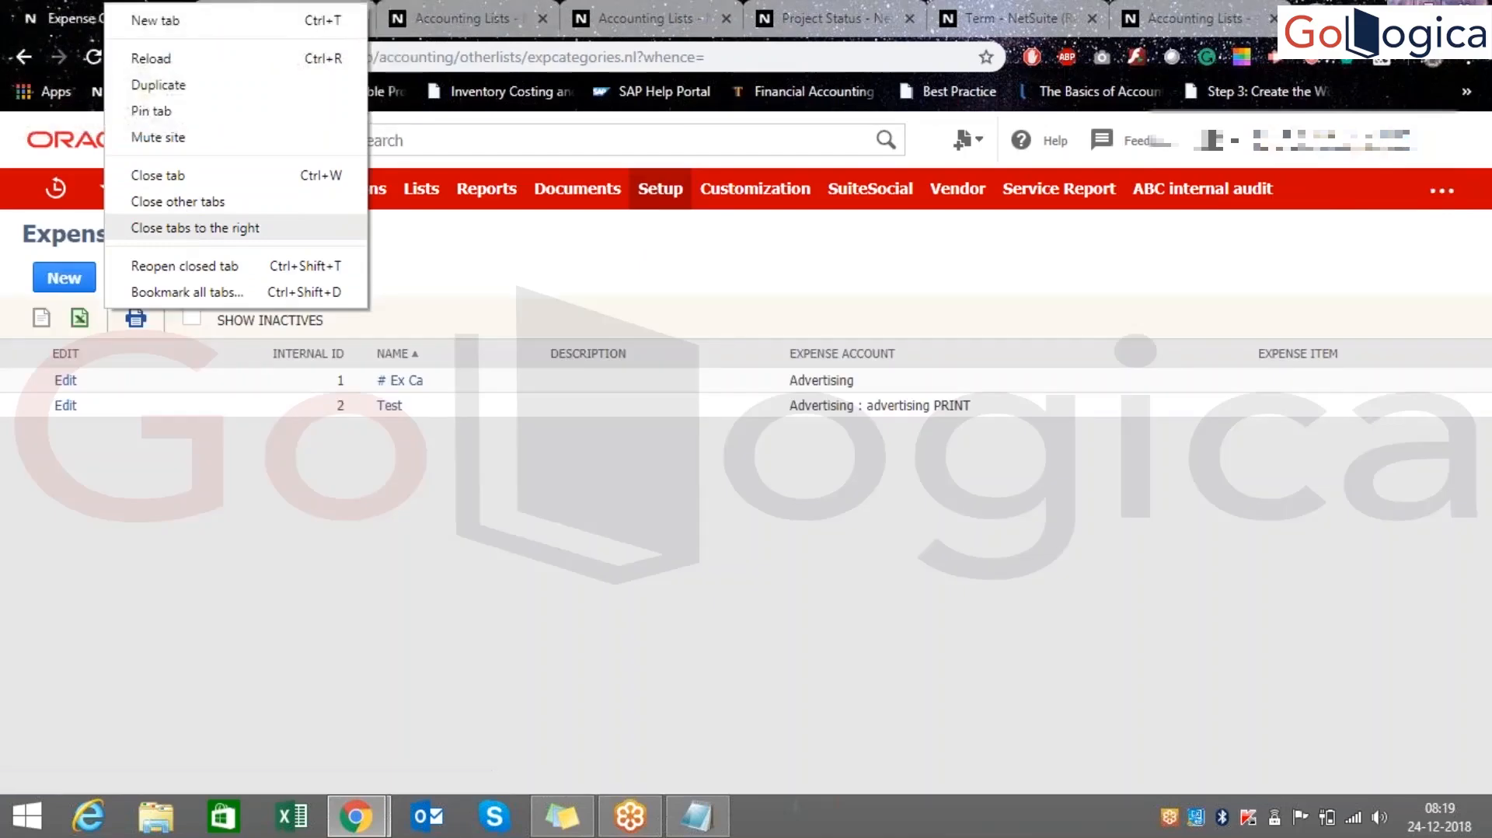
left_click(190, 227)
key("Return")
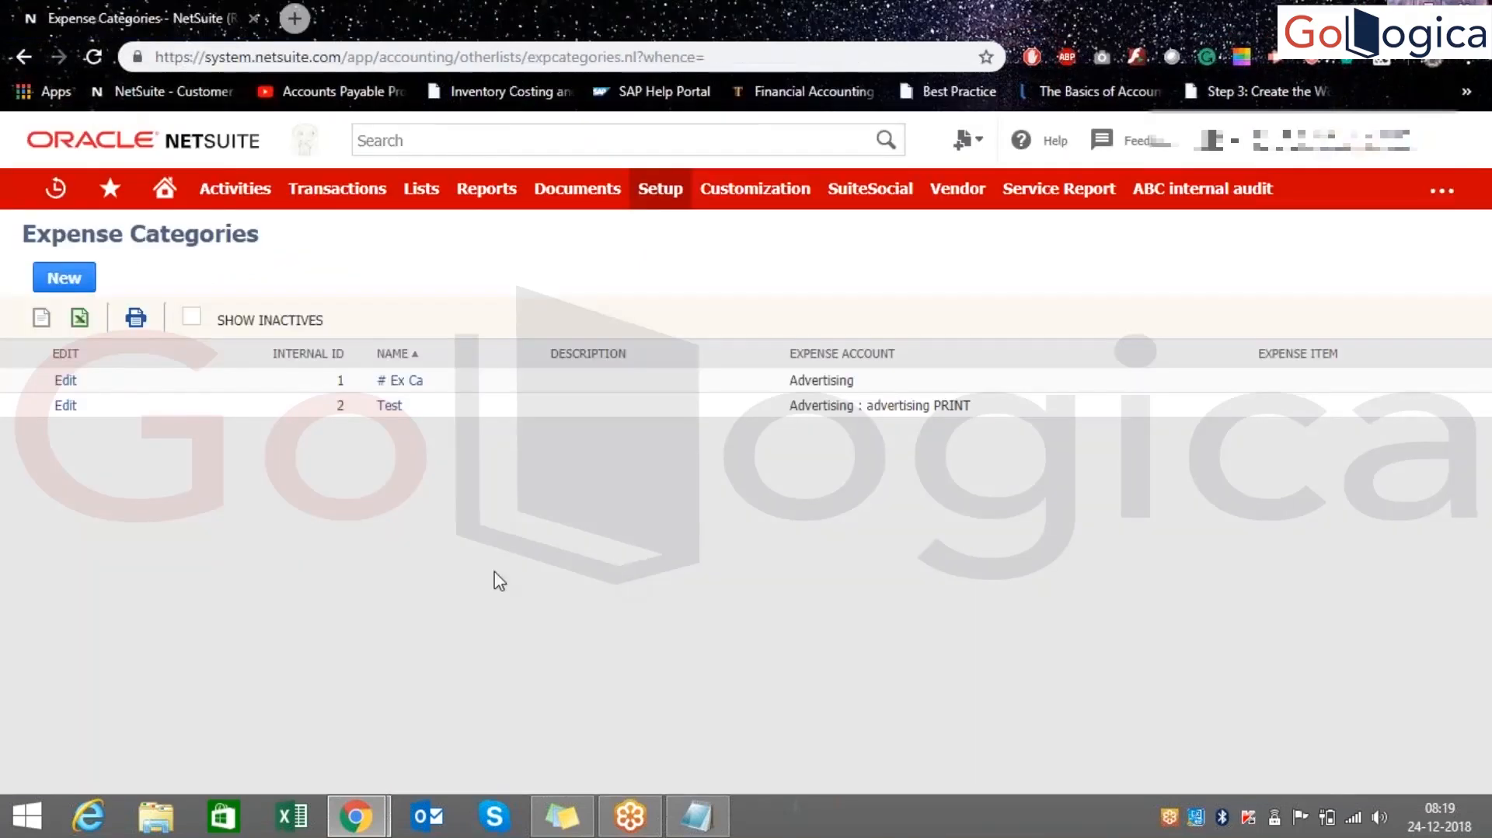
- Start a new expense category from the Expense Categories list
left_click_drag(32, 241, 237, 235)
left_click(268, 509)
left_click(95, 283)
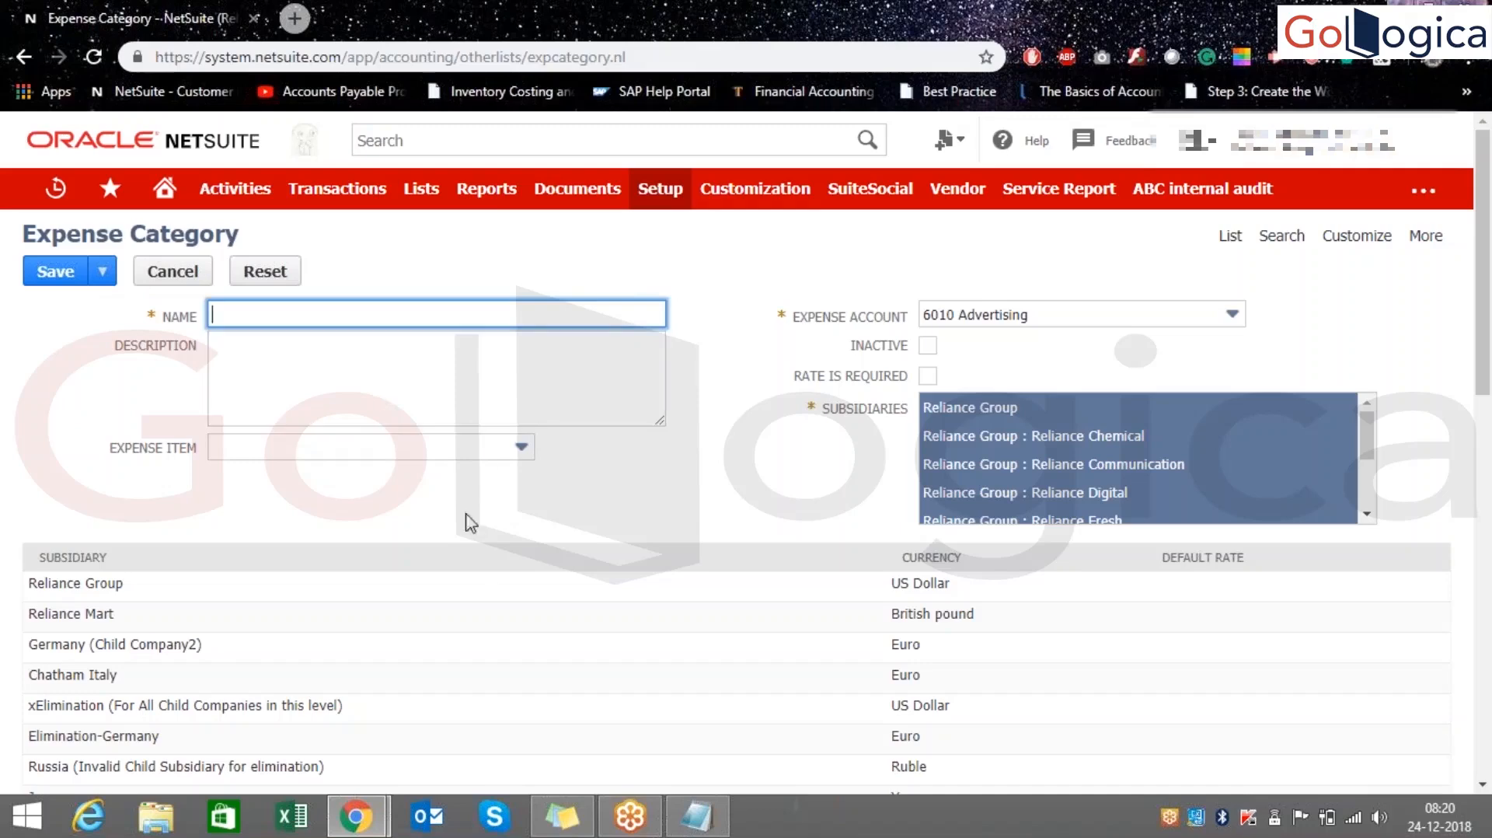
- Examine the Expense Item choices and the Subsidiaries list on the new Expense Category form
left_click(488, 447)
left_click(230, 512)
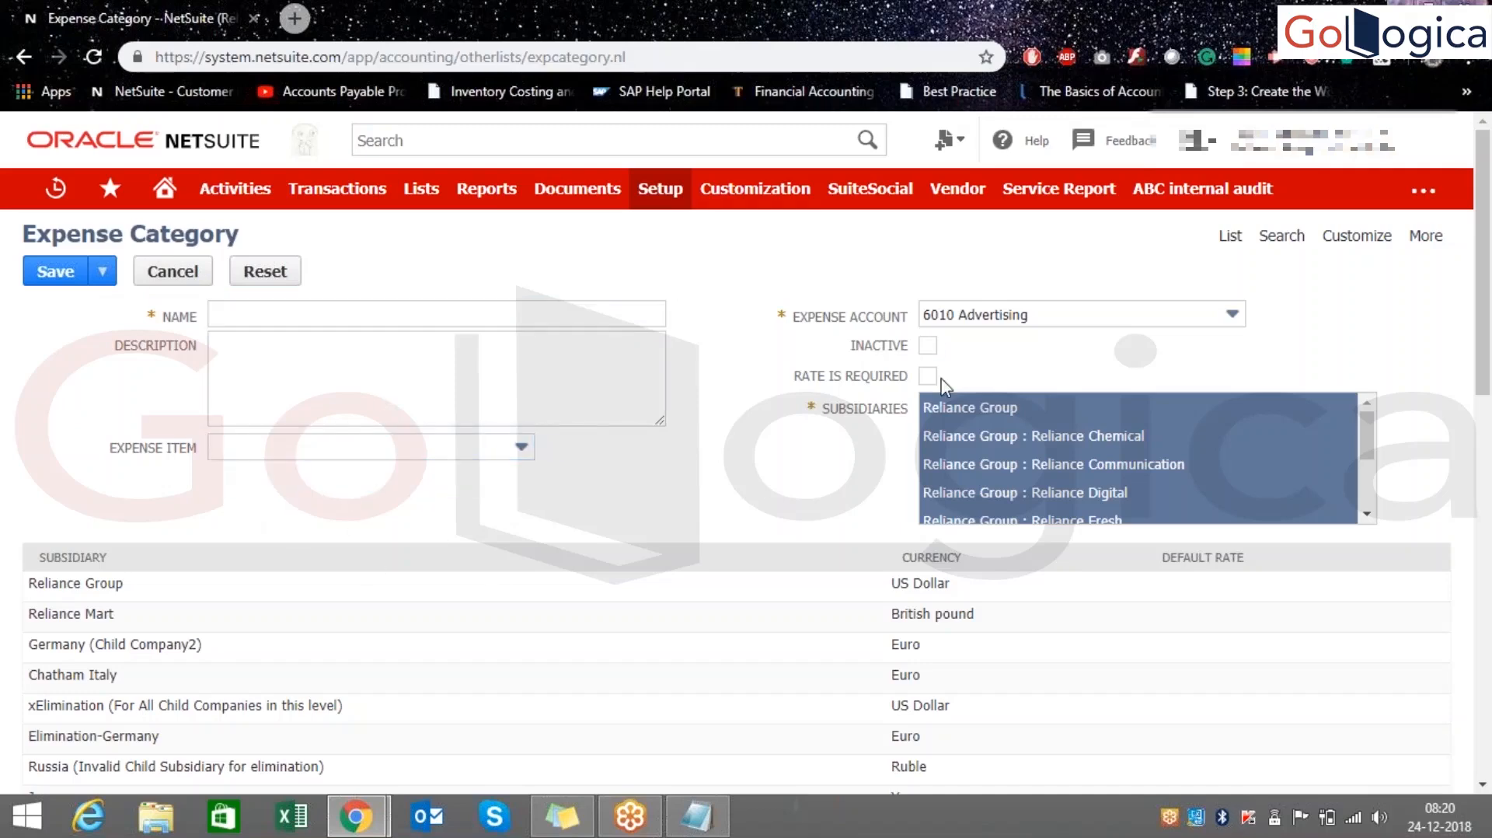
left_click(469, 448)
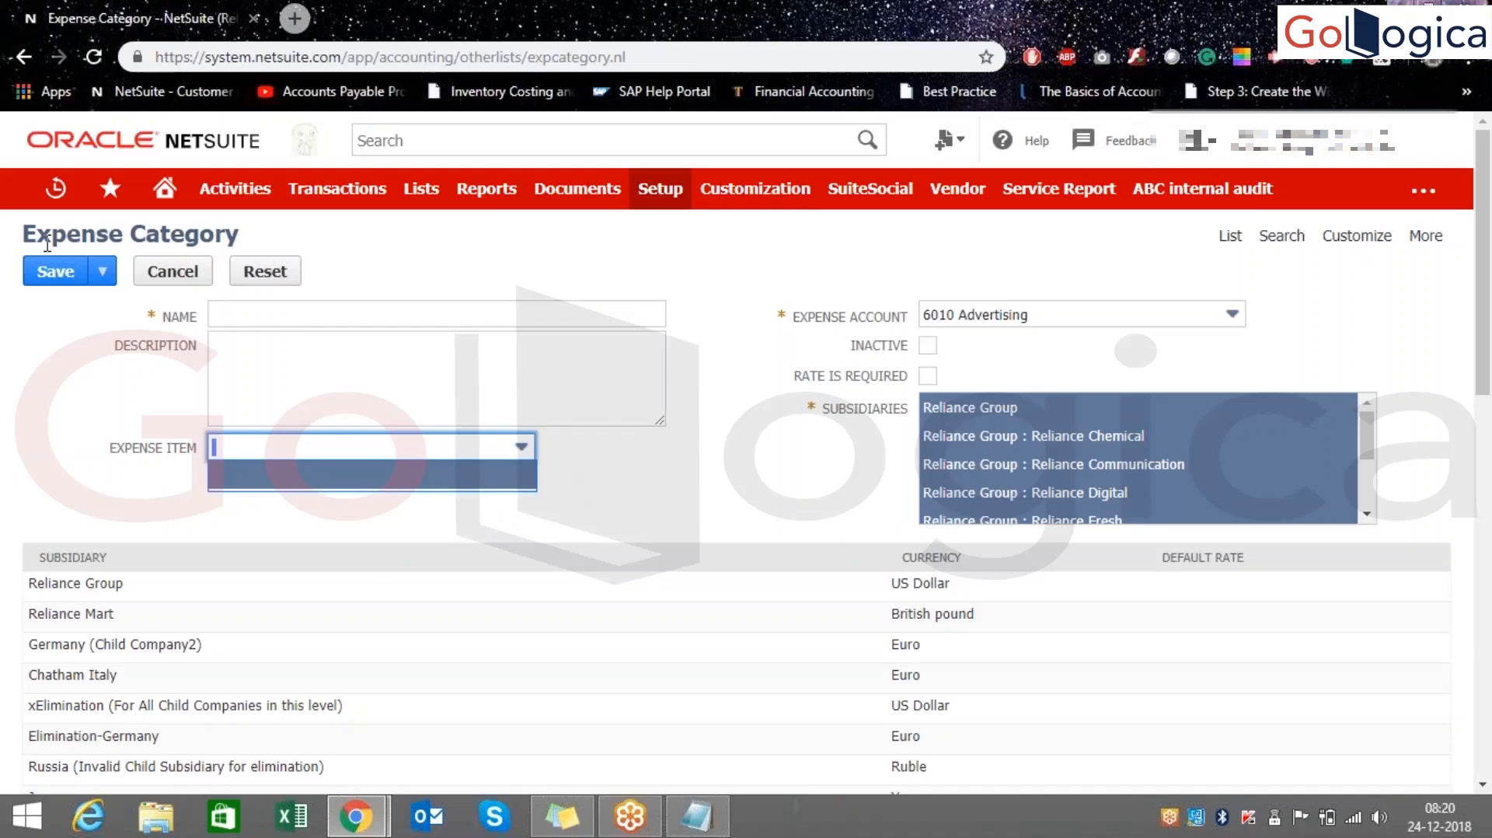
left_click(160, 471)
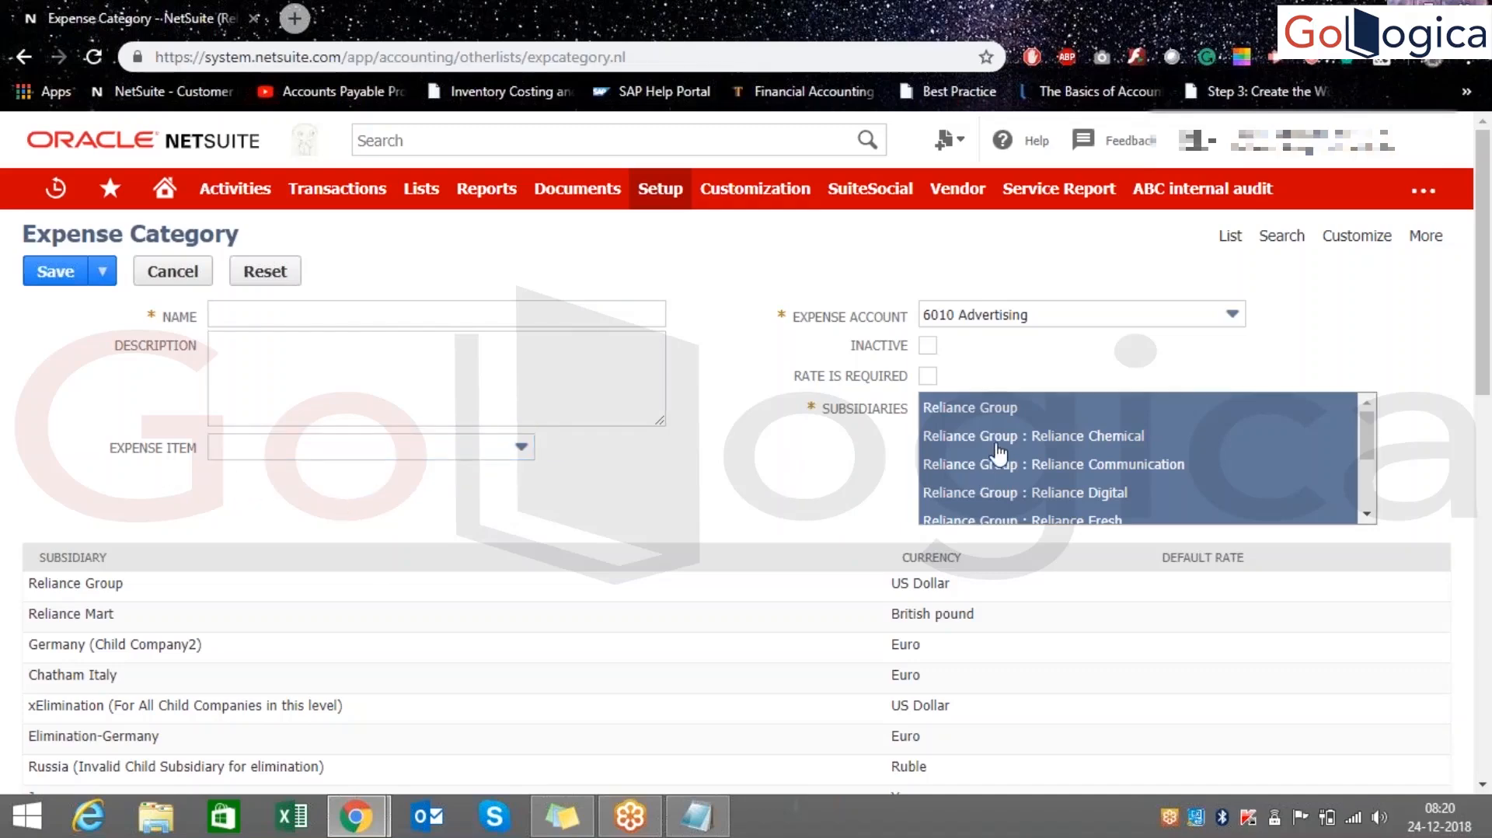
scroll(998, 454, "down", 1)
scroll(998, 453, "down", 3)
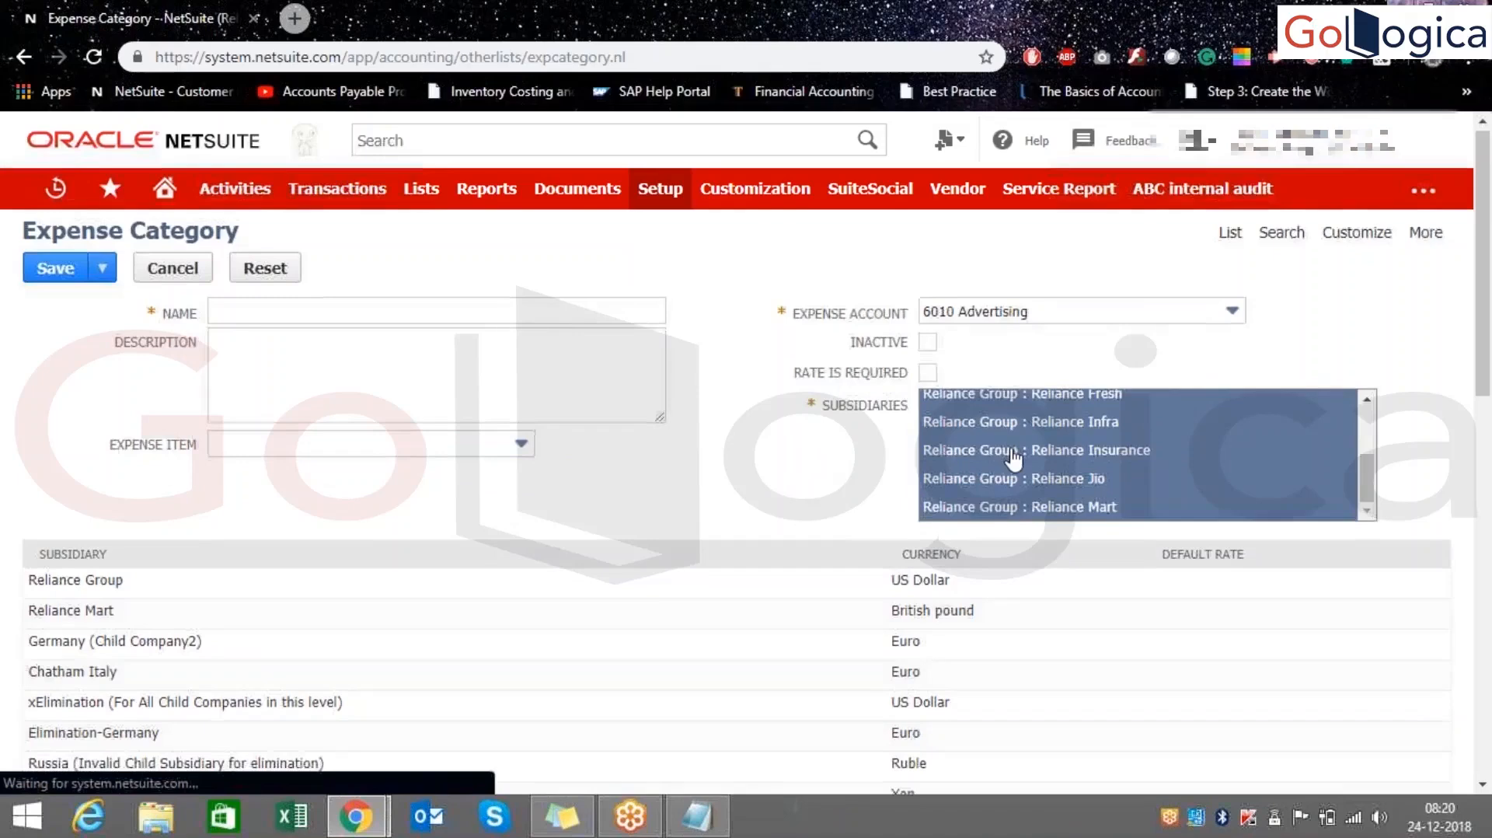
- Examine the Expense Account choices and the subsidiary currency table on the Expense Category form, and return to the Expense Categories list
scroll(998, 453, "up", 3)
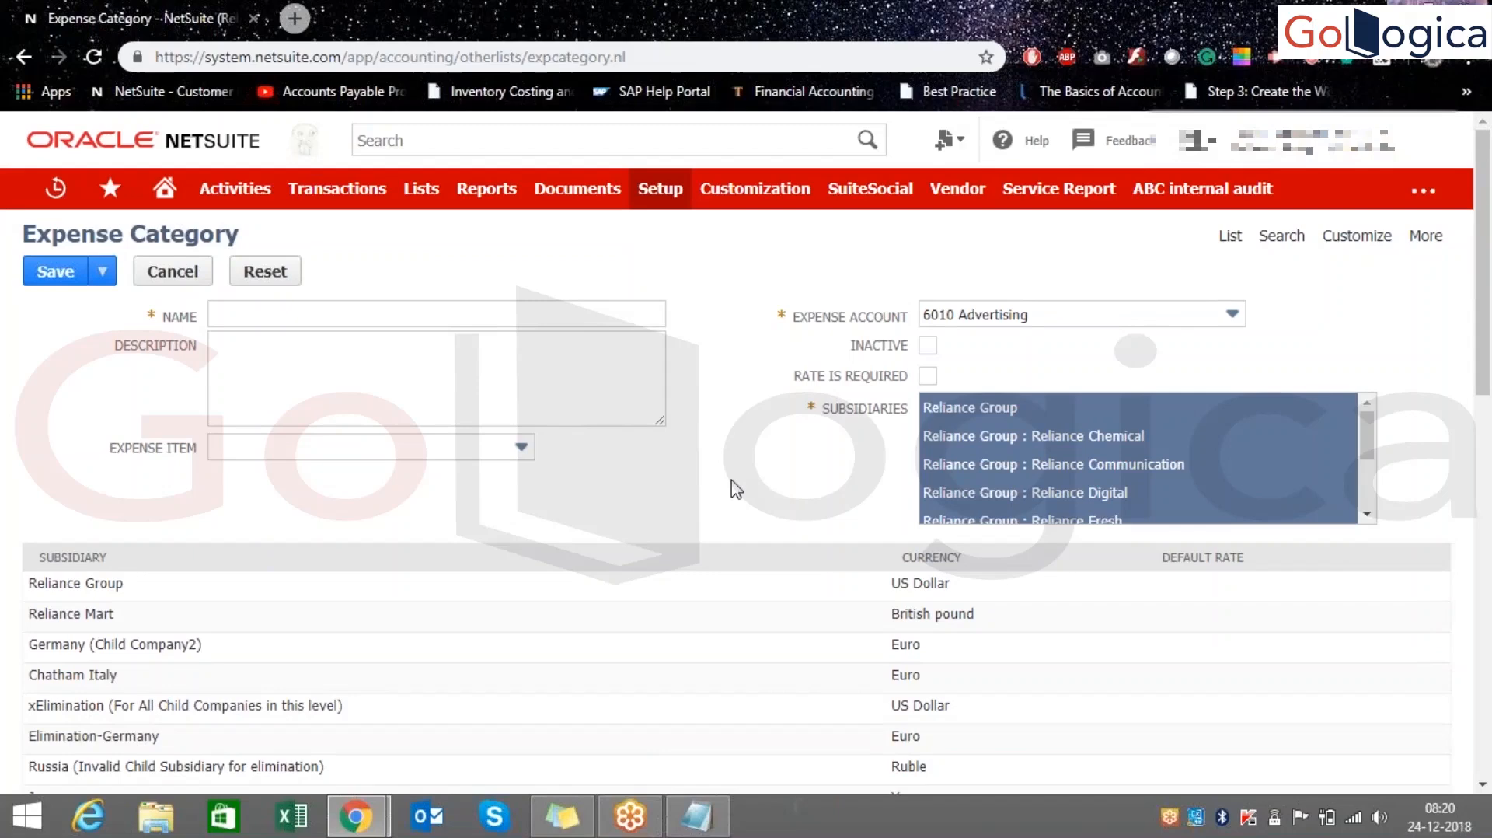
scroll(732, 488, "down", 2)
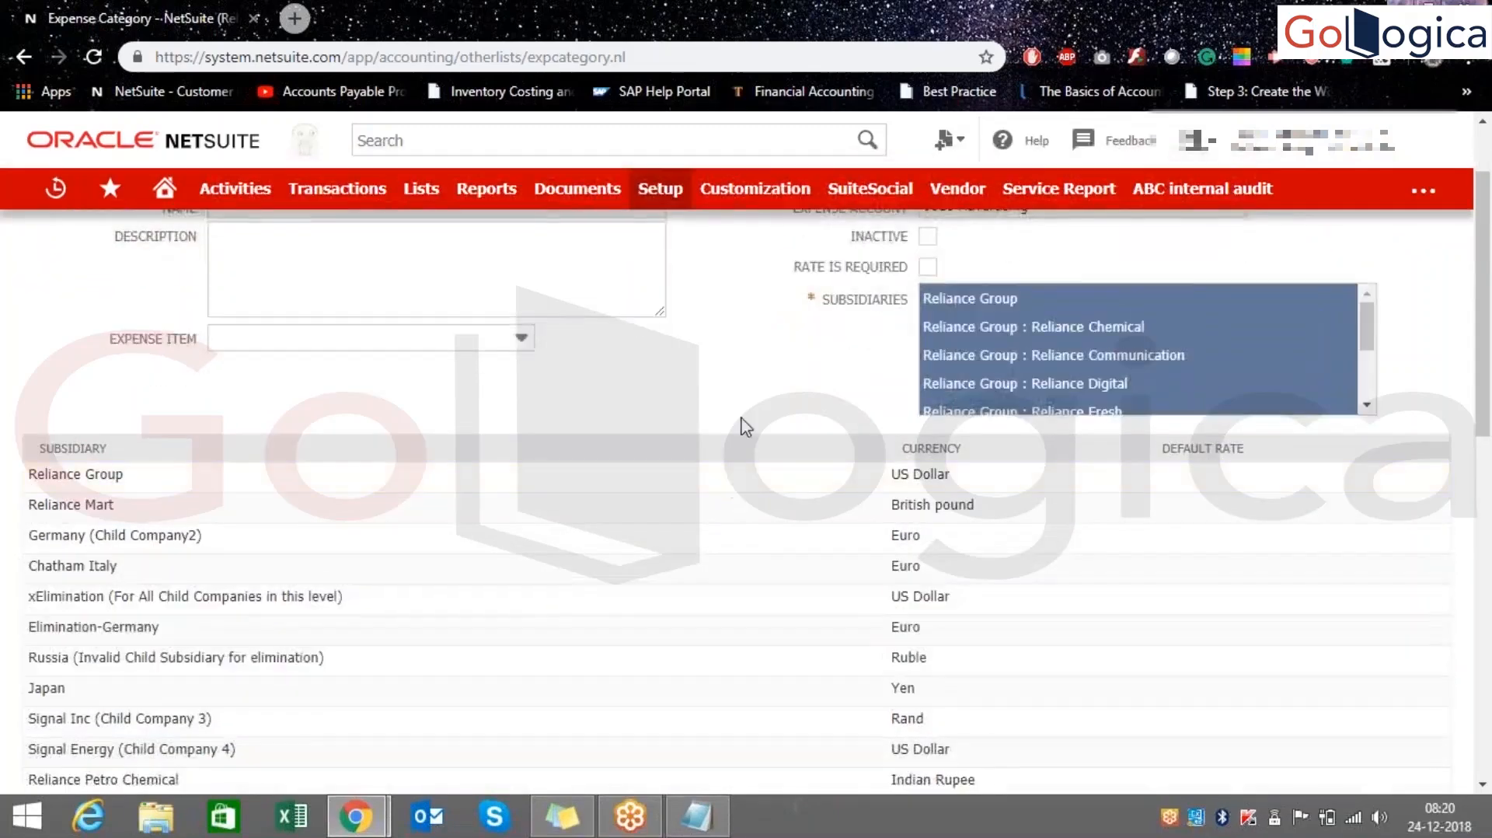
scroll(739, 422, "up", 2)
left_click(1022, 315)
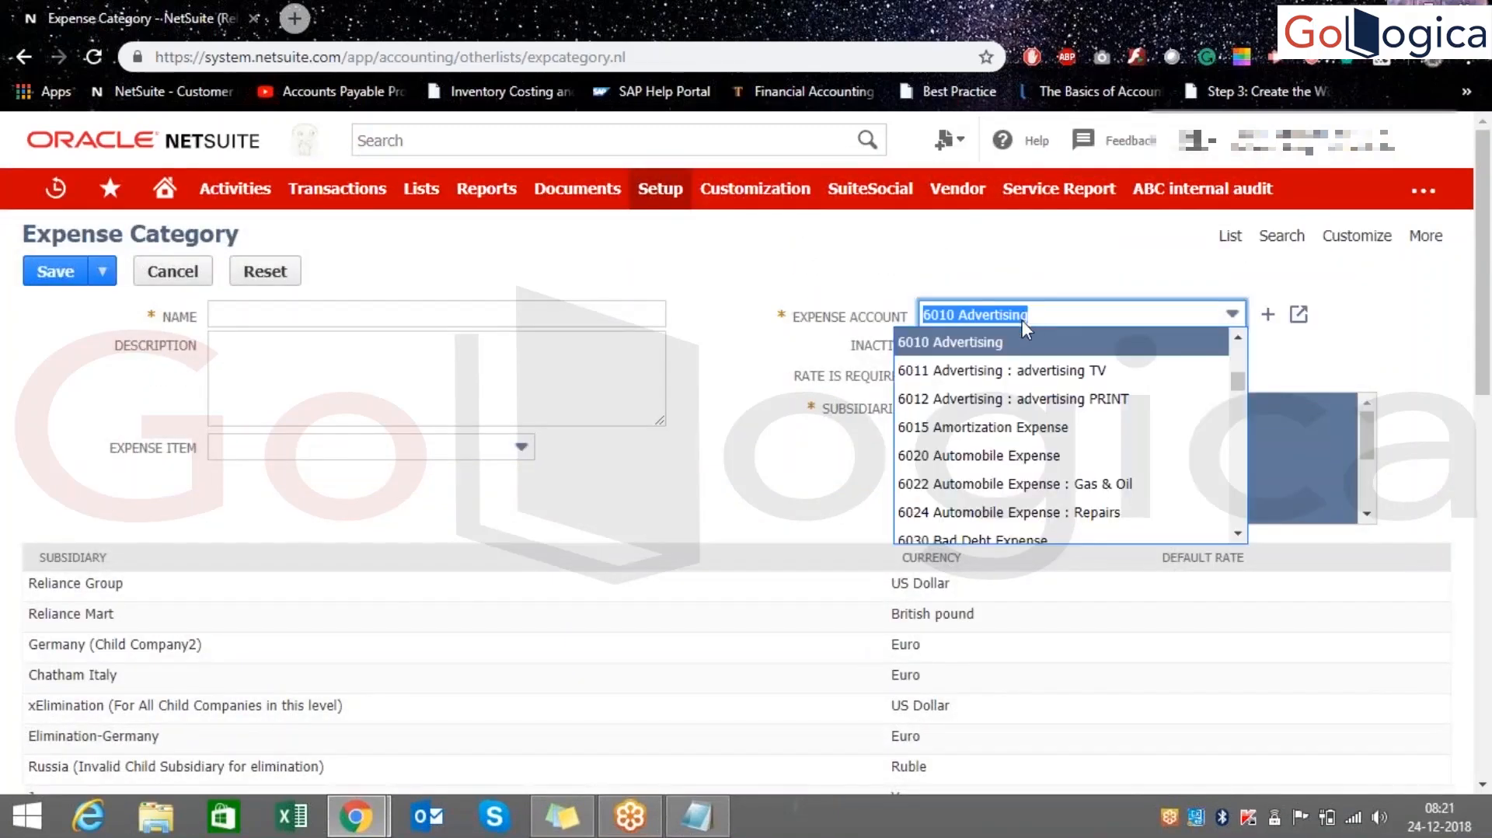
left_click(859, 450)
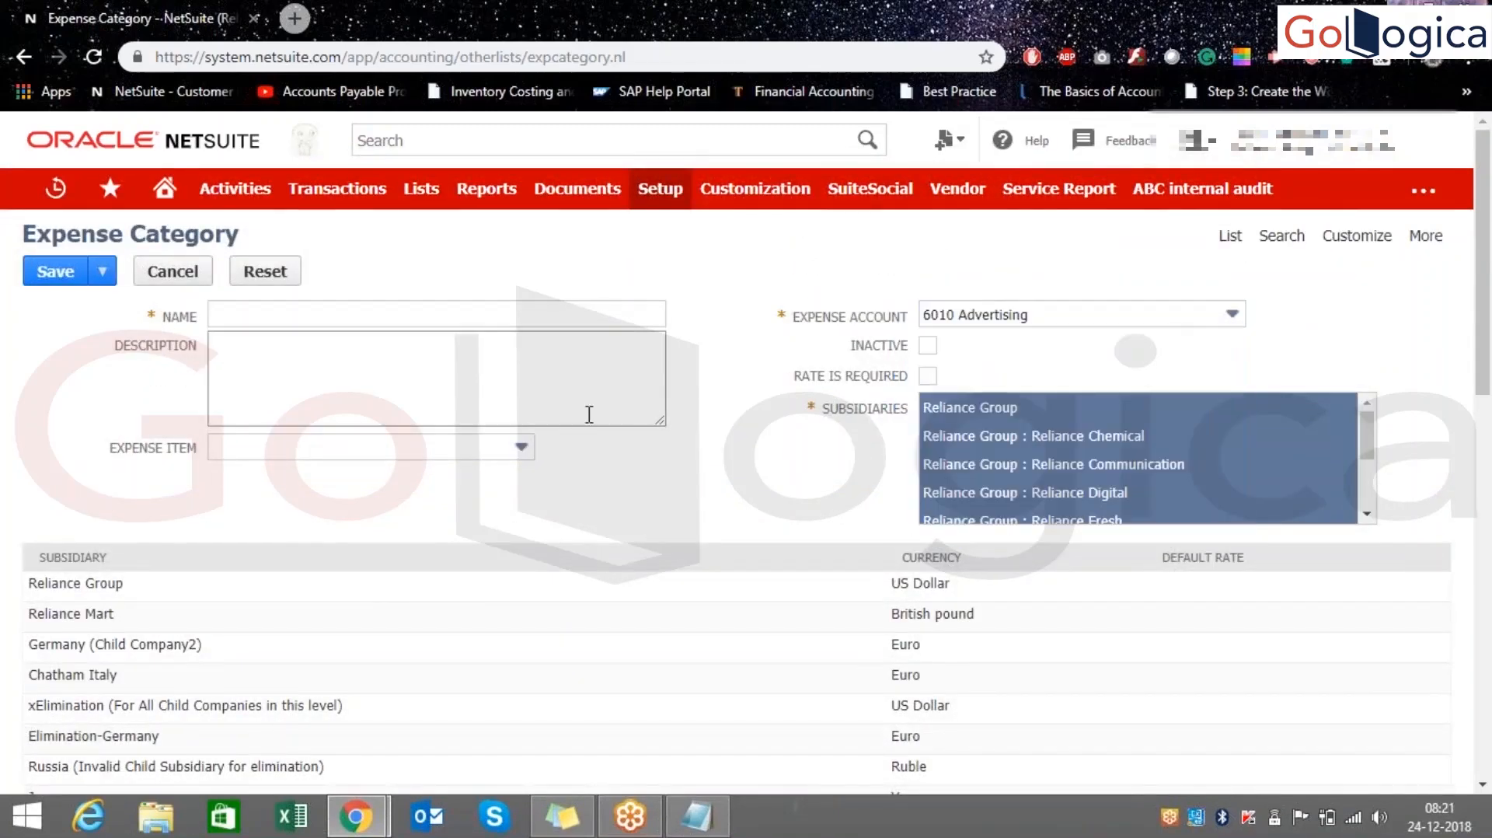
scroll(590, 416, "down", 4)
scroll(892, 598, "down", 7)
scroll(892, 602, "up", 7)
scroll(891, 602, "up", 4)
left_click(1225, 238)
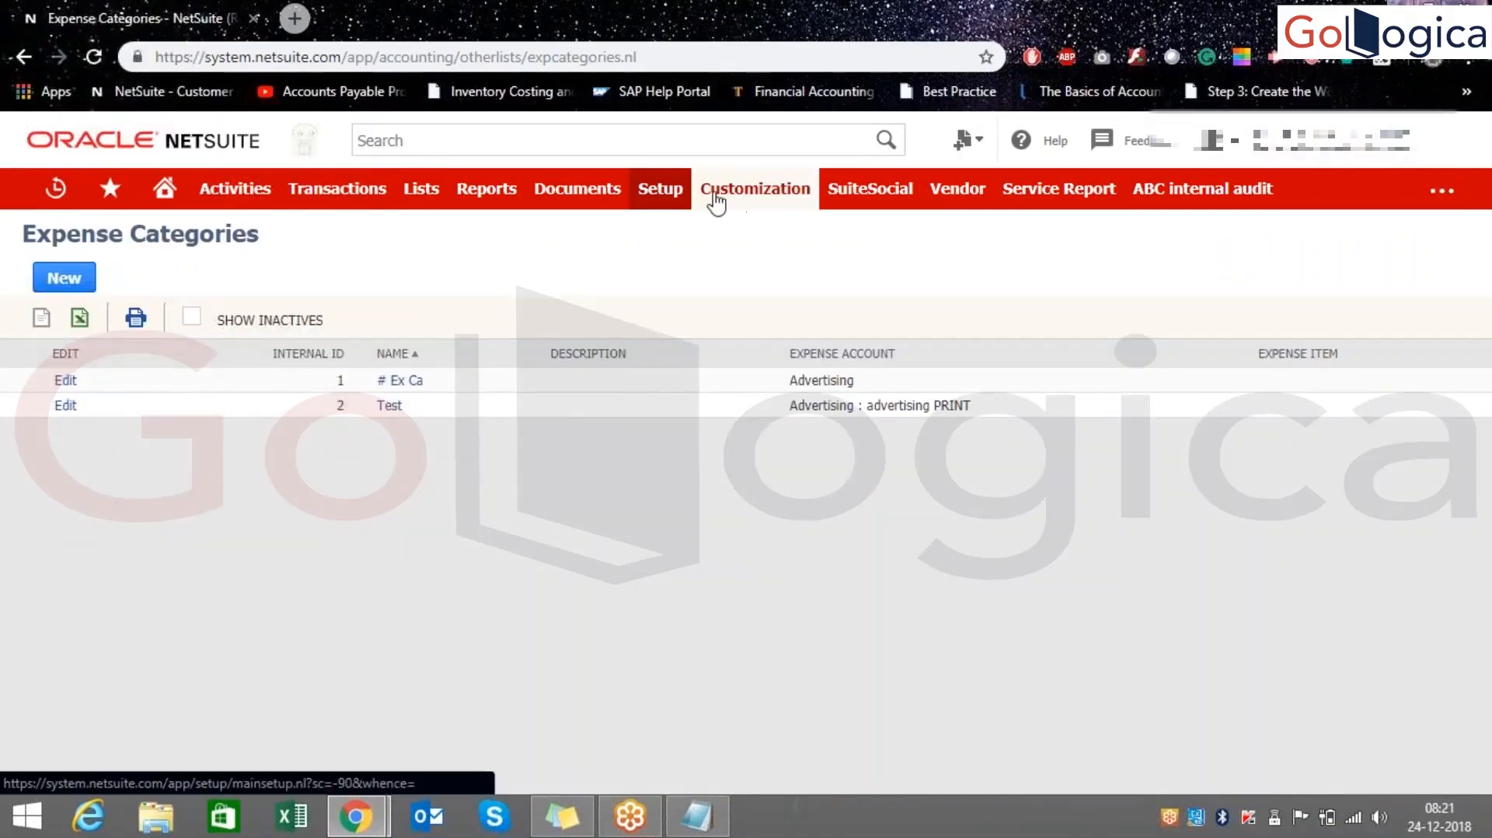
- Open the ACH Processing setup page from the accounting setup tasks
mouse_move(668, 194)
mouse_move(691, 327)
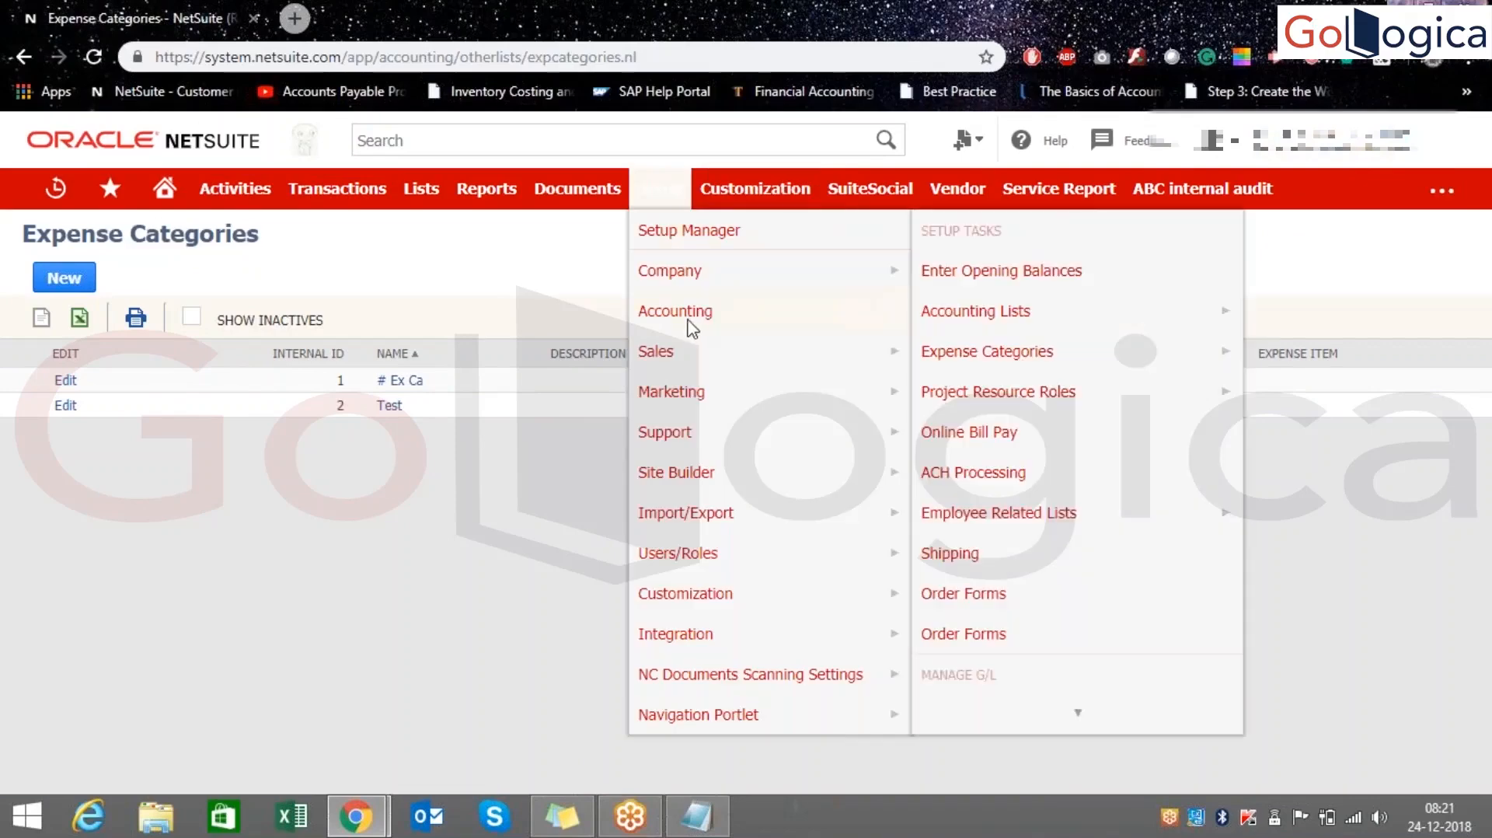
mouse_move(983, 330)
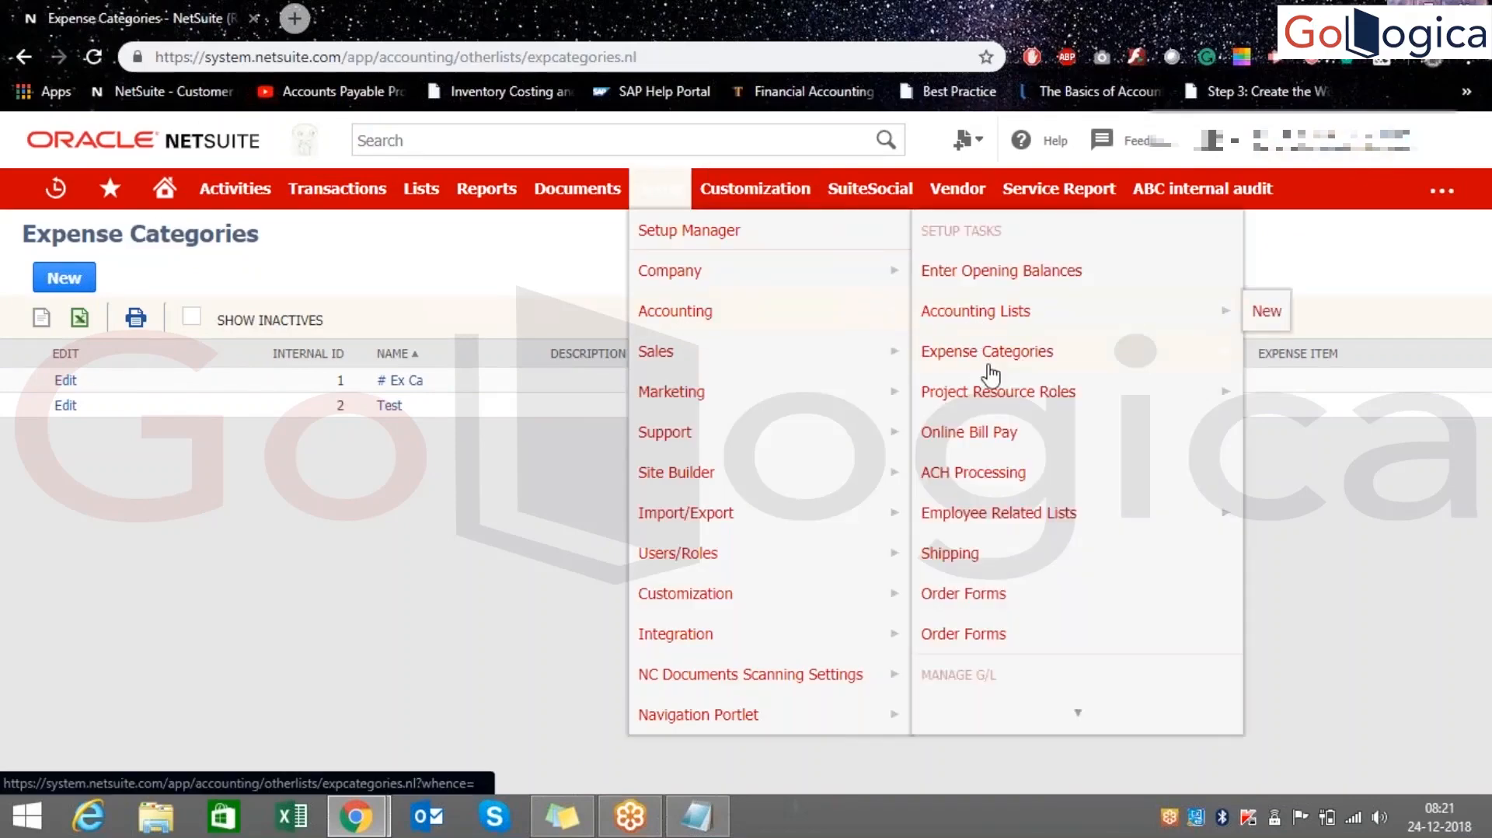
mouse_move(992, 398)
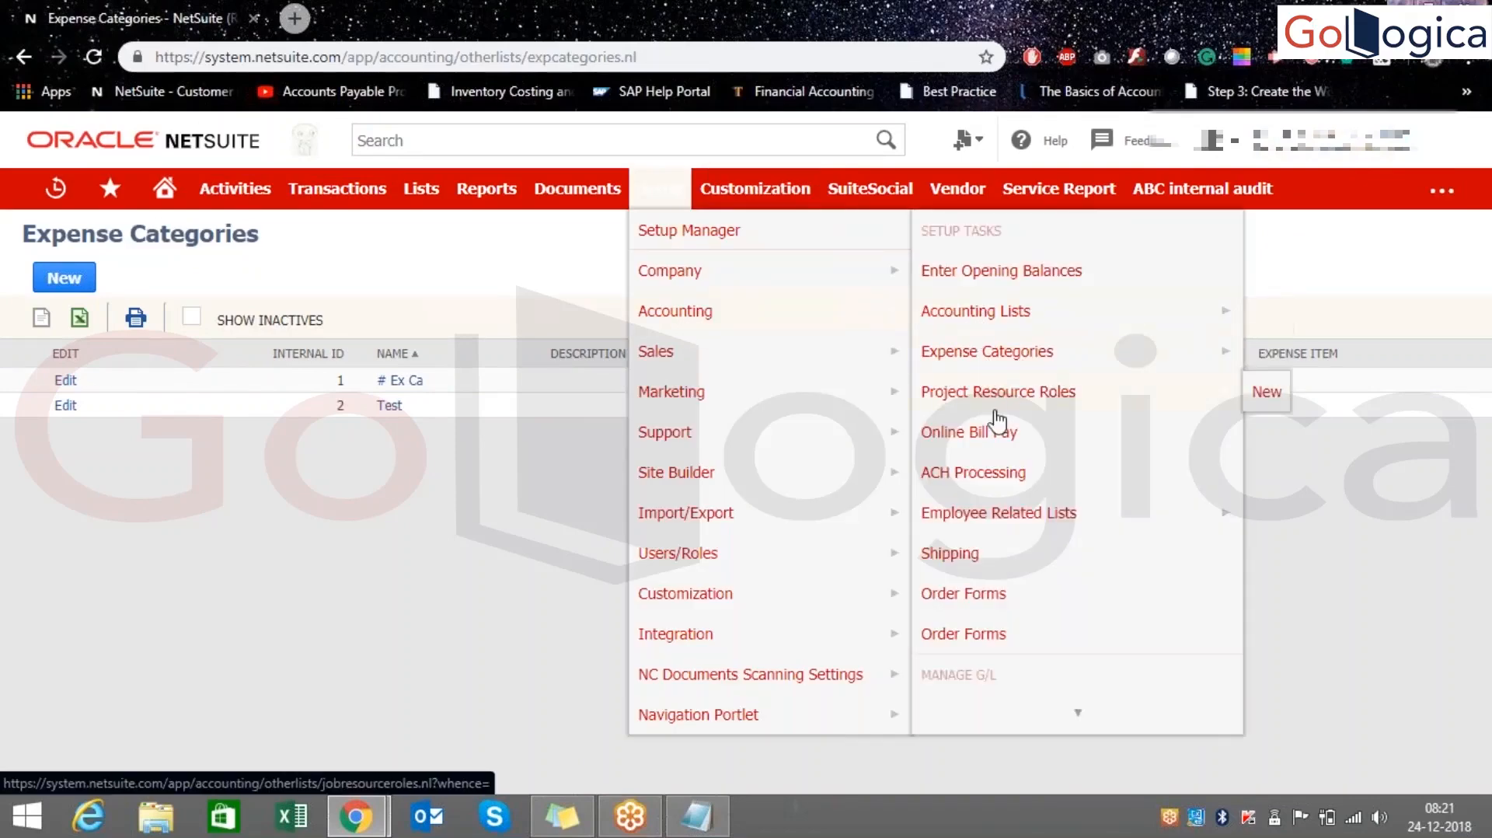
left_click(983, 476)
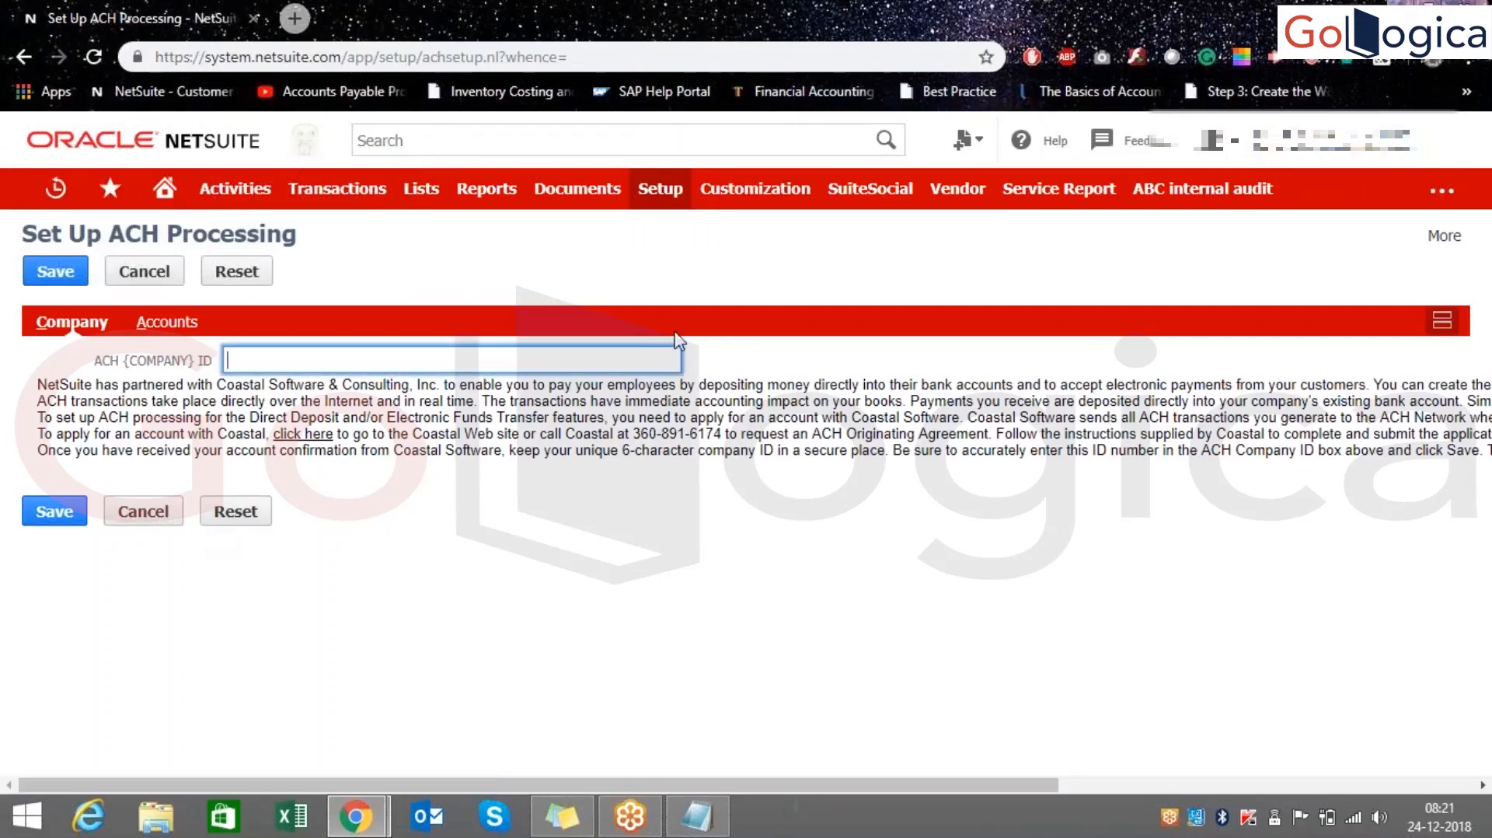
left_click_drag(115, 233, 352, 240)
left_click(356, 244)
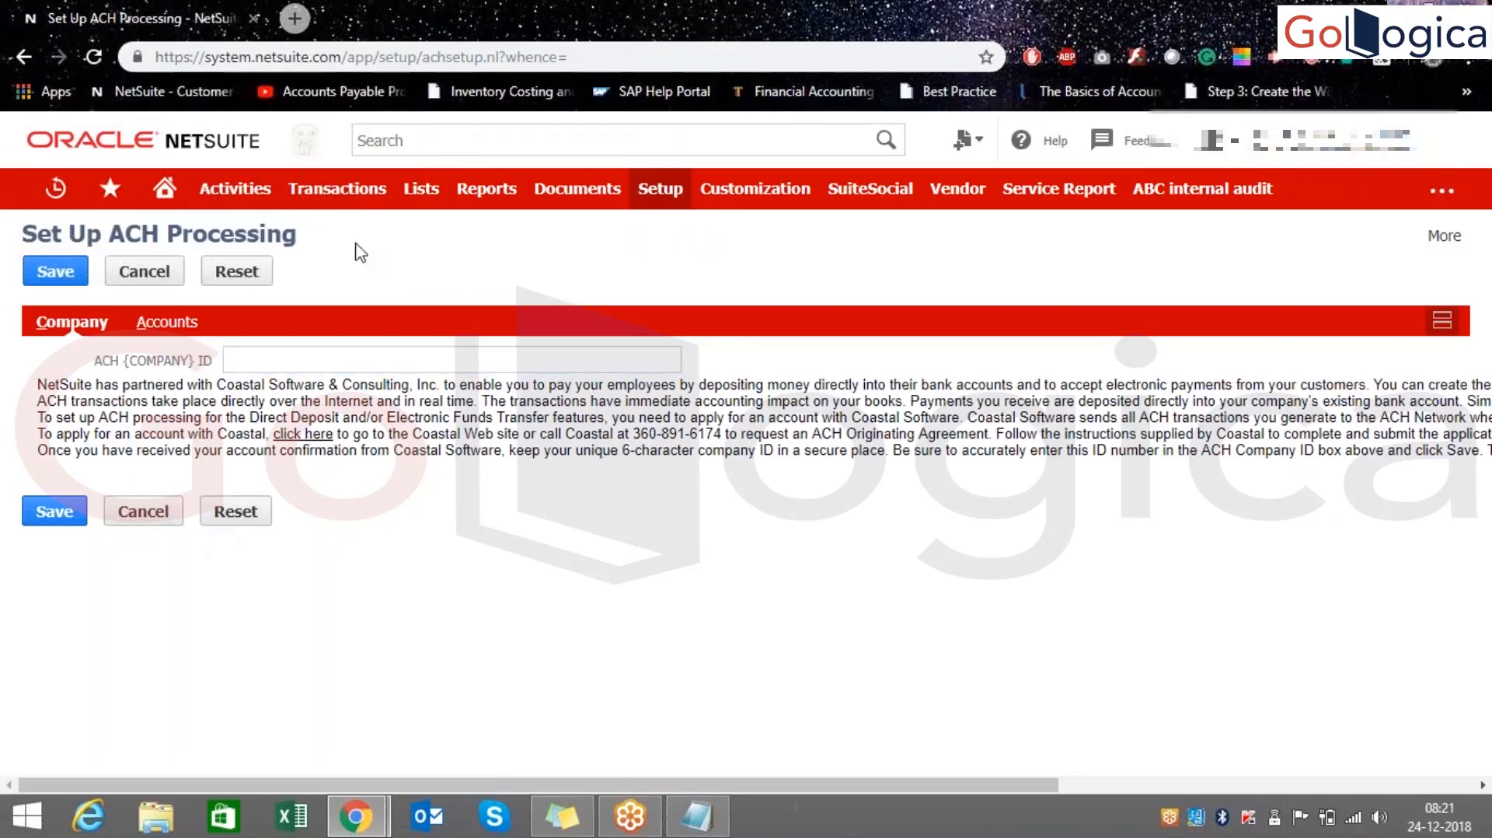
left_click(683, 690)
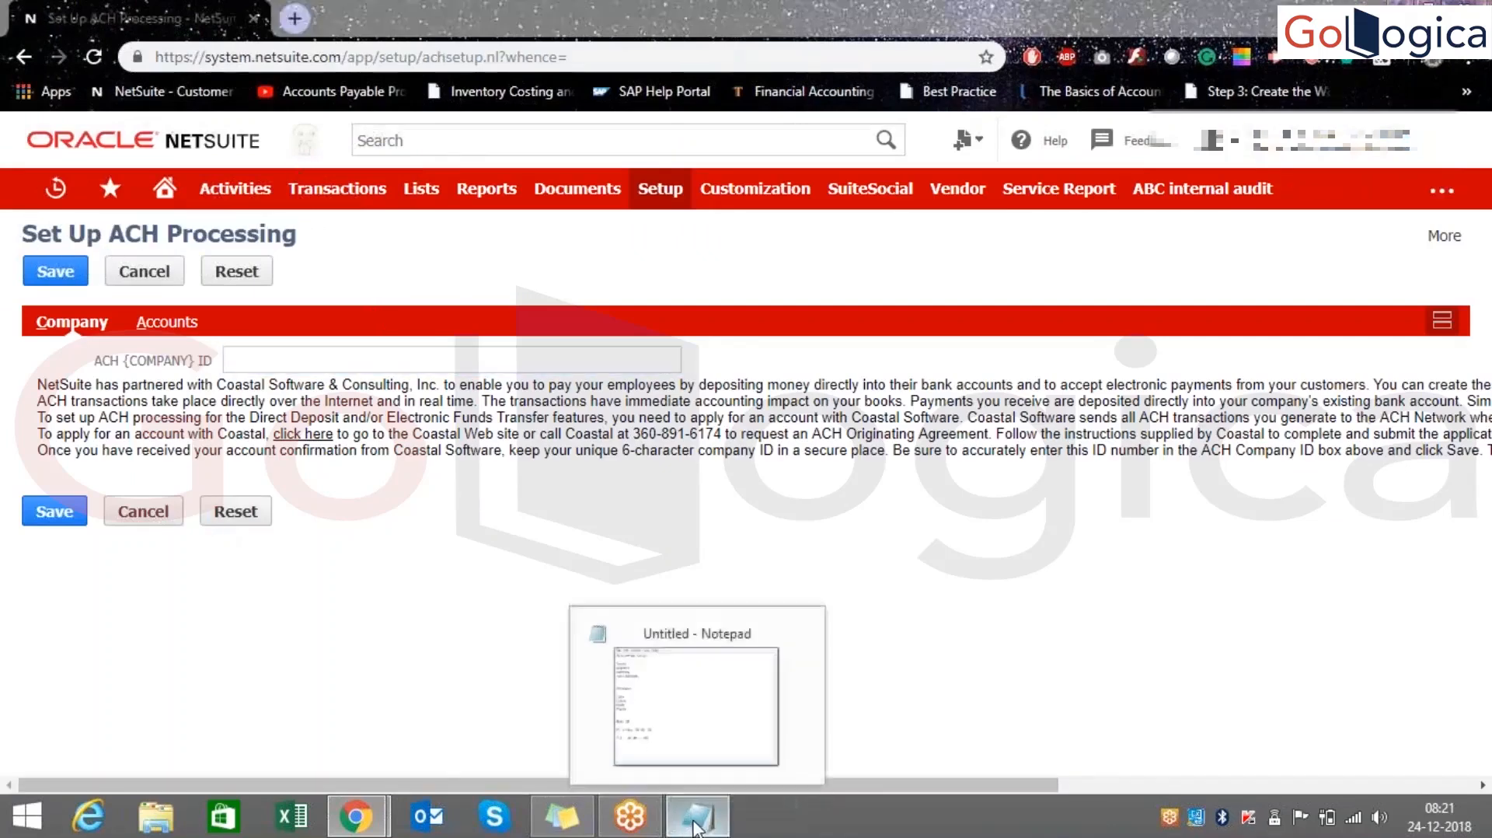
left_click(694, 816)
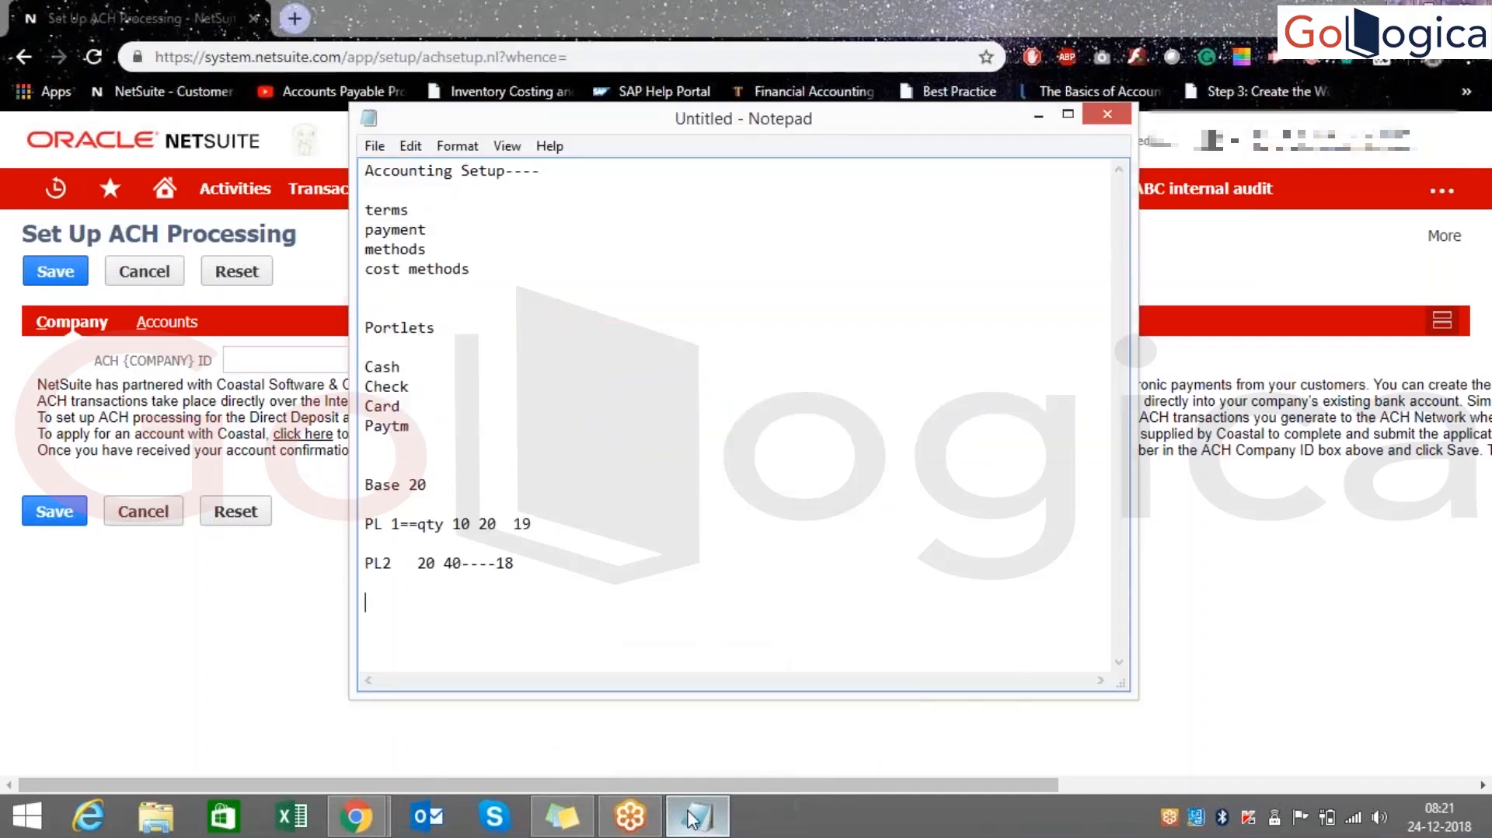
left_click(693, 817)
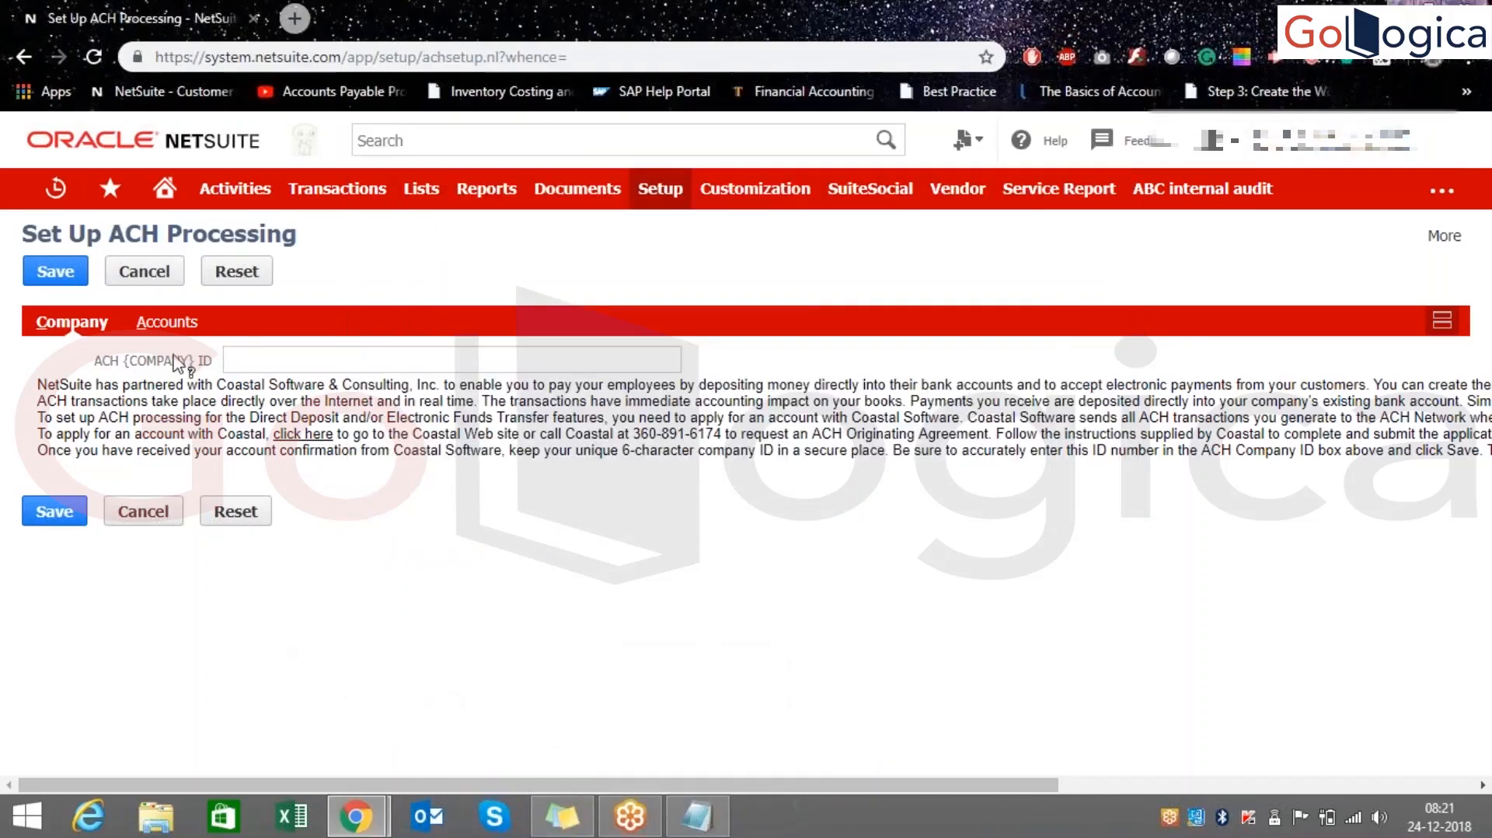
- Review the Accounts and Company sections of the ACH Processing setup
left_click(167, 327)
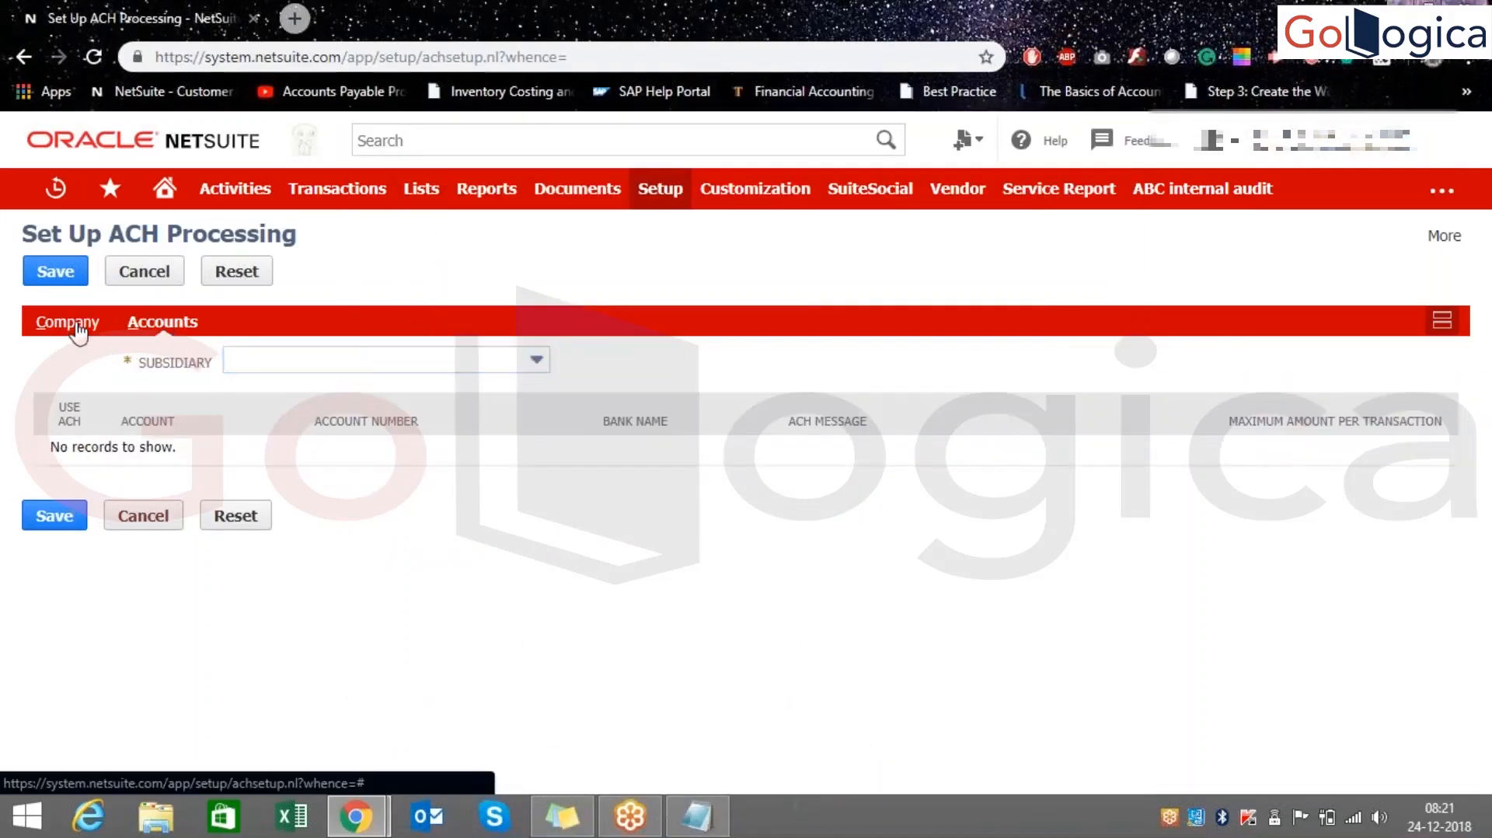
left_click(78, 330)
left_click_drag(115, 236, 319, 243)
left_click(326, 244)
left_click_drag(109, 235, 398, 263)
left_click(398, 263)
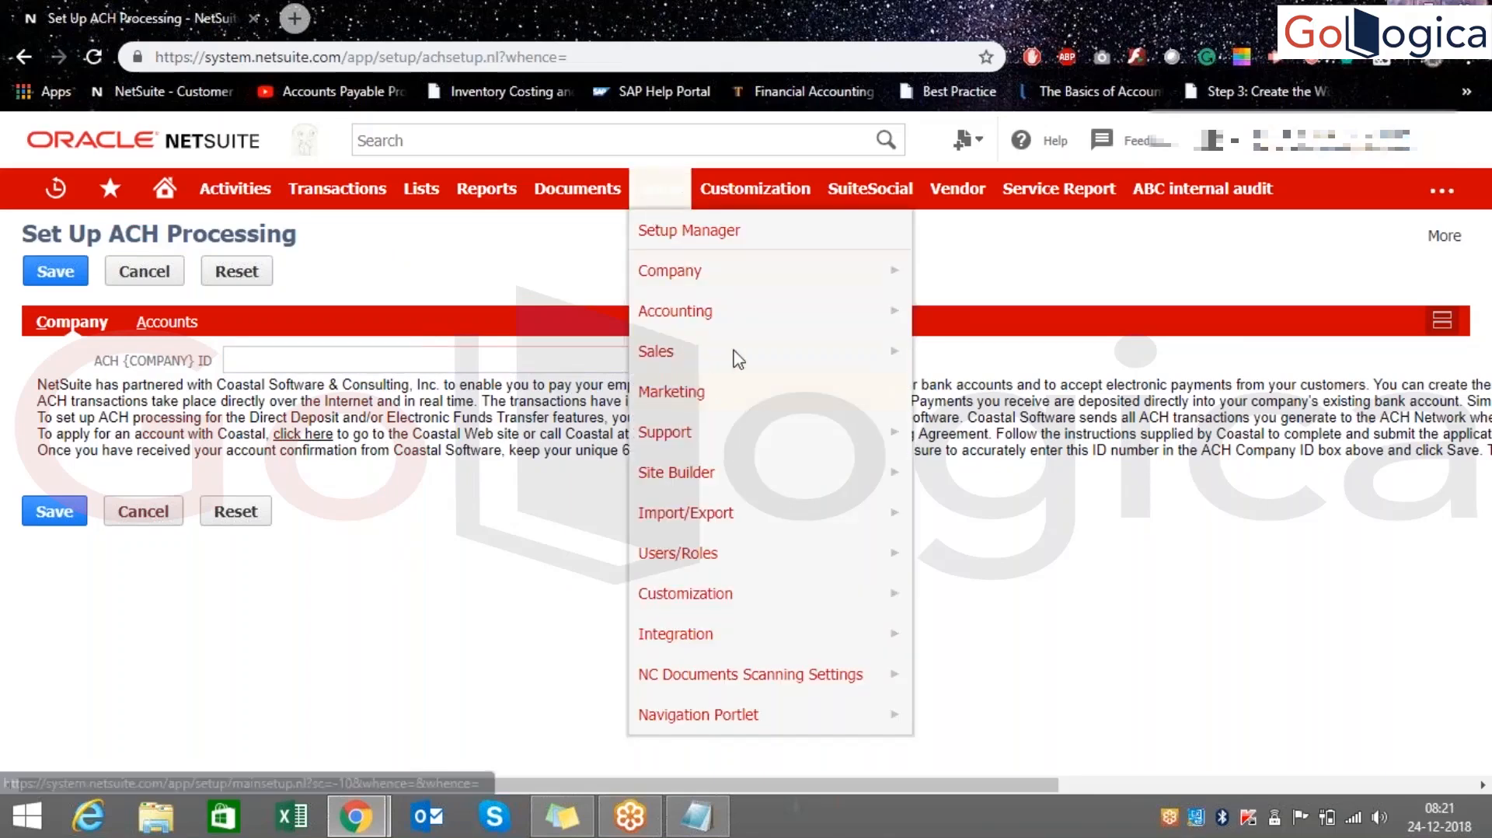
- Open the Shipping setup page from the accounting setup tasks
mouse_move(746, 321)
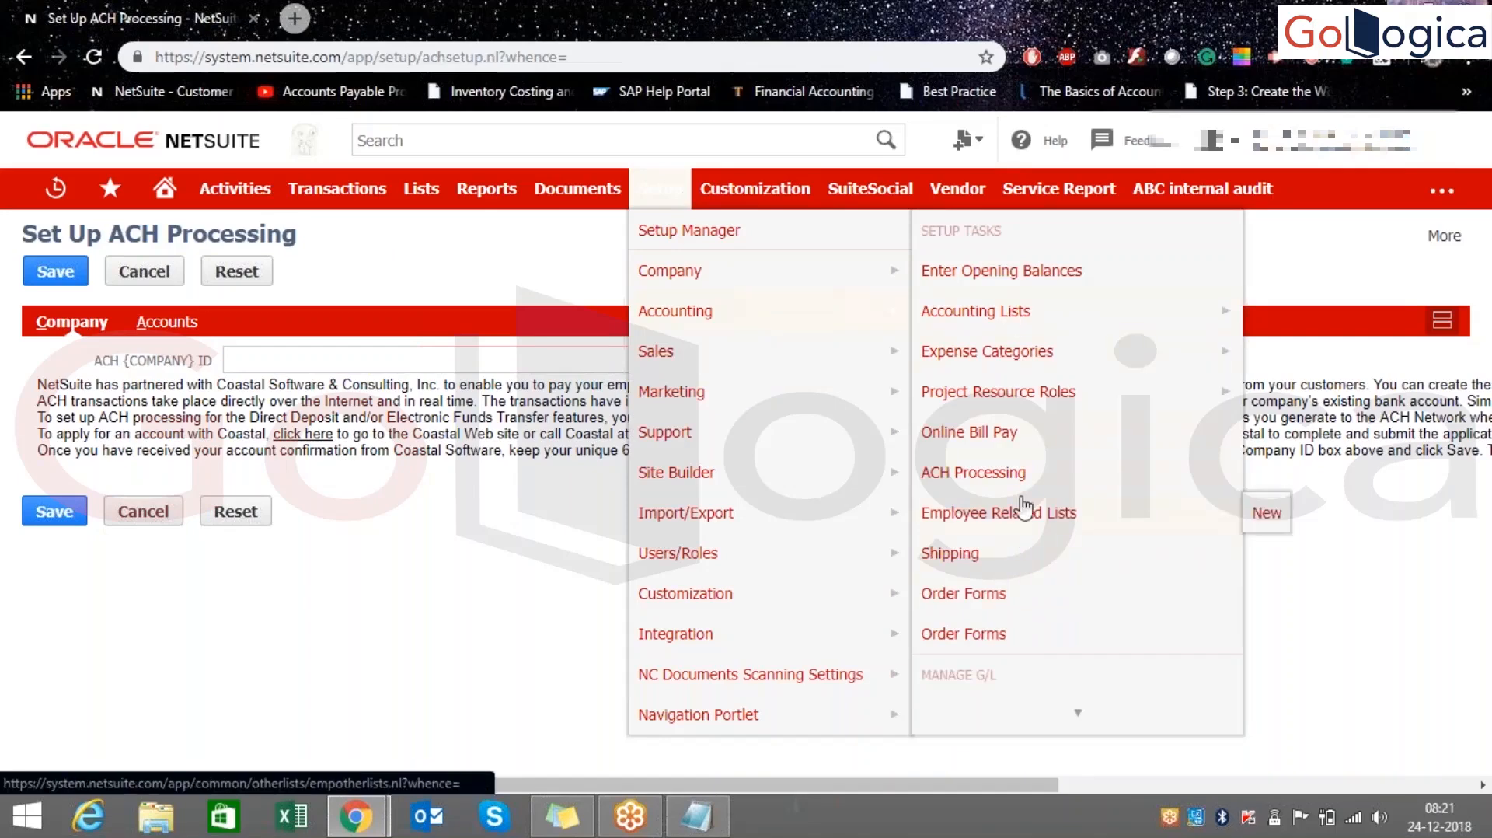
left_click(1009, 554)
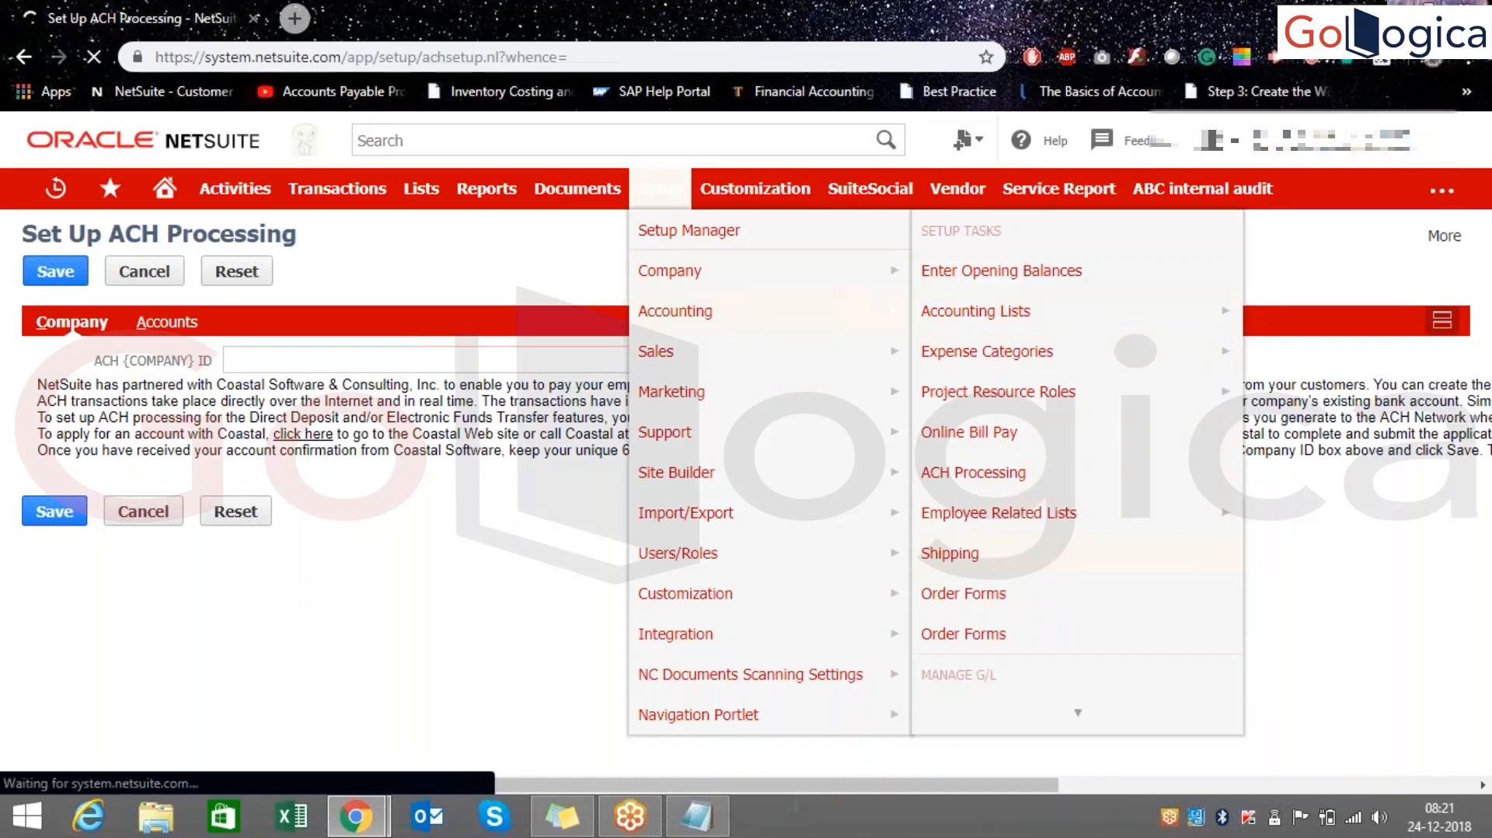
- Switch to the Notepad notes, add the line "Shipping---UPS Fedex usps000------local", and return to the shipping setup
left_click(697, 816)
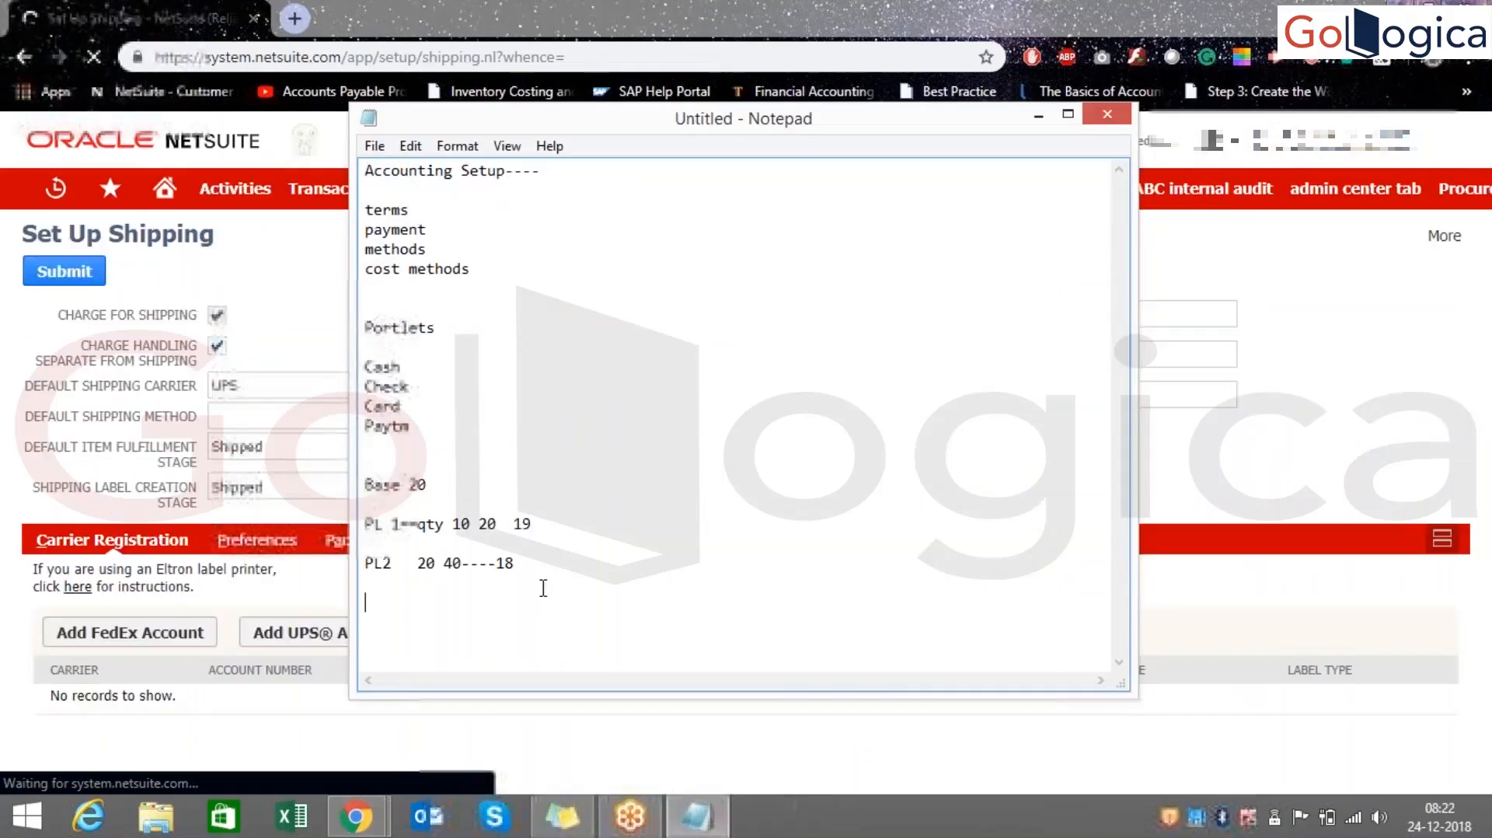
type("Shipping---S")
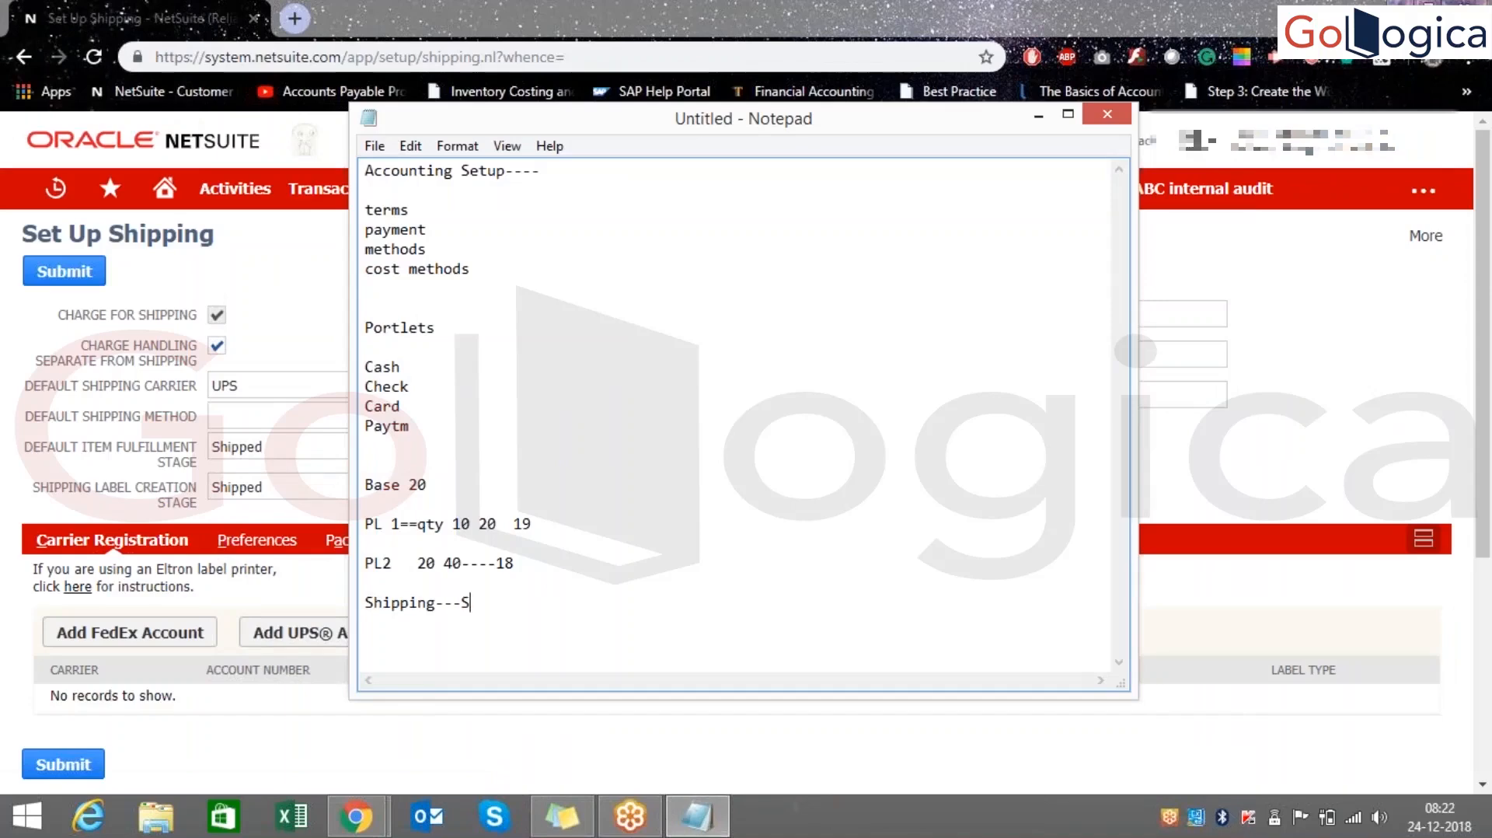
key("BackSpace")
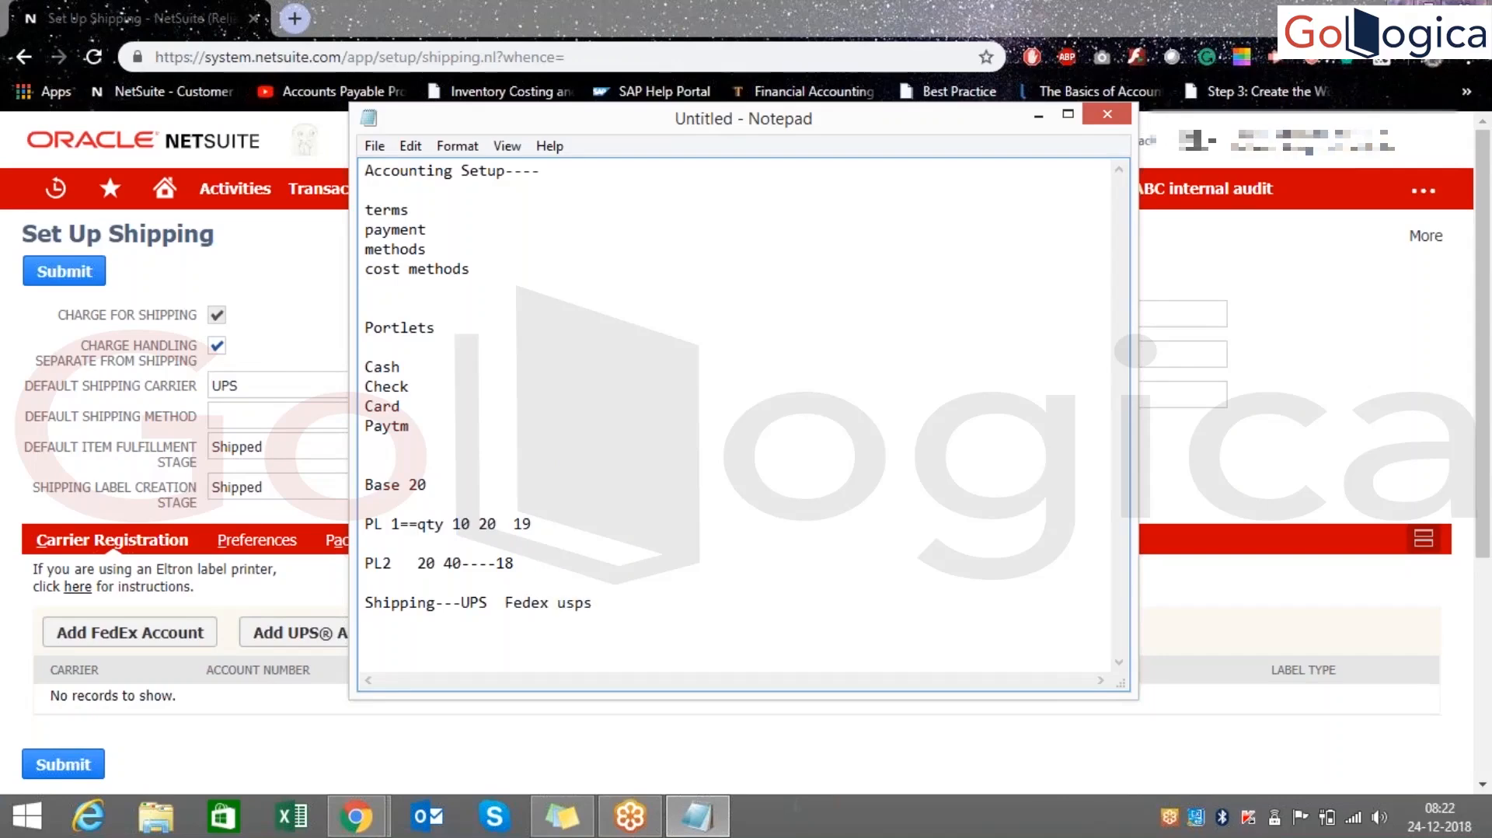
type("000------local")
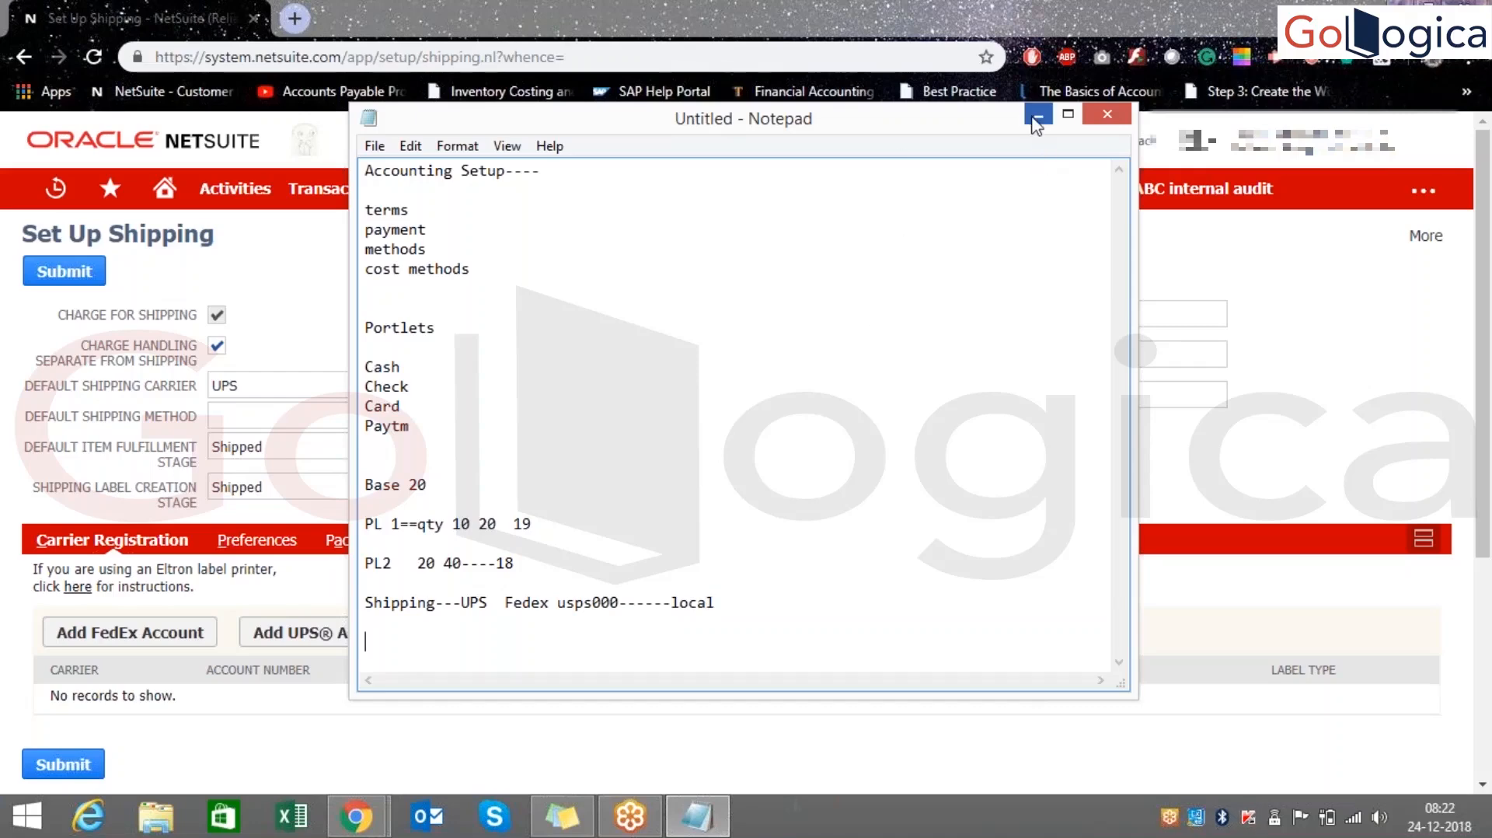
left_click(1038, 115)
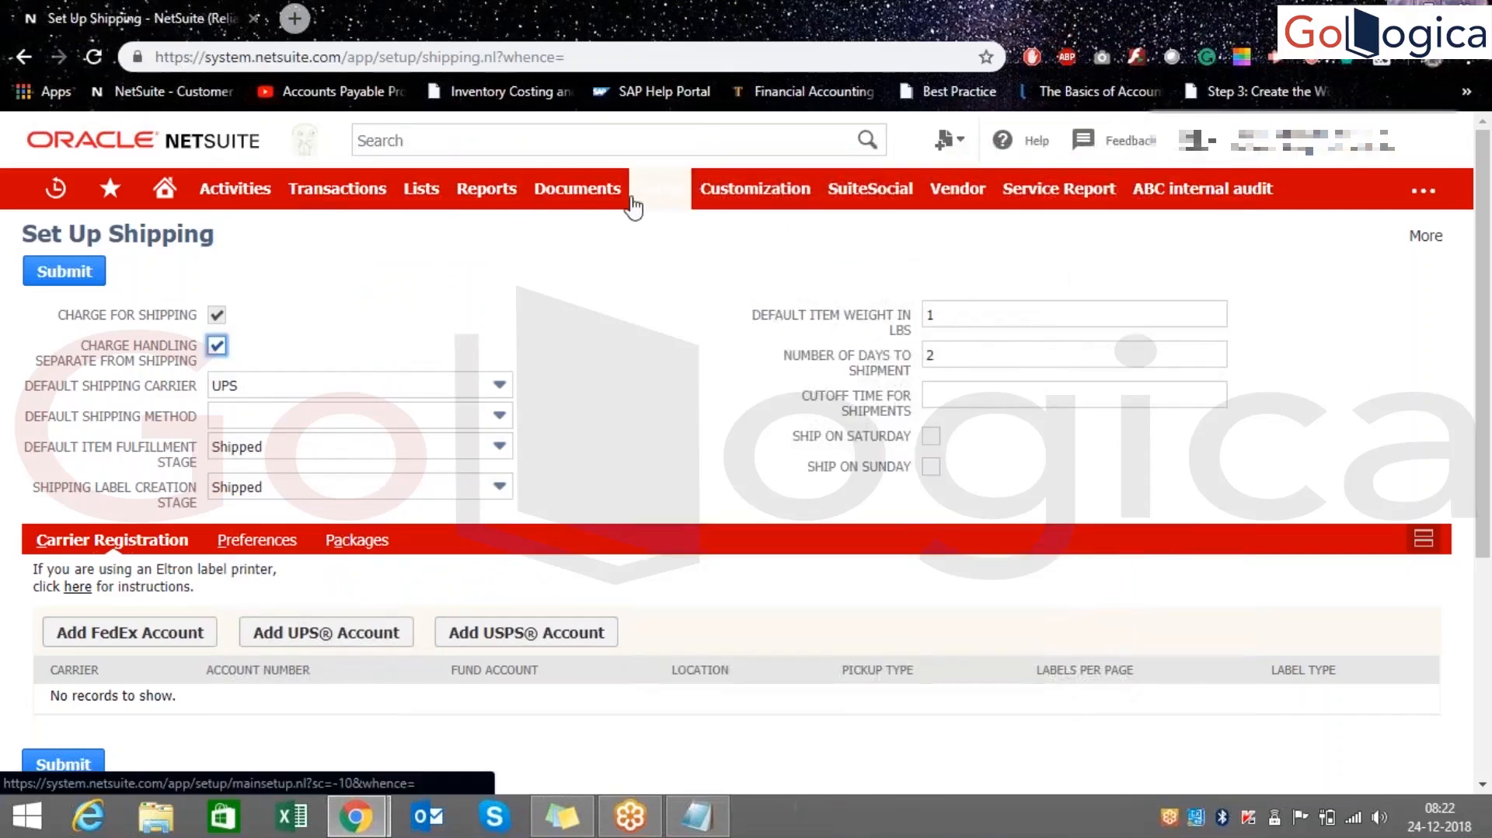
- Start a FedEx account registration from the shipping setup and accept its end user license agreement
mouse_move(684, 313)
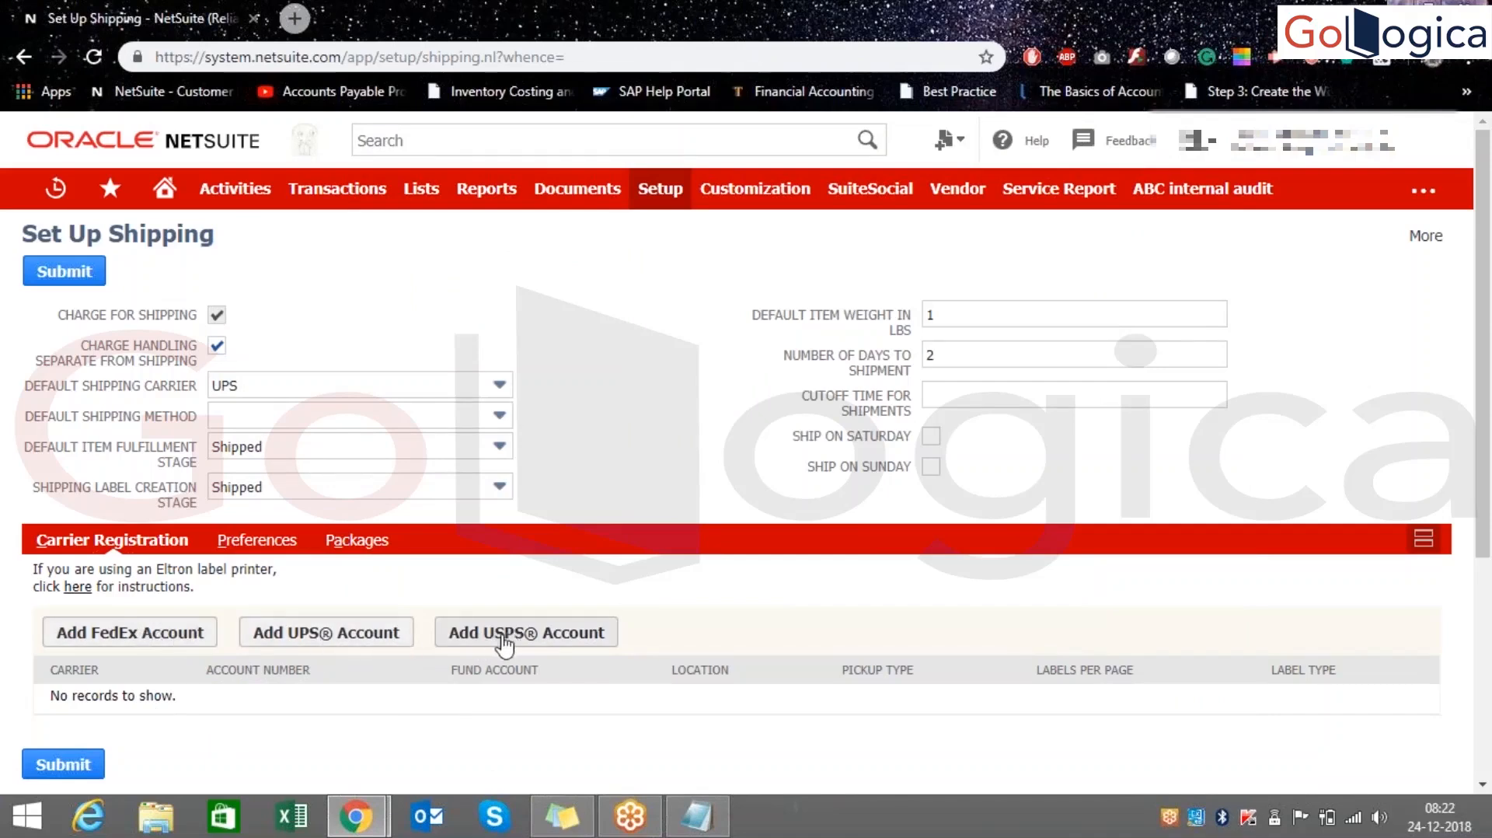
left_click(169, 642)
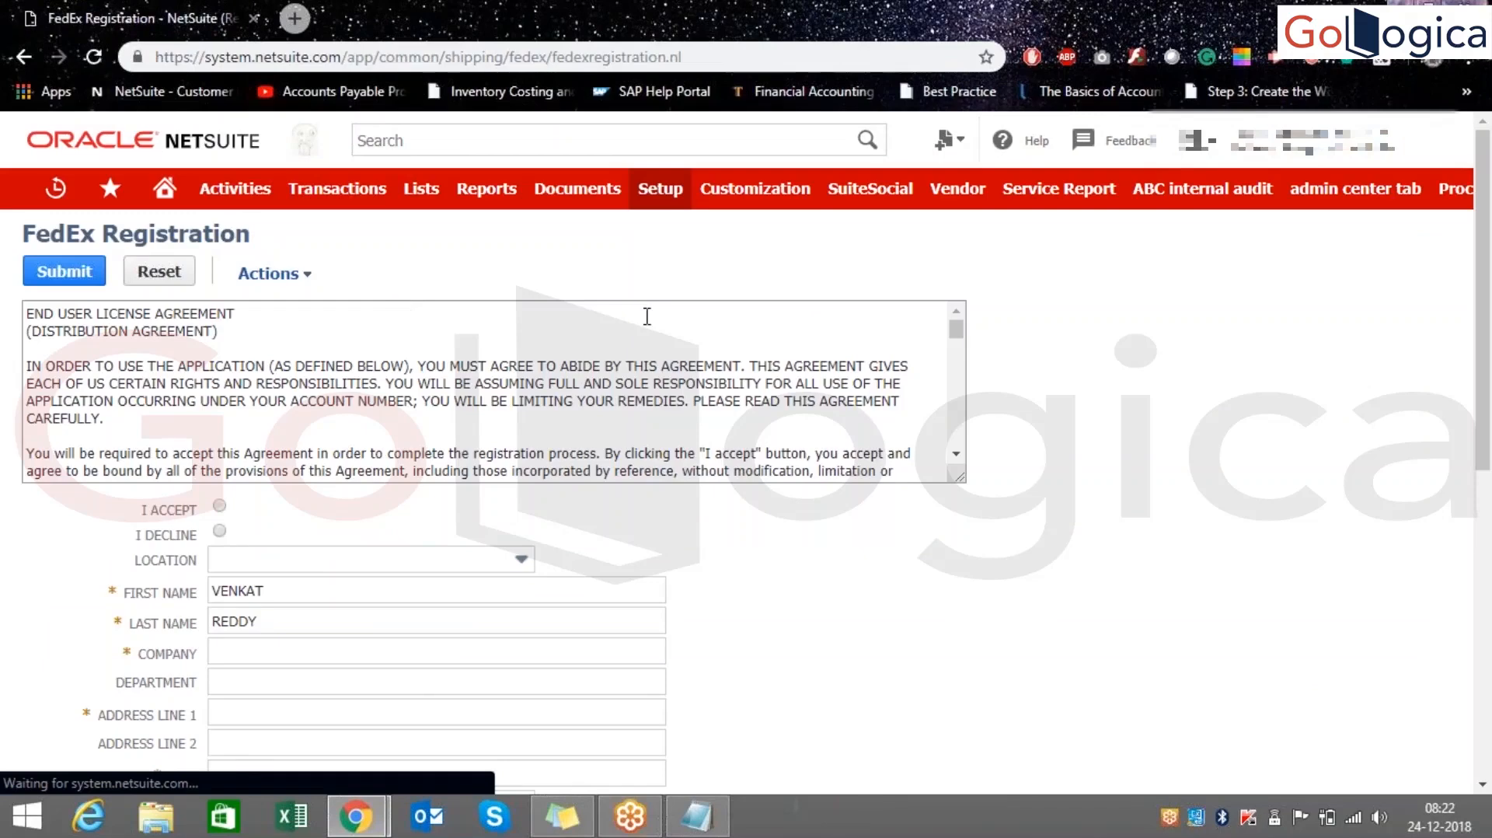
left_click(220, 506)
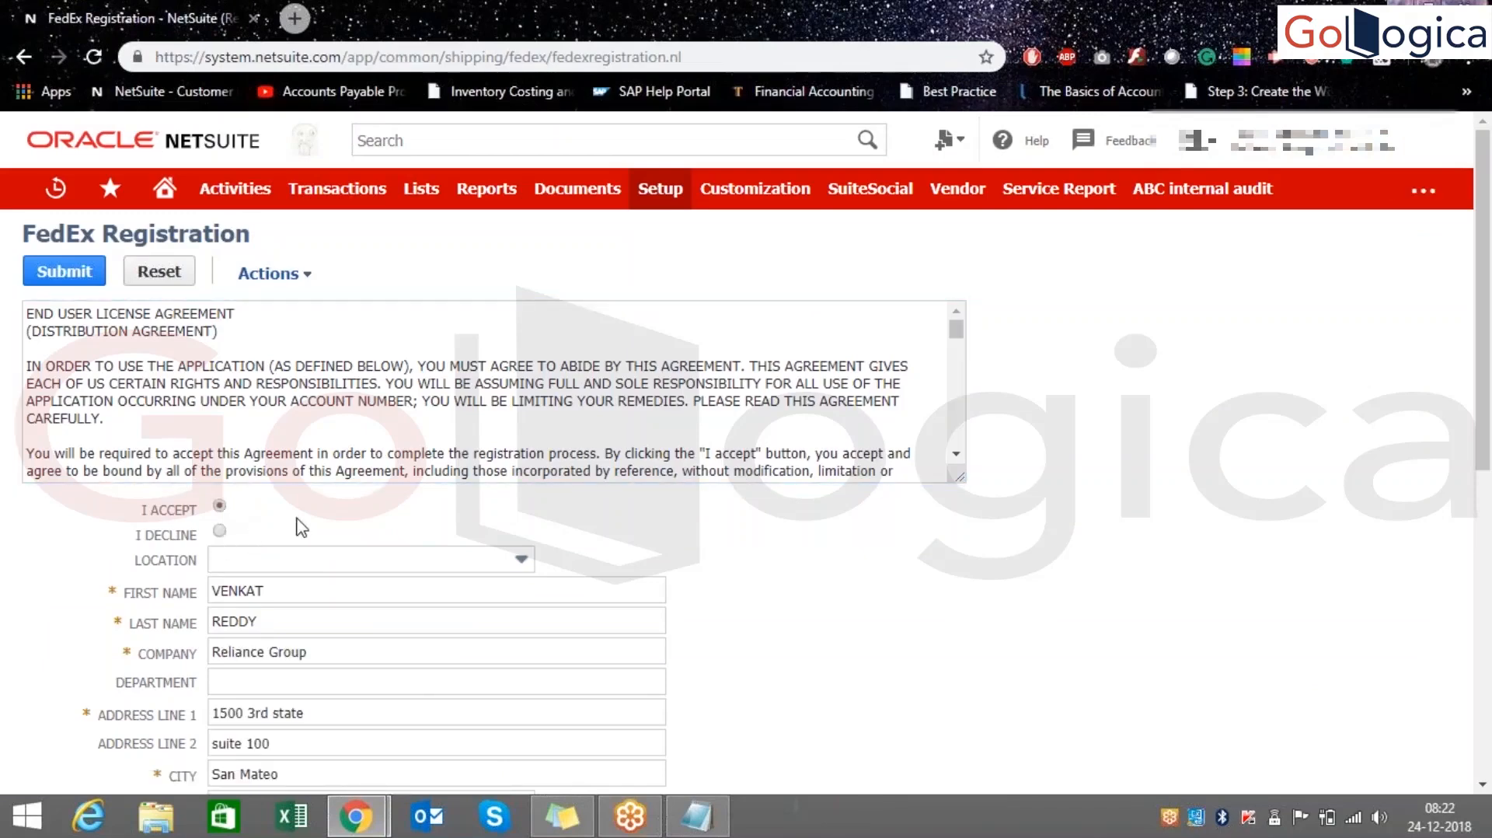
- Review the contact, dropoff, label and account fields of the FedEx registration form, and return to the shipping setup
scroll(473, 400, "down", 10)
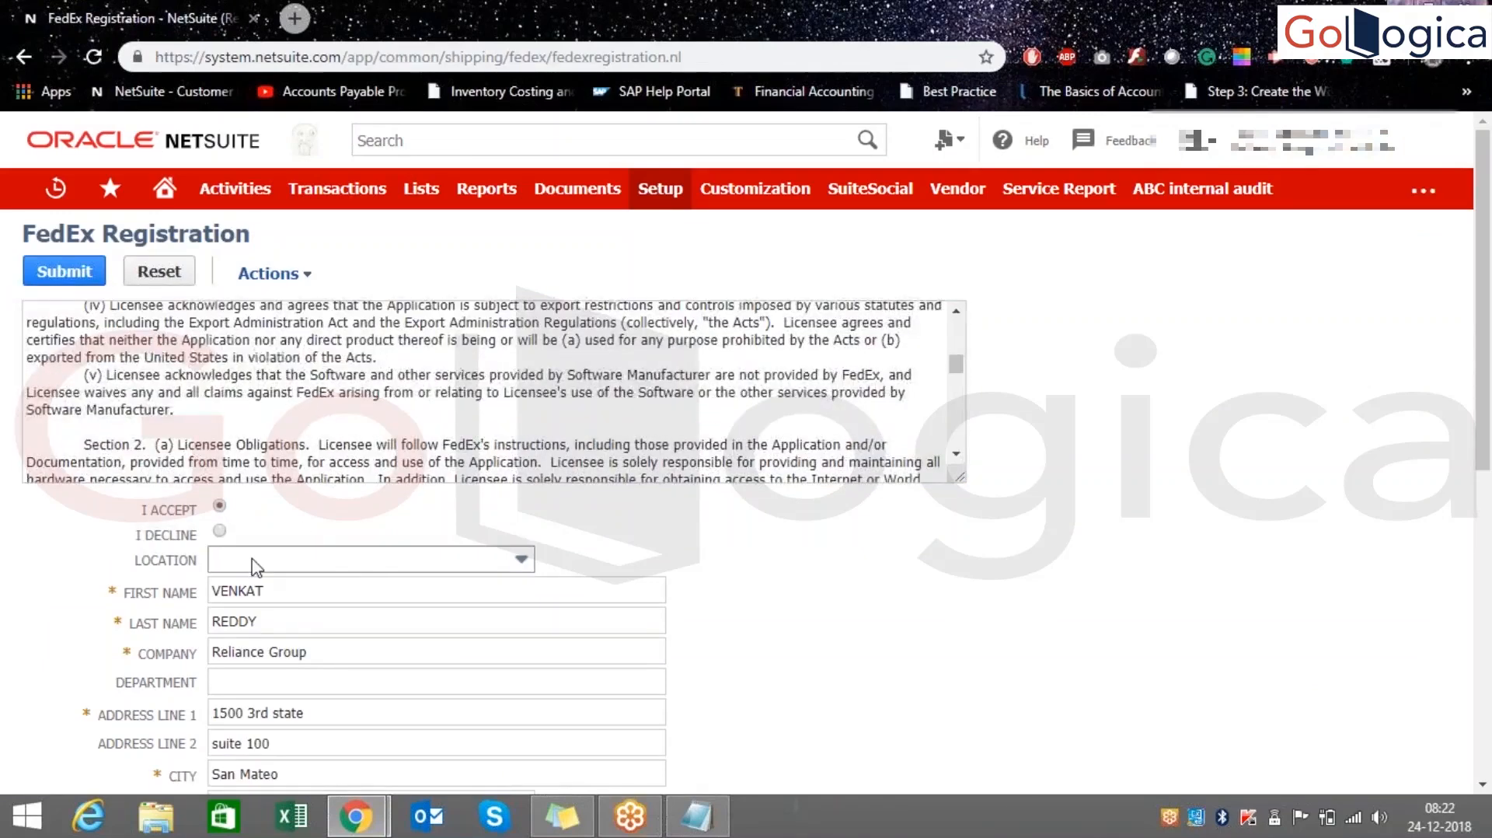
scroll(249, 566, "down", 8)
scroll(293, 493, "up", 5)
scroll(283, 533, "down", 5)
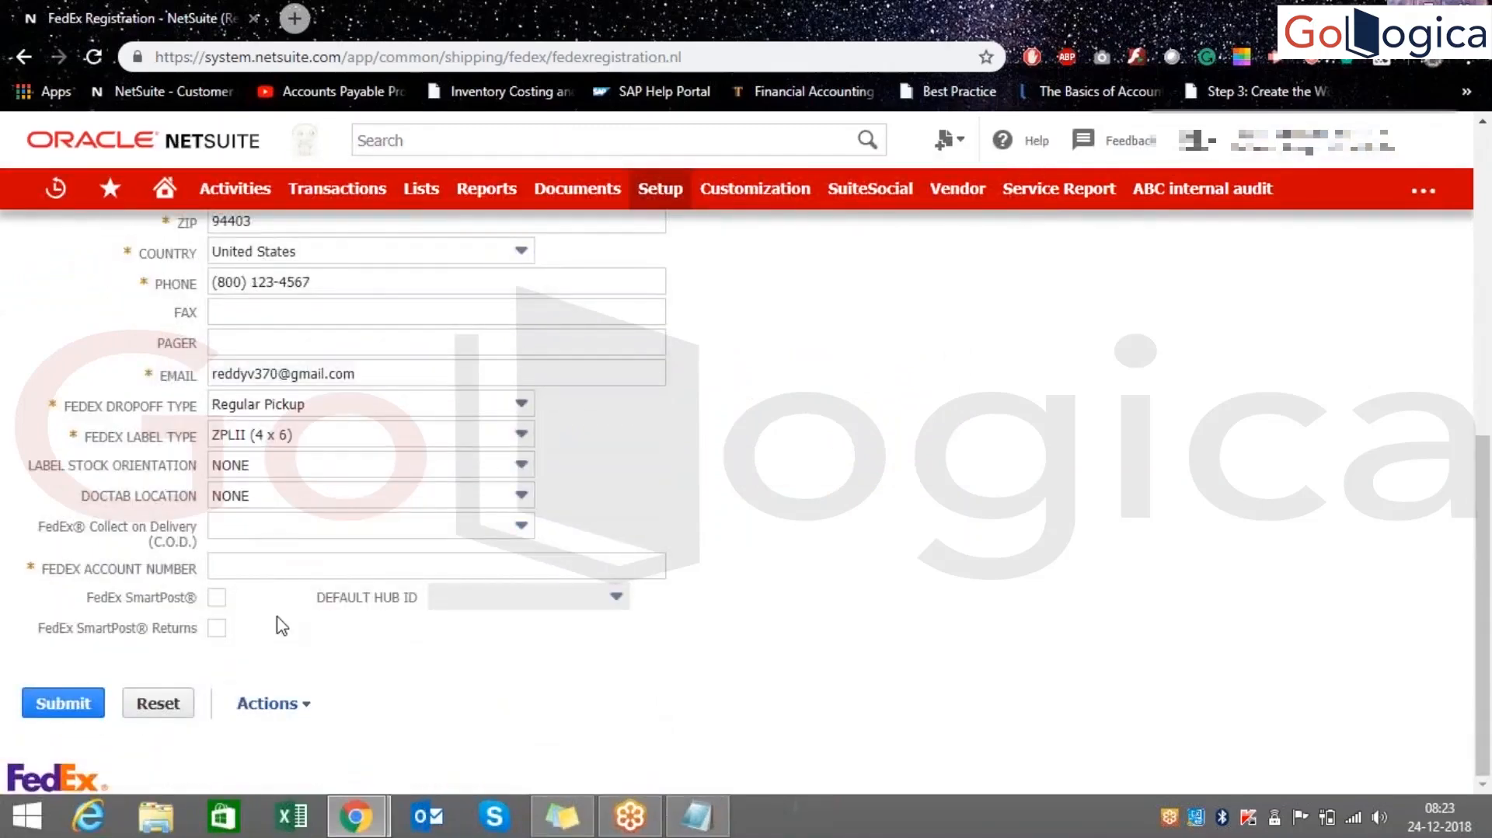
scroll(282, 626, "up", 4)
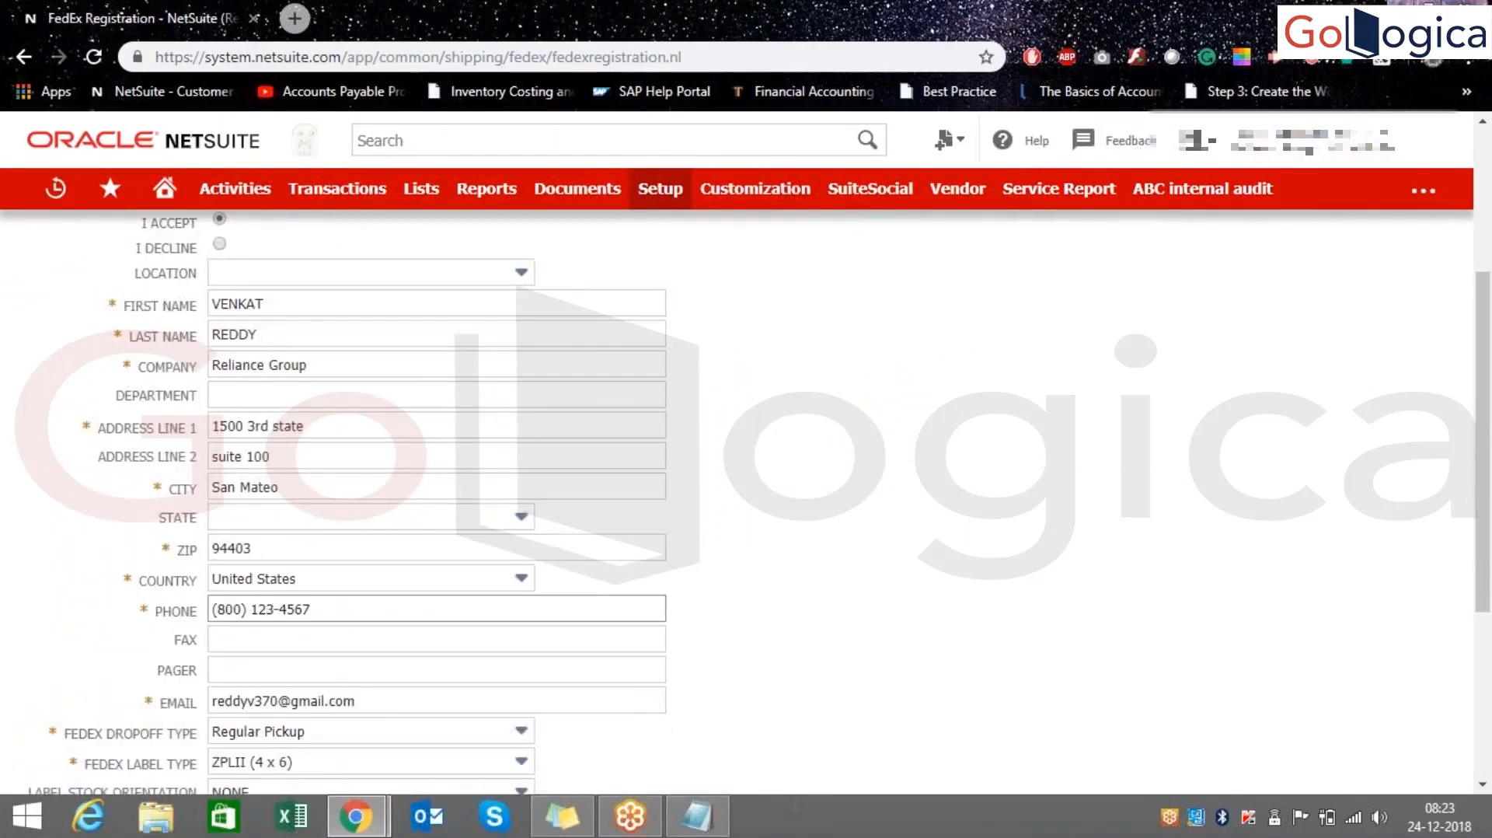
scroll(310, 544, "down", 4)
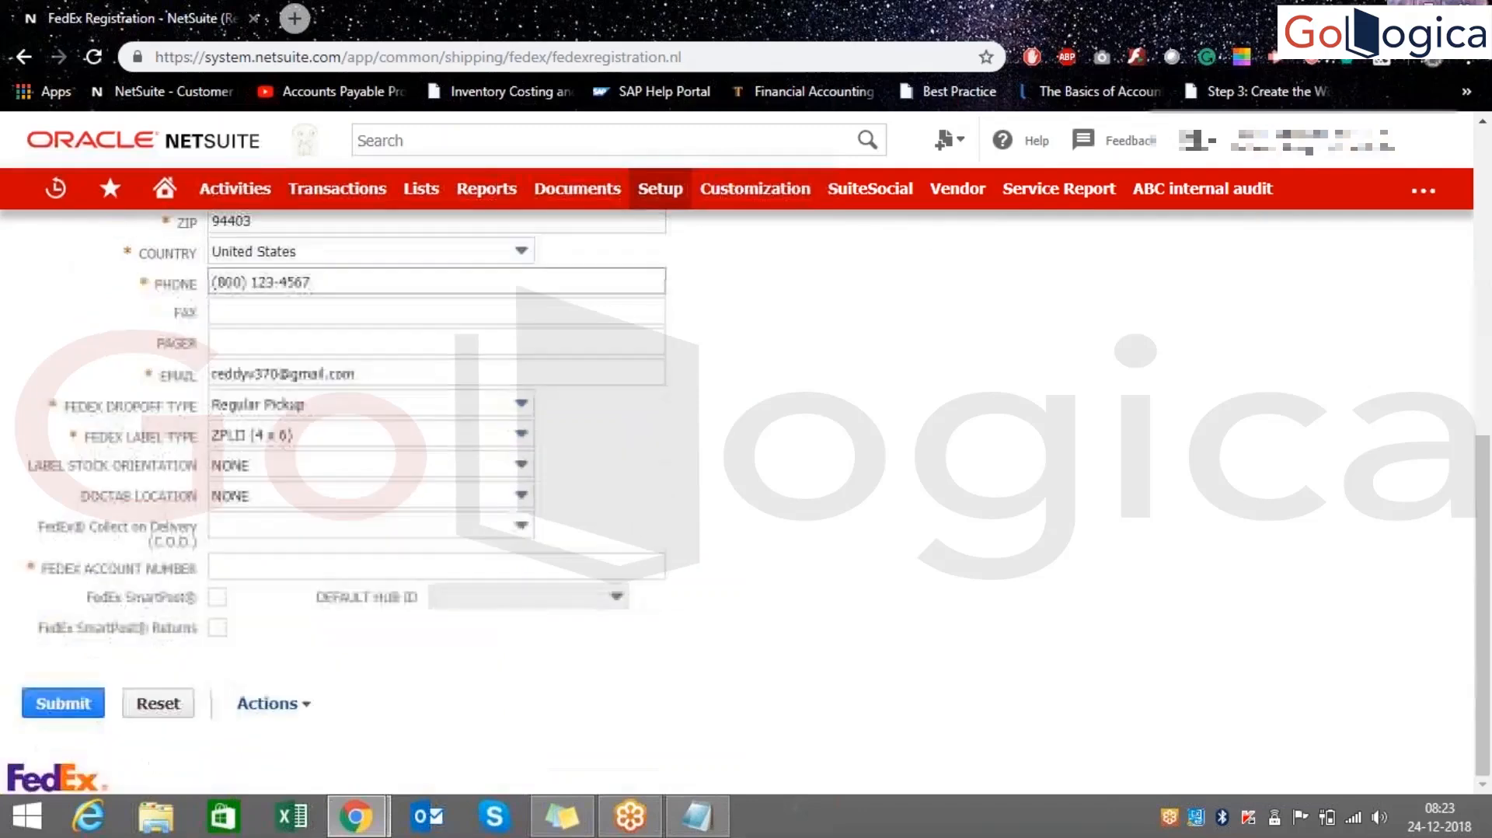
scroll(456, 626, "up", 8)
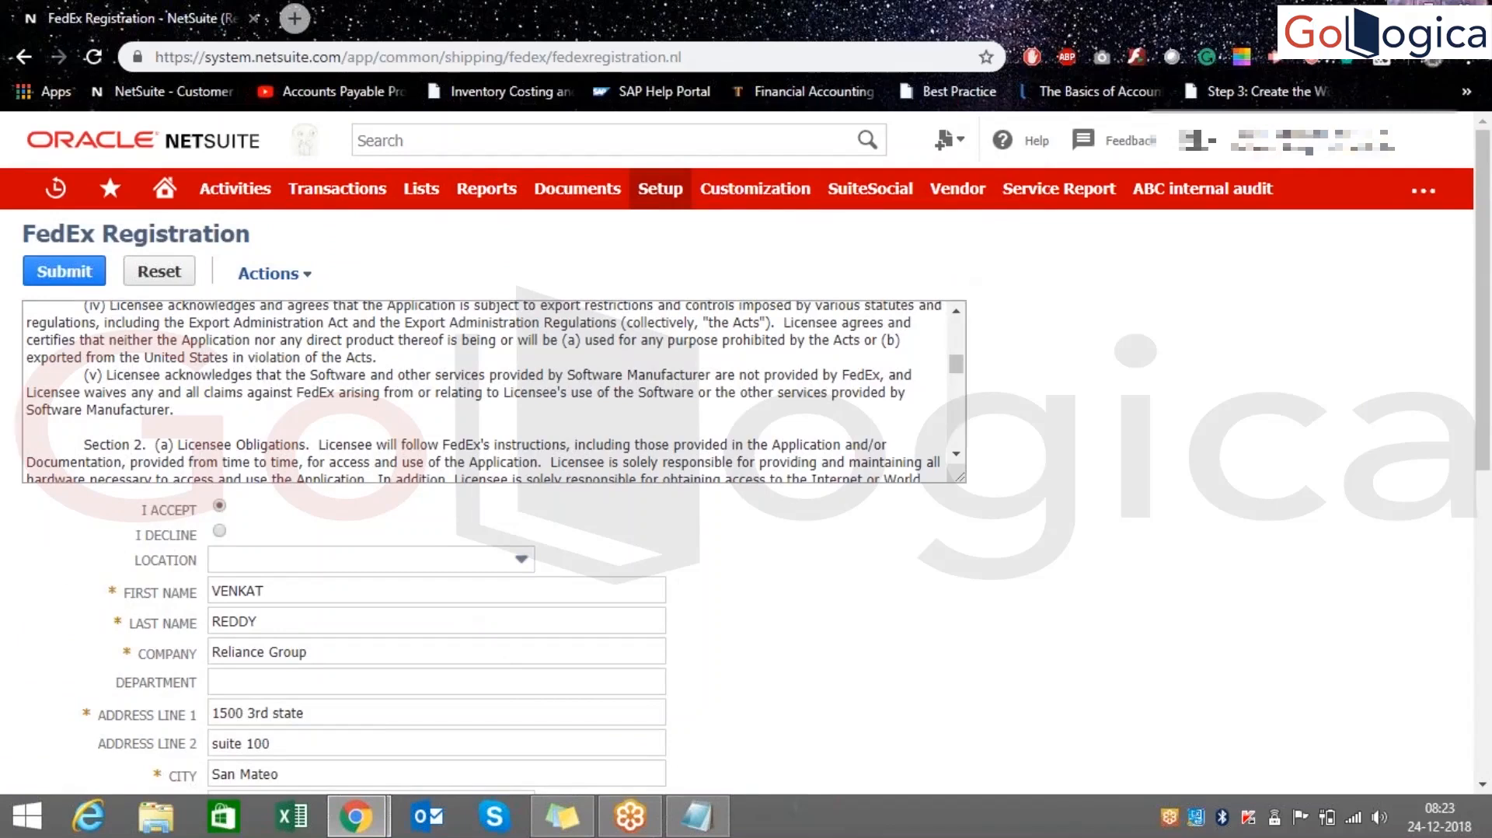
left_click(34, 59)
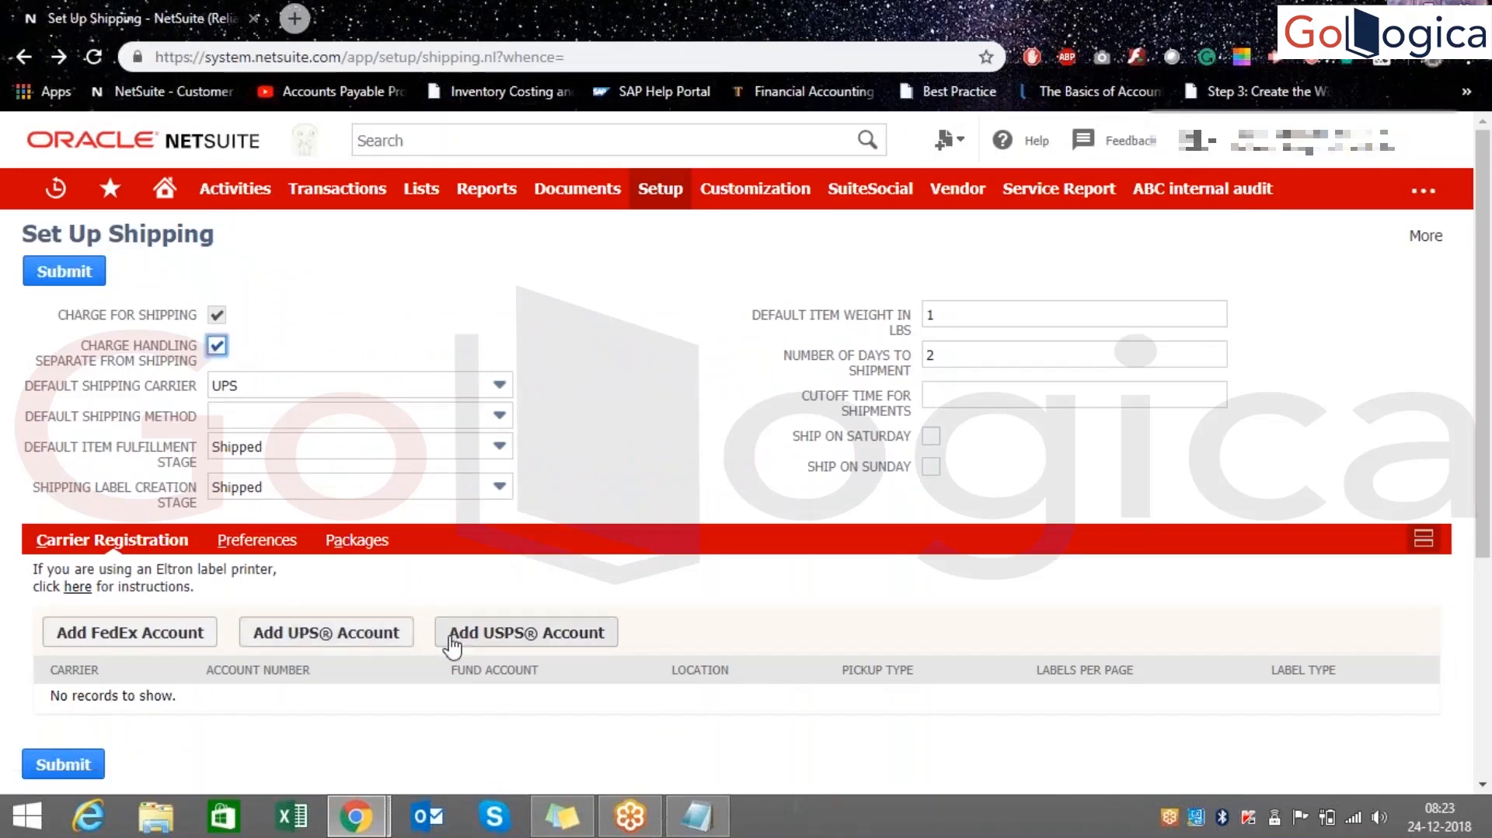
- Start a UPS account registration from the shipping setup and agree to the UPS Technology Agreement
left_click(310, 641)
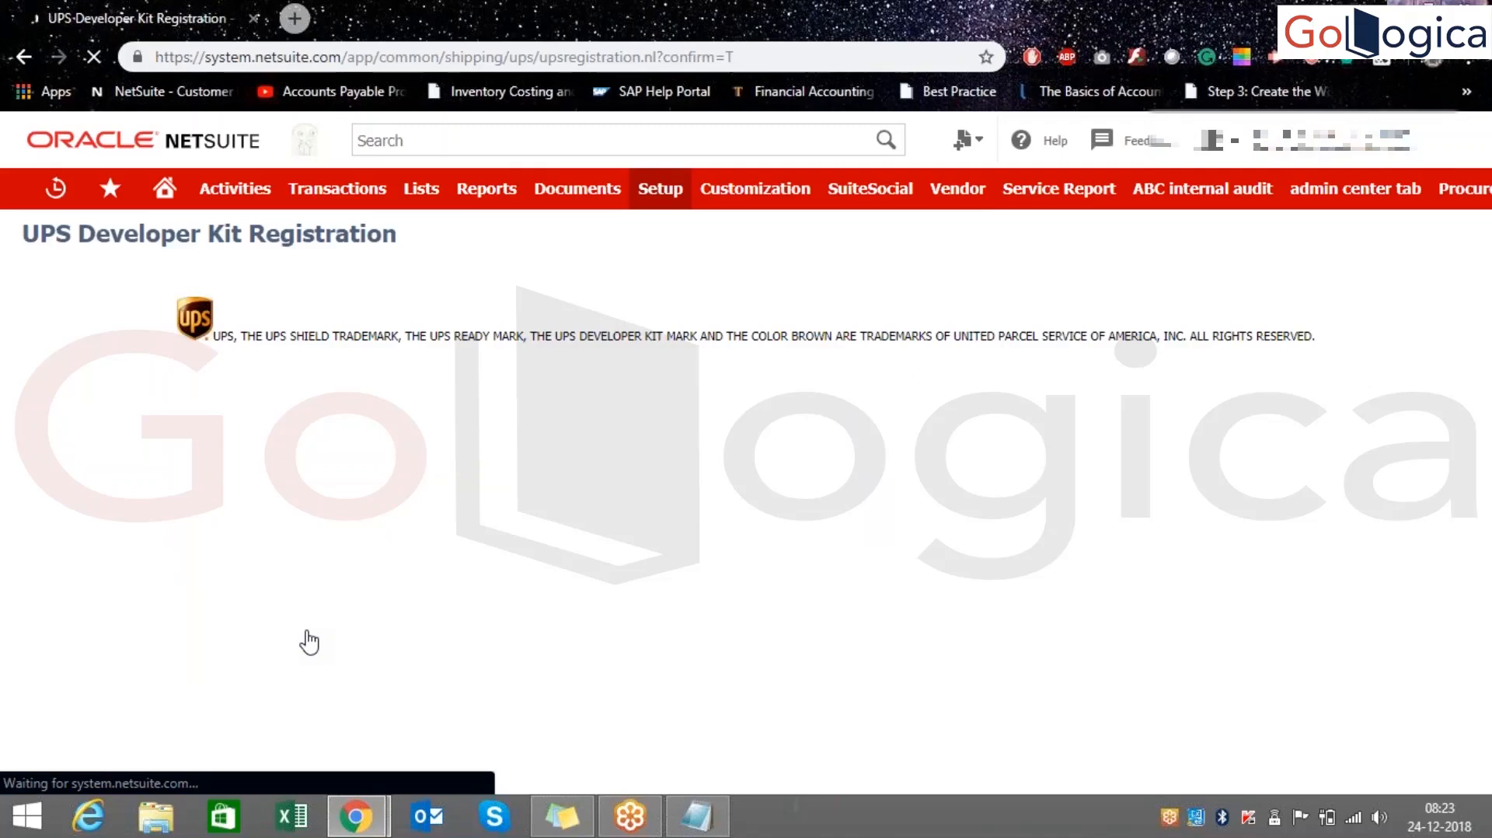
left_click(852, 380)
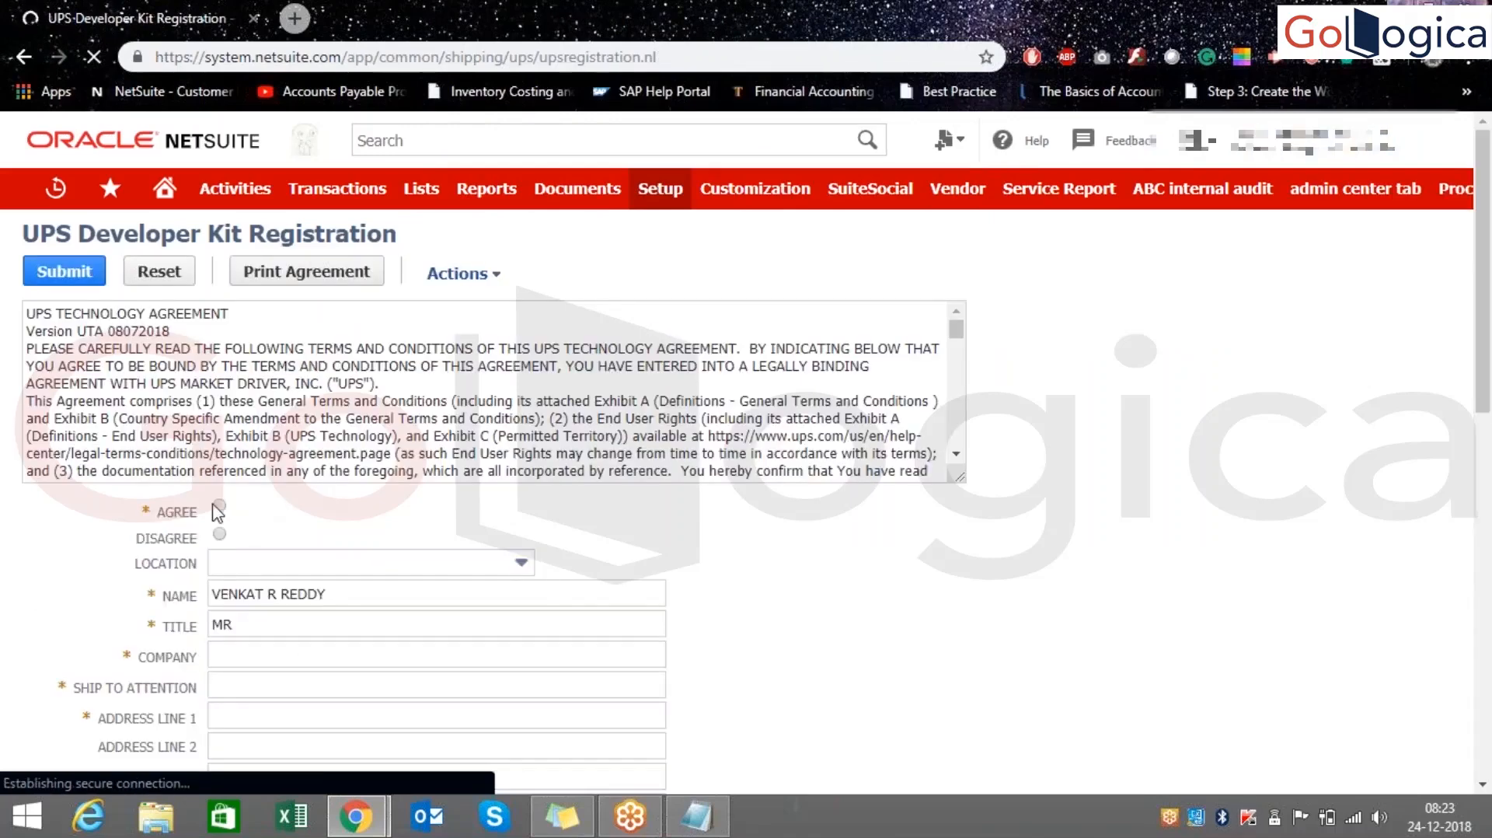
left_click(220, 506)
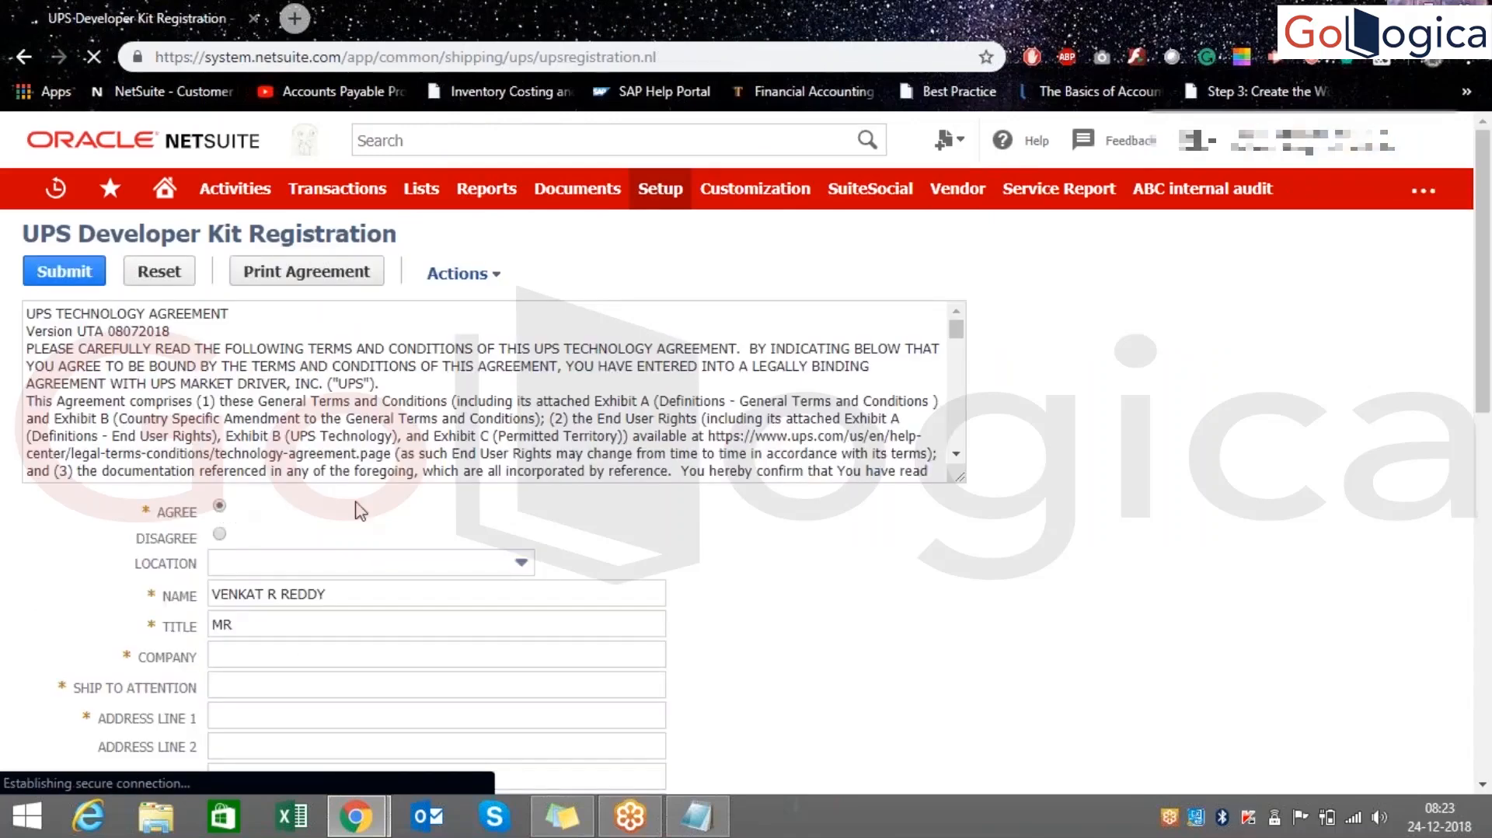
scroll(699, 544, "down", 5)
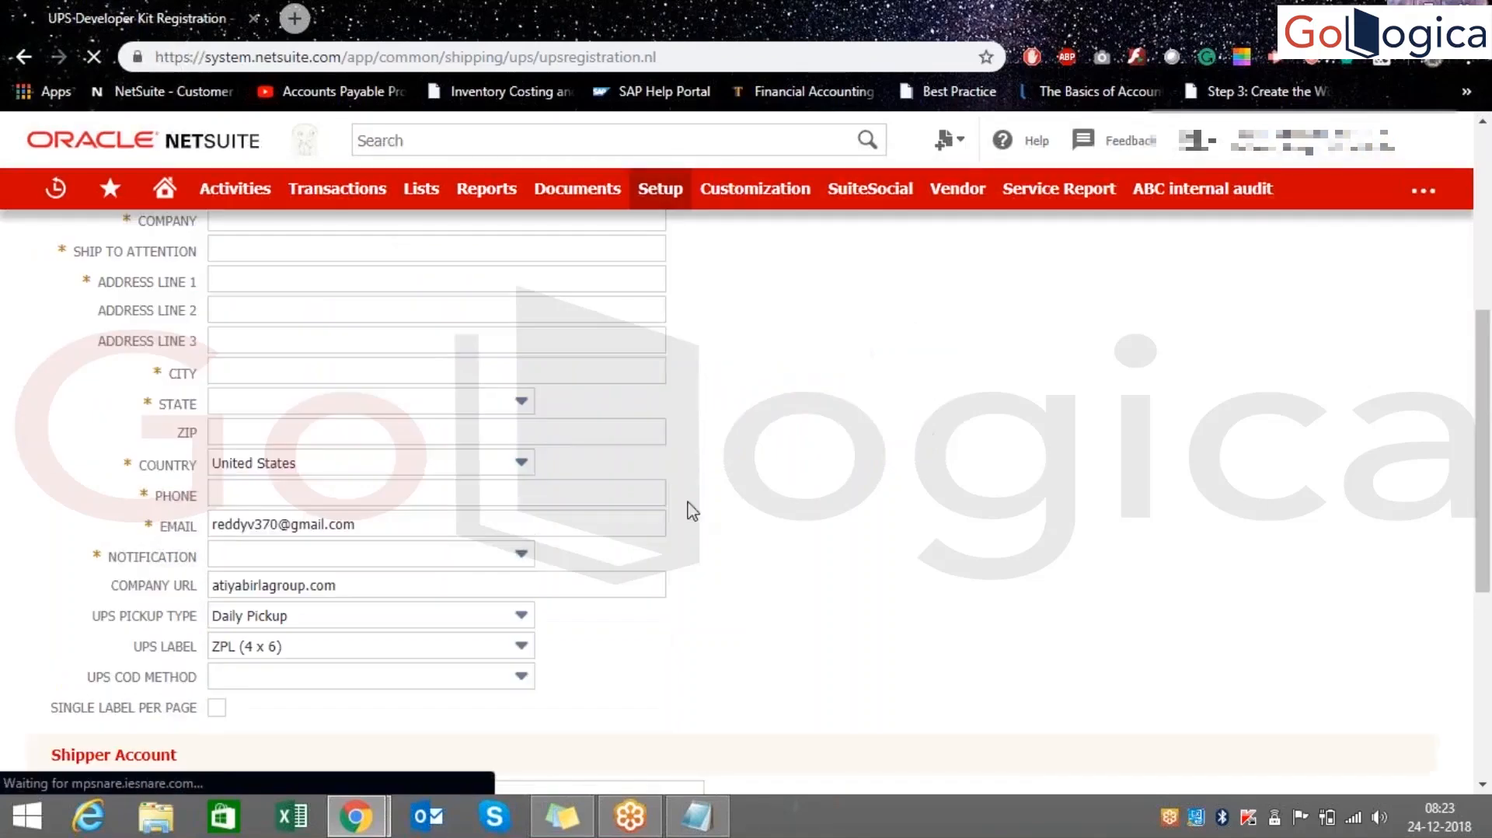
- Review the contact, pickup, label, shipper account and invoice fields of the UPS registration form, and return to the shipping setup
scroll(596, 692, "down", 3)
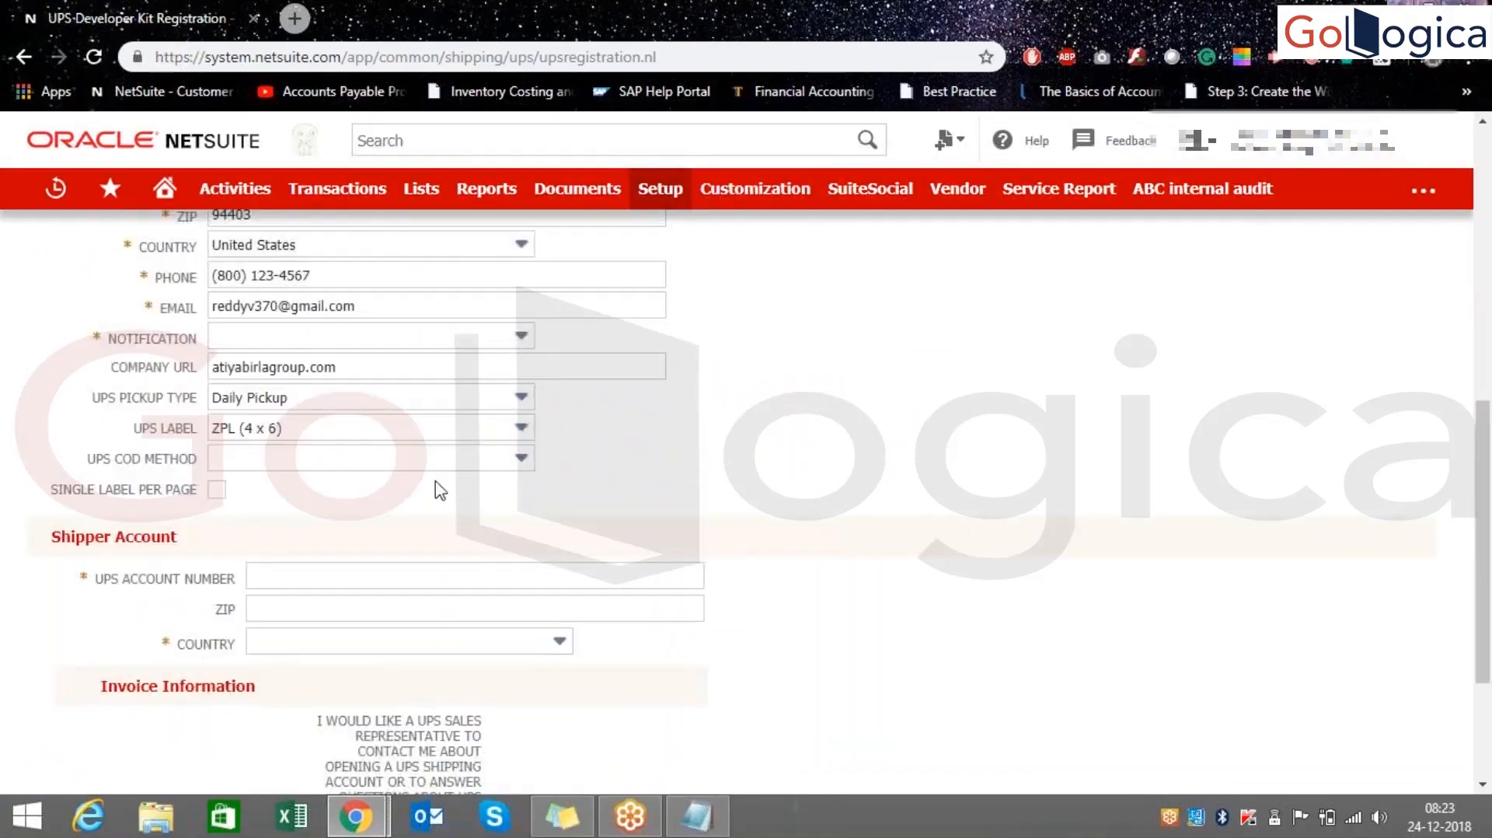
scroll(365, 565, "down", 1)
left_click(389, 466)
left_click(393, 501)
left_click(467, 531)
left_click(821, 606)
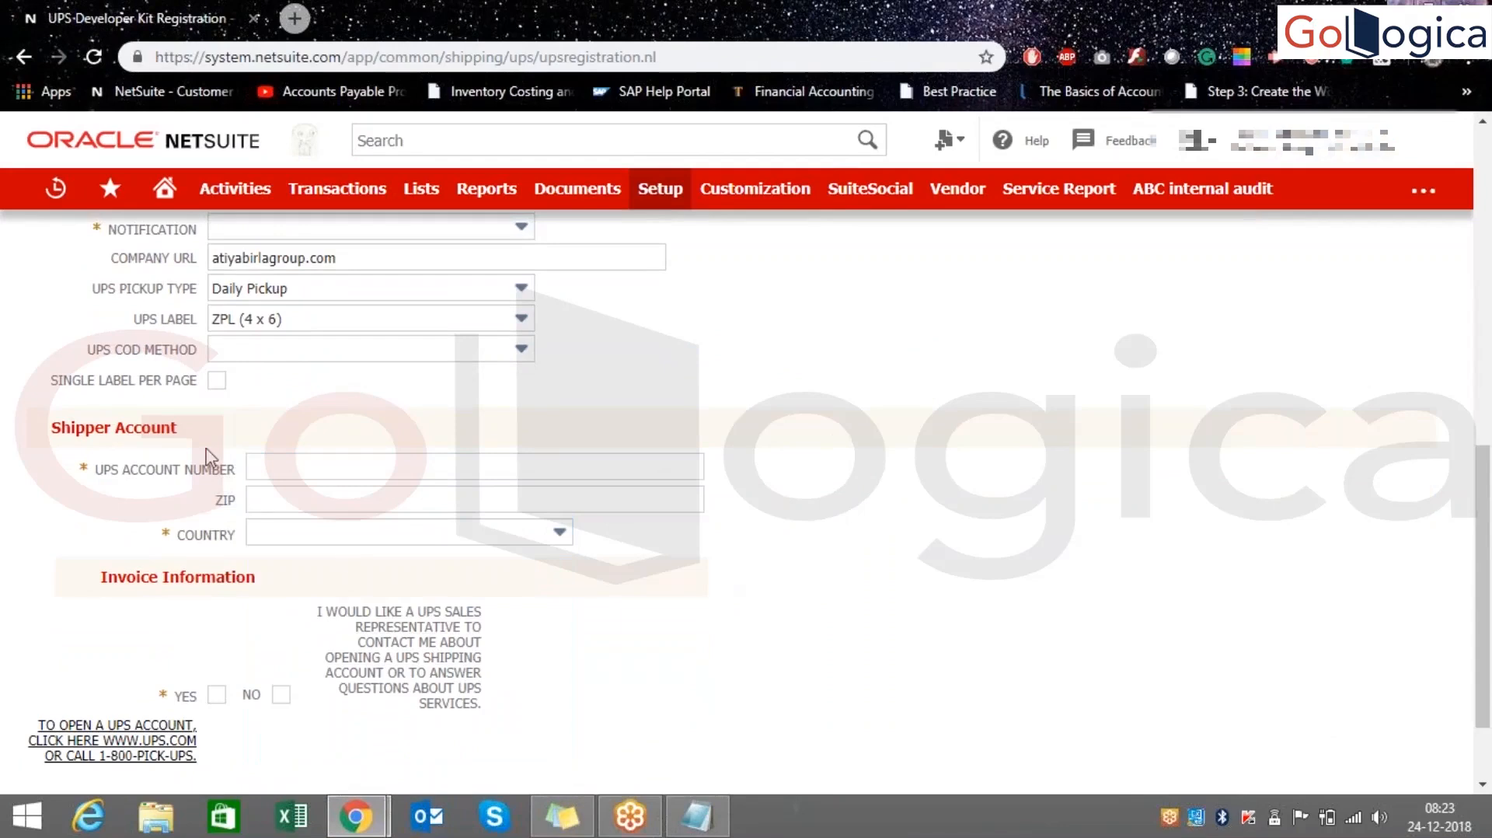
left_click_drag(83, 471, 249, 481)
left_click(978, 576)
scroll(519, 628, "down", 1)
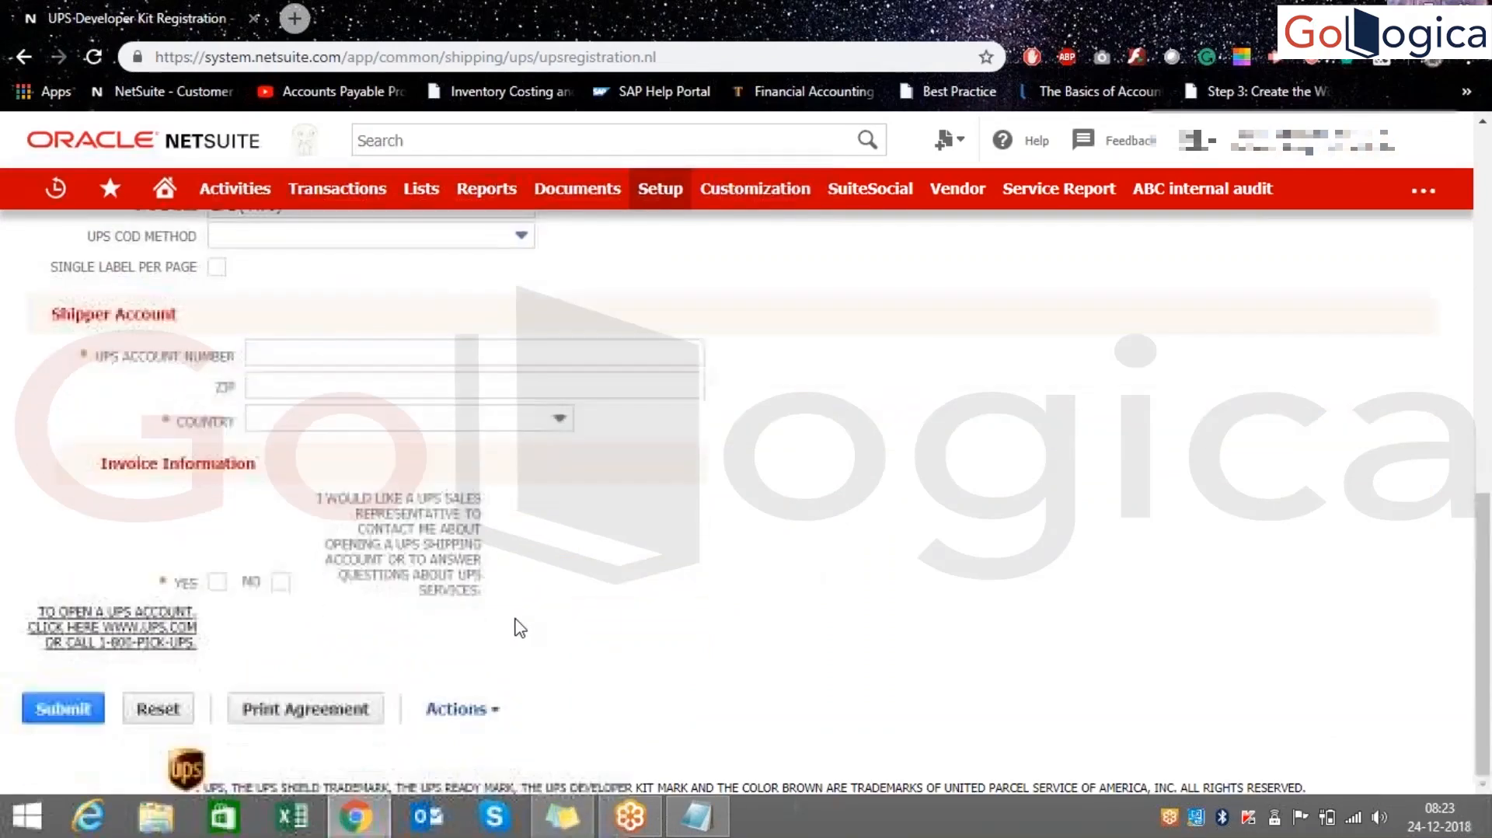
scroll(528, 621, "up", 3)
scroll(534, 619, "down", 4)
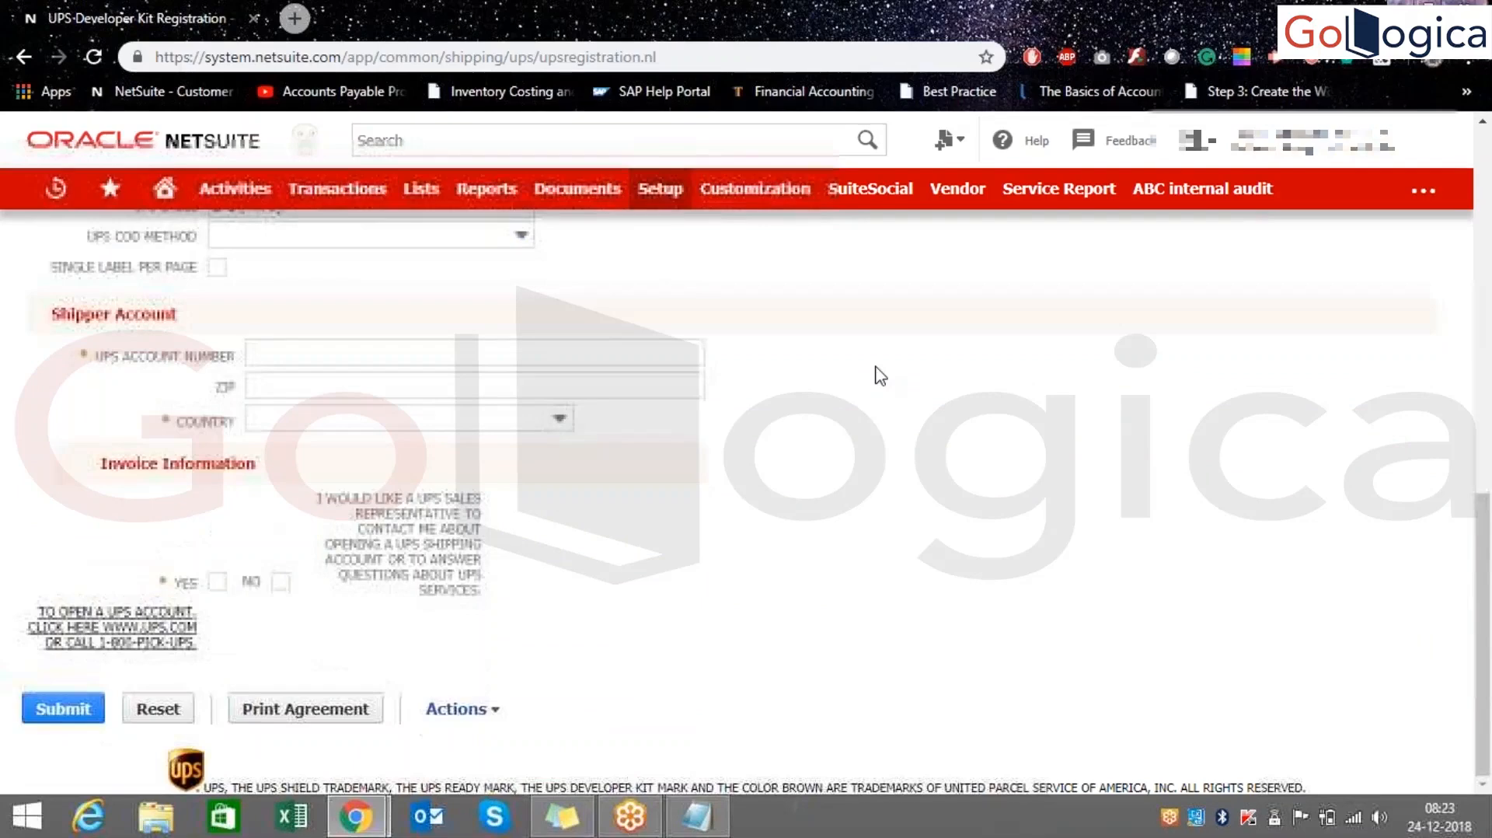
scroll(591, 455, "up", 10)
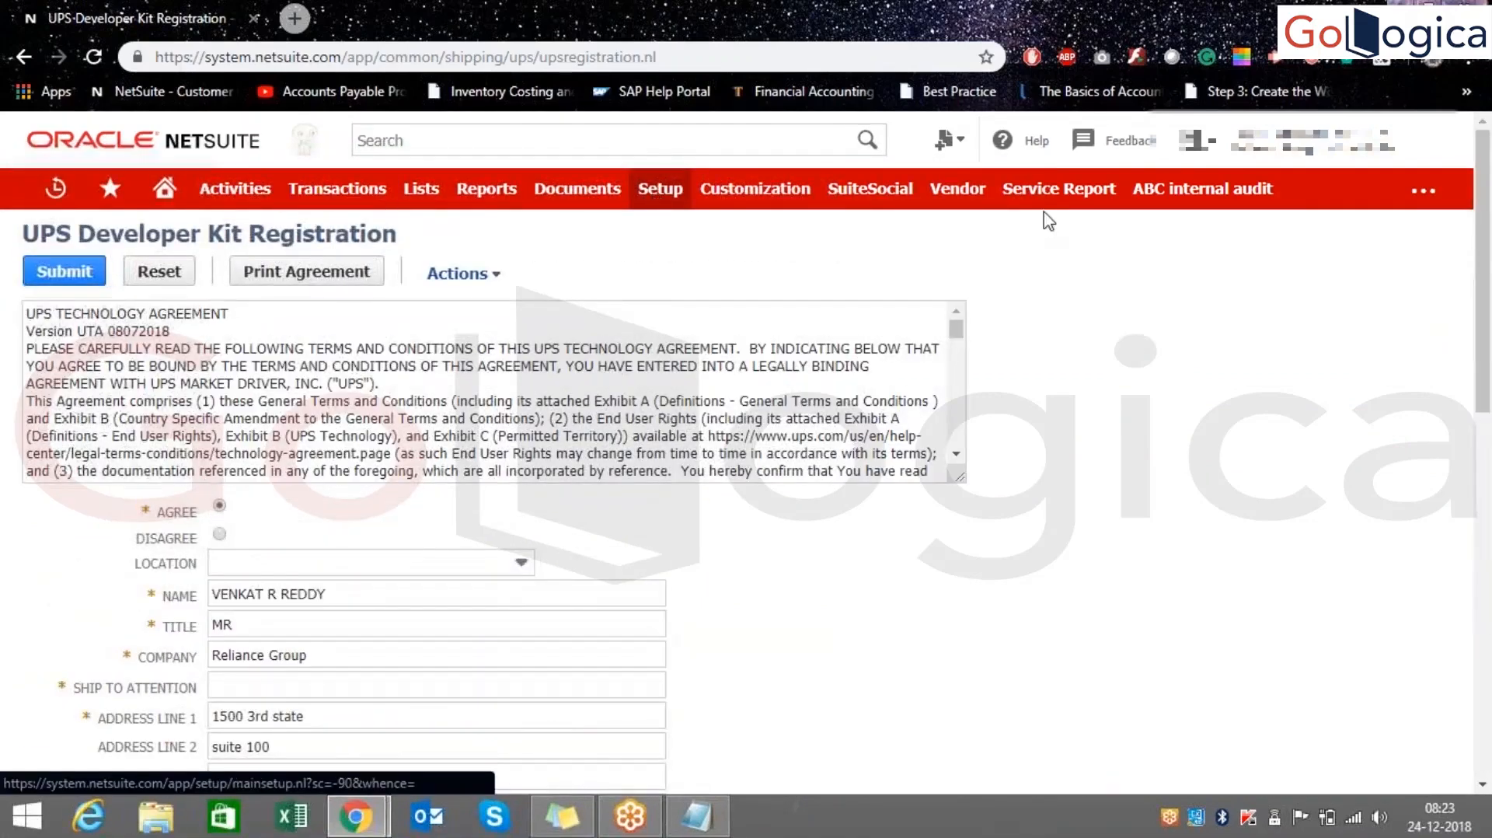
left_click(95, 56)
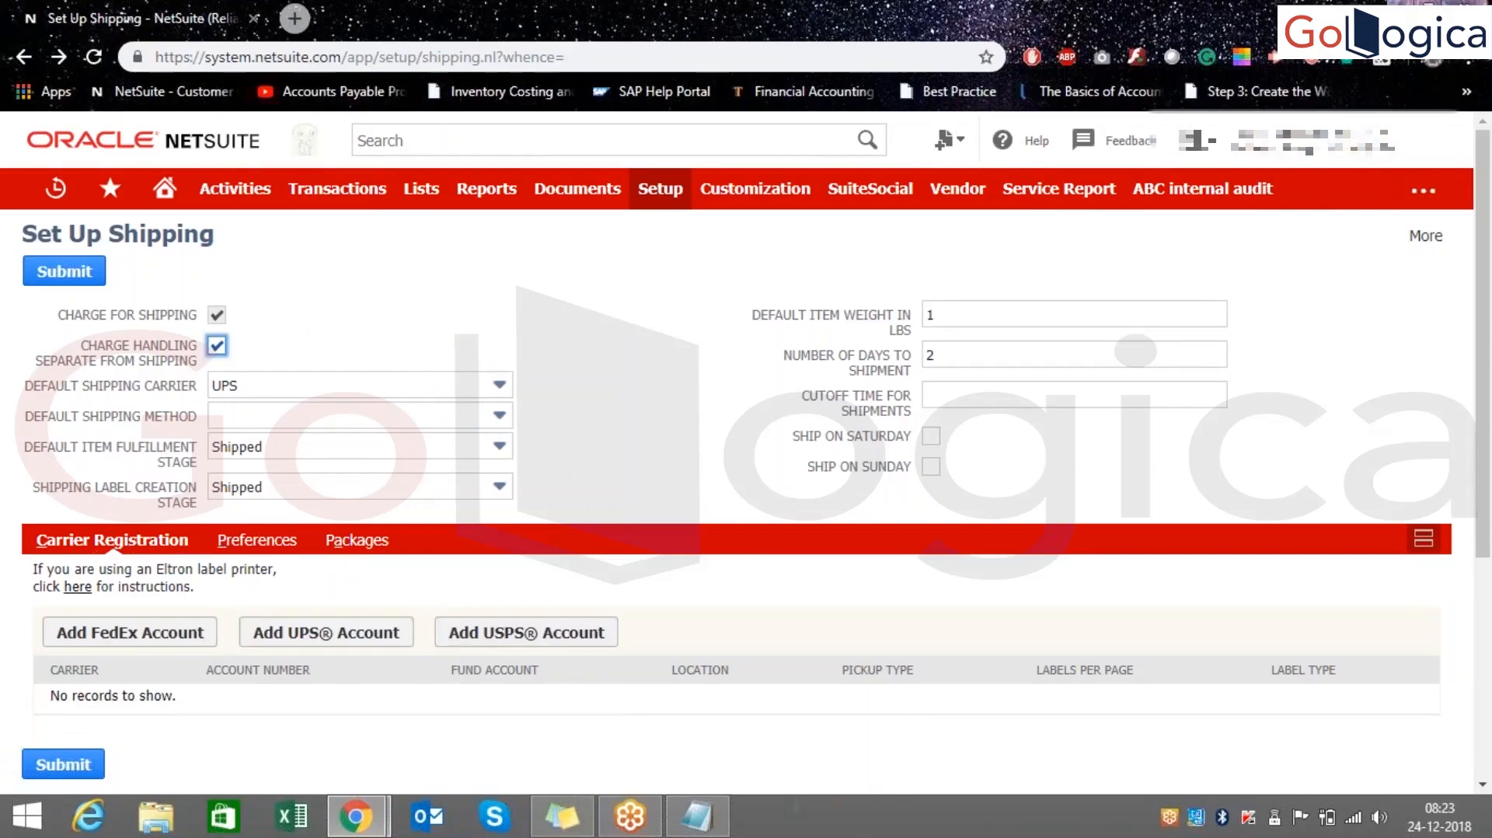
- Open the shipping preferences and examine the carrier basics and the available FedEx and UPS rate types
left_click(253, 542)
scroll(455, 556, "down", 1)
scroll(454, 556, "down", 1)
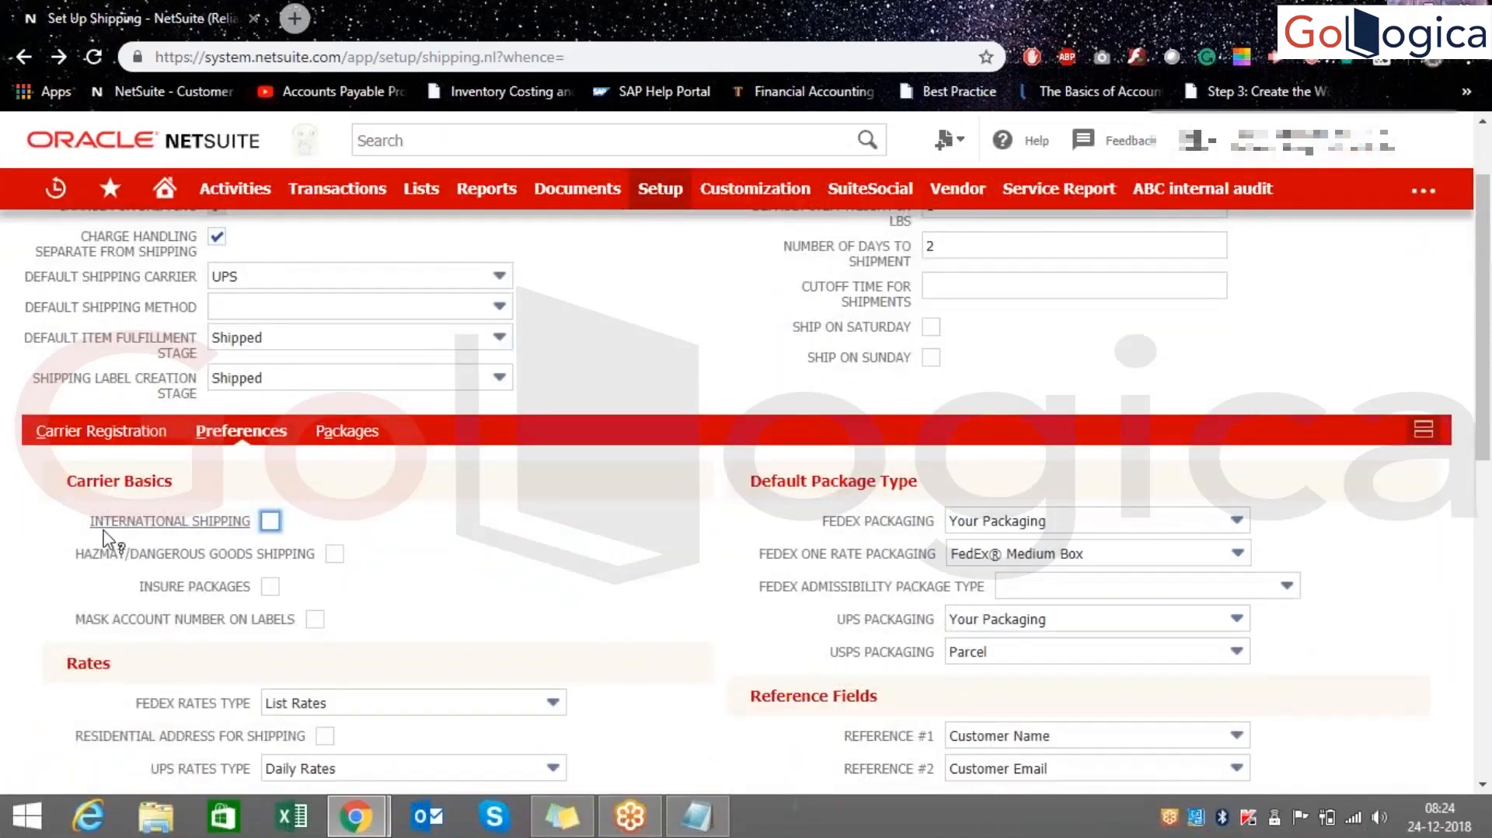
scroll(404, 551, "down", 4)
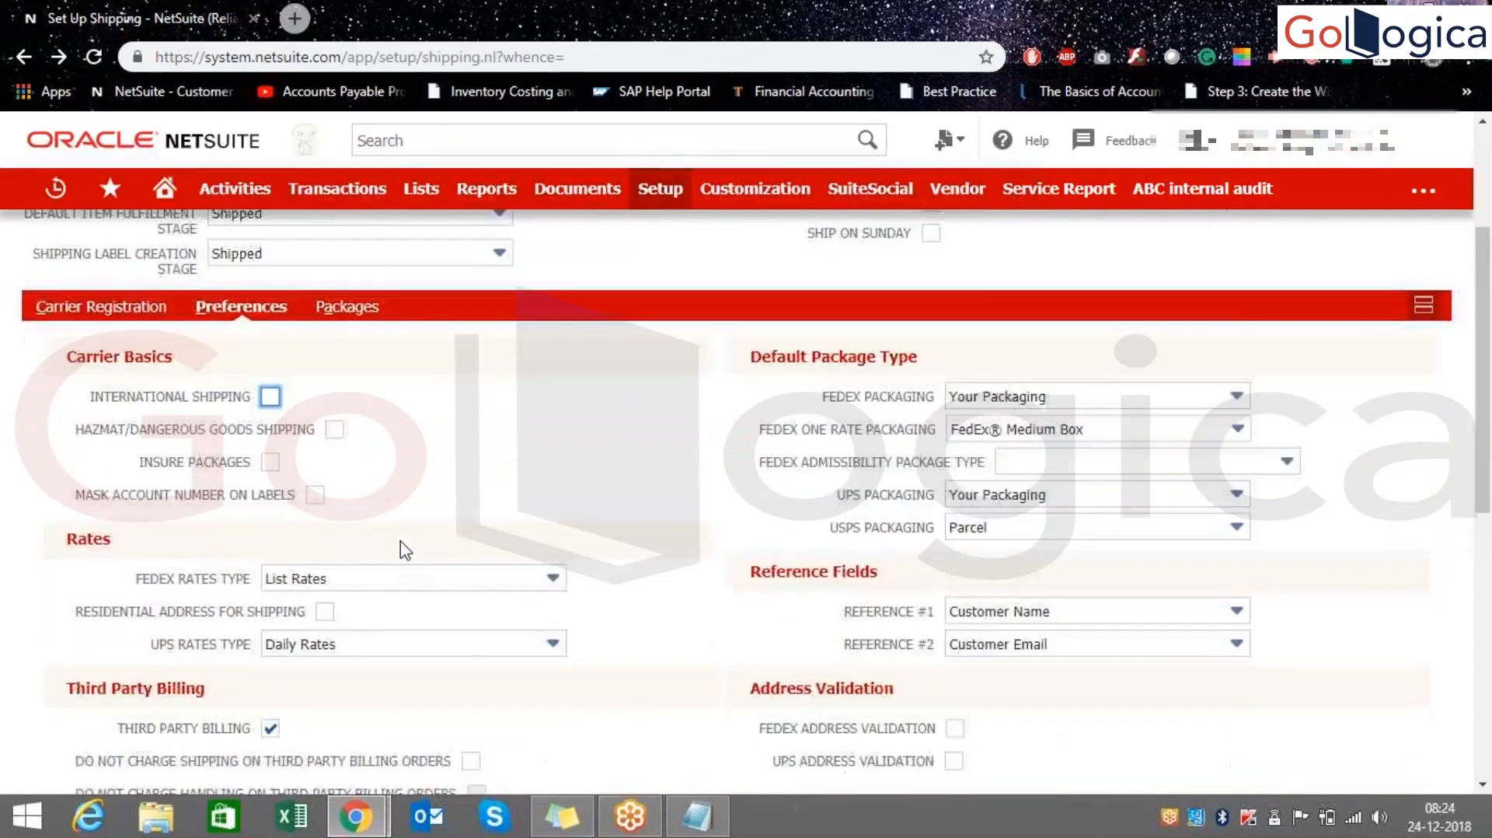
scroll(257, 311, "up", 1)
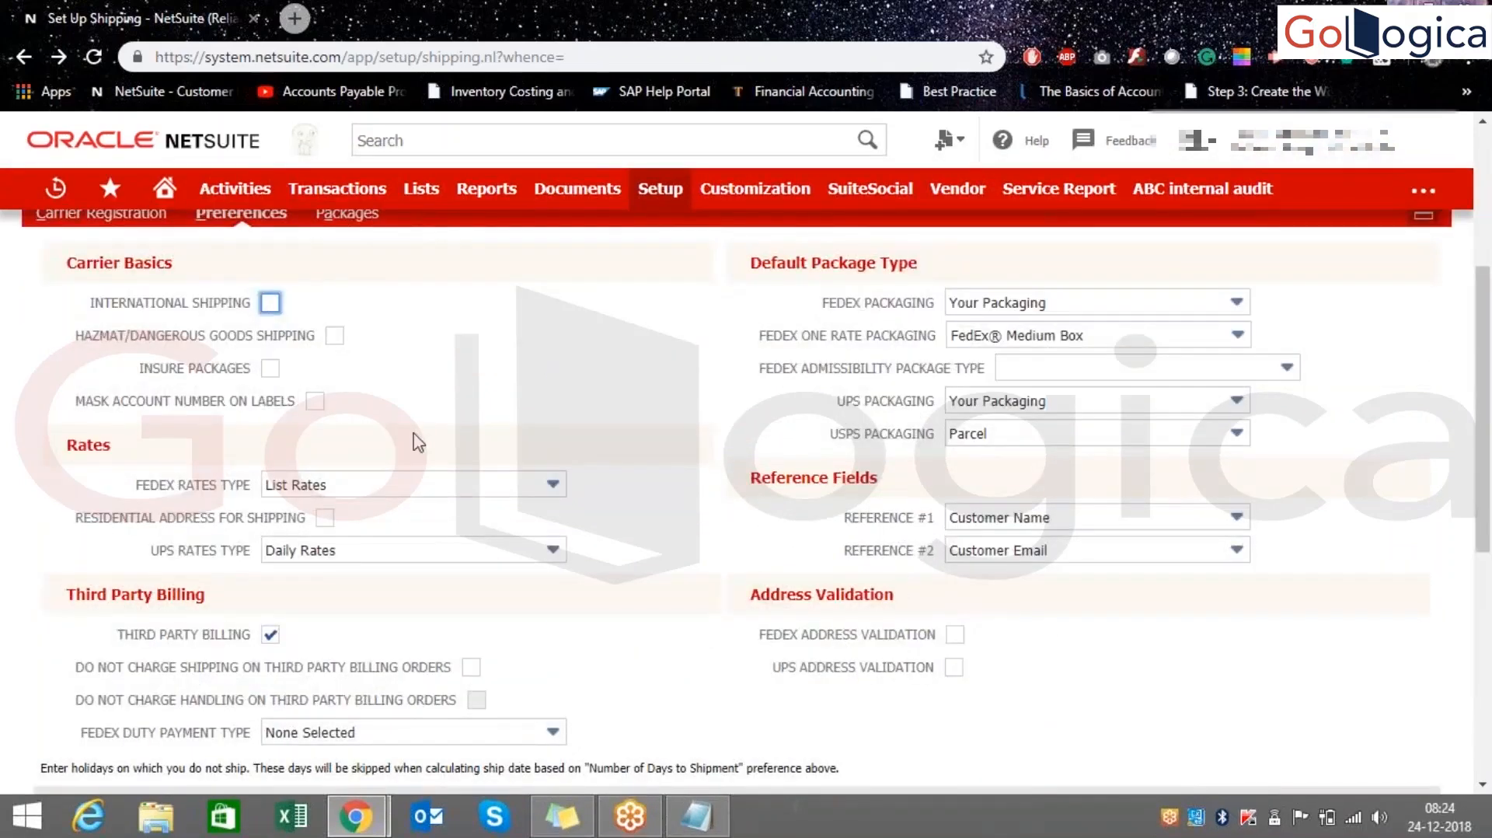
left_click(482, 486)
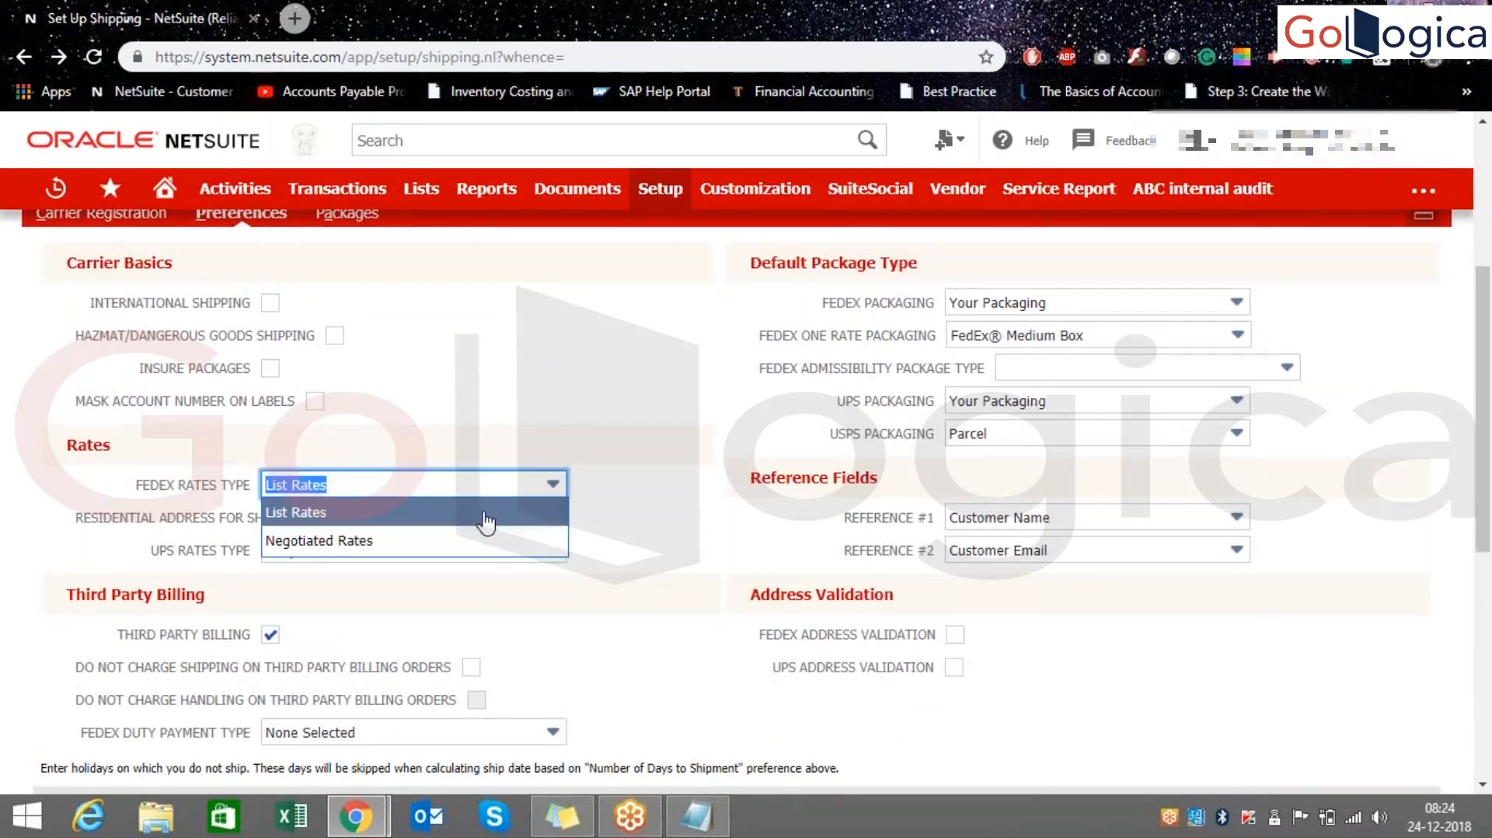
left_click(660, 489)
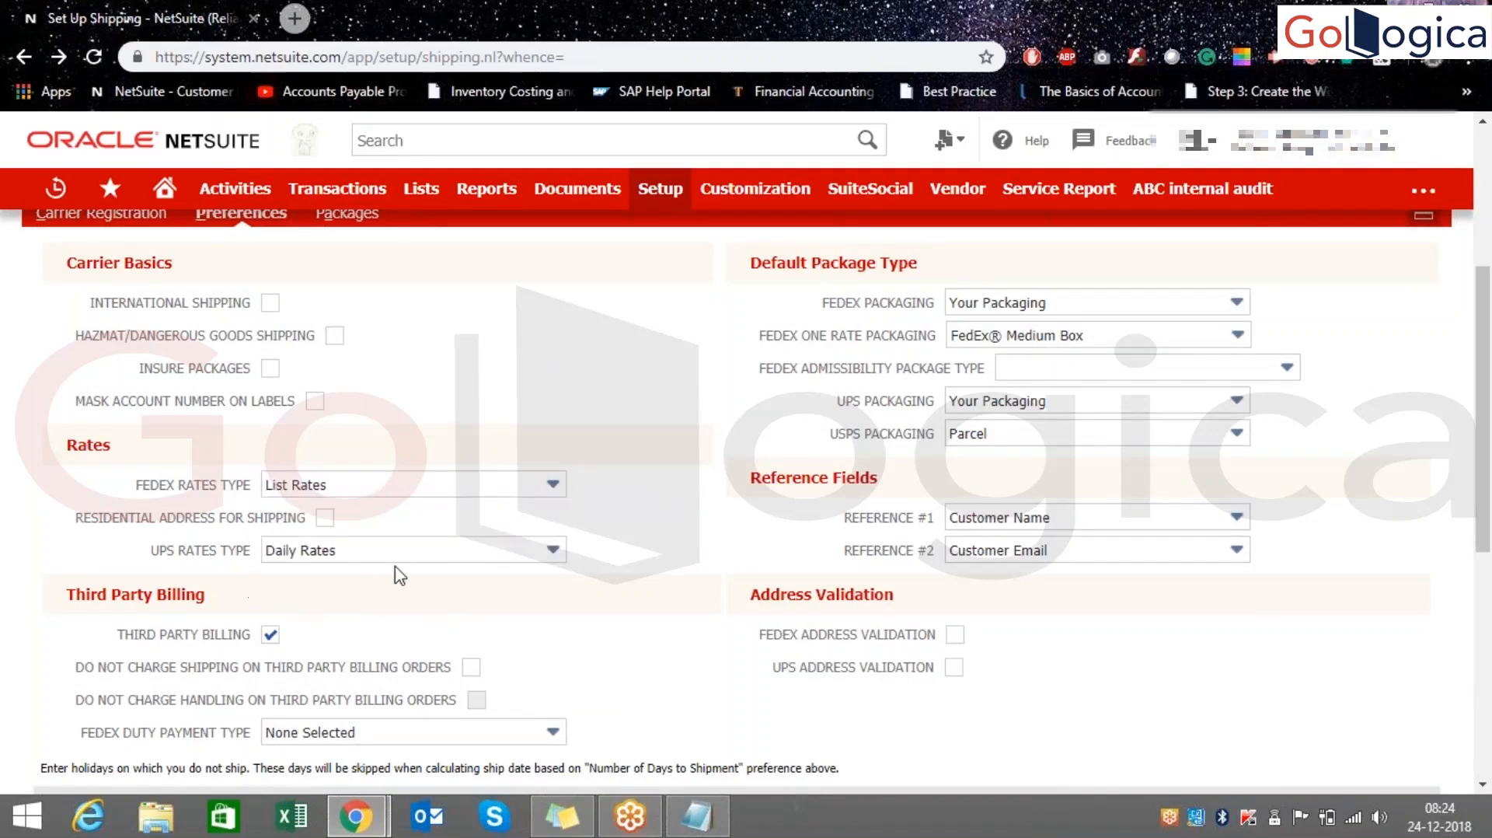
left_click(436, 553)
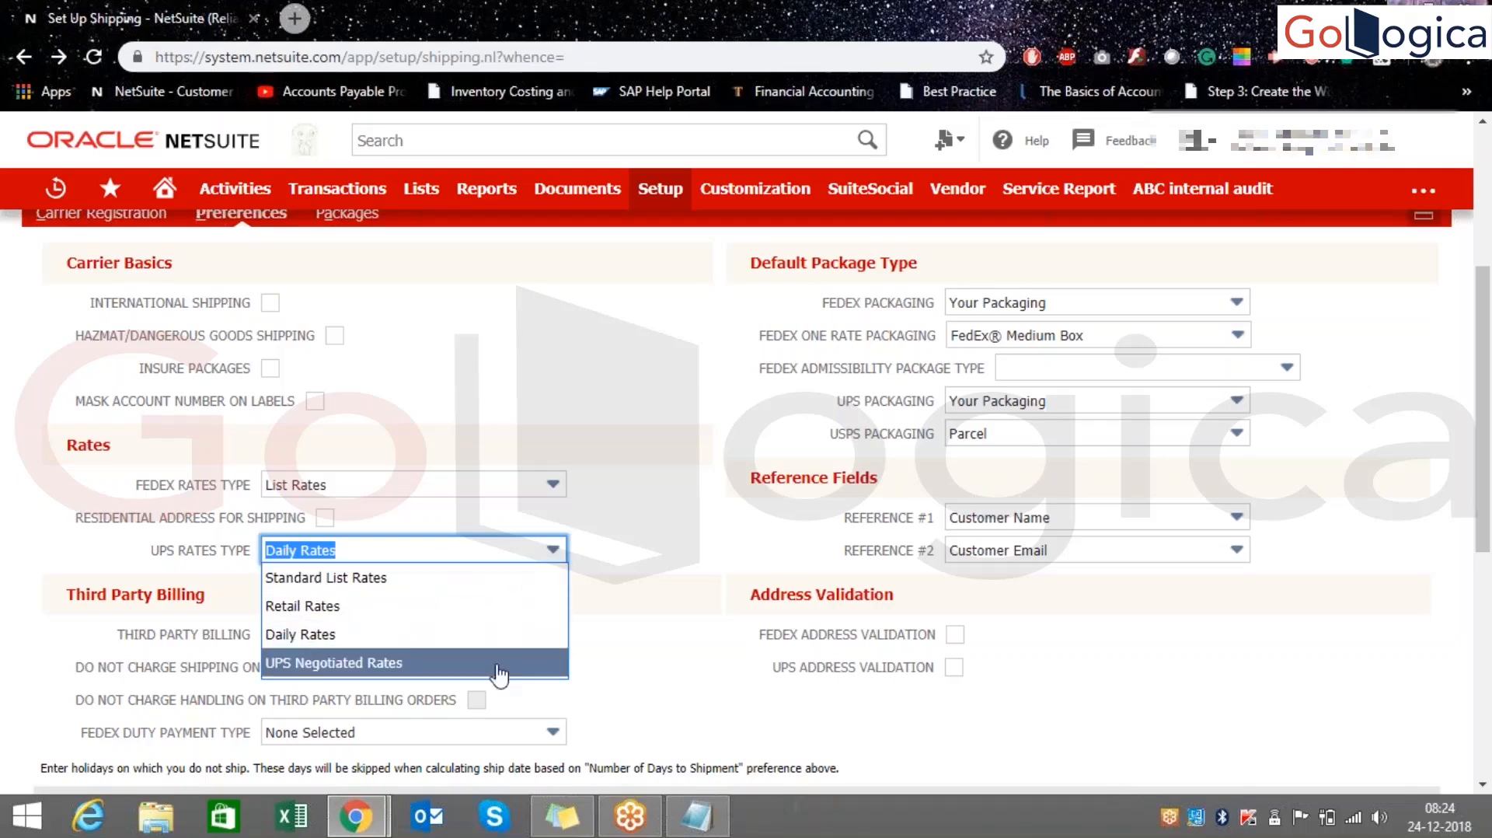
left_click(297, 558)
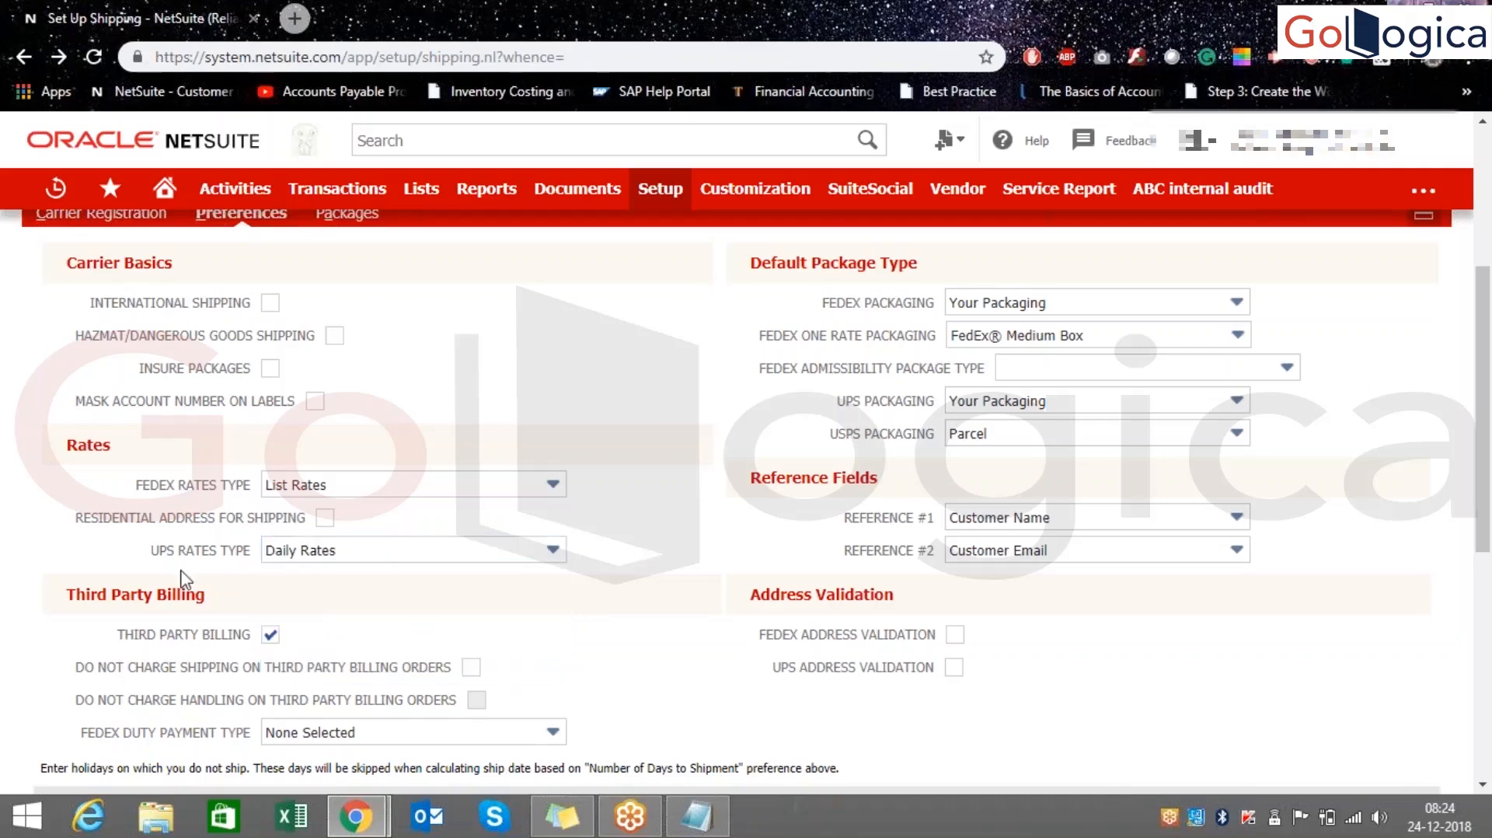
- Examine the third party billing, default package type and reference field preferences
scroll(180, 571, "down", 1)
left_click_drag(68, 486, 285, 475)
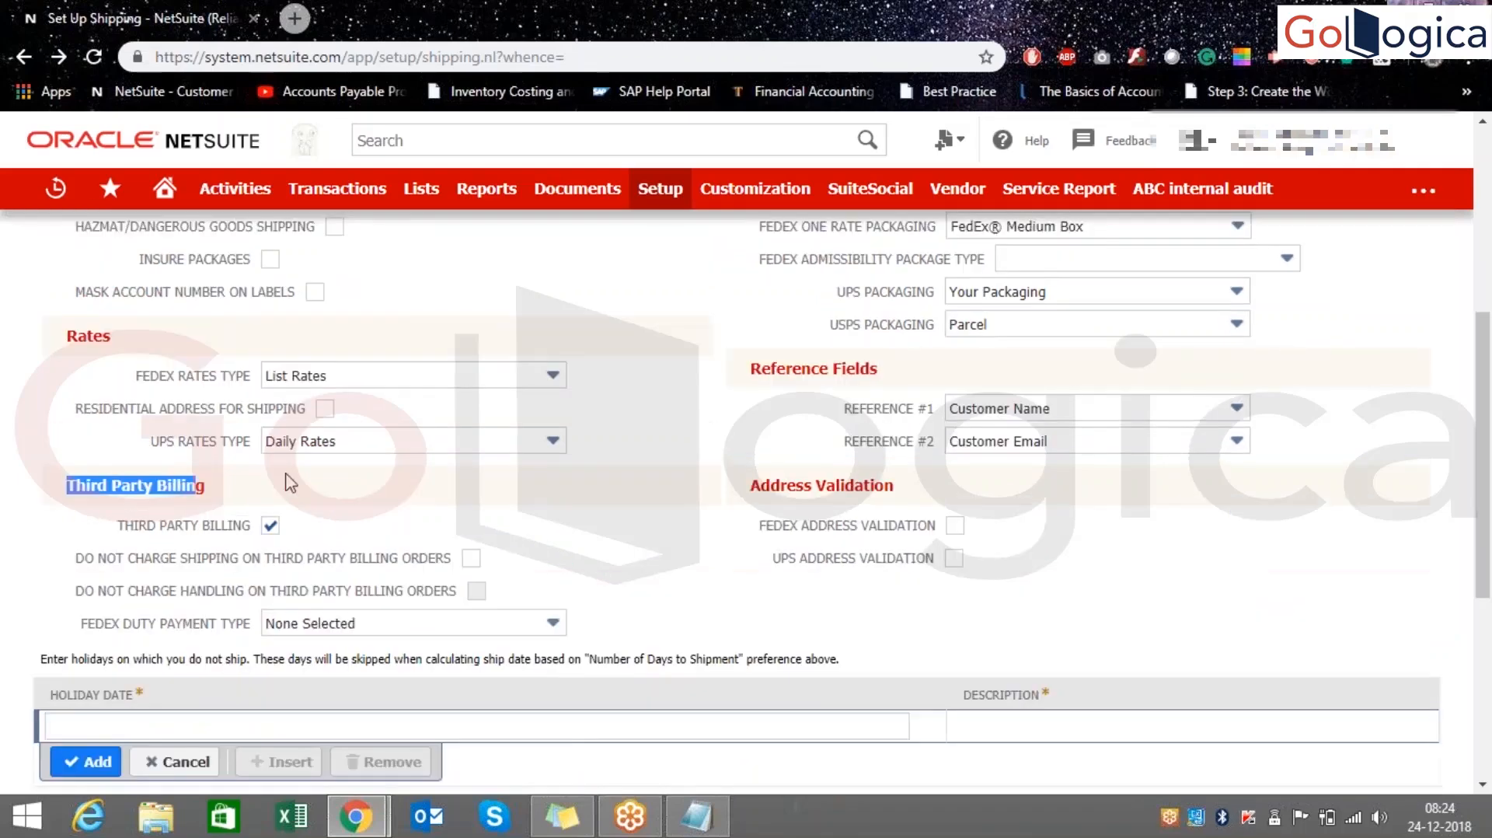
left_click(287, 483)
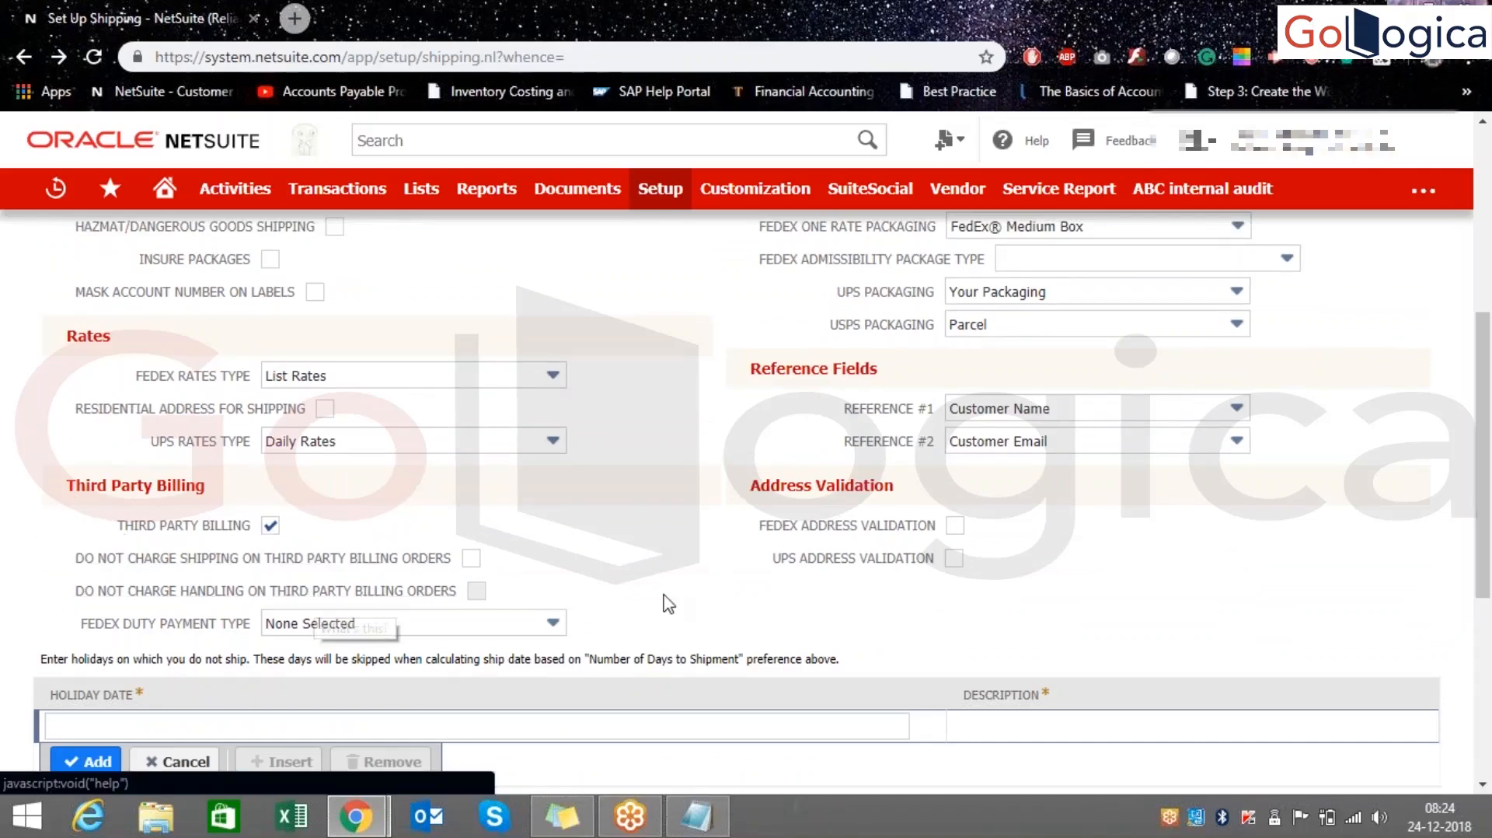
scroll(657, 619, "up", 4)
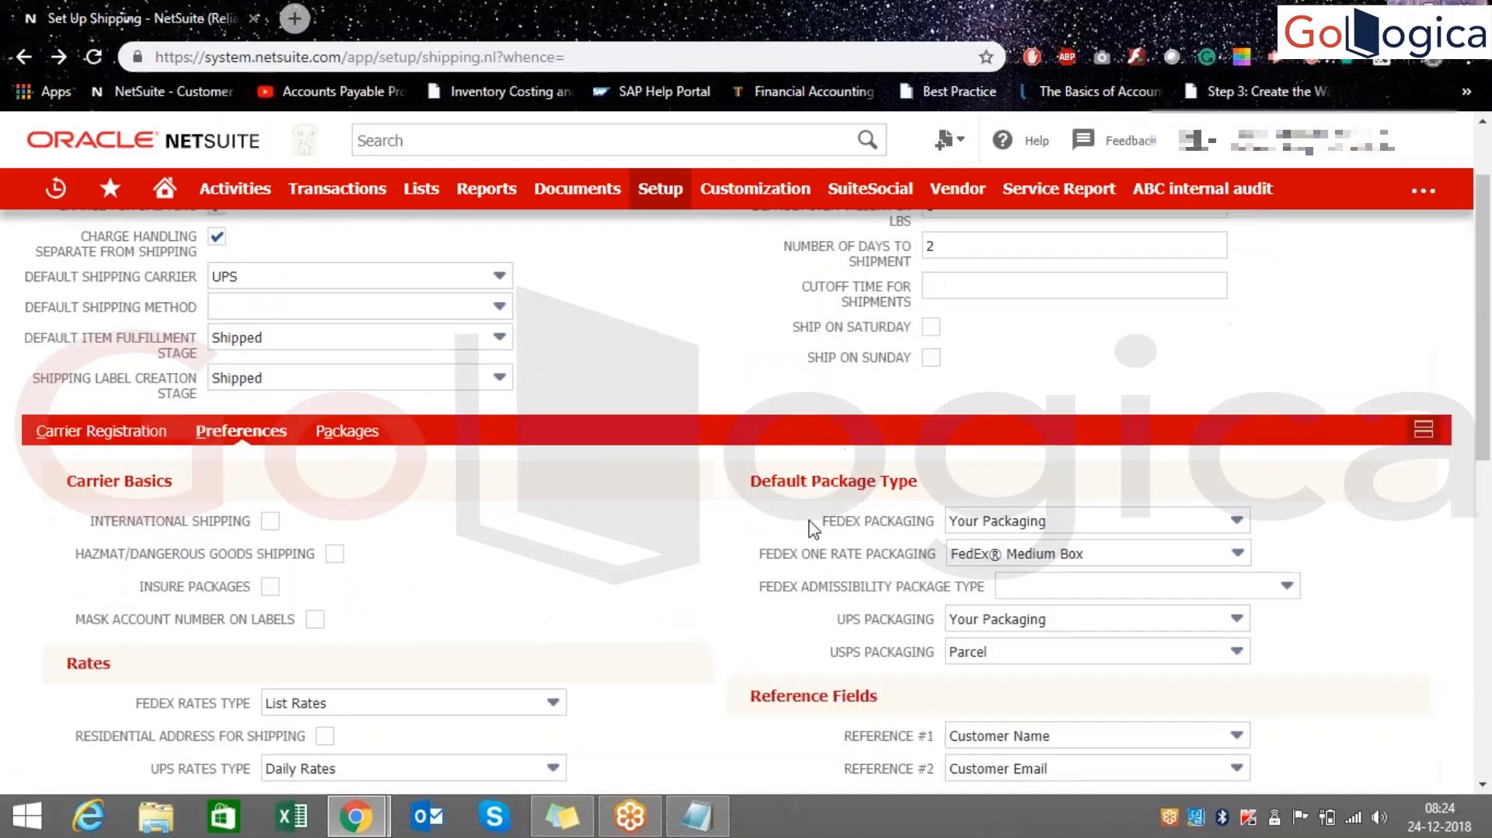
scroll(809, 466, "down", 4)
scroll(736, 393, "up", 2)
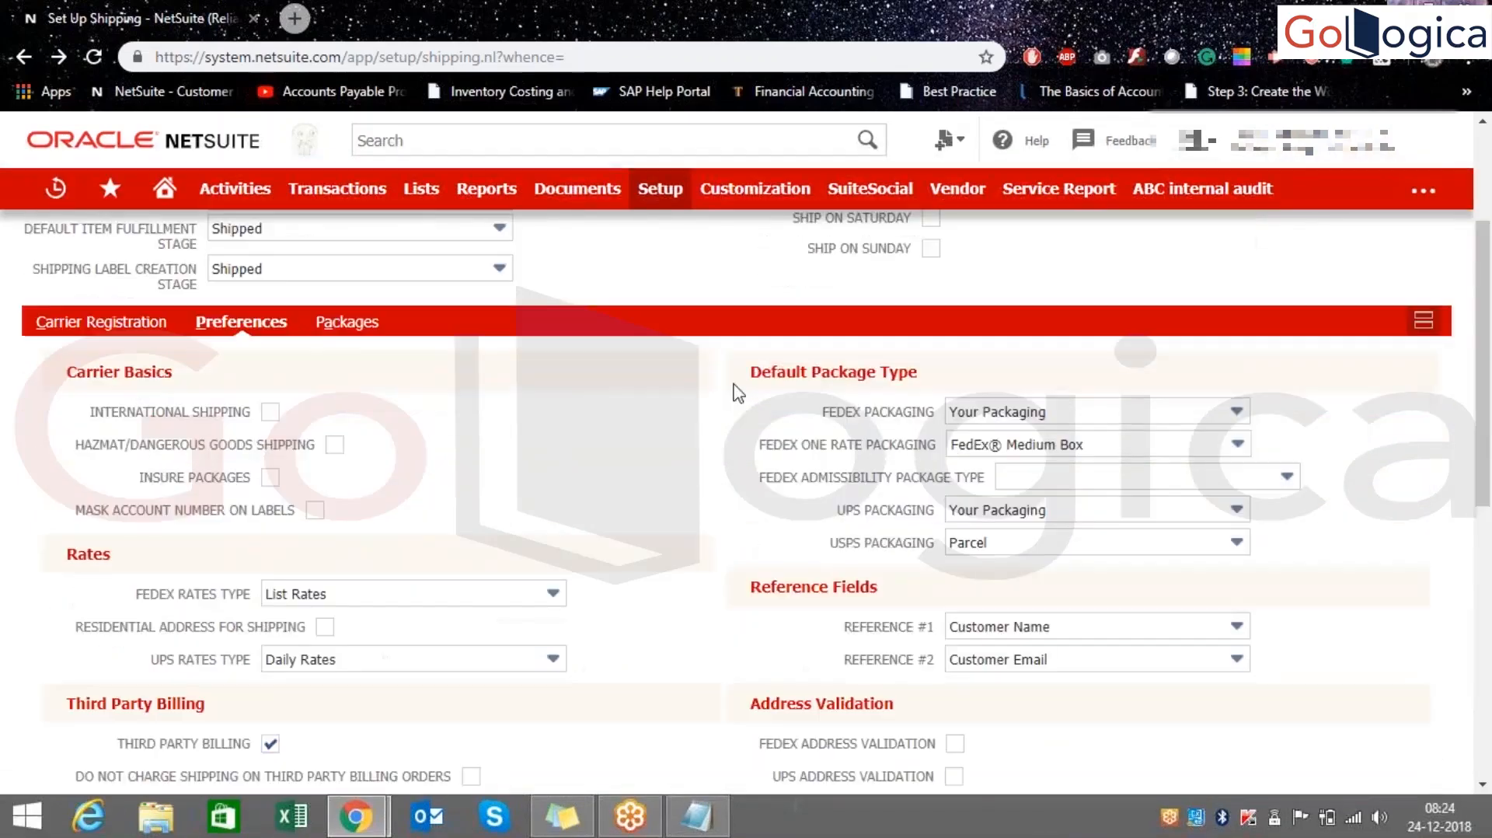
- Start a shipping package named "Big Pack" with length 12, width 10 and height 5
left_click(330, 339)
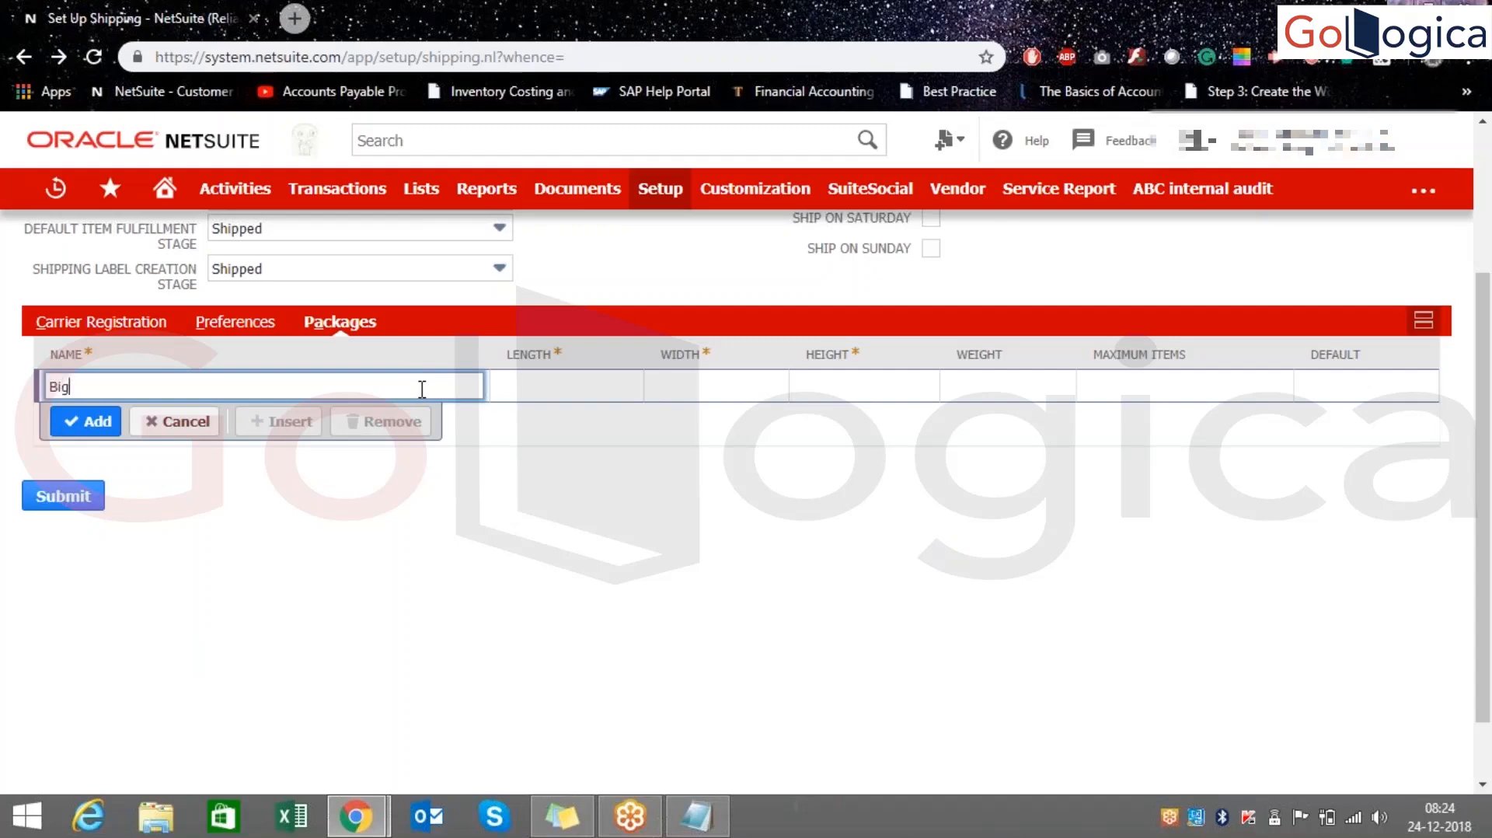
type("k")
key("Tab")
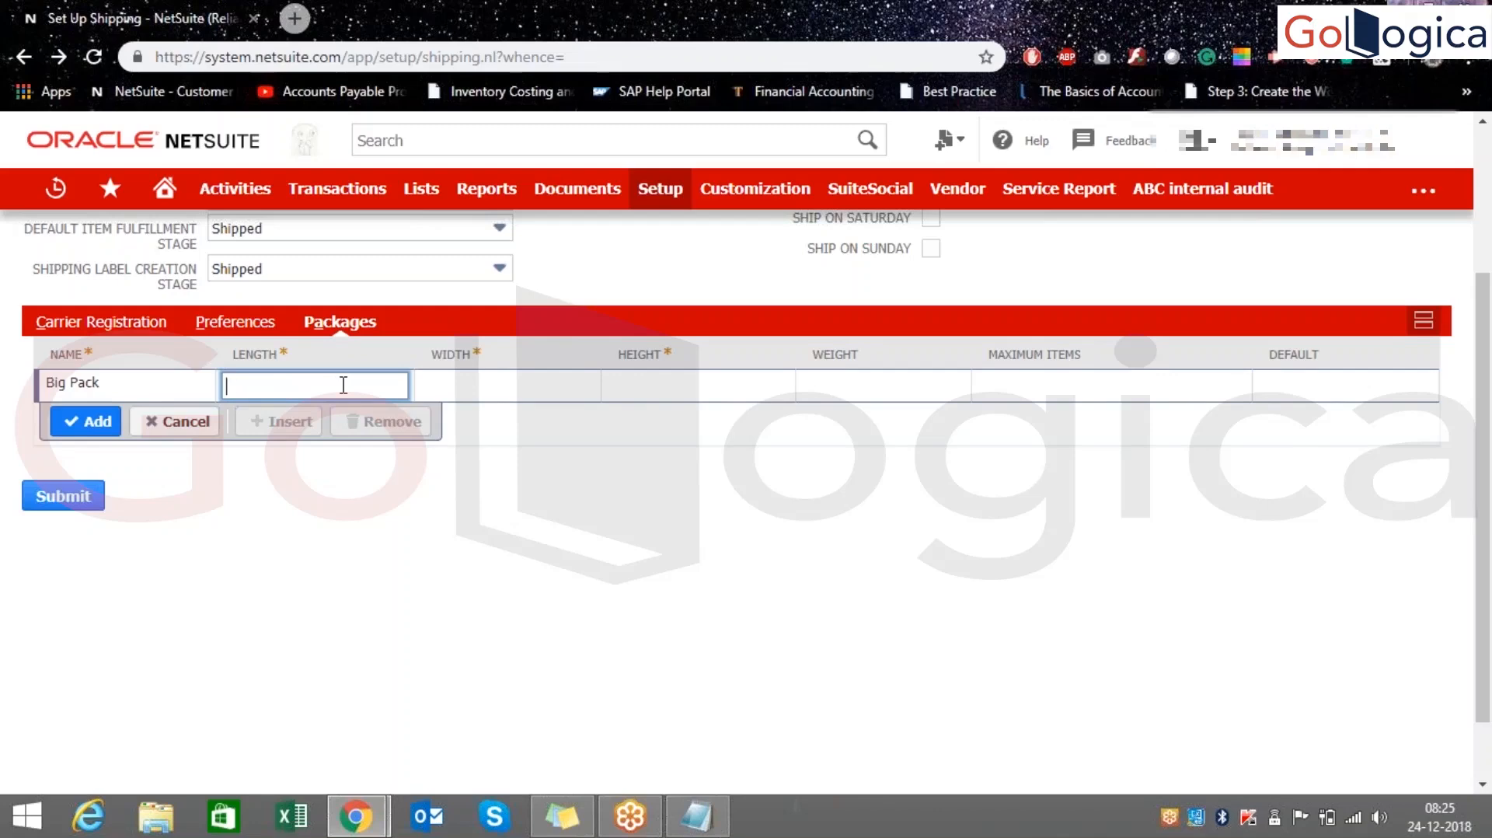
left_click(460, 388)
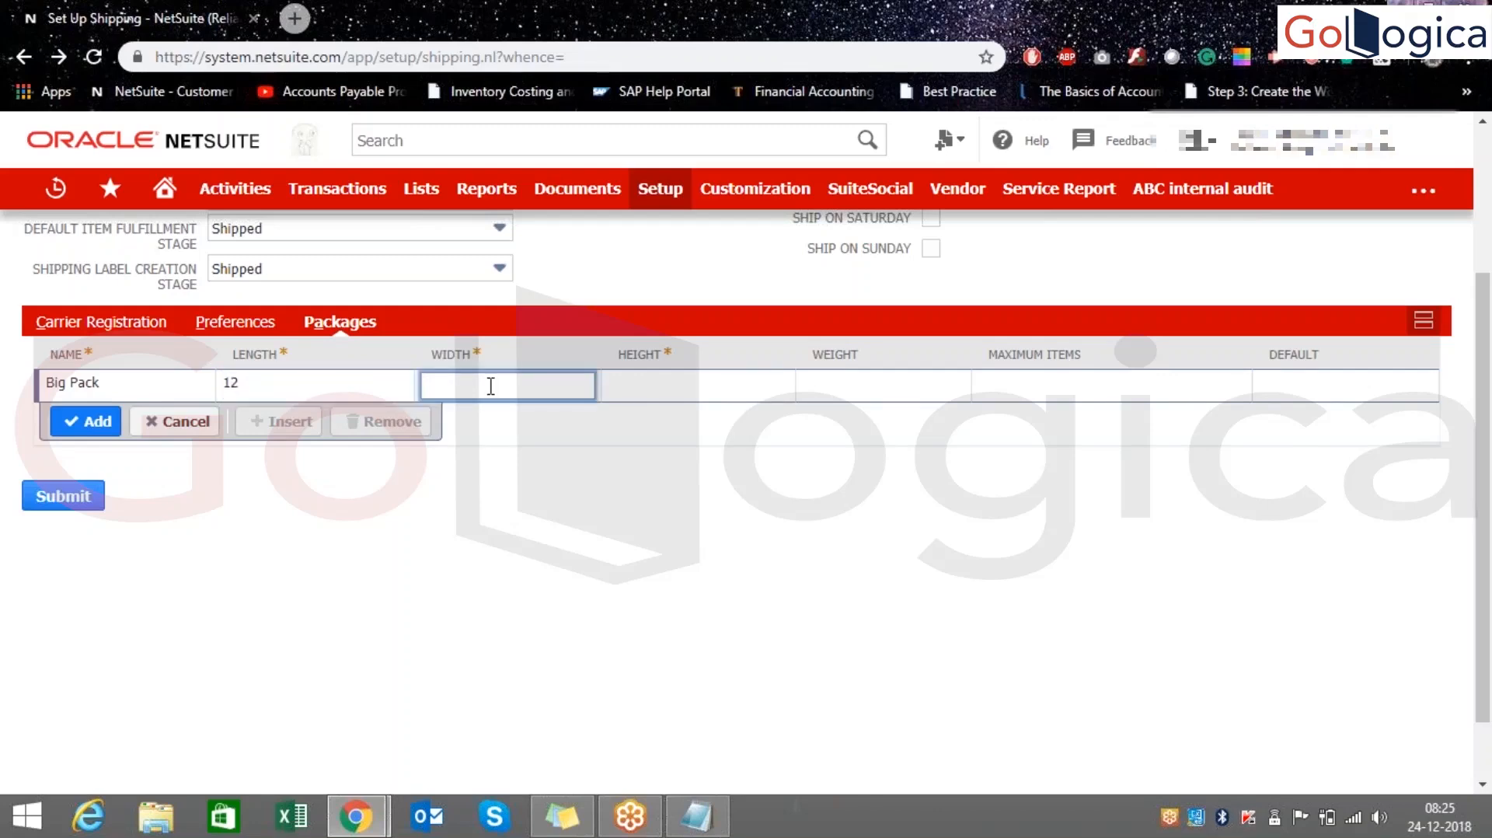
type("10")
left_click(648, 385)
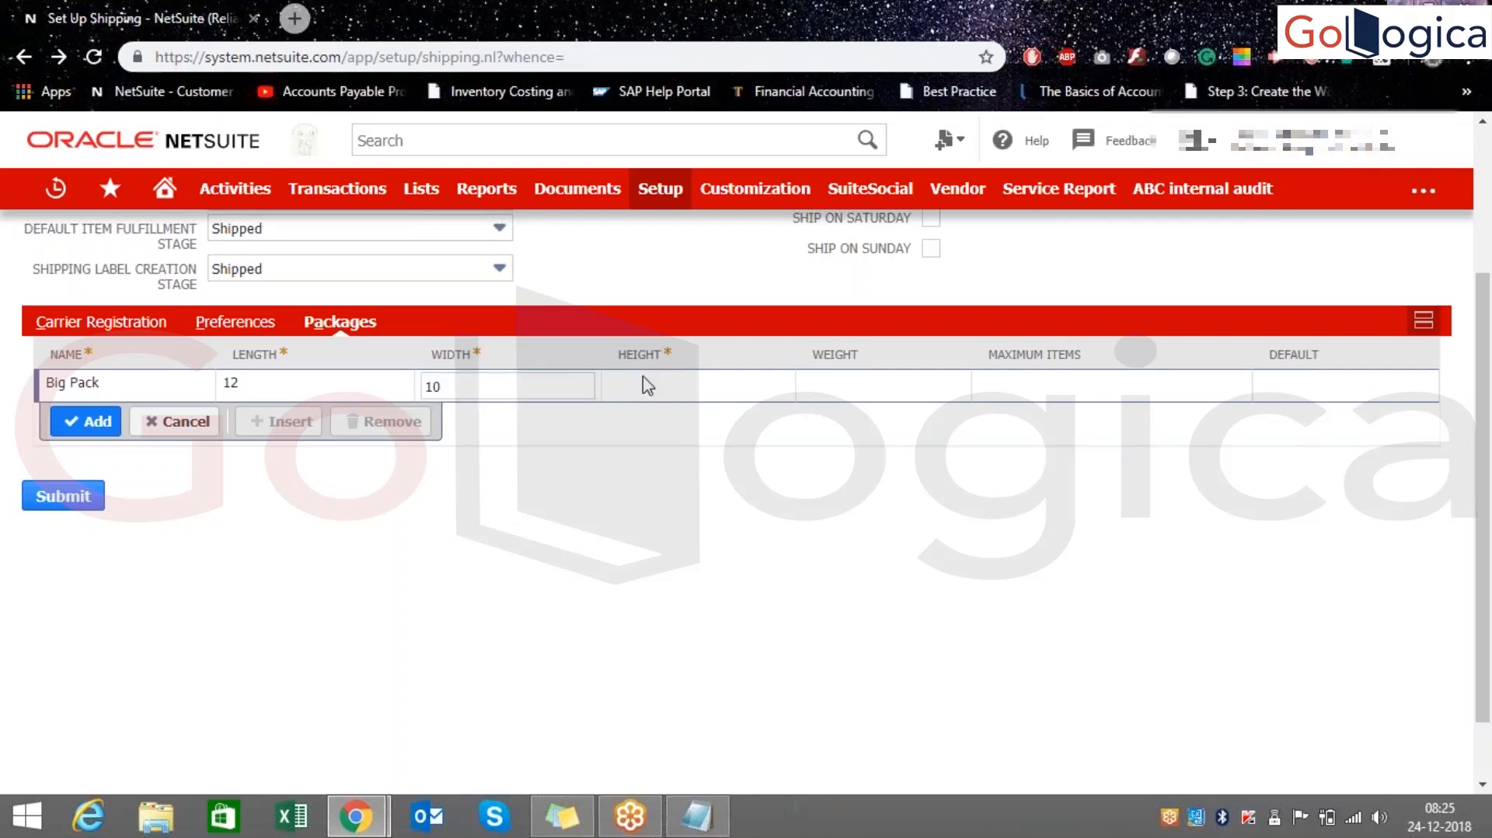
left_click(650, 385)
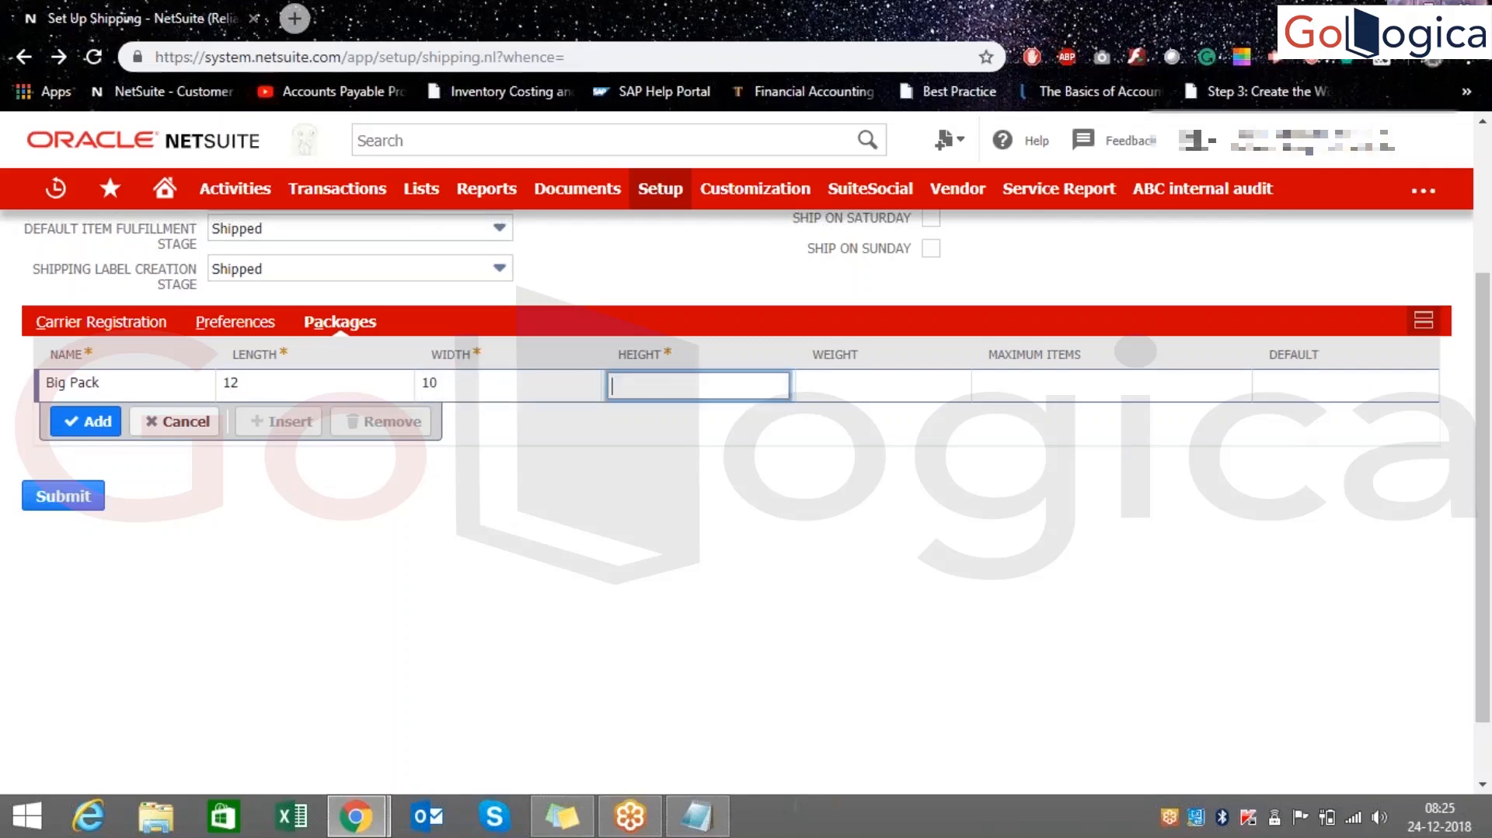
left_click(862, 387)
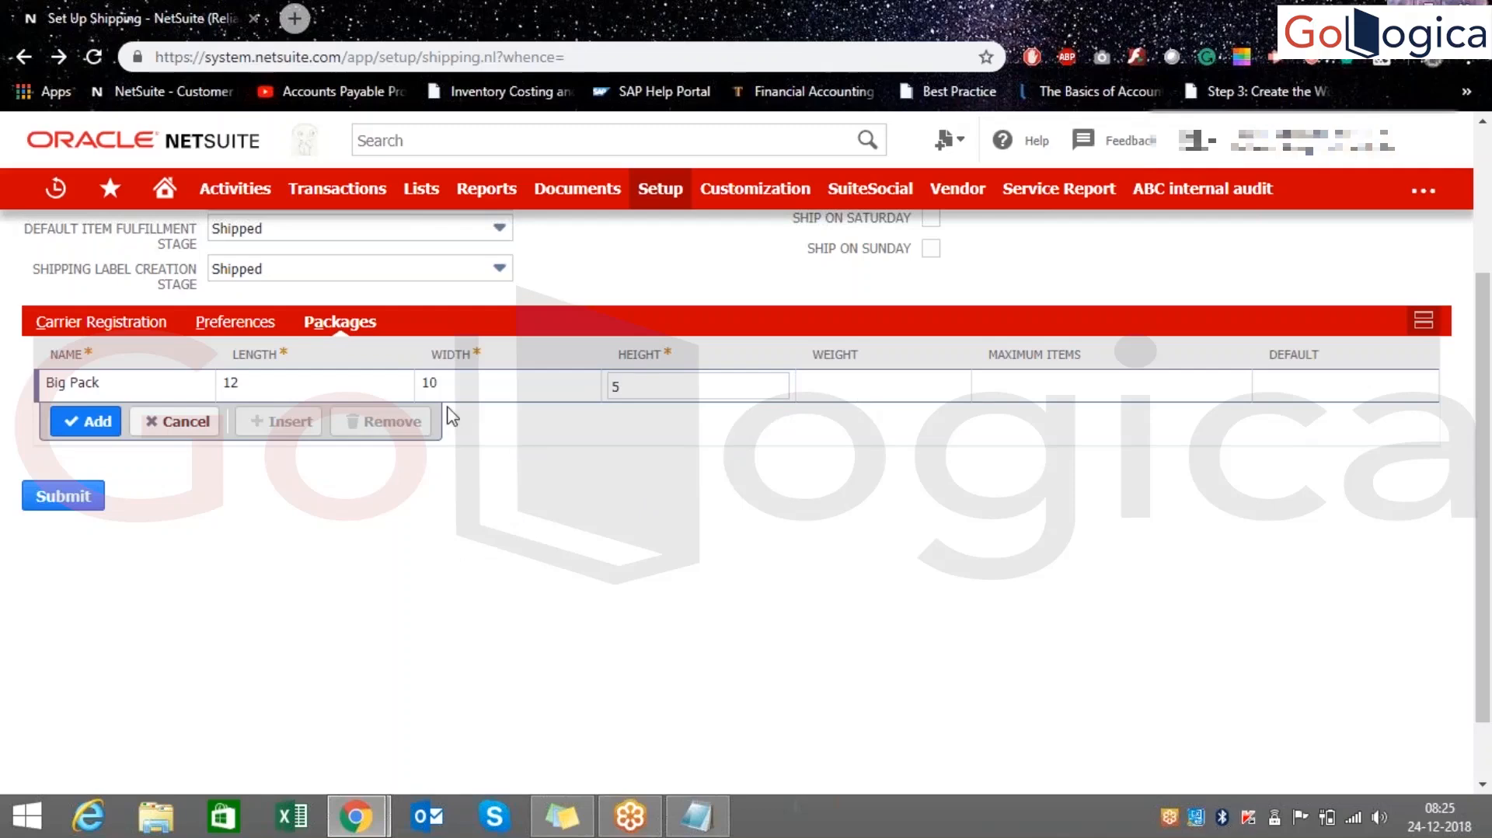
left_click(293, 386)
left_click(584, 552)
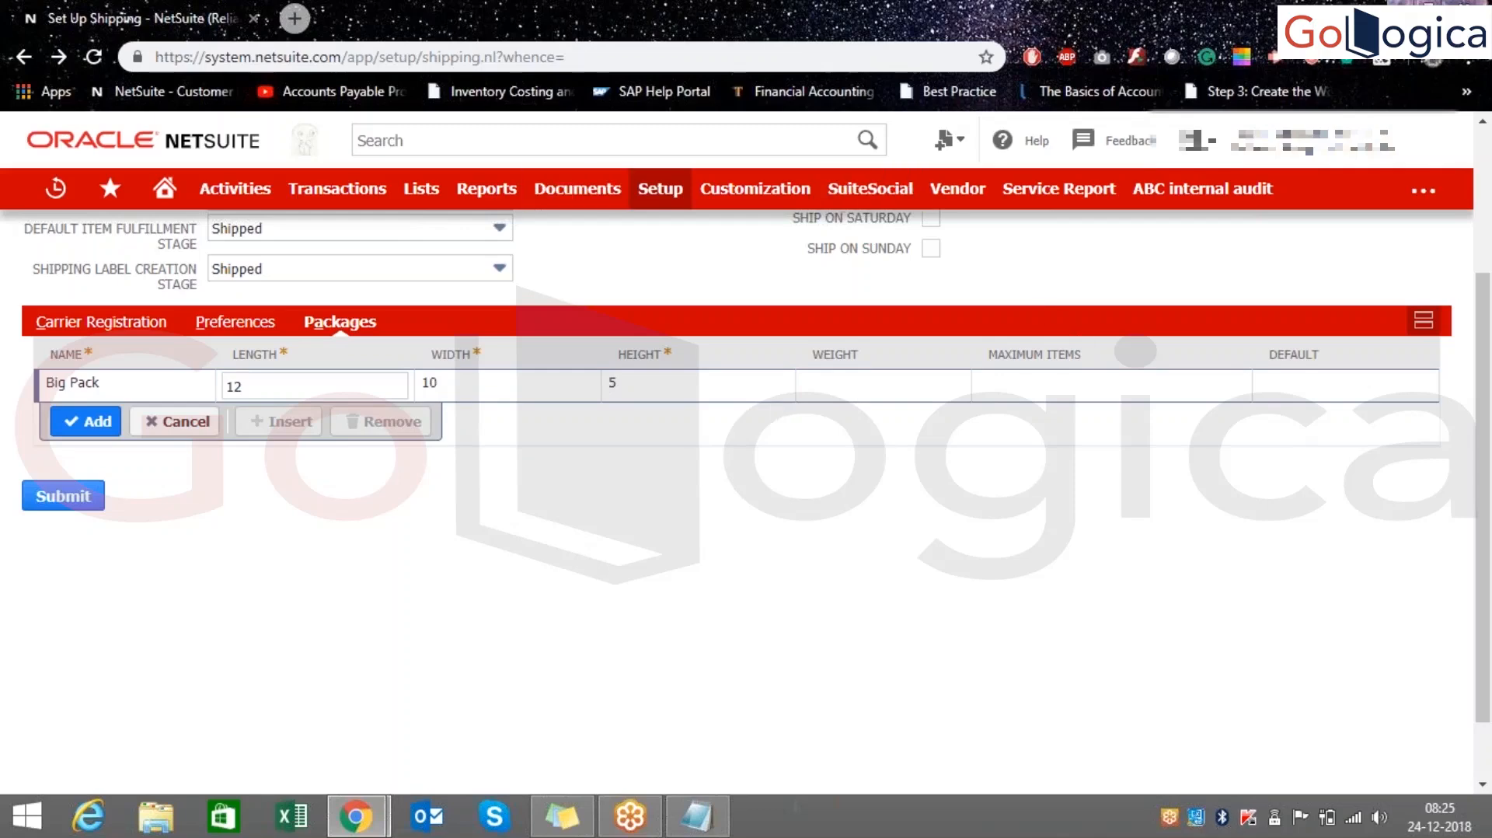
mouse_move(660, 191)
mouse_move(703, 312)
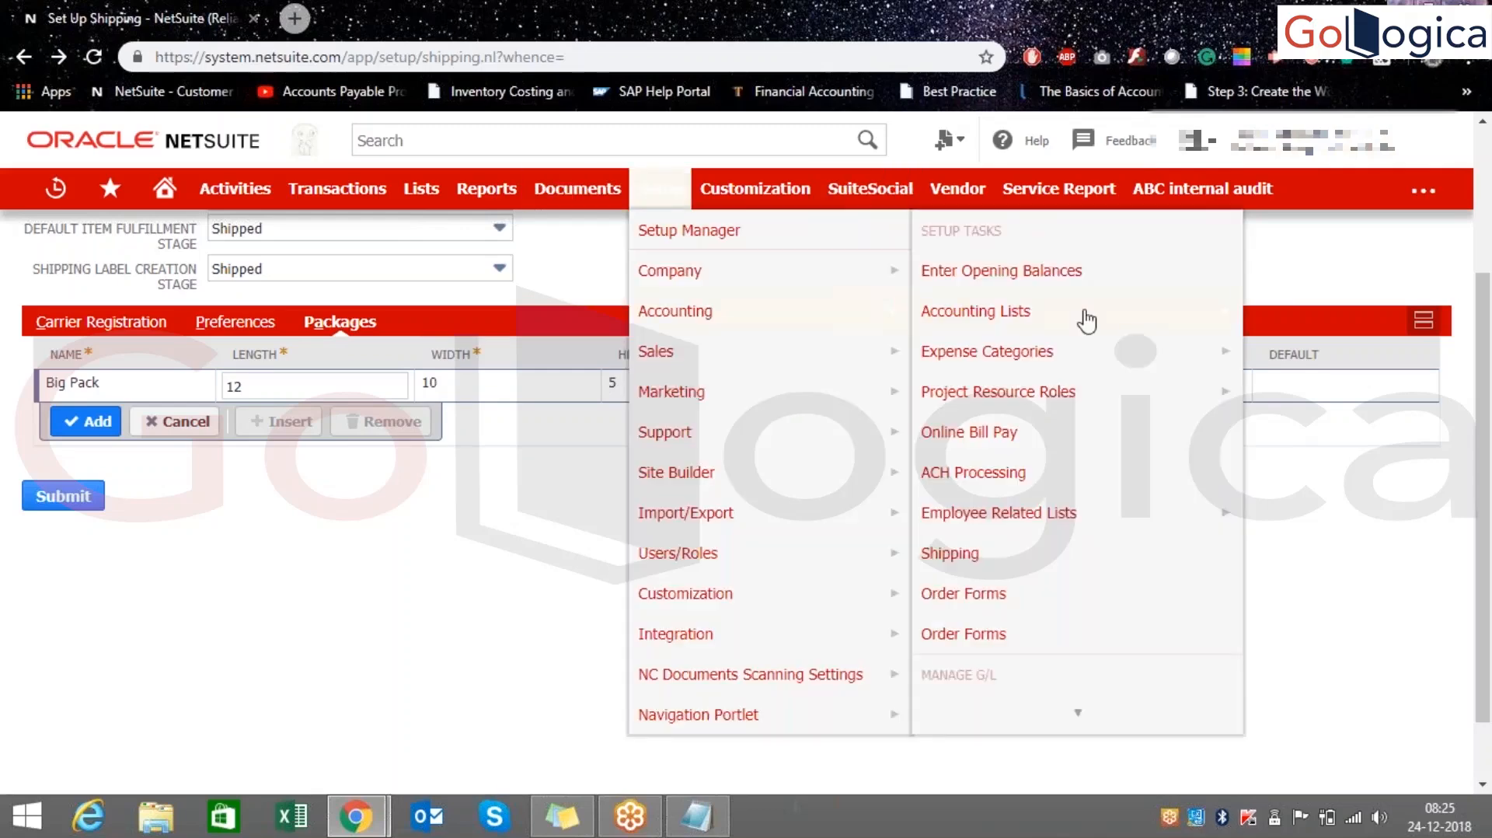
mouse_move(420, 190)
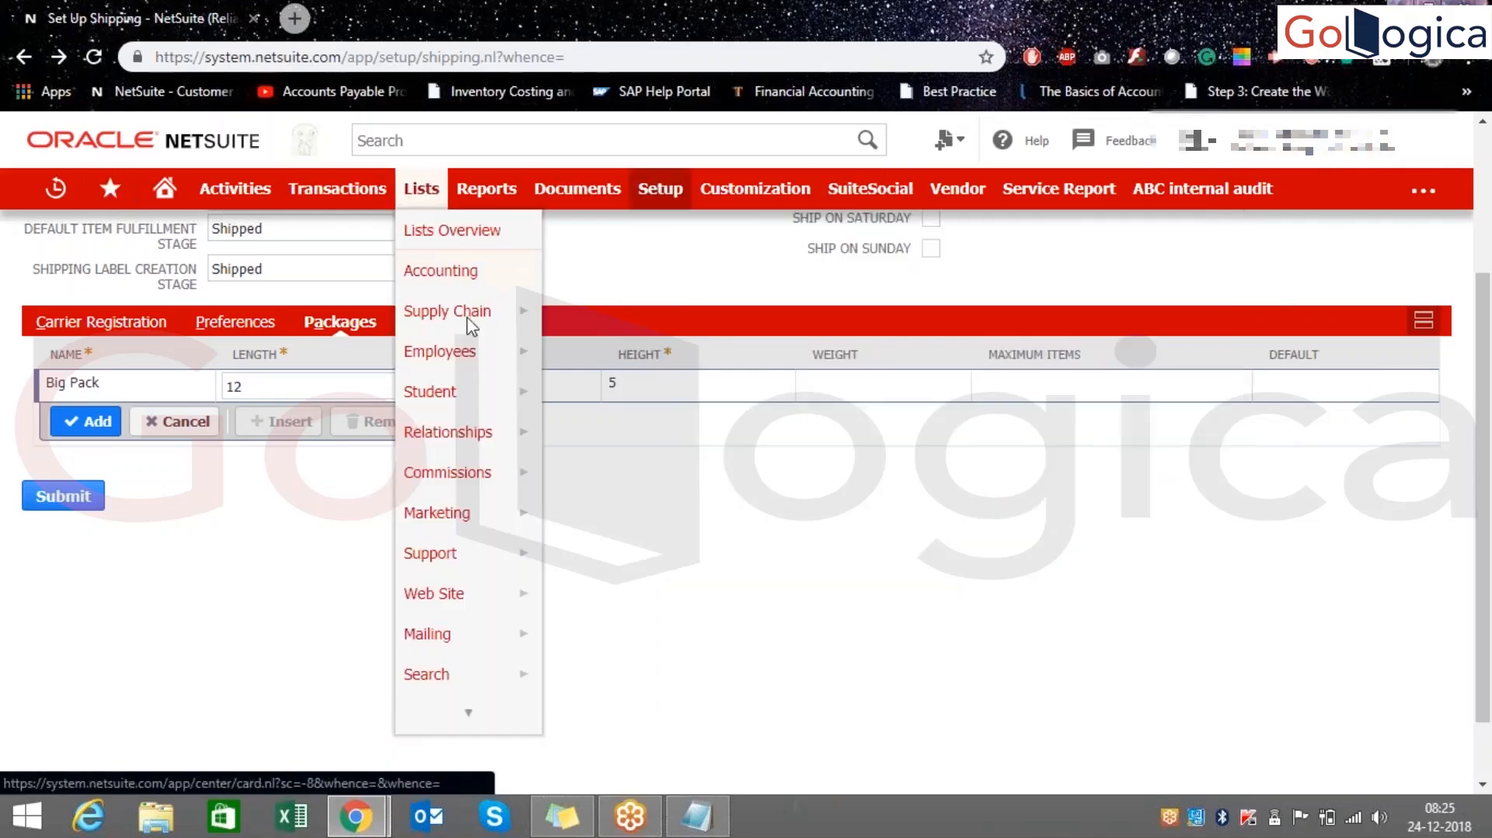
mouse_move(470, 325)
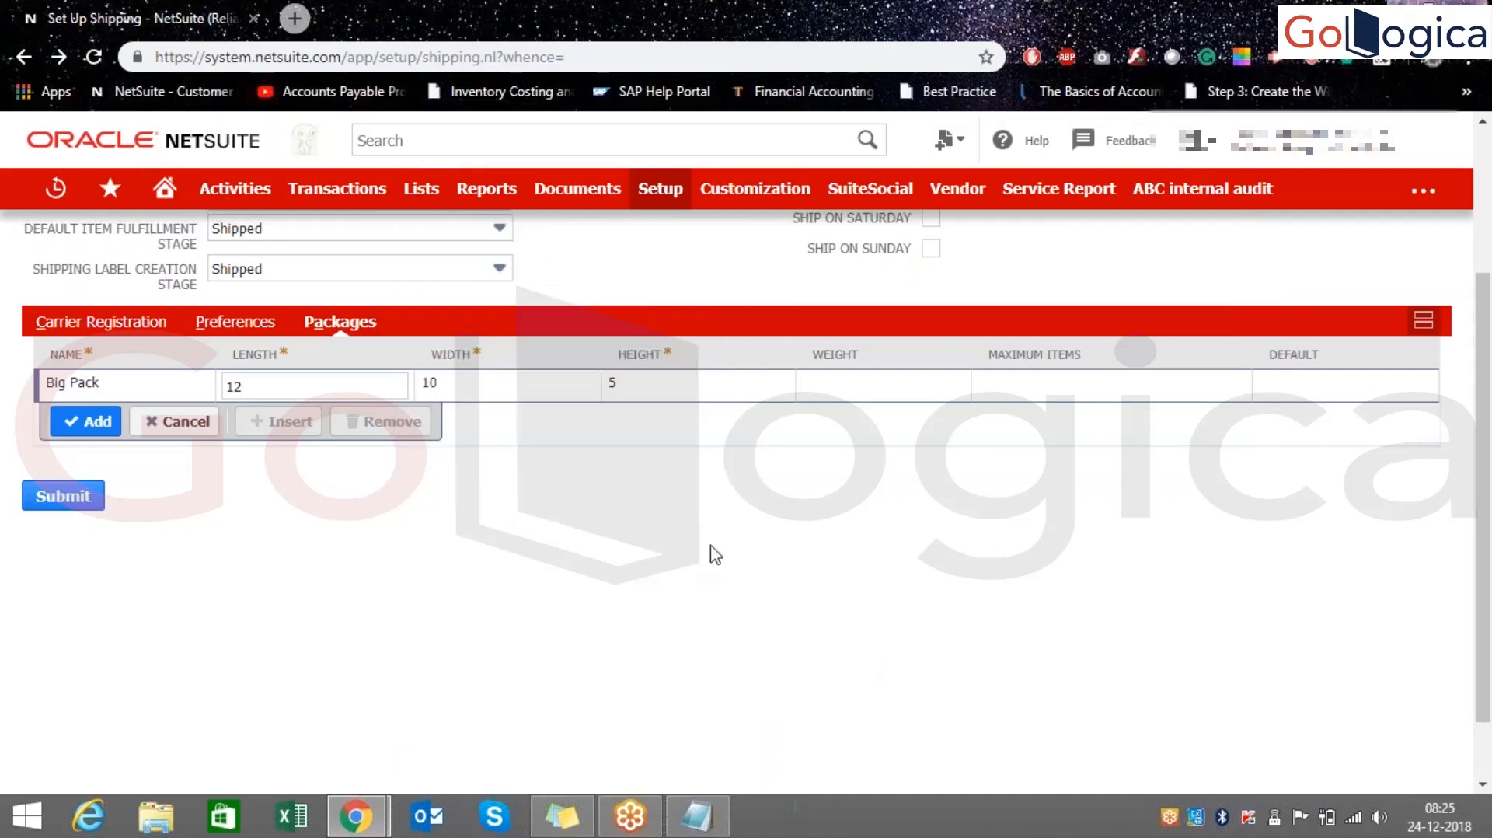
- Set the Big Pack package's maximum items to 2 and add it to the package list
scroll(746, 545, "up", 3)
left_click(1046, 610)
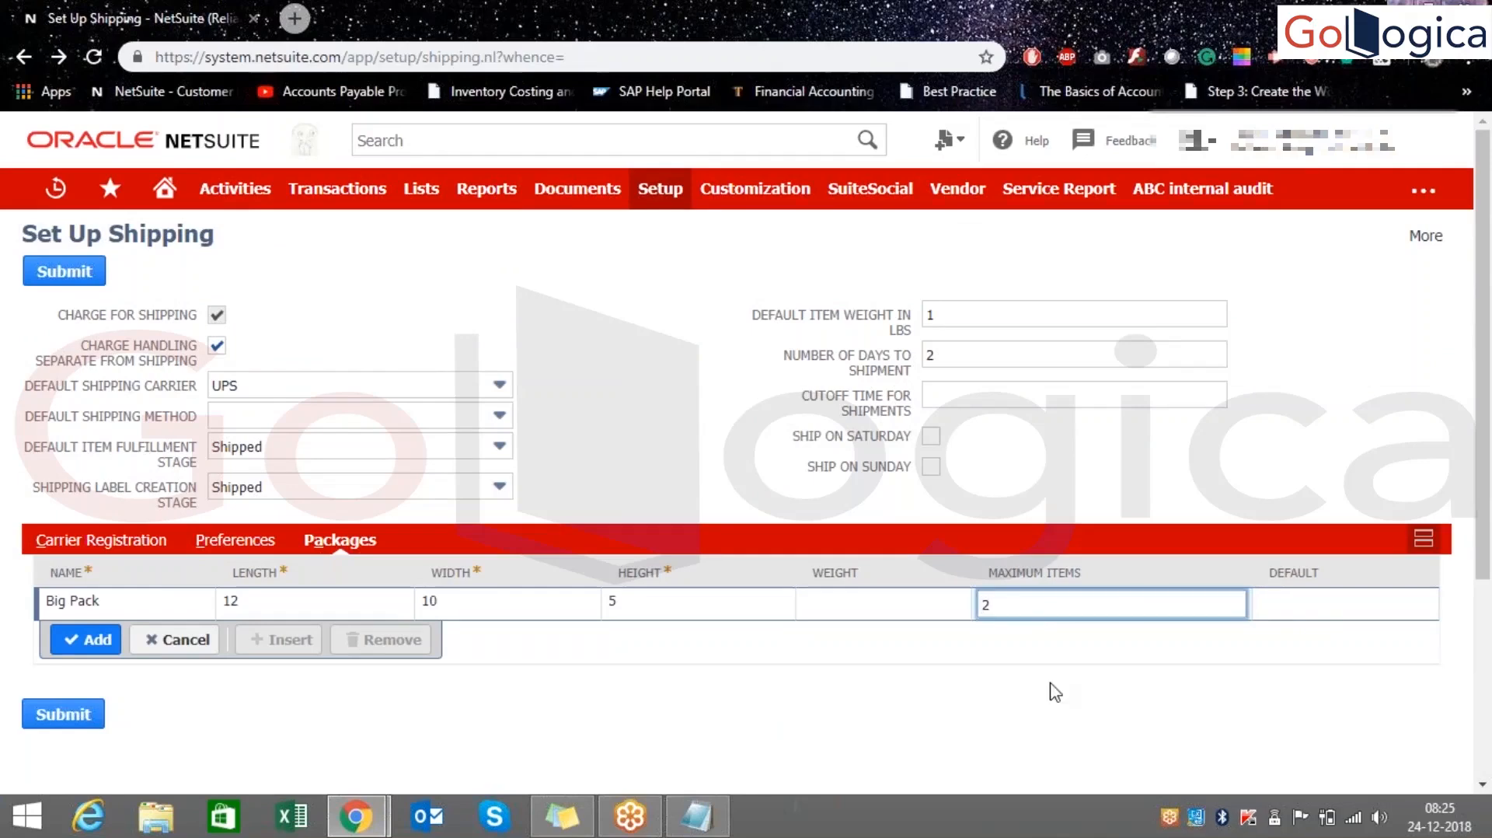
left_click(1291, 614)
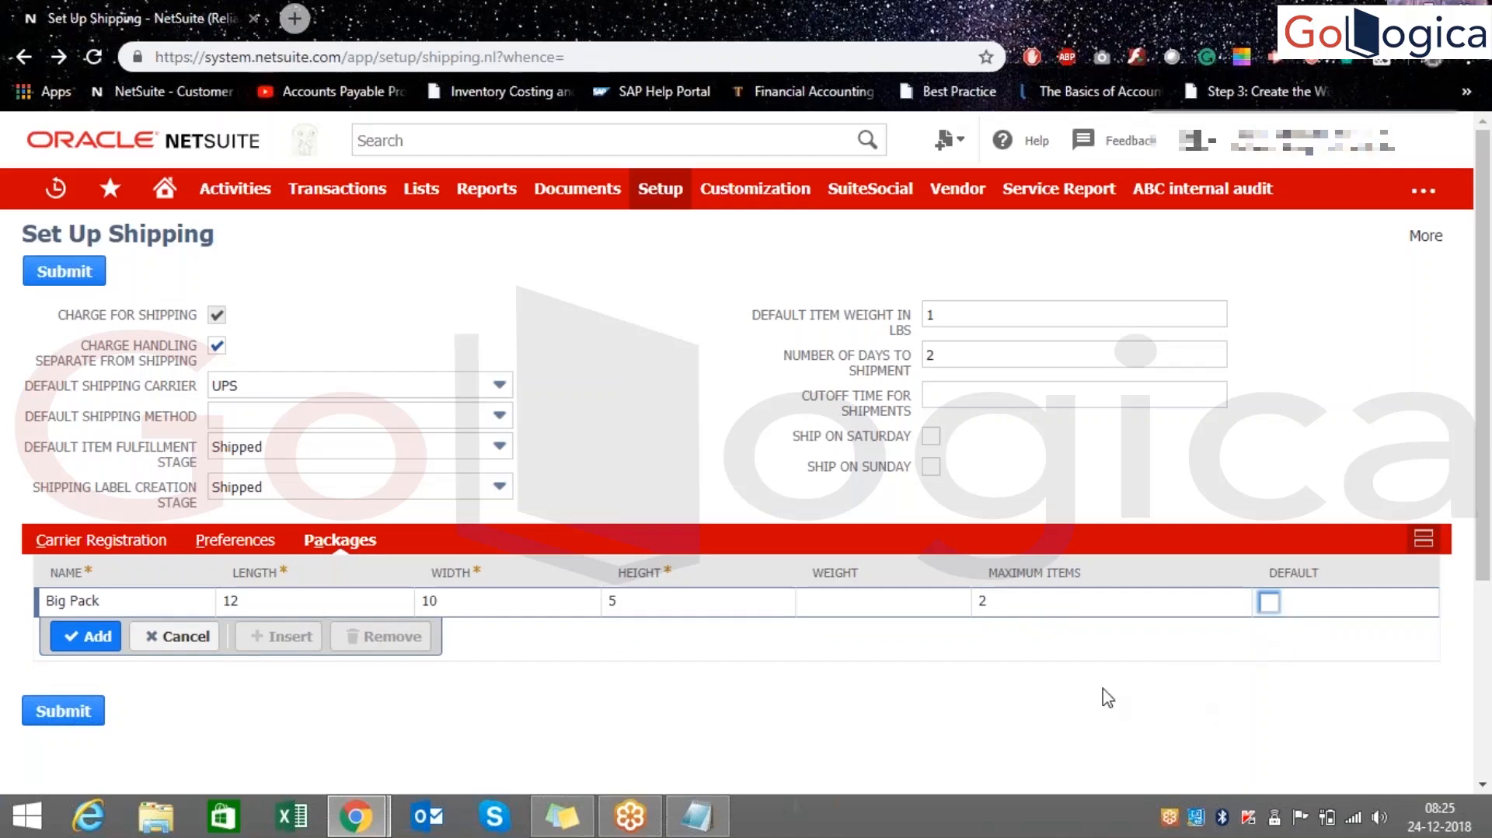
left_click(85, 636)
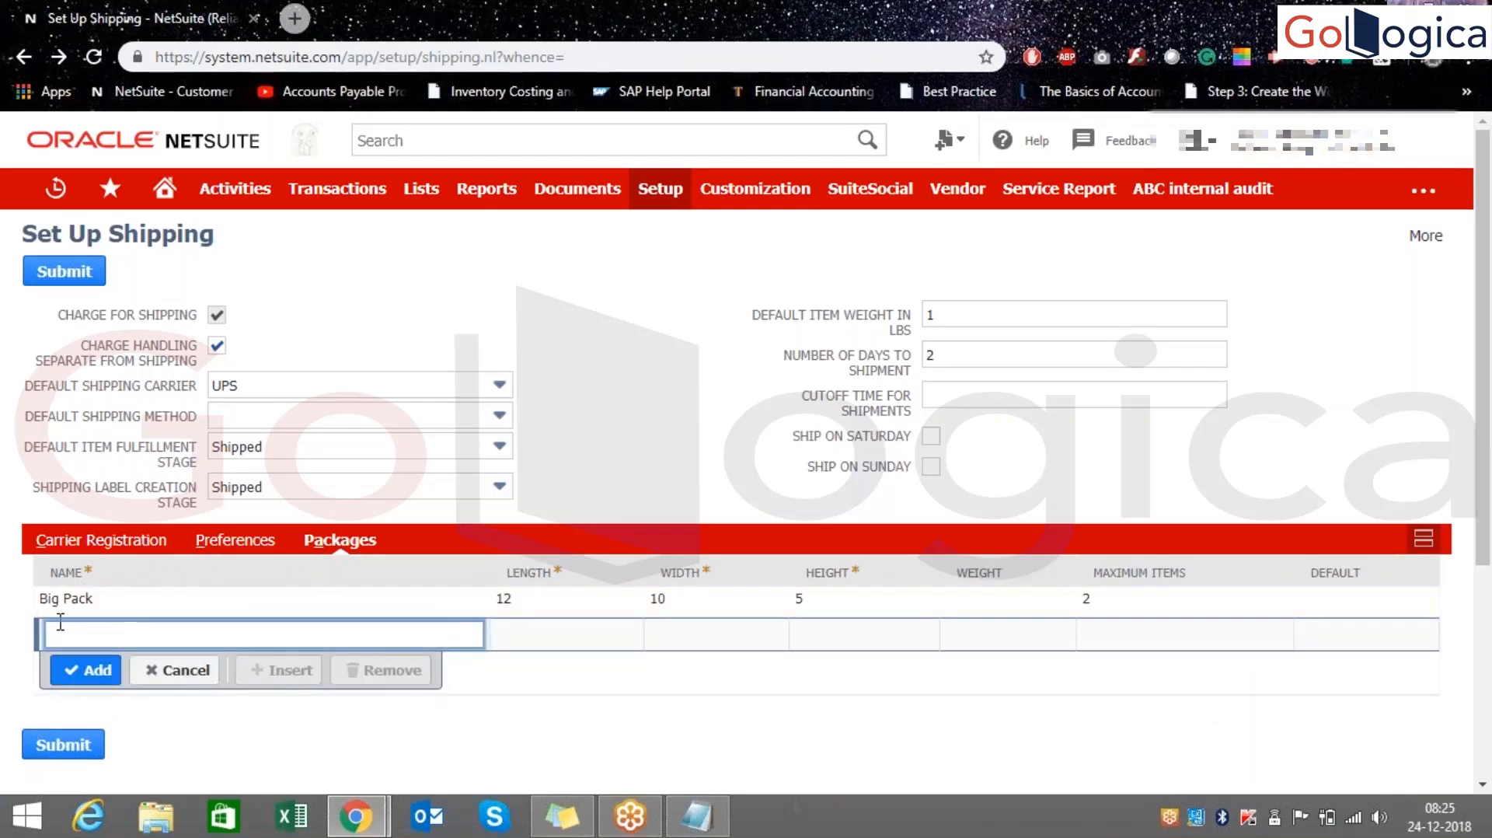
- Return to the shipping preferences and examine the FedEx packaging choices for the default package type
left_click(224, 544)
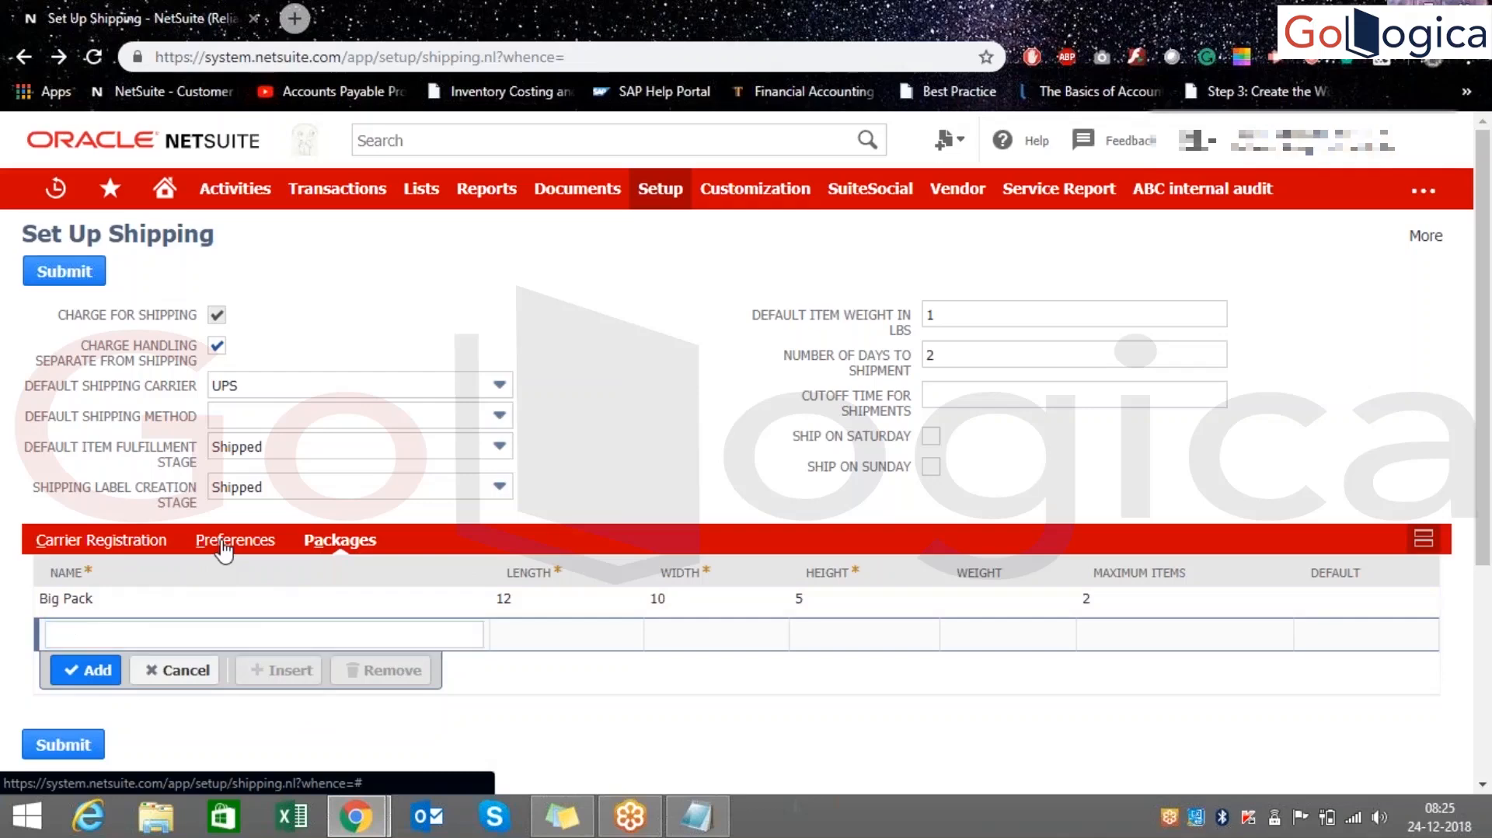
scroll(459, 618, "down", 1)
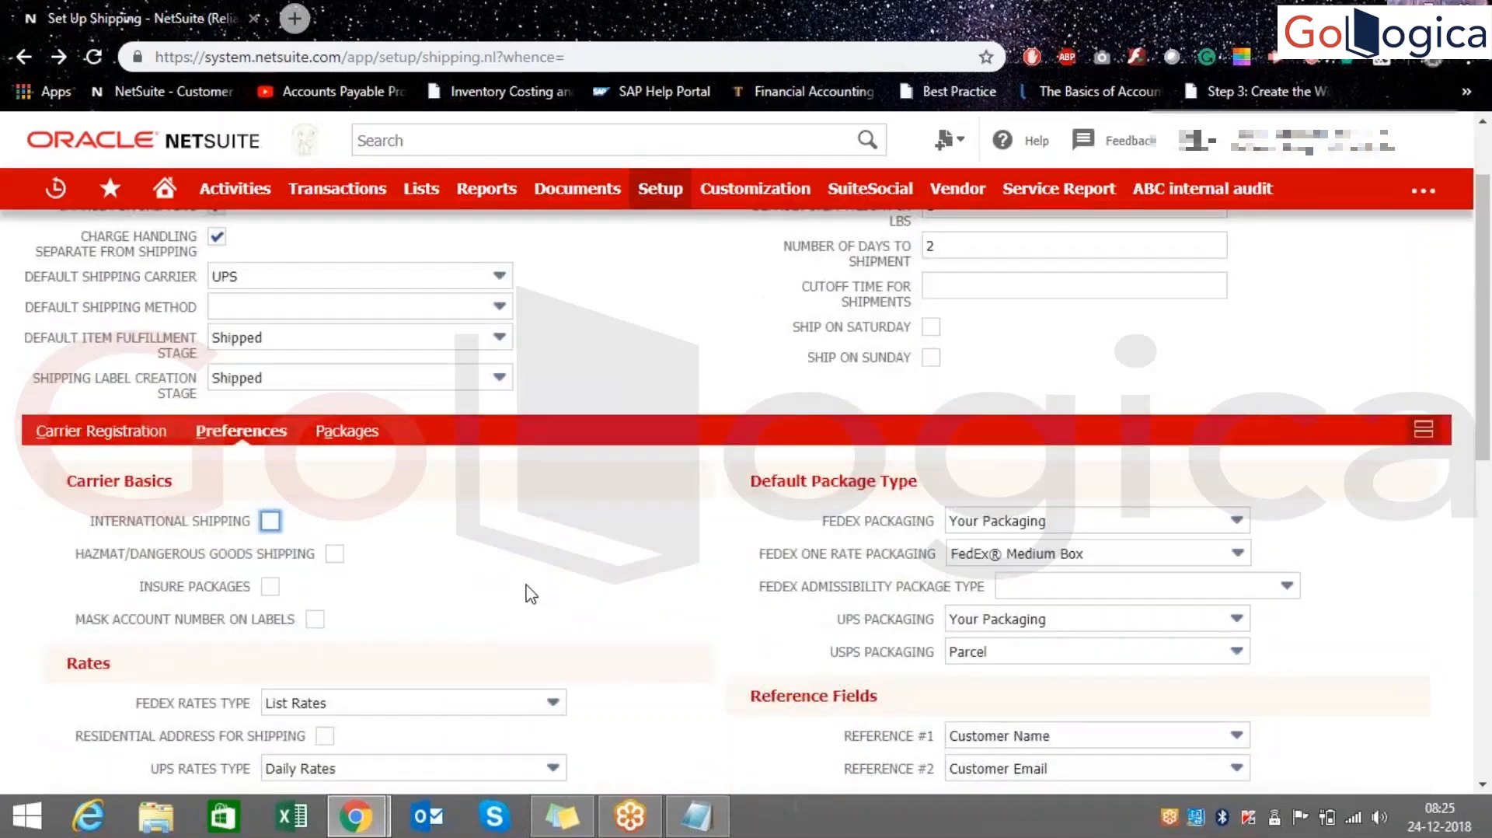
scroll(583, 590, "down", 1)
scroll(645, 587, "down", 1)
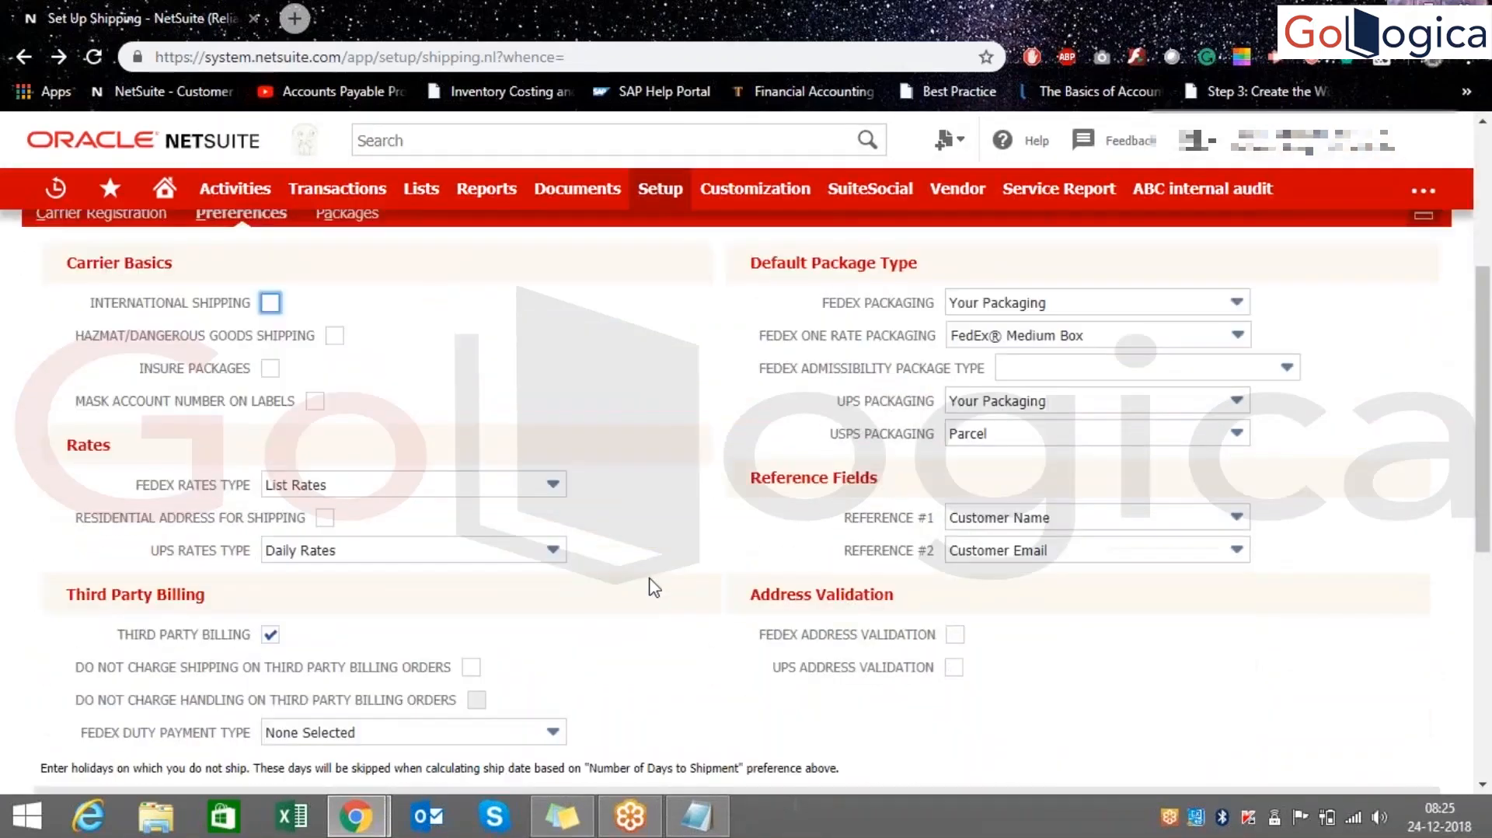
scroll(653, 586, "up", 1)
left_click(1038, 411)
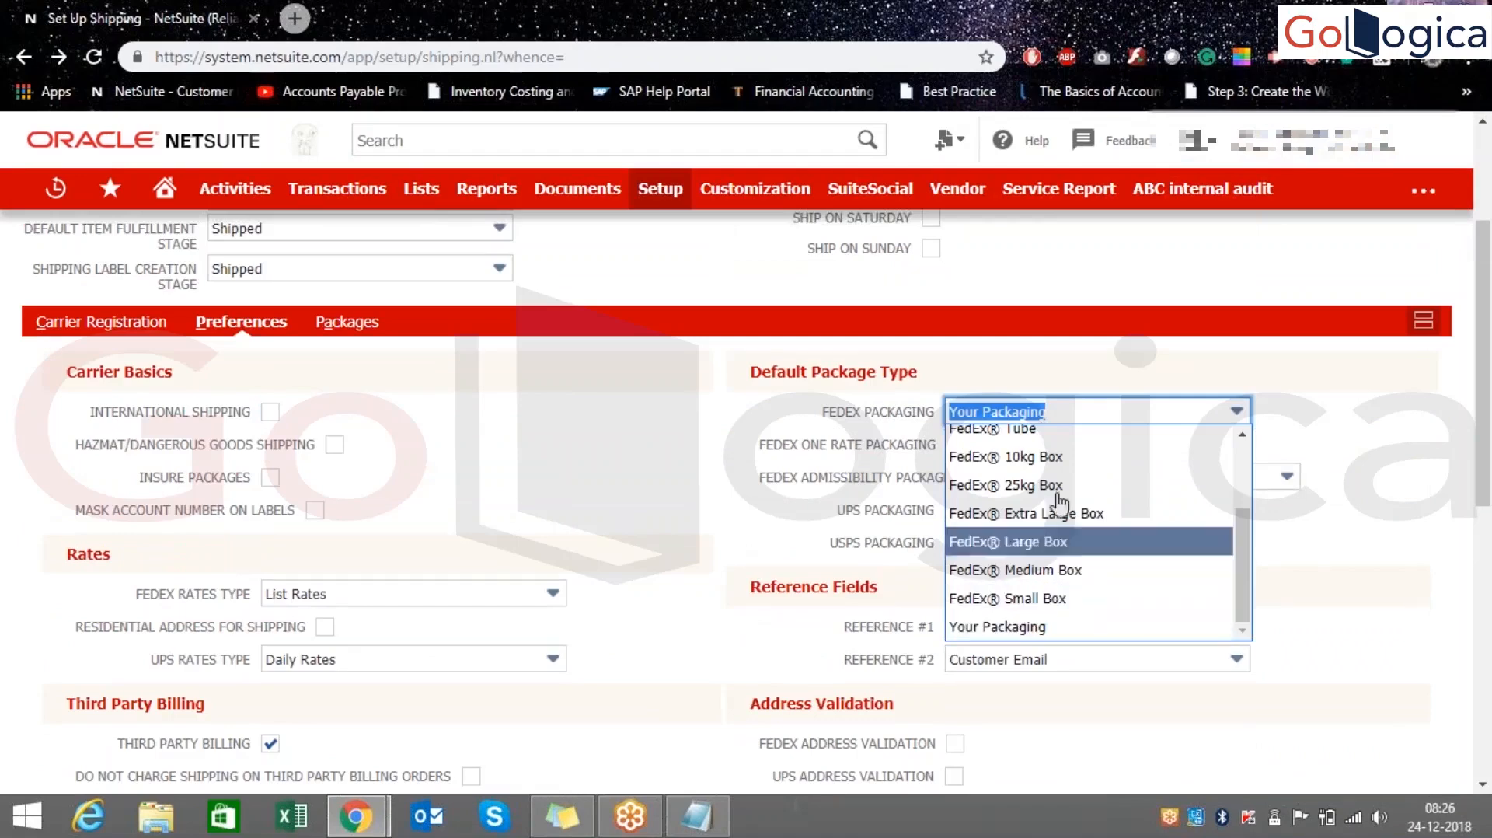
scroll(1057, 536, "up", 2)
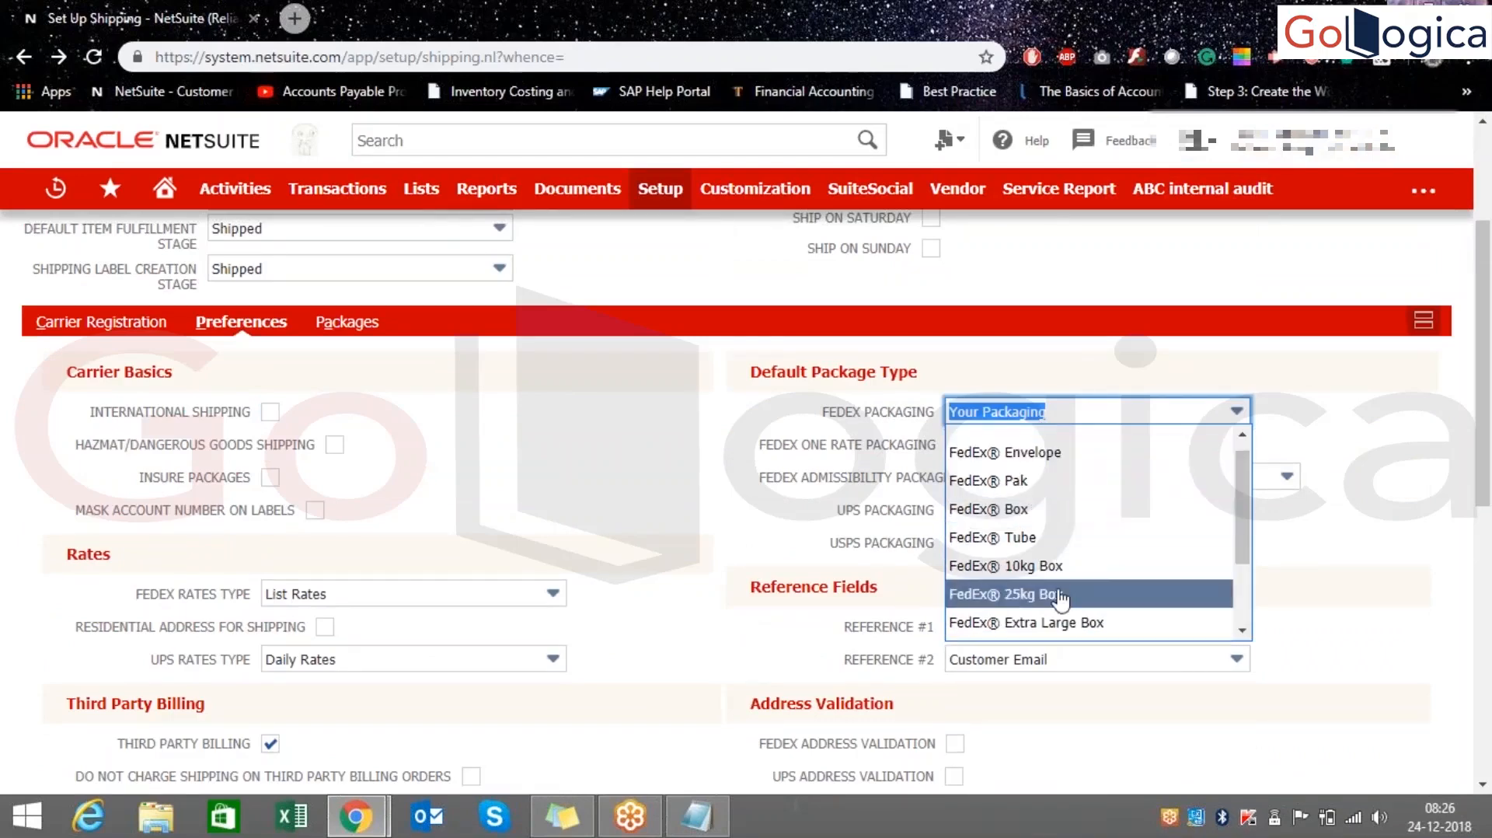
scroll(1067, 568, "down", 2)
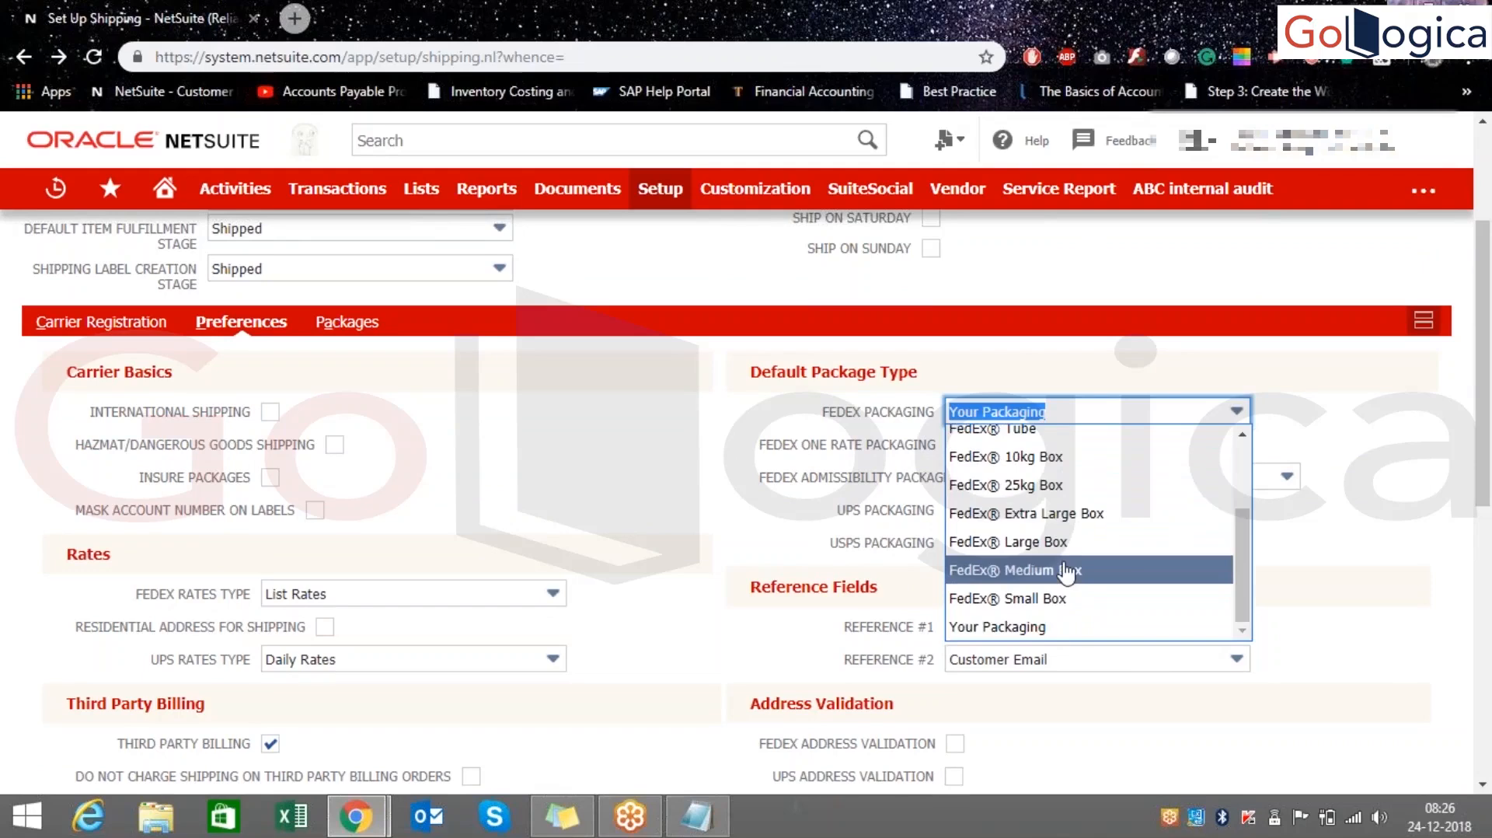
scroll(1066, 572, "down", 1)
scroll(1067, 571, "up", 4)
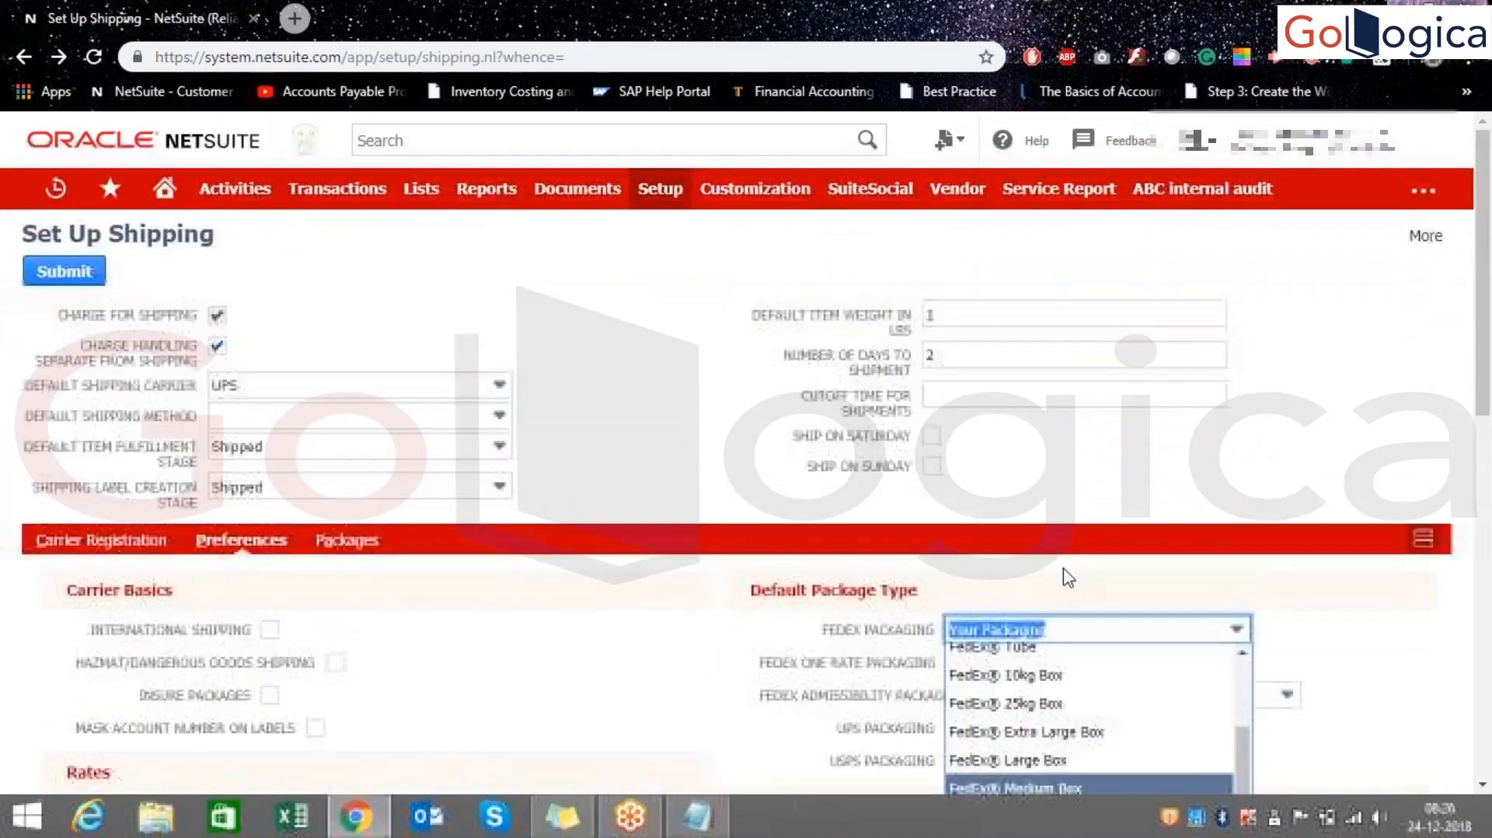
scroll(1067, 578, "down", 1)
scroll(1082, 583, "up", 2)
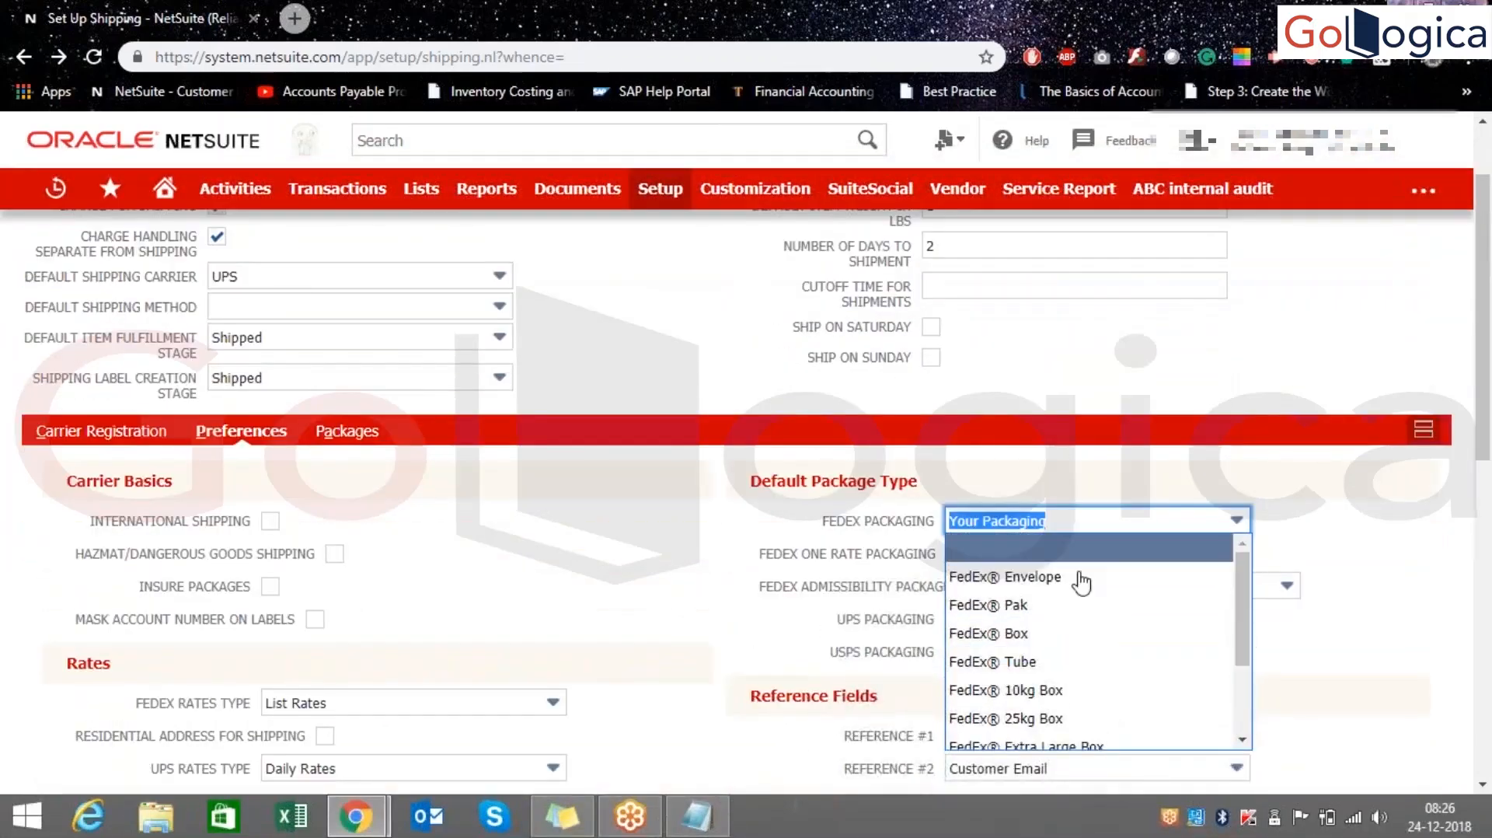
left_click(760, 602)
- Examine the choices for FedEx One Rate packaging and the FedEx admissibility package type
left_click(1102, 565)
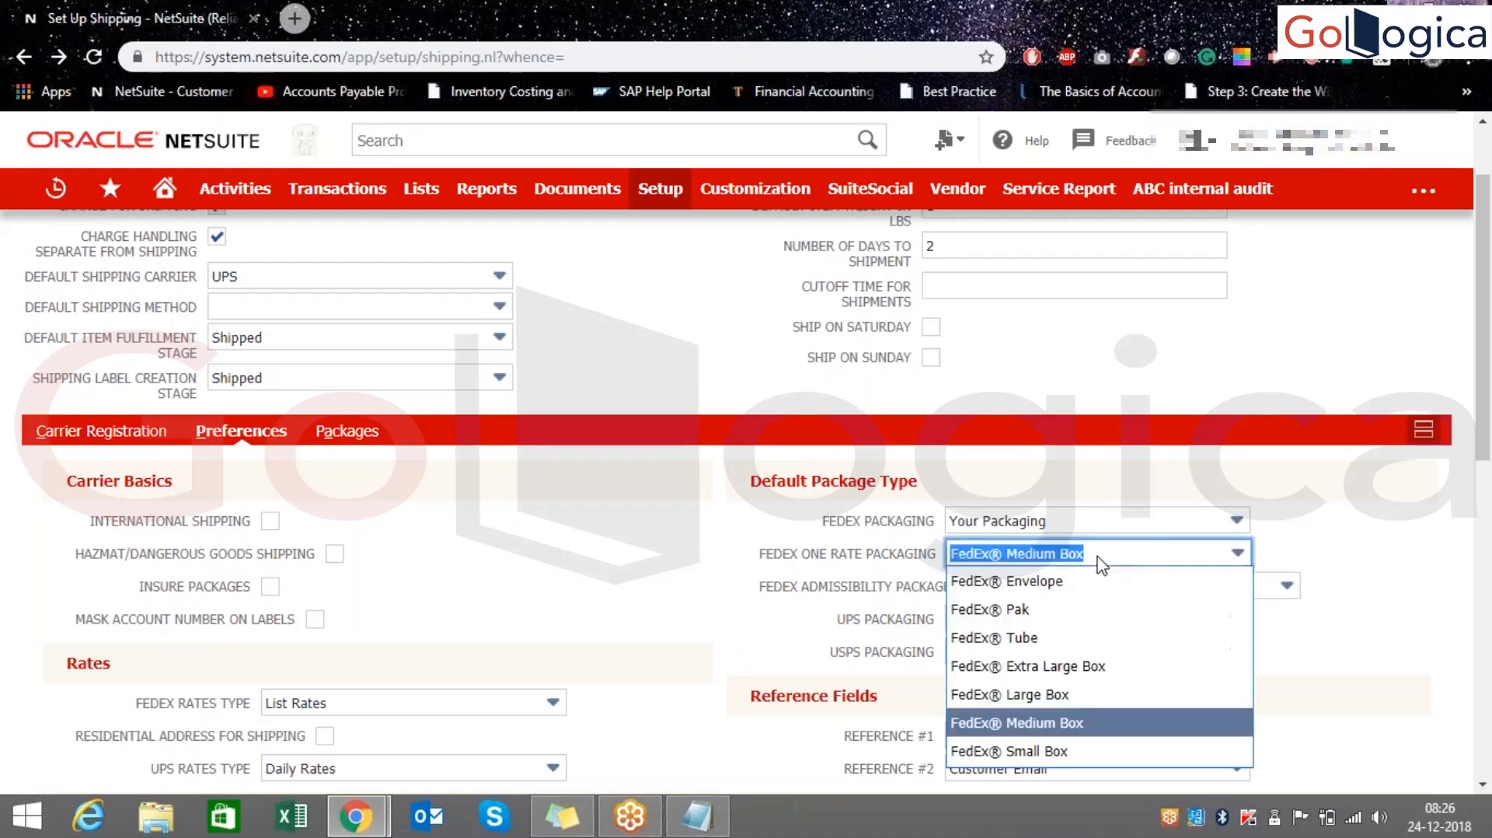
left_click(699, 658)
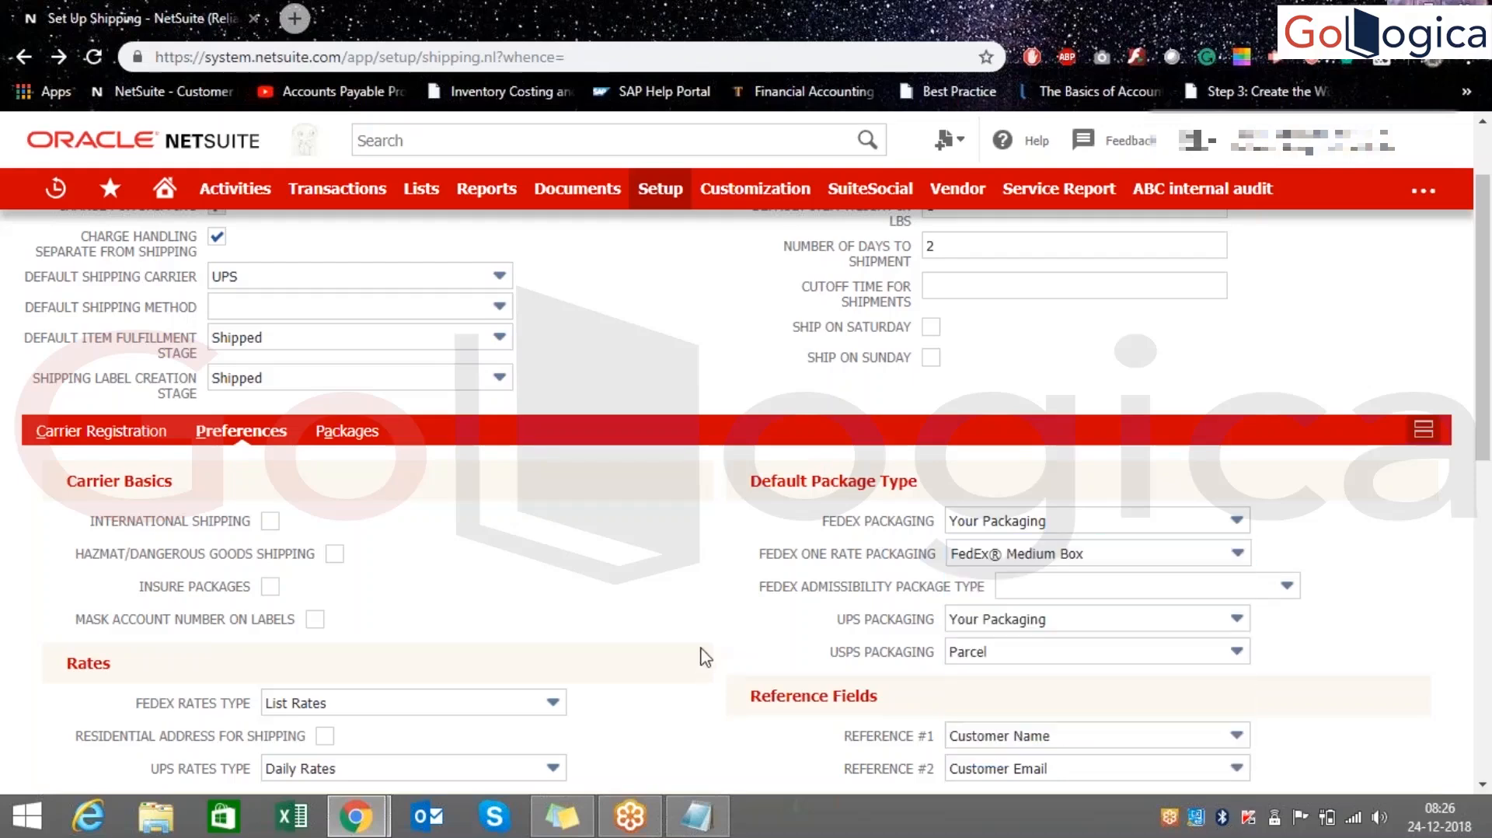
left_click(1229, 590)
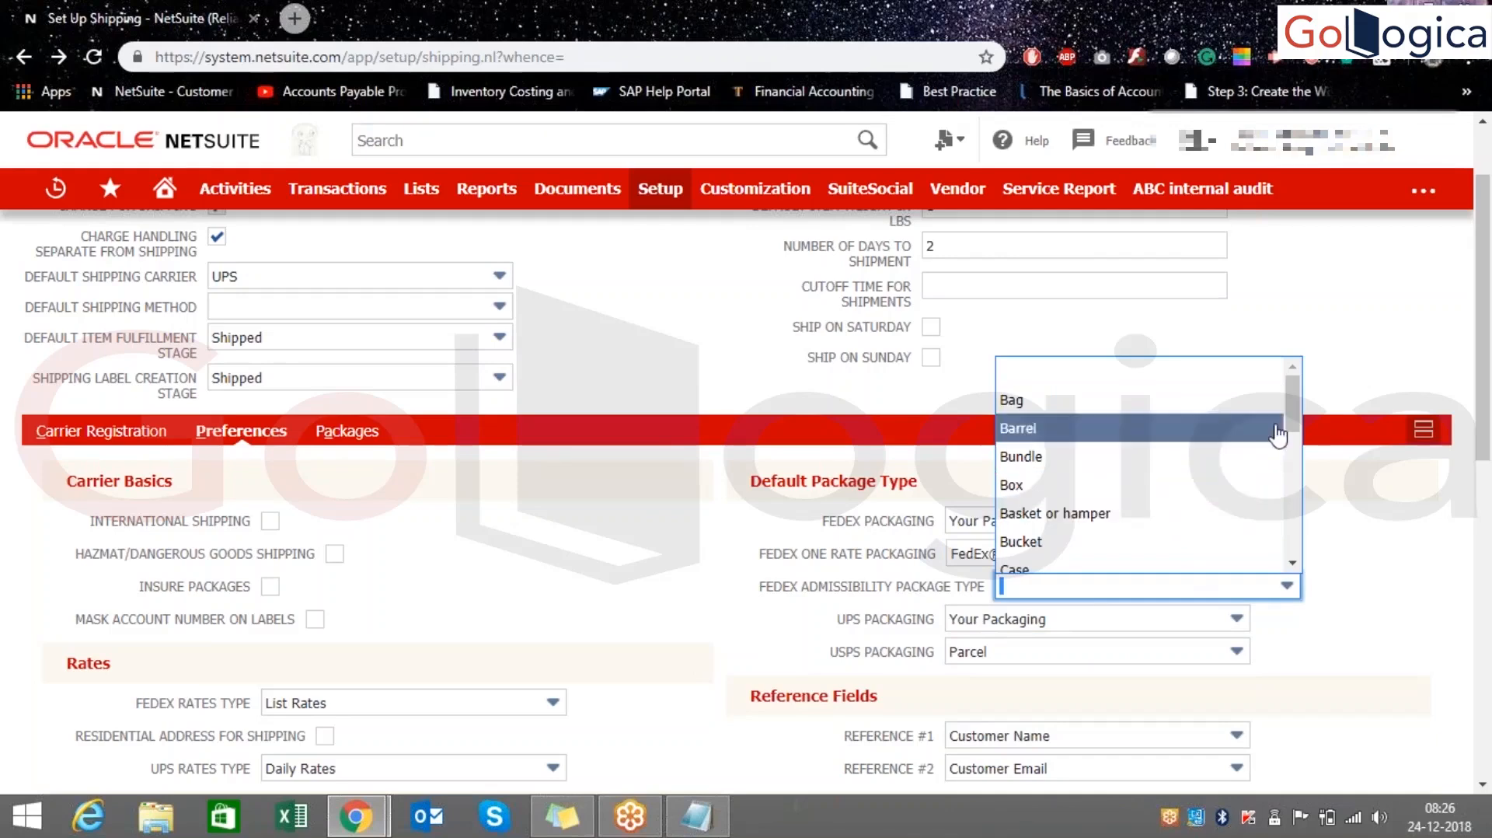
left_click_drag(1295, 399, 1260, 392)
left_click(1261, 392)
- Examine the default packaging choices offered for UPS and USPS
left_click(1062, 621)
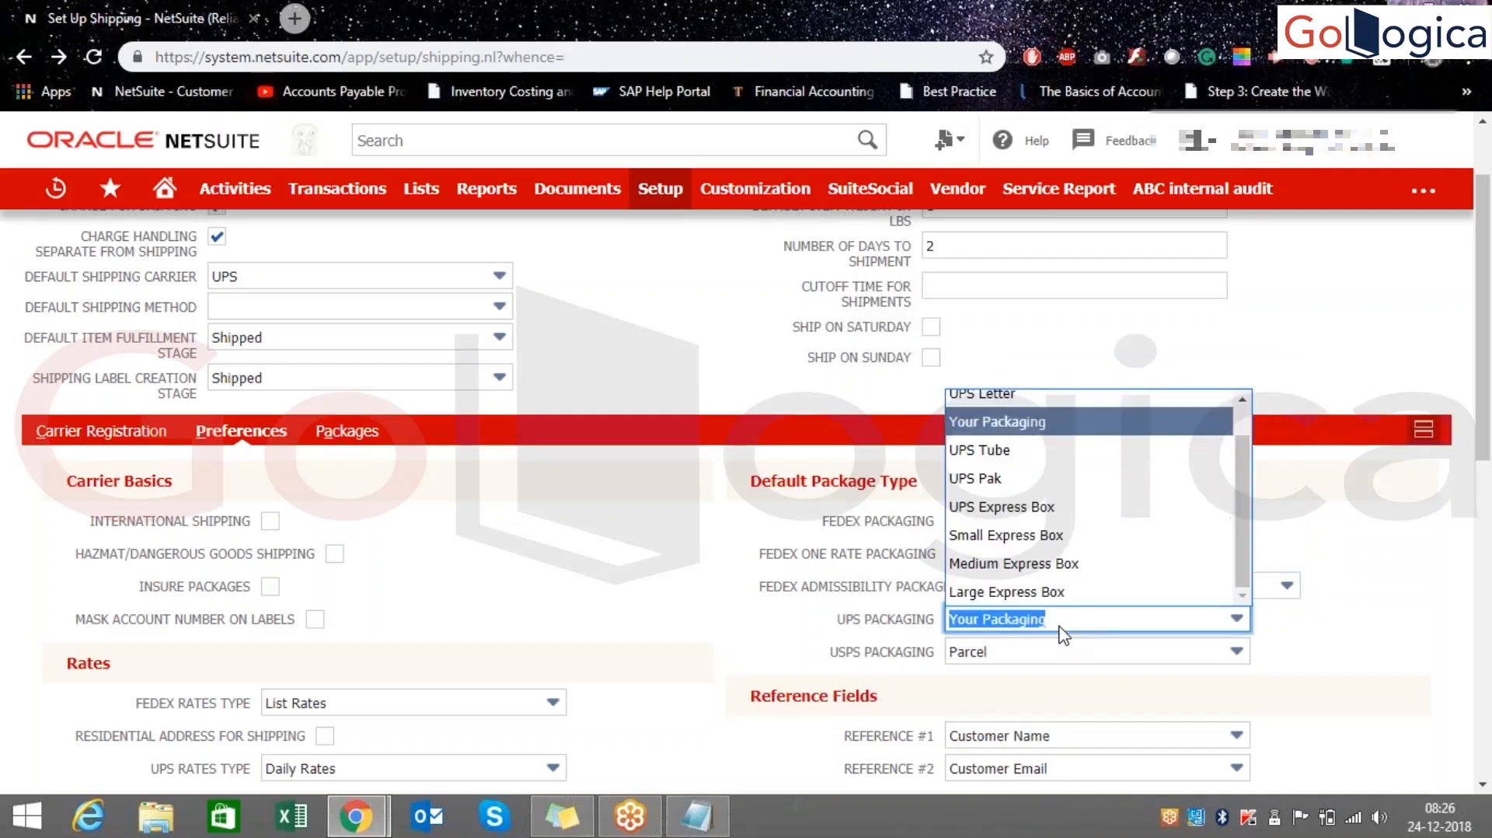
scroll(1113, 516, "down", 3)
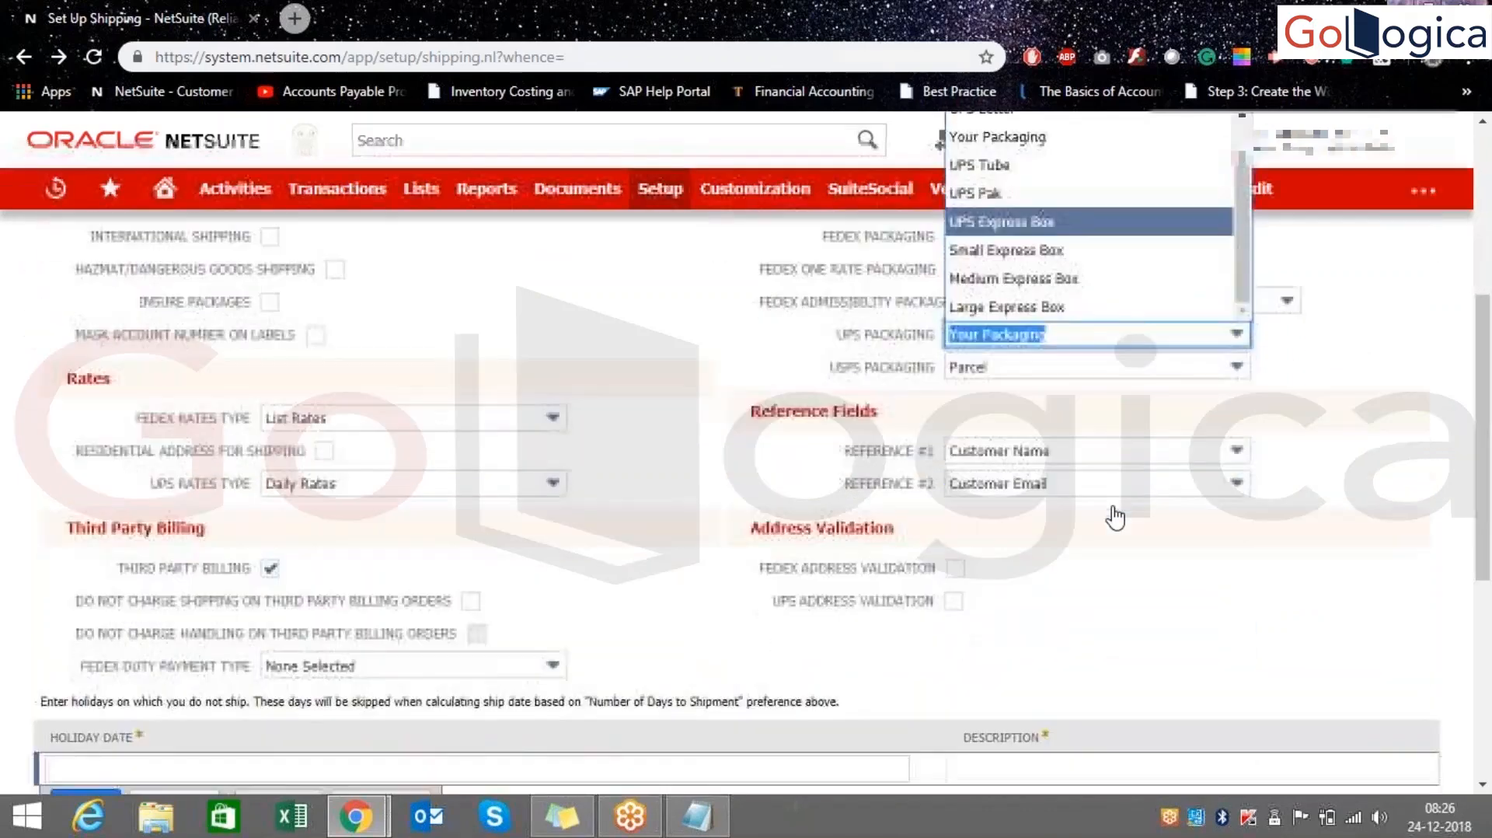
scroll(1115, 517, "up", 1)
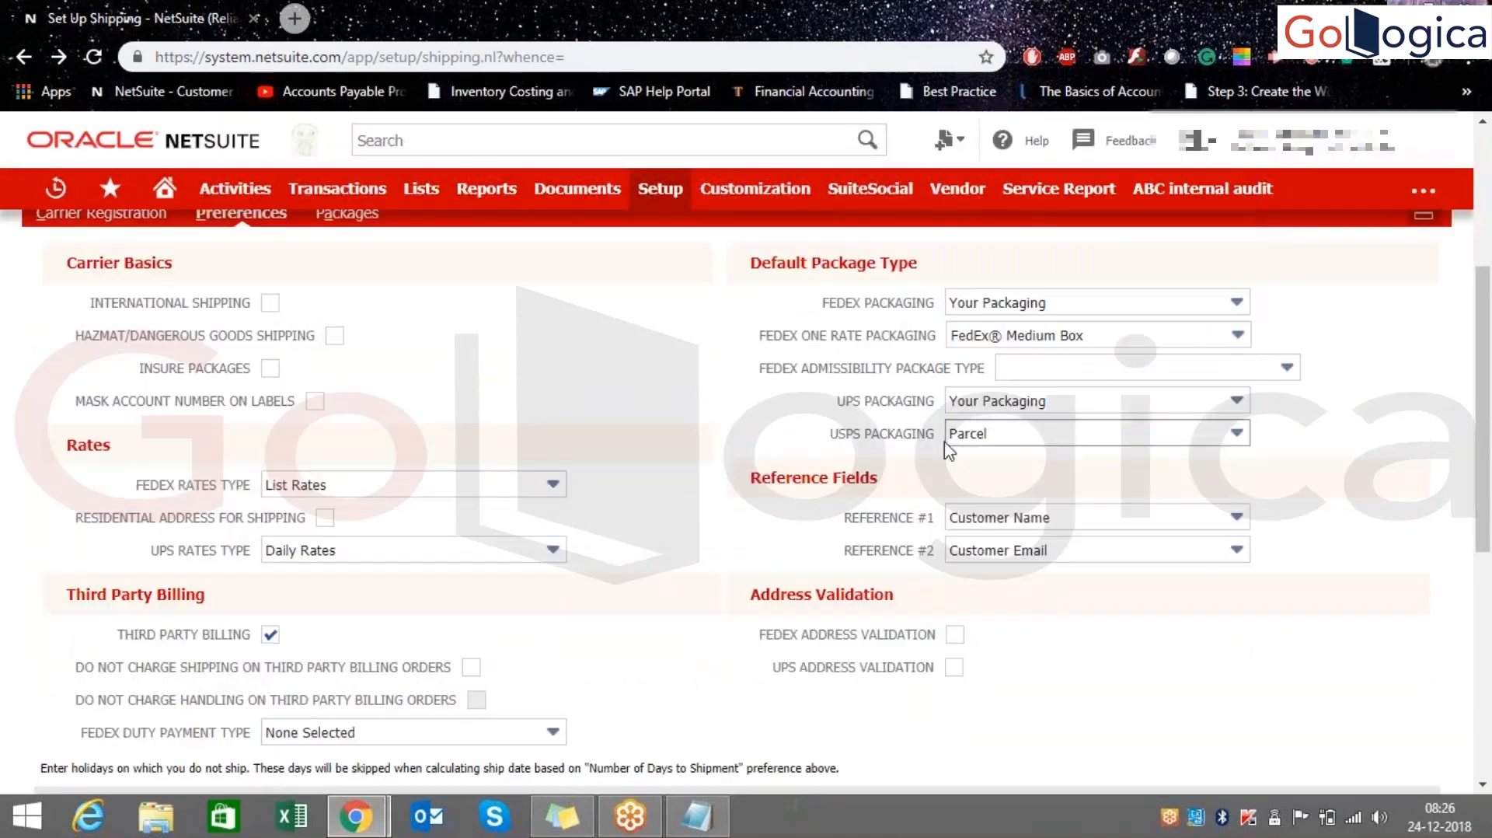
left_click(1006, 432)
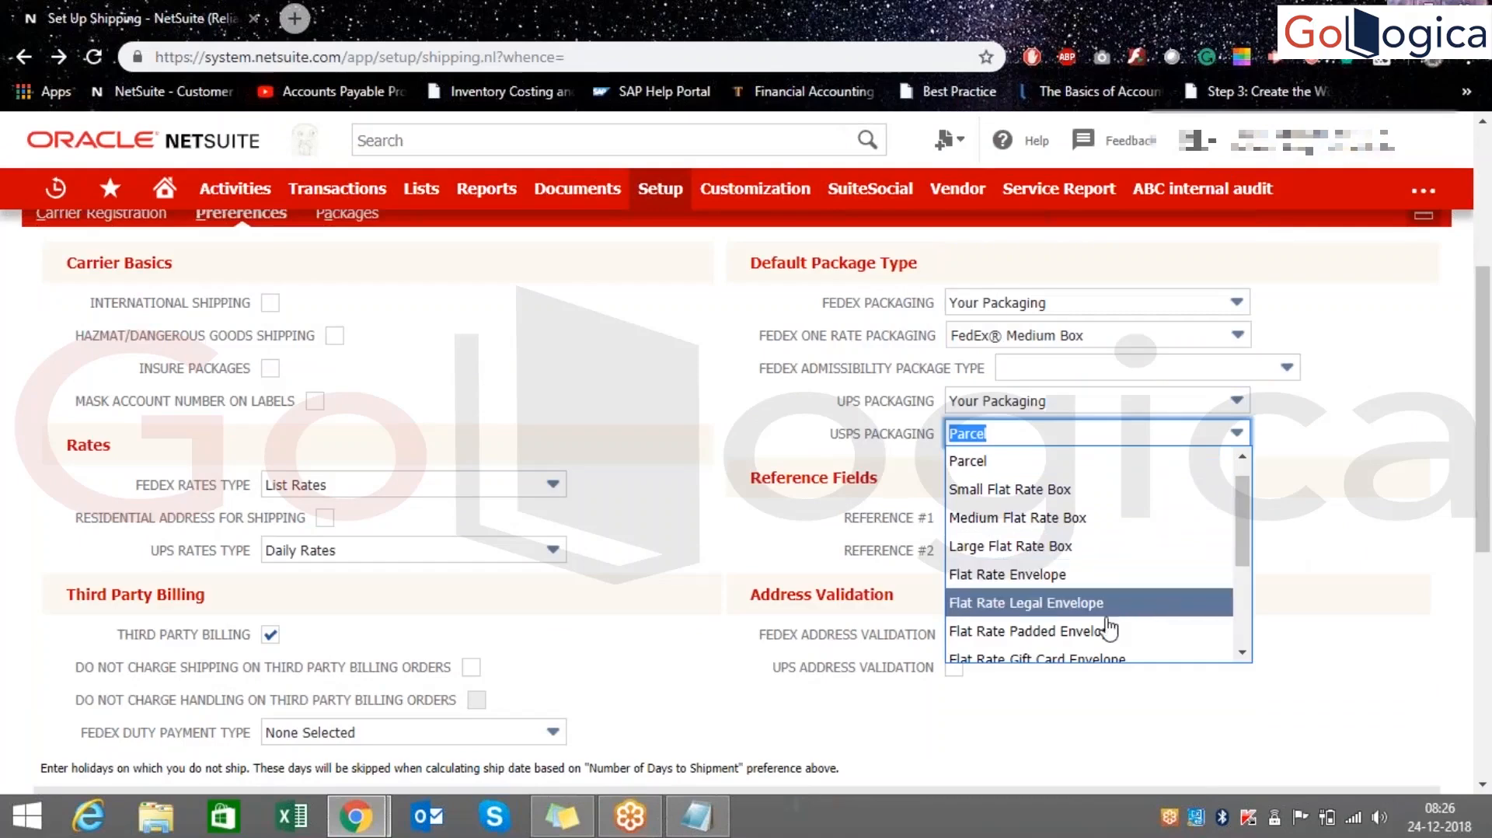
scroll(1088, 517, "down", 5)
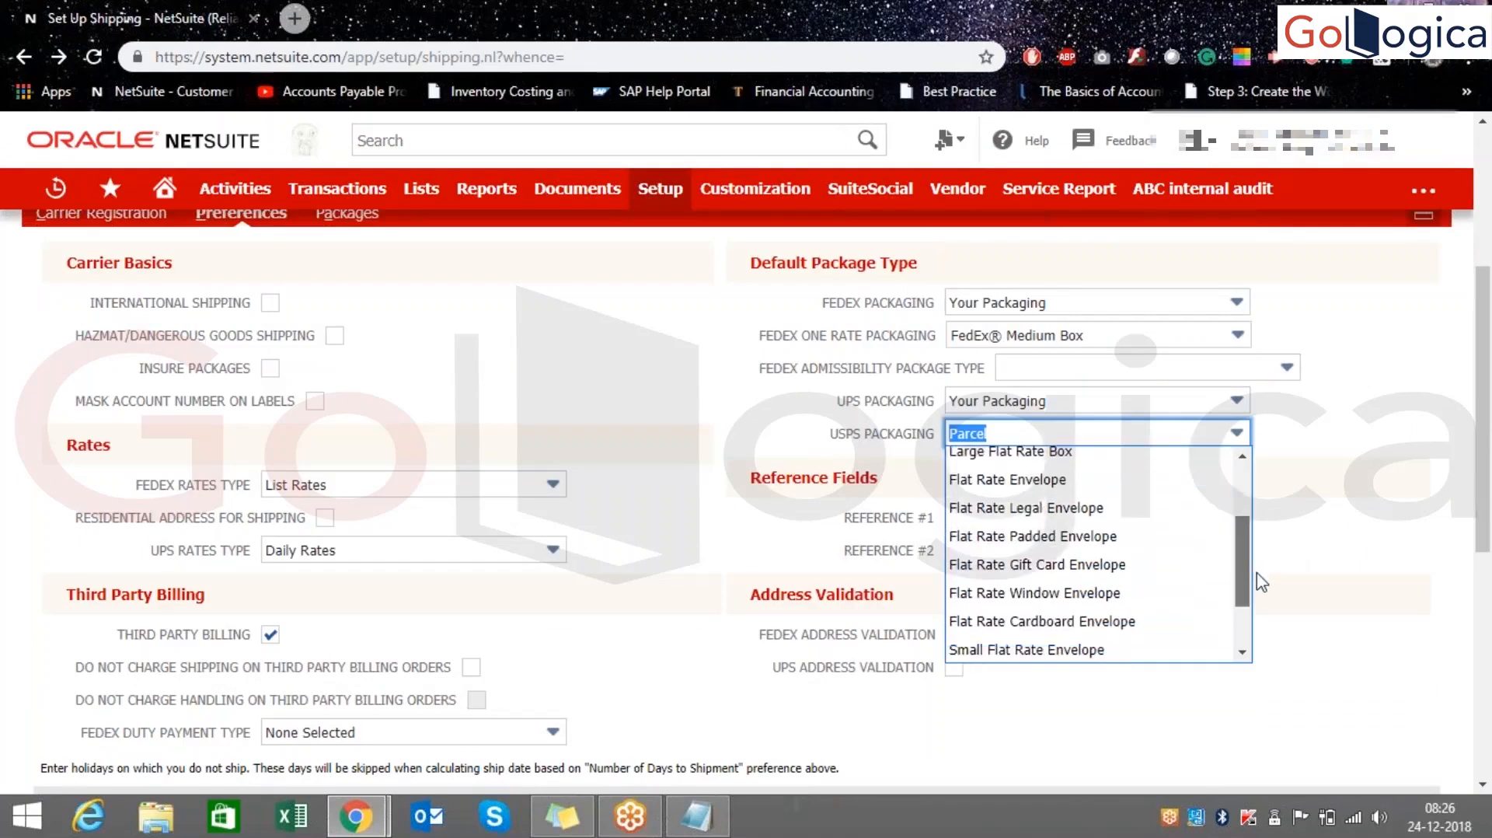
left_click(1327, 521)
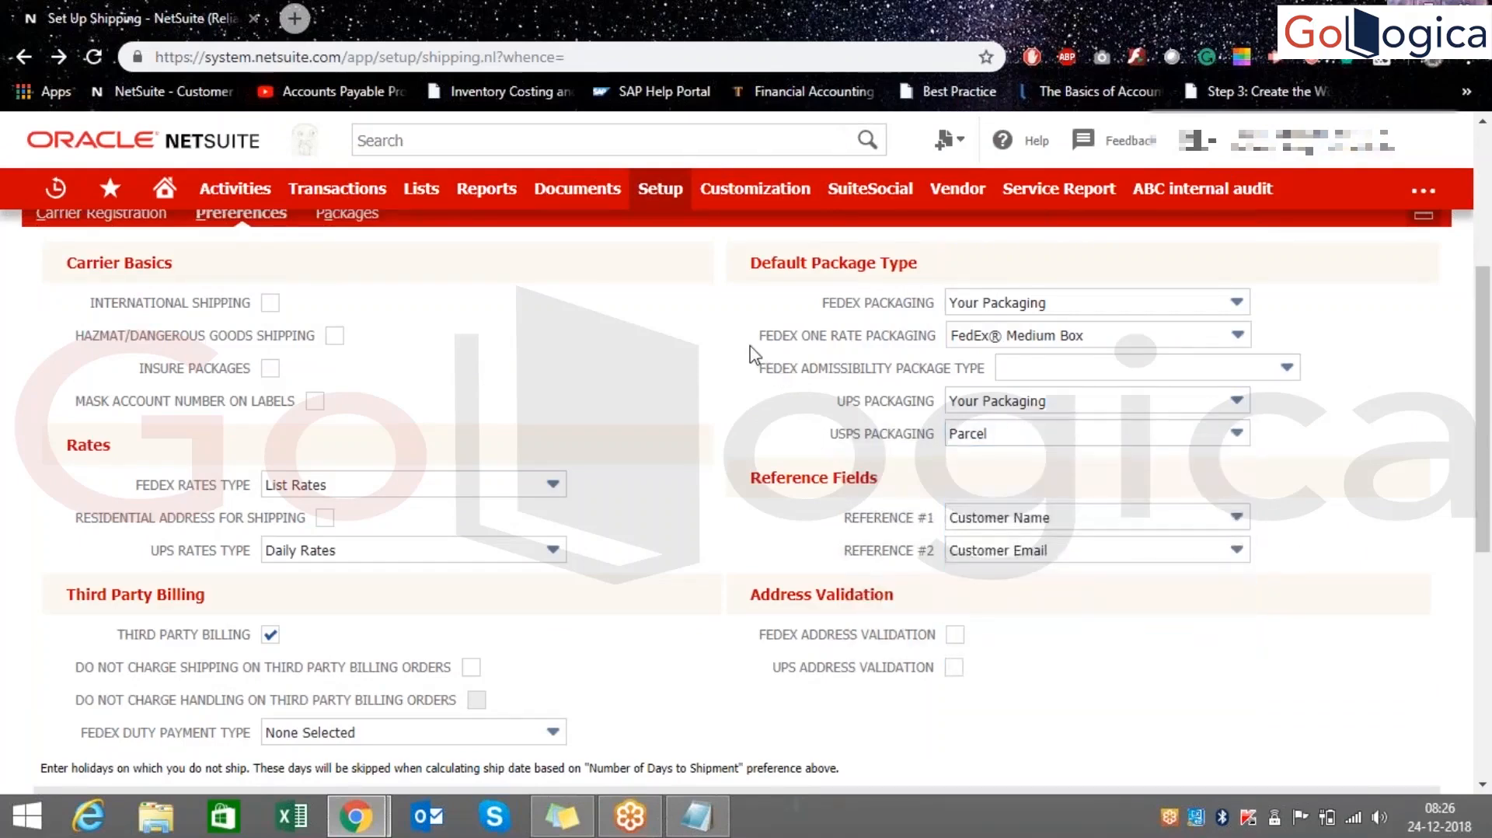
- Review the FedEx, UPS and USPS fields of the default package type section together
left_click_drag(753, 346, 830, 427)
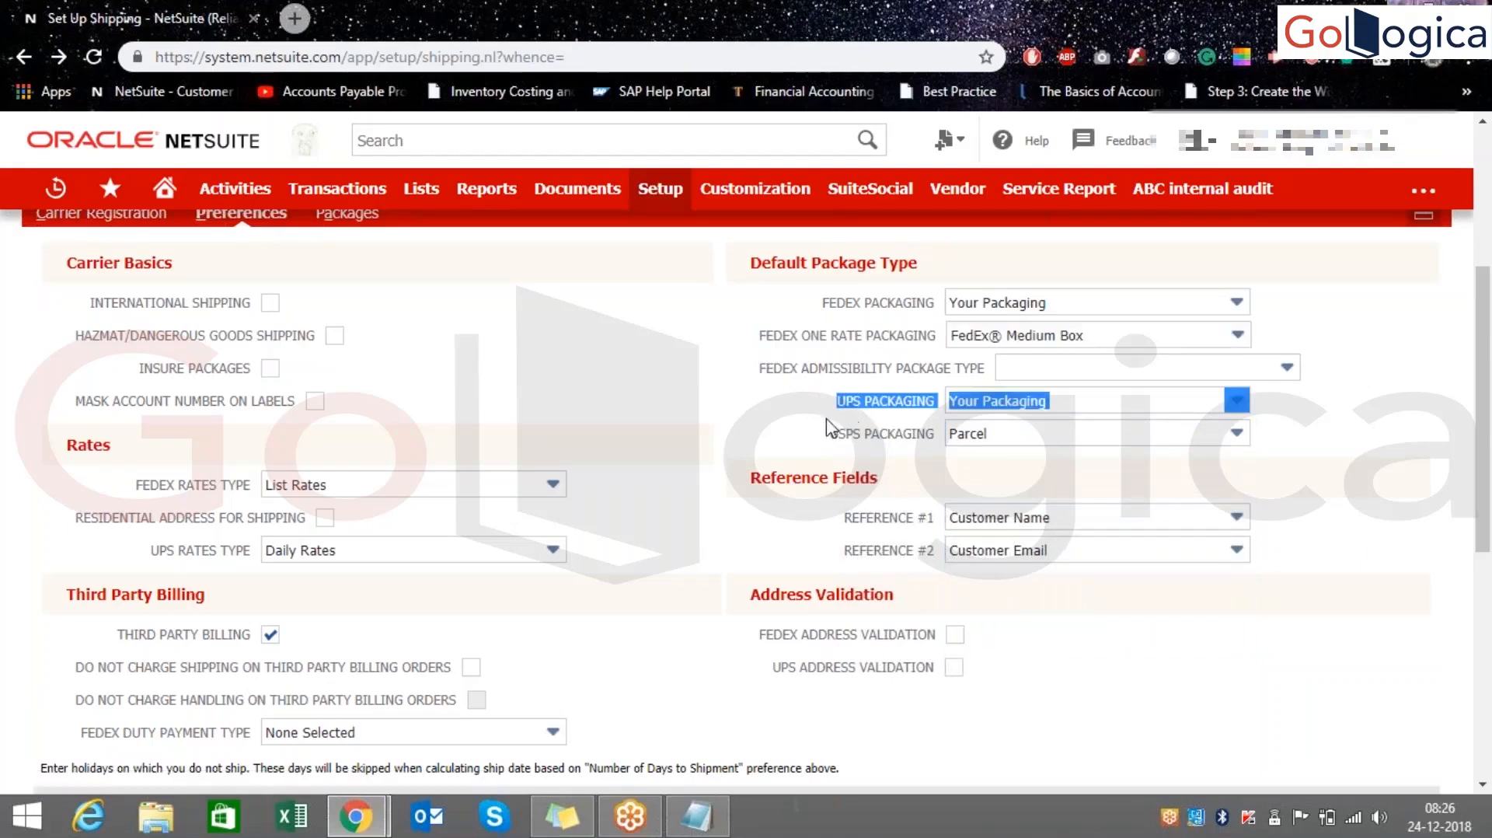
left_click(888, 454)
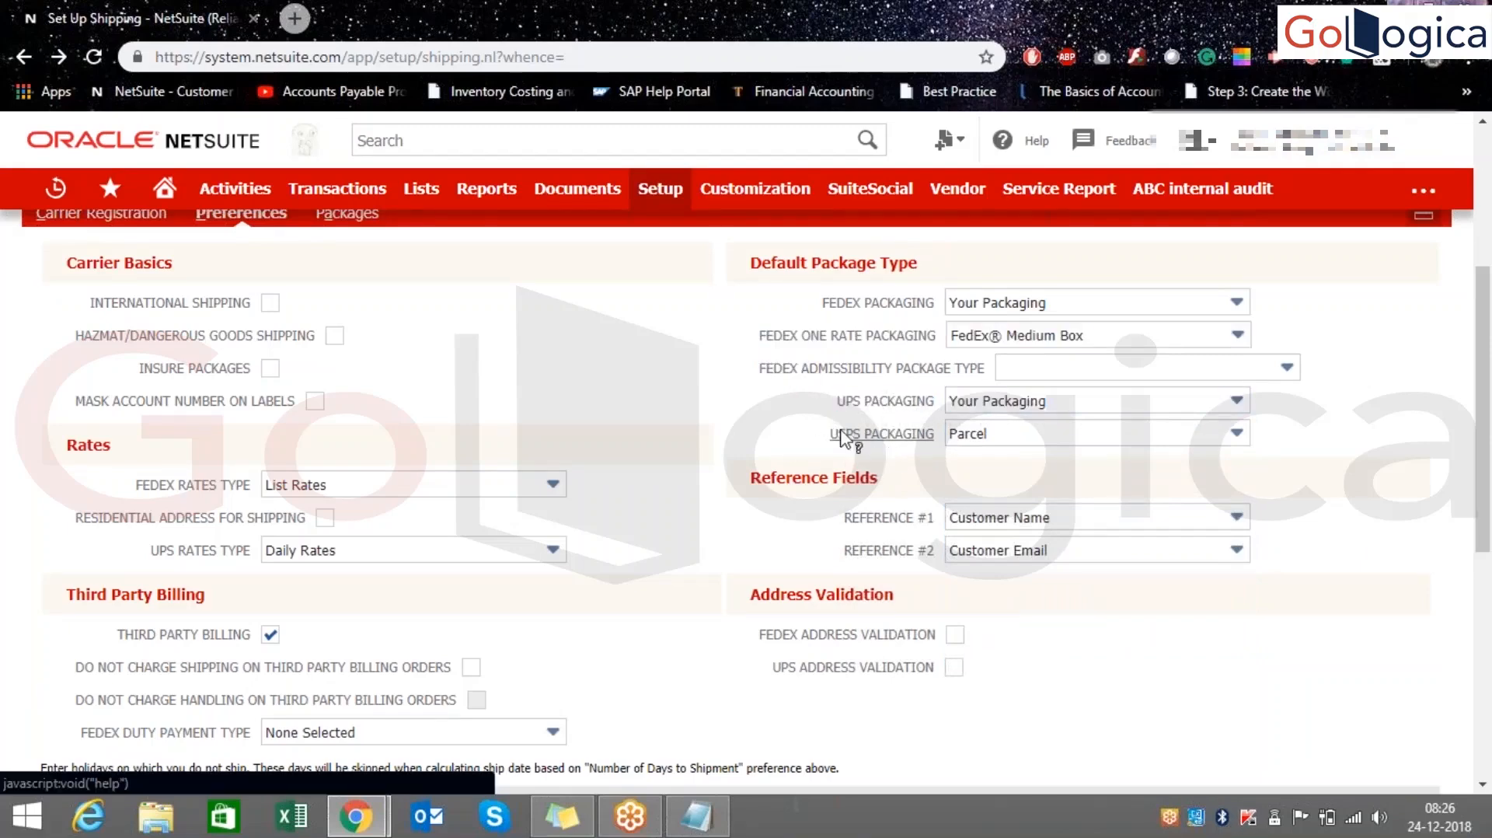
left_click_drag(828, 404, 911, 416)
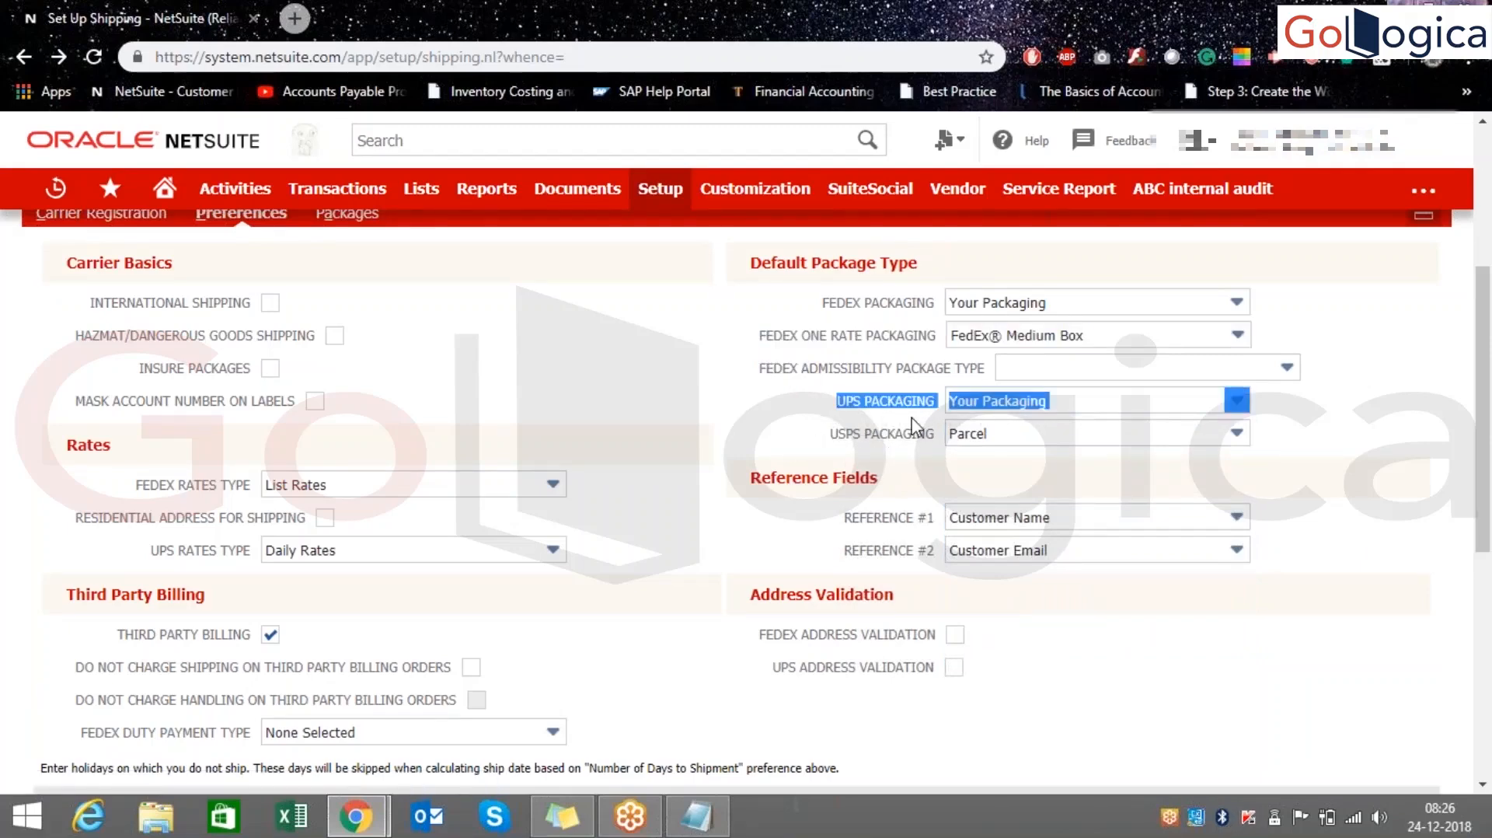
left_click(772, 405)
left_click_drag(781, 307, 931, 470)
left_click(827, 351)
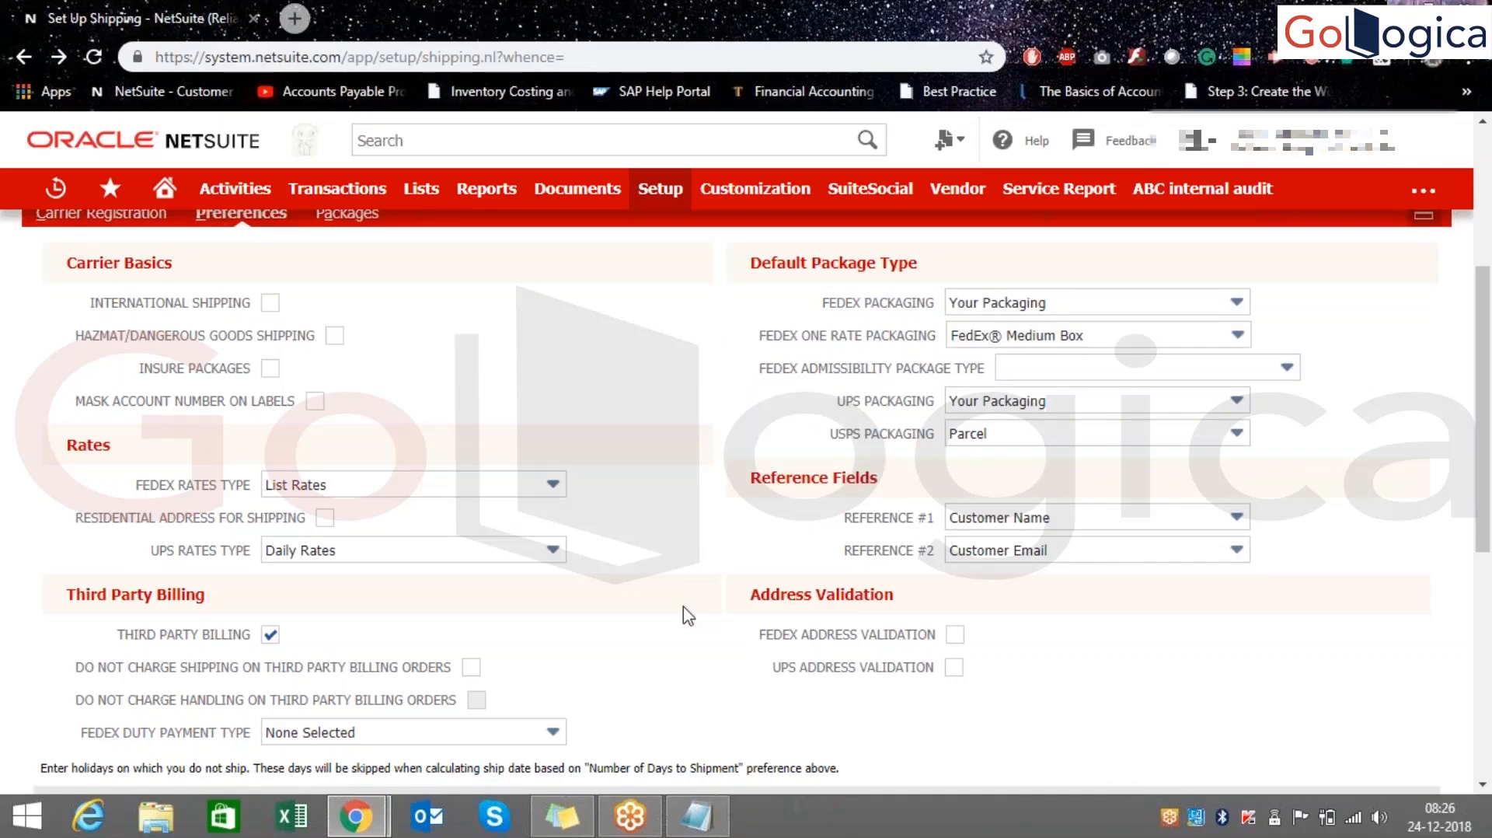
- Examine the non-shipping holiday list with its date and description fields
scroll(684, 614, "down", 5)
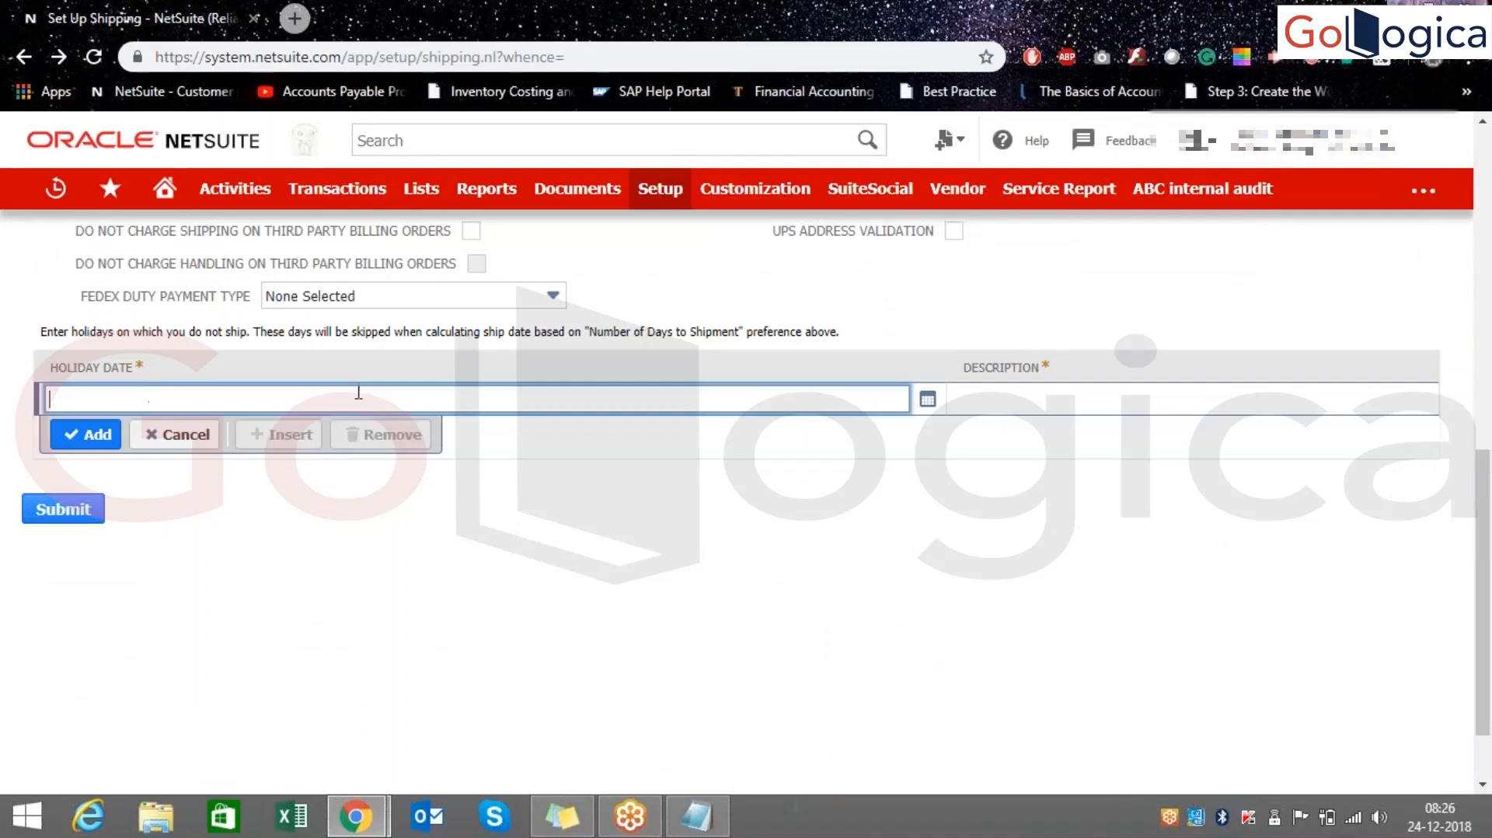
left_click(1025, 400)
left_click(567, 393)
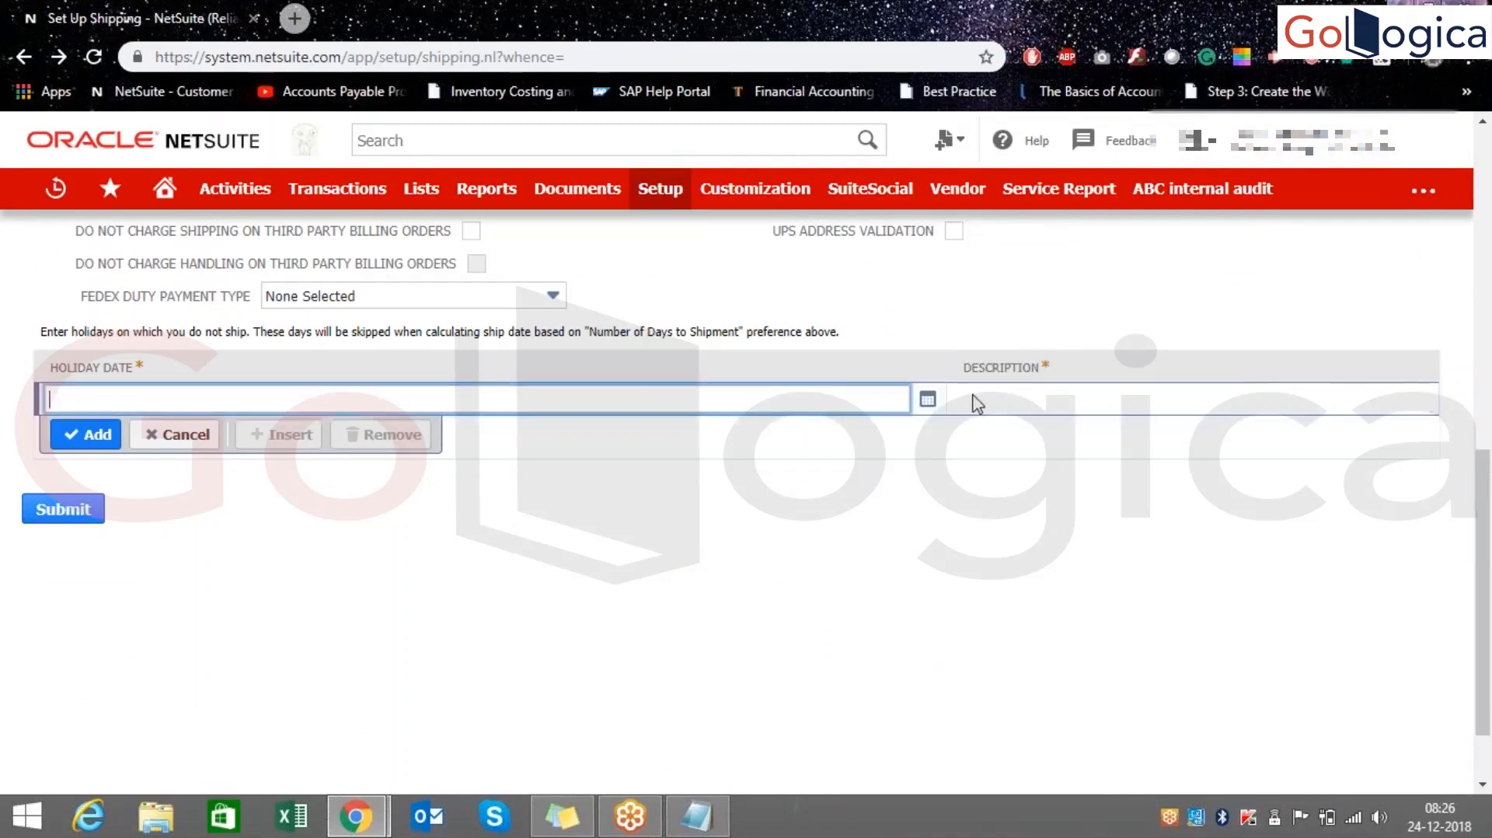
left_click(927, 400)
left_click(1062, 436)
left_click(1064, 406)
scroll(859, 556, "up", 5)
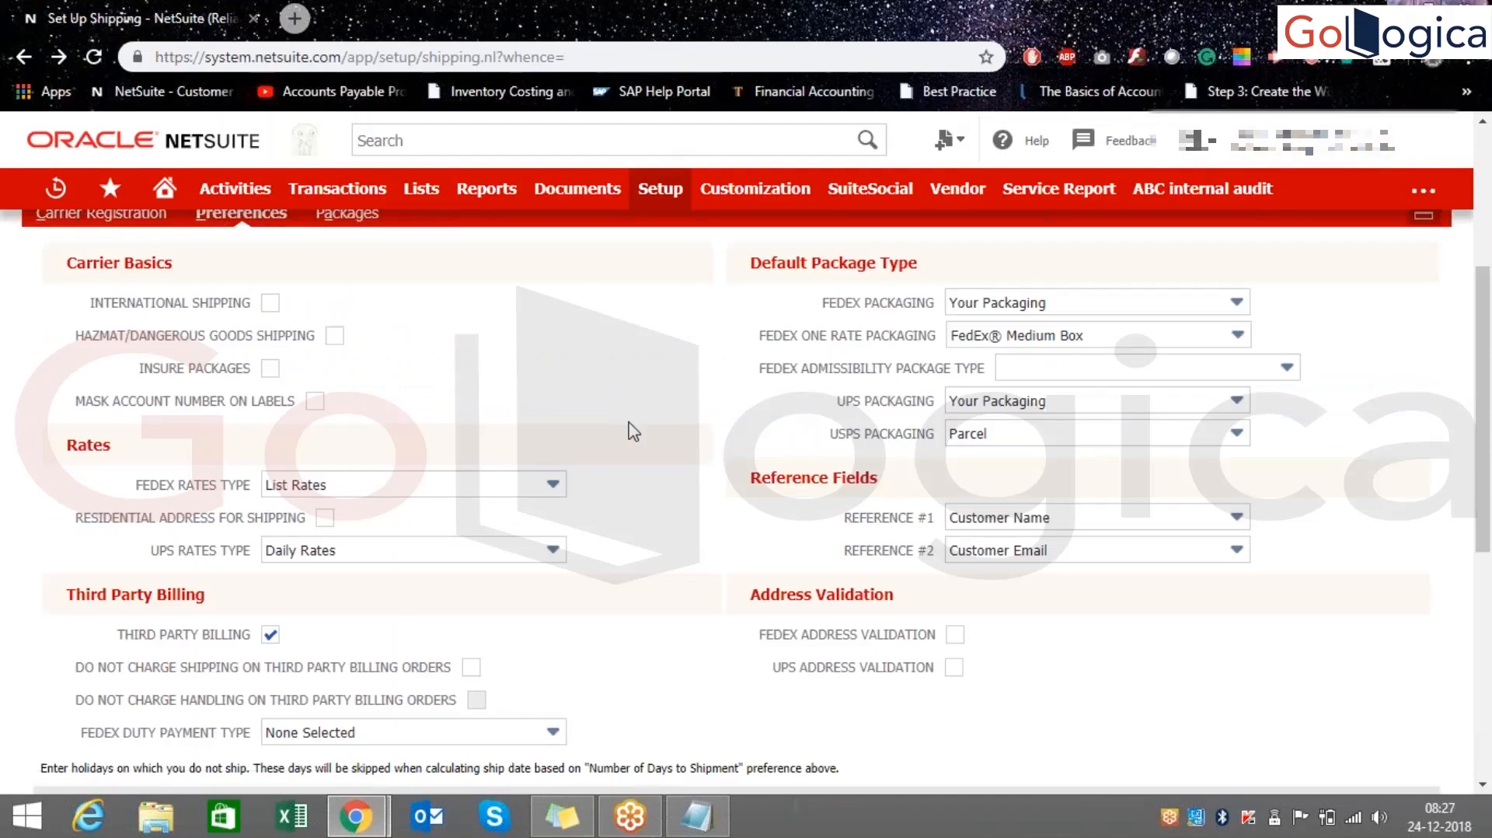
- Return to carrier registration and review the setting for charging handling separately from shipping
scroll(634, 432, "up", 4)
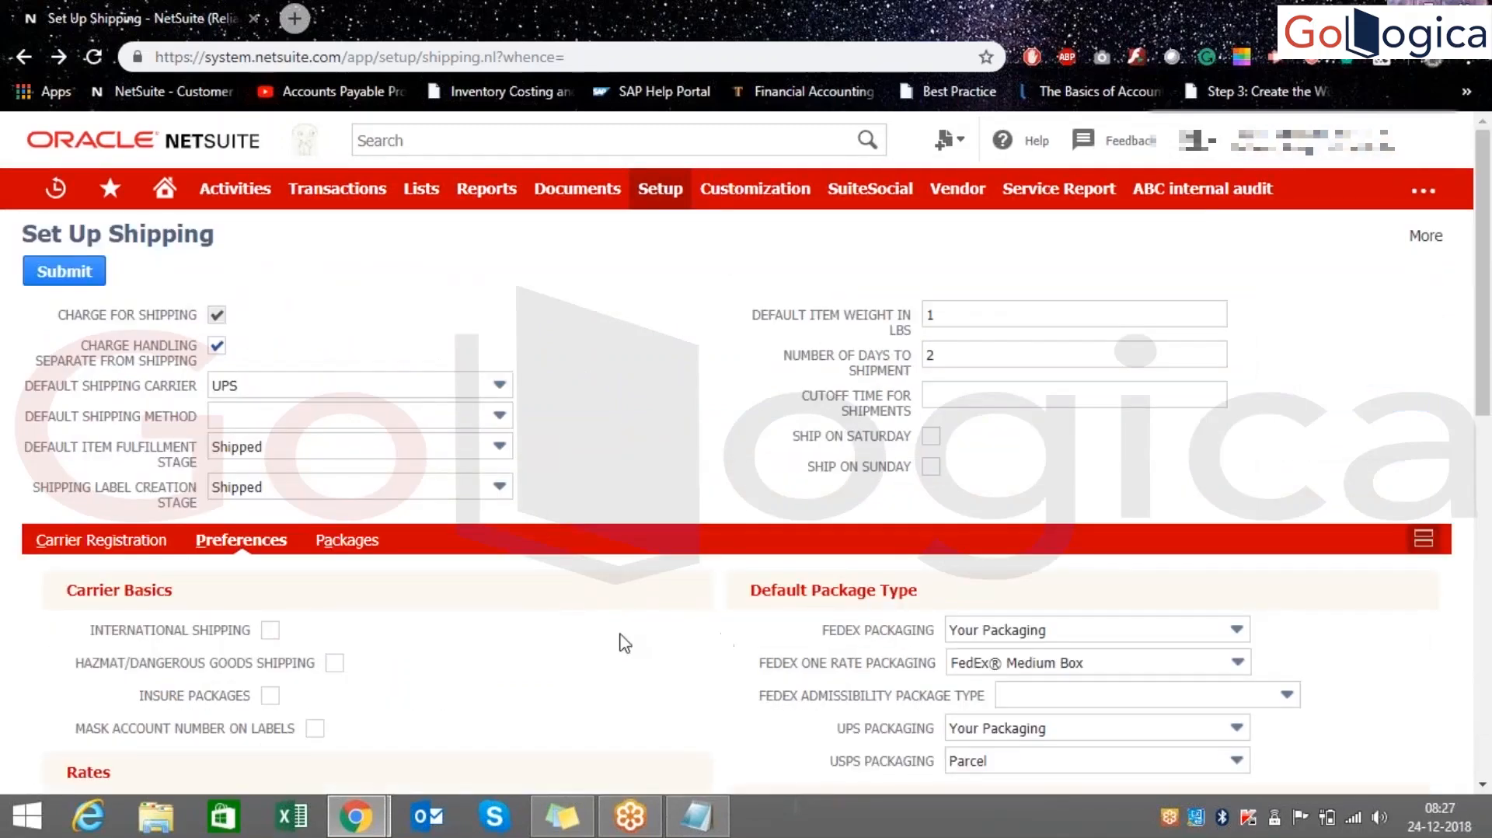
left_click(366, 544)
left_click(84, 542)
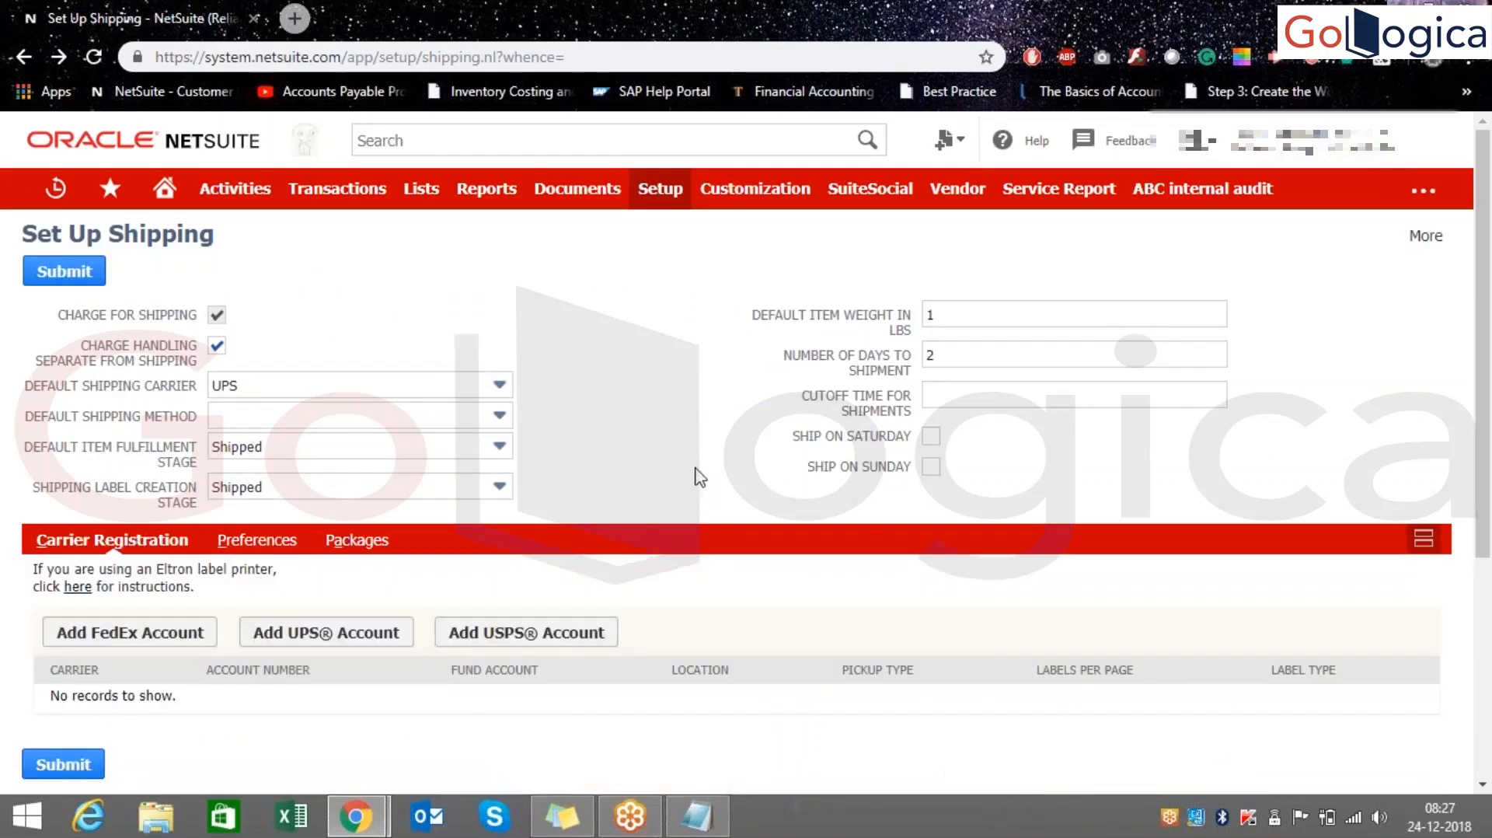
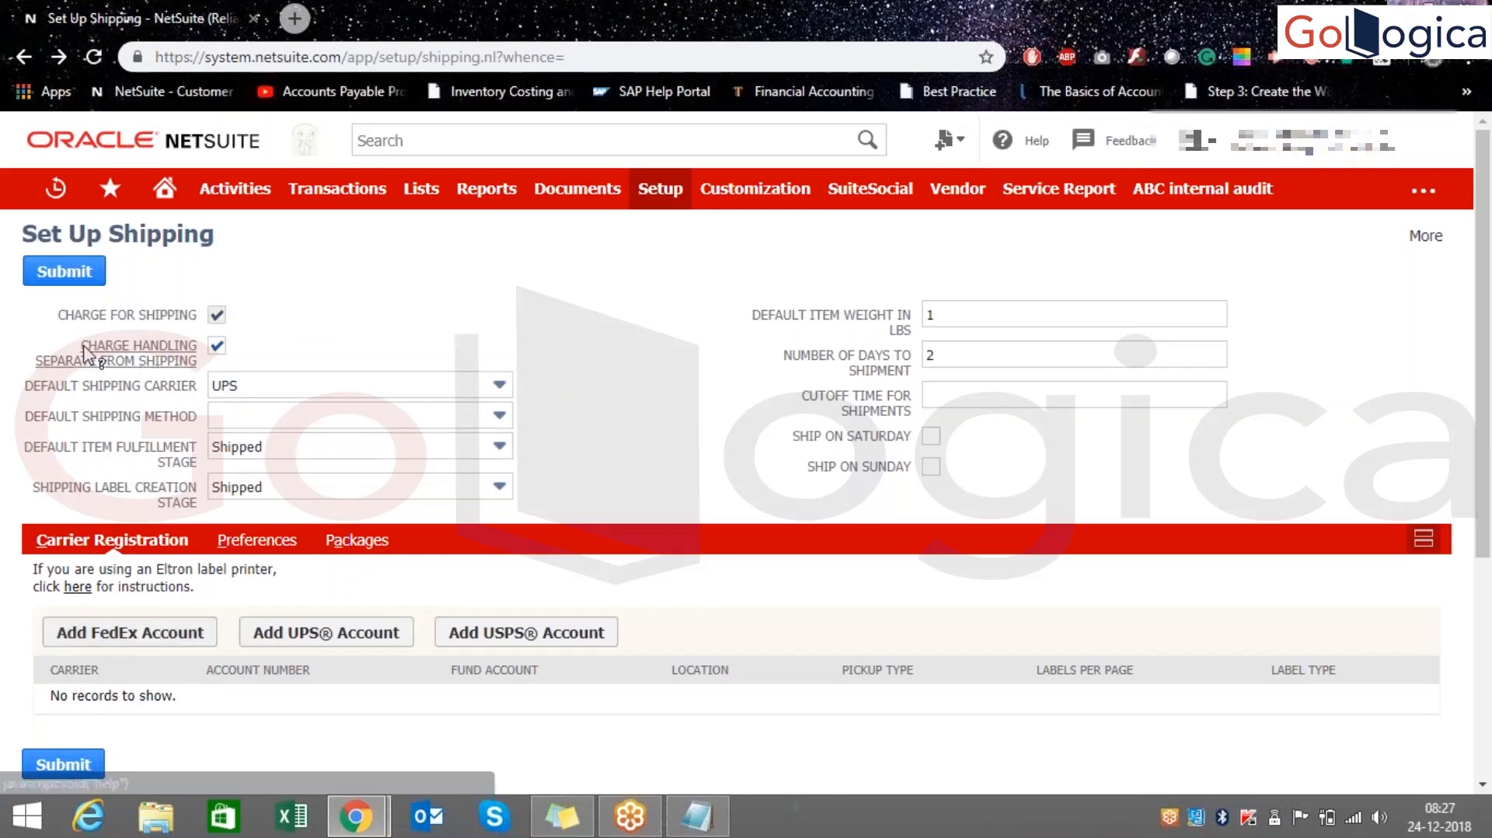
left_click_drag(45, 333, 275, 340)
left_click(274, 341)
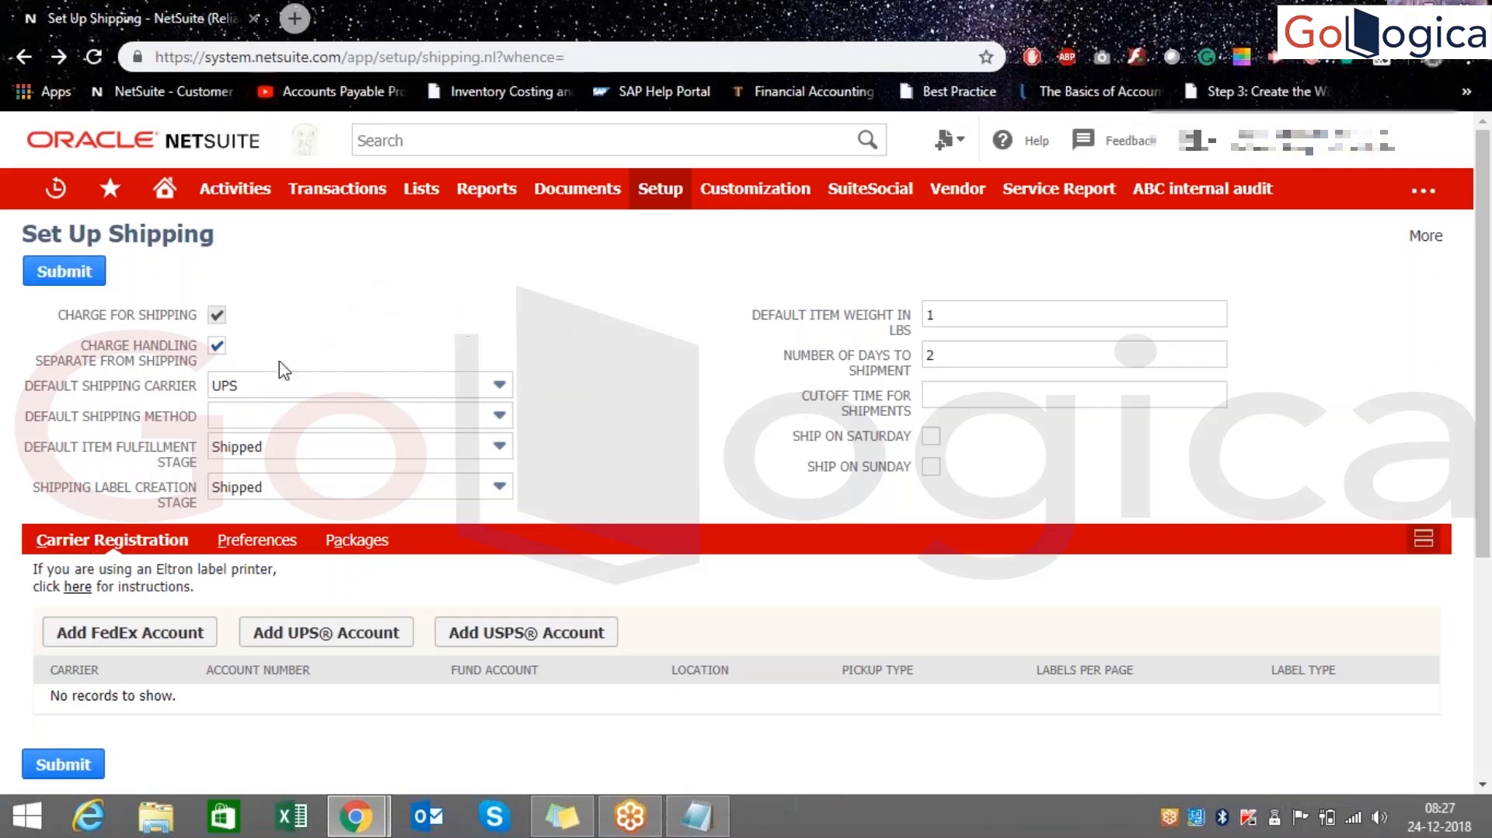
left_click_drag(76, 340, 202, 362)
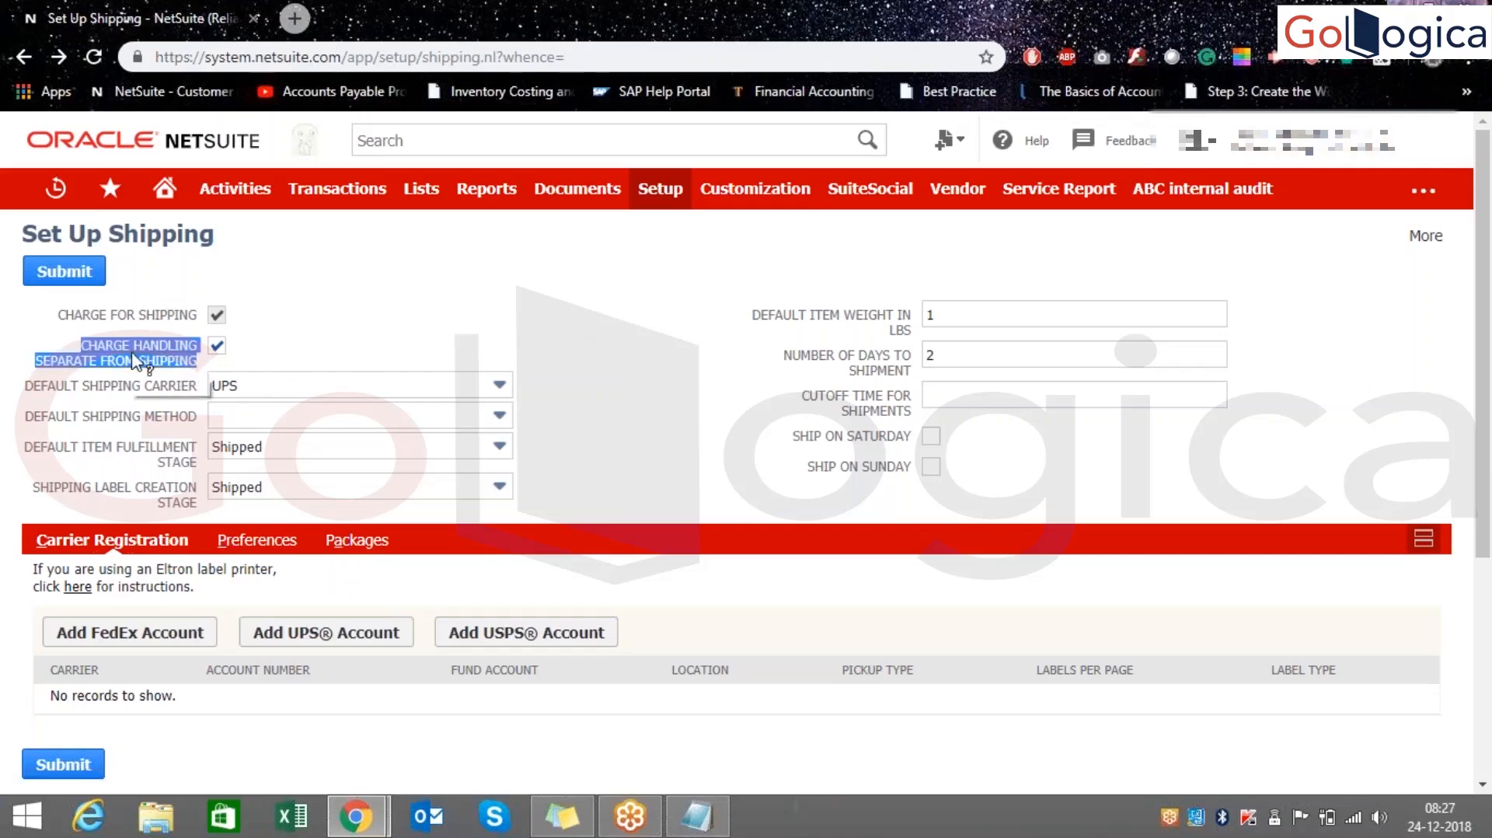
left_click(301, 313)
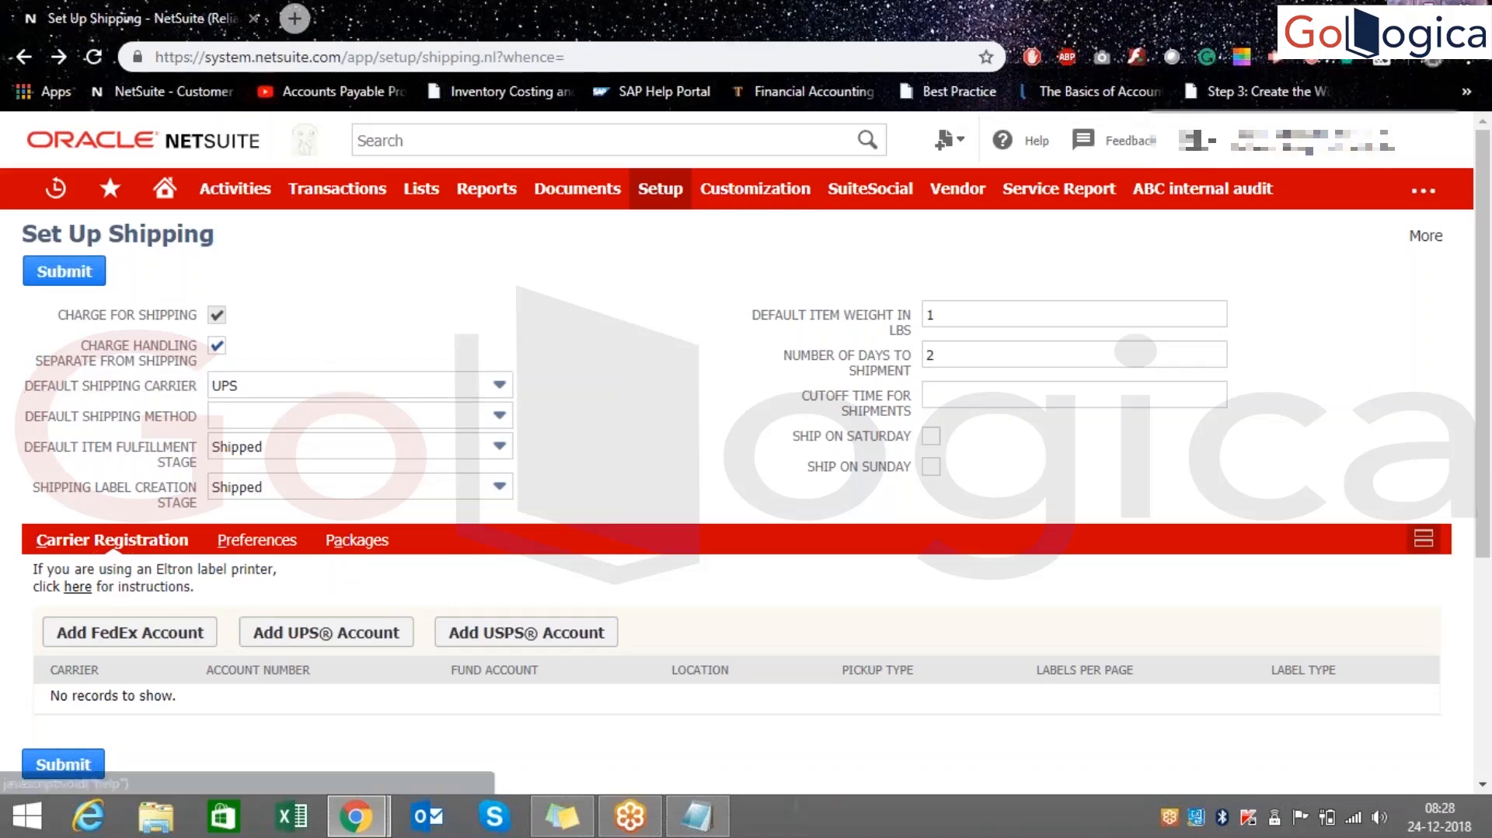
- Examine the choices for the default shipping carrier, keeping UPS selected
left_click(377, 387)
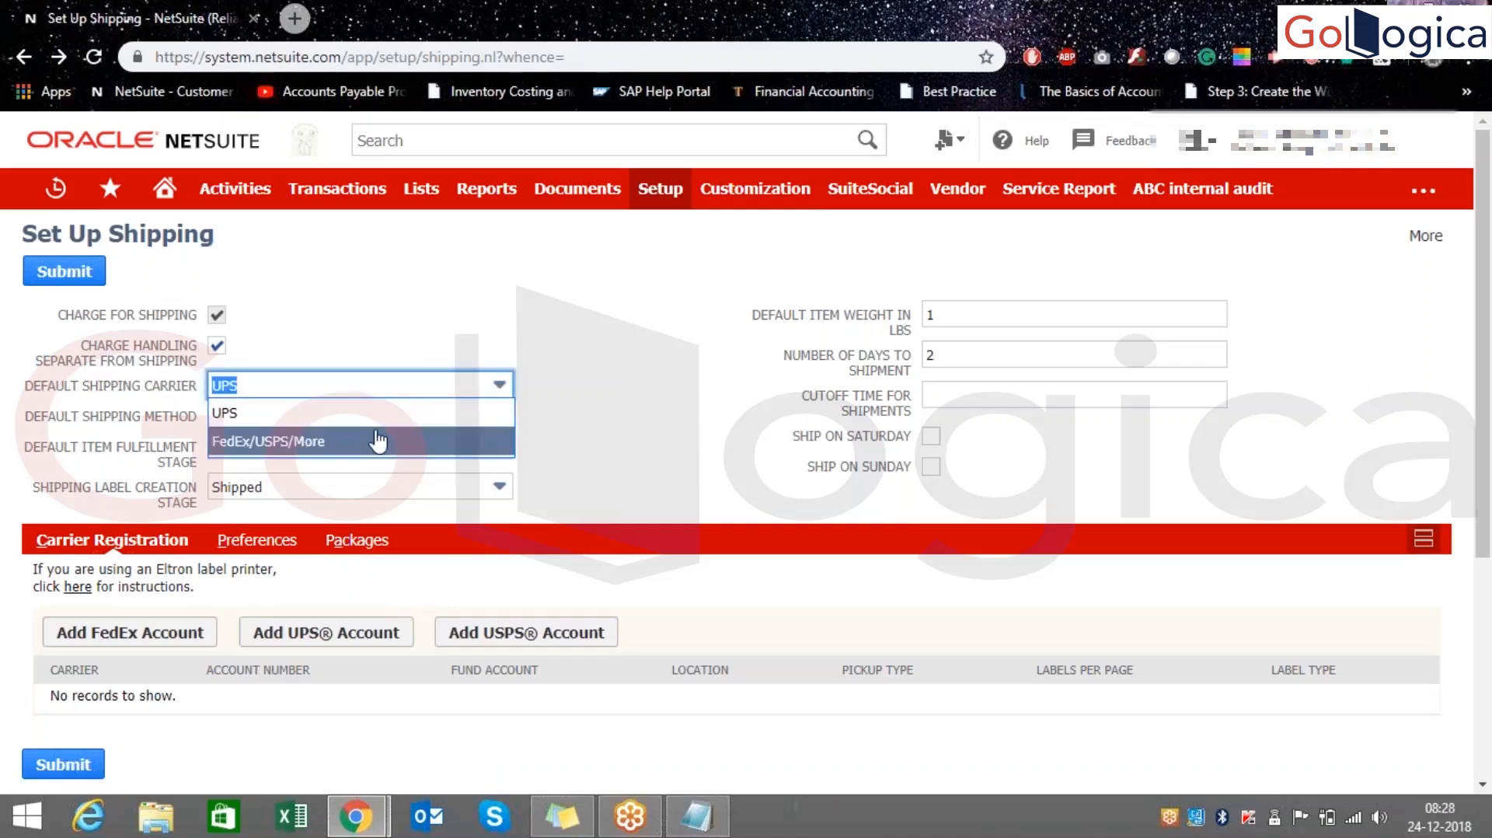
left_click(666, 403)
left_click(471, 388)
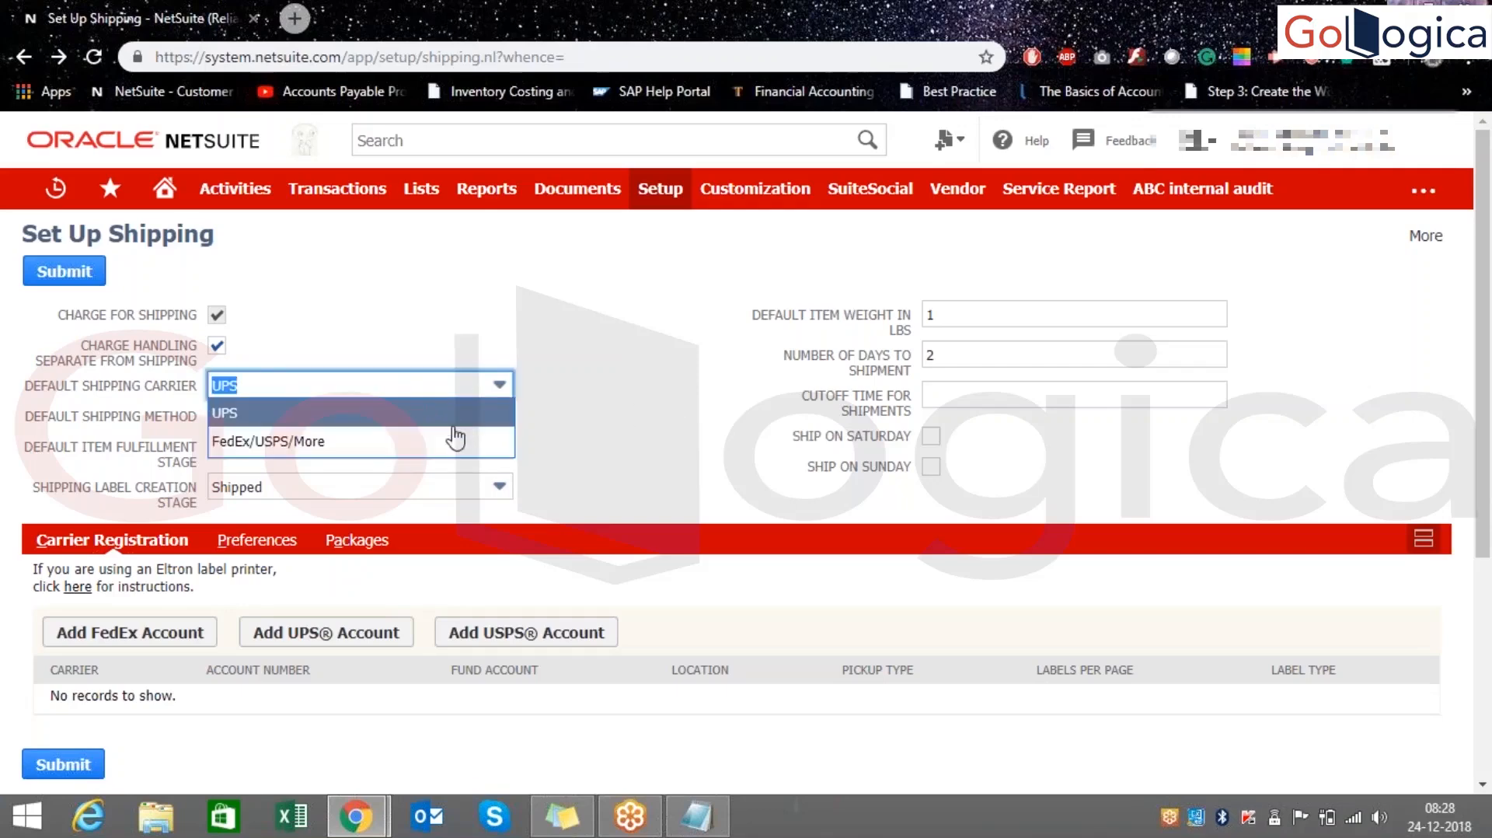
left_click(334, 422)
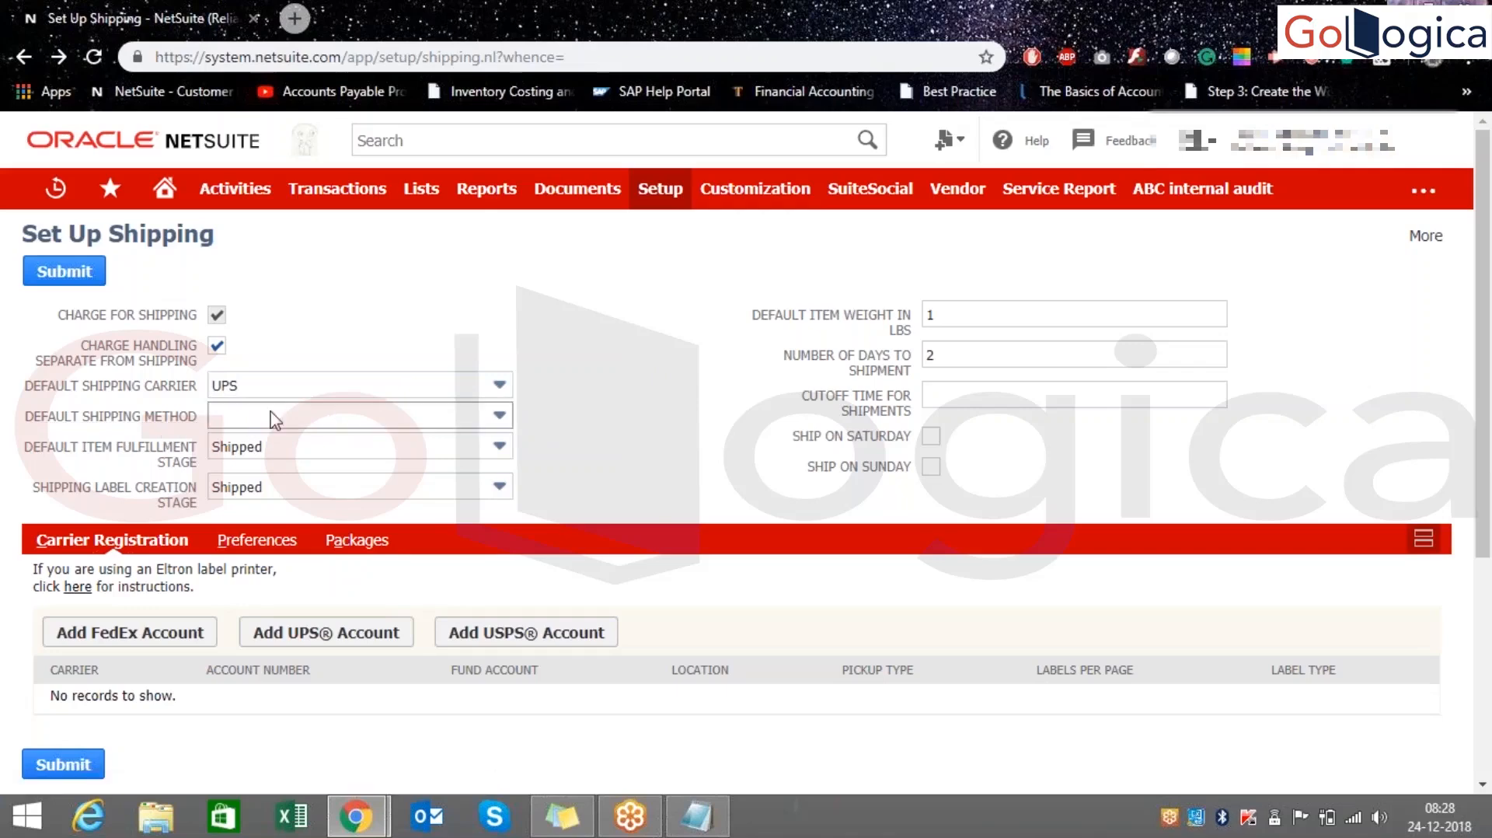
- Set the default shipping carrier to FedEx/USPS/More and examine the default shipping methods offered for it
left_click(275, 421)
left_click(353, 385)
left_click(354, 385)
left_click(354, 439)
left_click(372, 424)
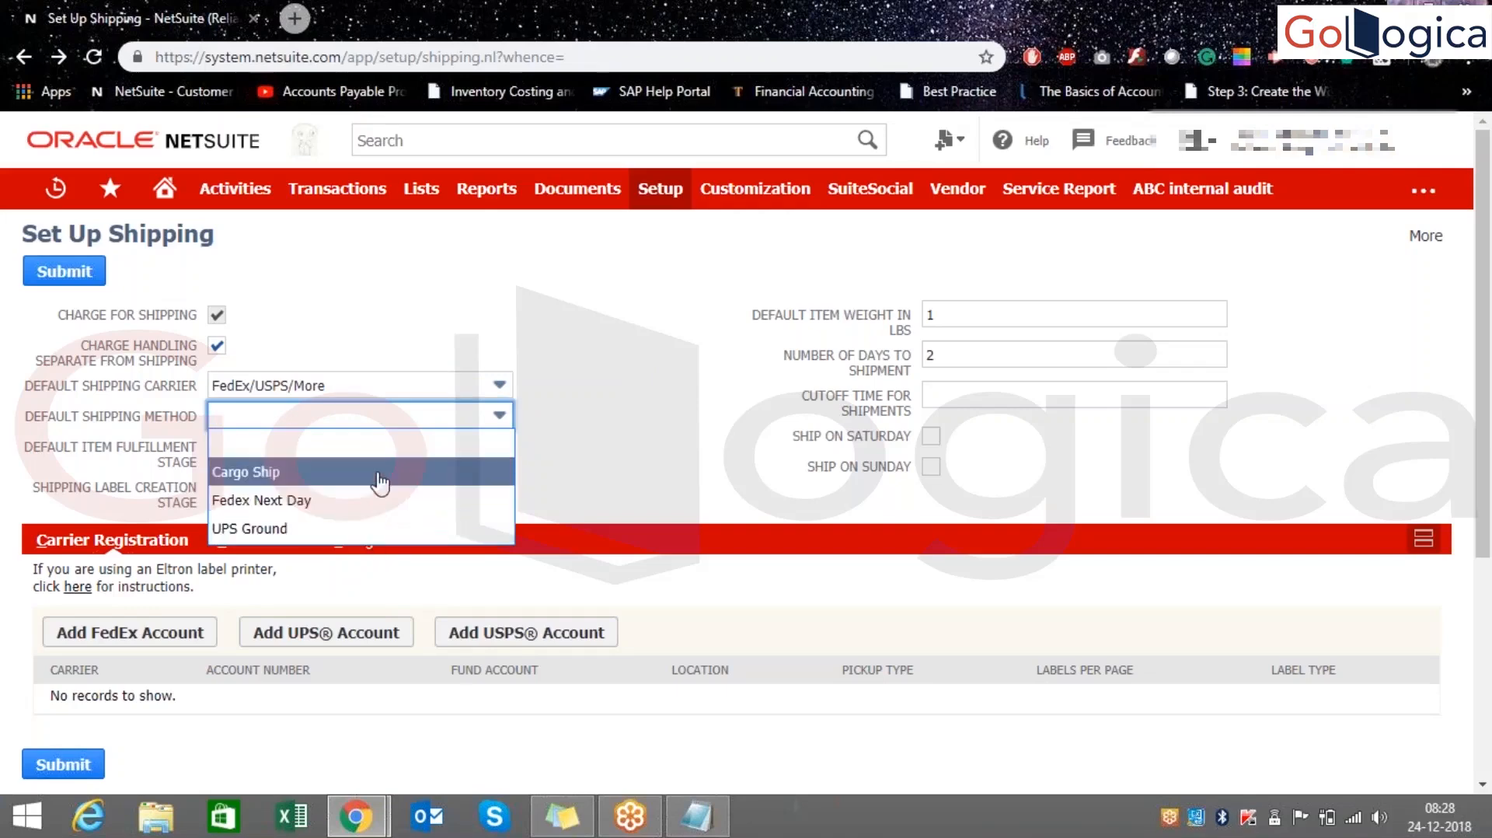
- Switch to Notepad, add the line "Shippninglits" below the shipping carrier notes, and return to the shipping setup page
left_click(697, 816)
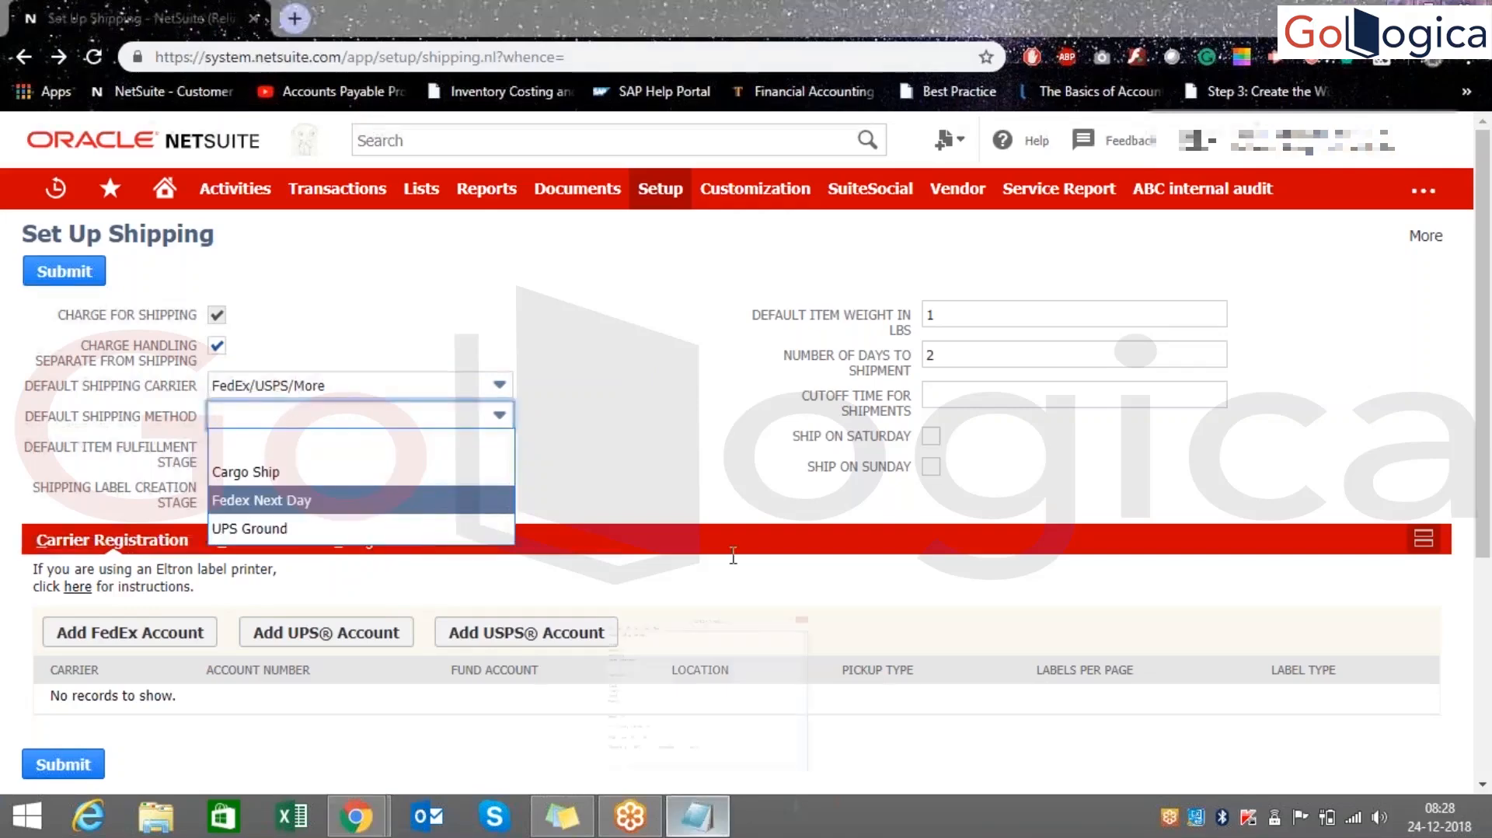
type("Shippninglits")
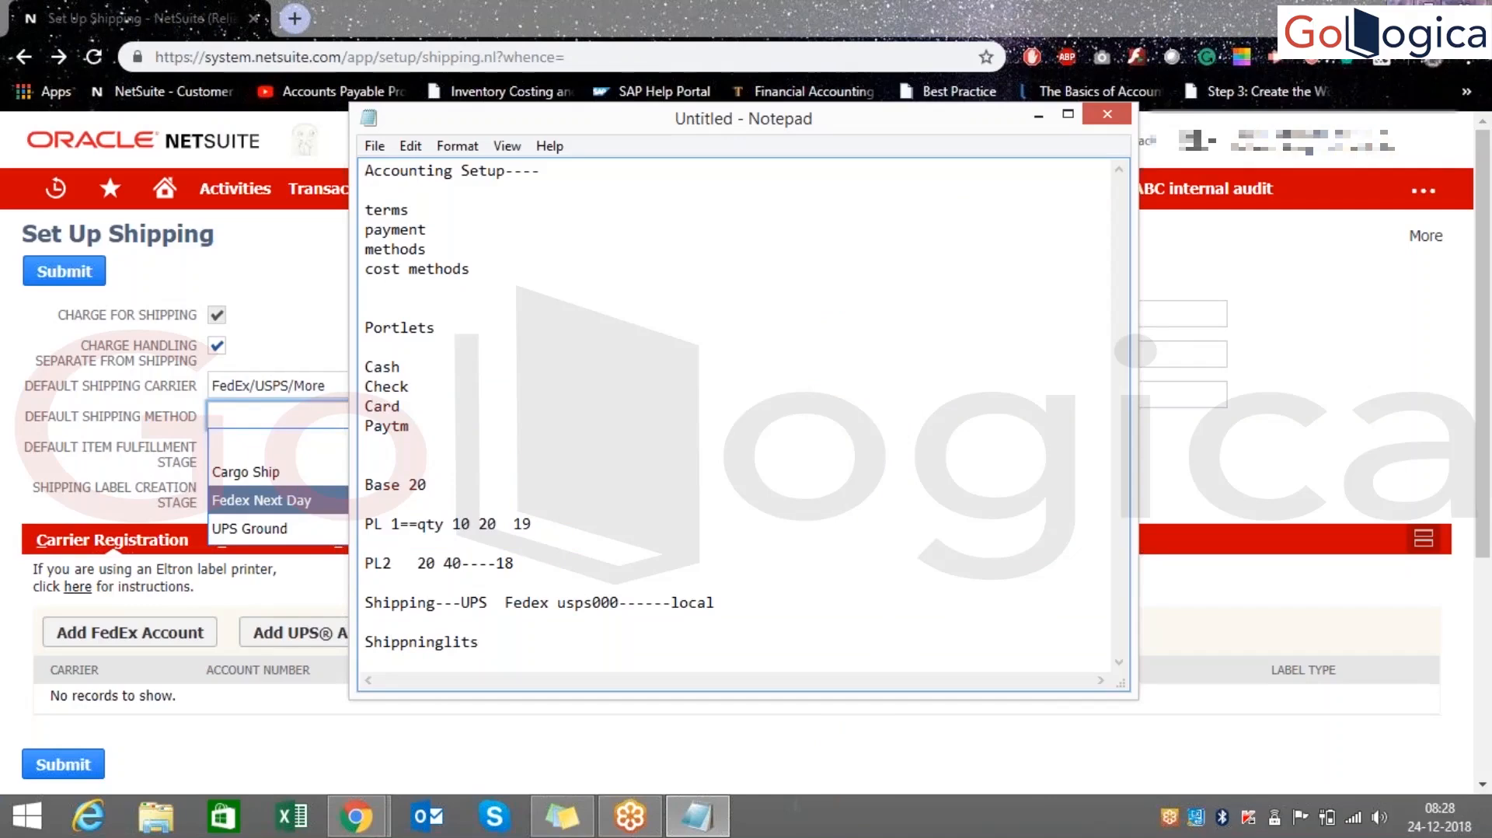
key("Left")
key("Left")
left_click(1040, 116)
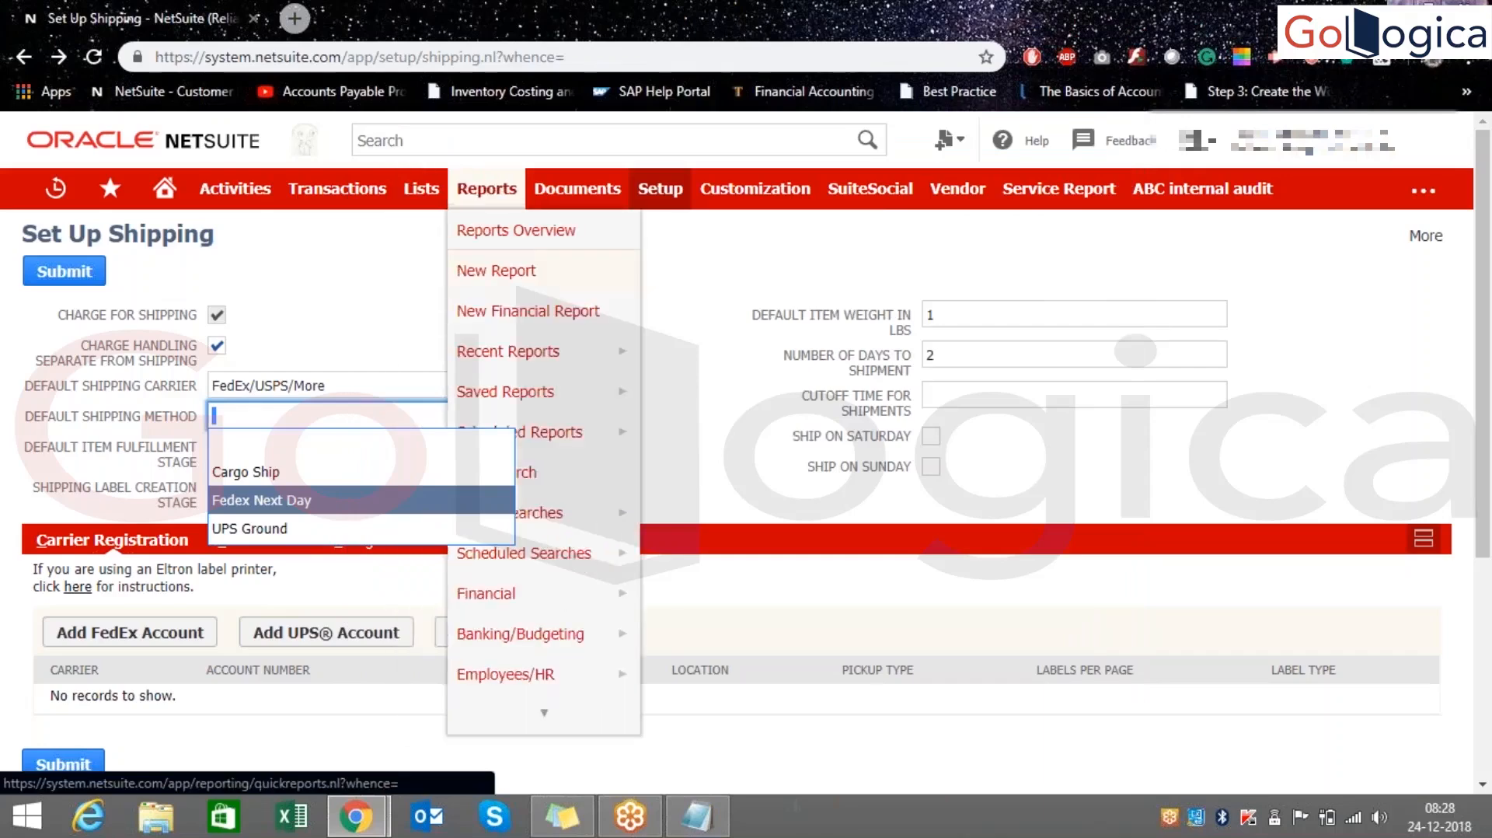
- Leave the default shipping method blank and examine the default item fulfillment stage choices, keeping Shipped
left_click(420, 441)
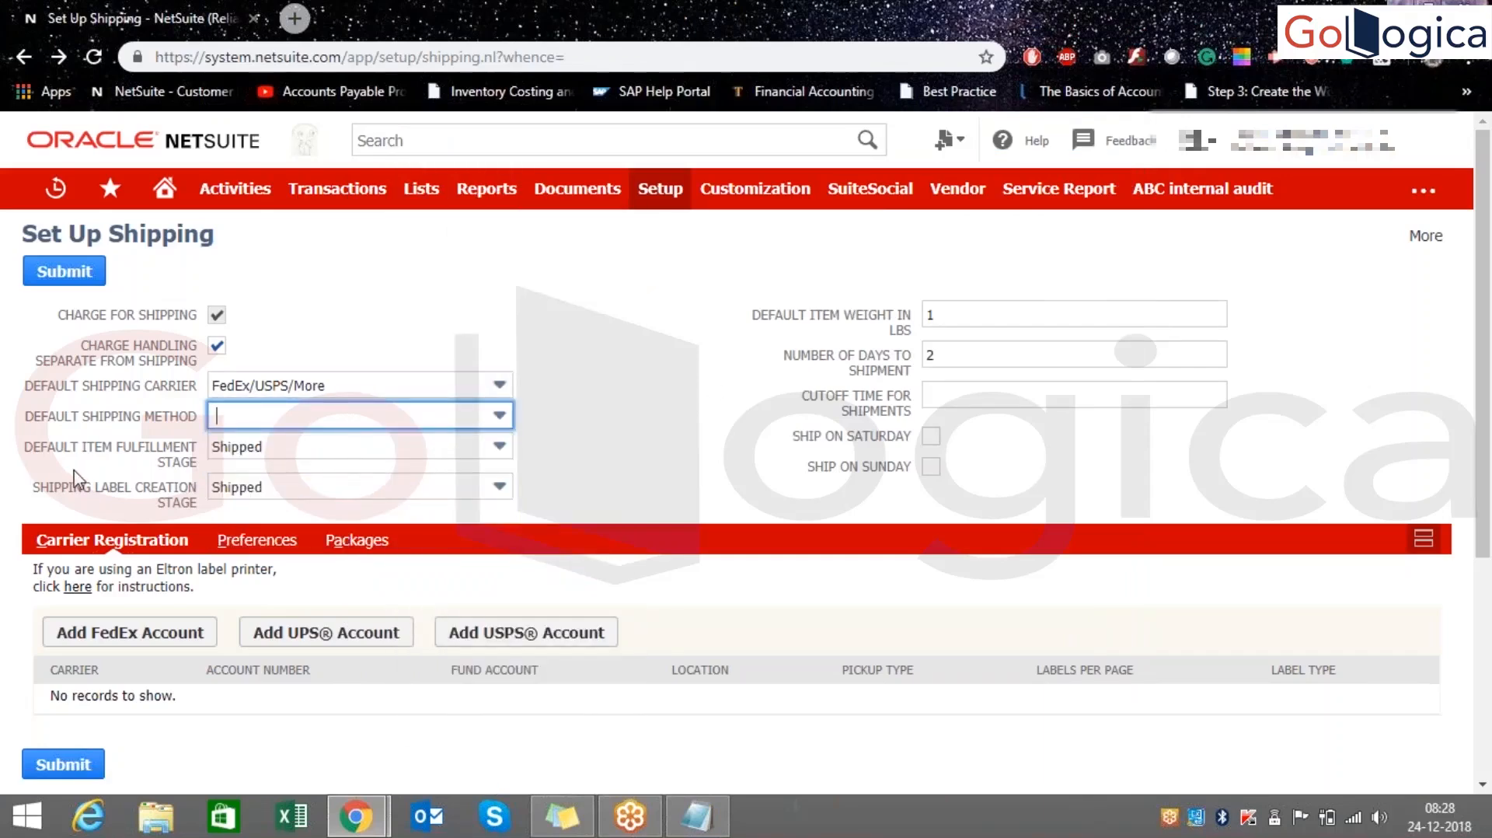
left_click(340, 455)
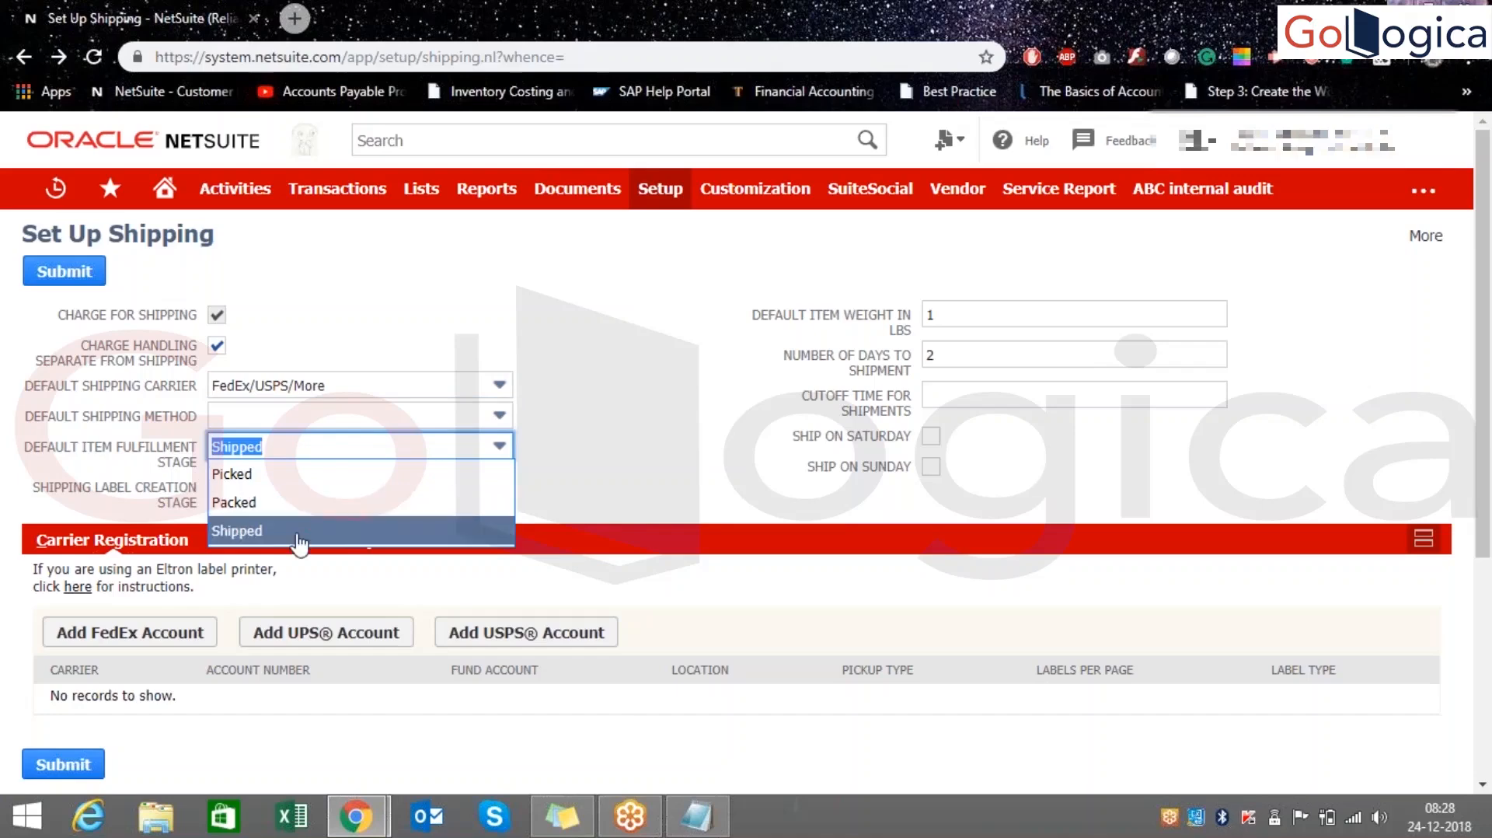
left_click(618, 499)
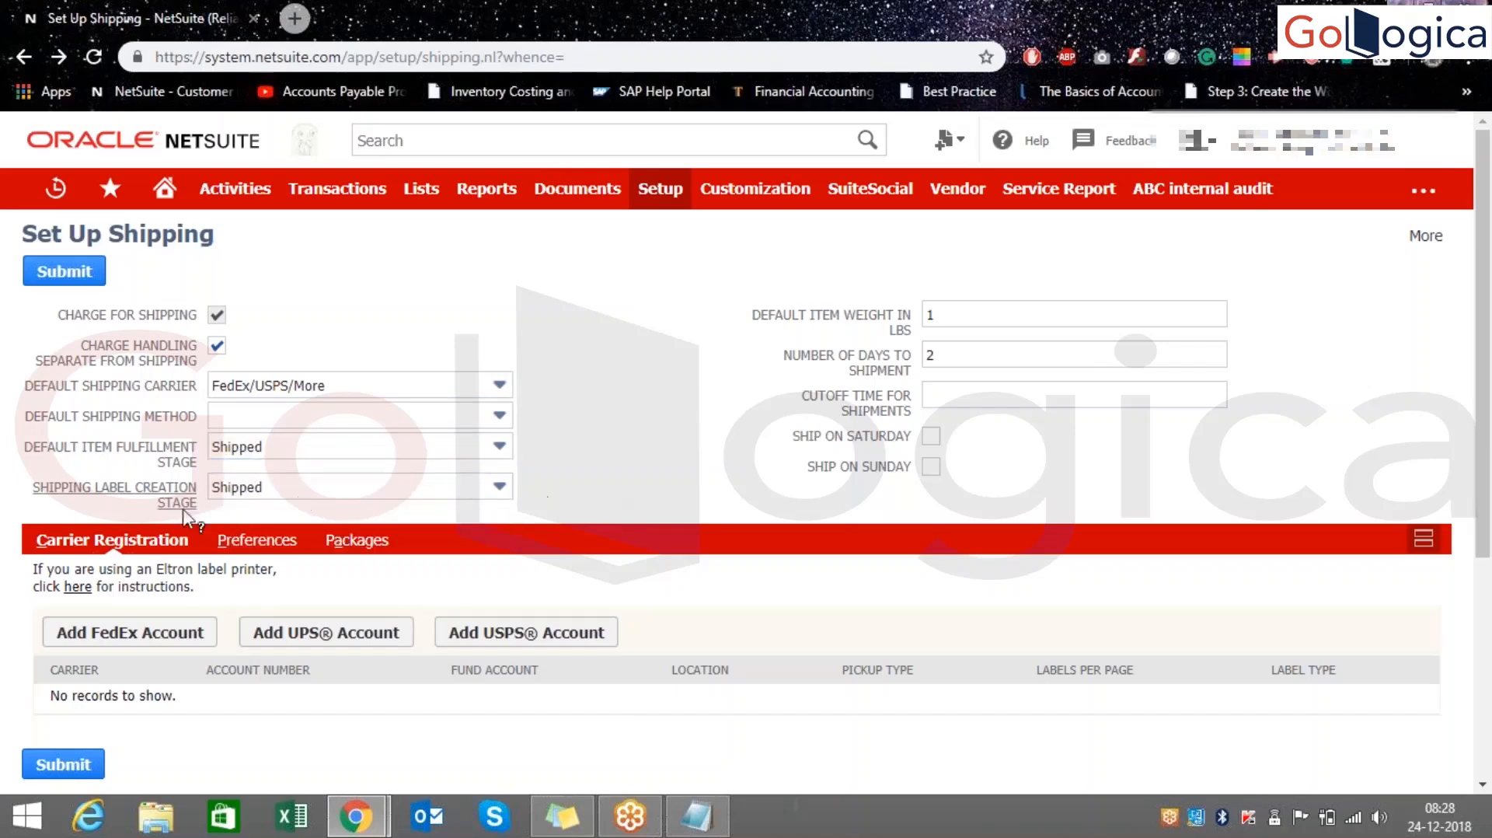
- Examine the choices for the shipping label creation stage, keeping Shipped selected
left_click_drag(146, 503, 546, 486)
left_click(546, 487)
left_click_drag(23, 501, 177, 533)
left_click(300, 490)
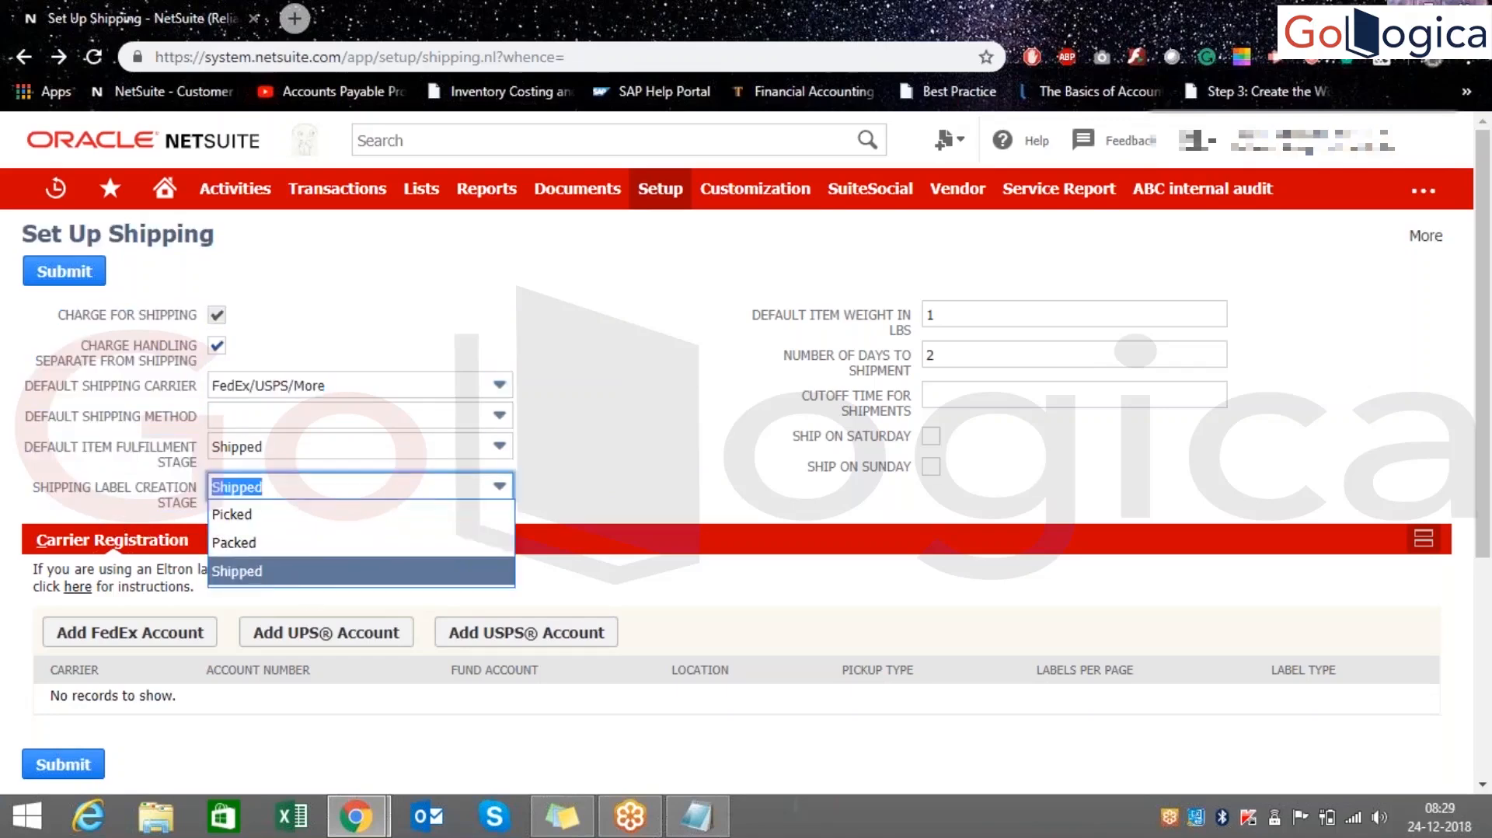
left_click(332, 573)
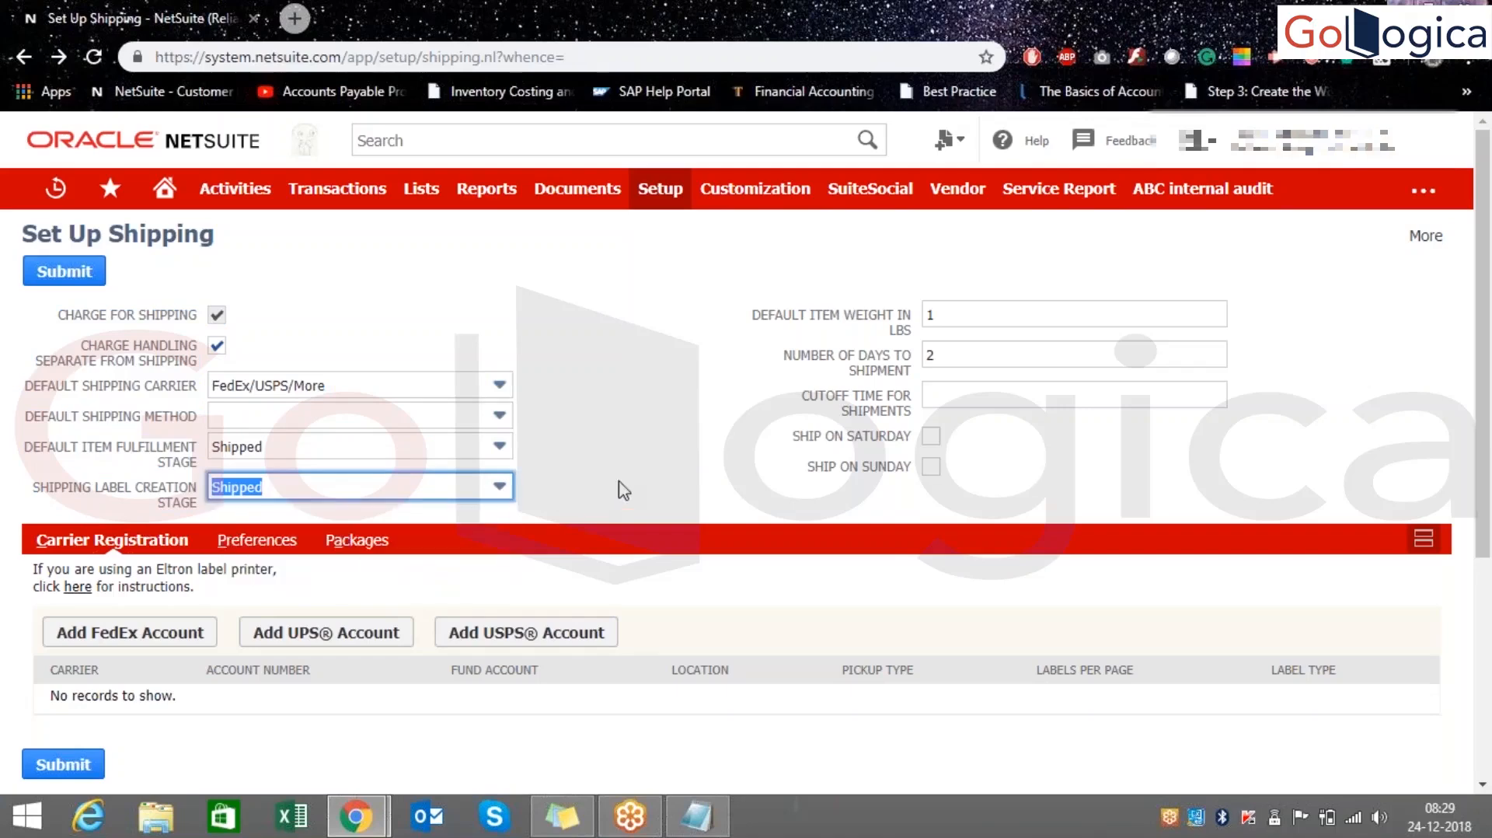
left_click(475, 501)
left_click(433, 568)
left_click(533, 511)
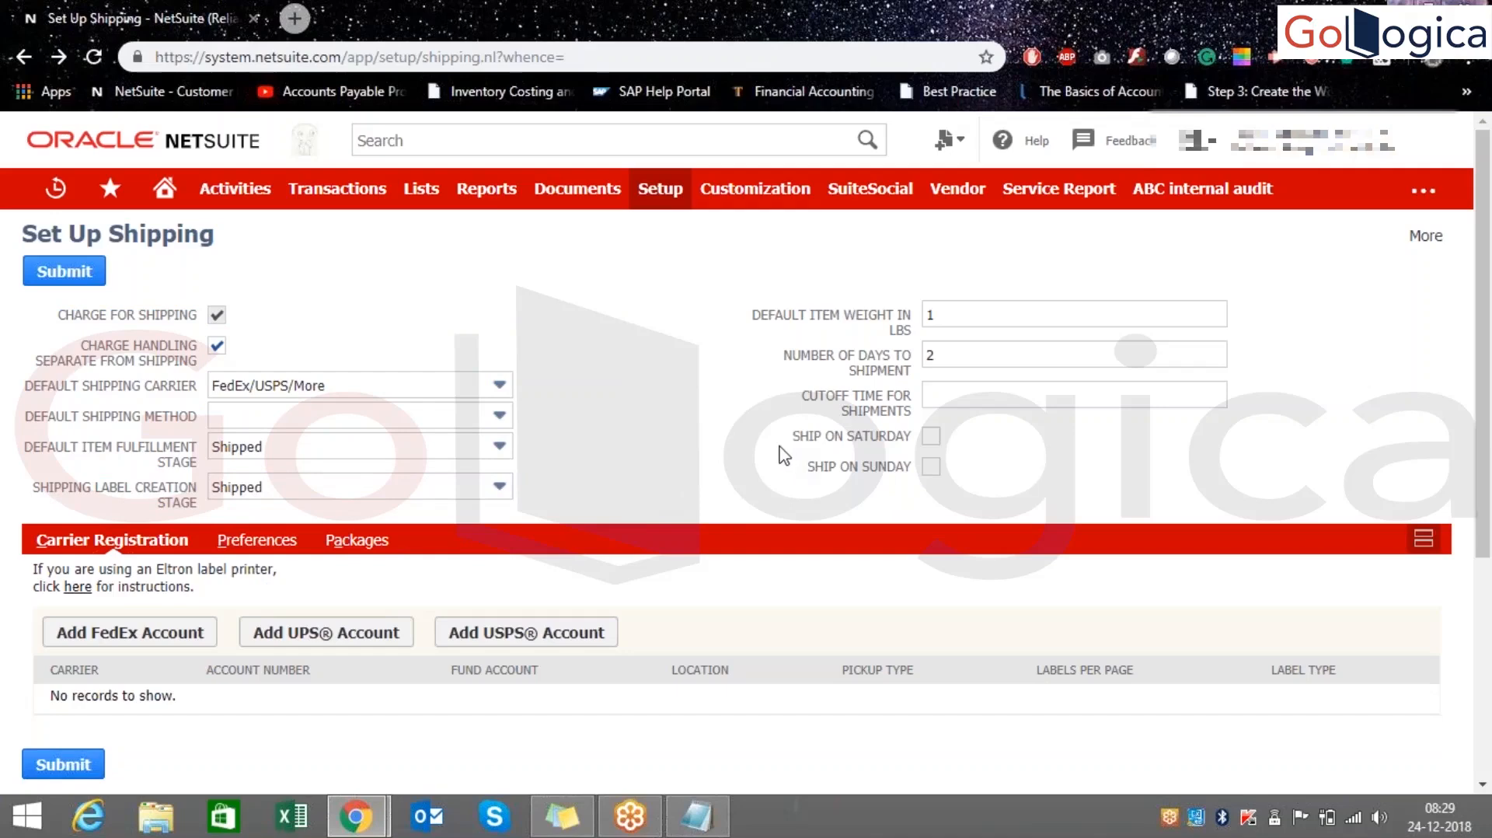
- Try enabling shipping on Saturday and Sunday, and turn both options back off
left_click(930, 436)
left_click(931, 466)
left_click(930, 436)
left_click(931, 466)
- Review the number of days to shipment, the shipment cutoff time and the rest of the Set Up Shipping page
left_click(1028, 356)
left_click(966, 392)
left_click(1012, 455)
scroll(854, 505, "down", 5)
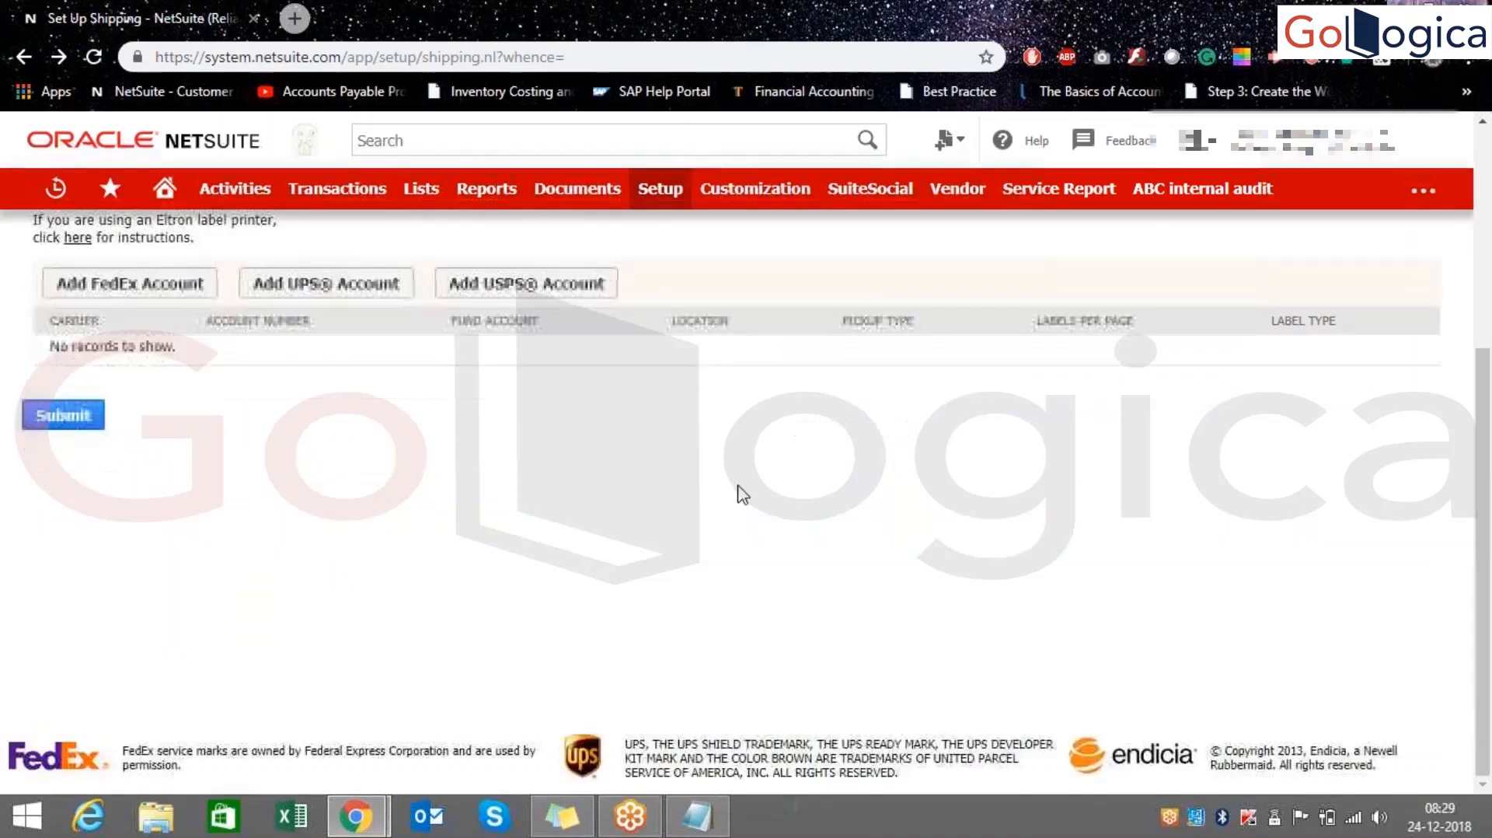
scroll(739, 493, "up", 5)
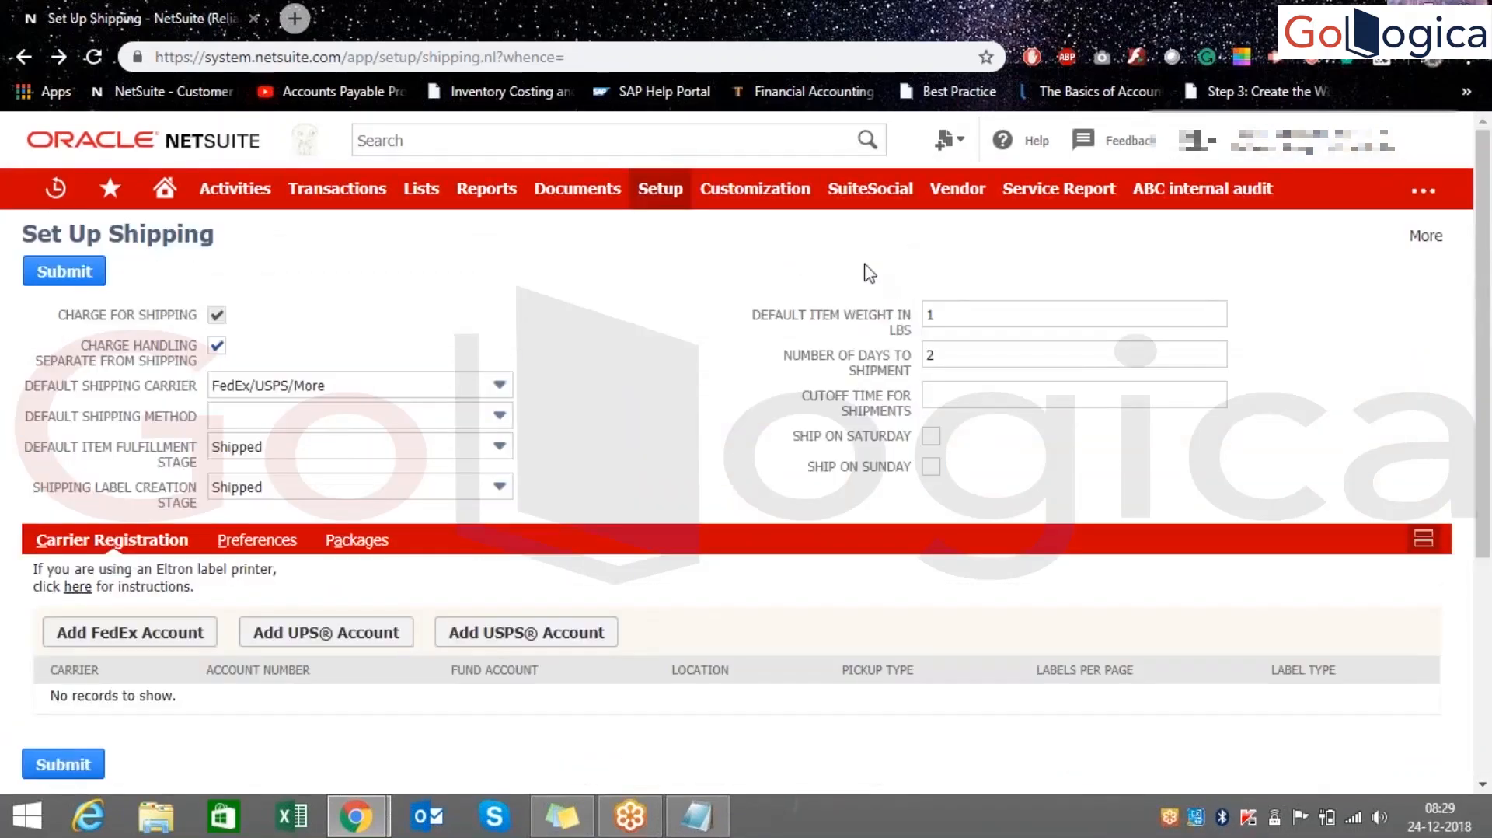
left_click_drag(21, 234, 406, 257)
left_click(406, 257)
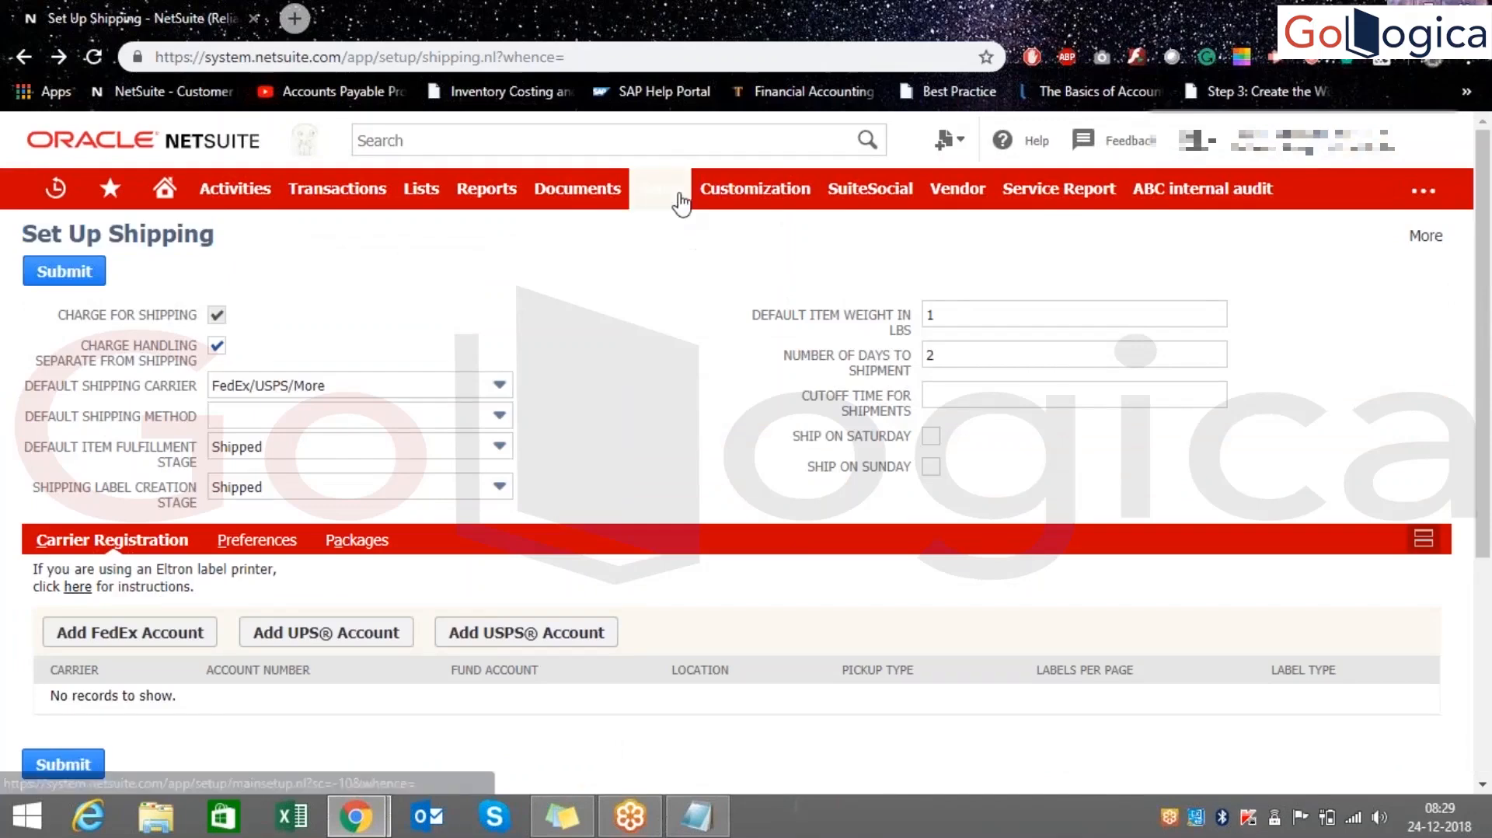
- Open the shipping items list from the accounting lists
mouse_move(442, 207)
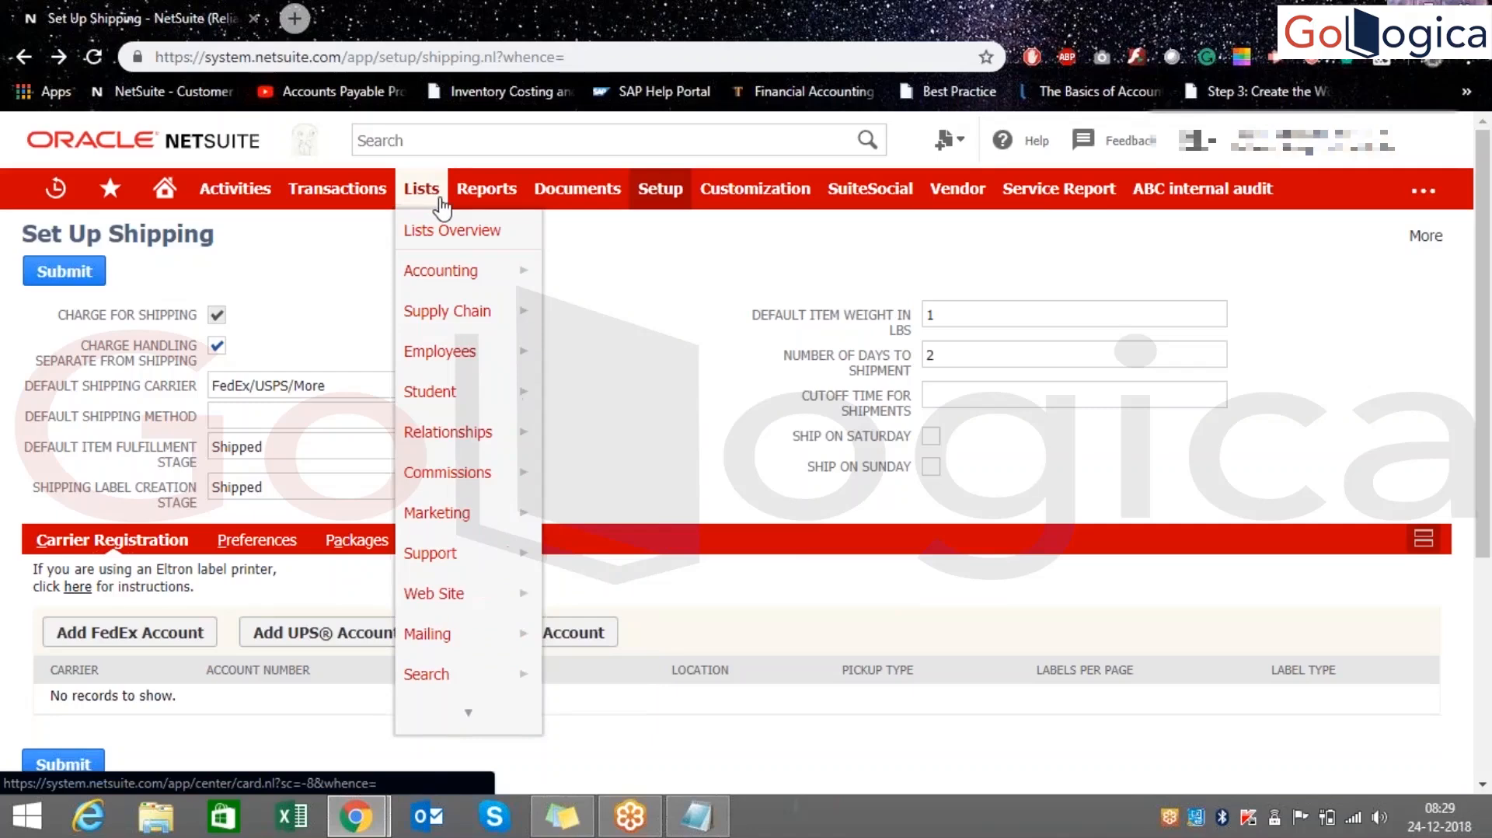
mouse_move(470, 274)
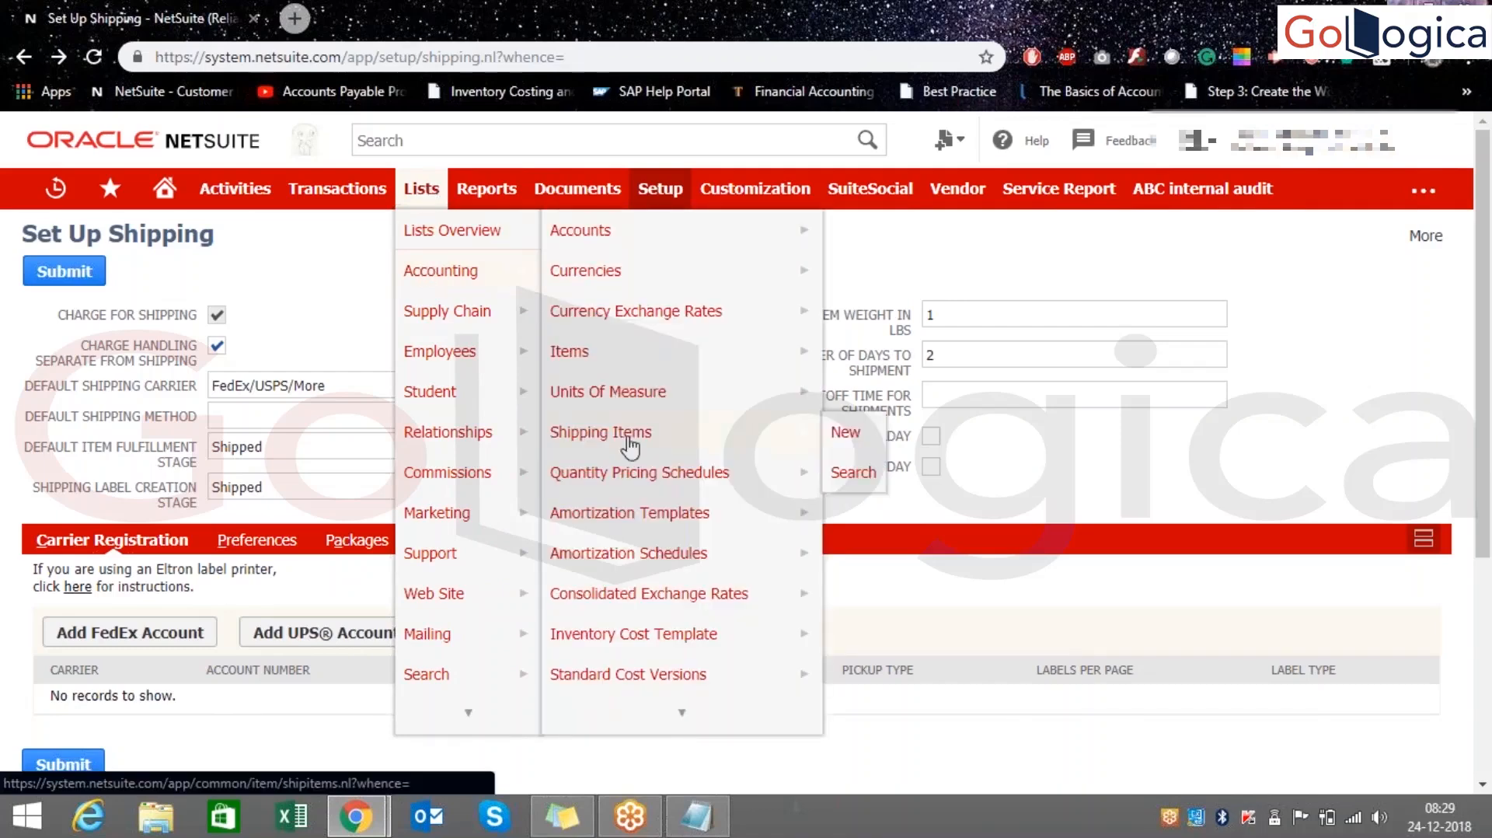
- Open the shipping items list in a separate browser tab and review the existing items
middle_click(630, 447)
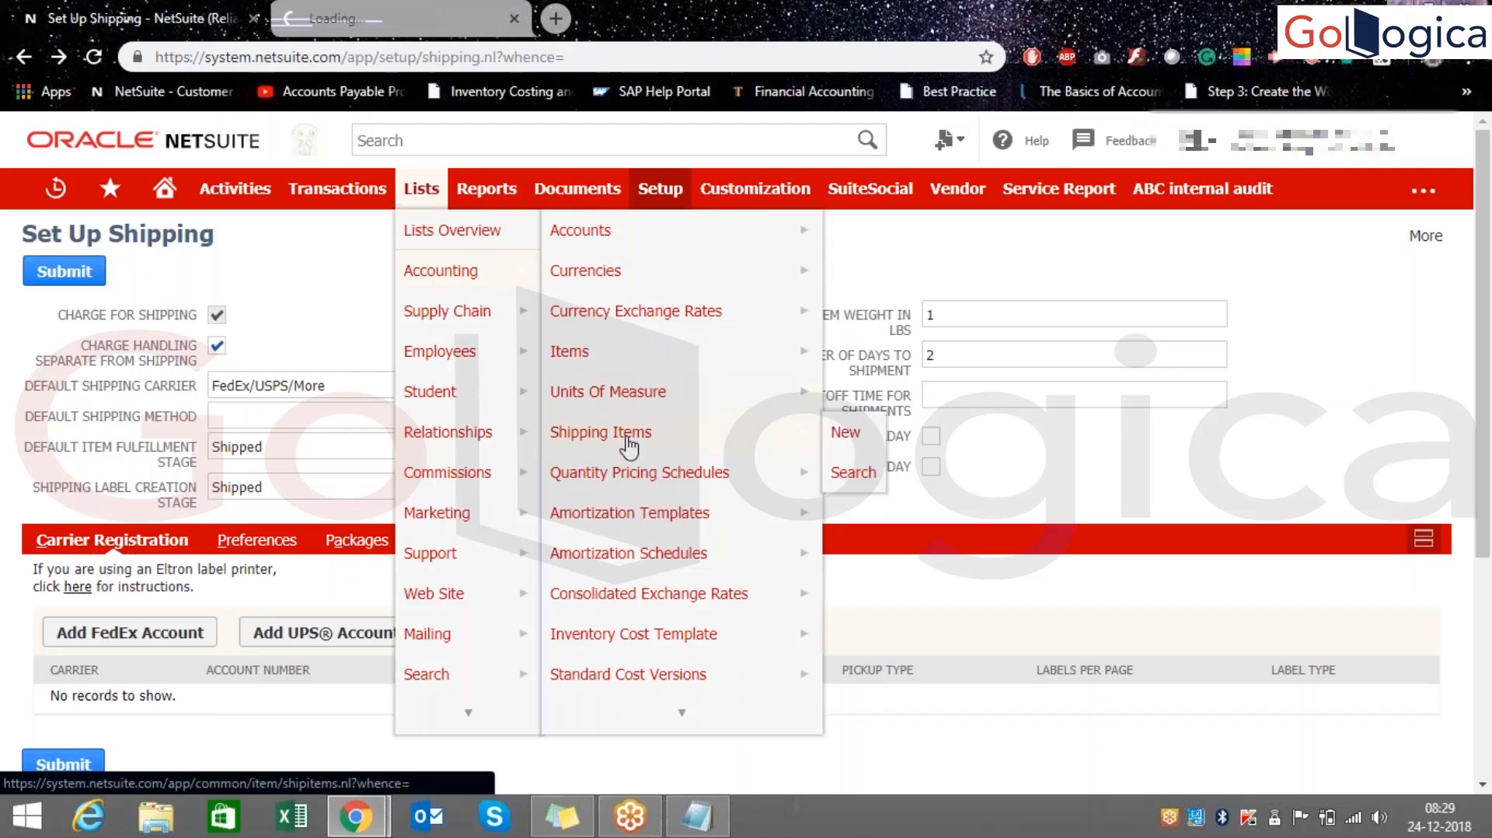
left_click(389, 3)
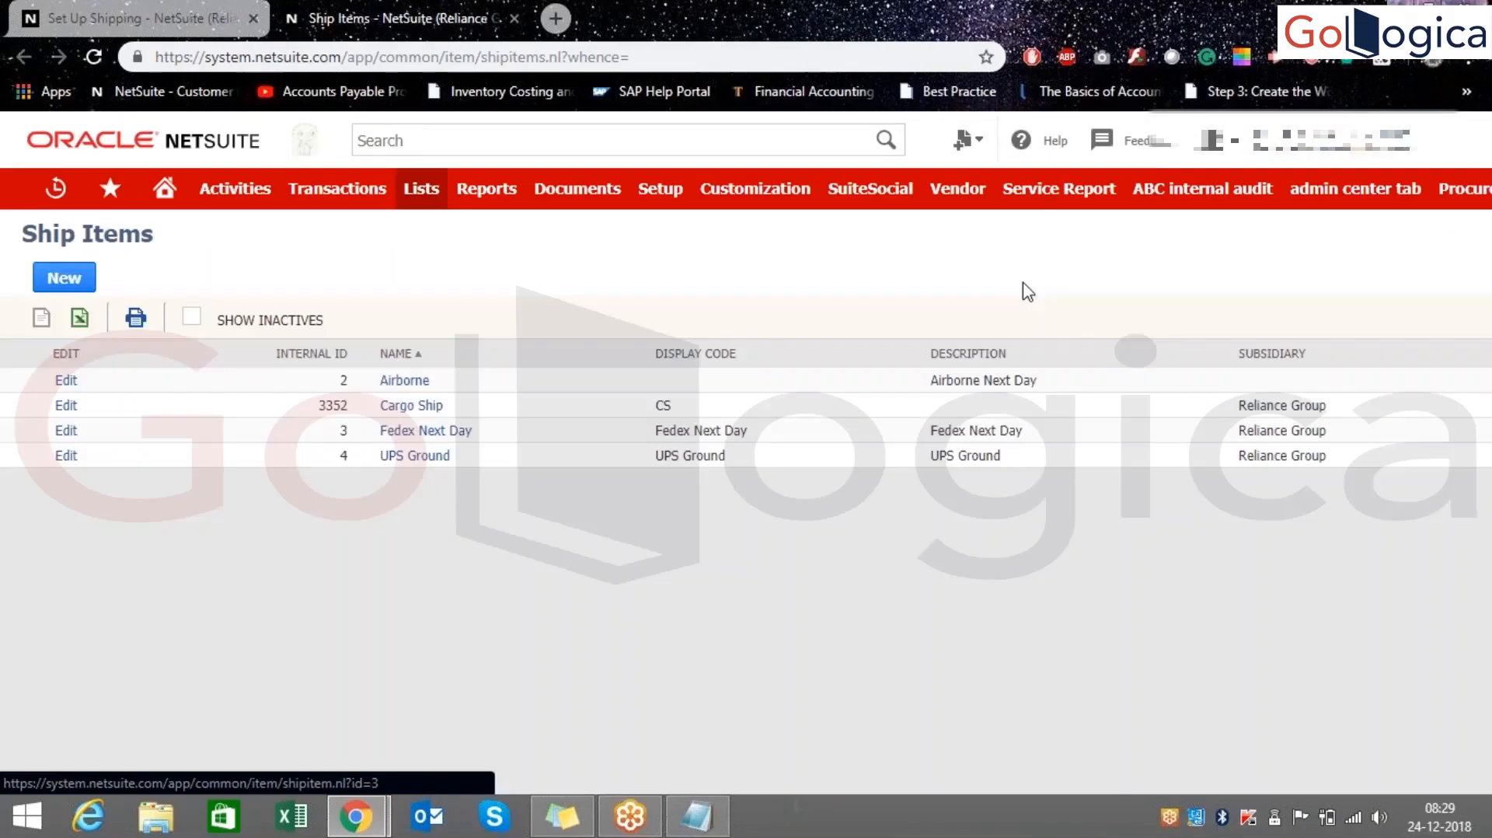
left_click_drag(373, 377, 463, 467)
left_click(441, 541)
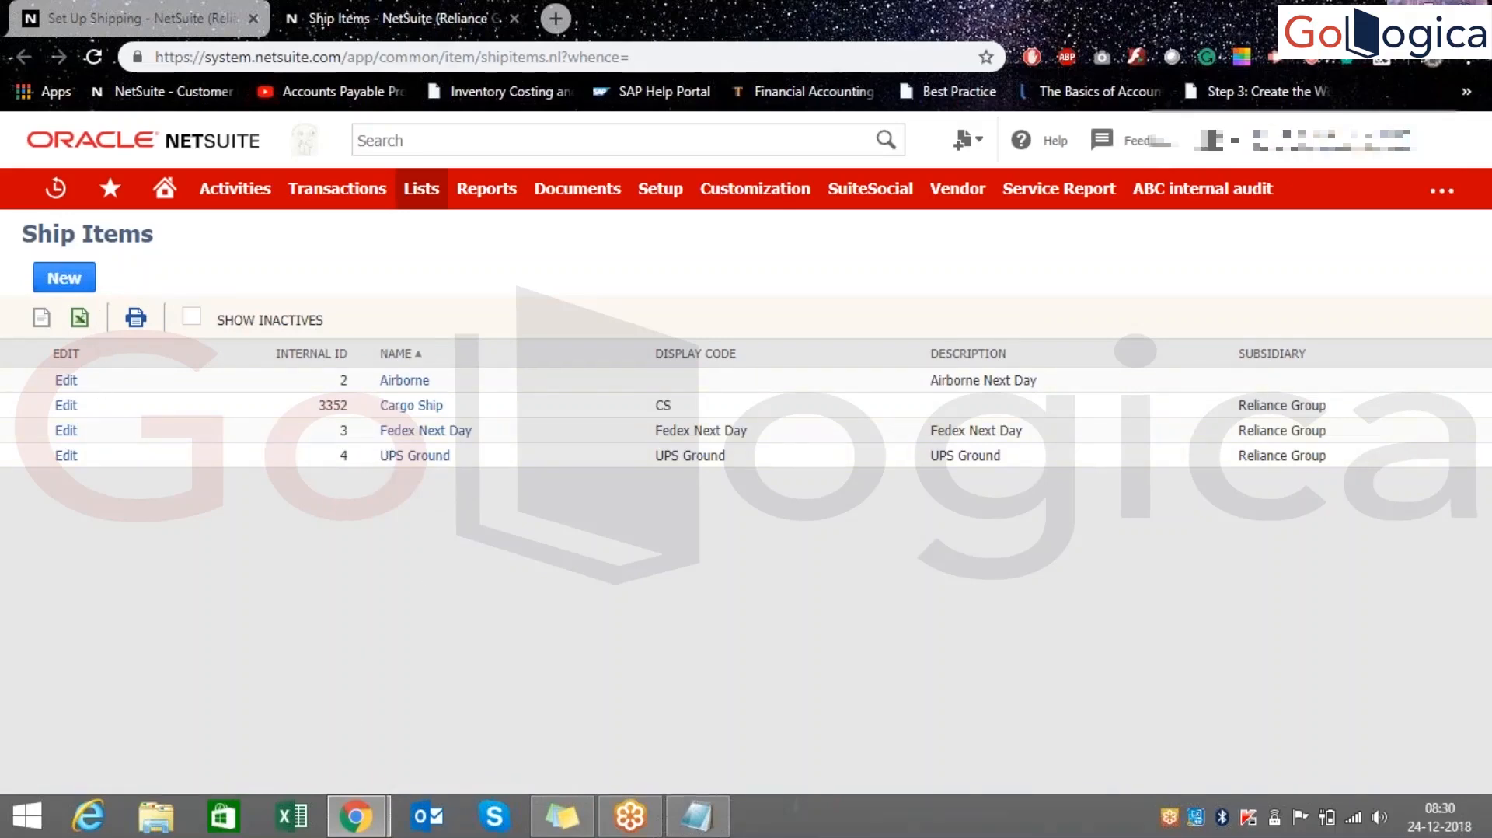
- Check the carrier accounts area of the Set Up Shipping page, then open a new shipping item form and look through it
left_click(137, 10)
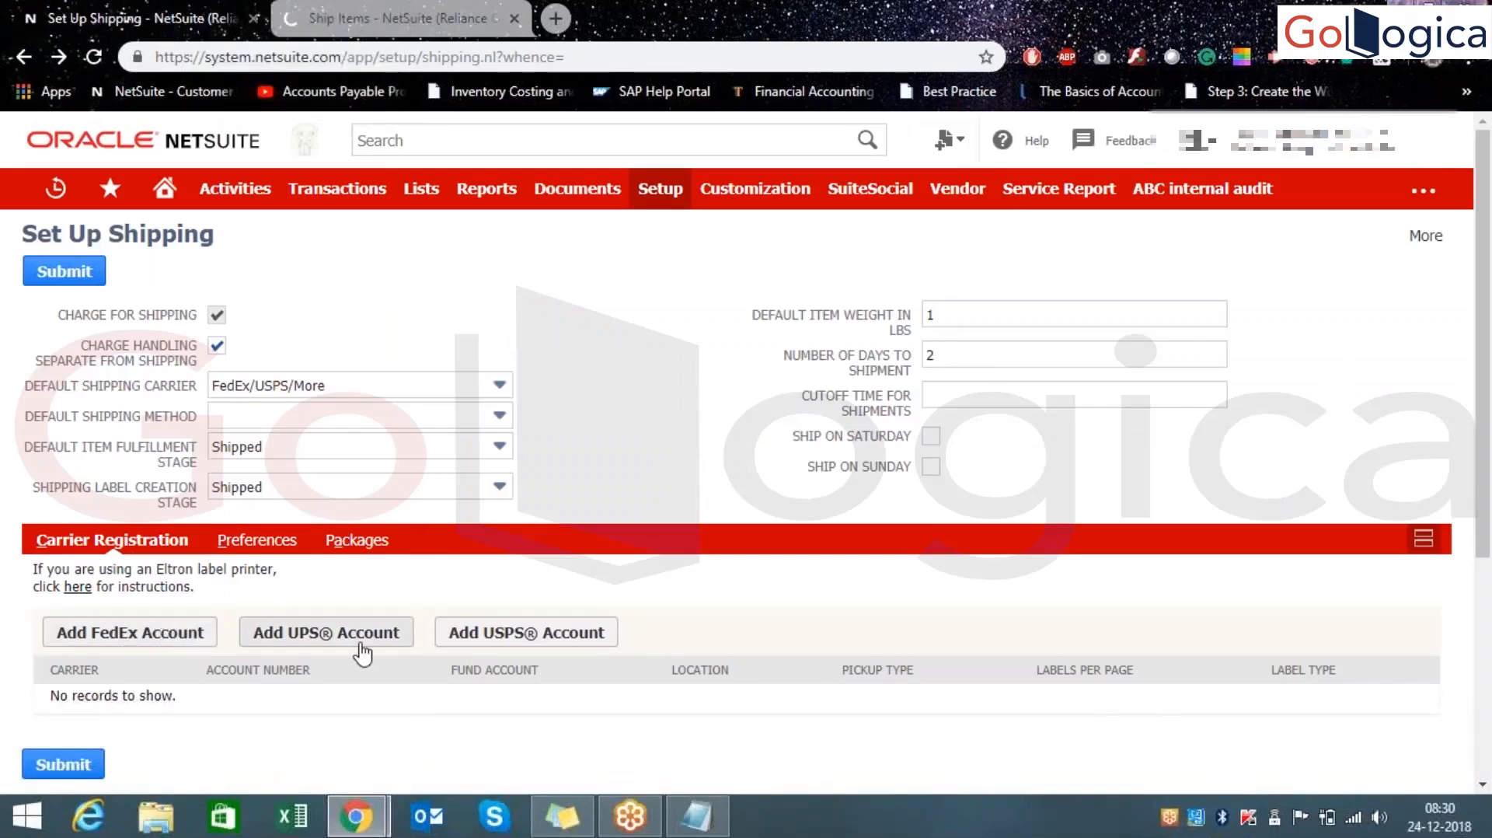
left_click(401, 16)
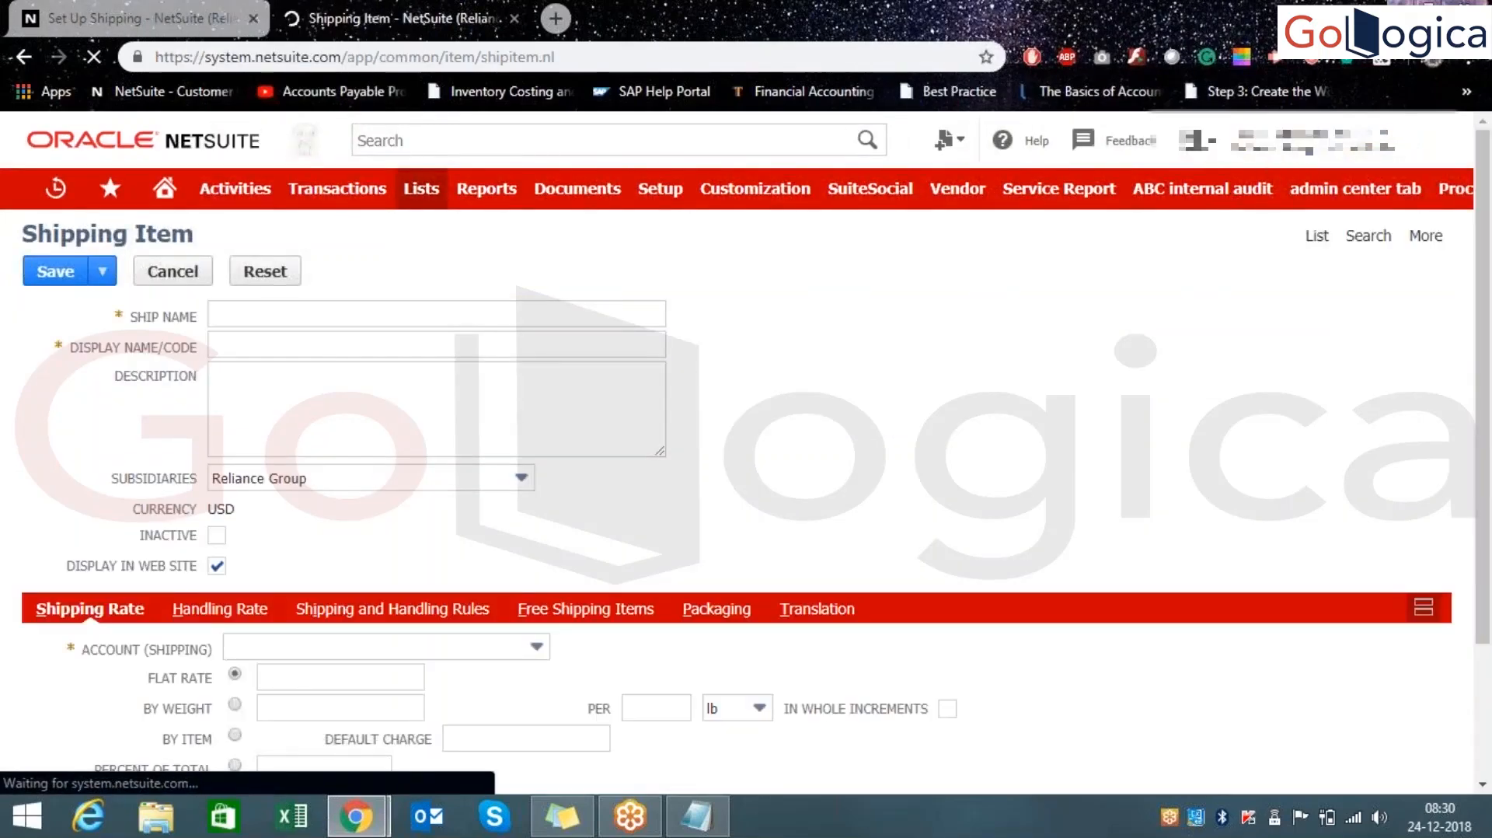
scroll(223, 453, "down", 2)
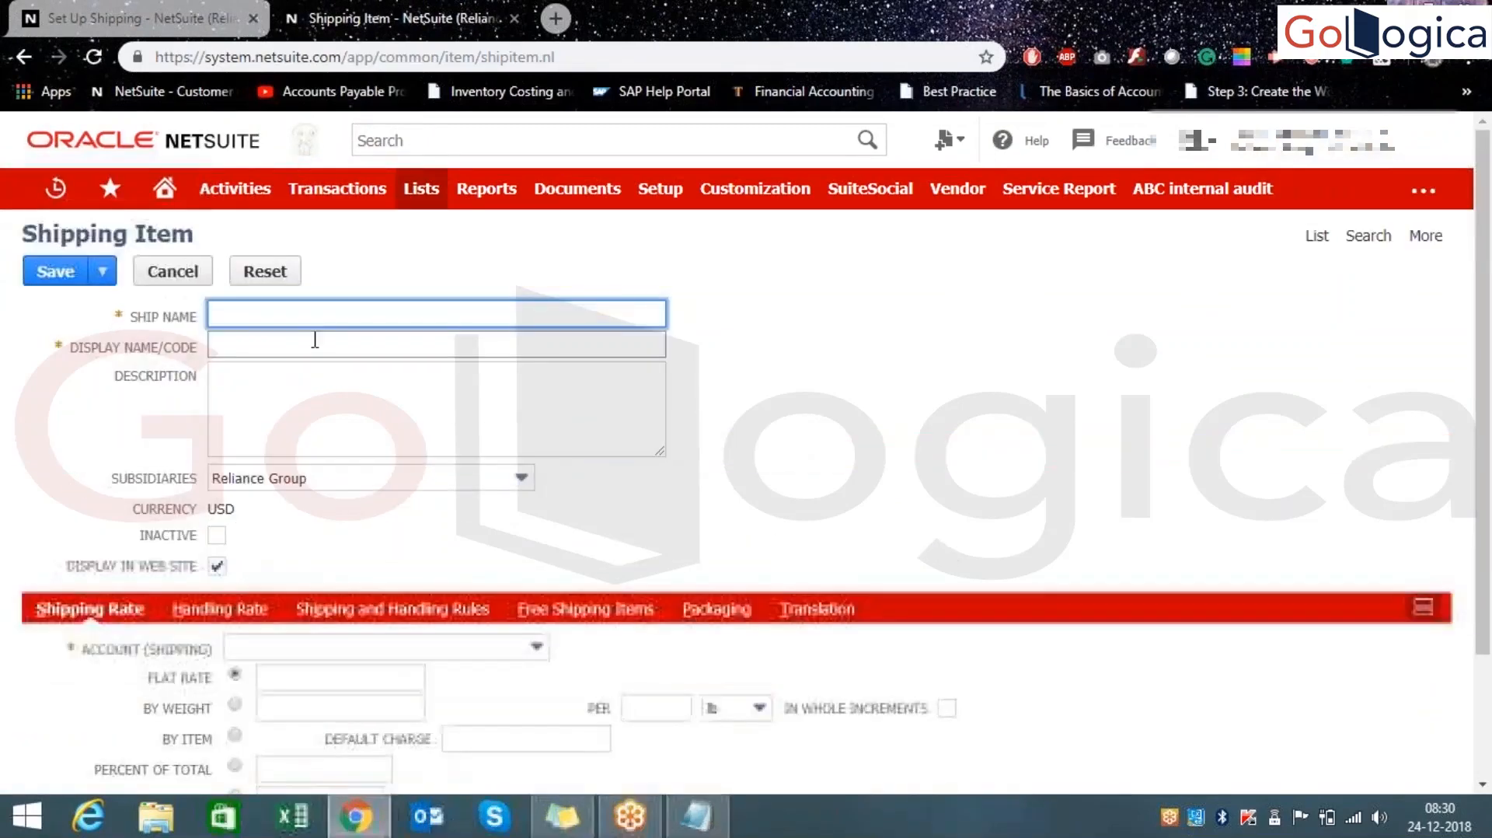
scroll(406, 554, "down", 2)
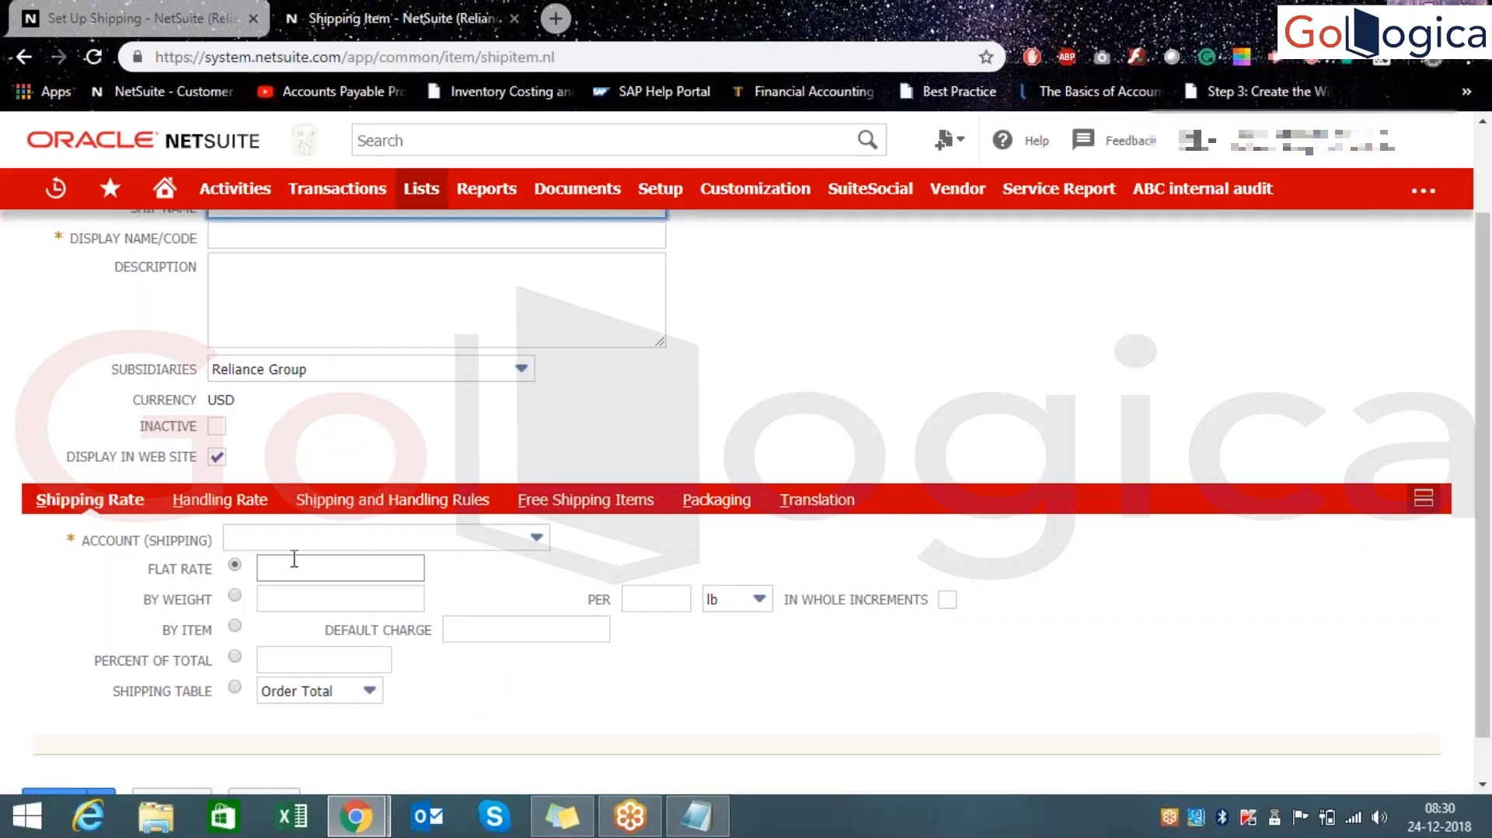
left_click(471, 686)
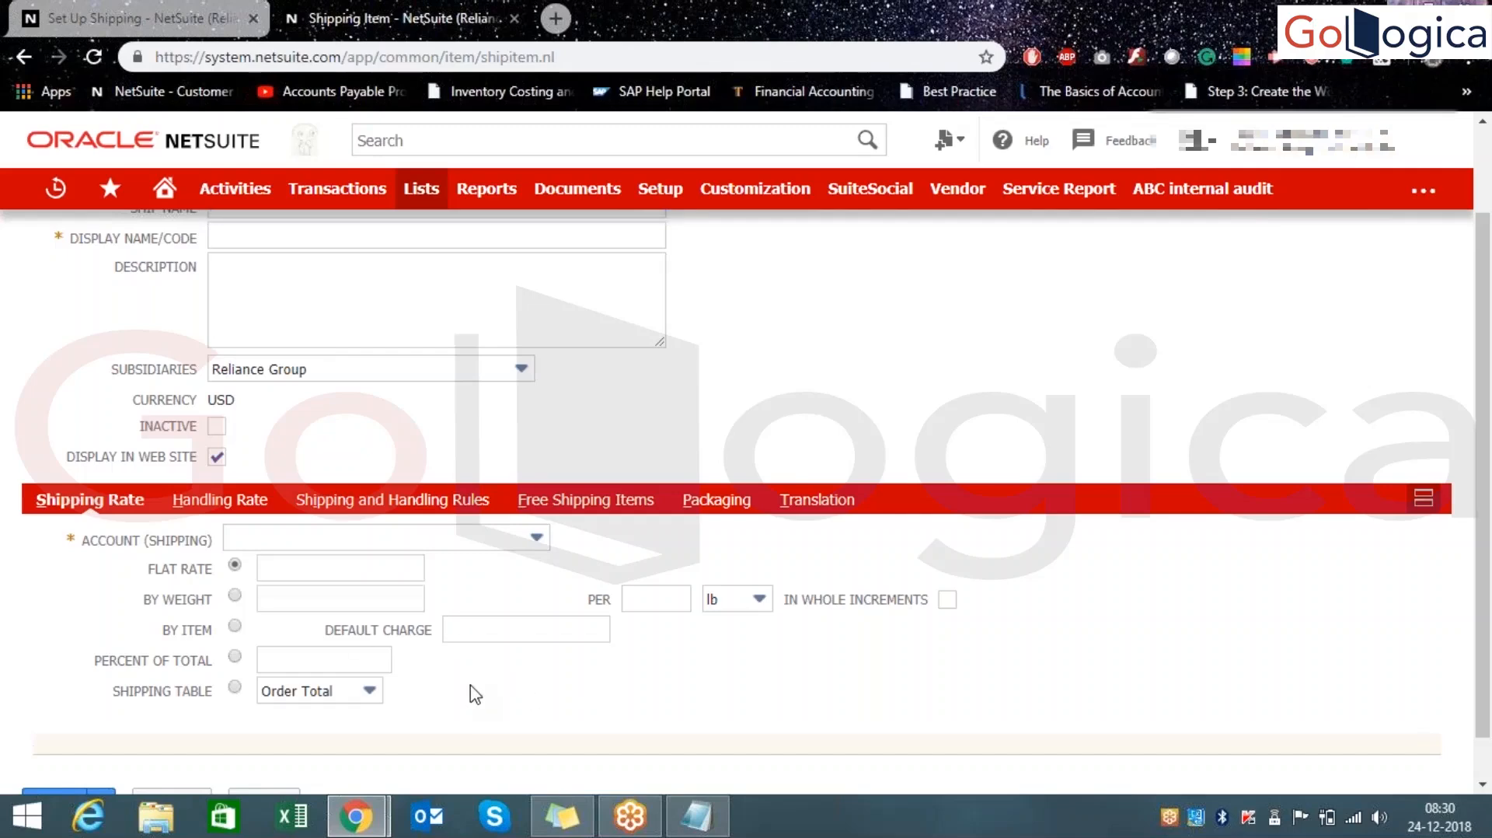
- Set the new item's shipping account to 4000 Sales and look over the other sales accounts offered
left_click(342, 548)
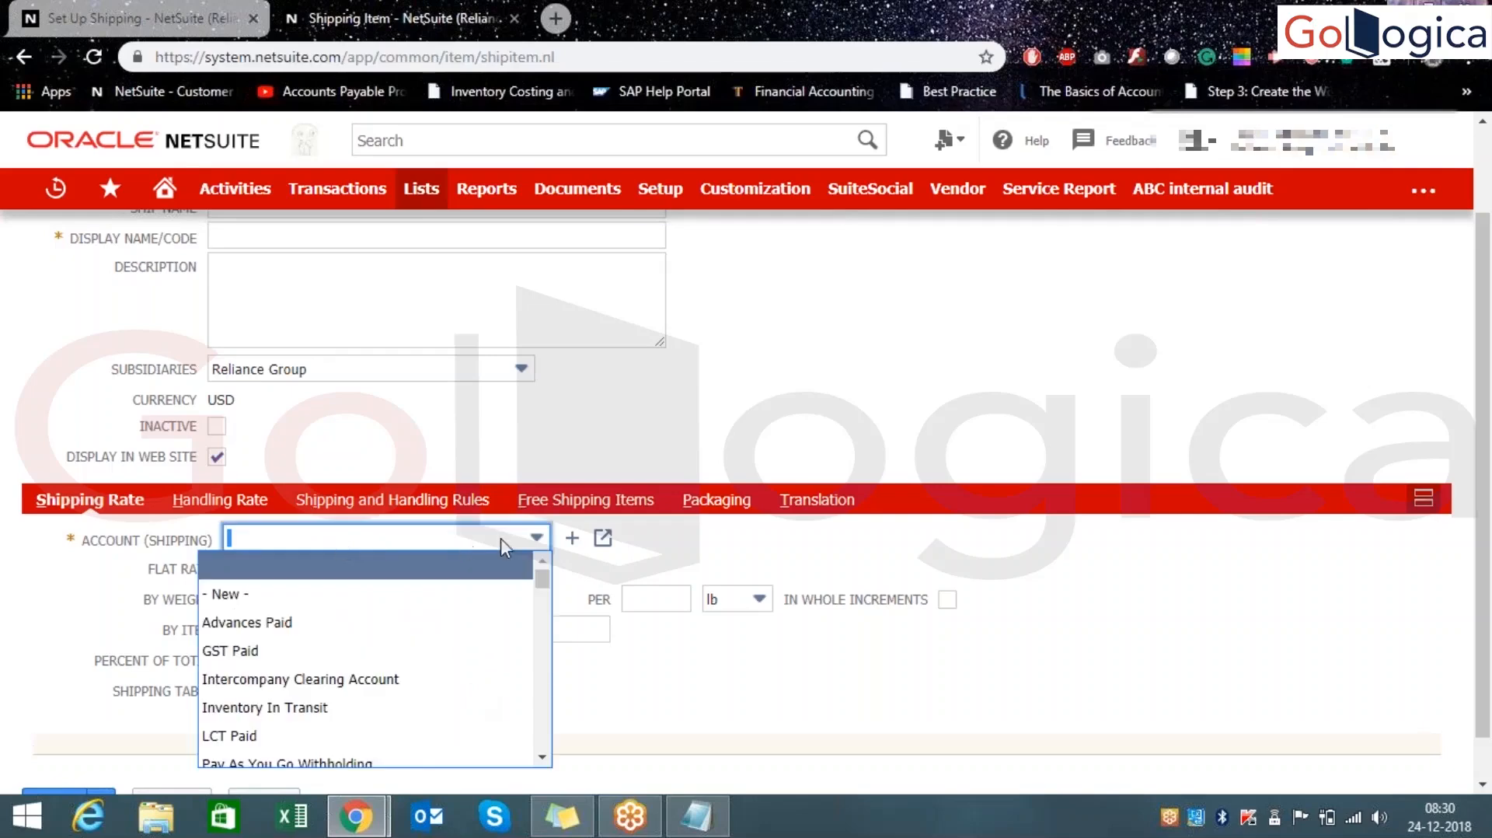
left_click(36, 580)
left_click(322, 544)
type("4000 Sales")
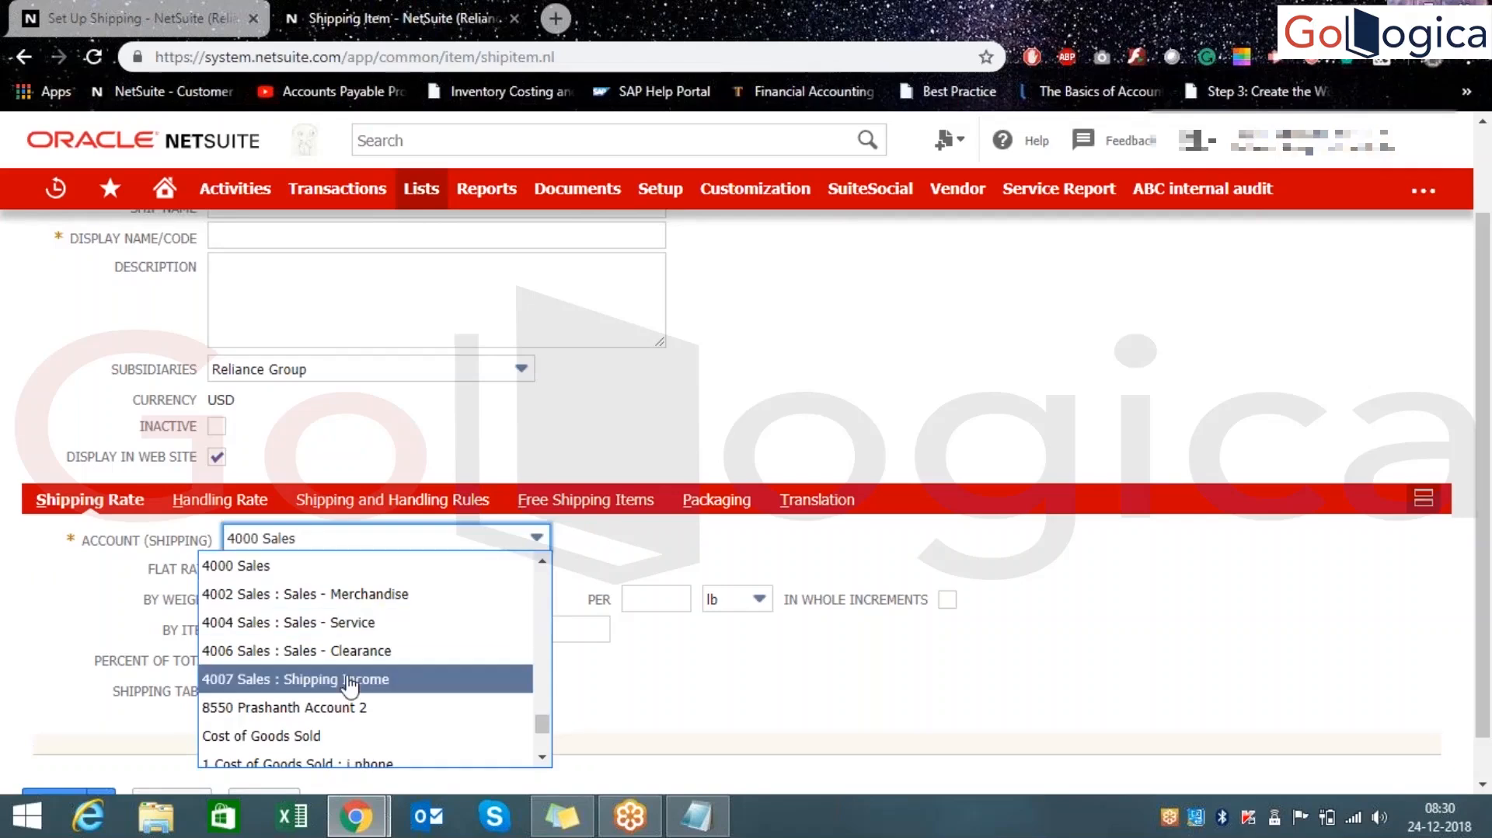
left_click(26, 639)
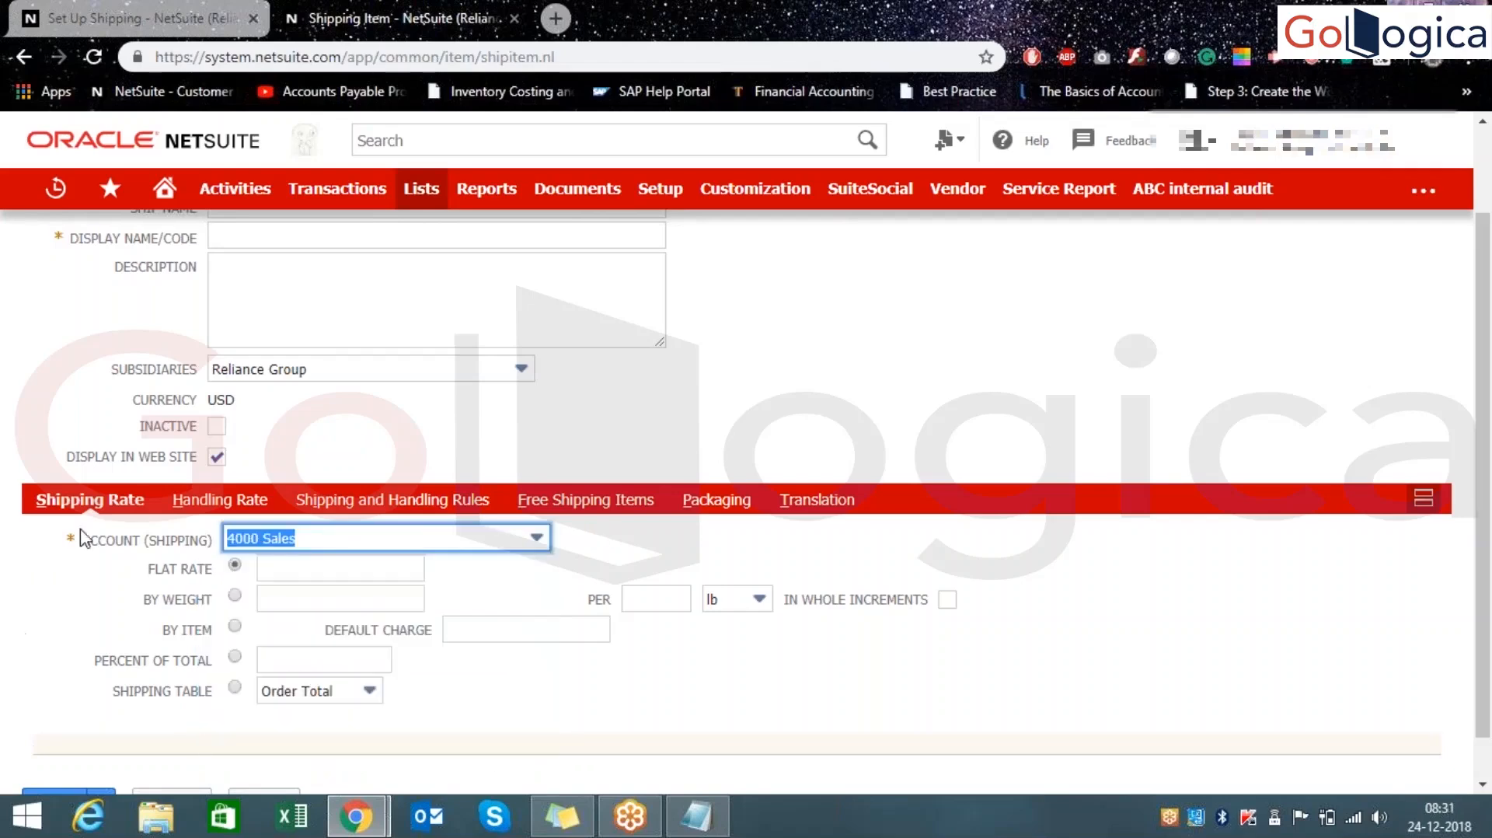
left_click(454, 544)
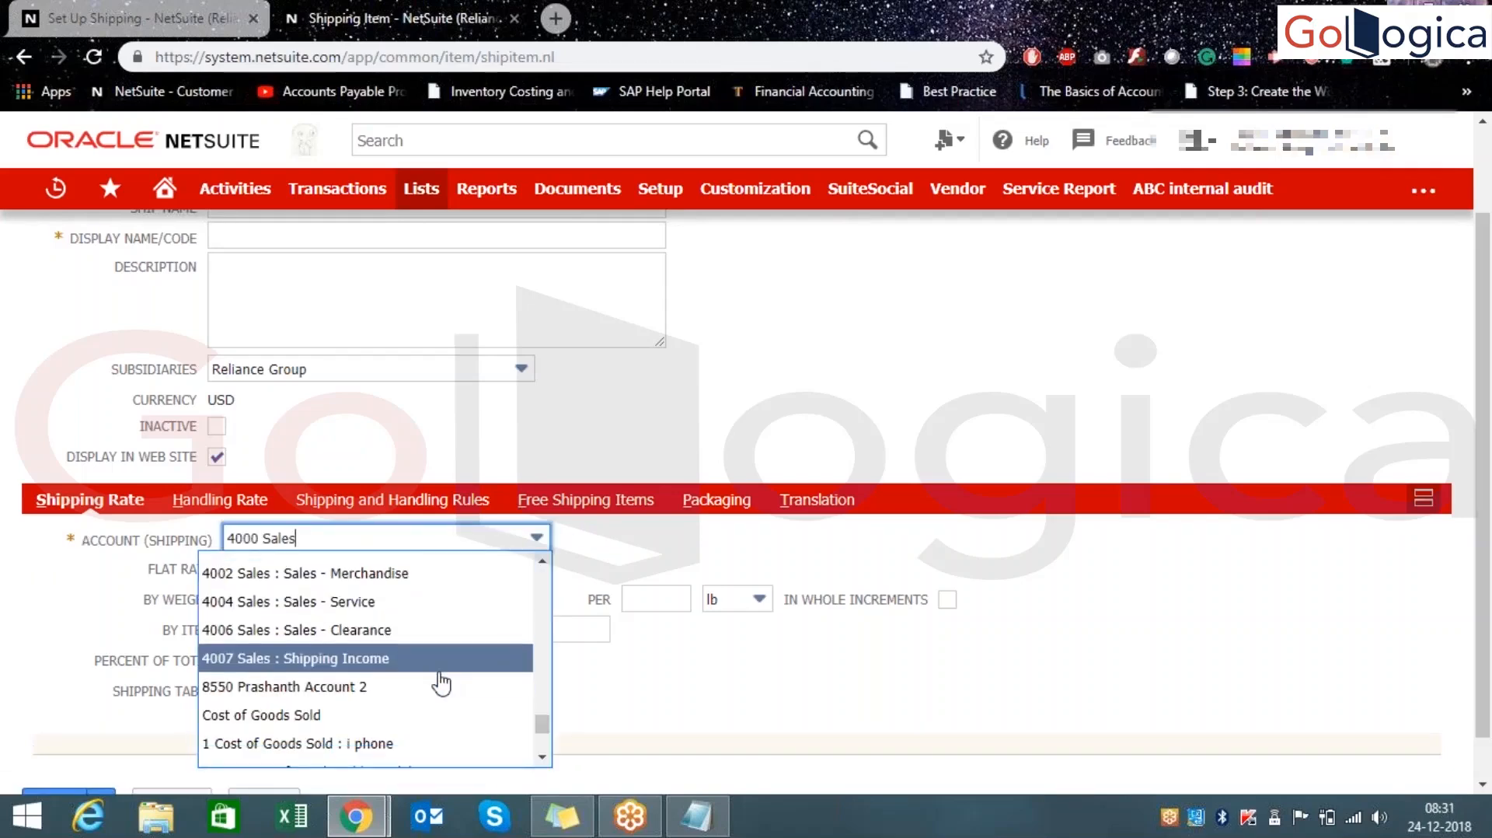
scroll(442, 682, "down", 1)
left_click(80, 615)
left_click(366, 561)
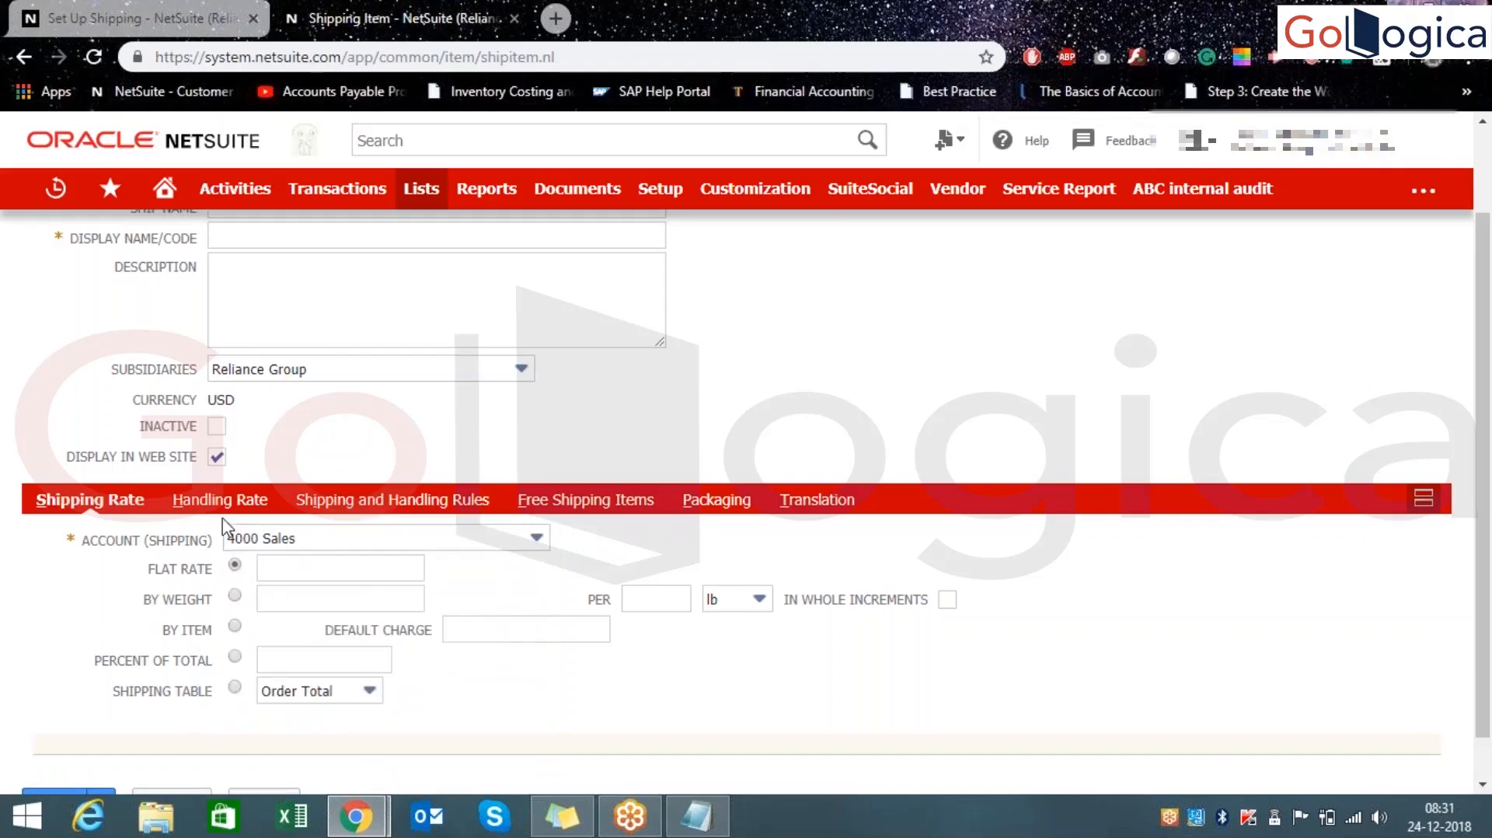
- Examine the new item's handling rate settings and its handling account field
left_click(247, 504)
left_click(356, 543)
left_click(356, 543)
- Examine the shipping and handling rules, including website rules, shipping restrictions and the tax schedules offered for the shipping and handling portions
left_click(390, 502)
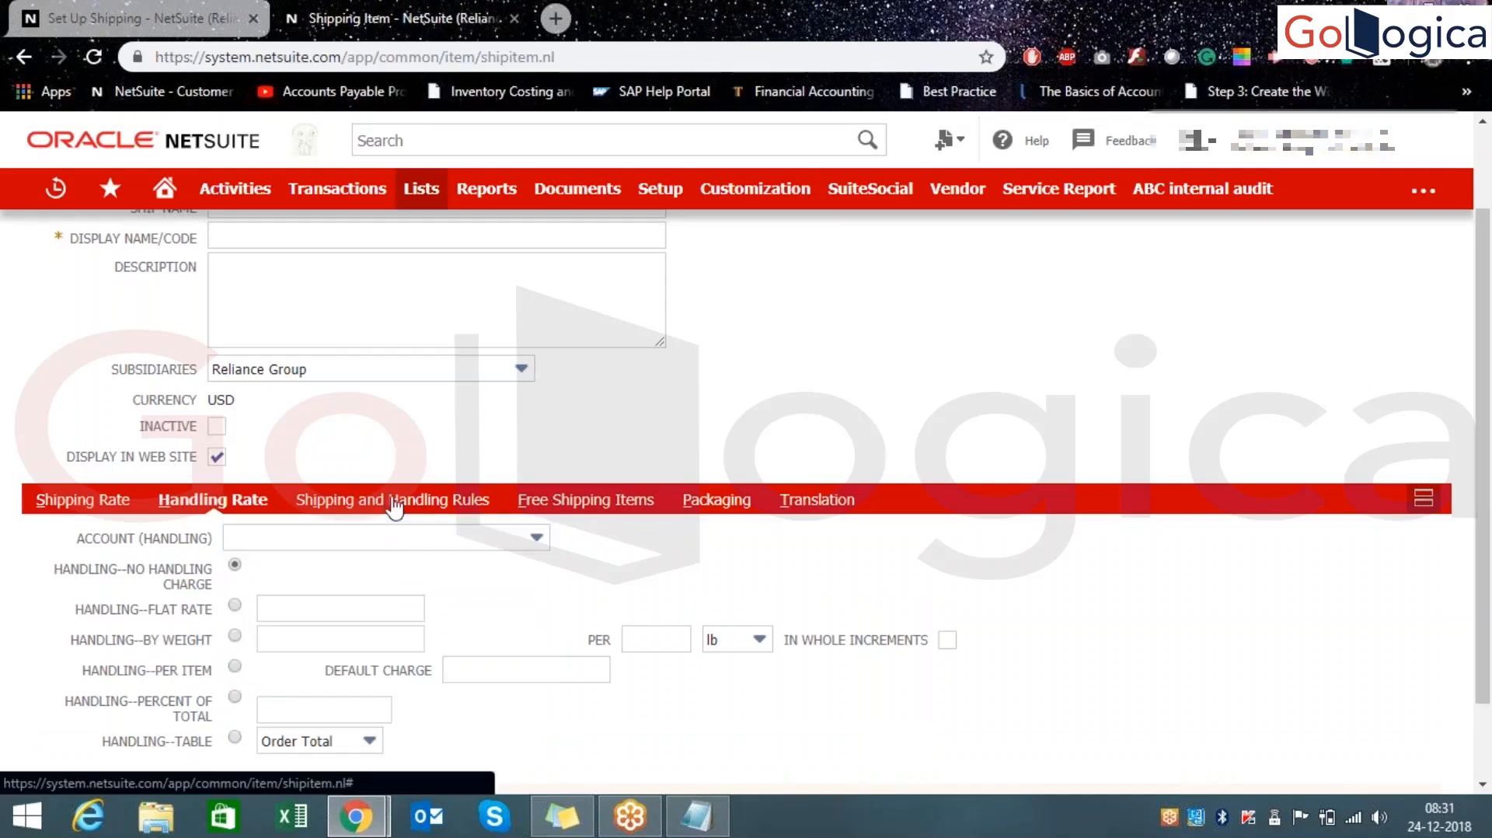
scroll(692, 650, "down", 5)
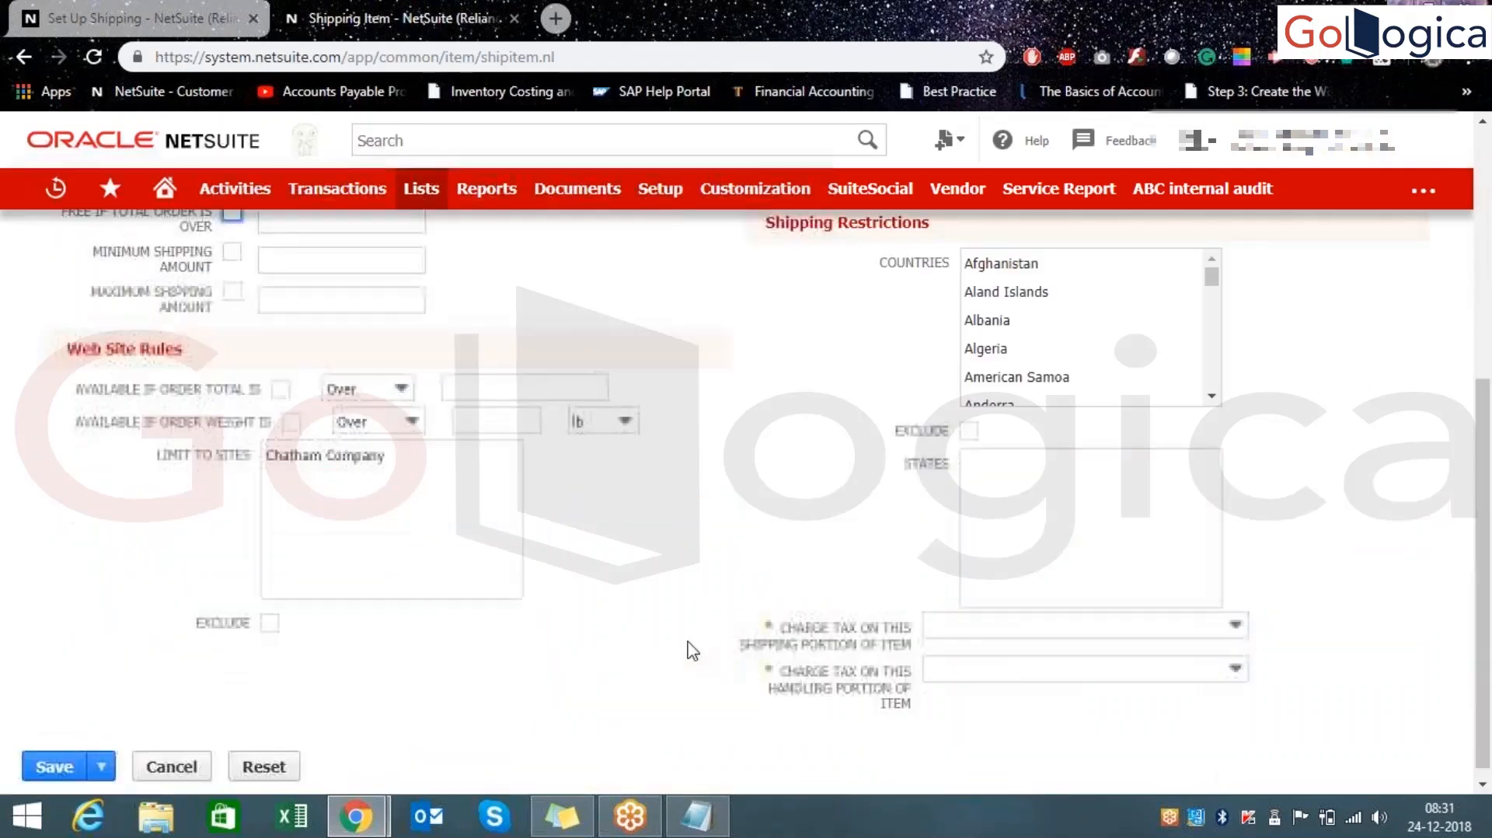
left_click(1047, 635)
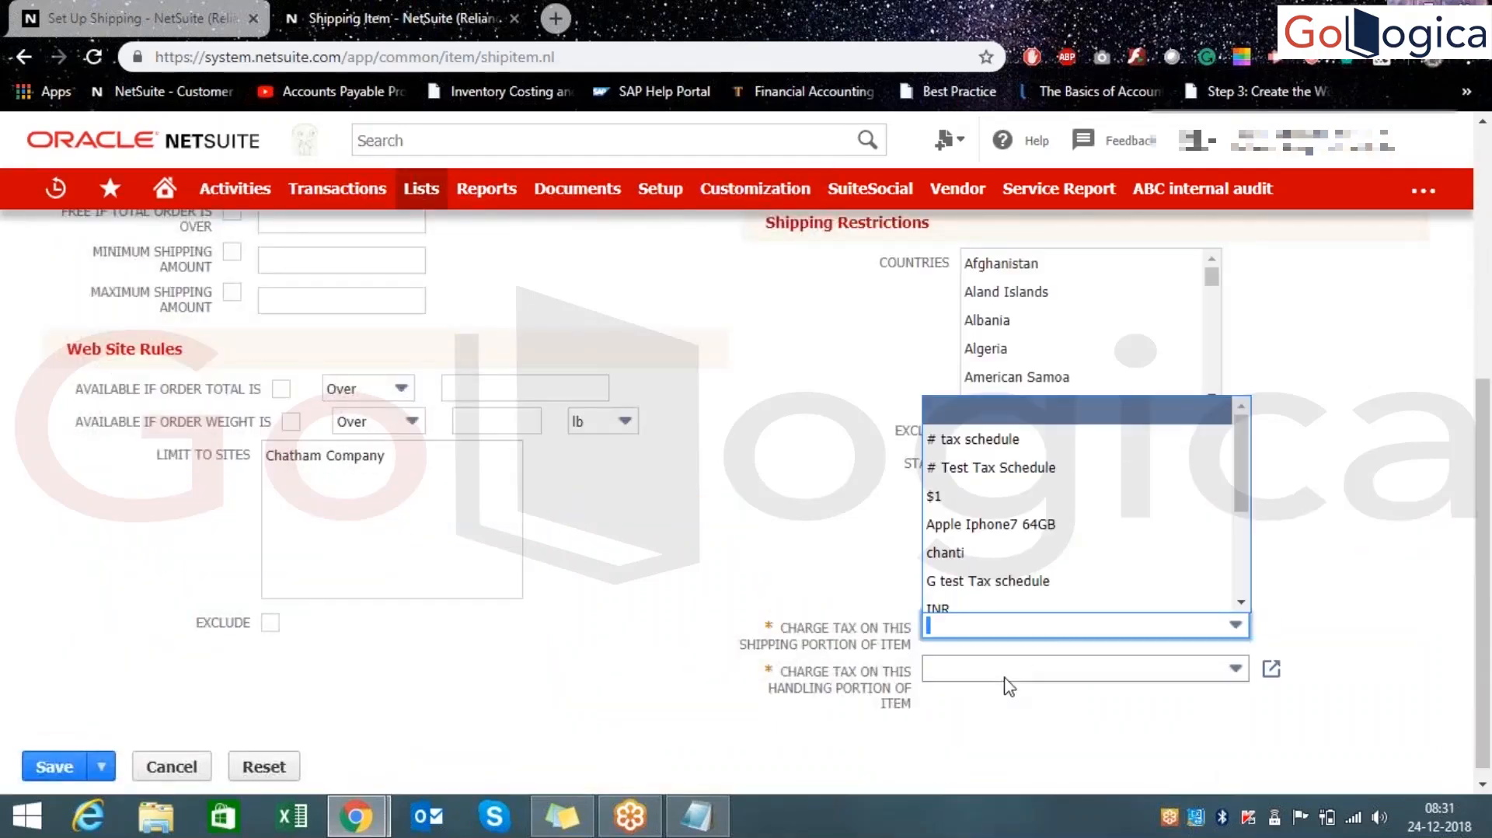
scroll(1010, 552, "down", 3)
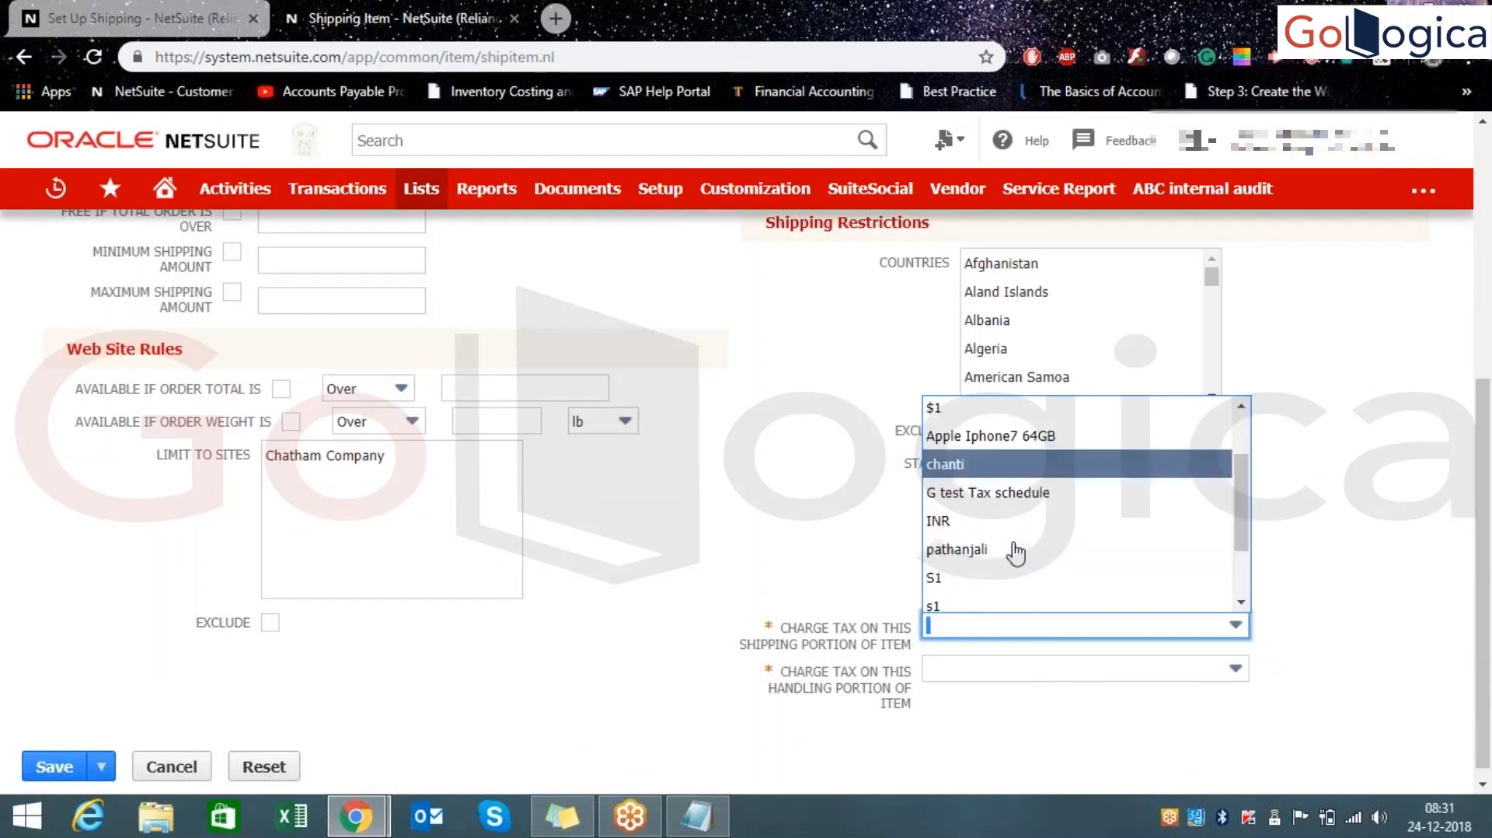
left_click(998, 668)
scroll(989, 533, "down", 3)
left_click(767, 559)
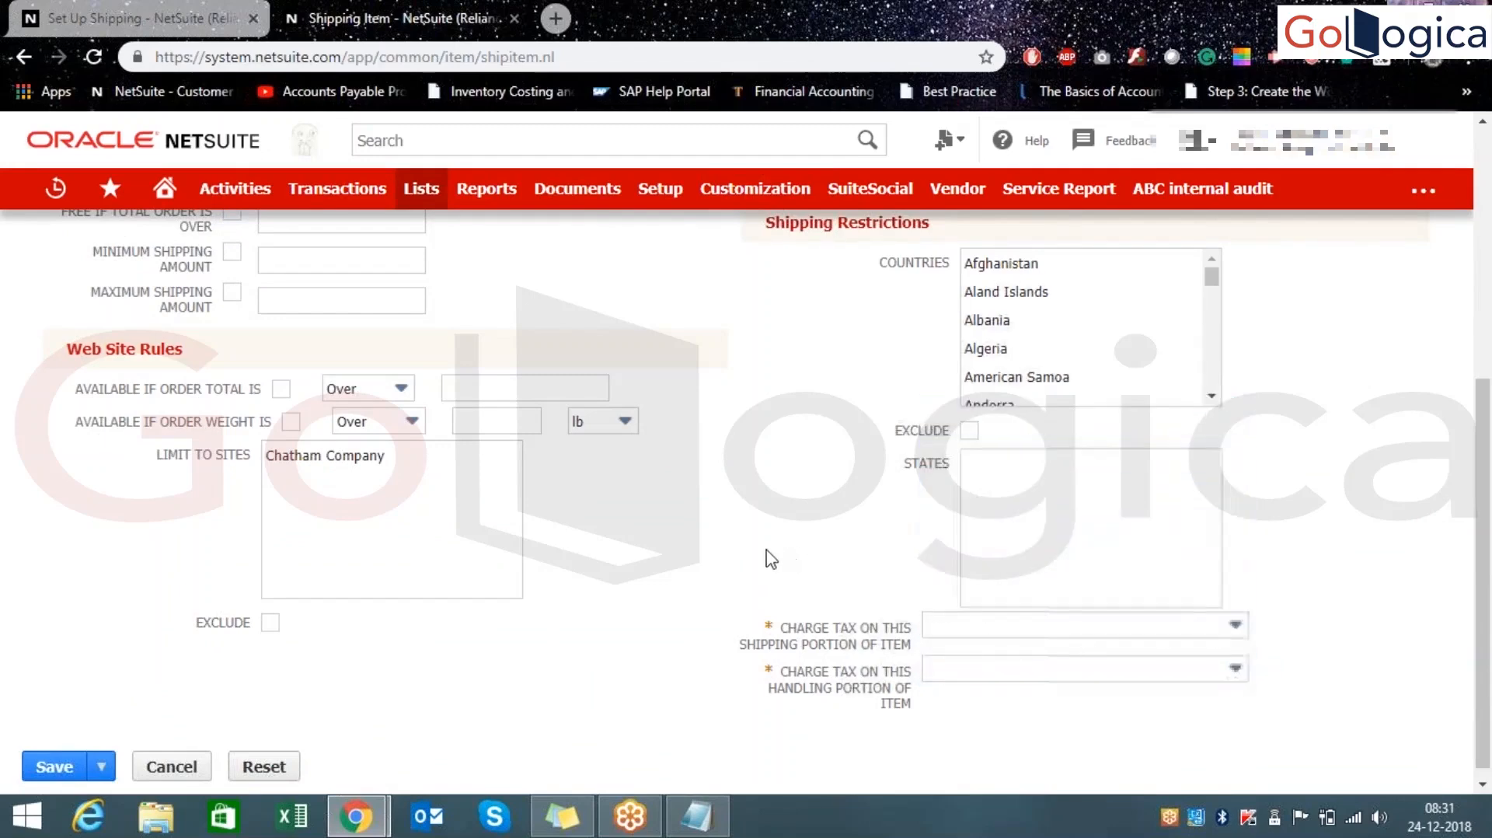
scroll(643, 665, "up", 4)
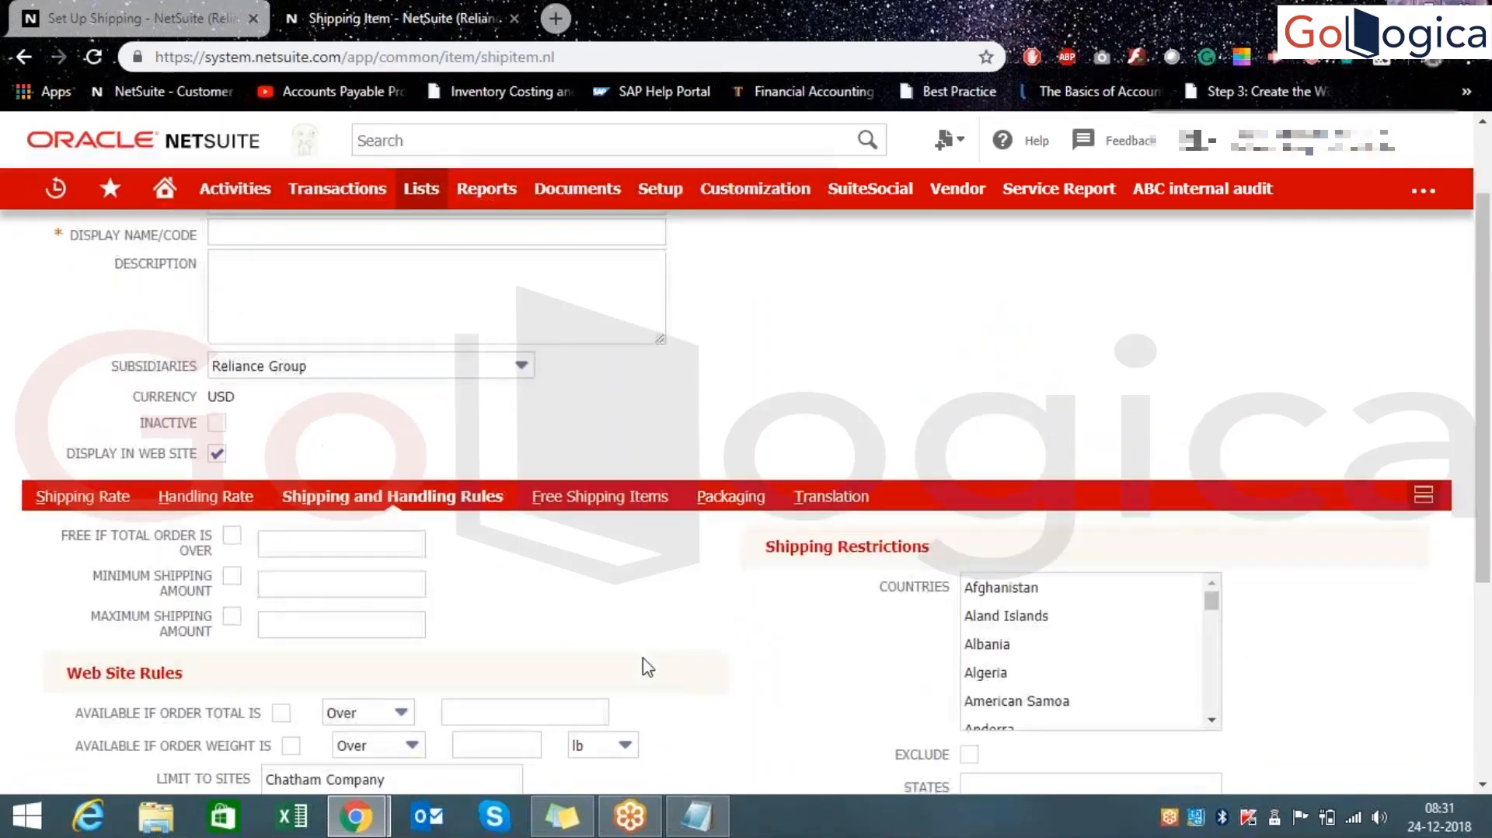
scroll(643, 666, "down", 4)
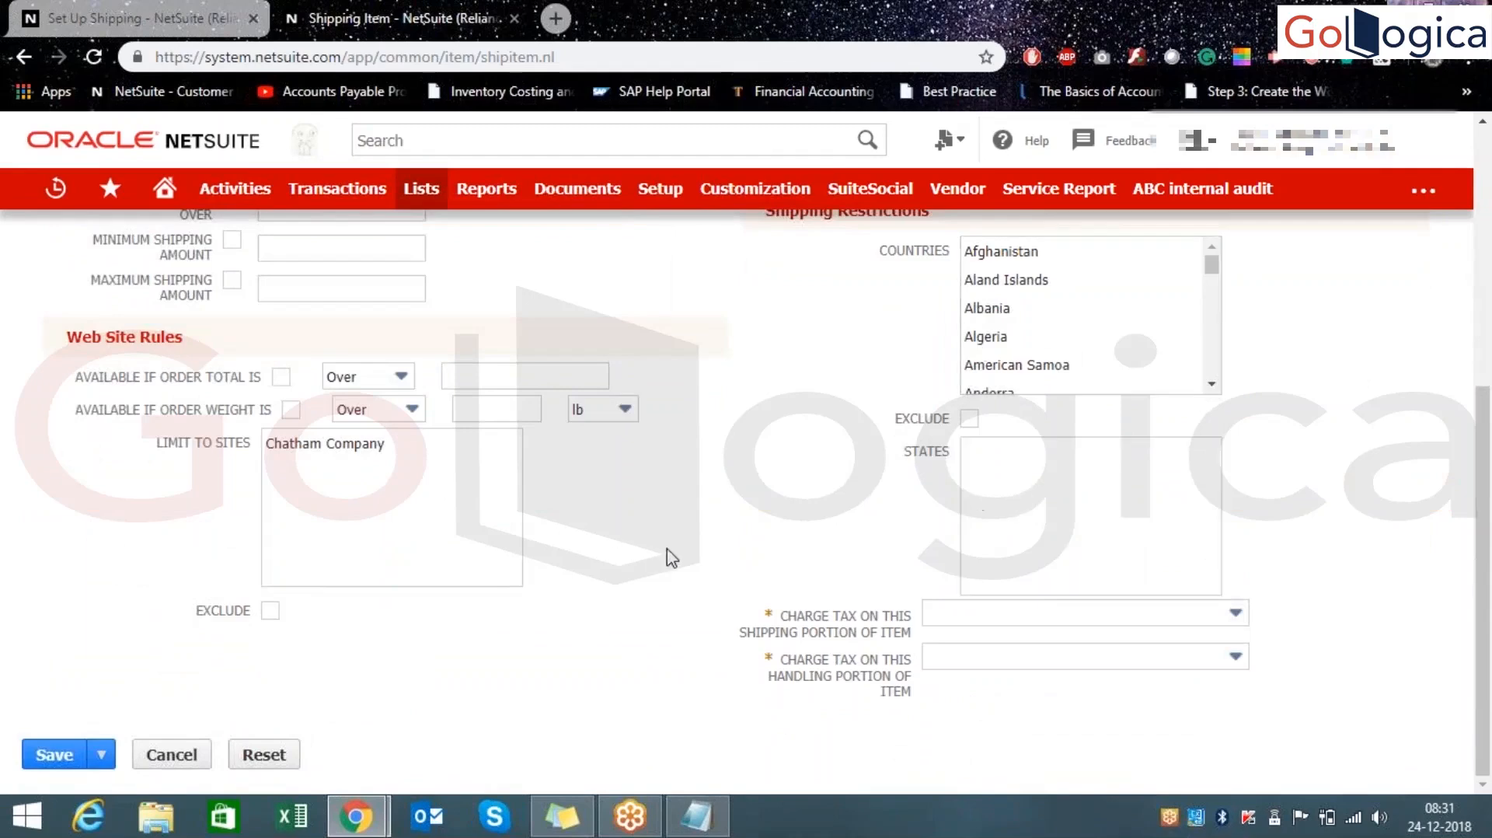
scroll(666, 556, "up", 4)
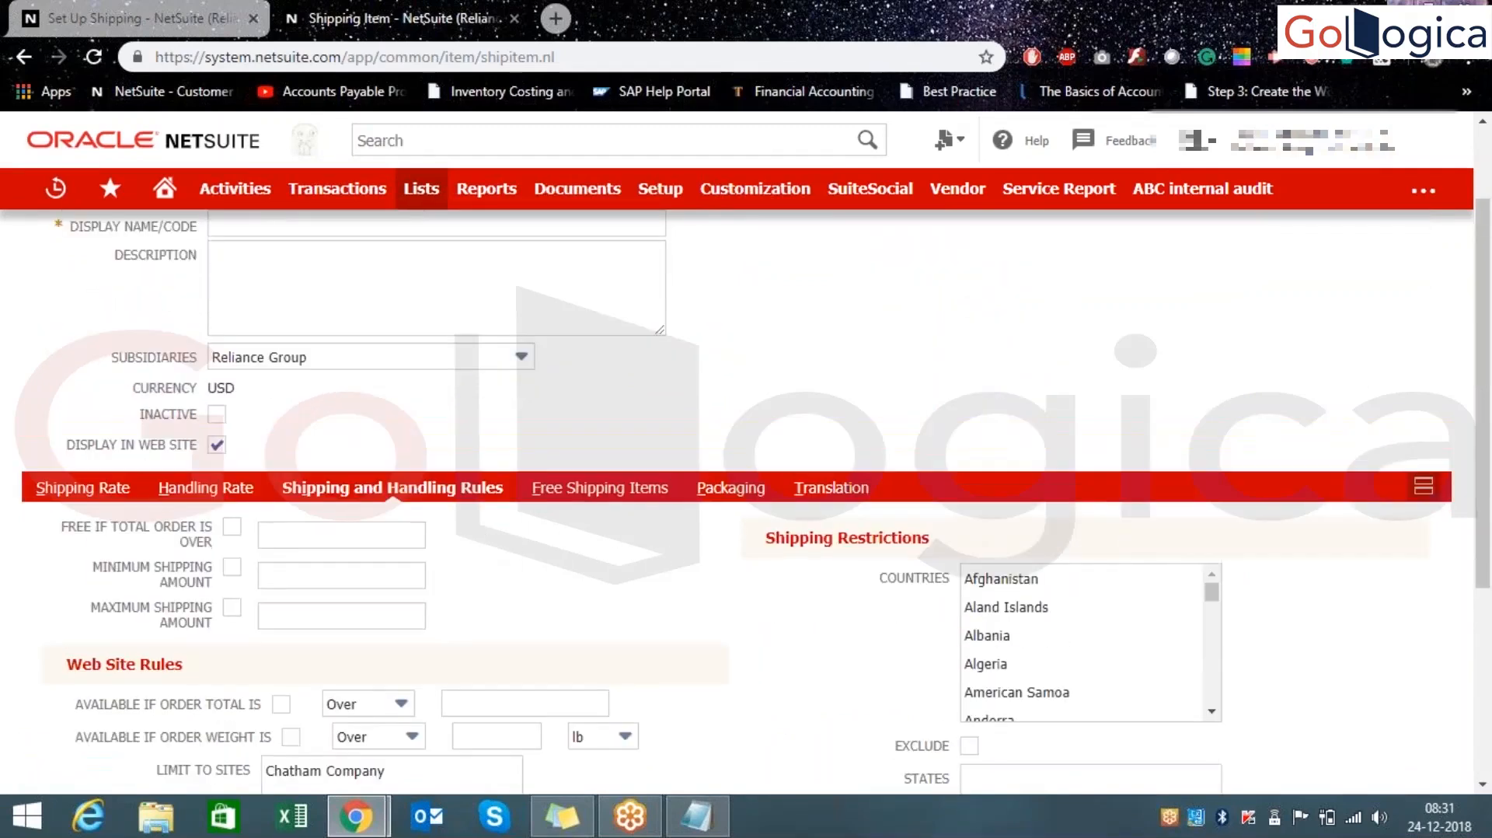
- Try the shipping rate methods Flat Rate, By Weight, By Item and Percent of Total in turn
left_click(65, 490)
scroll(592, 563, "down", 1)
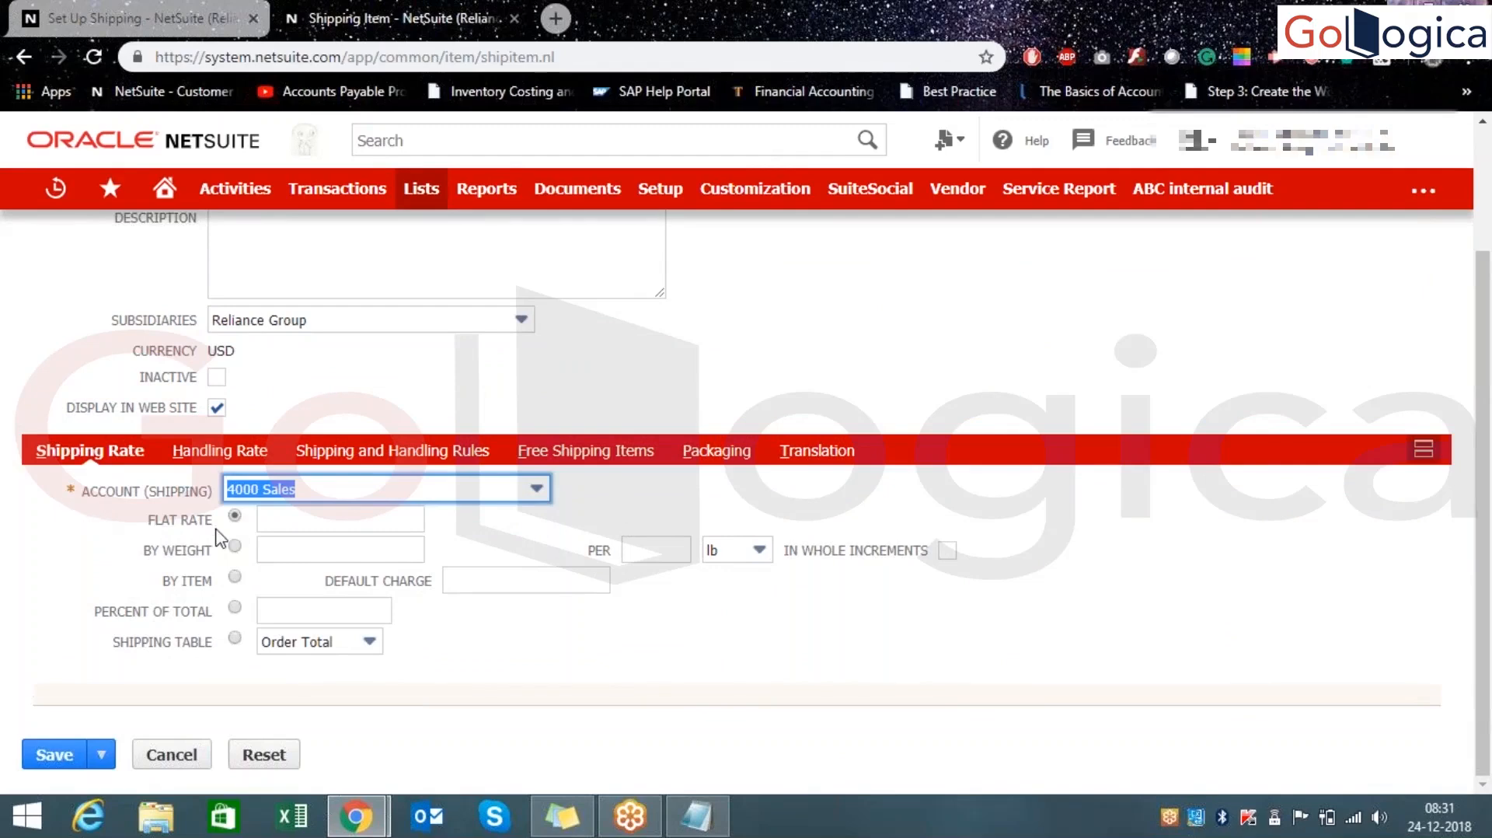
left_click(312, 522)
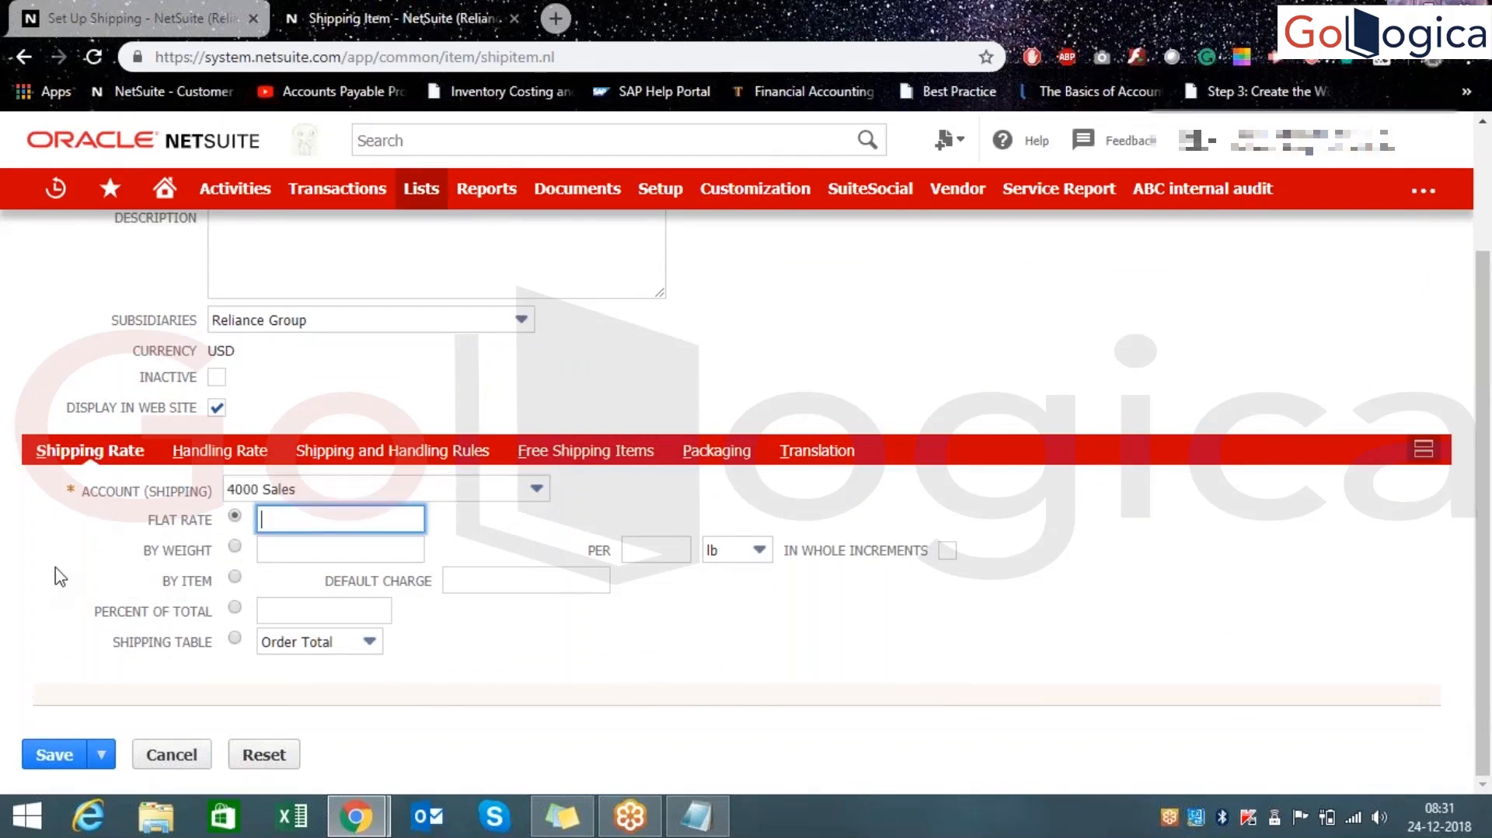
scroll(54, 575, "up", 3)
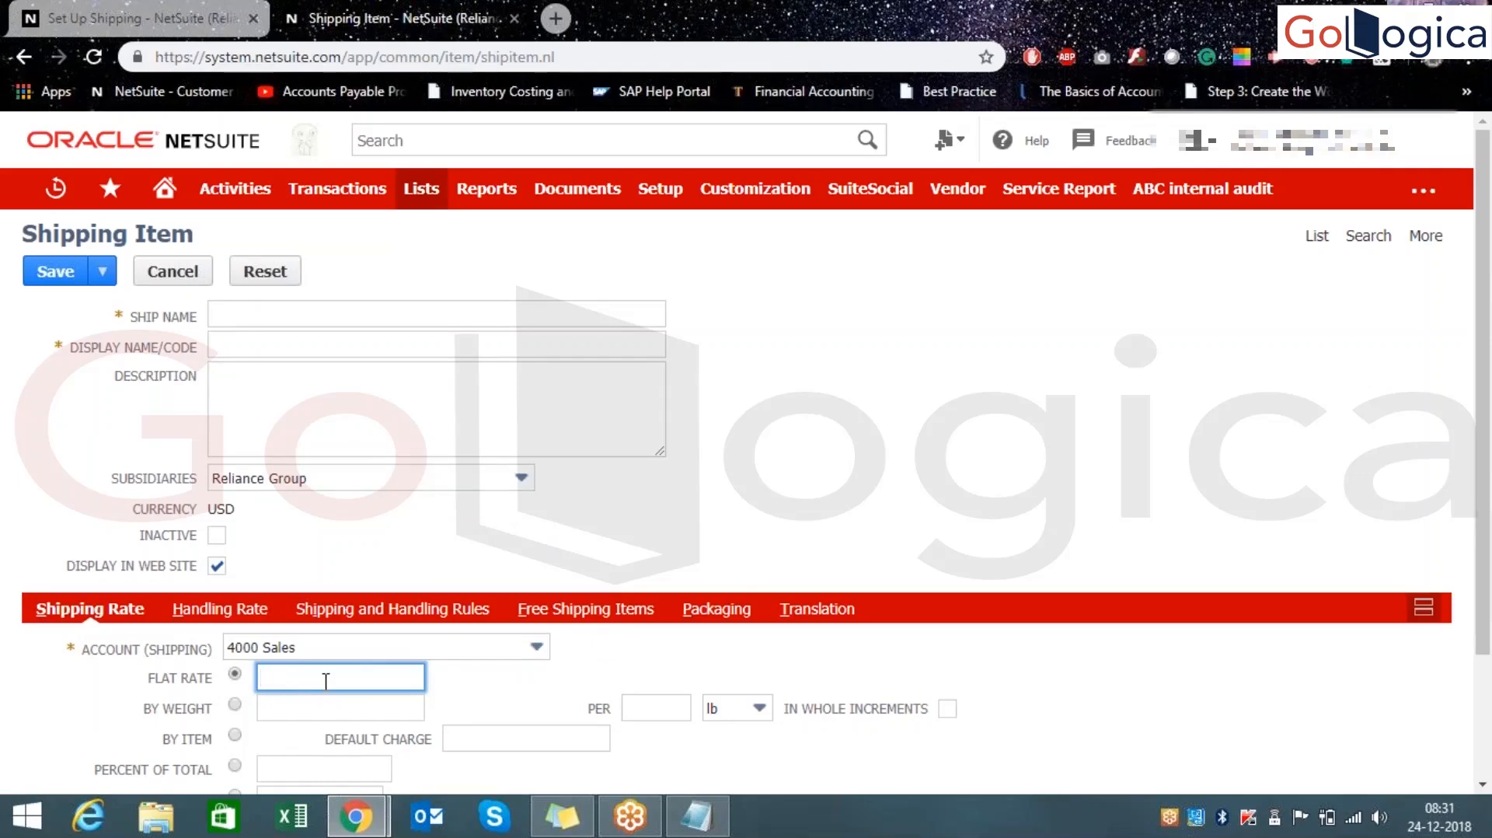
scroll(325, 681, "down", 3)
left_click(237, 545)
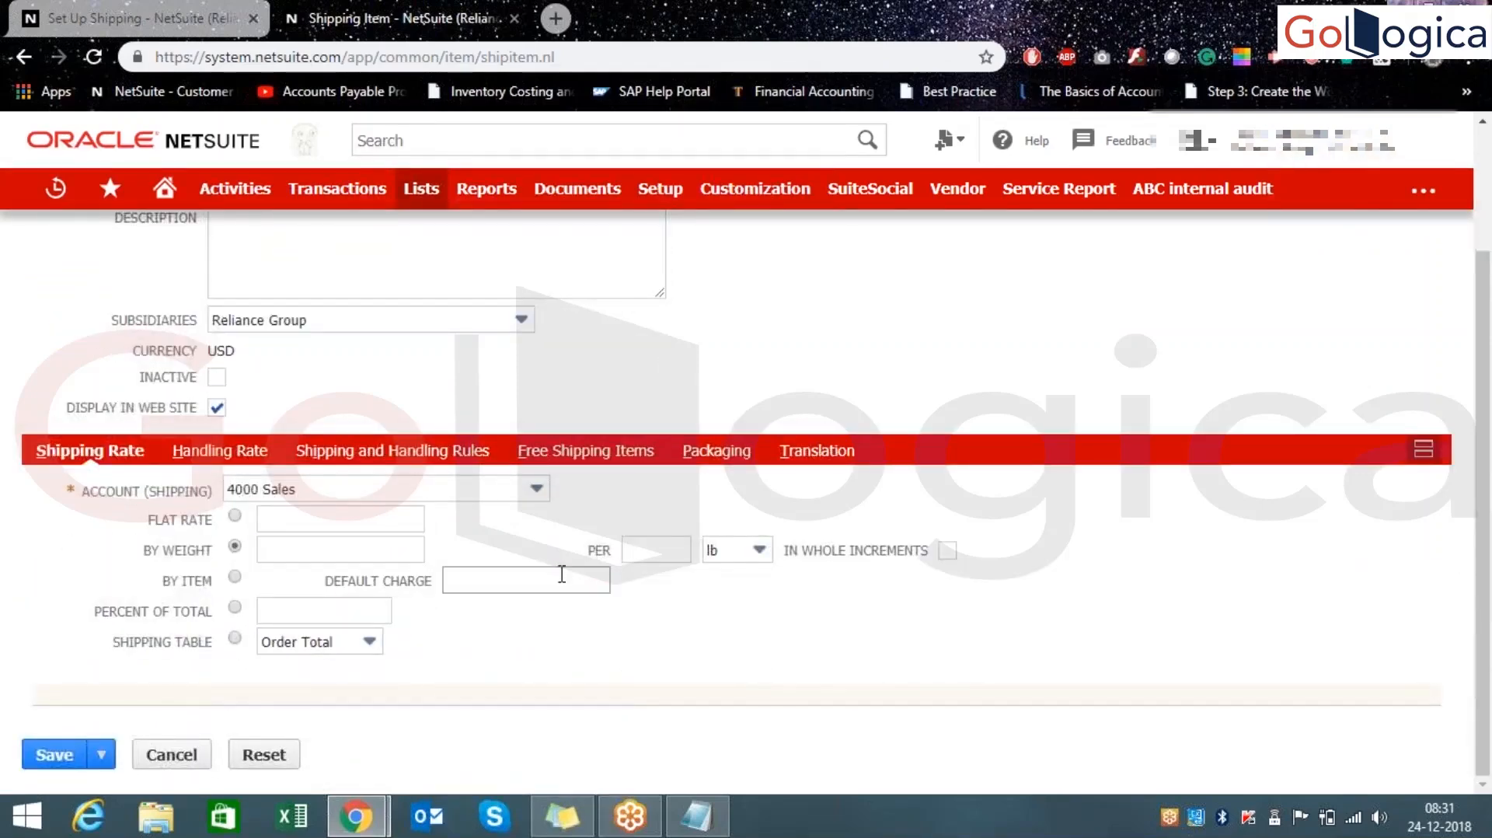
left_click(234, 578)
left_click(235, 608)
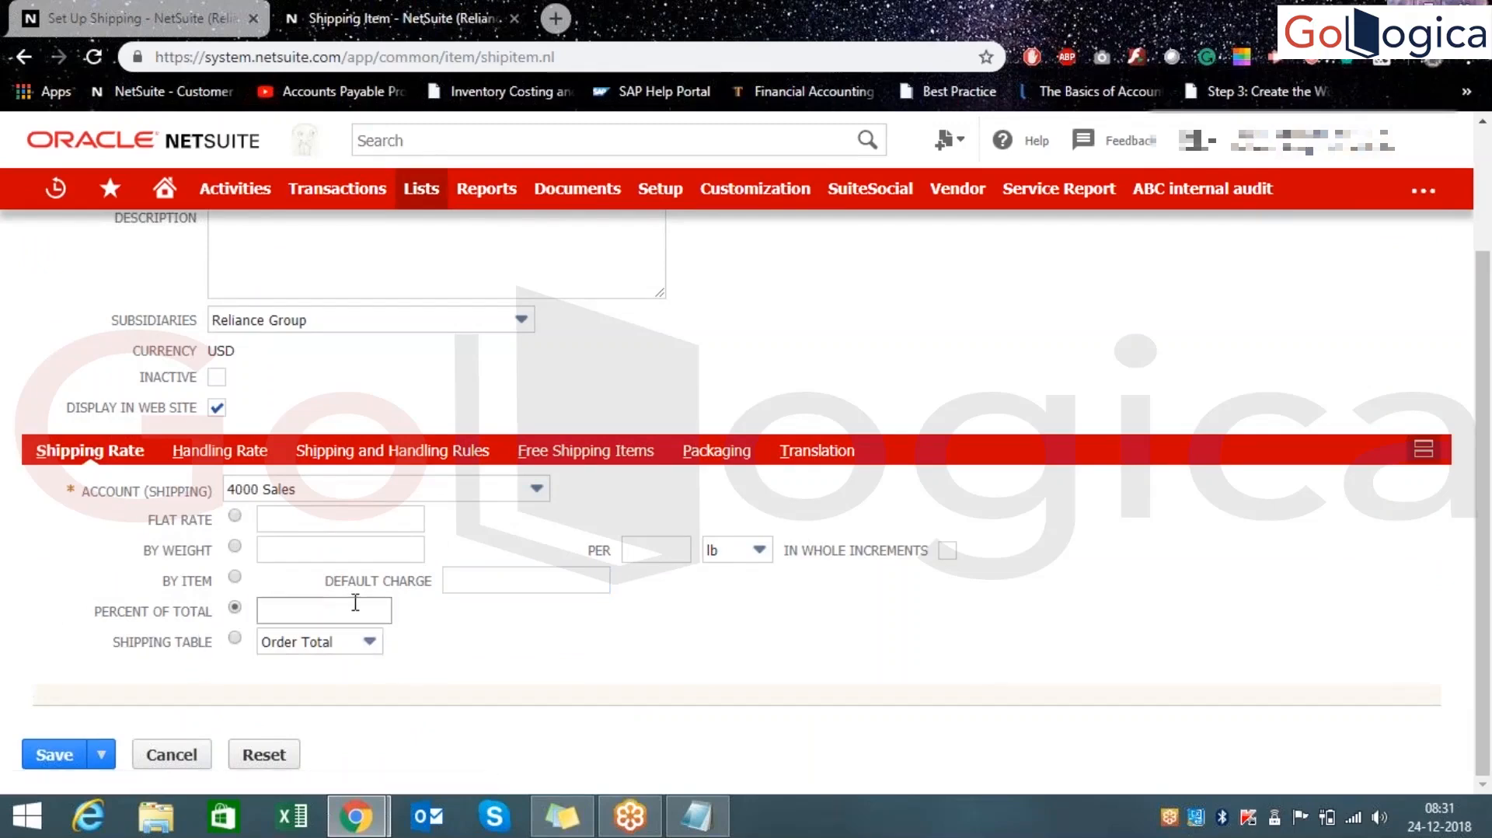
- Base the shipping rate on a shipping table, trying Weight first and then choosing Order Total
left_click(234, 639)
left_click(359, 650)
left_click(348, 697)
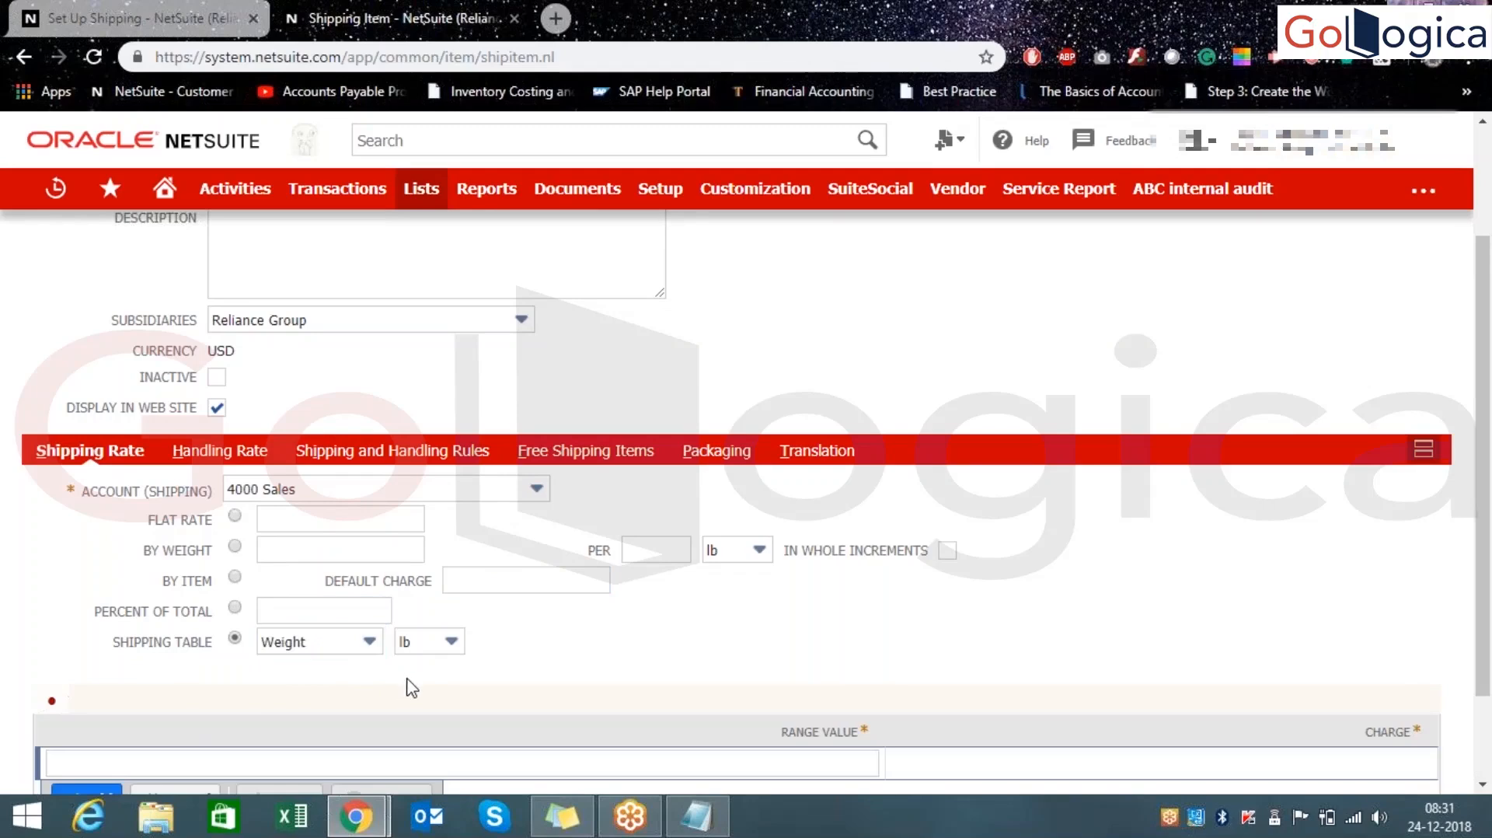
scroll(406, 687, "down", 3)
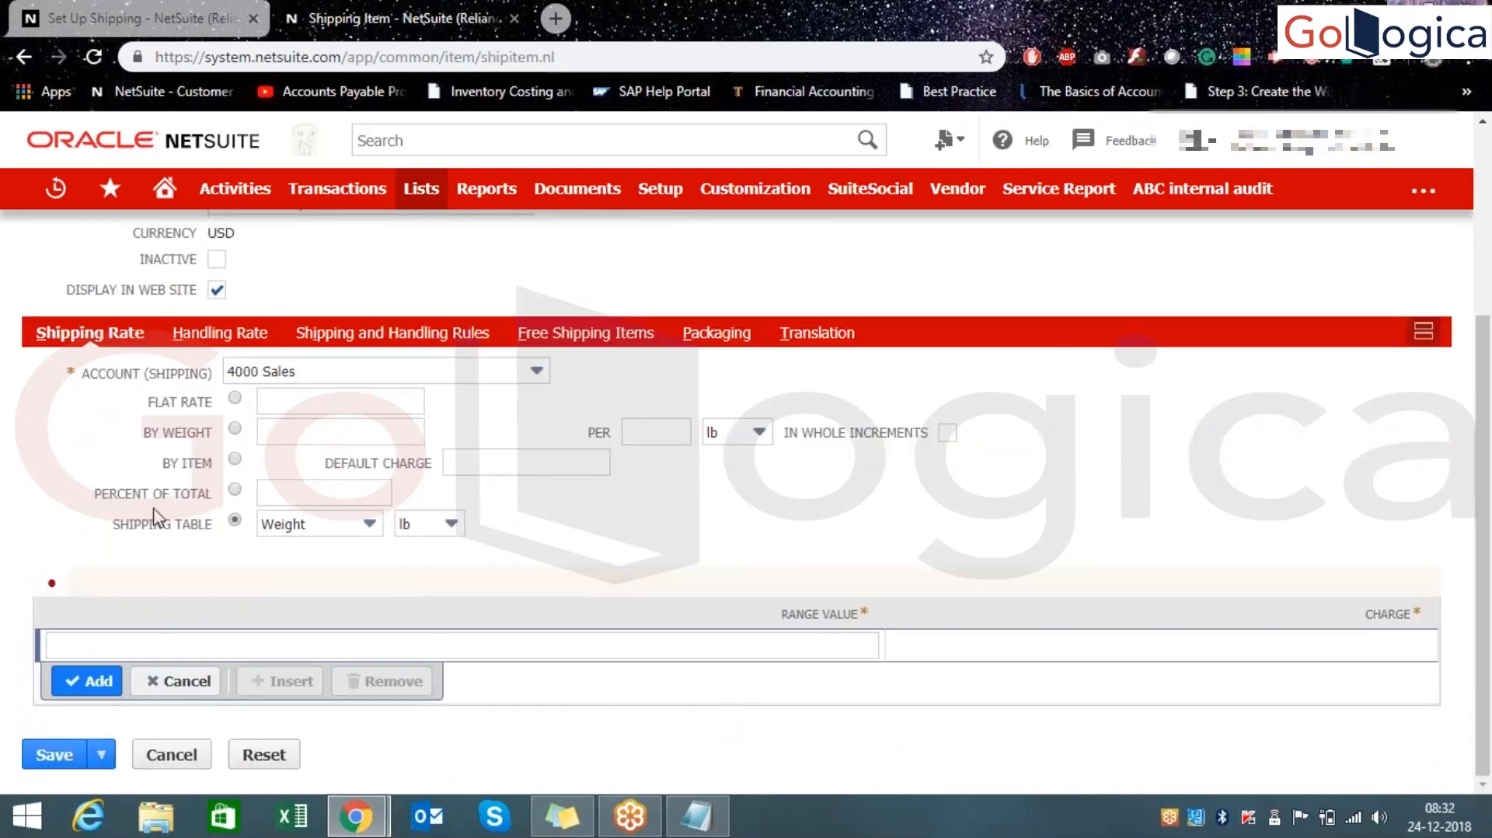
left_click(362, 525)
left_click(357, 552)
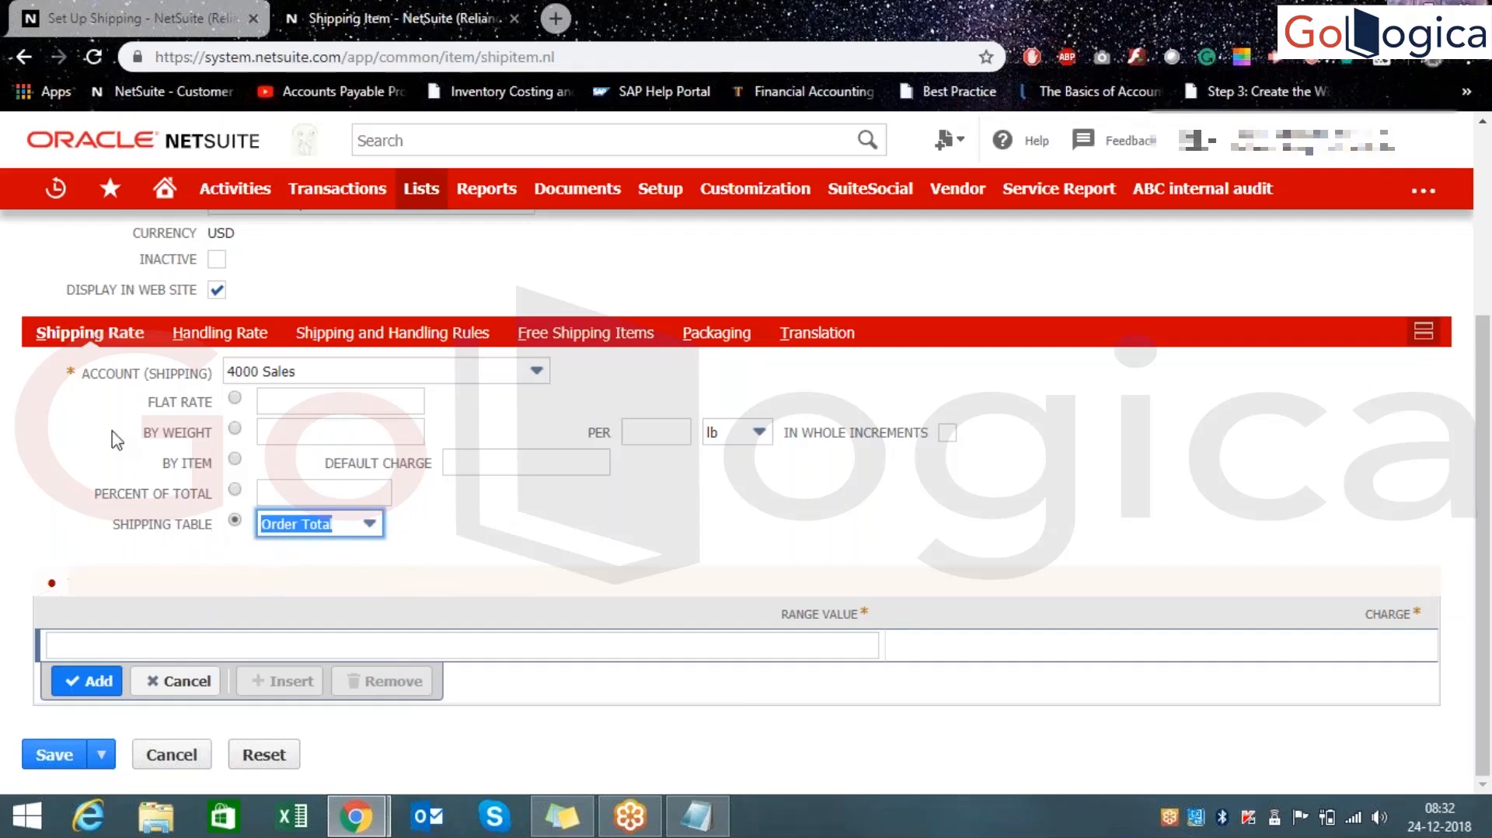
- Examine the new item's main fields, including the ship name, subsidiary and currency
scroll(112, 431, "up", 1)
scroll(112, 431, "up", 4)
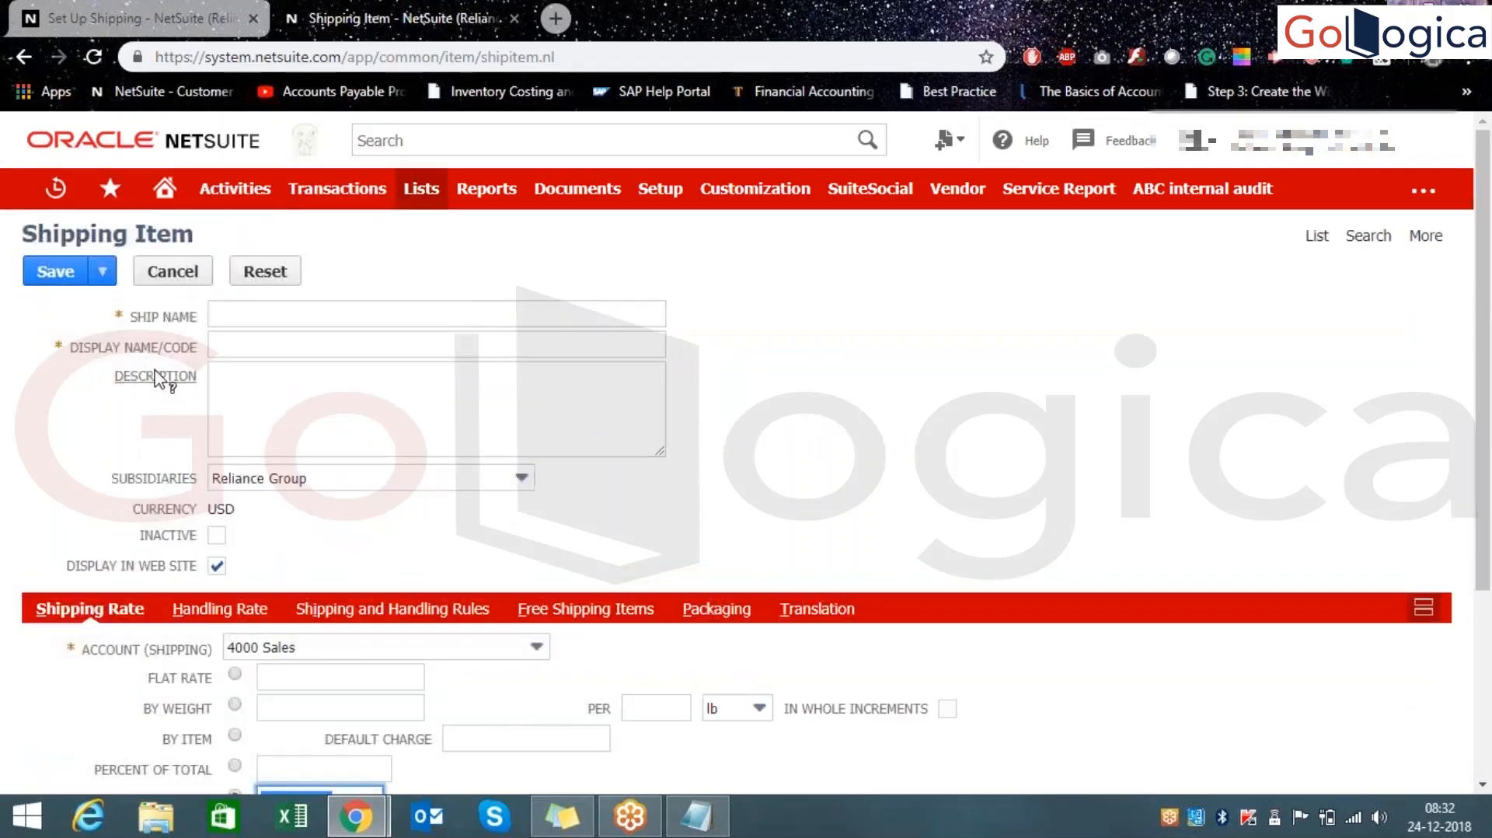
left_click(279, 322)
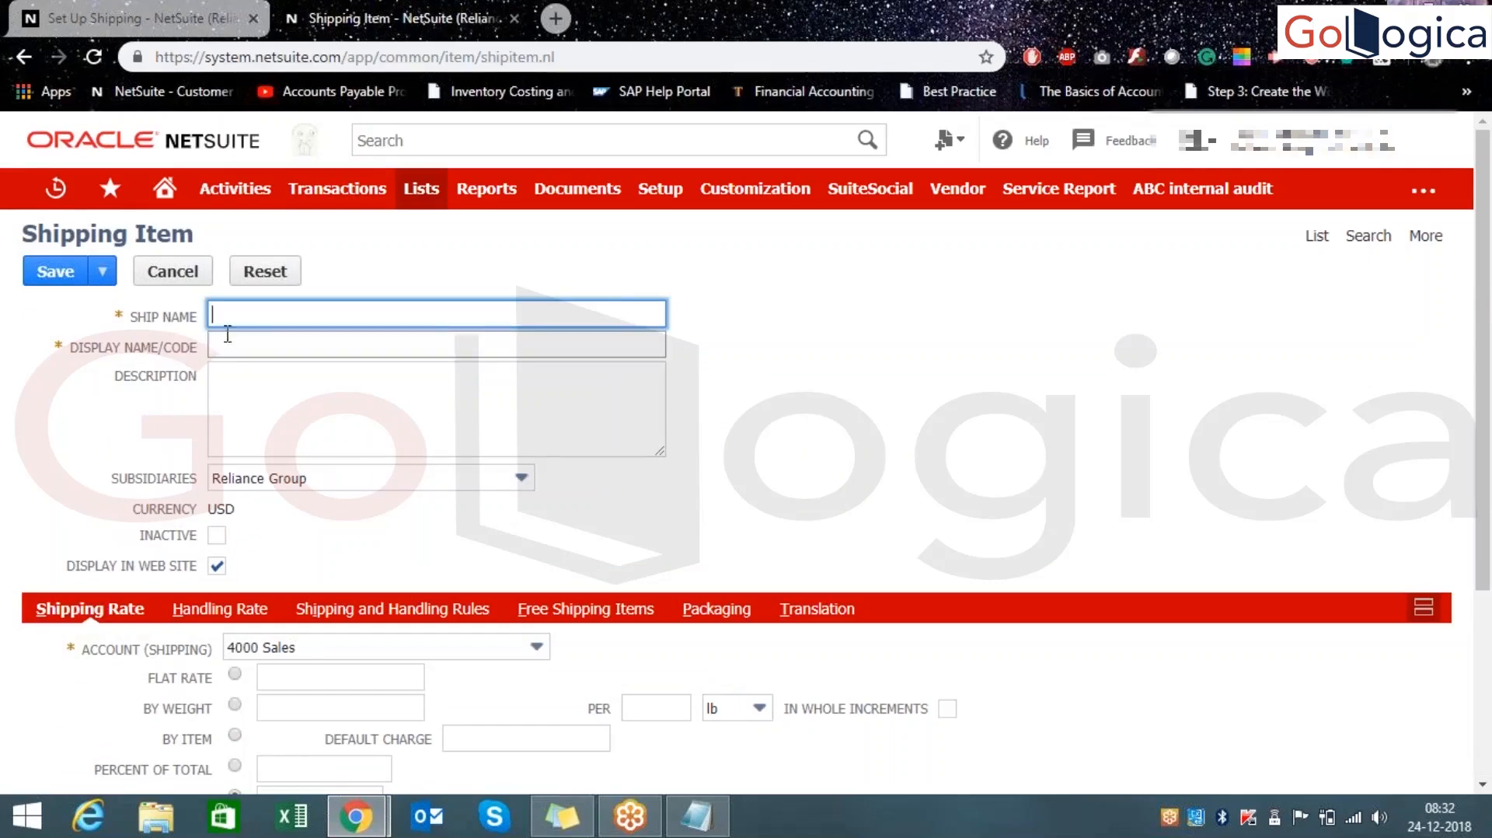
left_click(304, 486)
left_click(671, 504)
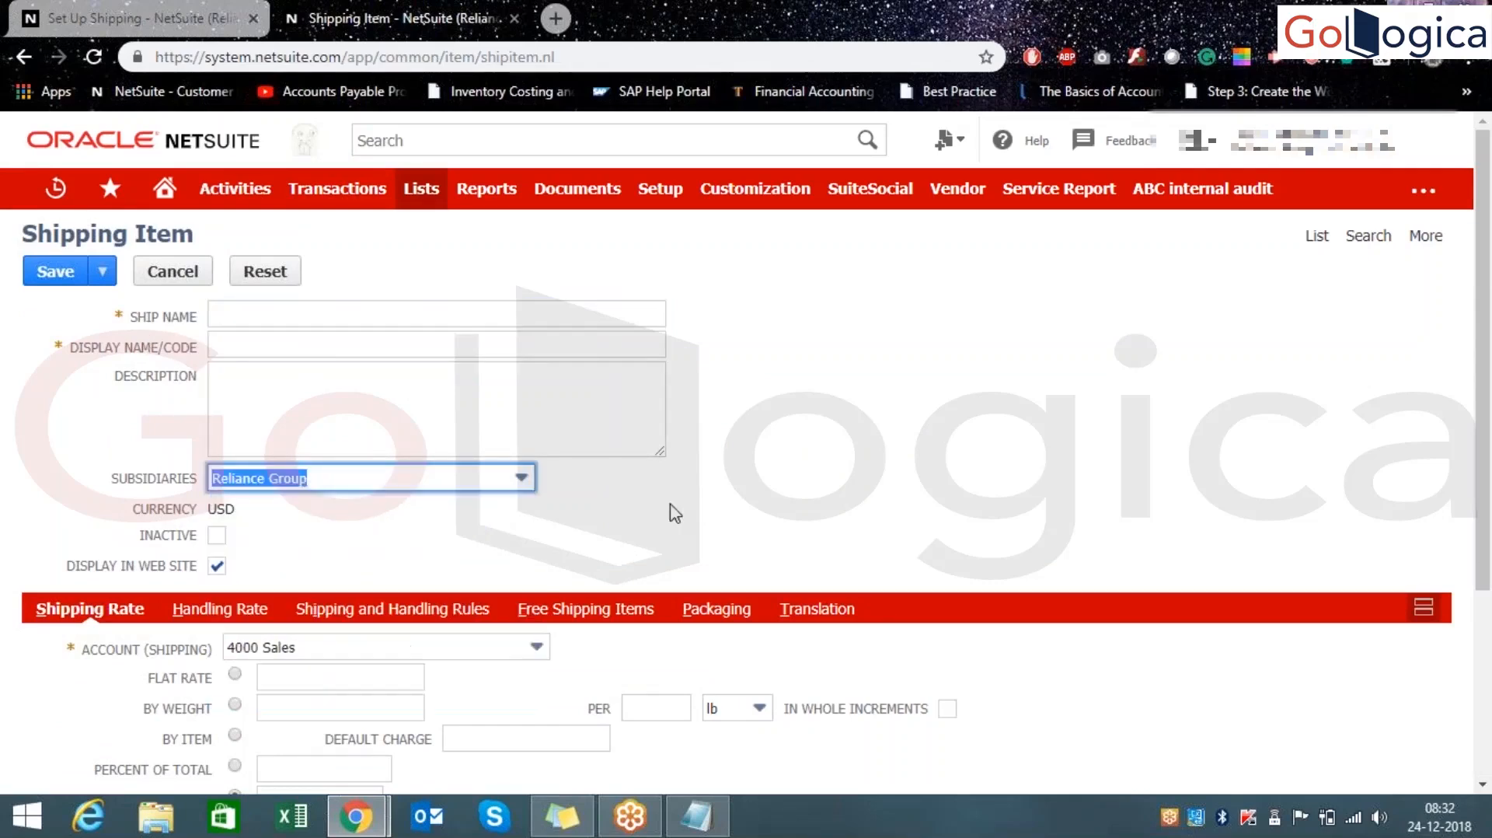
left_click(671, 504)
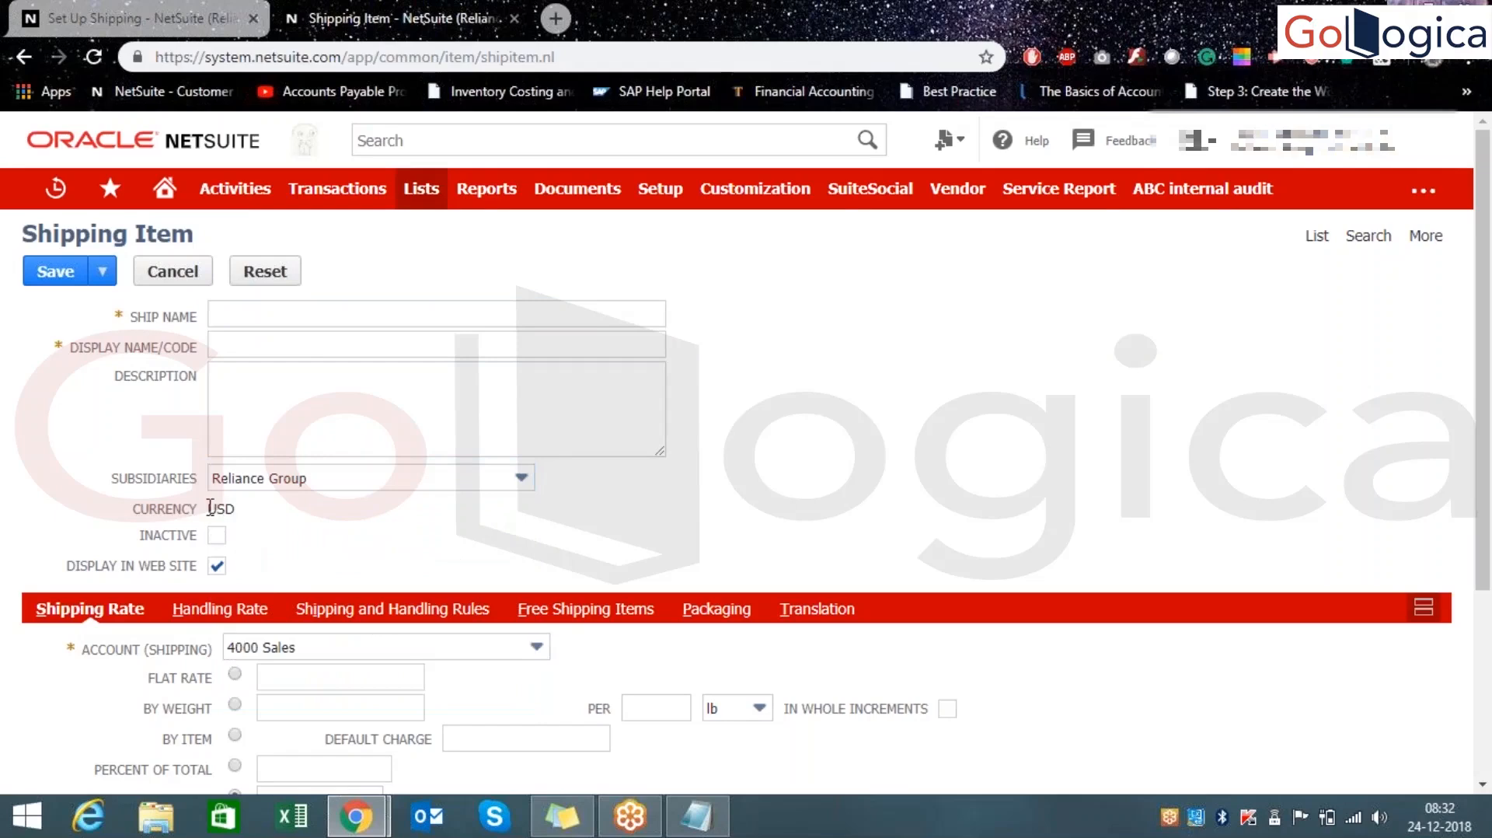
- Leave the new item form for the shipping items list without saving, and switch back to the Set Up Shipping page
left_click(1315, 238)
left_click(853, 180)
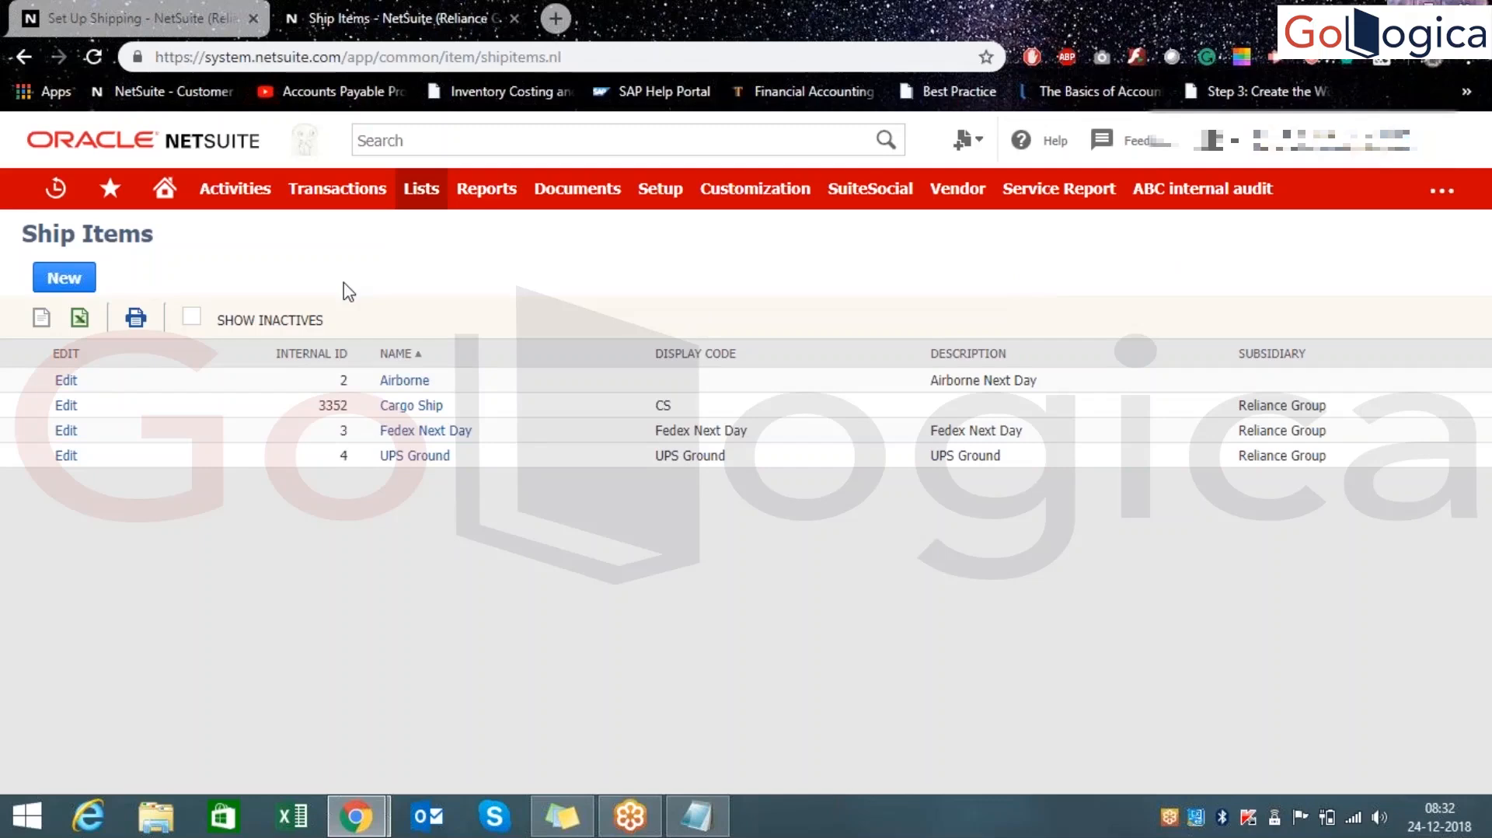
left_click(167, 9)
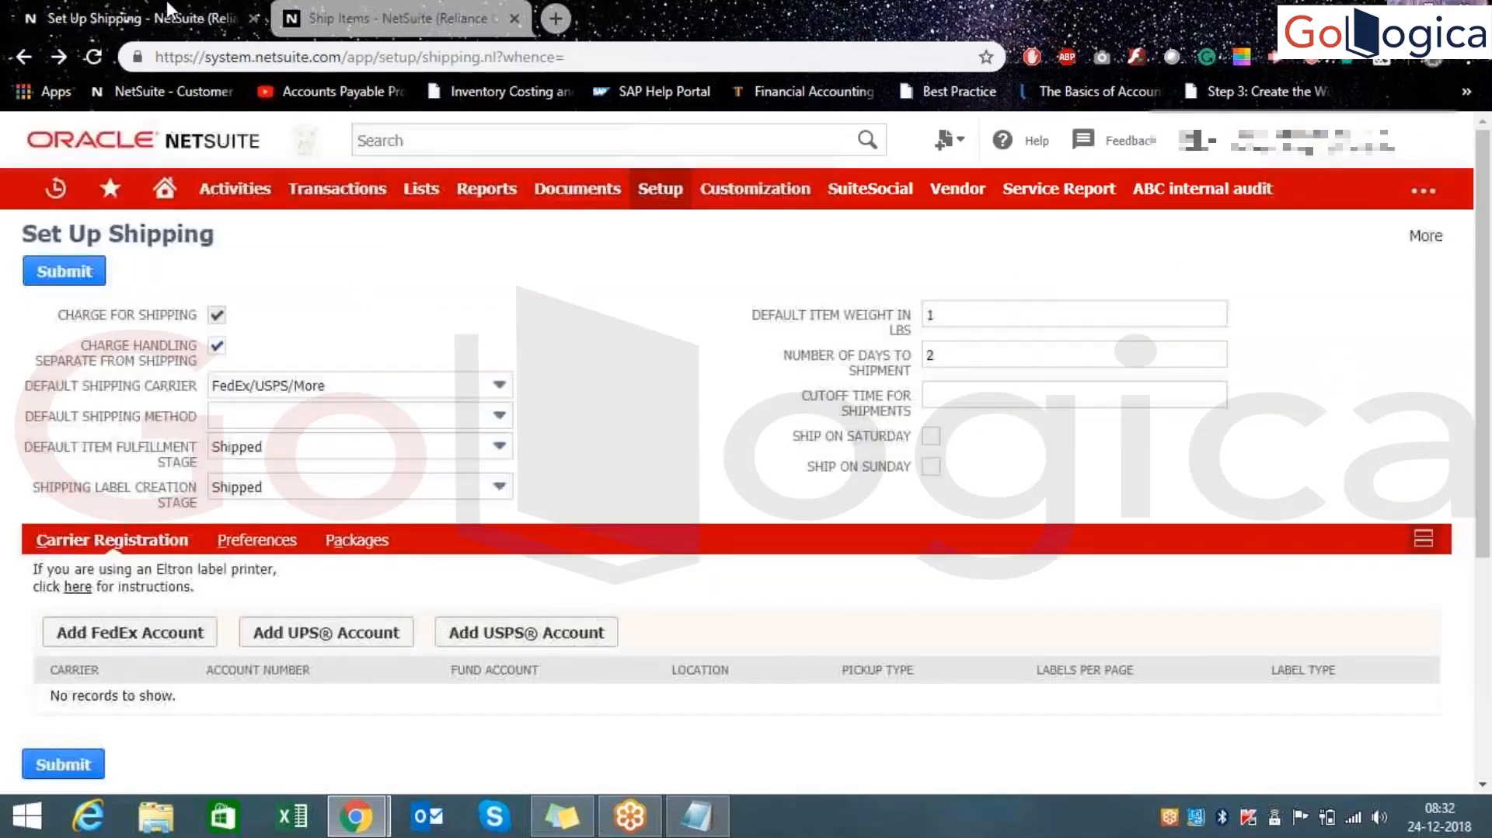
- Open the Chart of Accounts from the accounting setup tasks
mouse_move(659, 194)
mouse_move(675, 314)
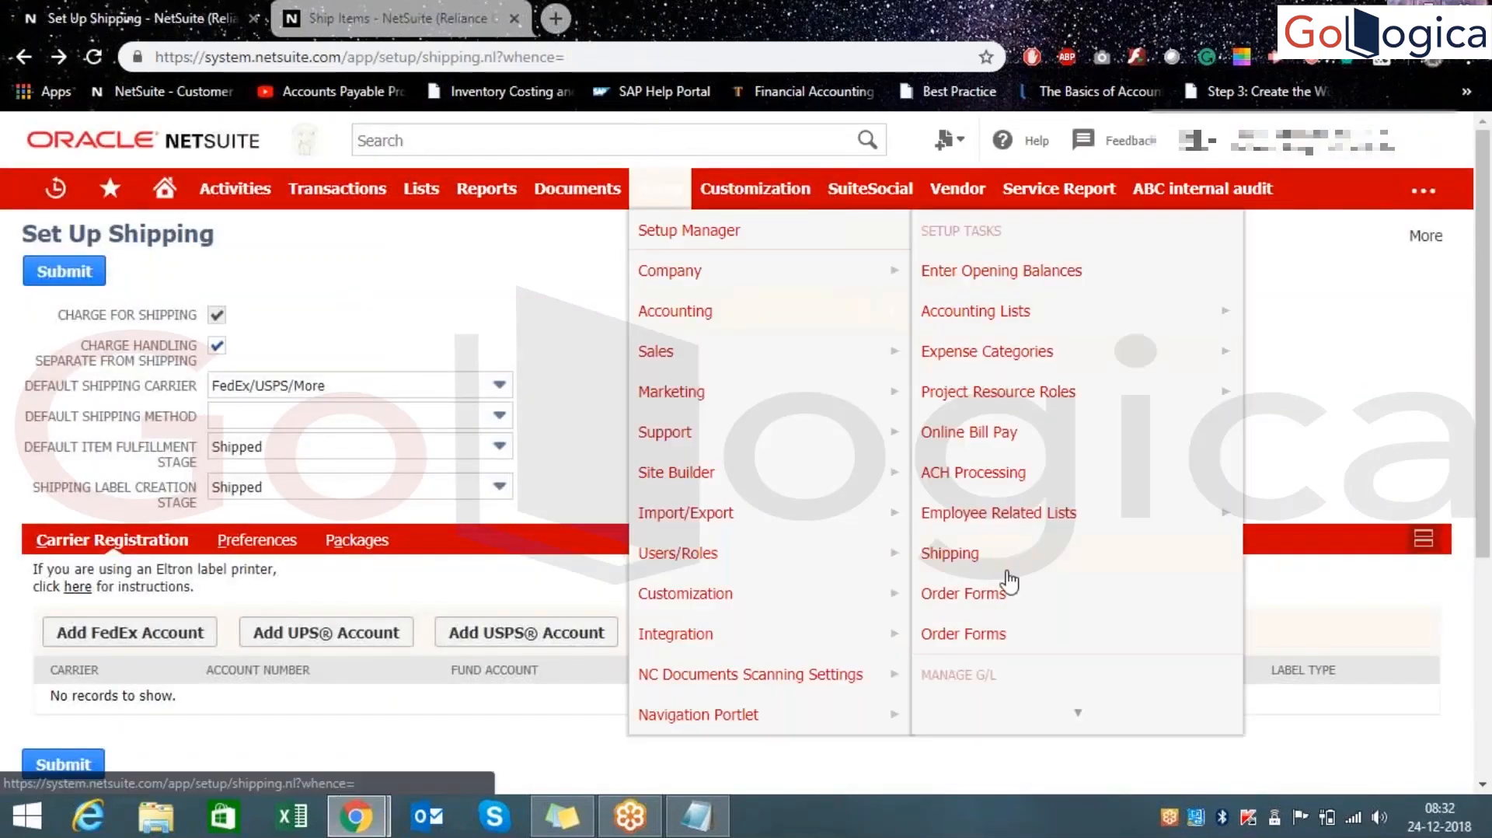
scroll(1001, 581, "down", 1)
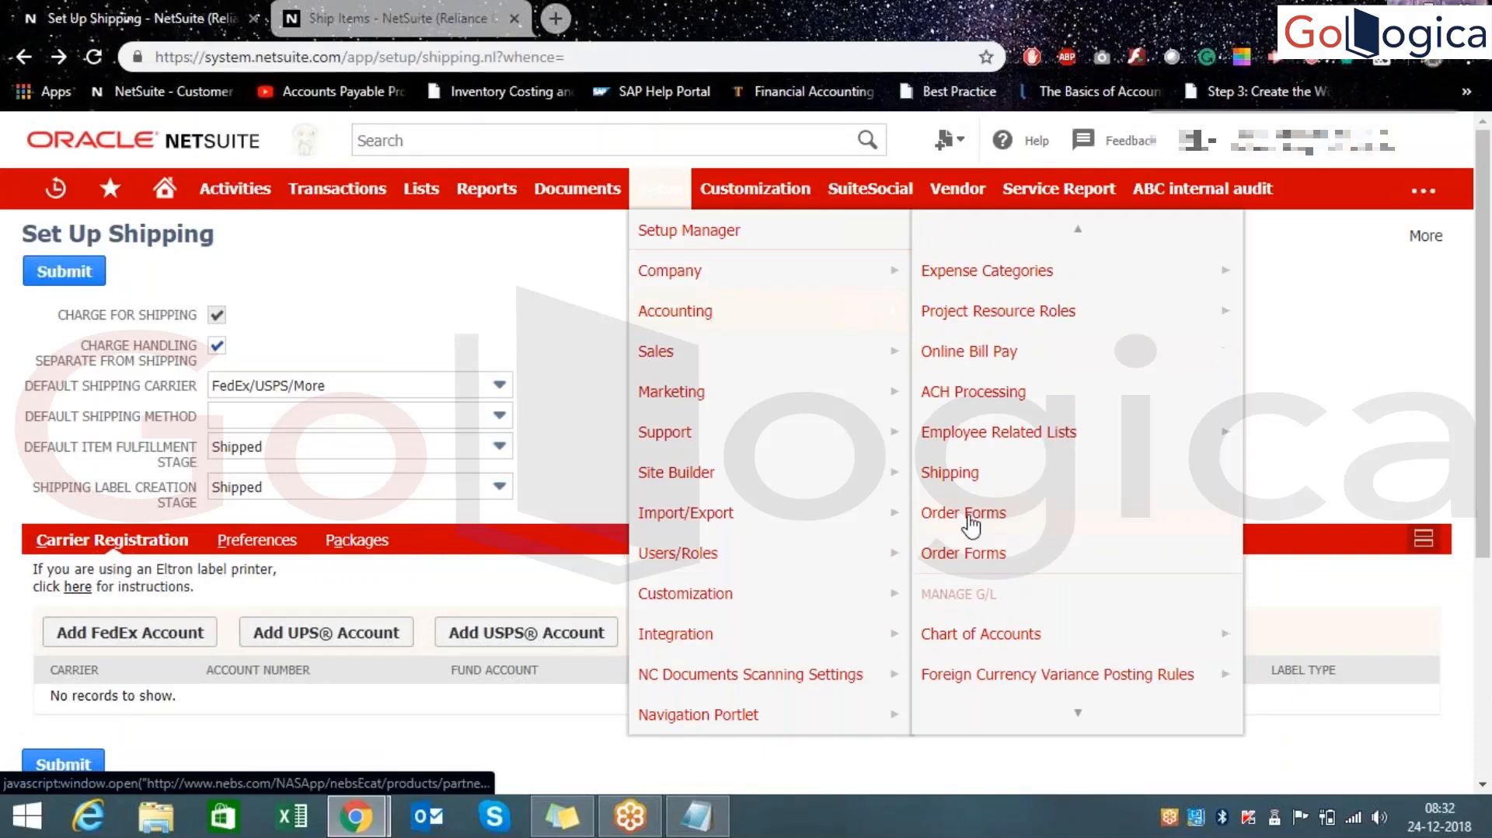
scroll(972, 528, "down", 1)
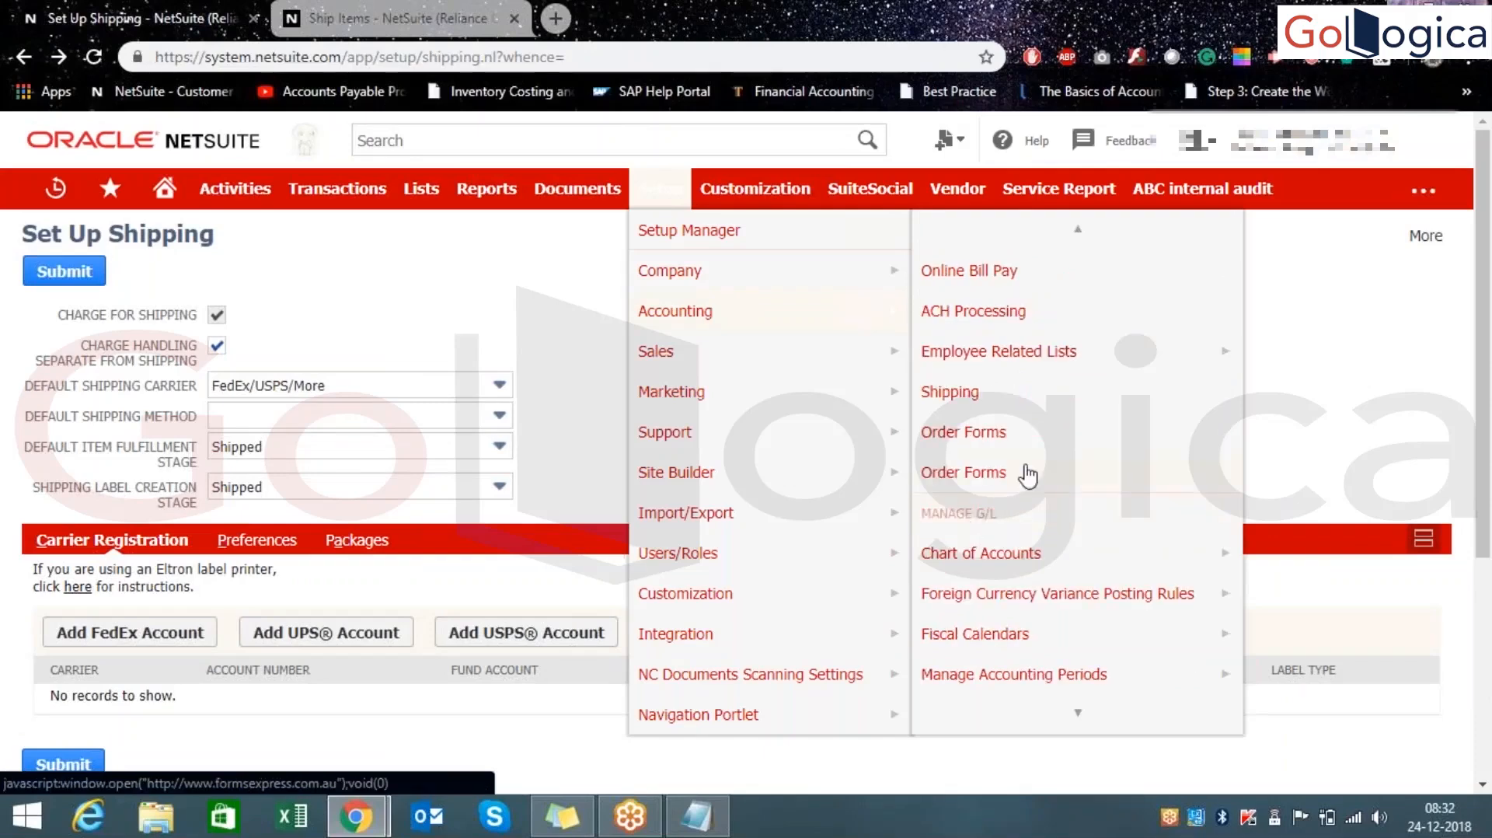
left_click(981, 552)
left_click(852, 179)
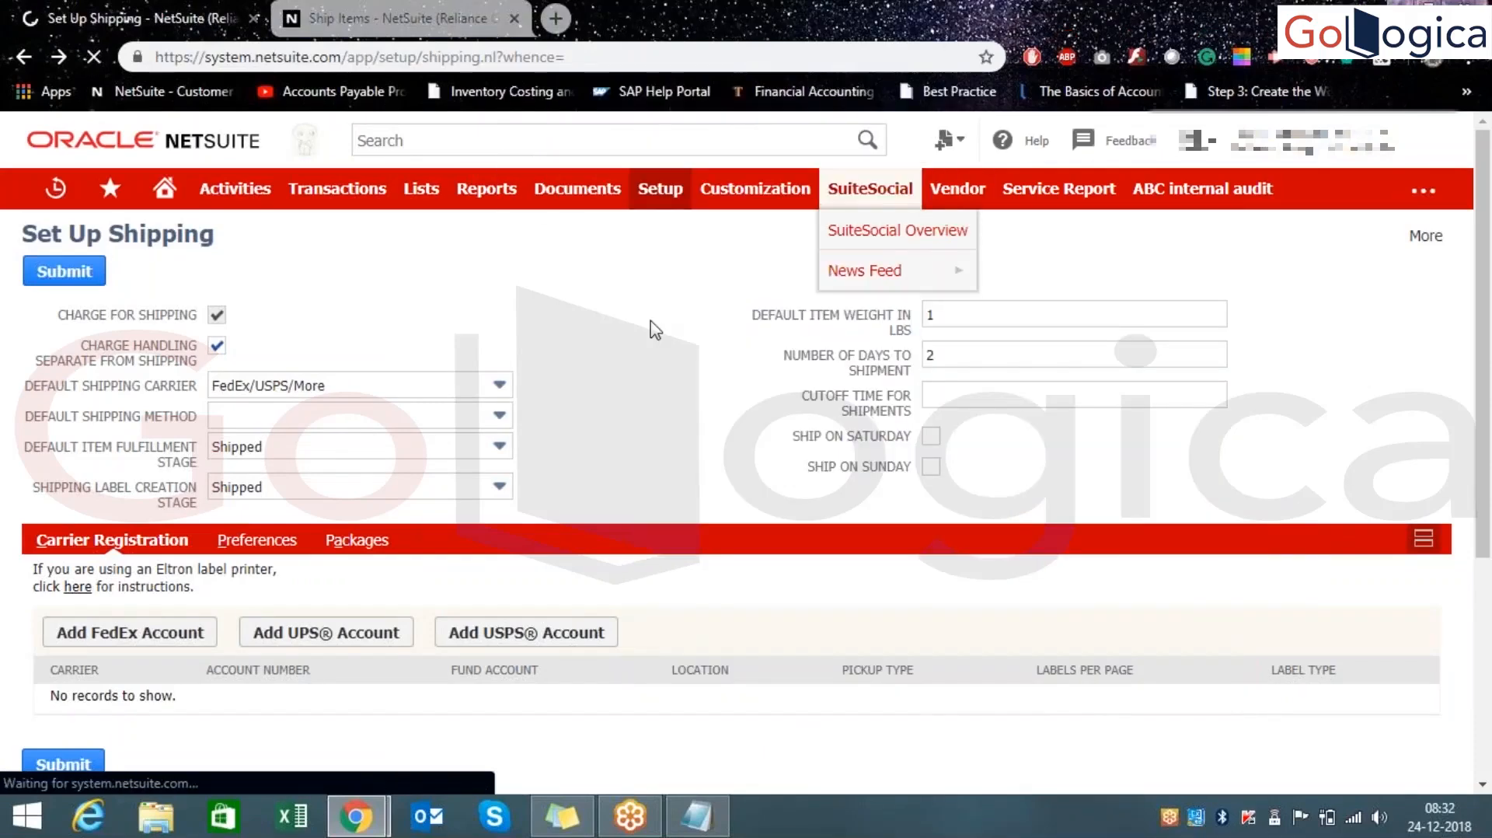
- Add the line "Accounts---BAnk,,ass,liab,,income,," below the shipping notes in Notepad, then put the notes away
left_click(693, 825)
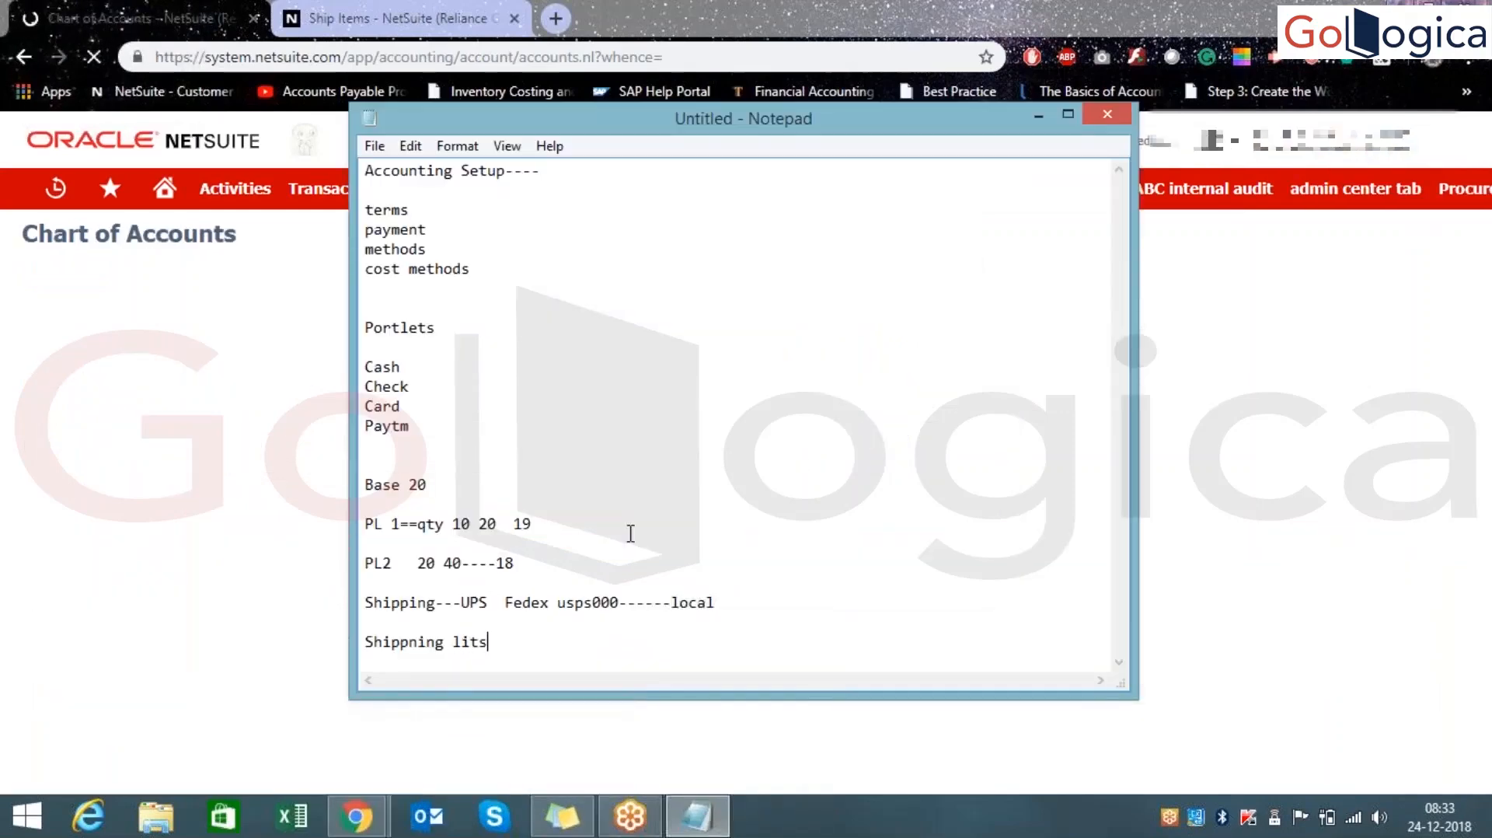
key("Return")
key("Return")
key("Return")
key("Return")
type("A")
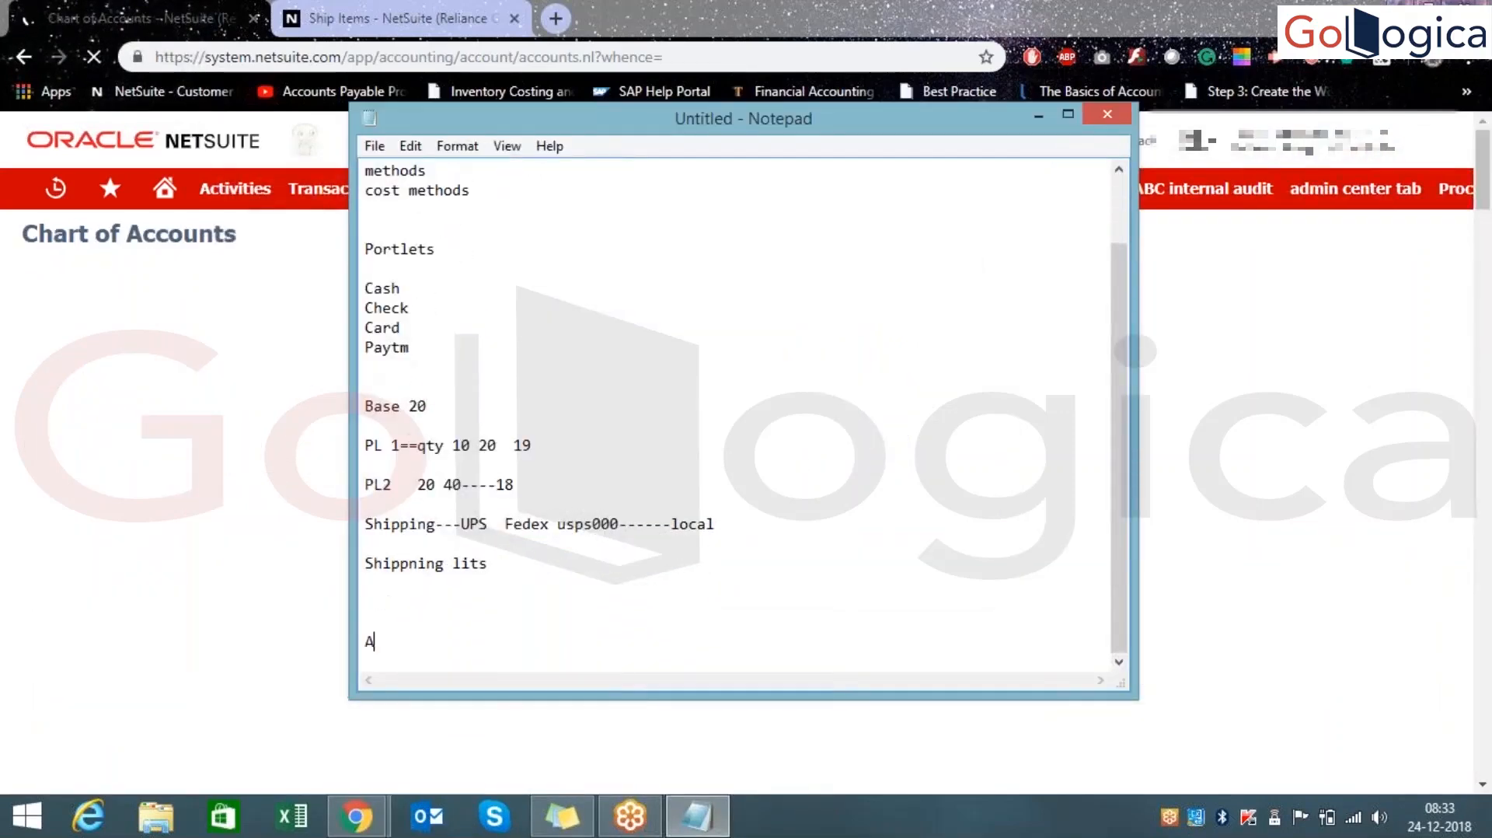
type("ccounts]")
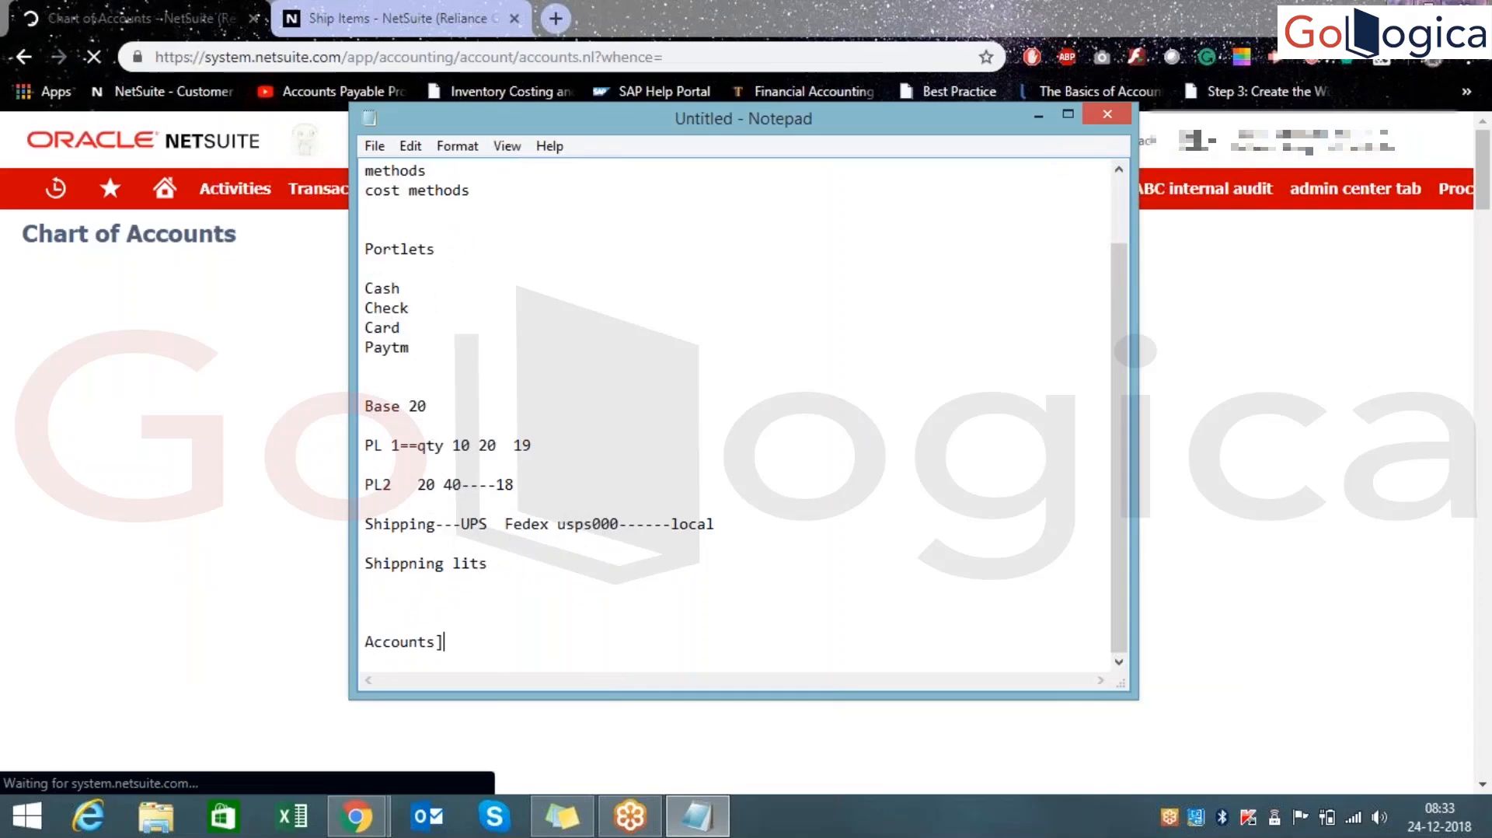
key("BackSpace")
type("---BAnk,,ass,liab,,income,,")
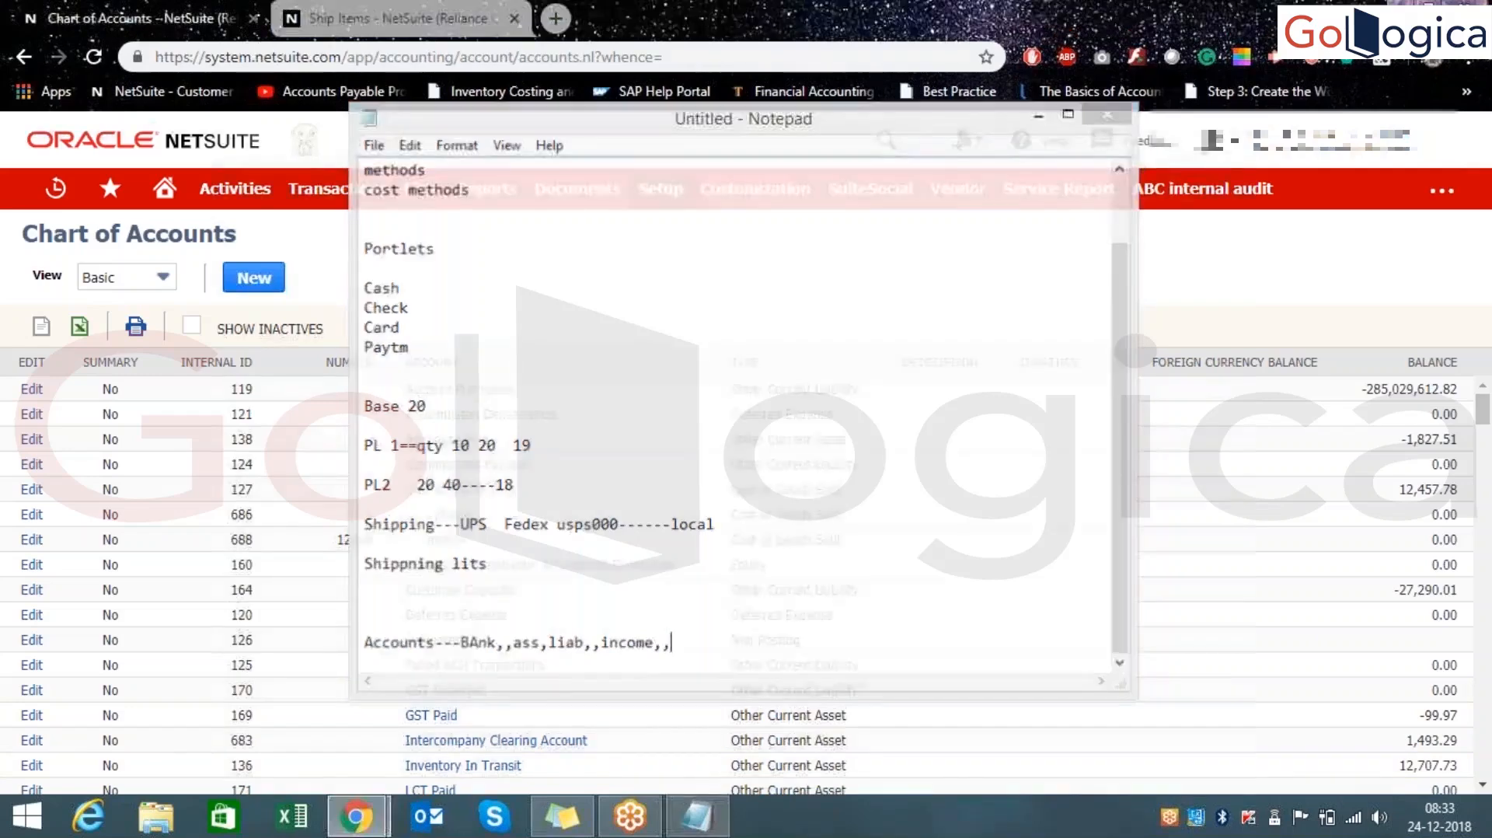
left_click(1039, 115)
- Find the Chart of Accounts option and its New and Search choices in the accounting setup, and reopen the page
mouse_move(688, 313)
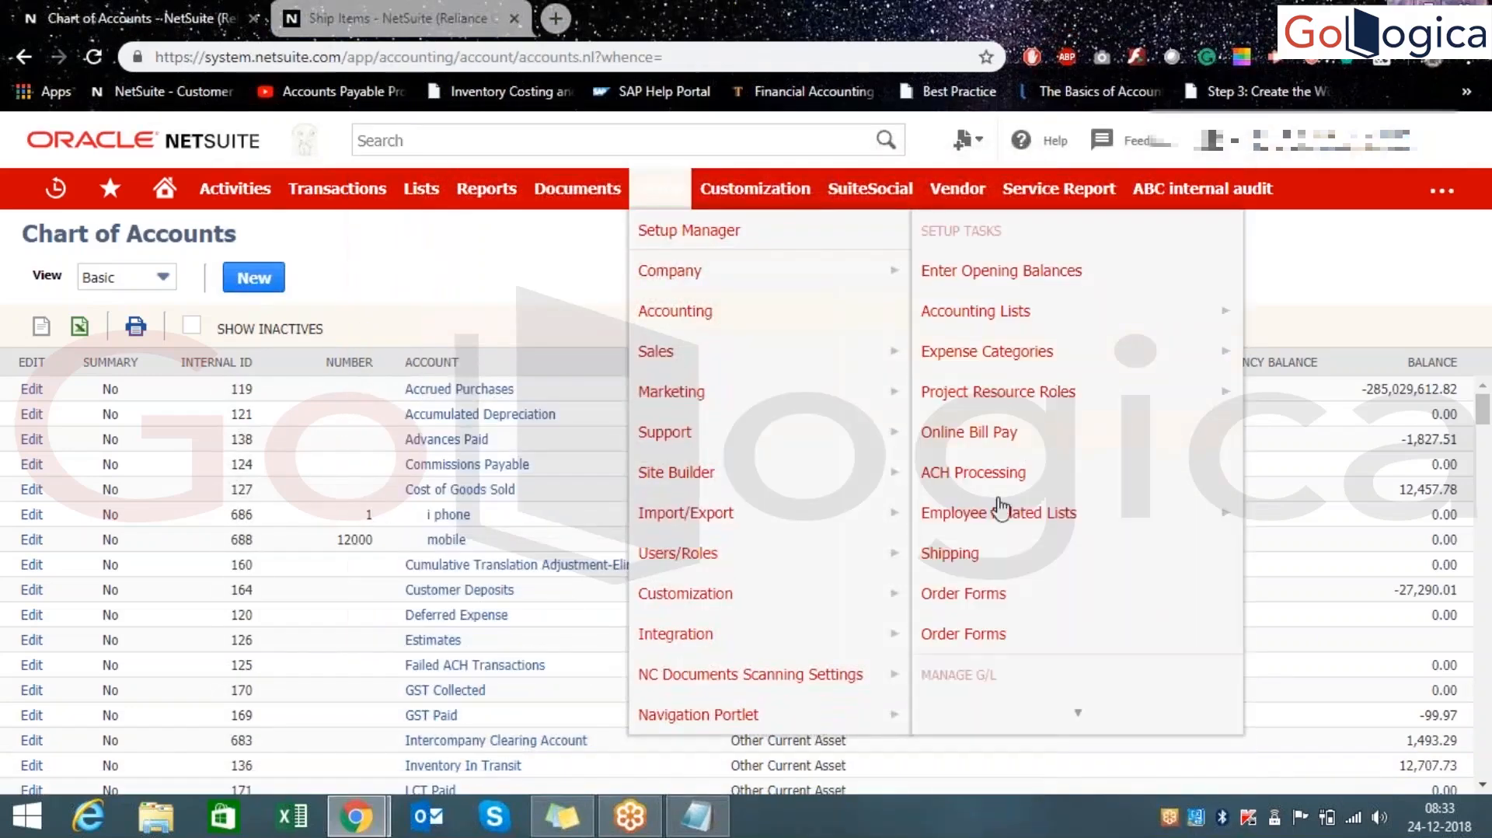
mouse_move(973, 713)
mouse_move(1022, 497)
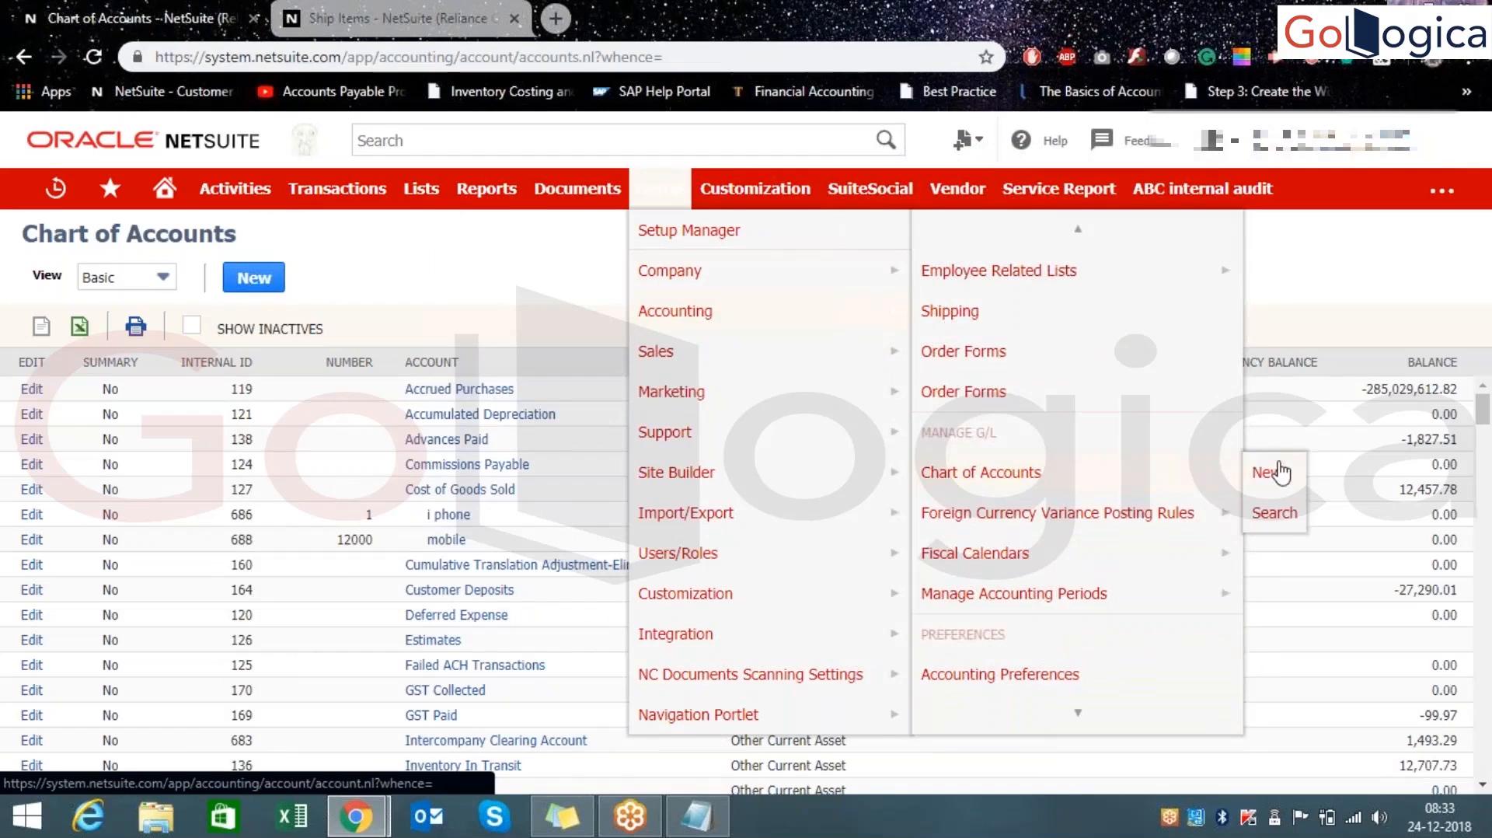
left_click(1007, 481)
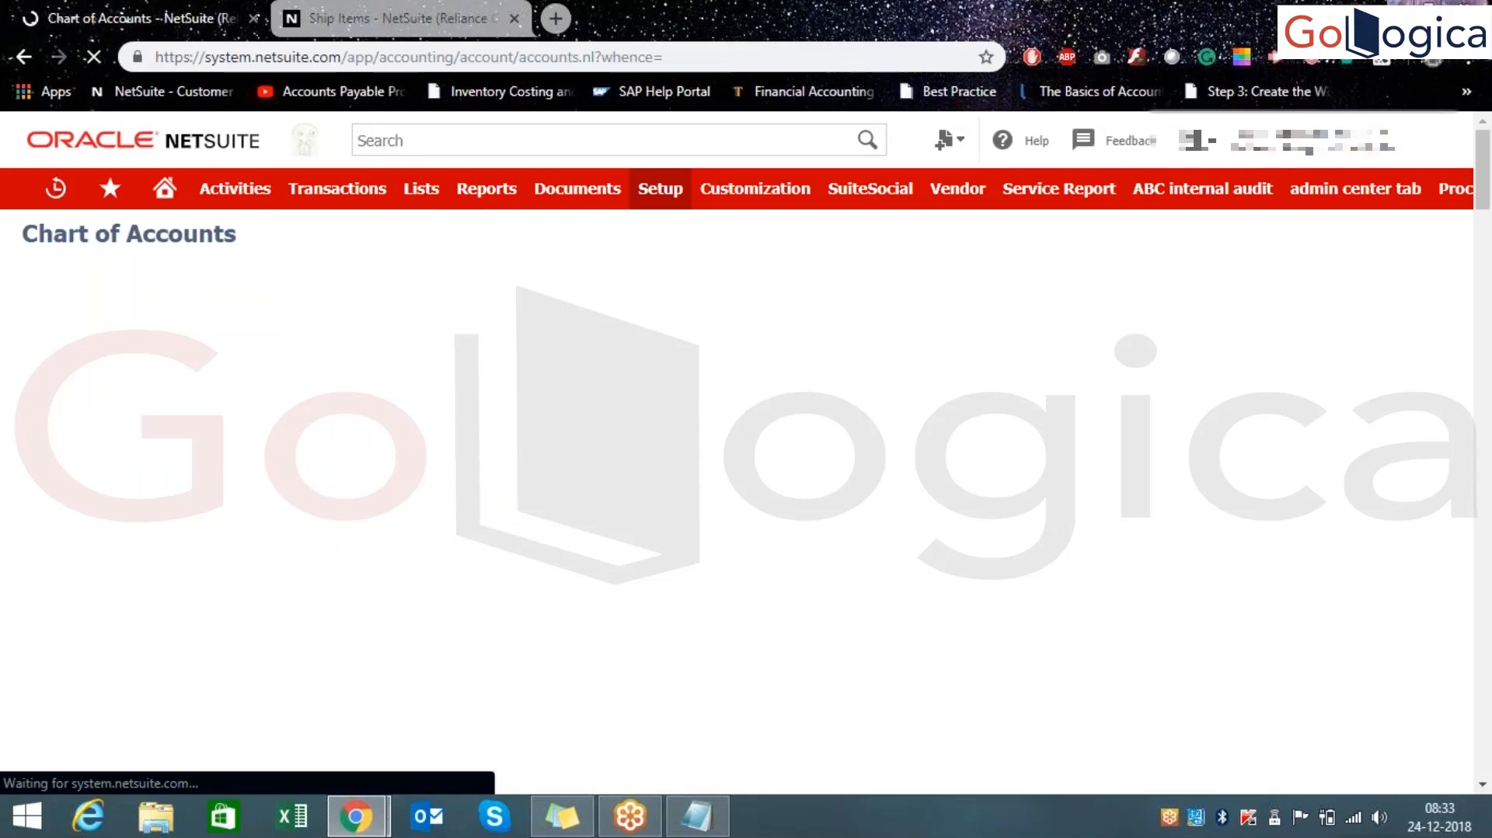
- Open the Accounts list in a second browser tab, compare it with the Chart of Accounts page, and close the duplicate
mouse_move(419, 195)
mouse_move(440, 270)
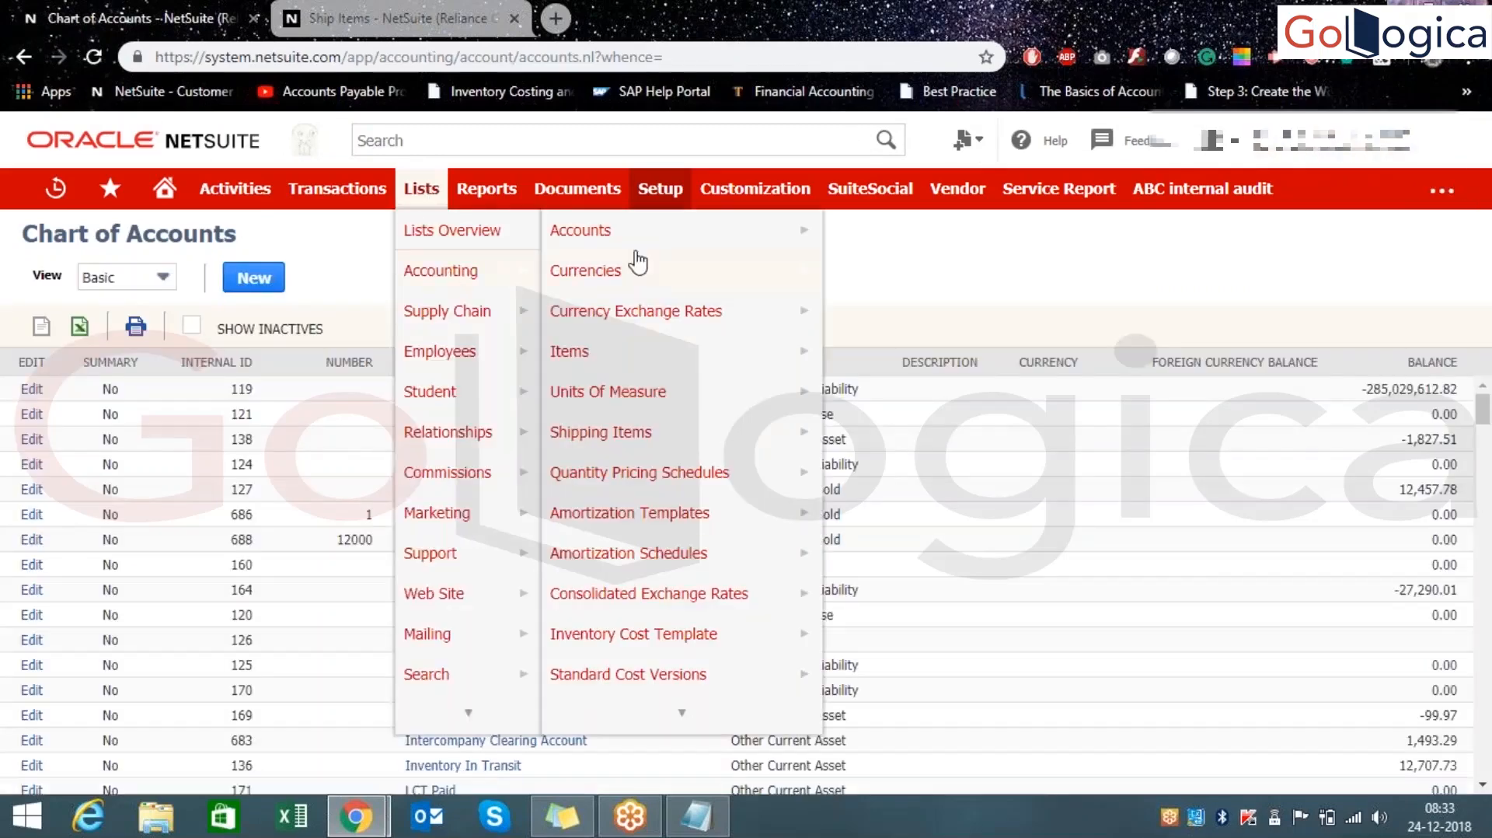
middle_click(639, 234)
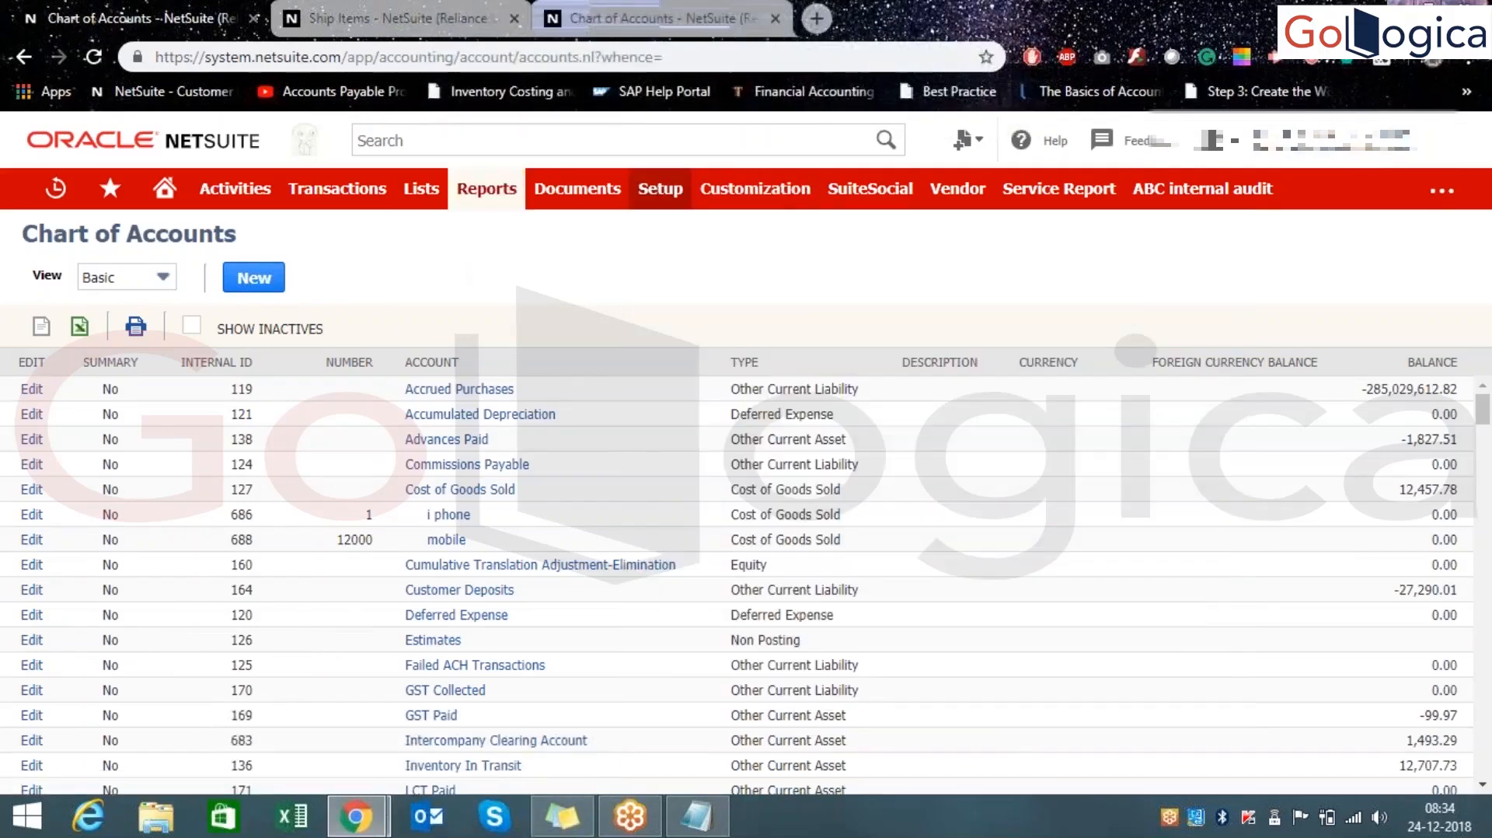
left_click_drag(388, 17, 614, 17)
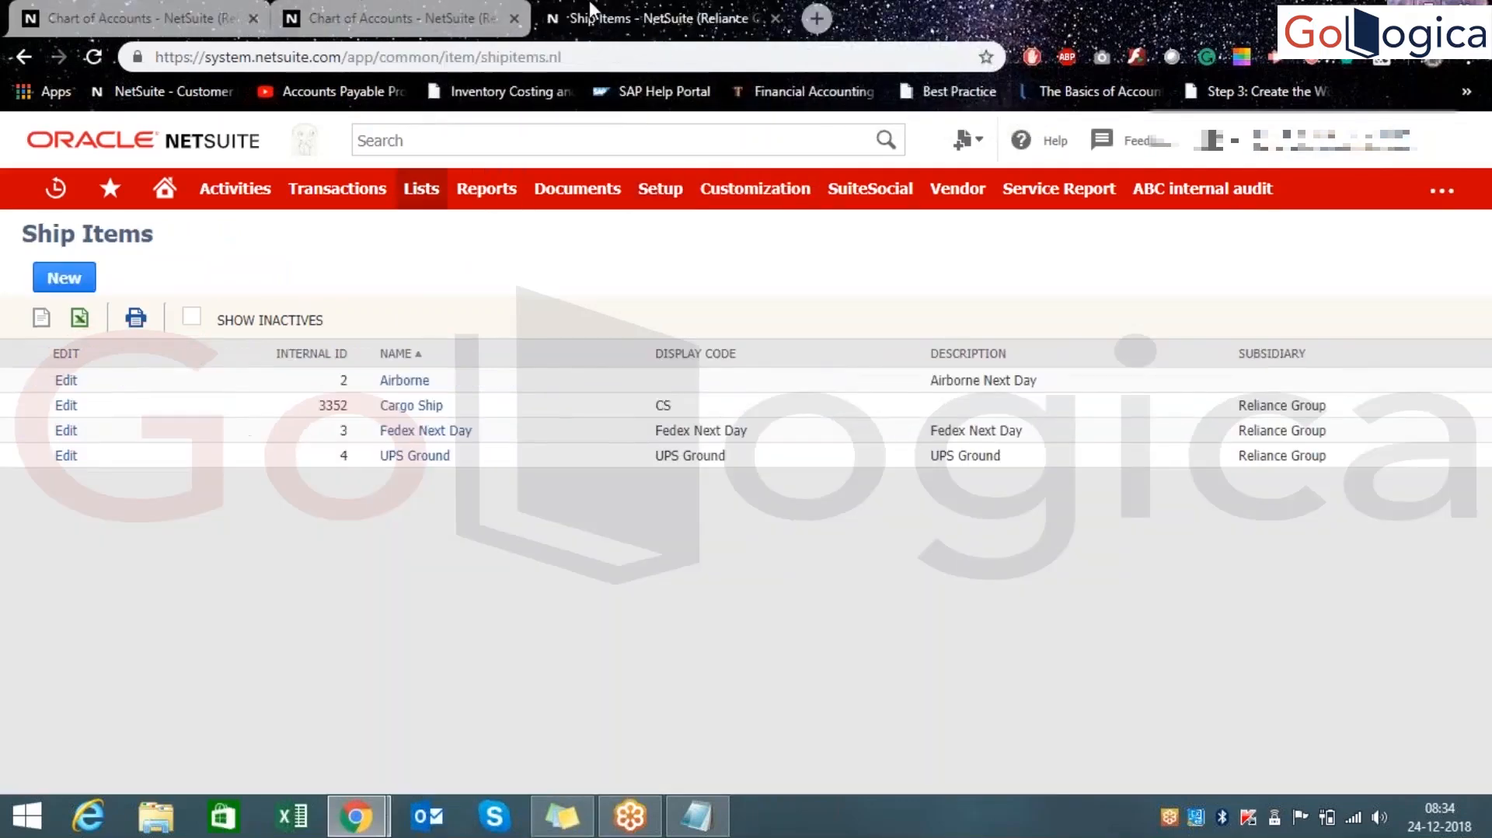
left_click(433, 17)
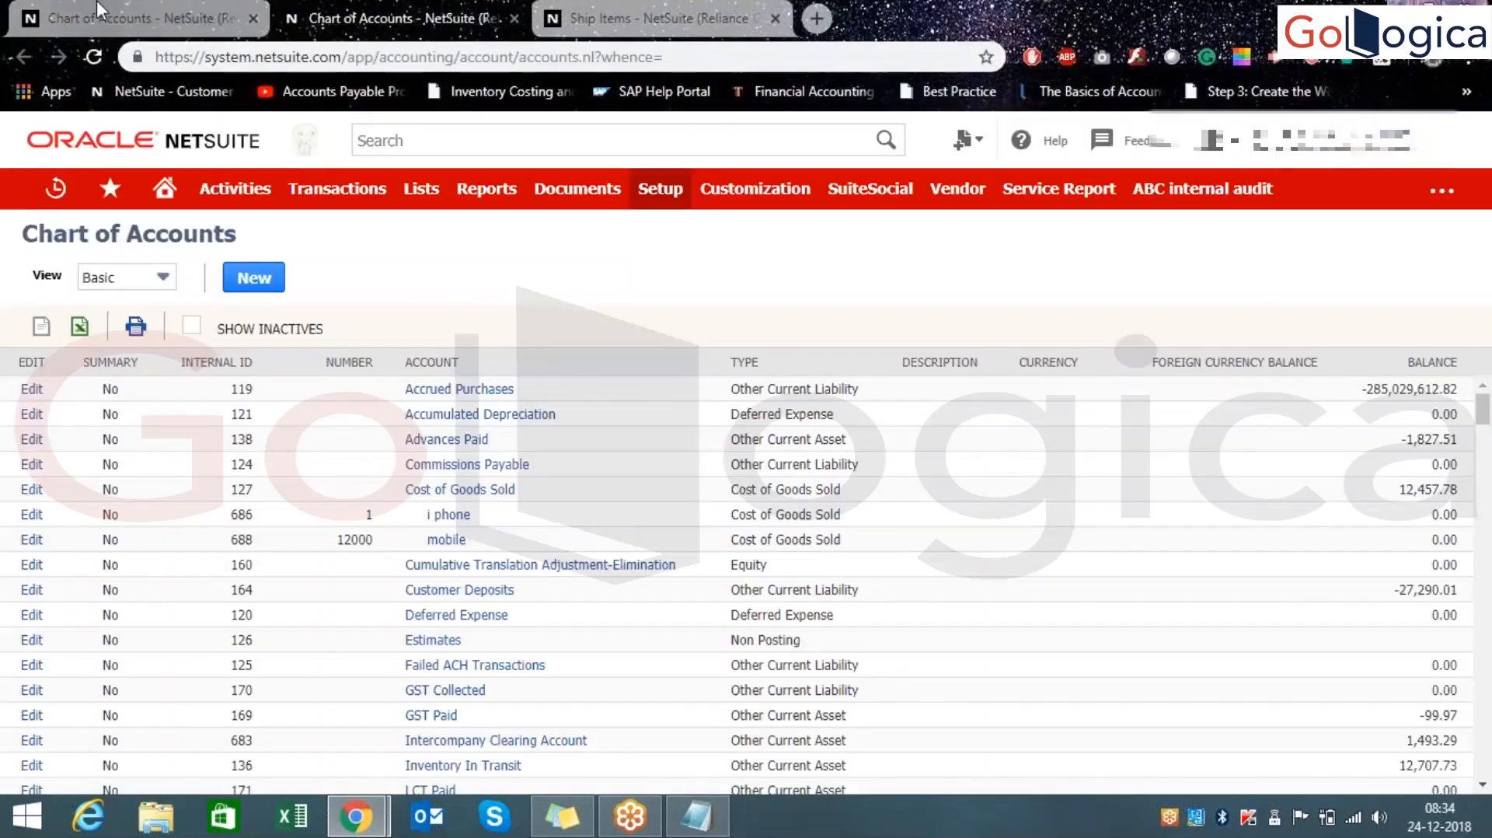
left_click(97, 3)
left_click(474, 19)
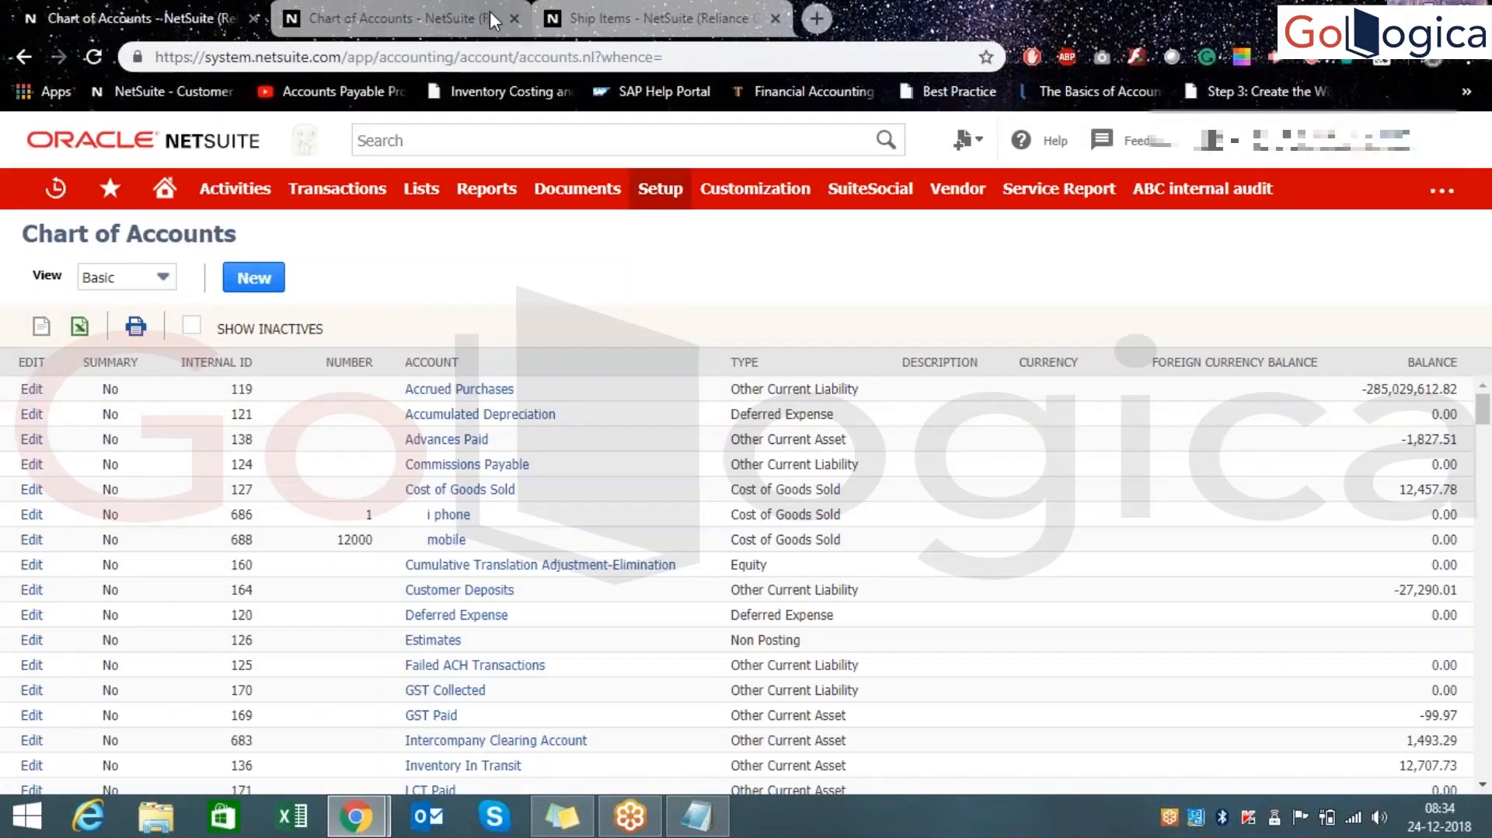
left_click(514, 19)
left_click(140, 19)
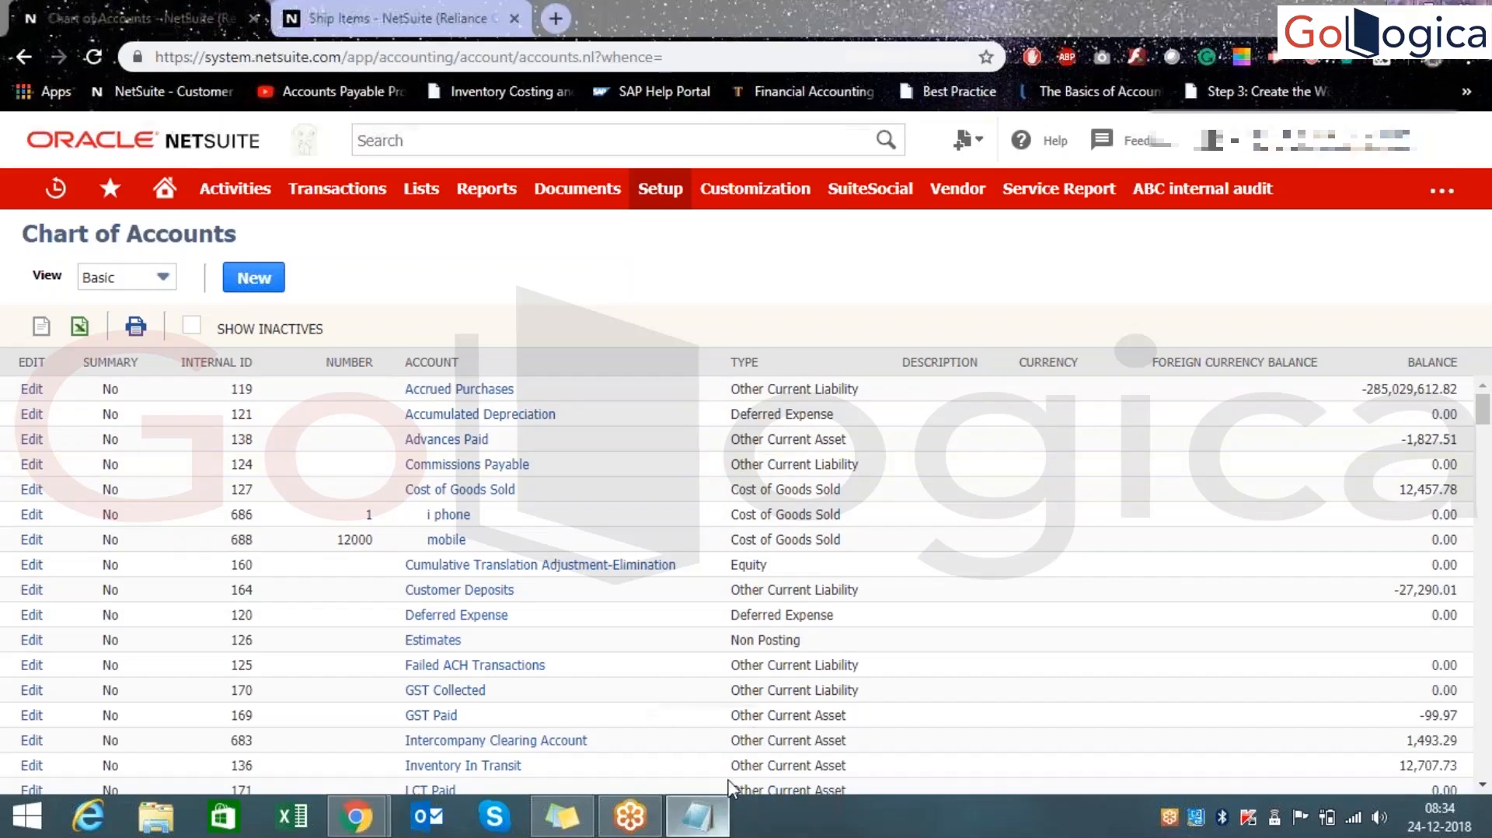
- Switch to Notepad and add the note "Net stand rename---Number---" below the accounts line
left_click(697, 816)
key("Return")
key("Return")
key("Return")
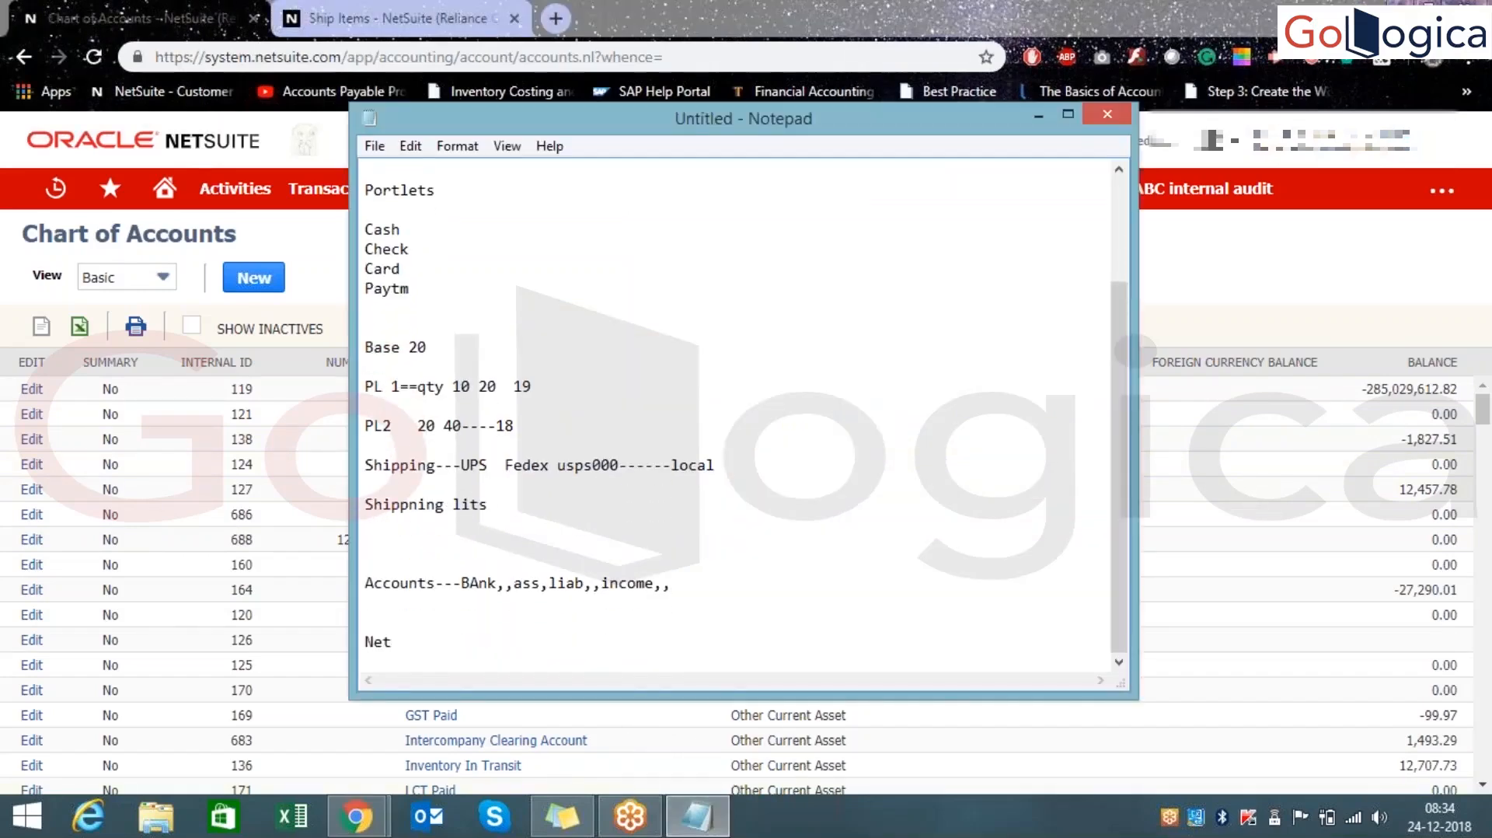
type("ta")
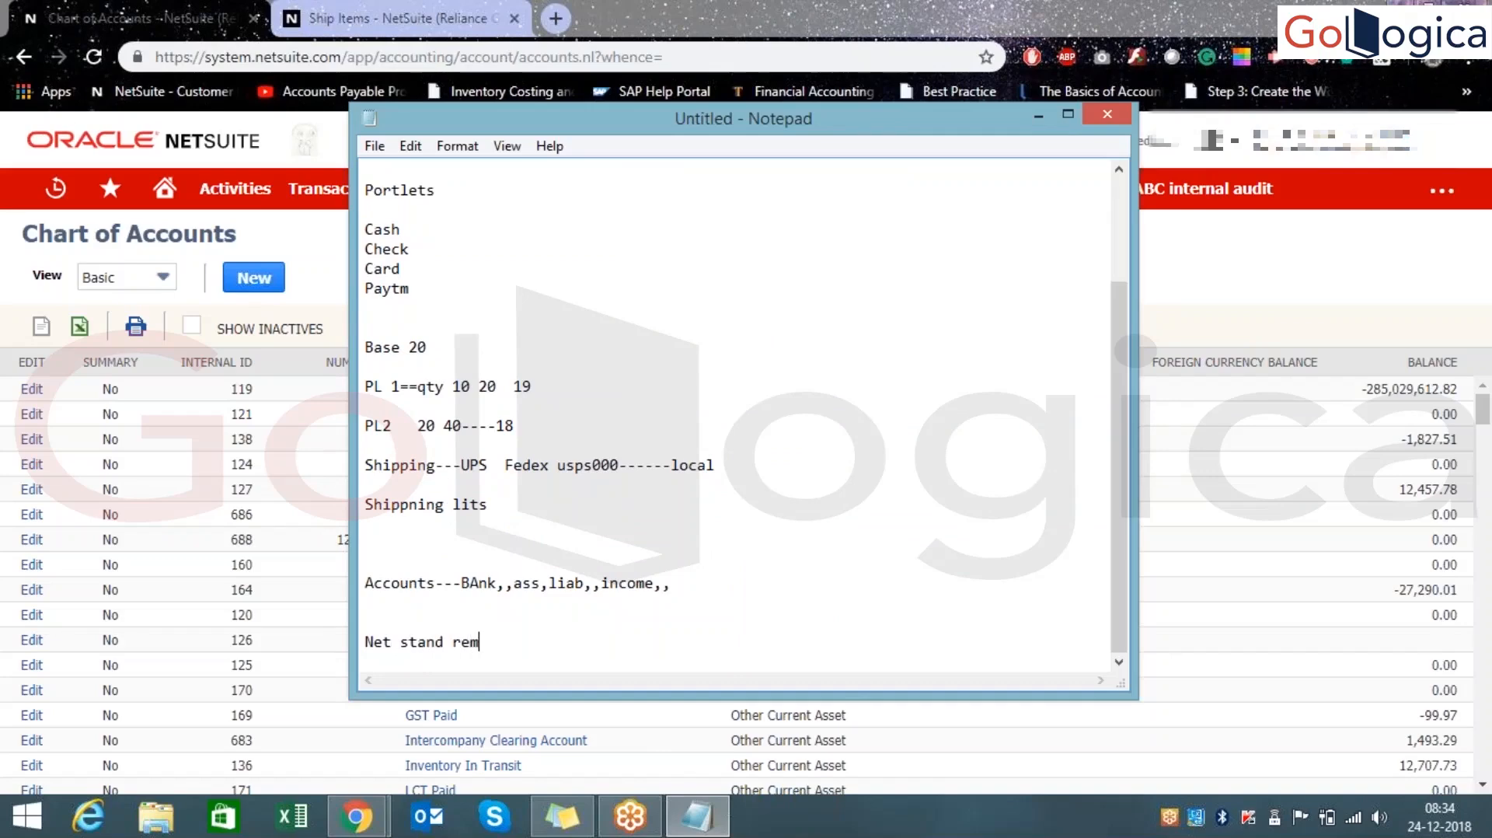
type("nd rename---NA")
key("BackSpace")
key("BackSpace")
key("BackSpace")
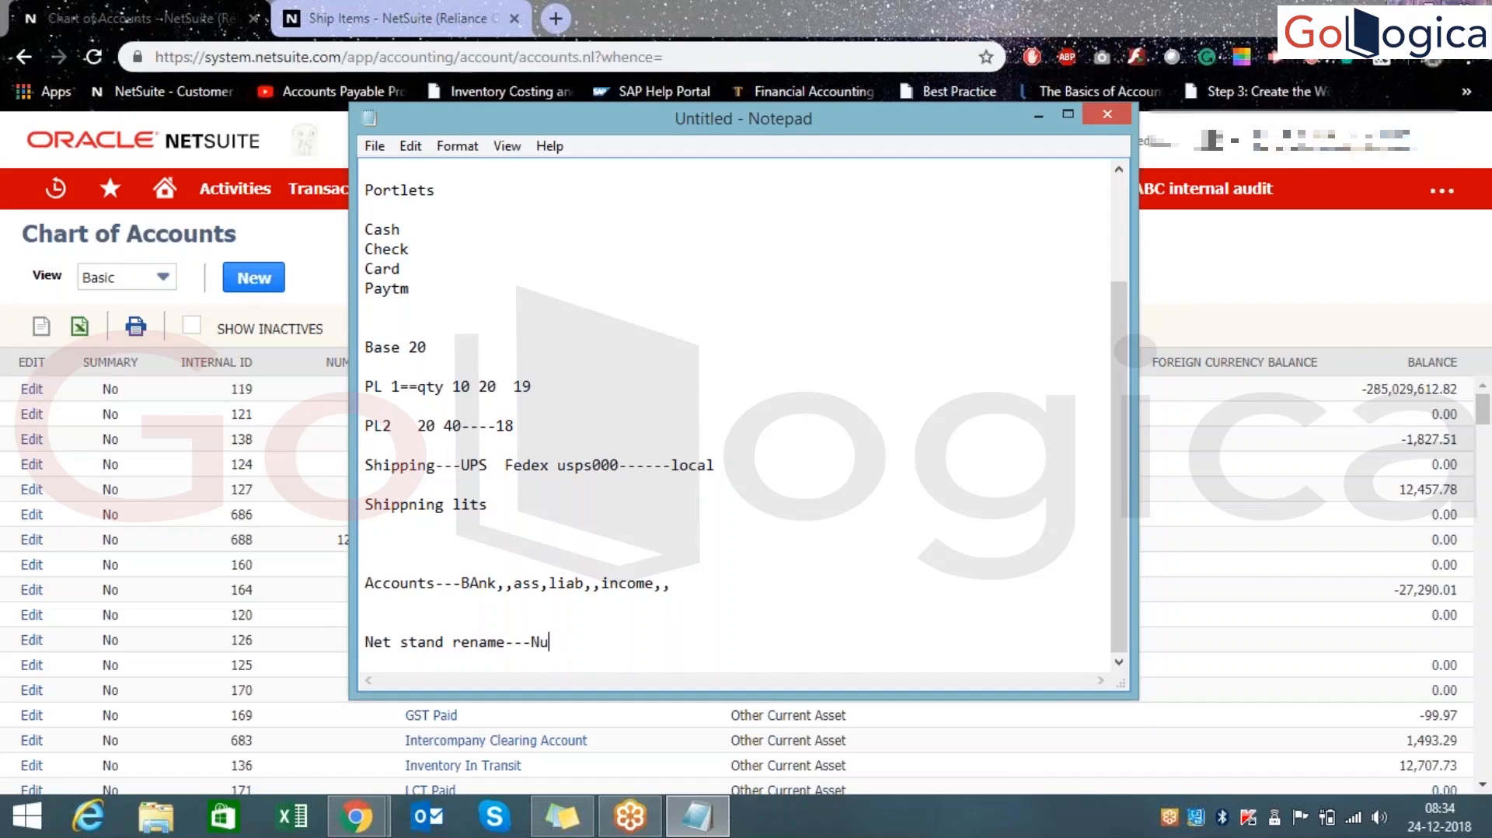
type("Number")
- Add "Custo new" as a further note in Notepad and return to the Chart of Accounts
key("Return")
key("Return")
key("Return")
type("Custo  new")
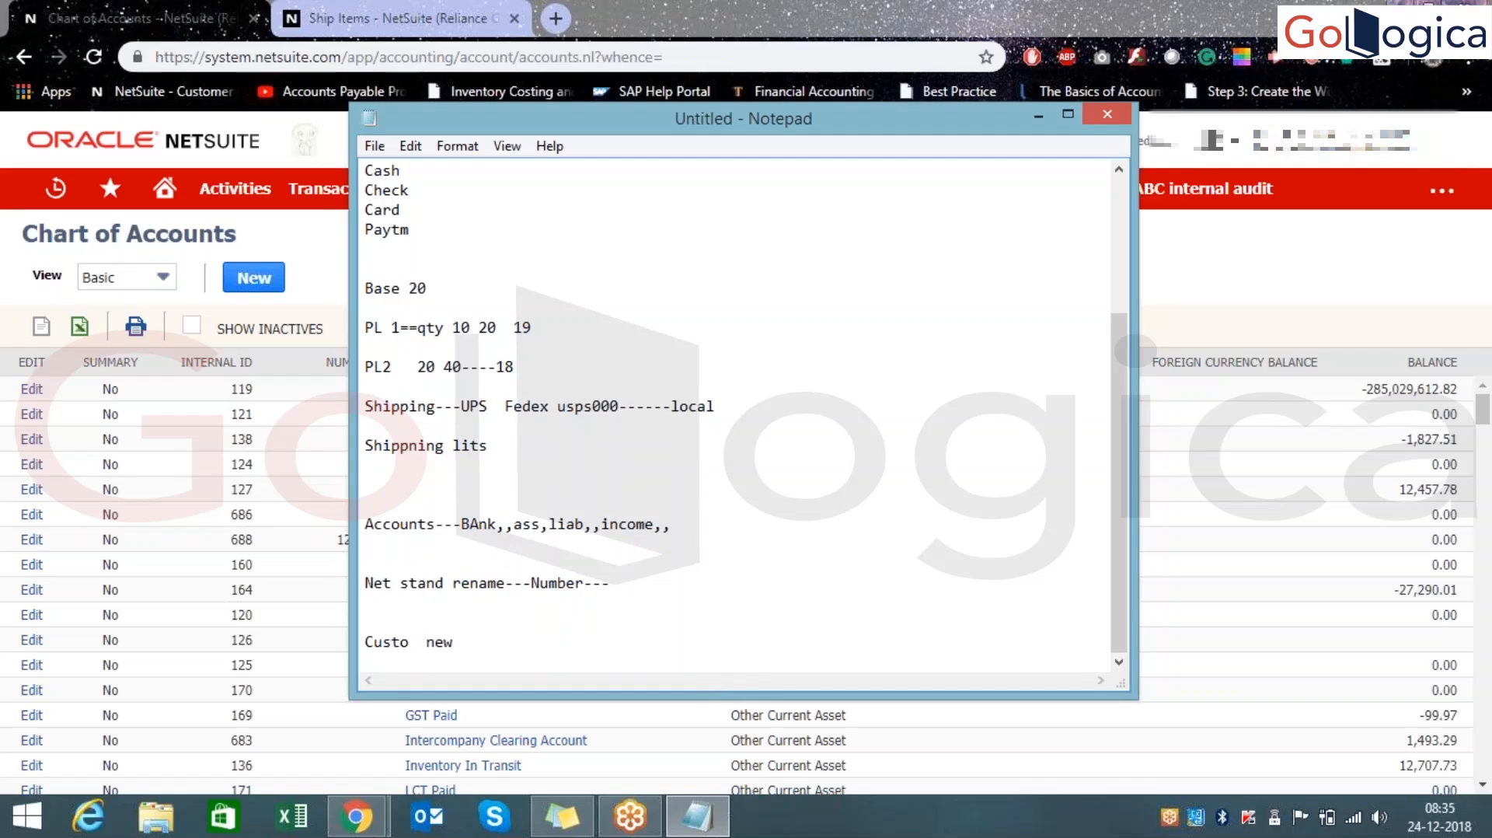
key("Return")
key("Return")
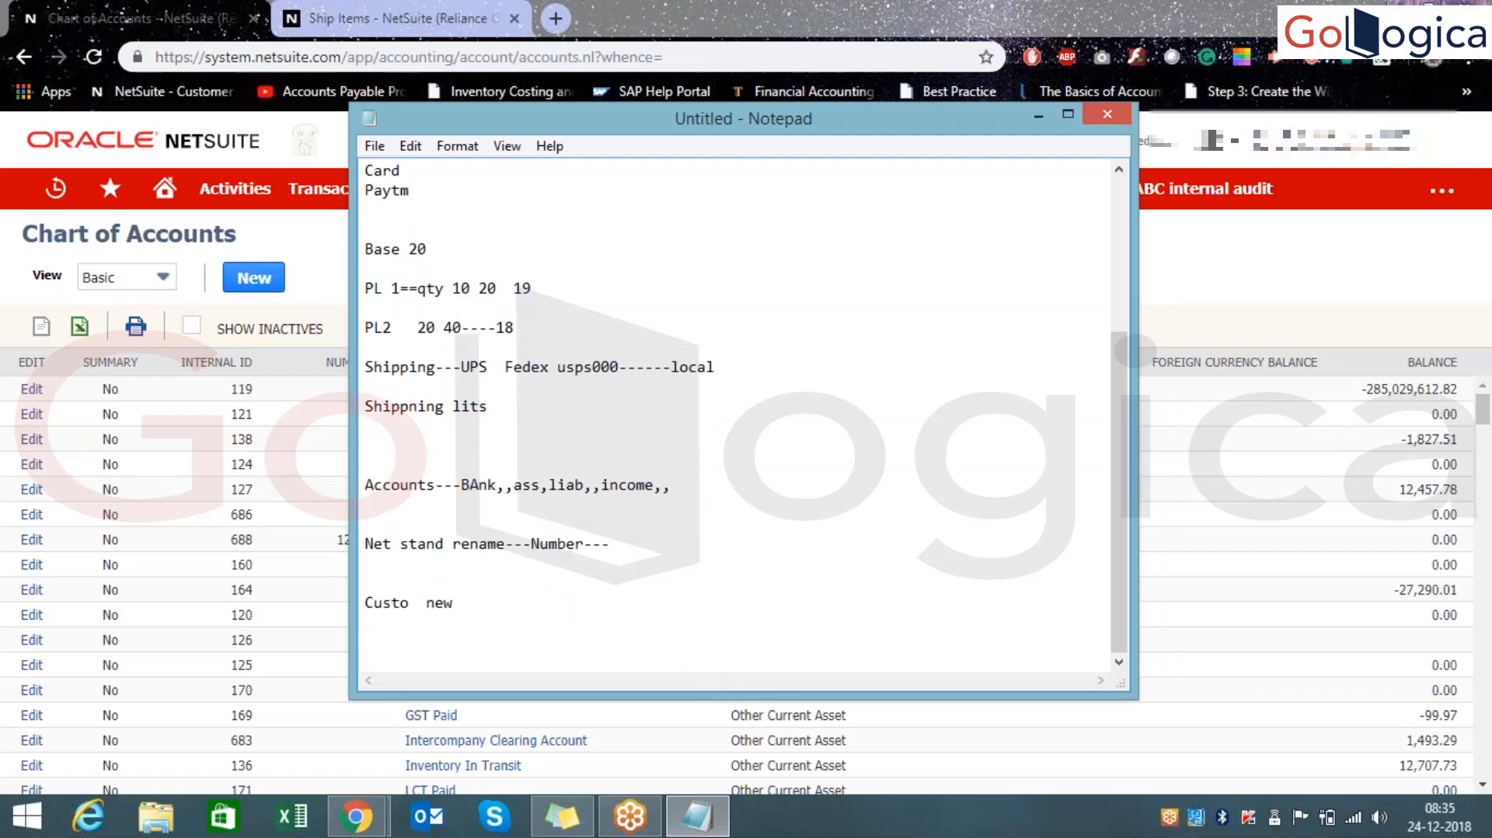
left_click(1037, 121)
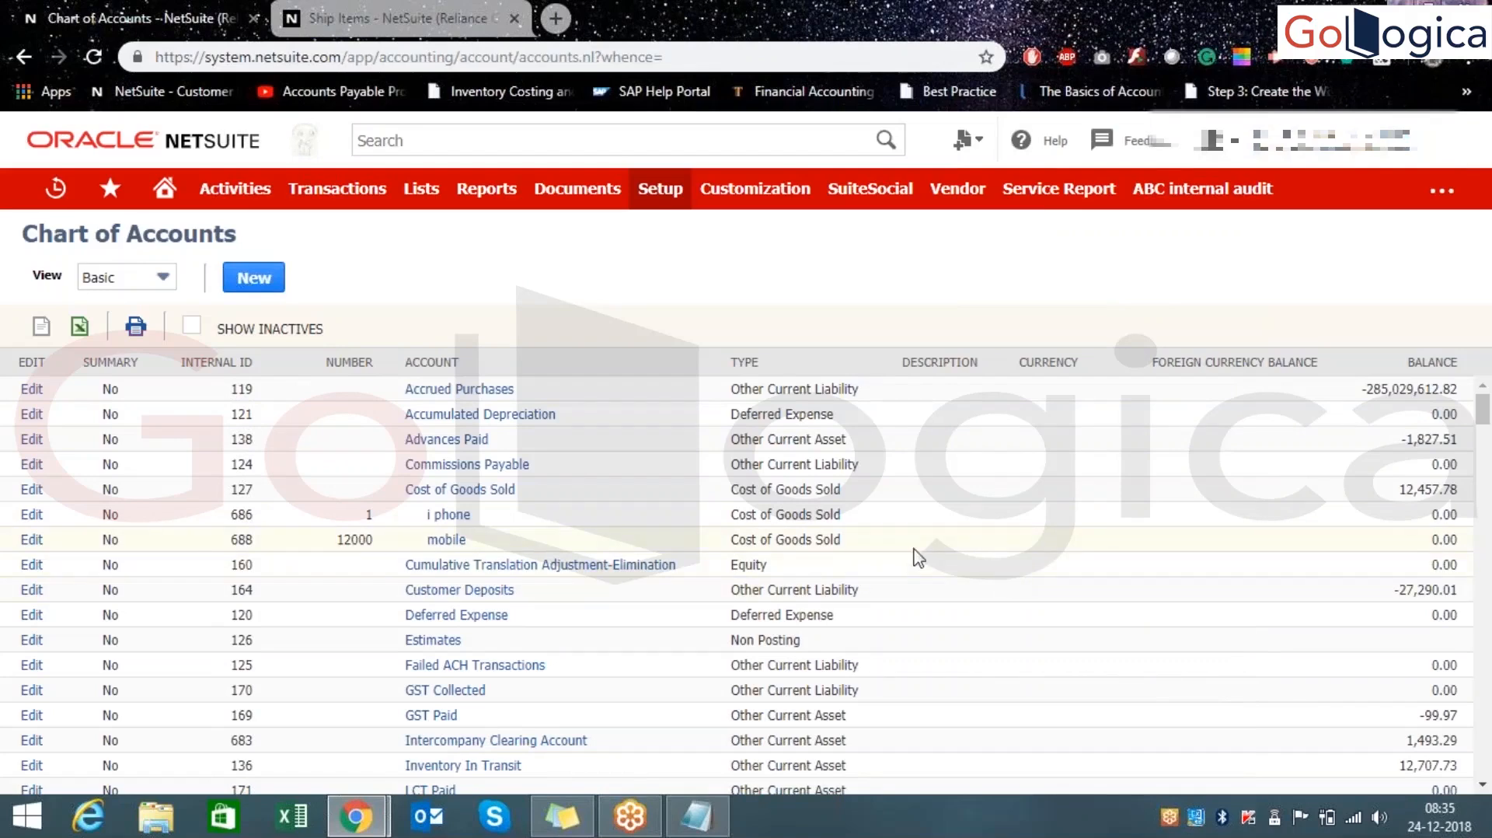
- Sort the chart of accounts by internal ID and review the account numbers and types, from bank accounts through expenses
left_click(219, 362)
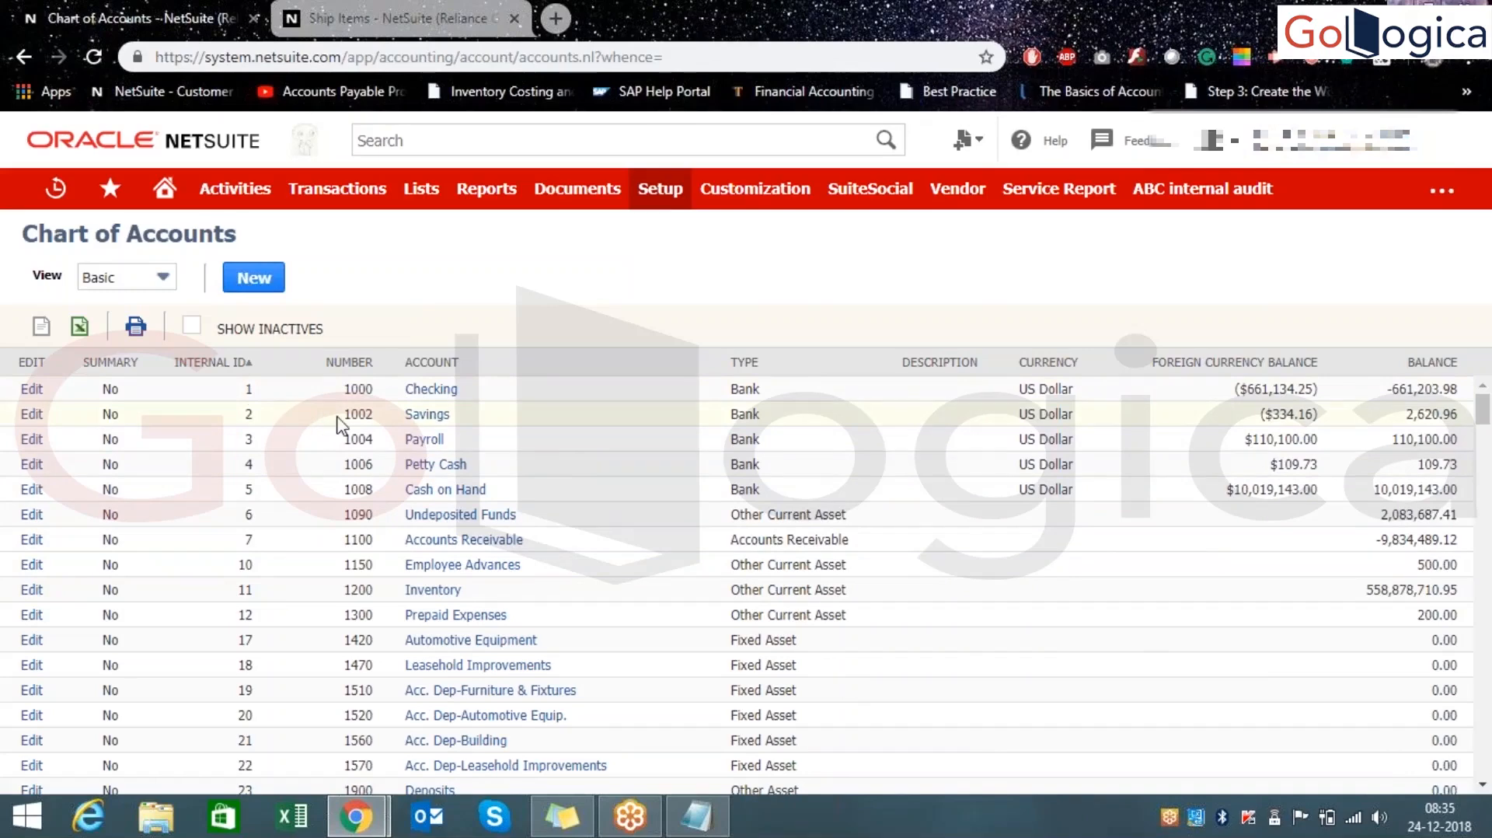
left_click_drag(345, 388, 452, 490)
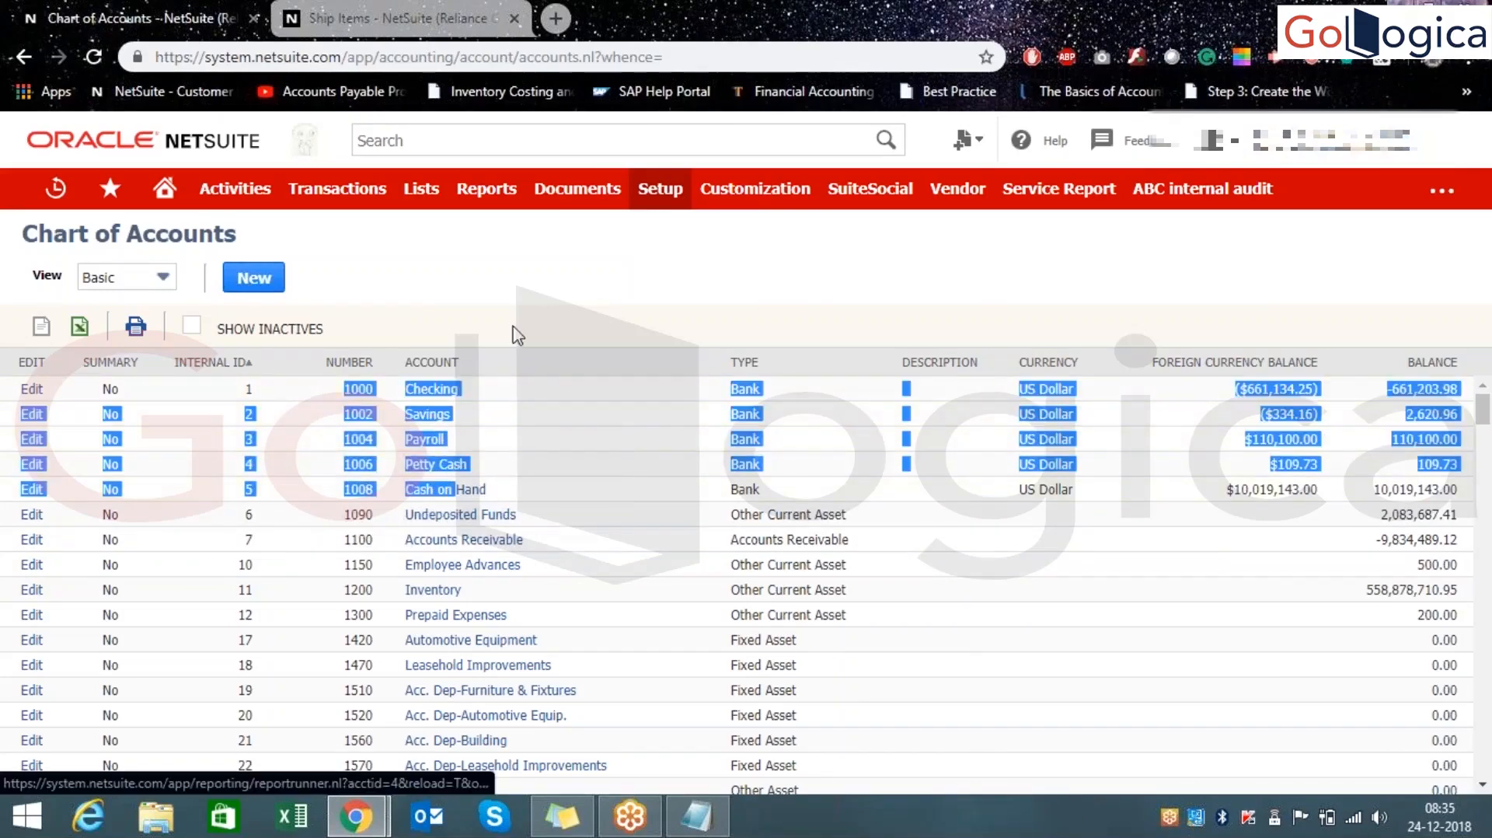
left_click(532, 305)
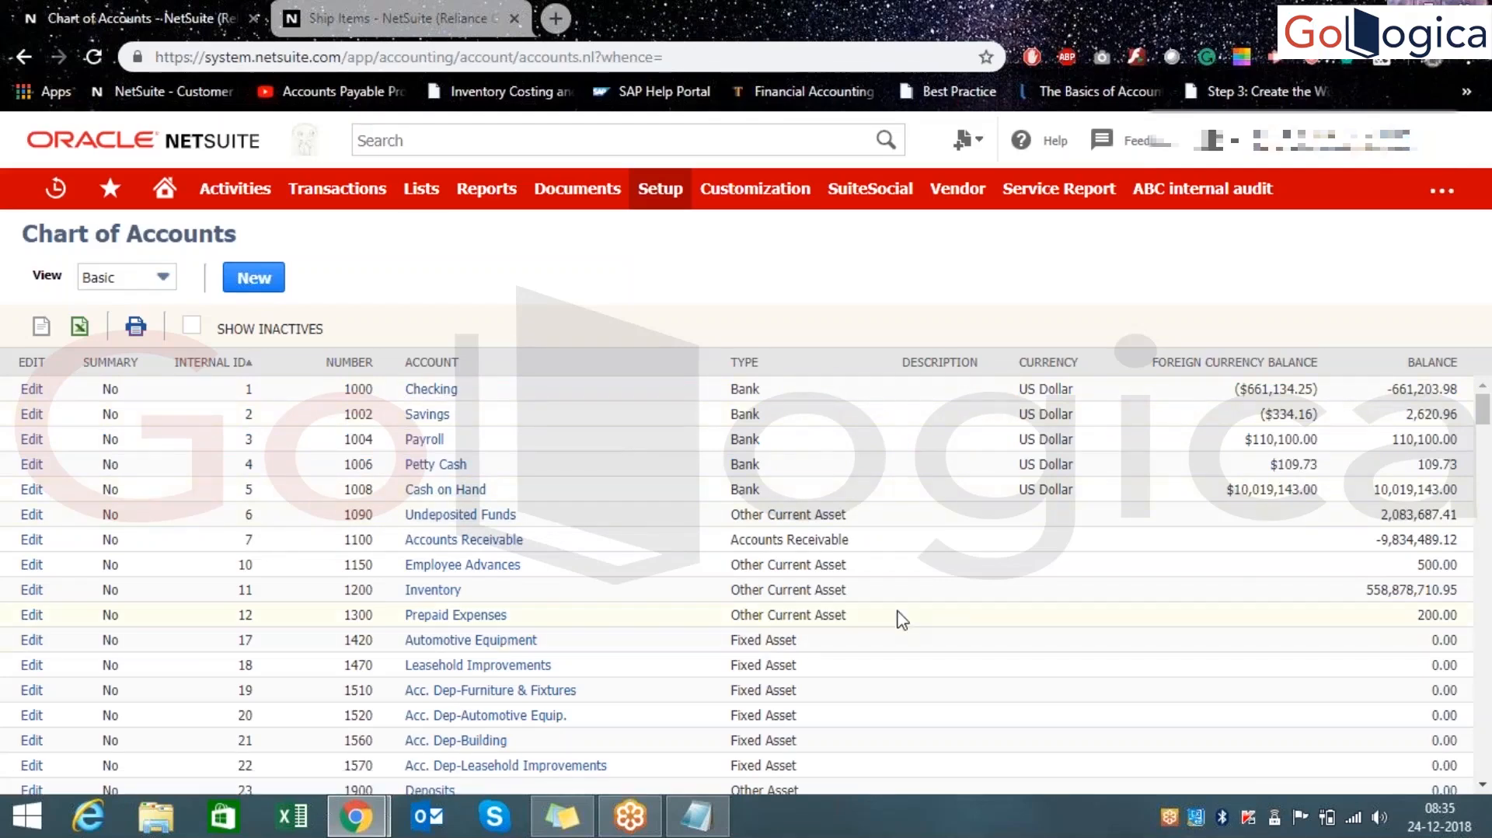
scroll(894, 614, "down", 1)
scroll(885, 589, "down", 4)
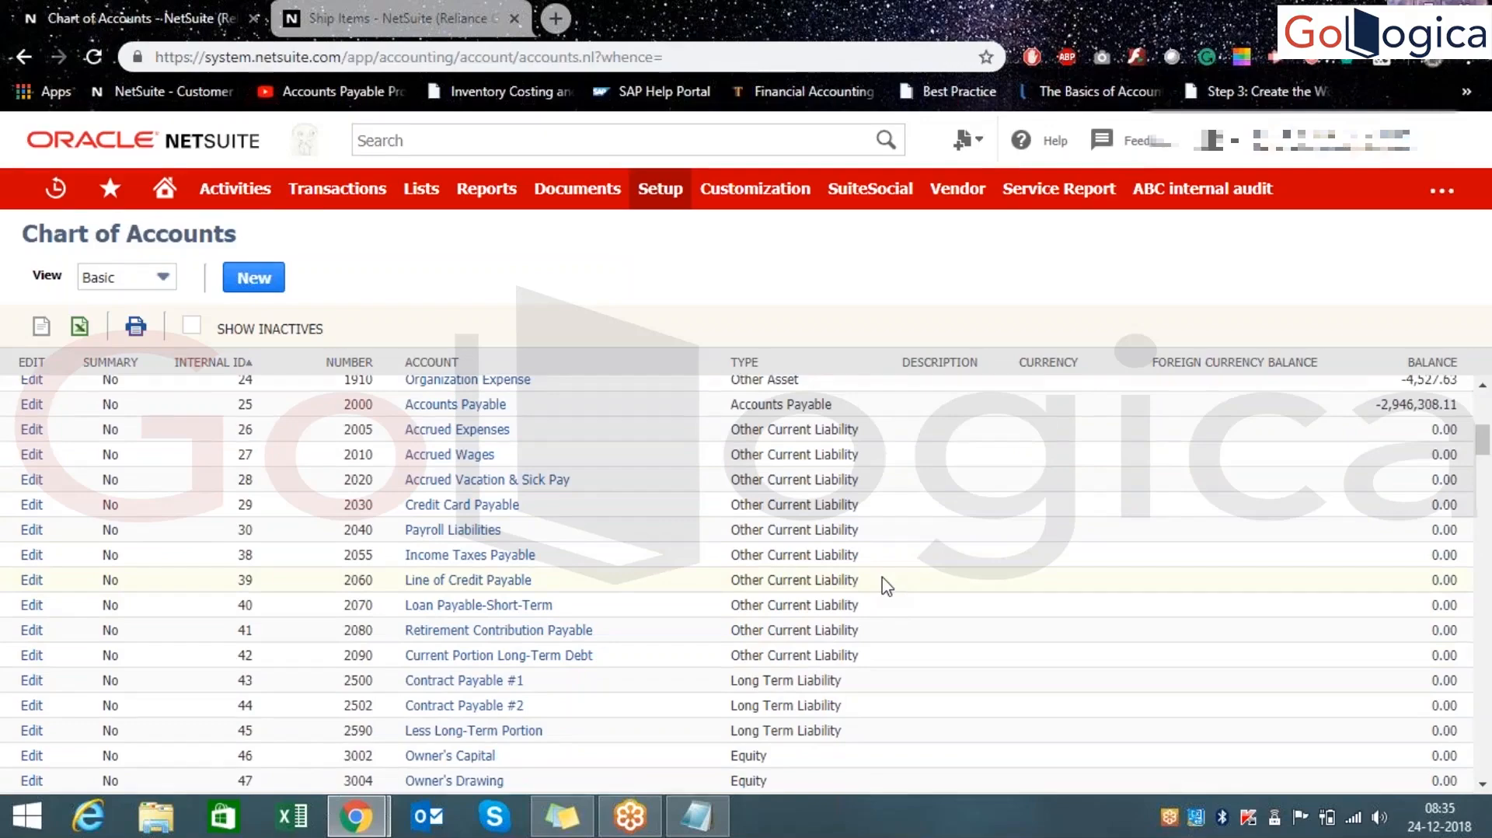
scroll(886, 587, "down", 10)
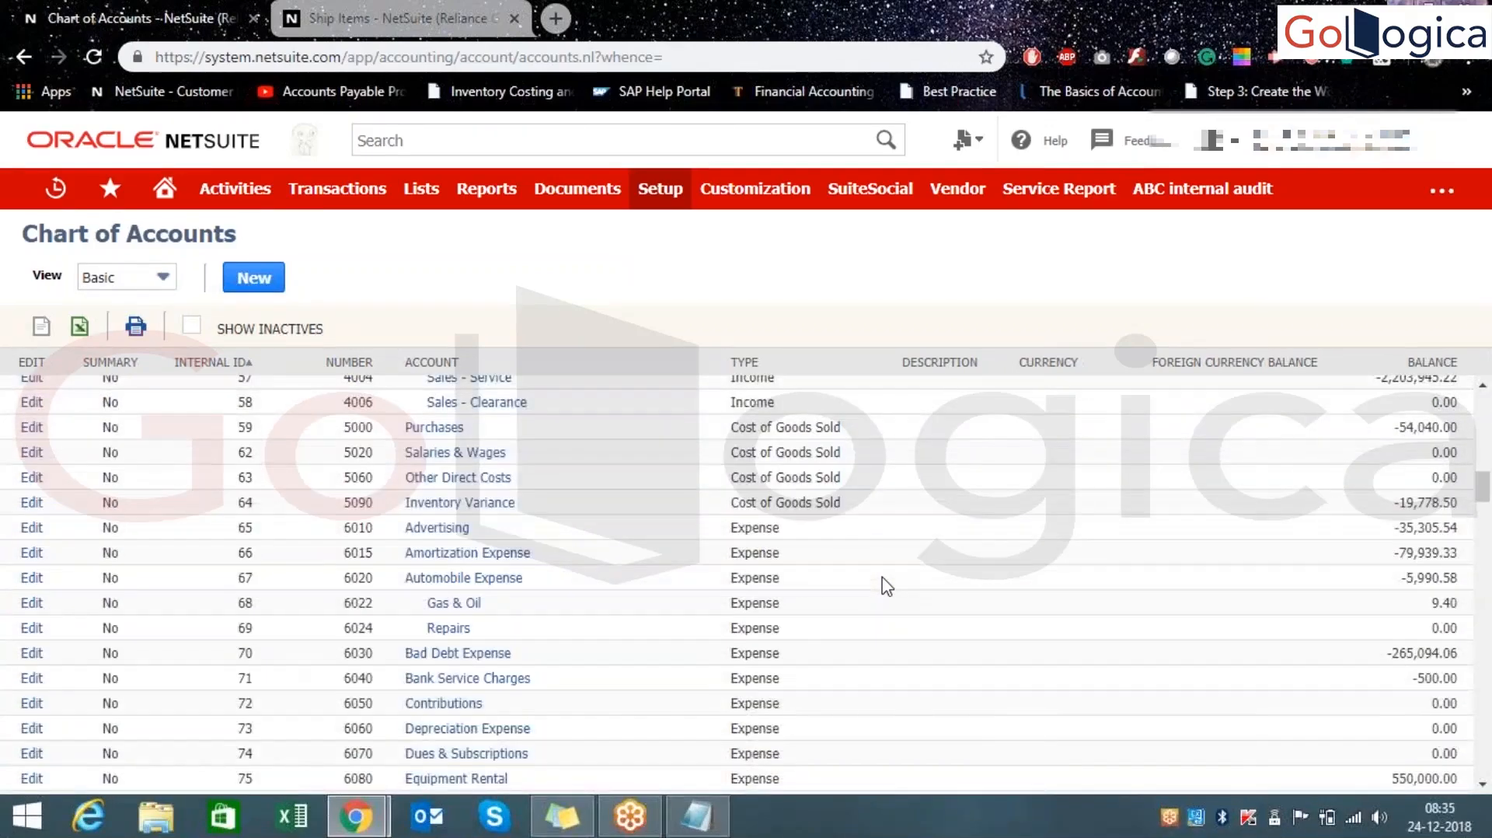
scroll(887, 587, "up", 11)
scroll(887, 587, "up", 4)
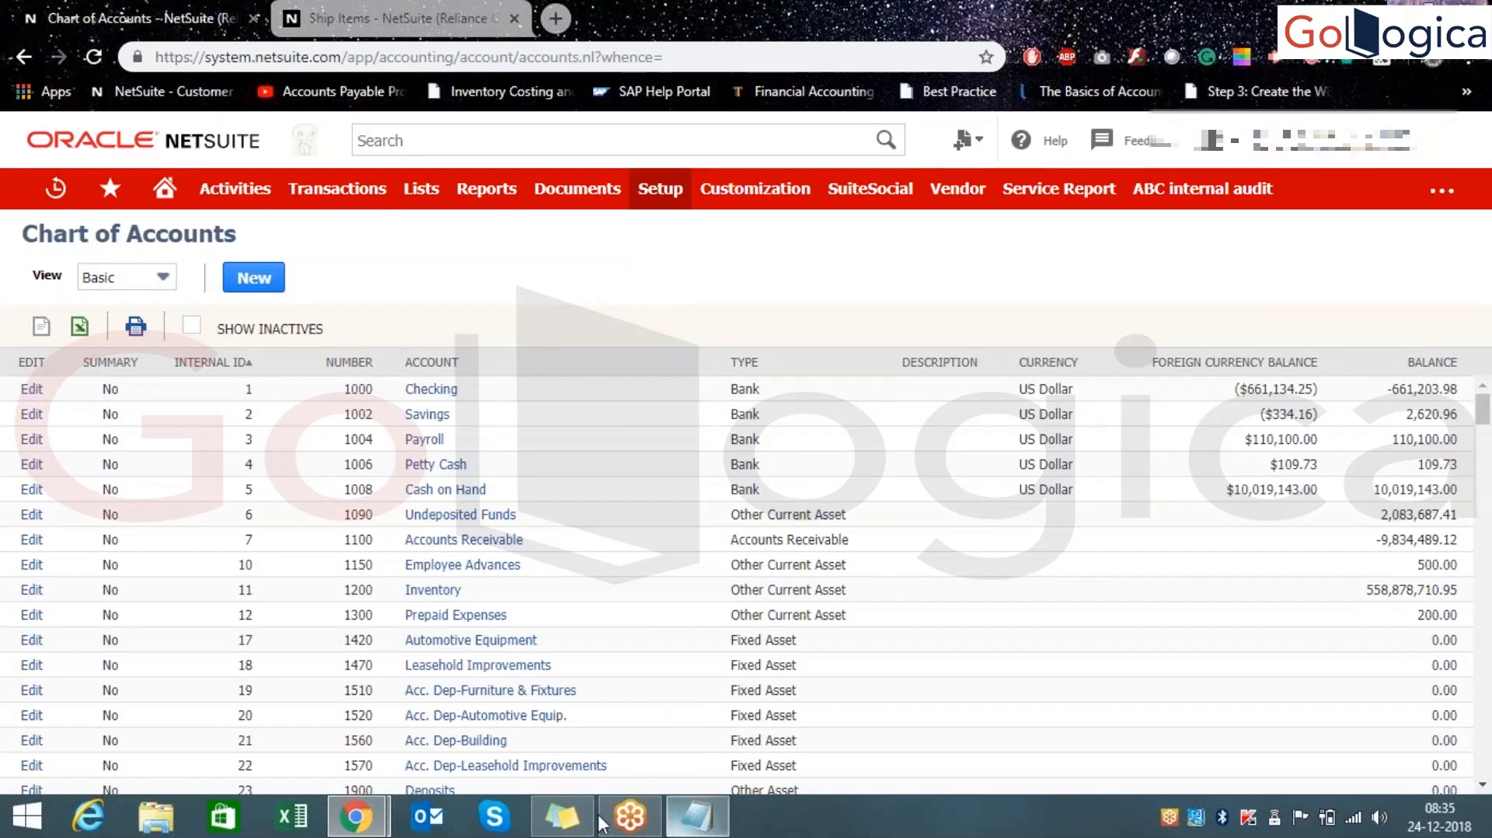
- Bring up the sticky note on account number ranges, examine it, and move it aside to view it alongside the Notepad notes
left_click(563, 816)
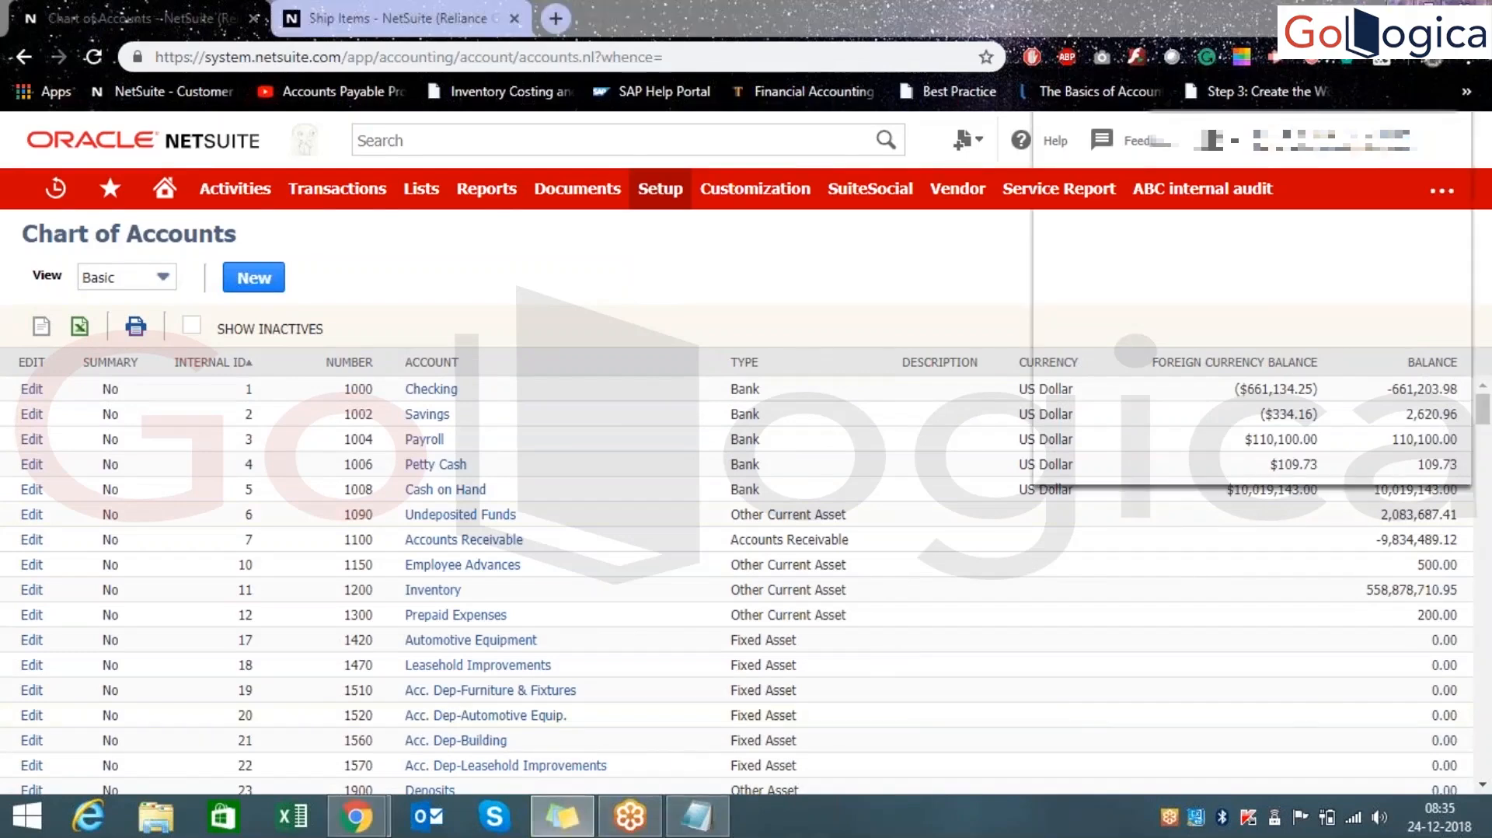
left_click_drag(1088, 60, 720, 55)
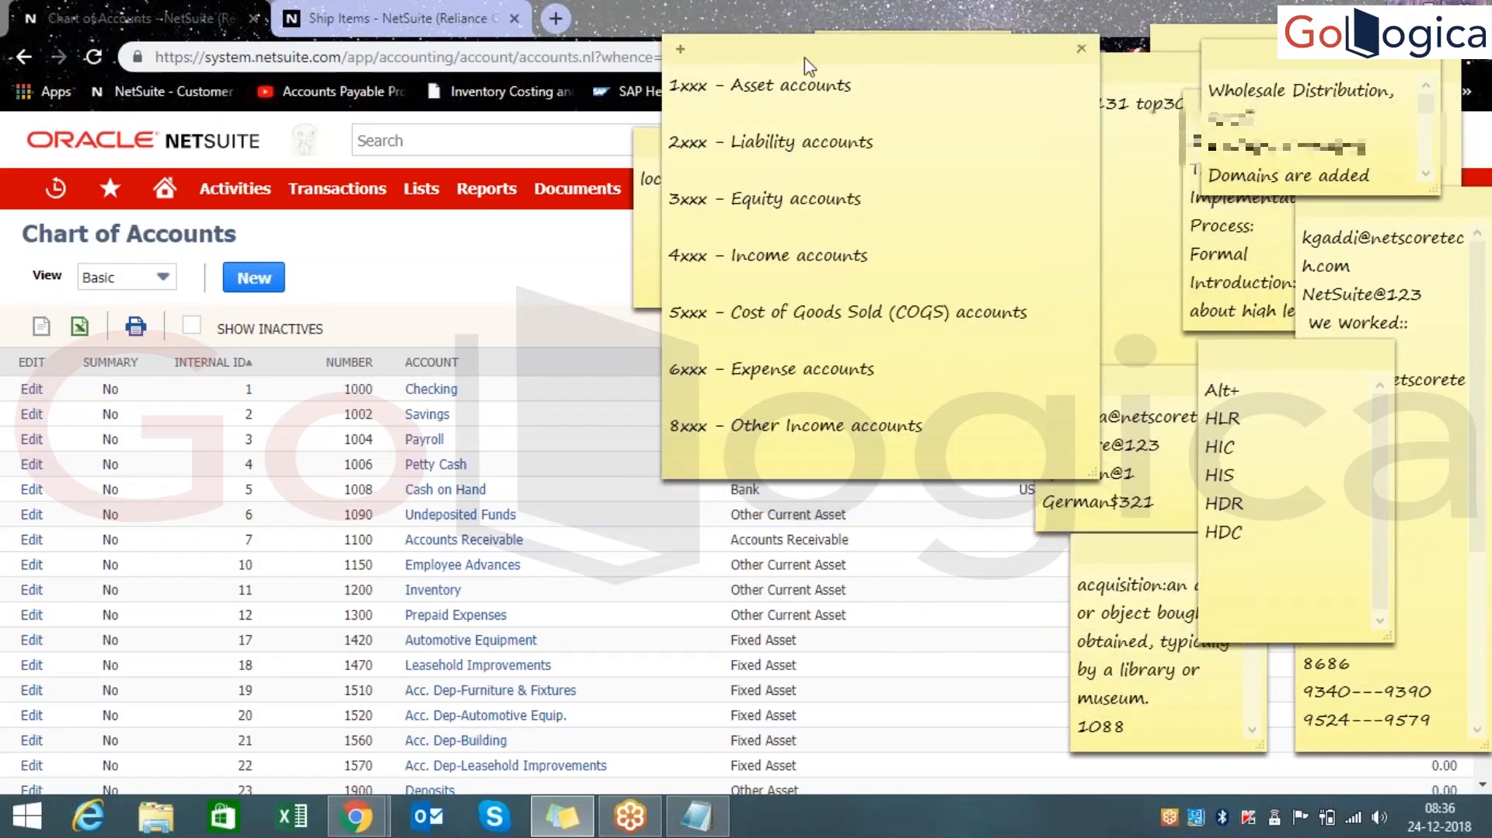
left_click_drag(816, 62, 1289, 124)
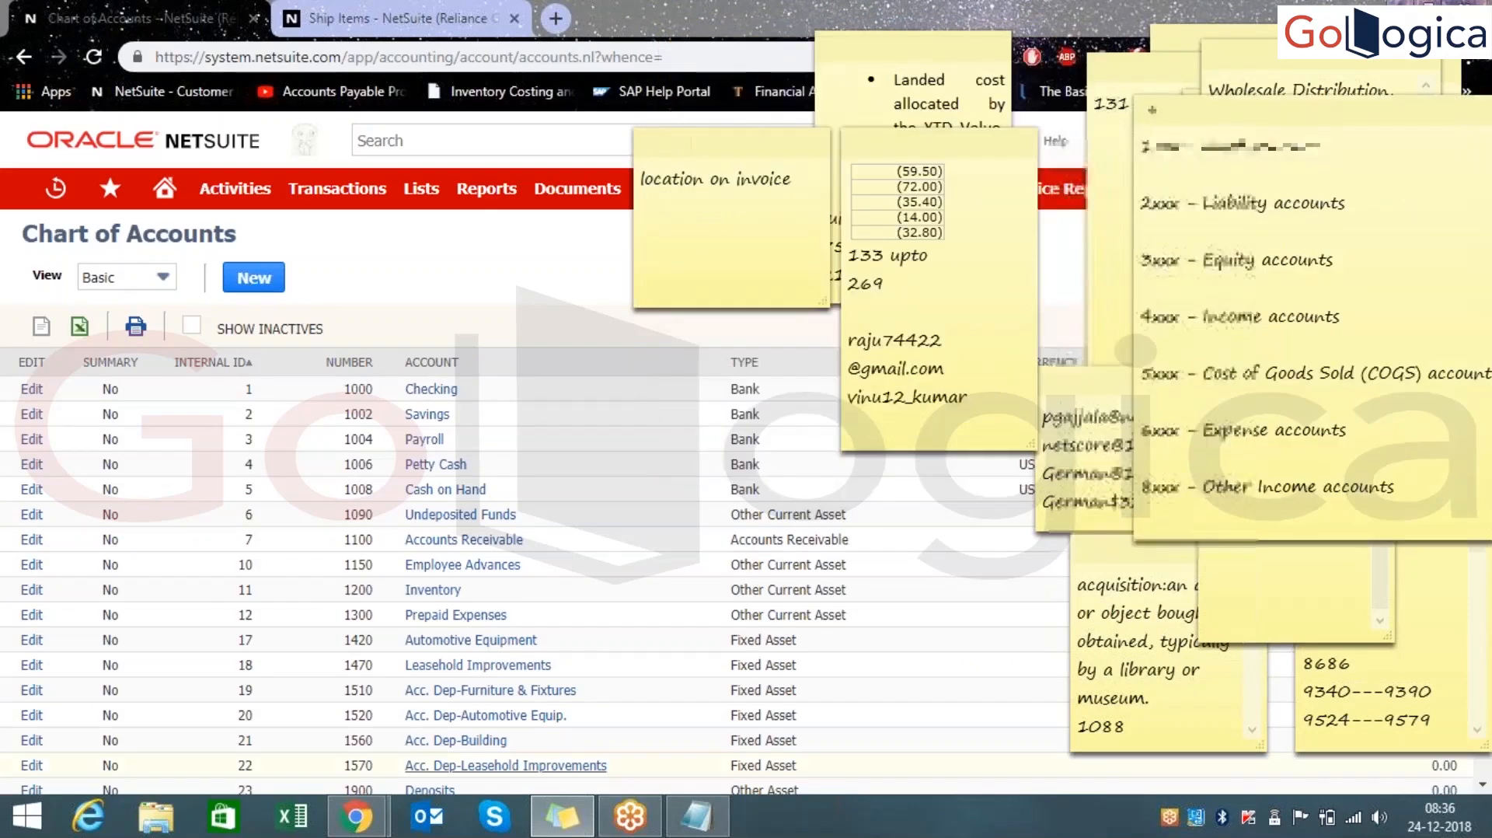
left_click(697, 816)
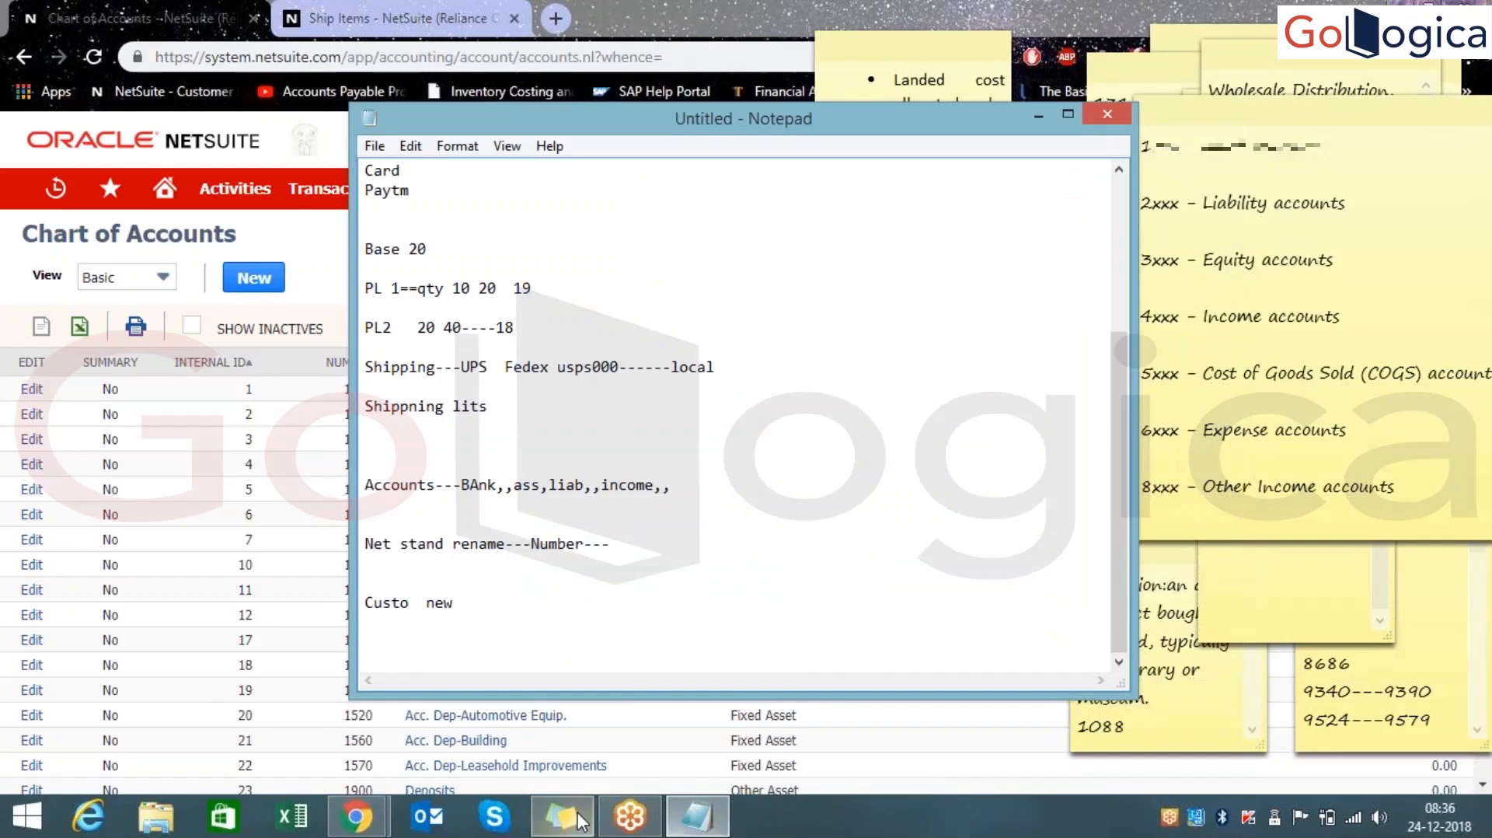
left_click(579, 821)
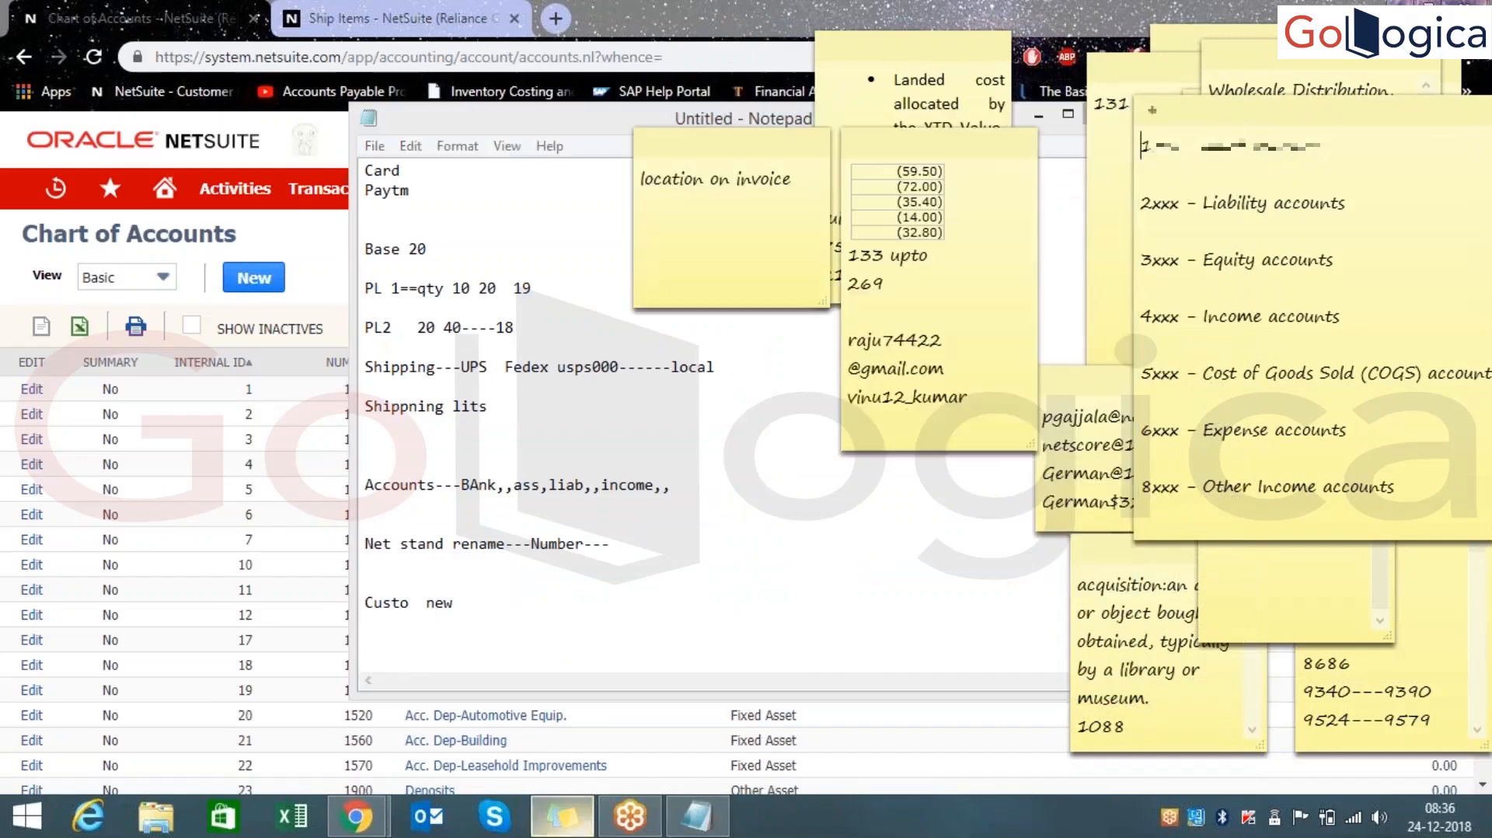
mouse_move(549, 834)
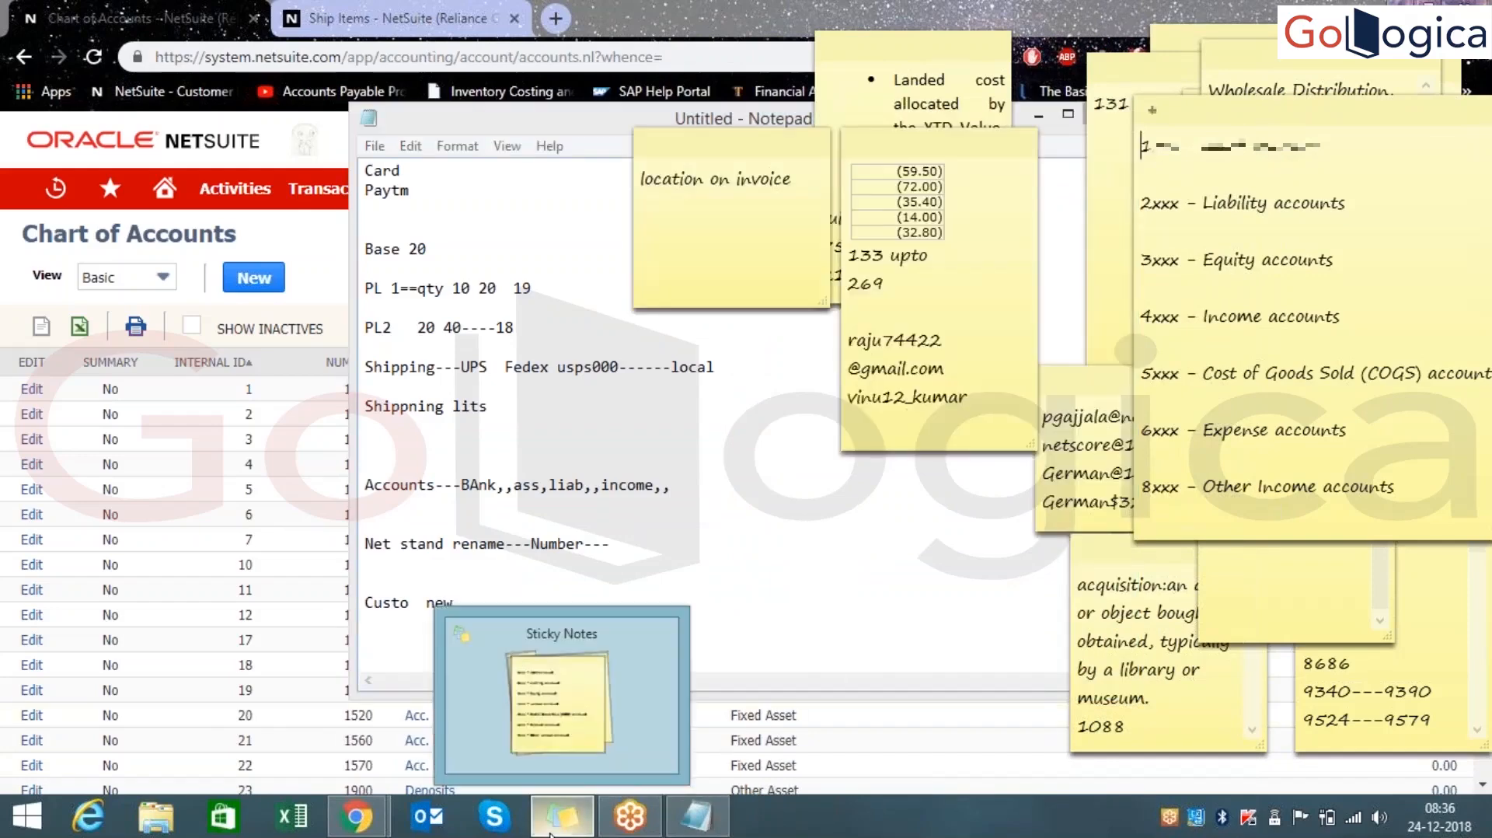
- Put away the sticky notes and Notepad, and start a new account numbered 6001 from the Chart of Accounts
left_click(549, 835)
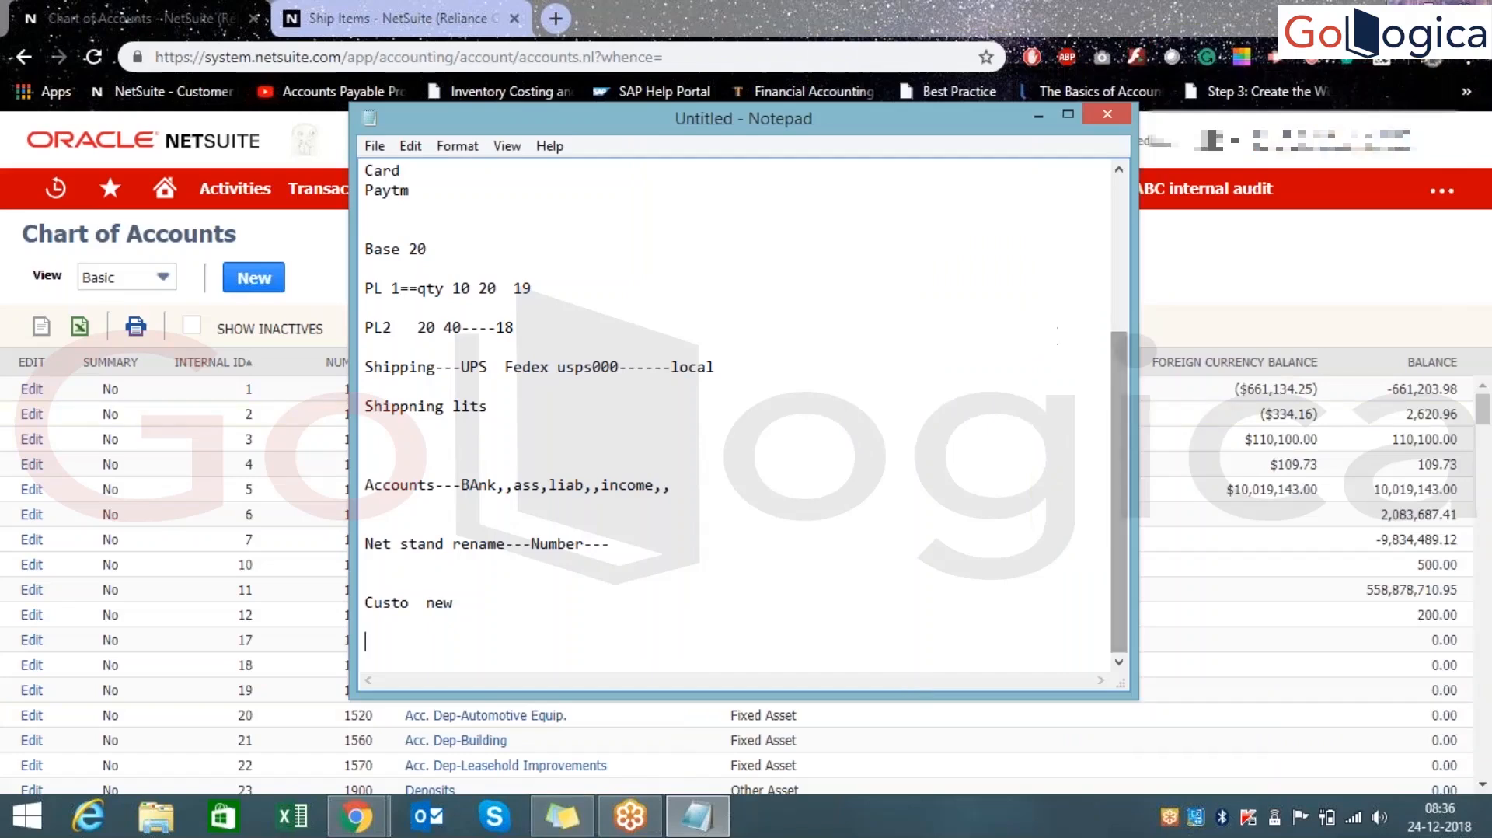
left_click(696, 820)
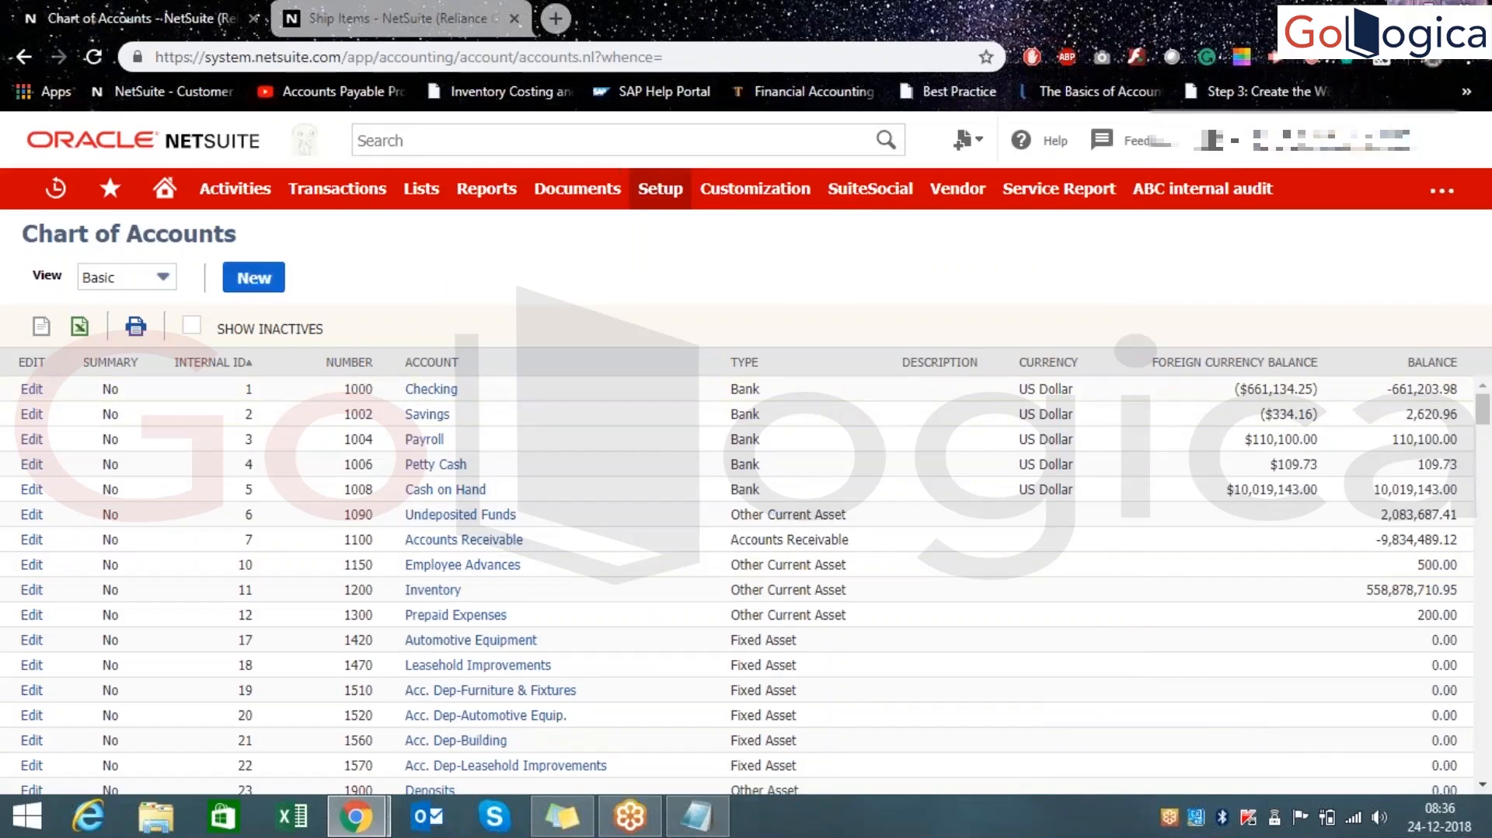
left_click(254, 277)
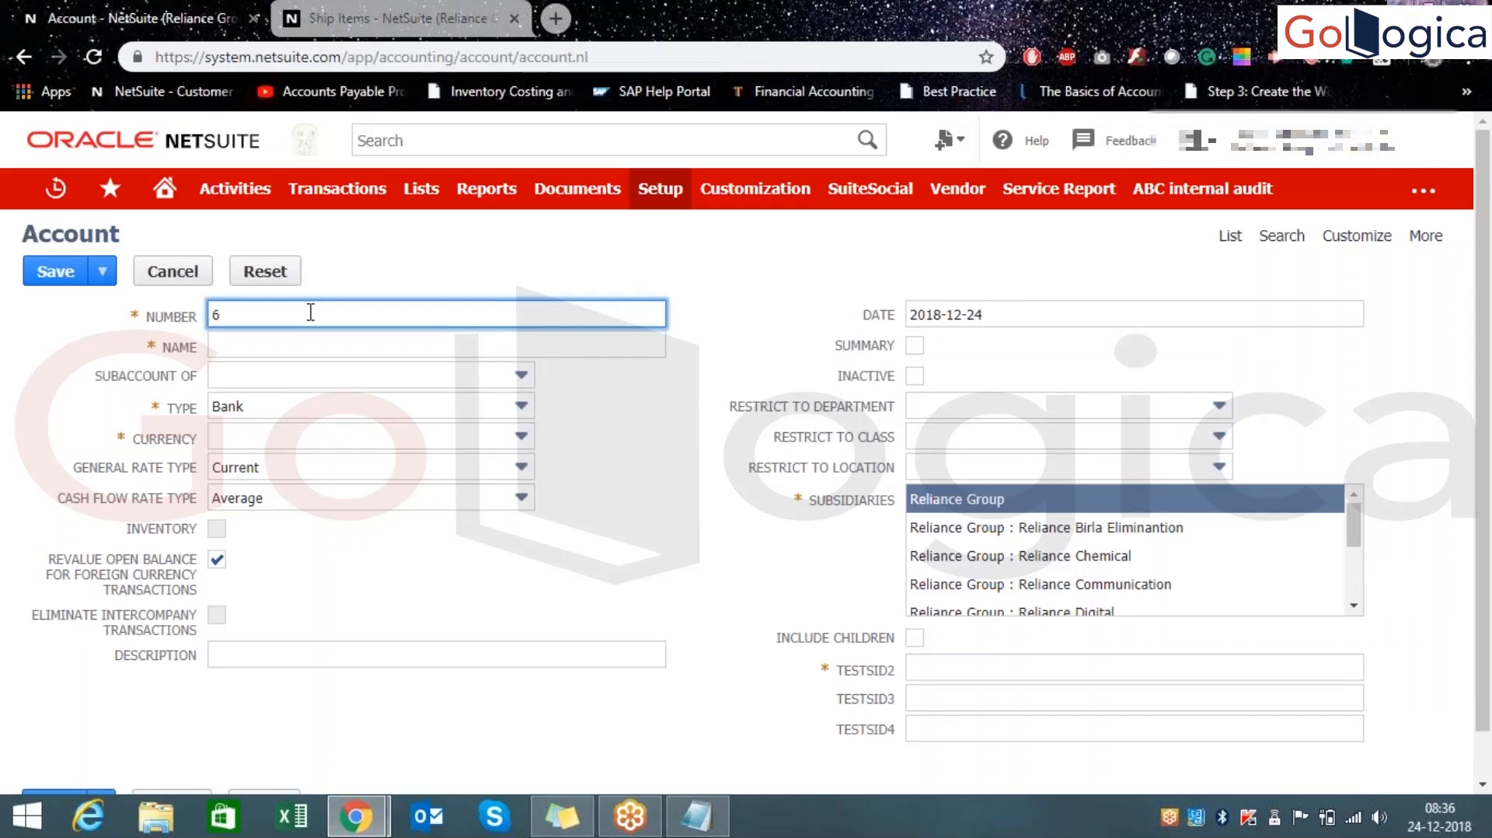
type("01")
- Open the Chart of Accounts list in a separate browser tab and check the existing account numbers around the 6000 expense range
middle_click(1229, 235)
double_click(253, 317)
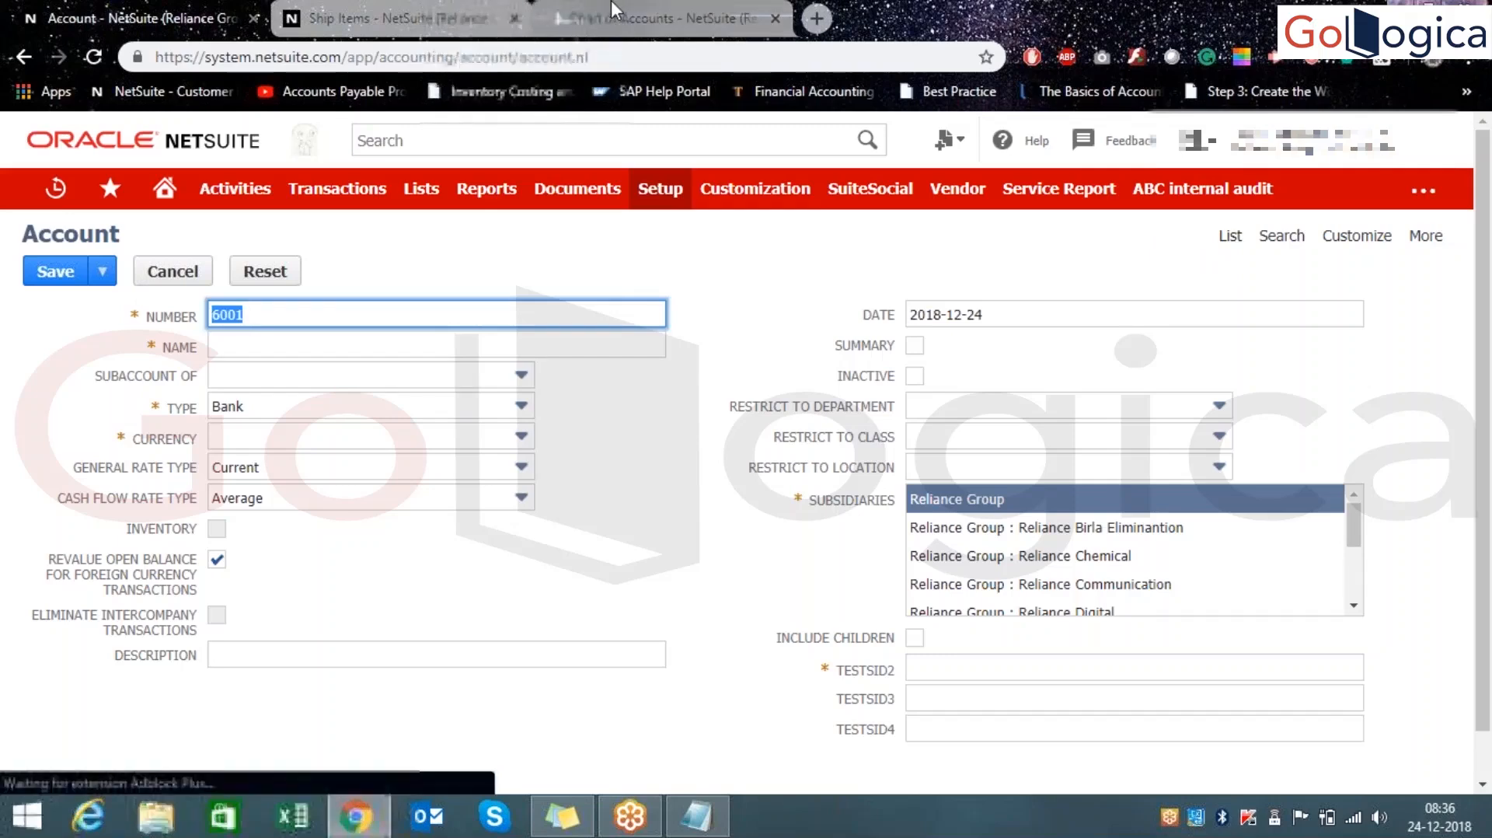
left_click(610, 1)
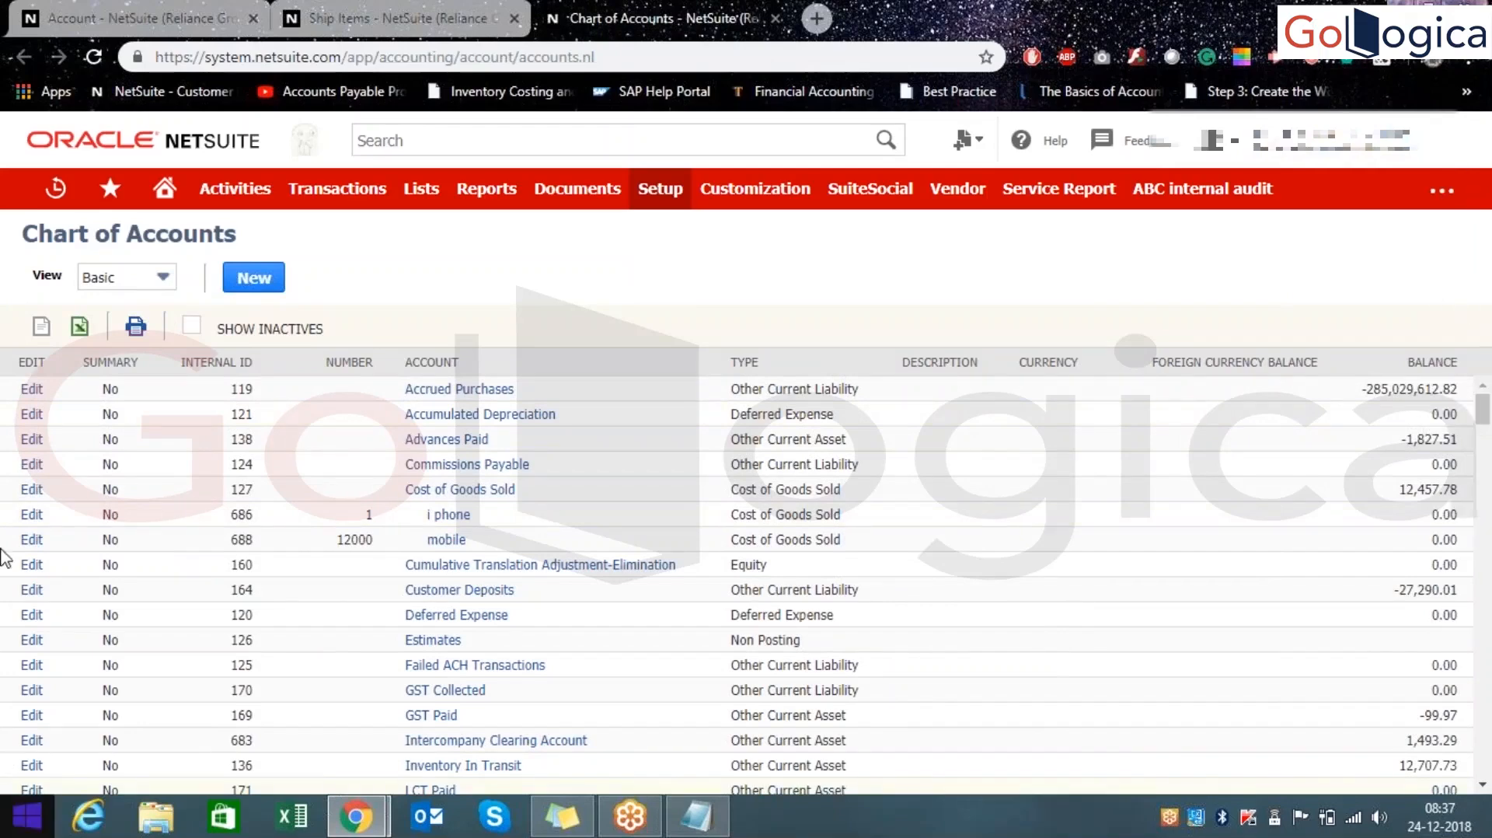
scroll(287, 464, "down", 12)
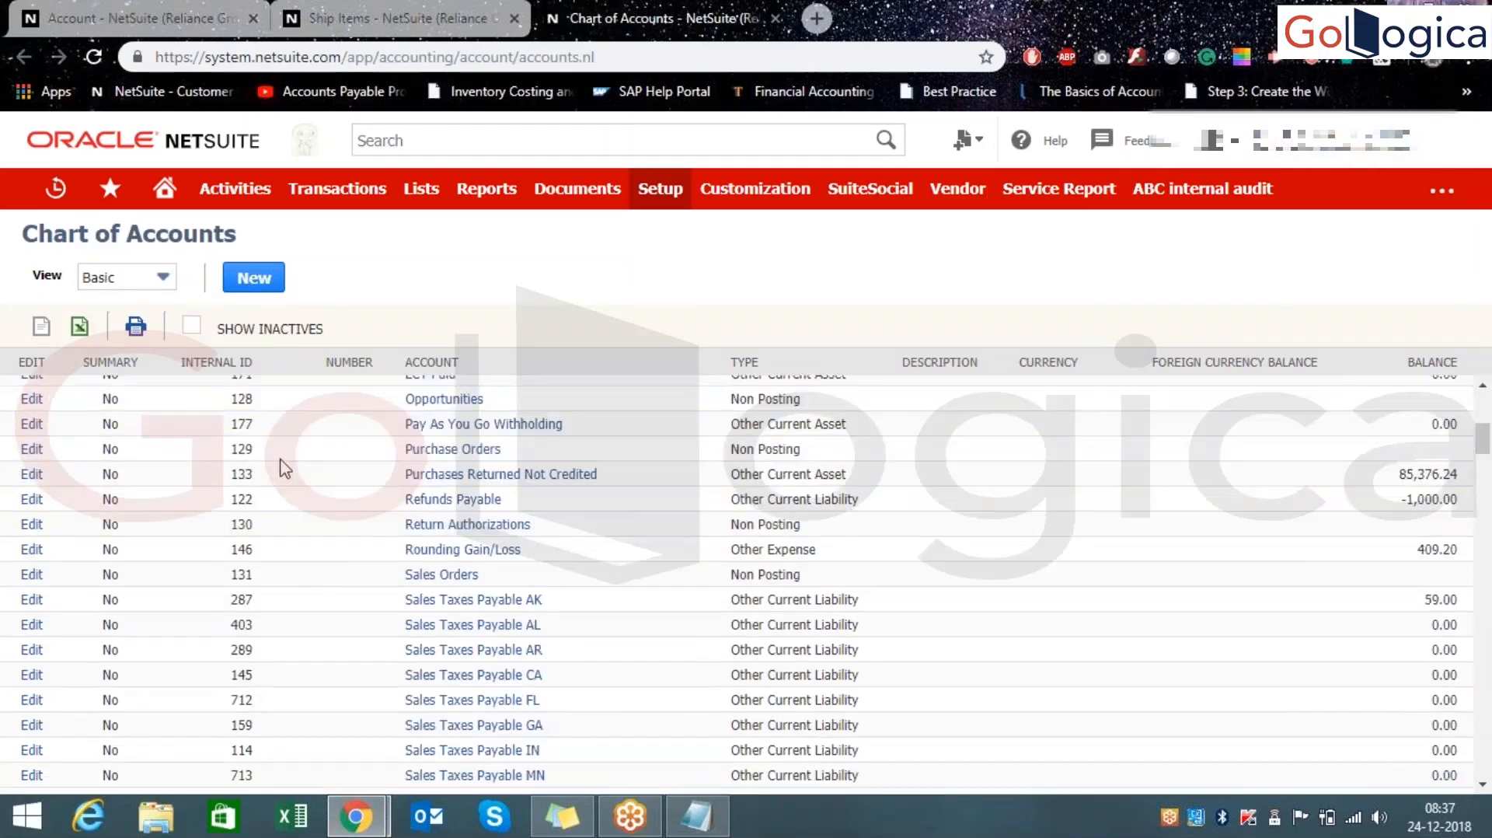
left_click_drag(1482, 454, 1483, 760)
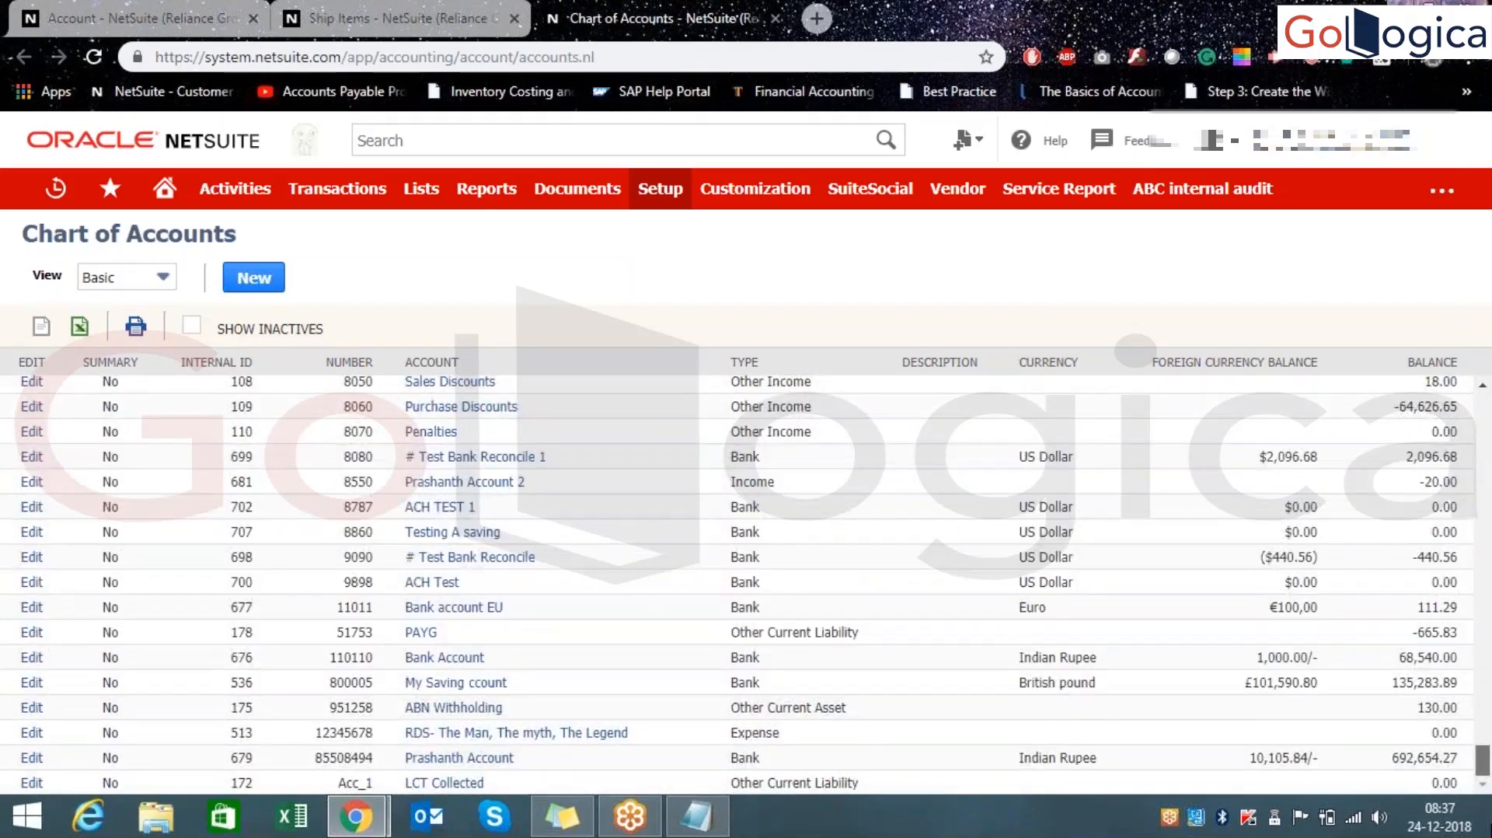
left_click_drag(1488, 745, 1488, 687)
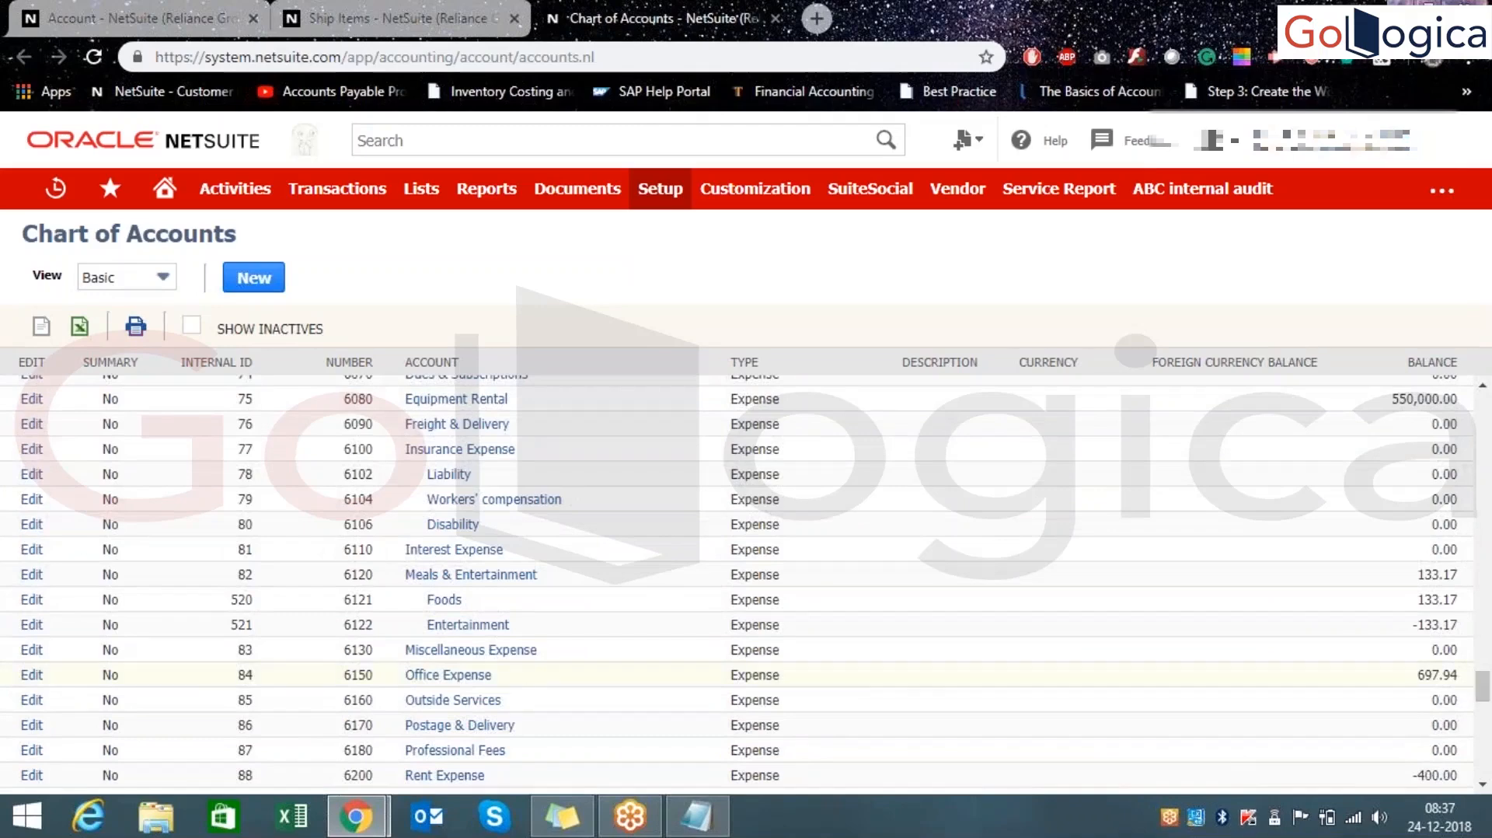
scroll(443, 687, "down", 5)
scroll(443, 688, "up", 9)
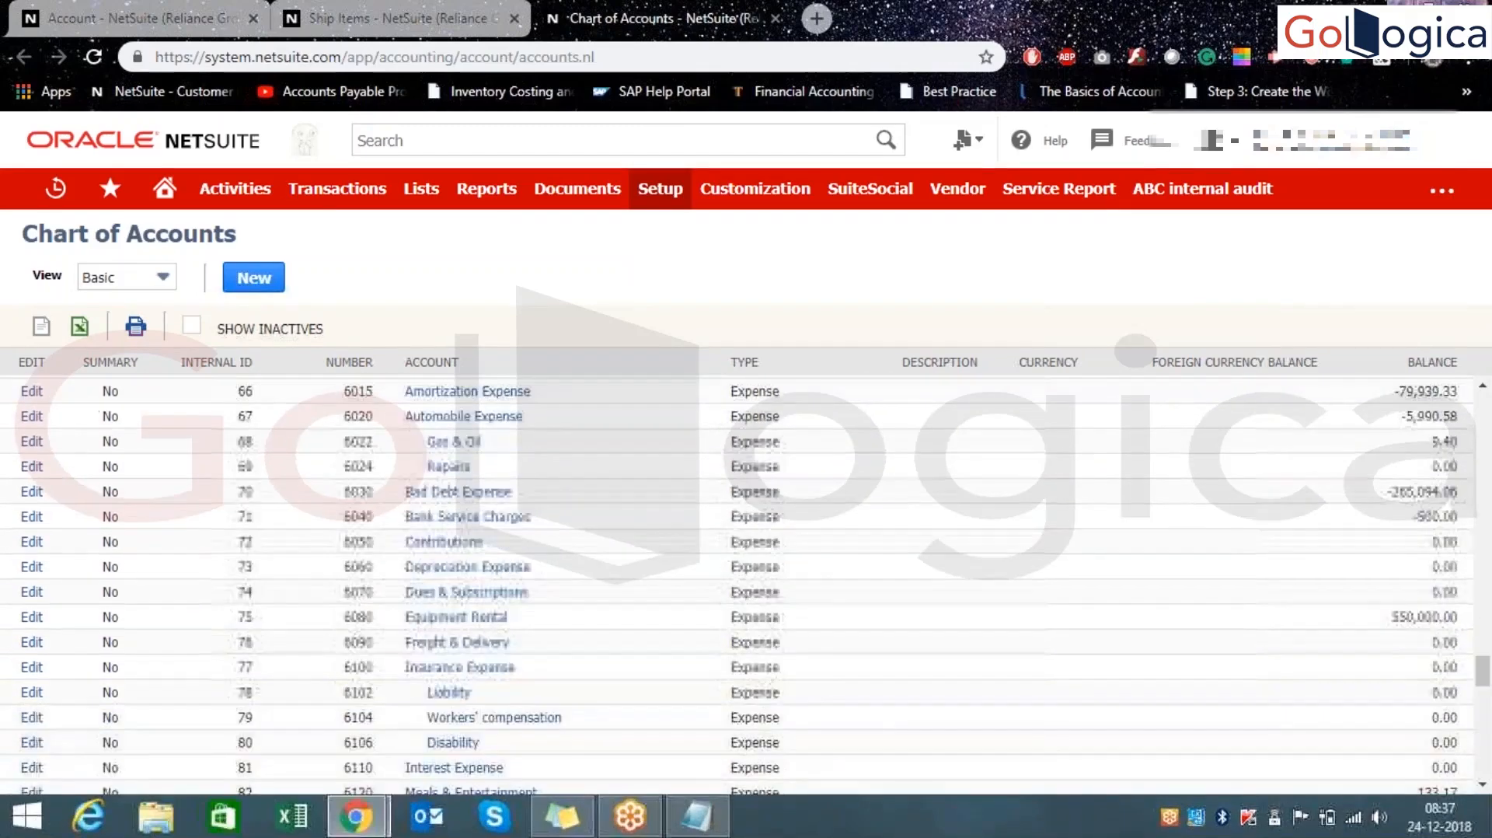
scroll(739, 583, "up", 4)
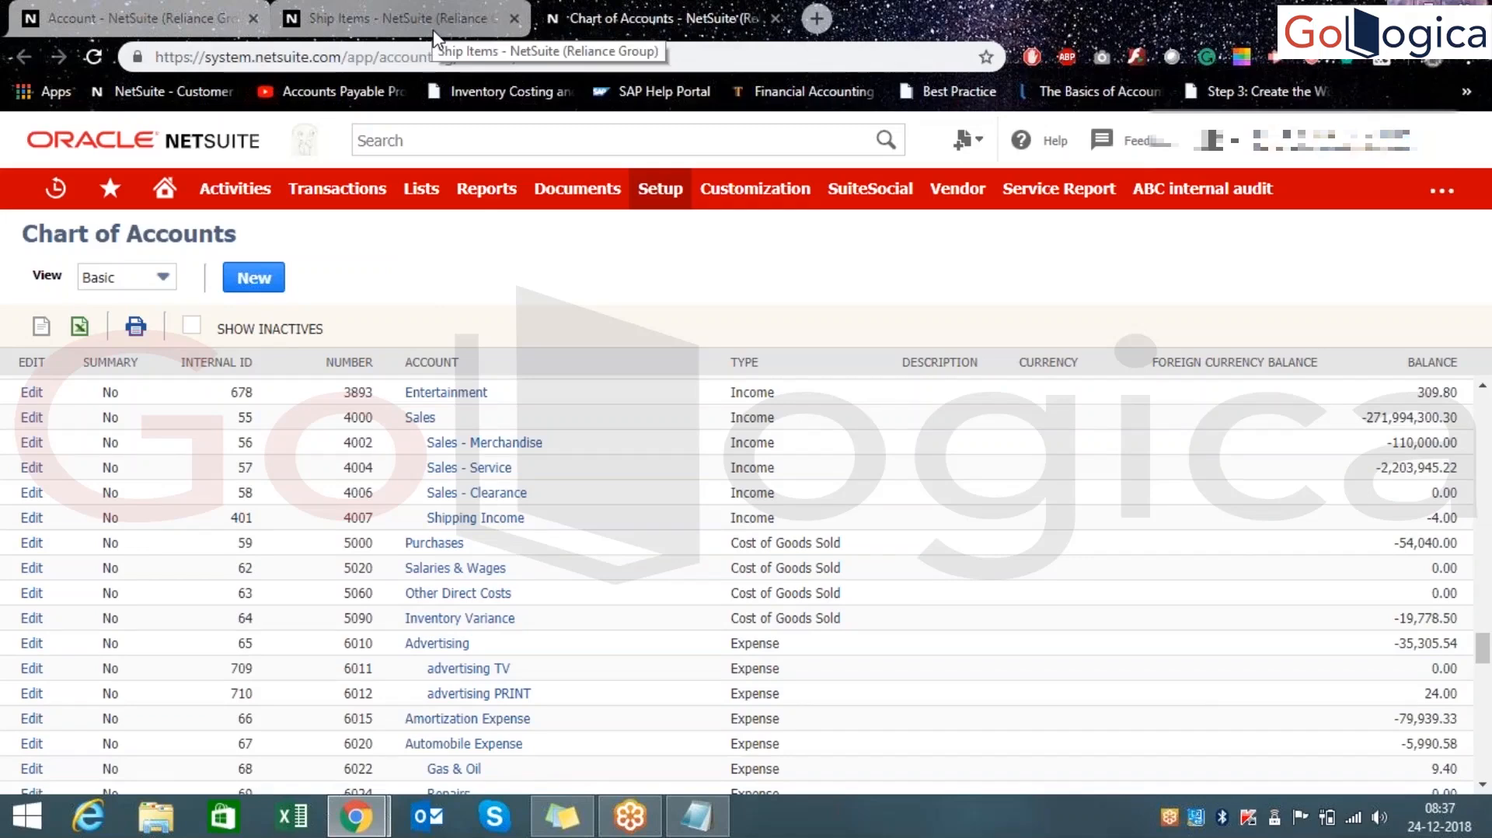
left_click(418, 11)
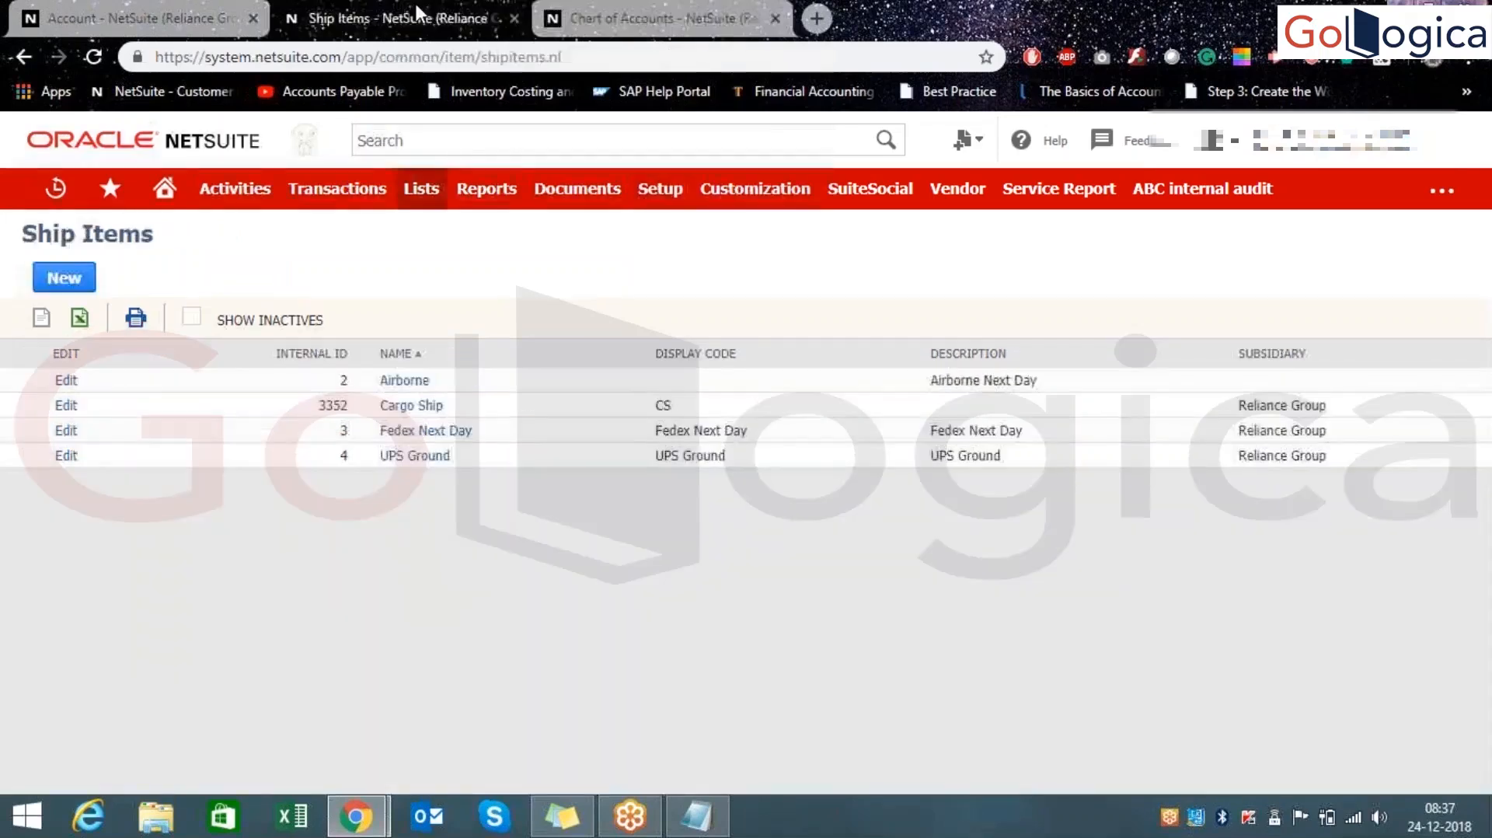
left_click(600, 3)
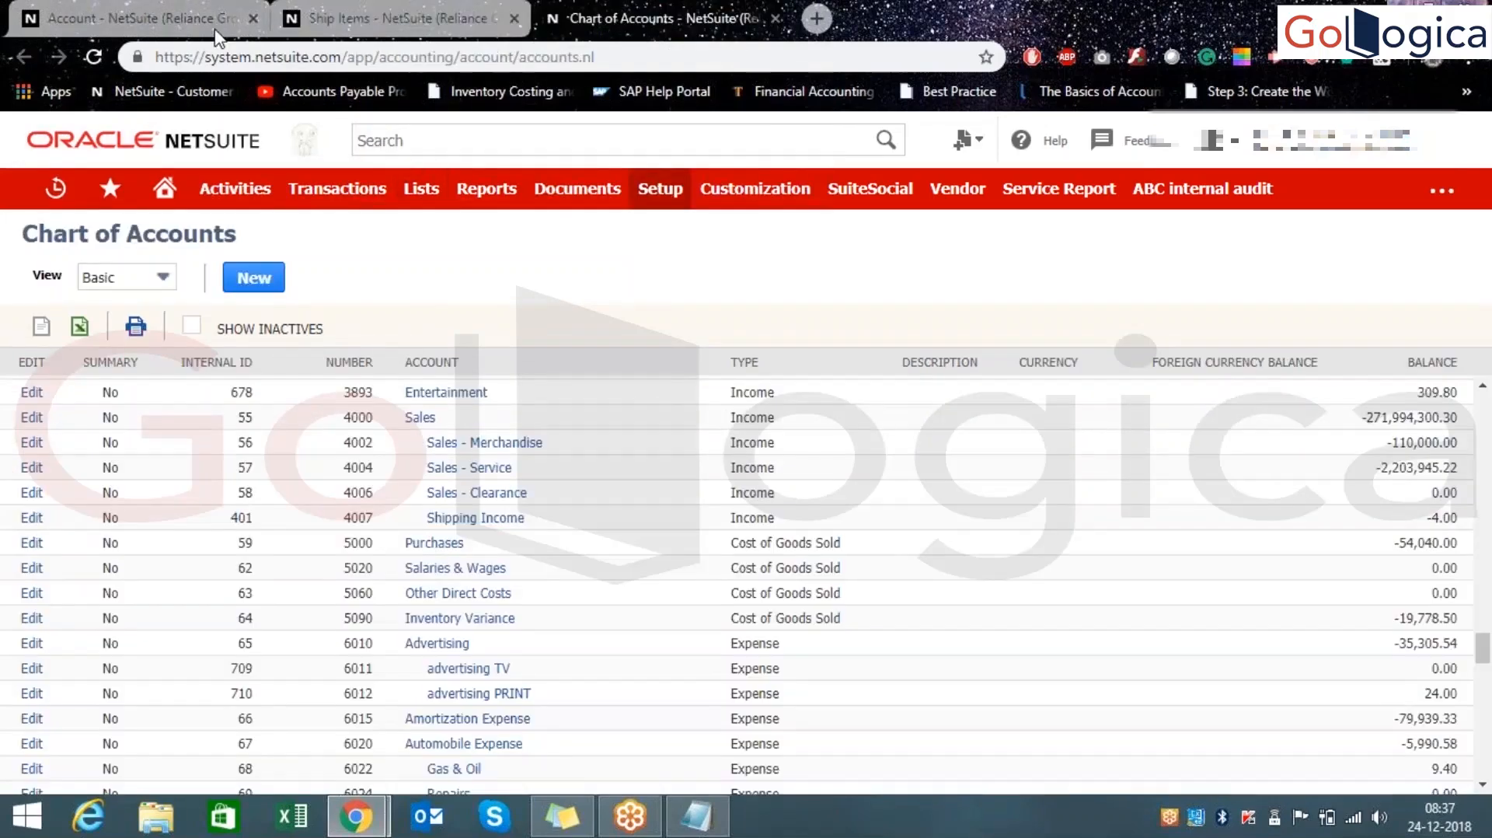
left_click(247, 280)
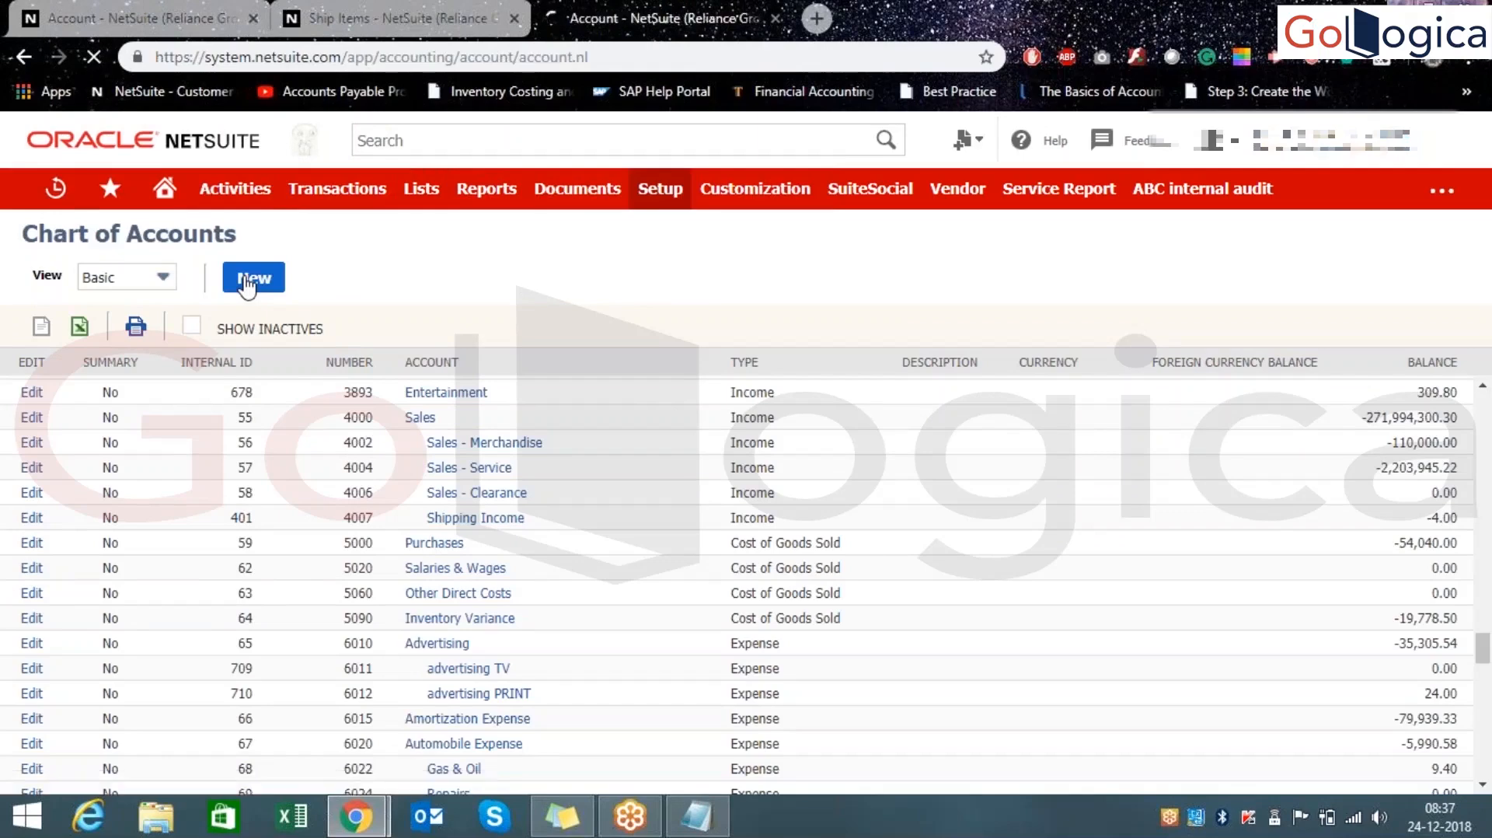
- Name account 6001 "Special Expense" in the account form
left_click(291, 348)
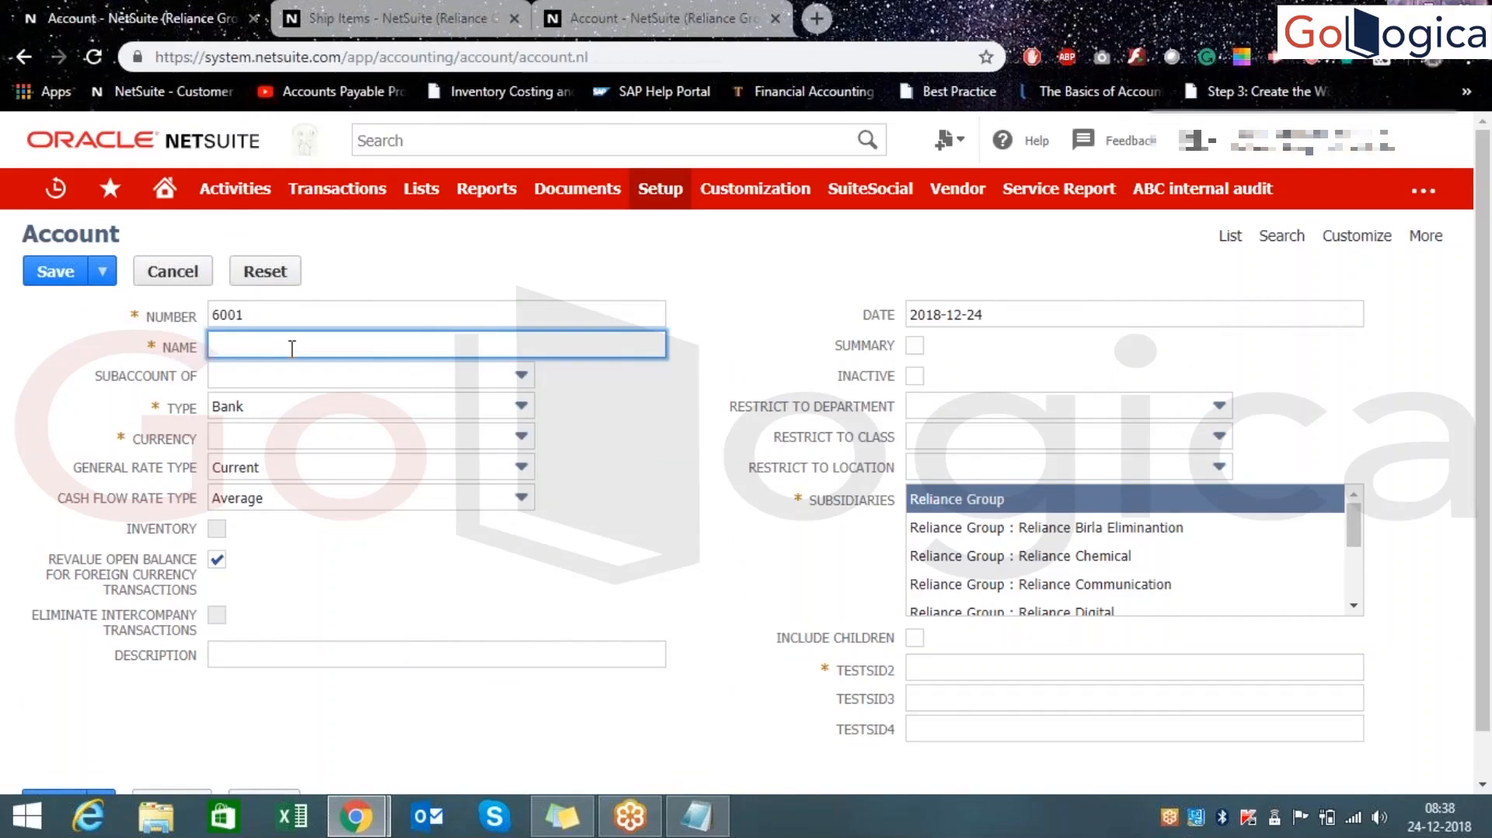
type("xpen")
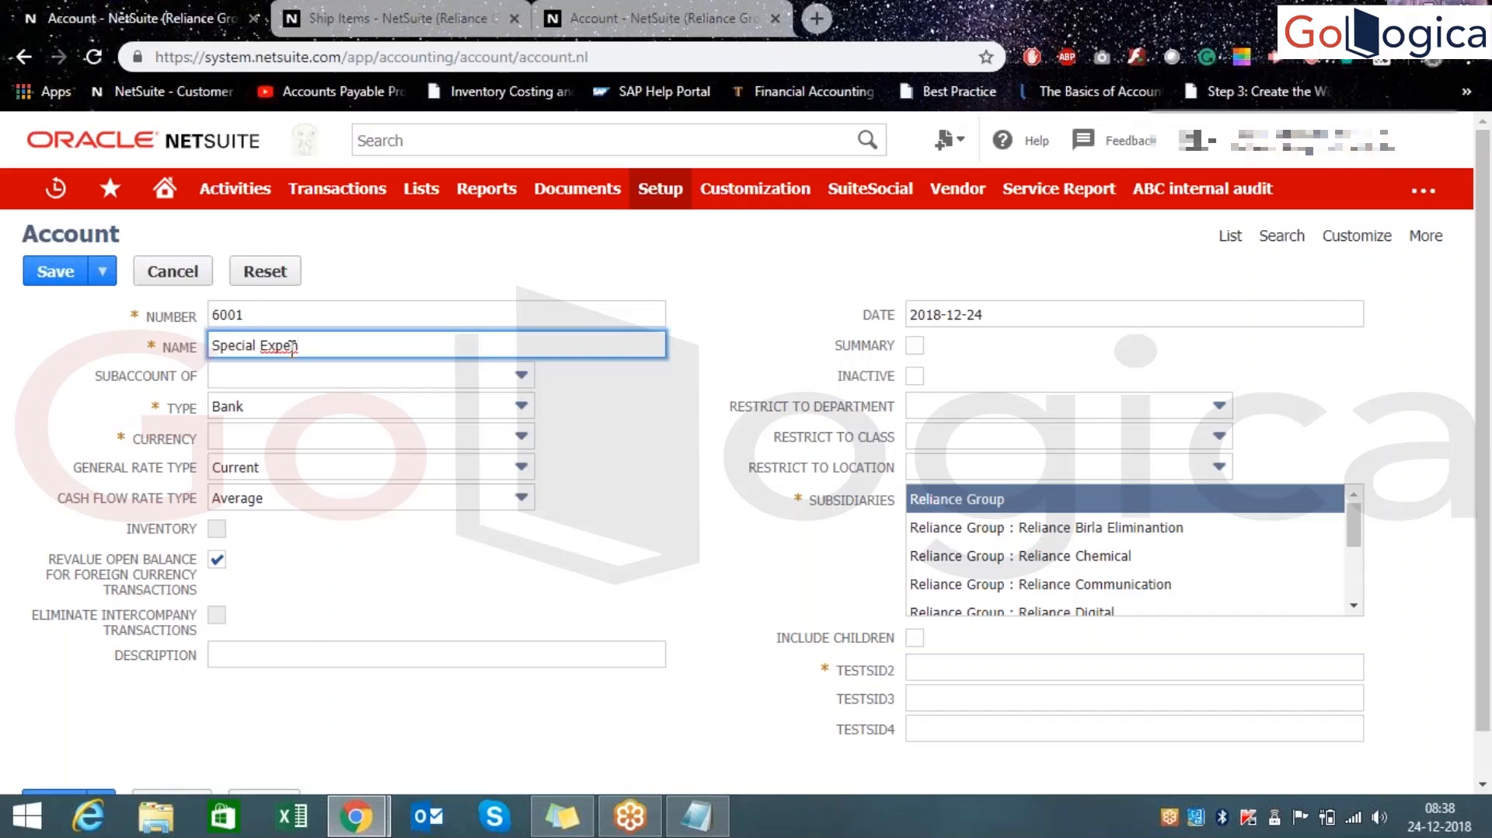
type("se")
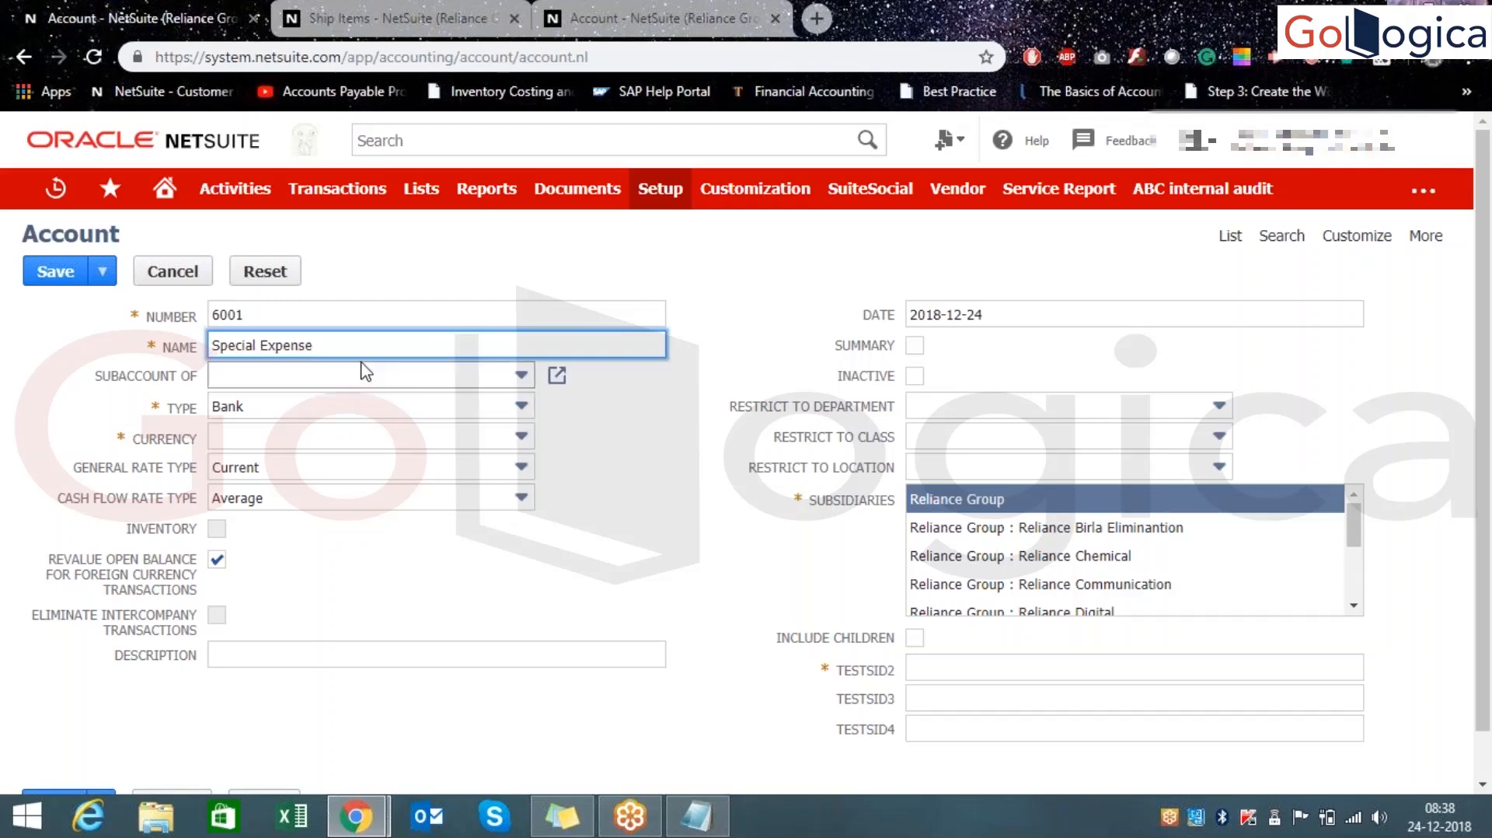
- Browse the parent accounts offered for Subaccount Of without choosing one
left_click(365, 370)
left_click(41, 402)
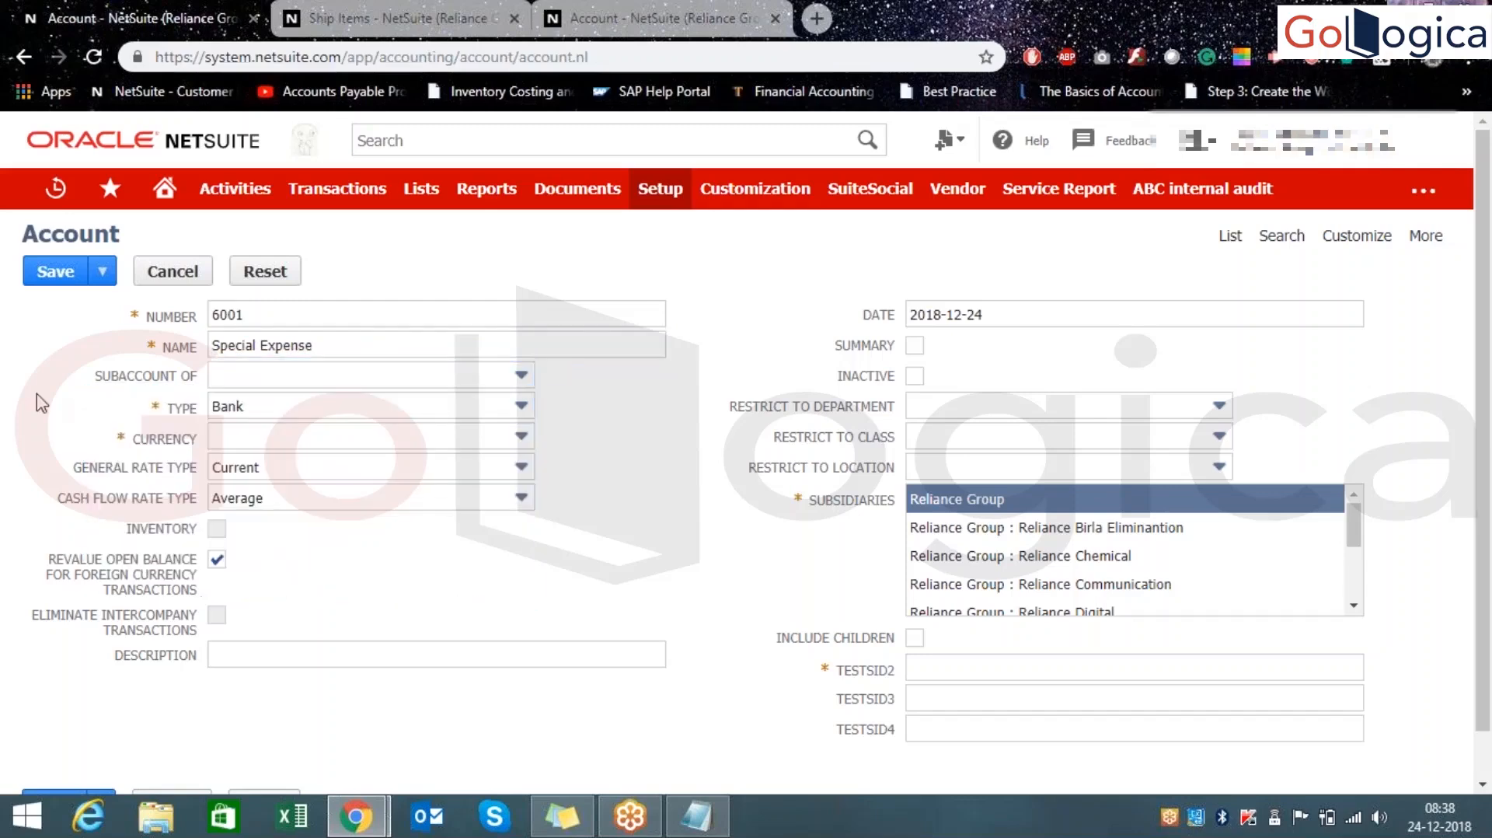
left_click(304, 381)
mouse_move(523, 424)
left_mouse_down()
mouse_move(524, 669)
mouse_move(512, 436)
mouse_move(510, 532)
mouse_move(523, 442)
left_mouse_up()
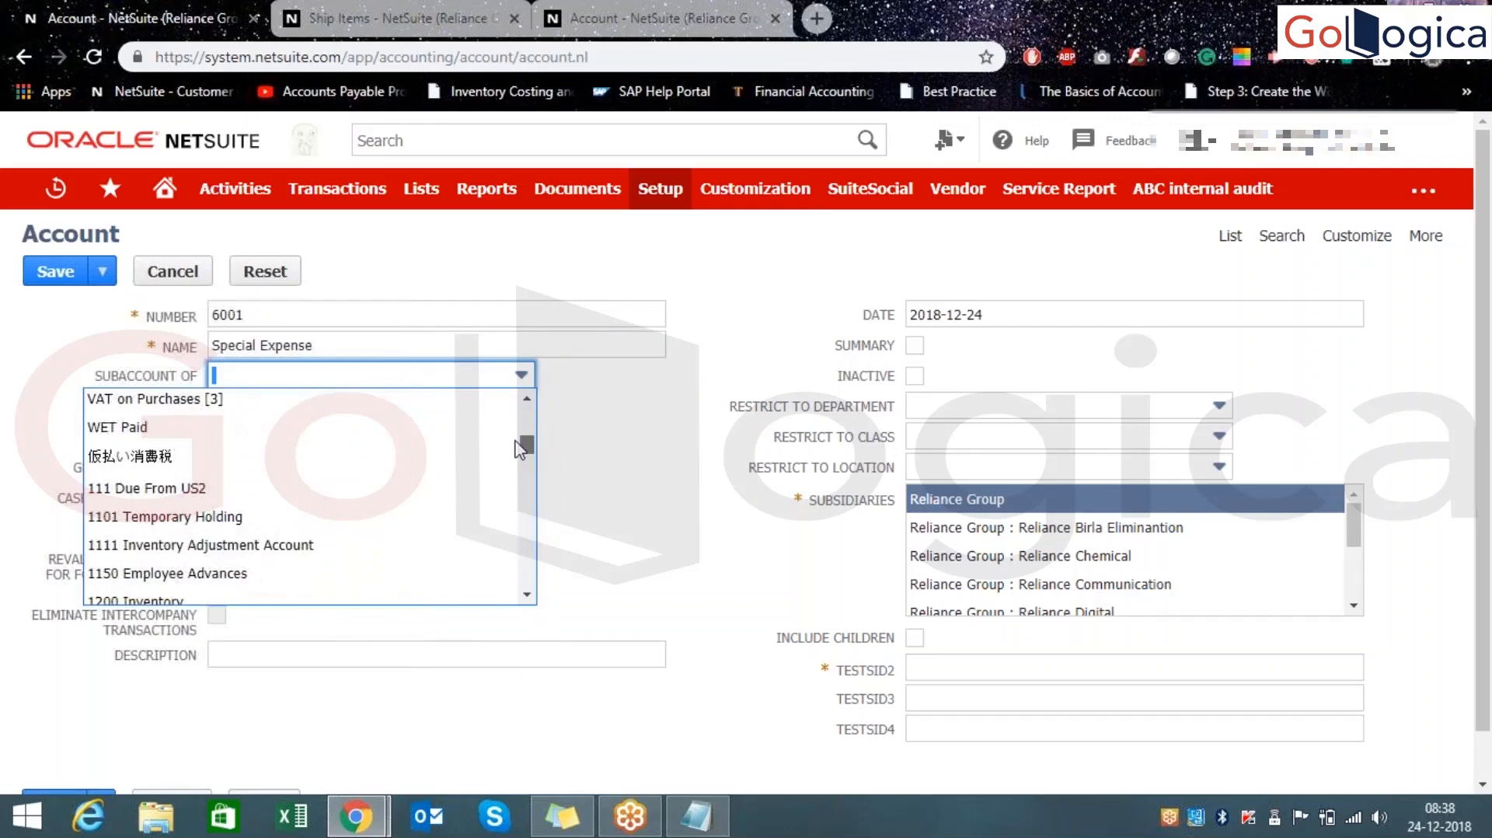
left_click(627, 402)
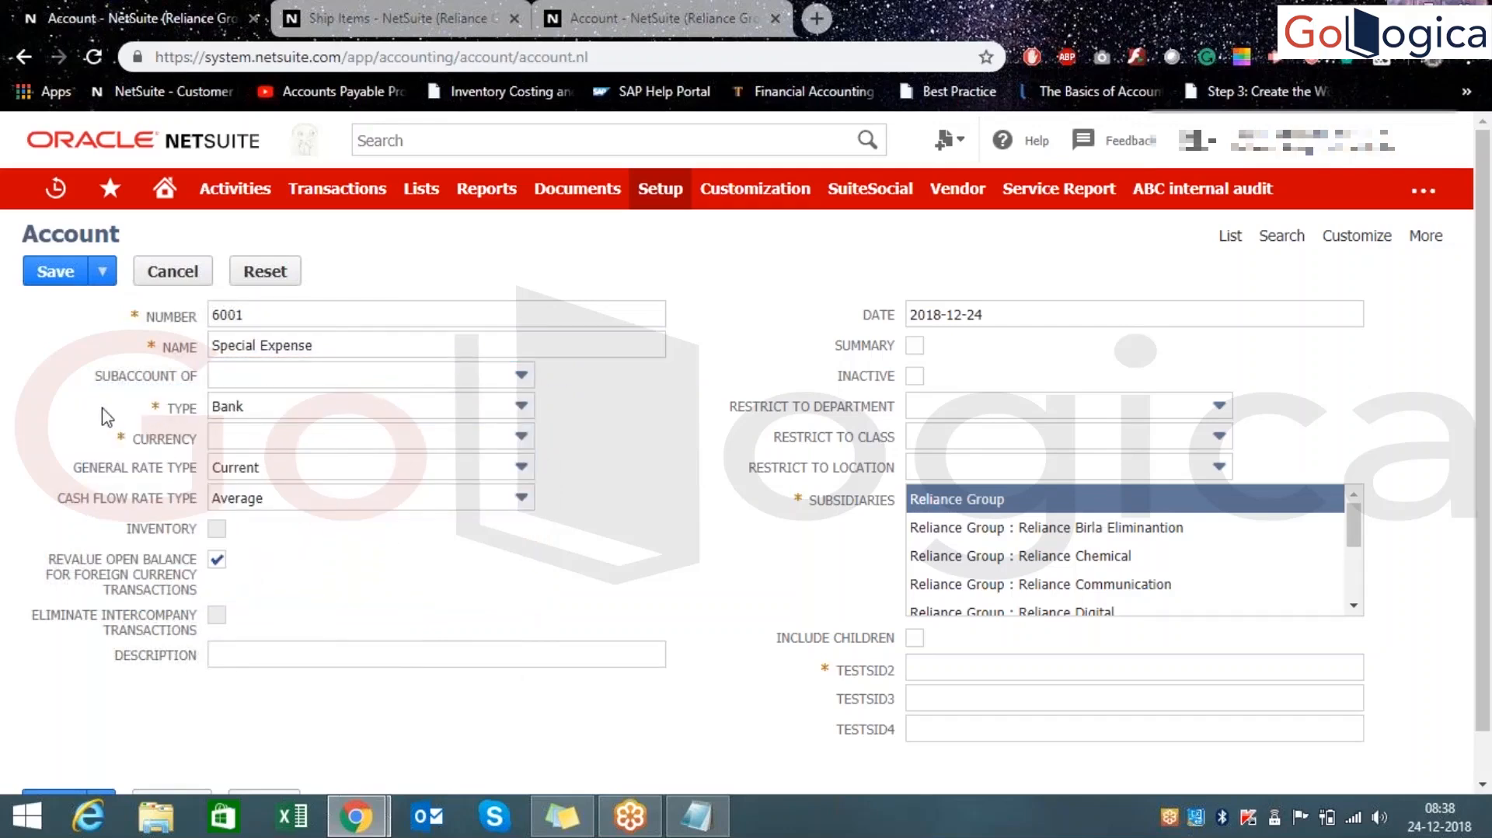
- Set the account type of Special Expense to Expense
left_click(315, 420)
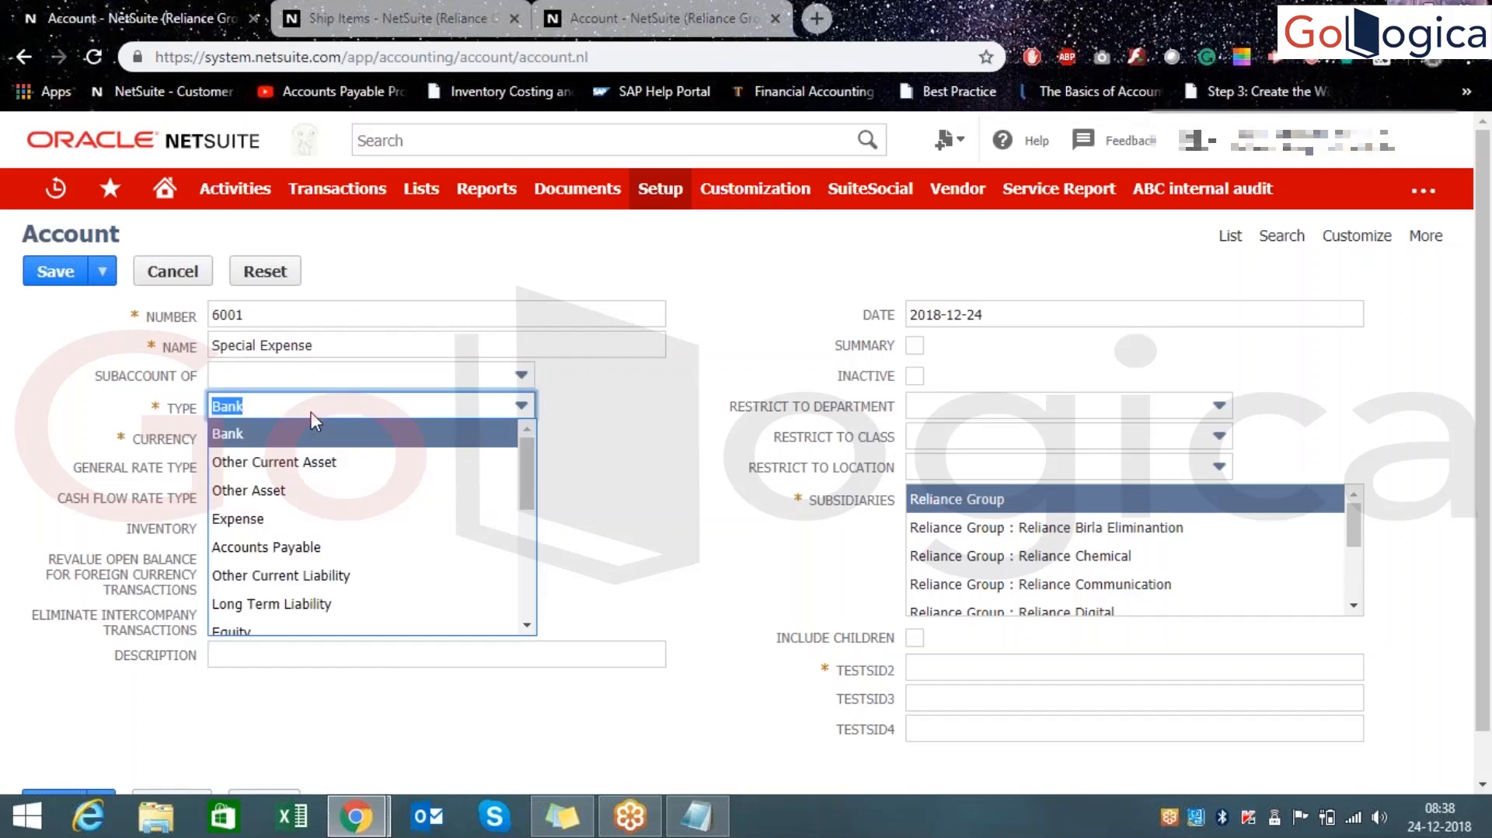
type("Expense")
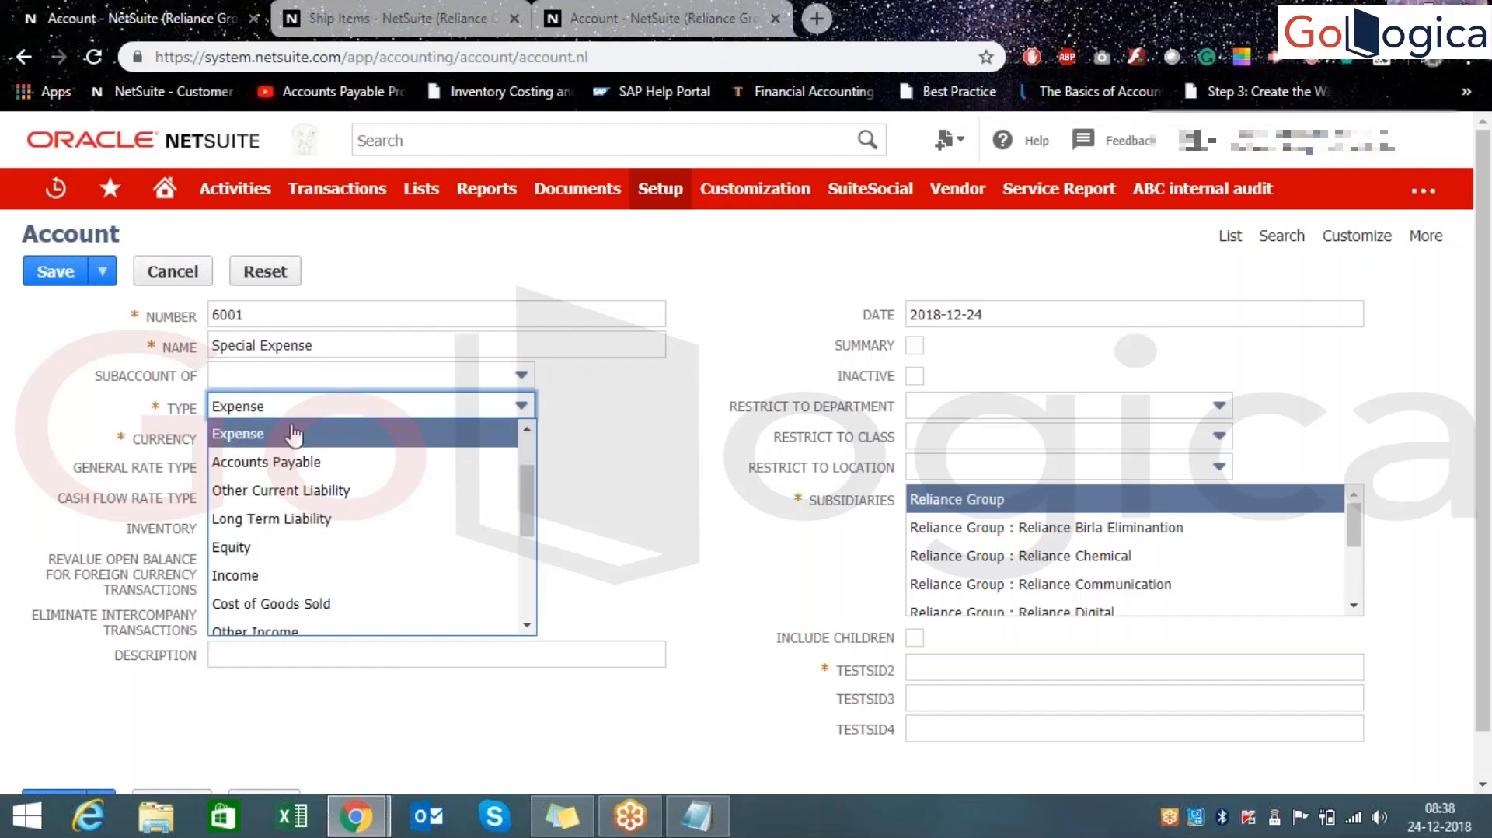
left_click(289, 427)
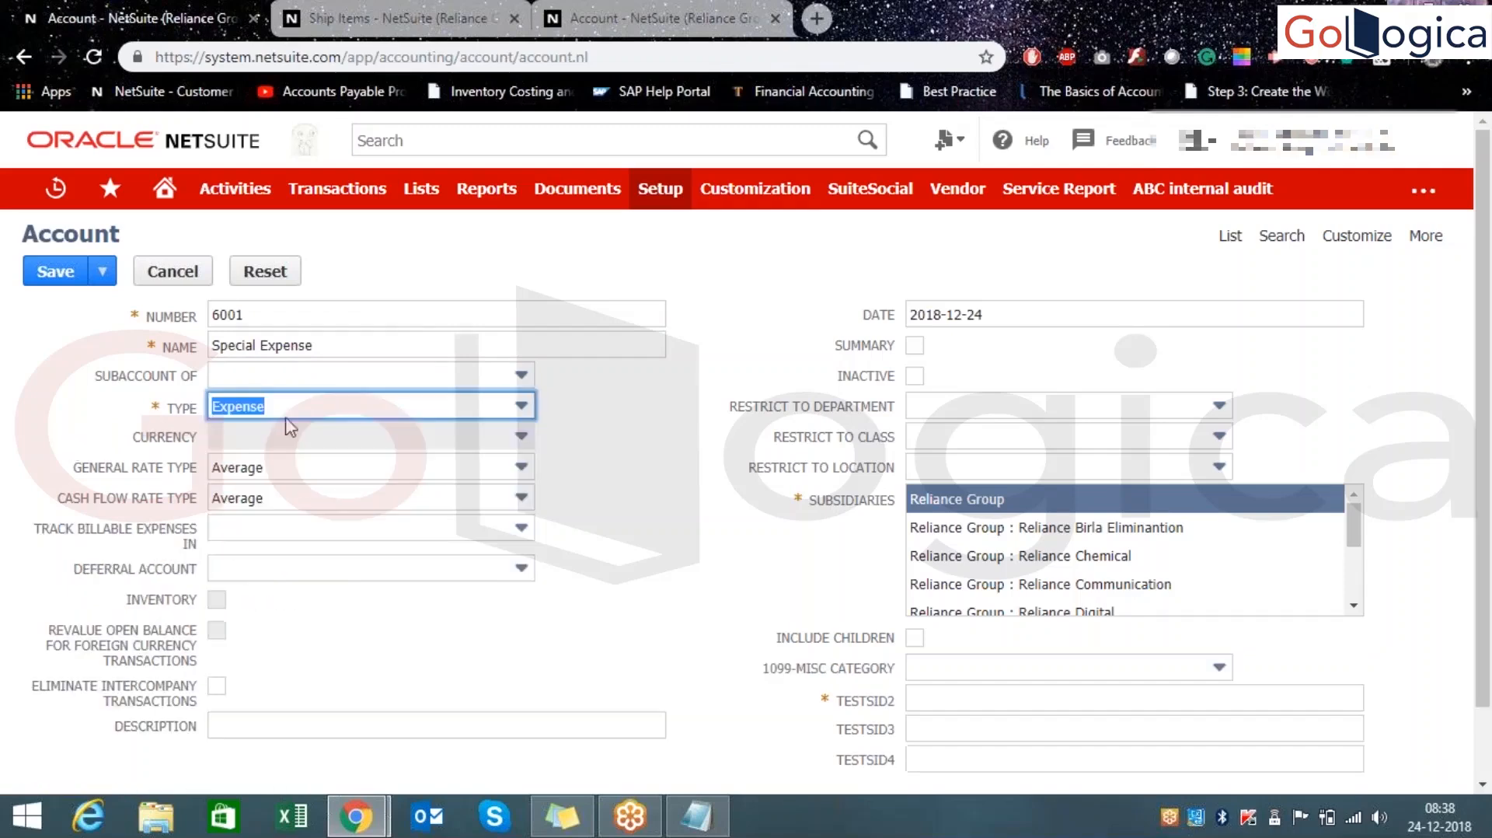
- Check the general rate type and deferral account options without changing them
left_click(318, 469)
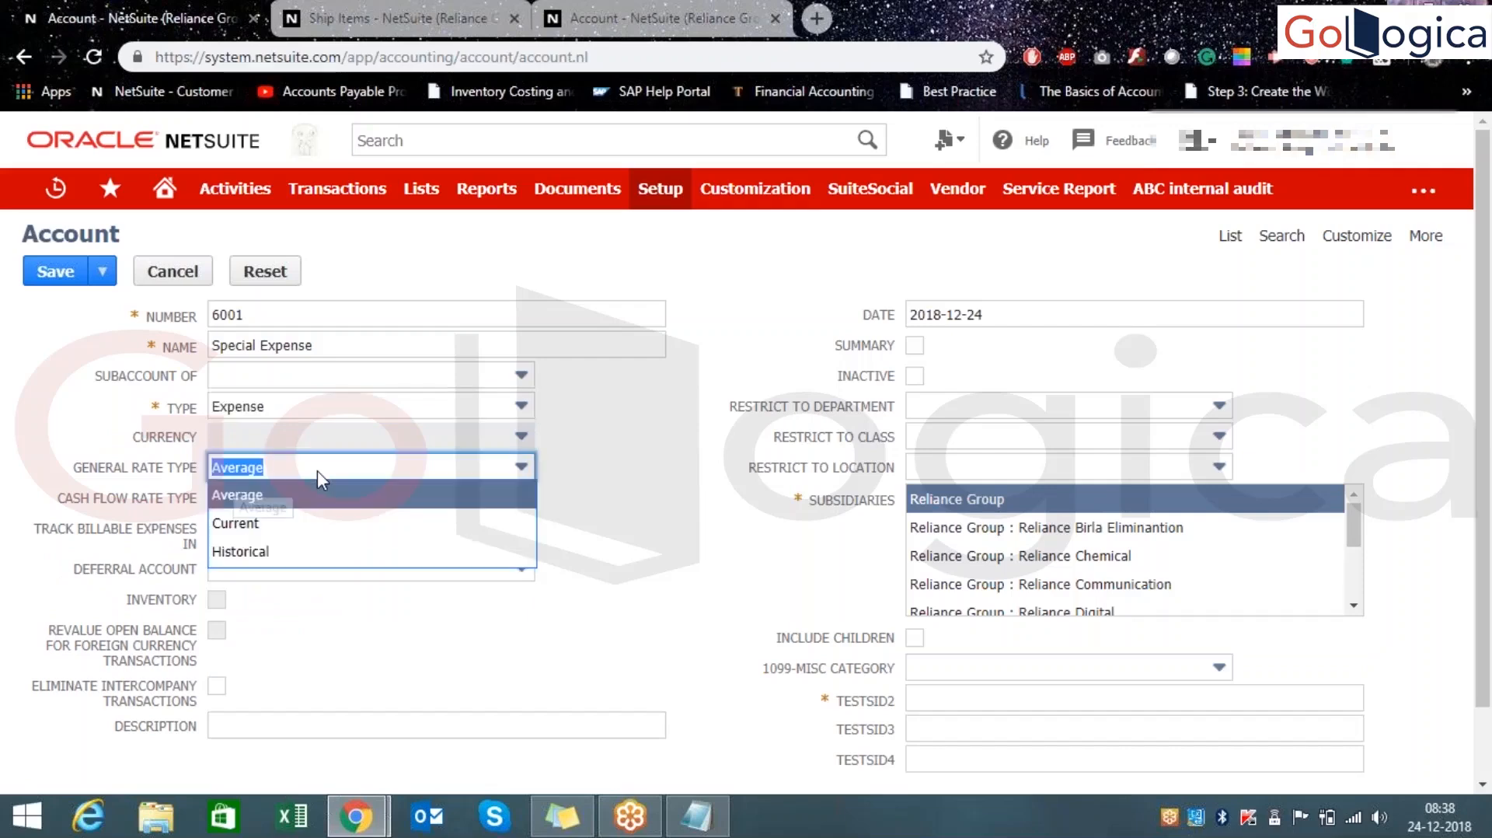
left_click(318, 469)
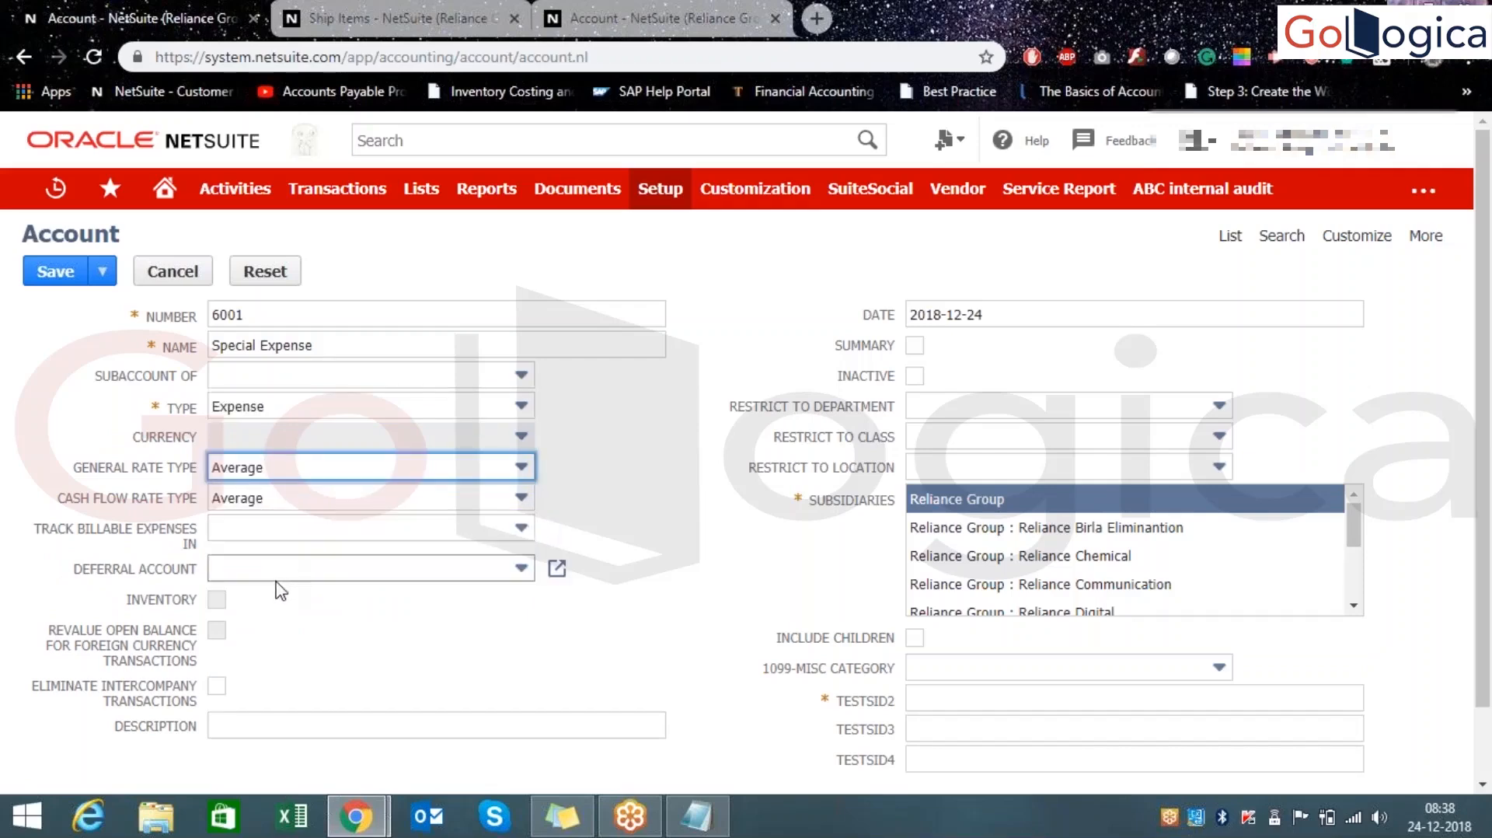
left_click(277, 579)
left_click(301, 572)
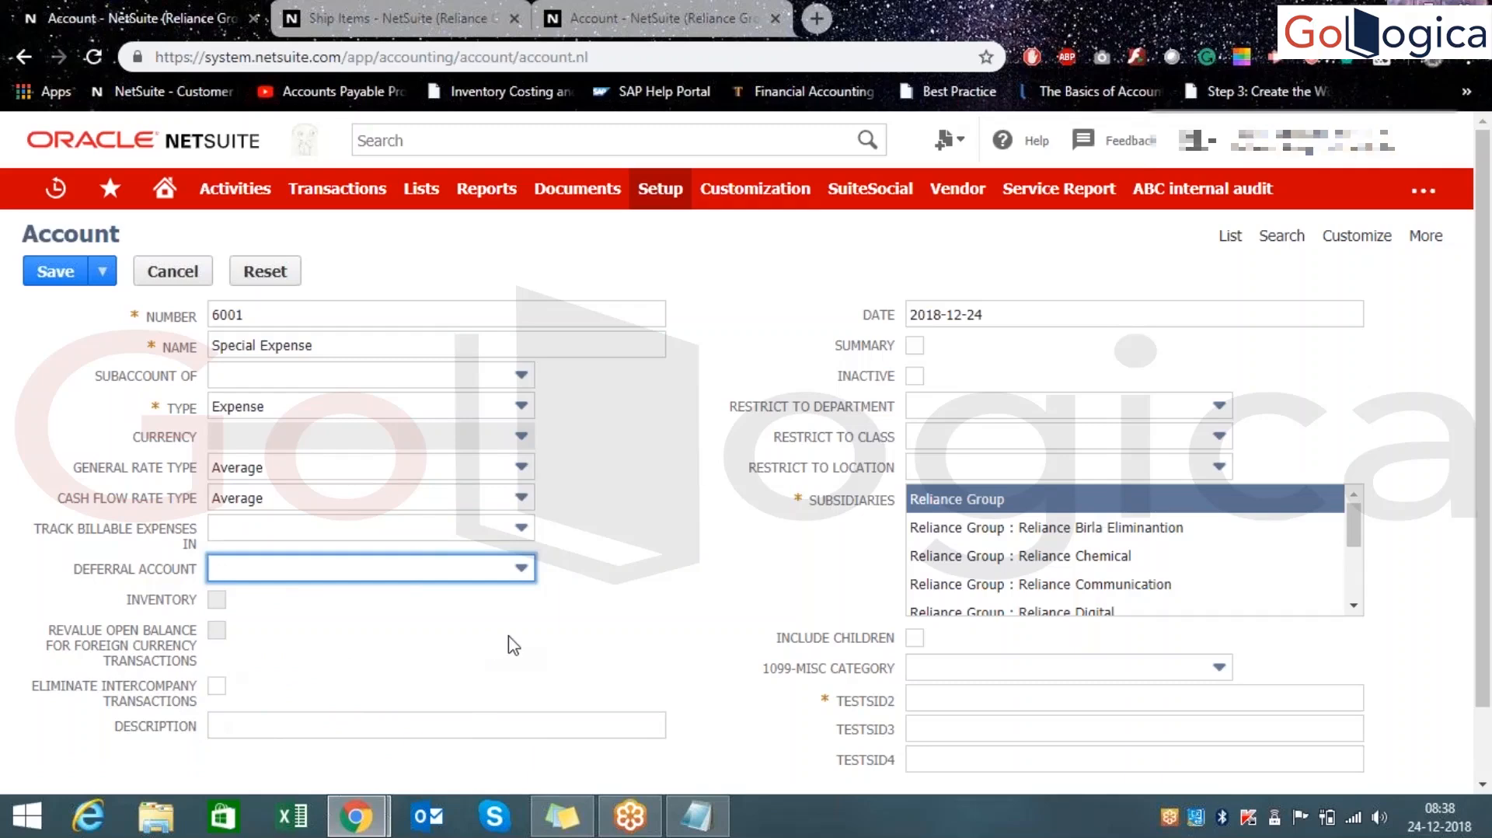
- Examine the department and class restriction fields, including the available departments, without selecting any restriction
left_click(962, 407)
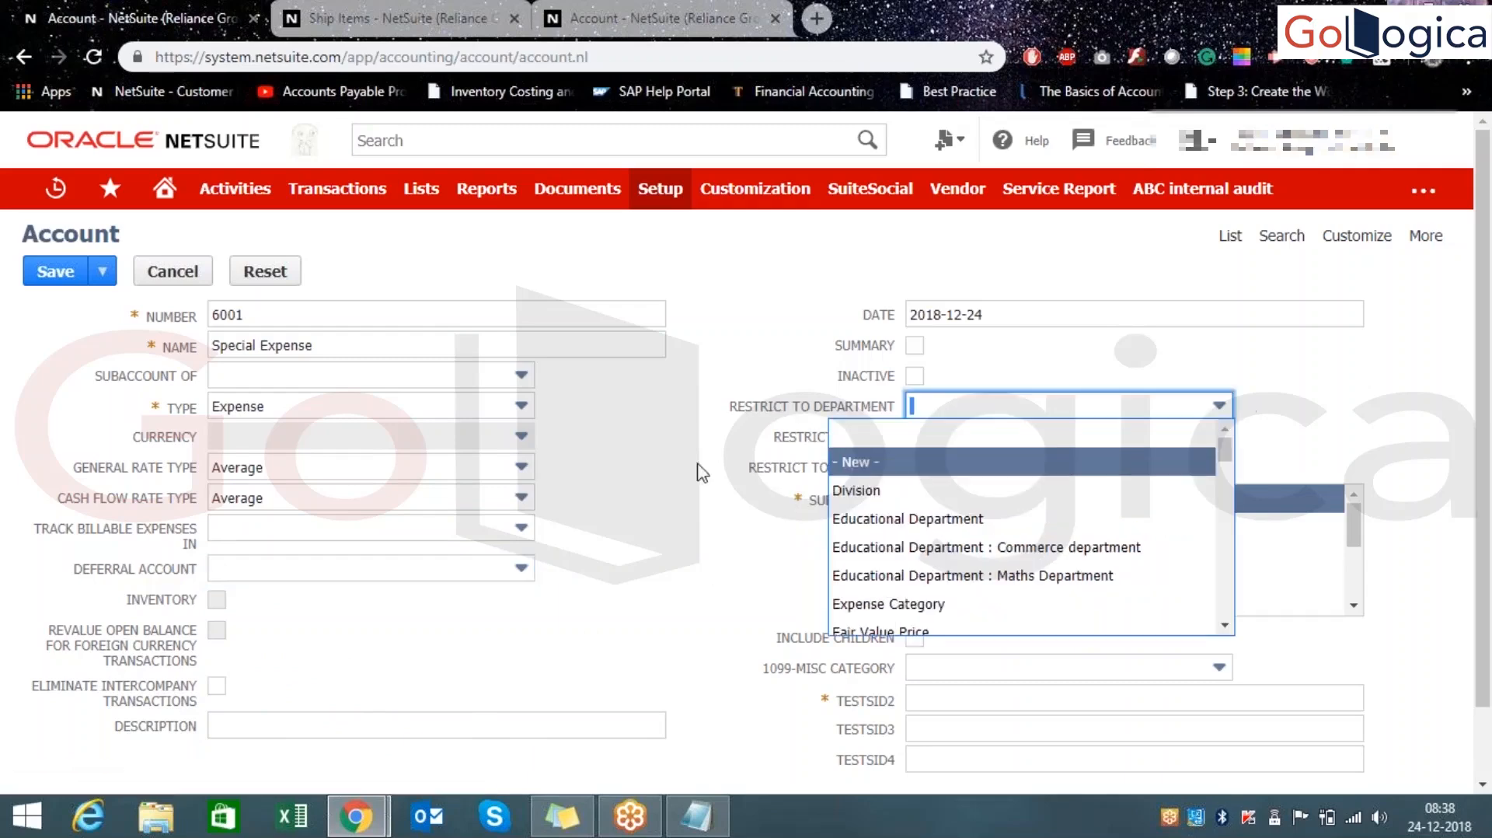
left_click(715, 548)
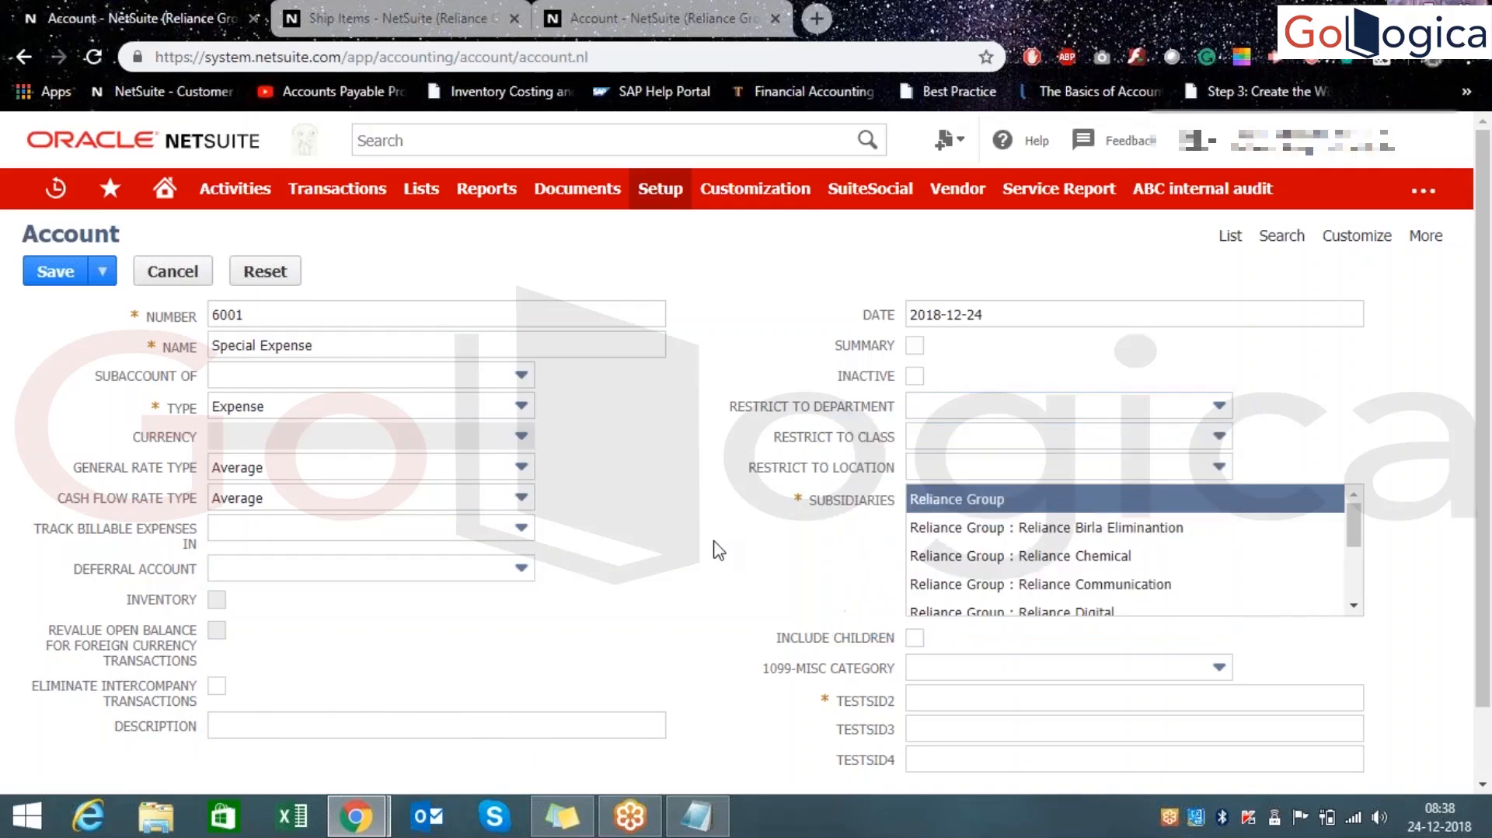
left_click(1006, 412)
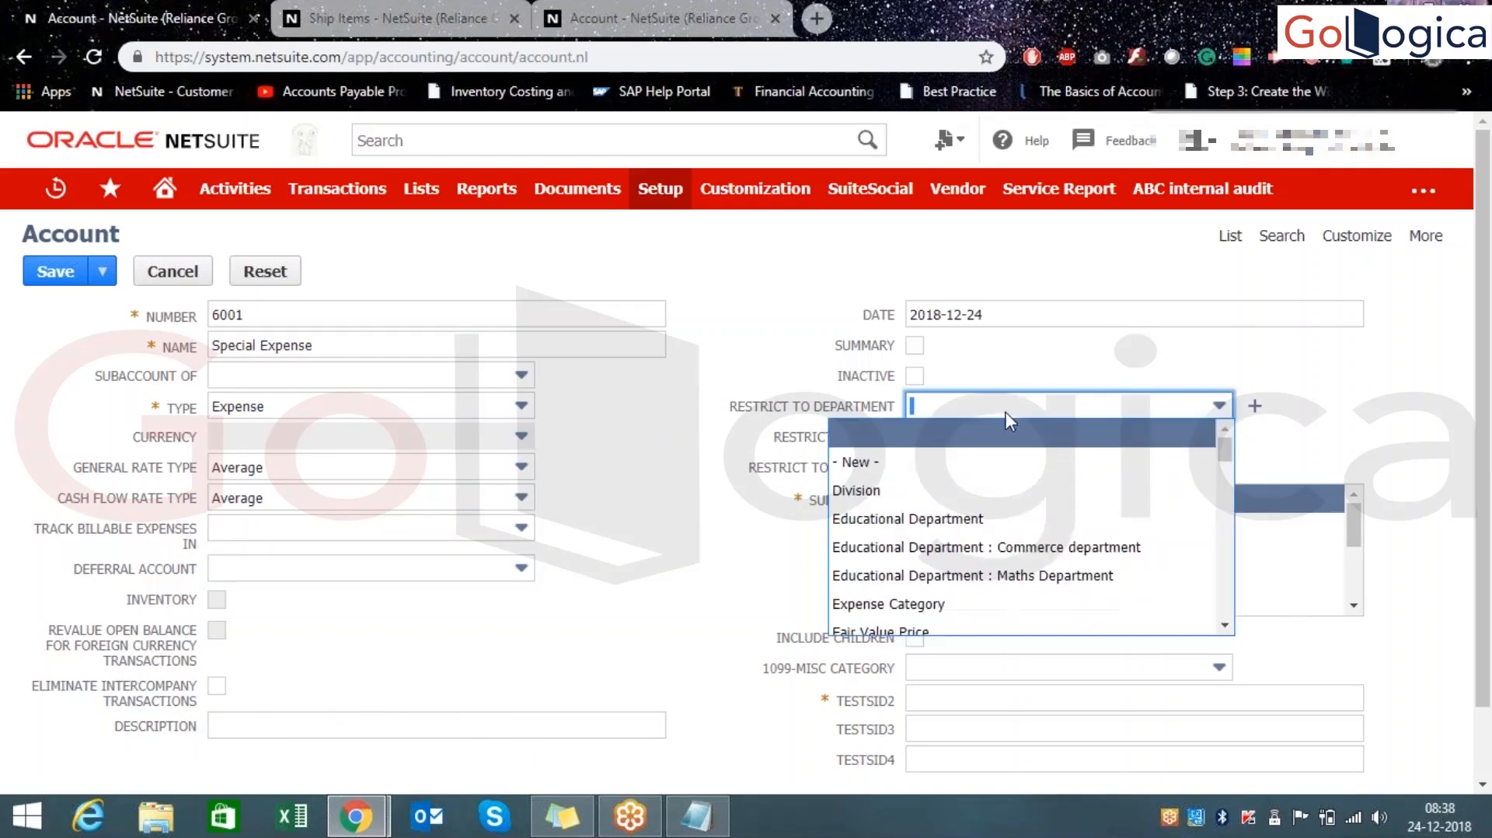
left_click(781, 555)
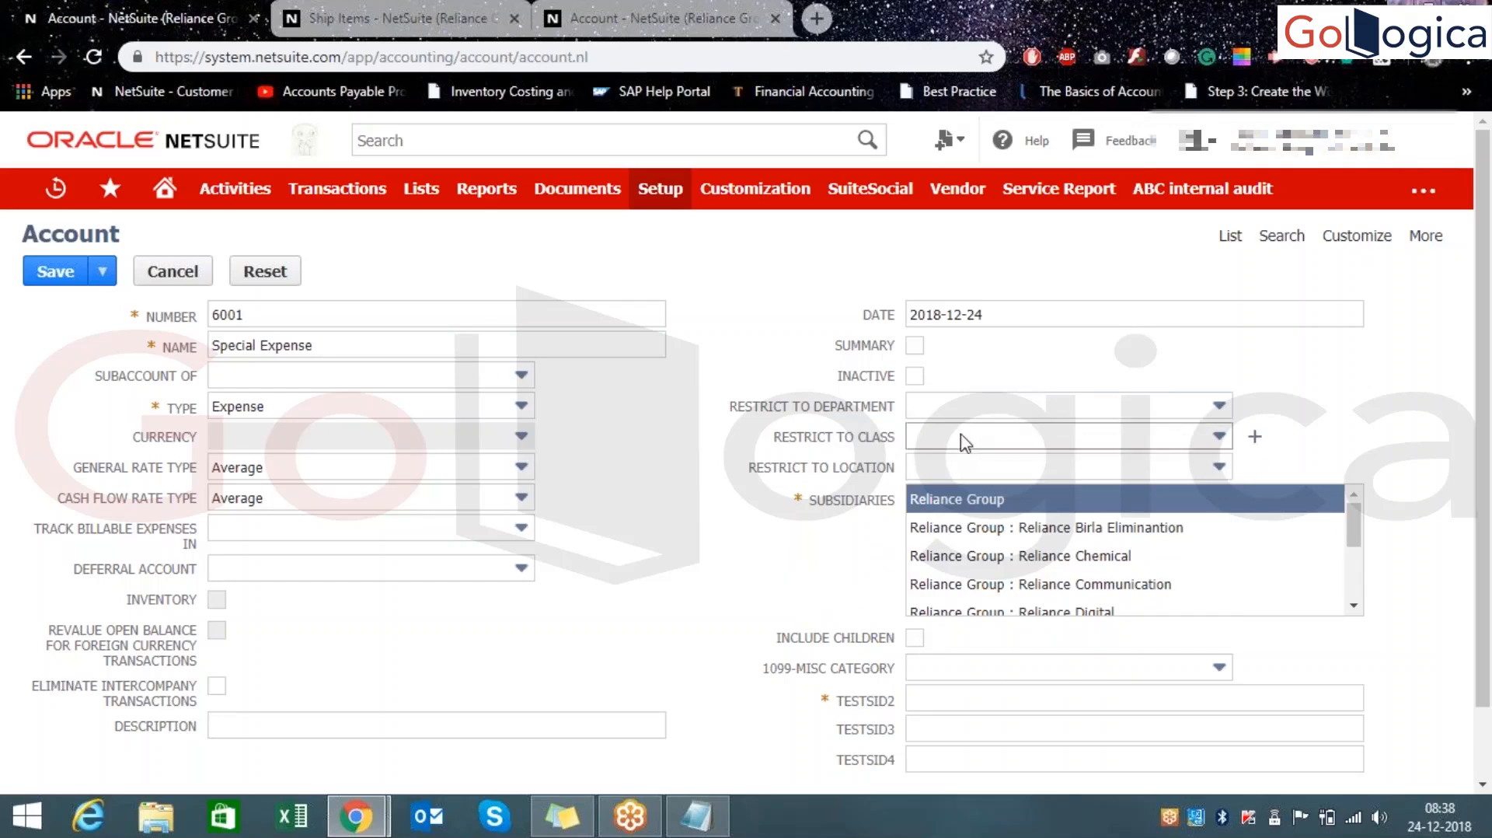
left_click_drag(722, 411, 885, 455)
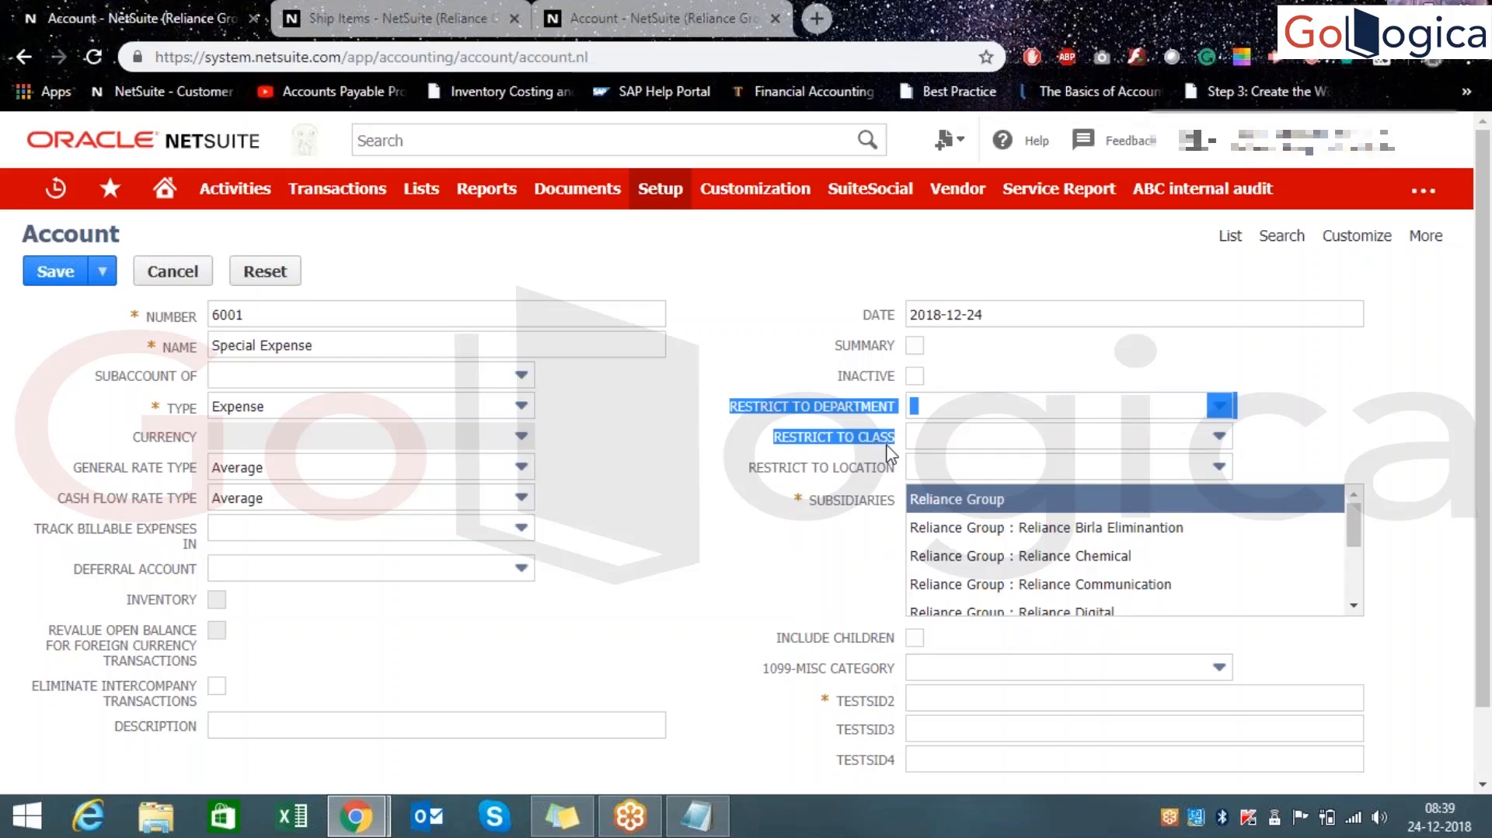
left_click_drag(716, 395, 925, 432)
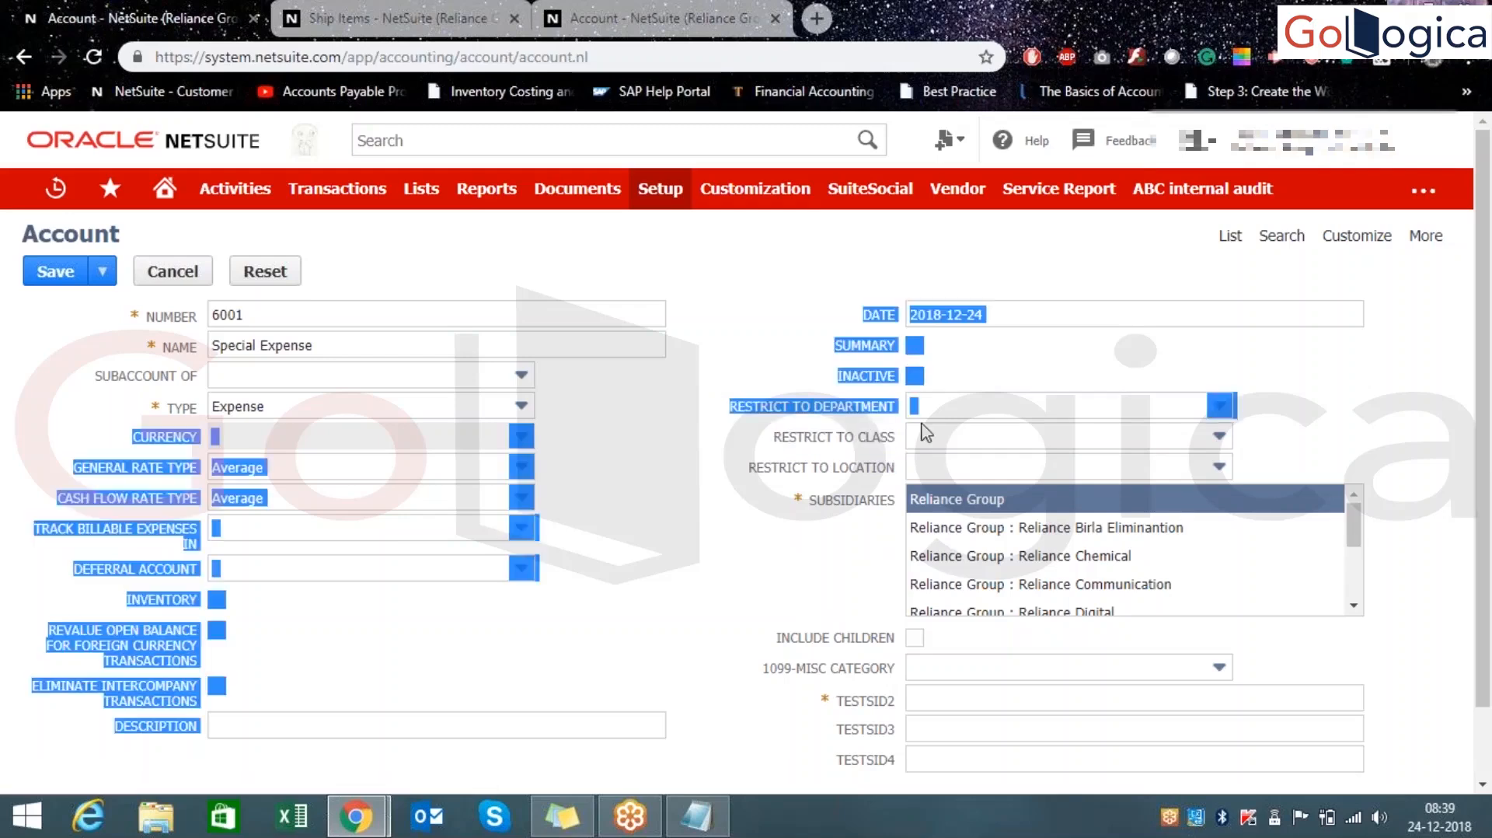
left_click(719, 432)
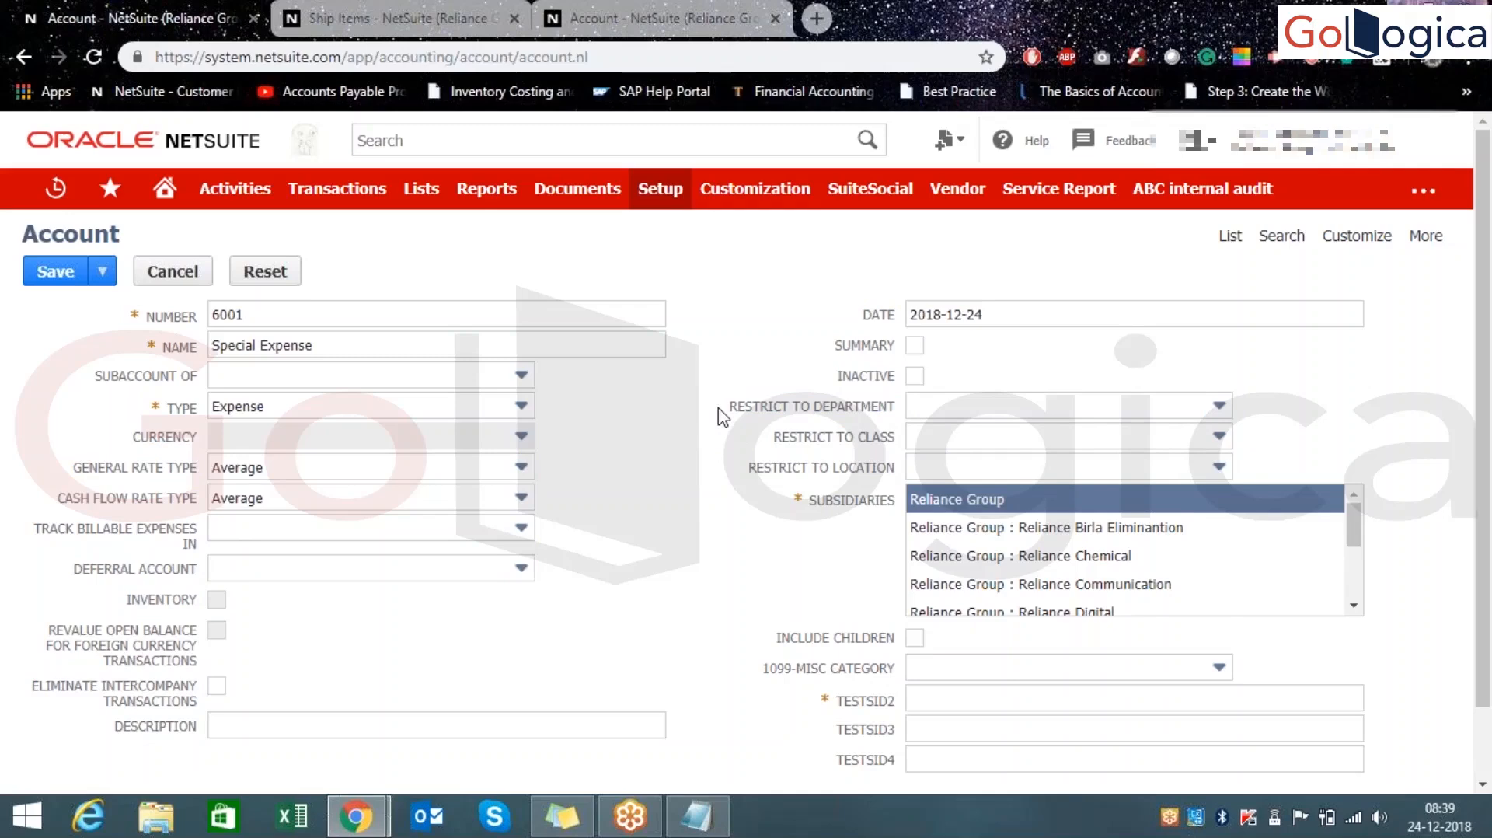
left_click(970, 418)
mouse_move(1225, 451)
left_mouse_down()
mouse_move(1227, 478)
mouse_move(1225, 435)
left_mouse_up()
left_click(742, 532)
left_click_drag(763, 427, 778, 432)
left_click(781, 435)
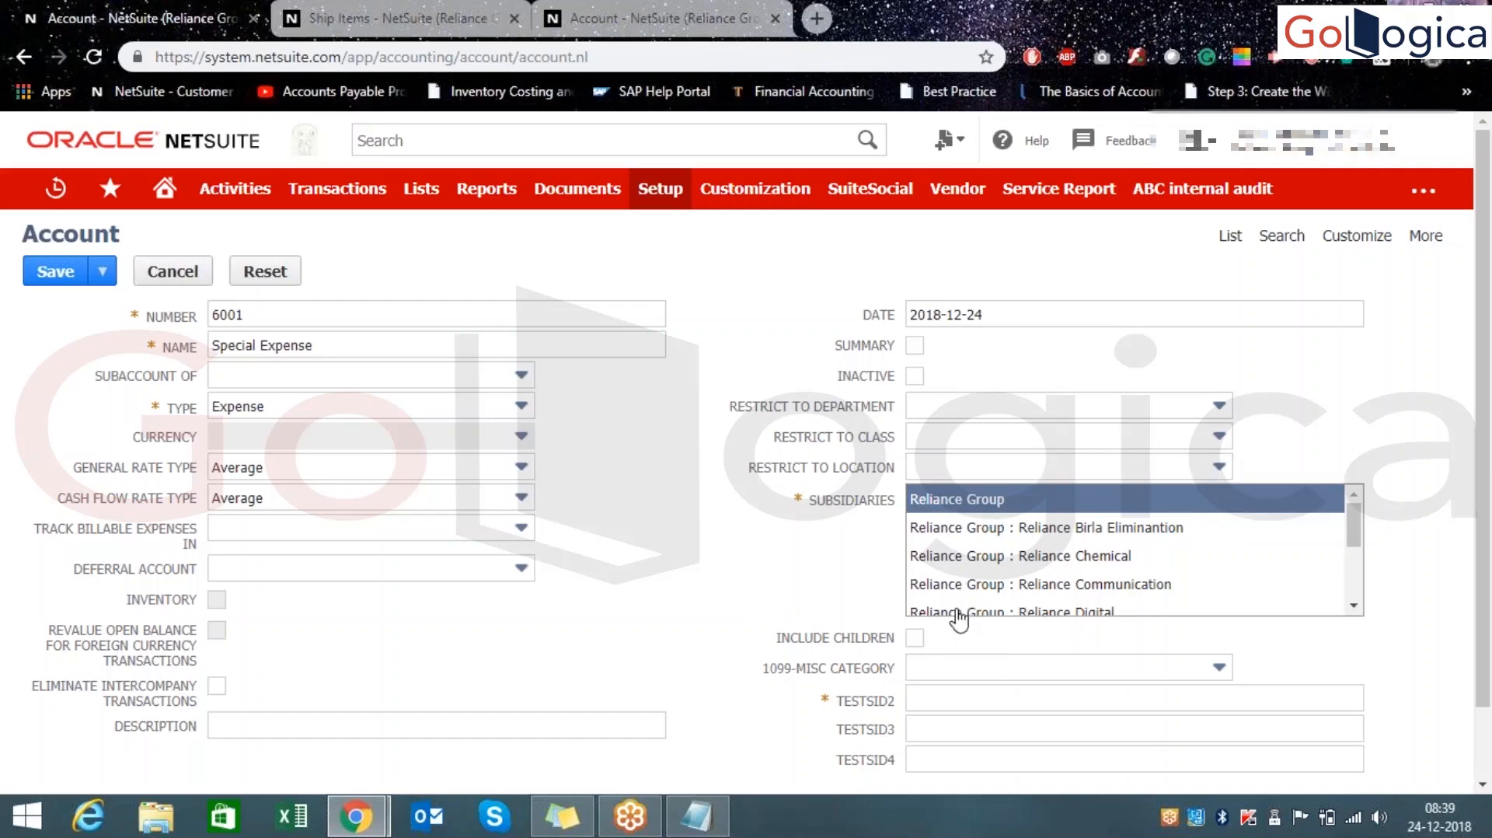
- Look through the subsidiaries the new expense account can be assigned to
scroll(1290, 548, "down", 3)
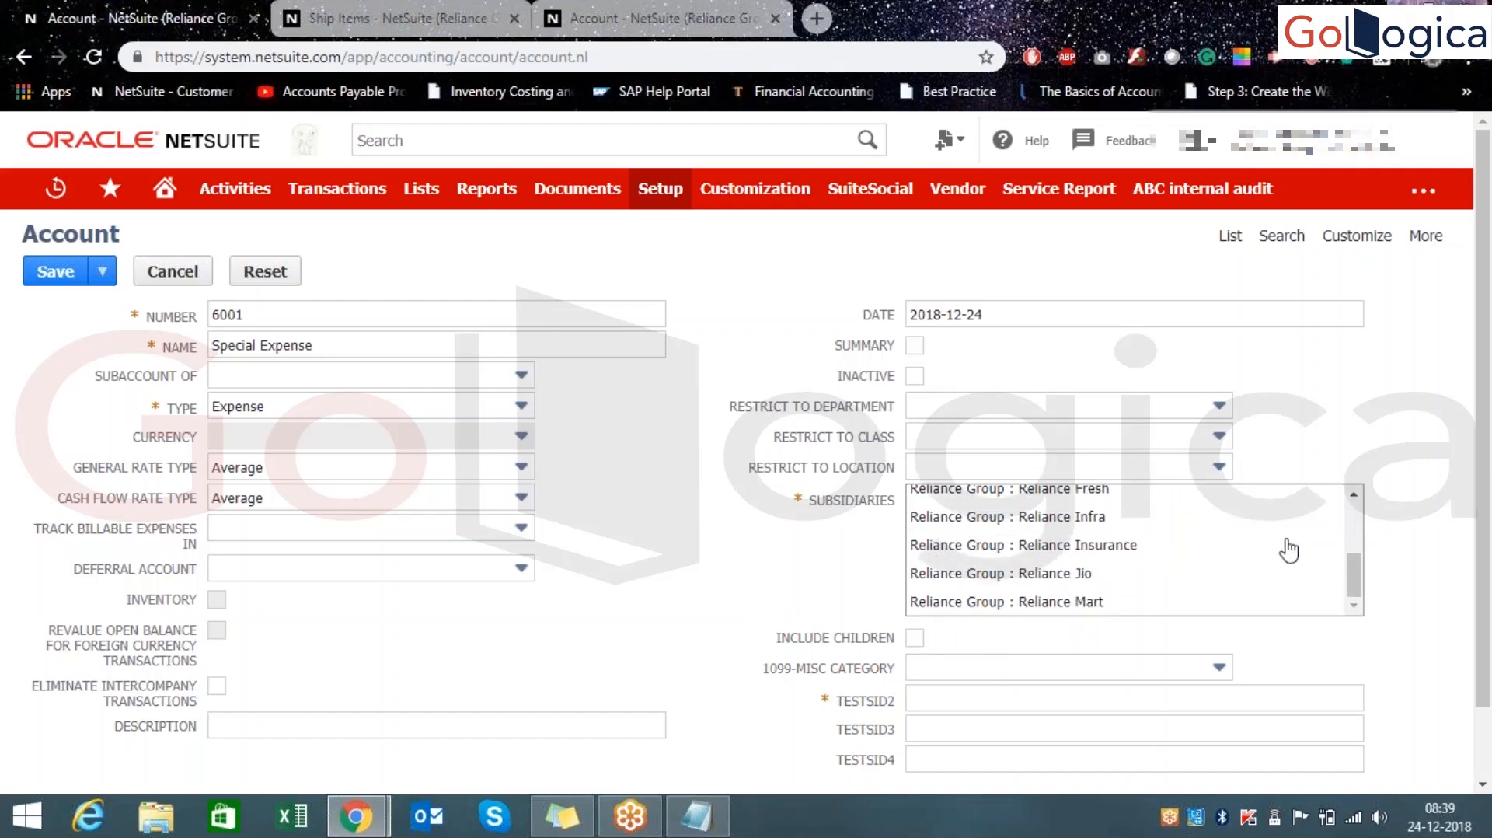
scroll(1276, 557, "up", 3)
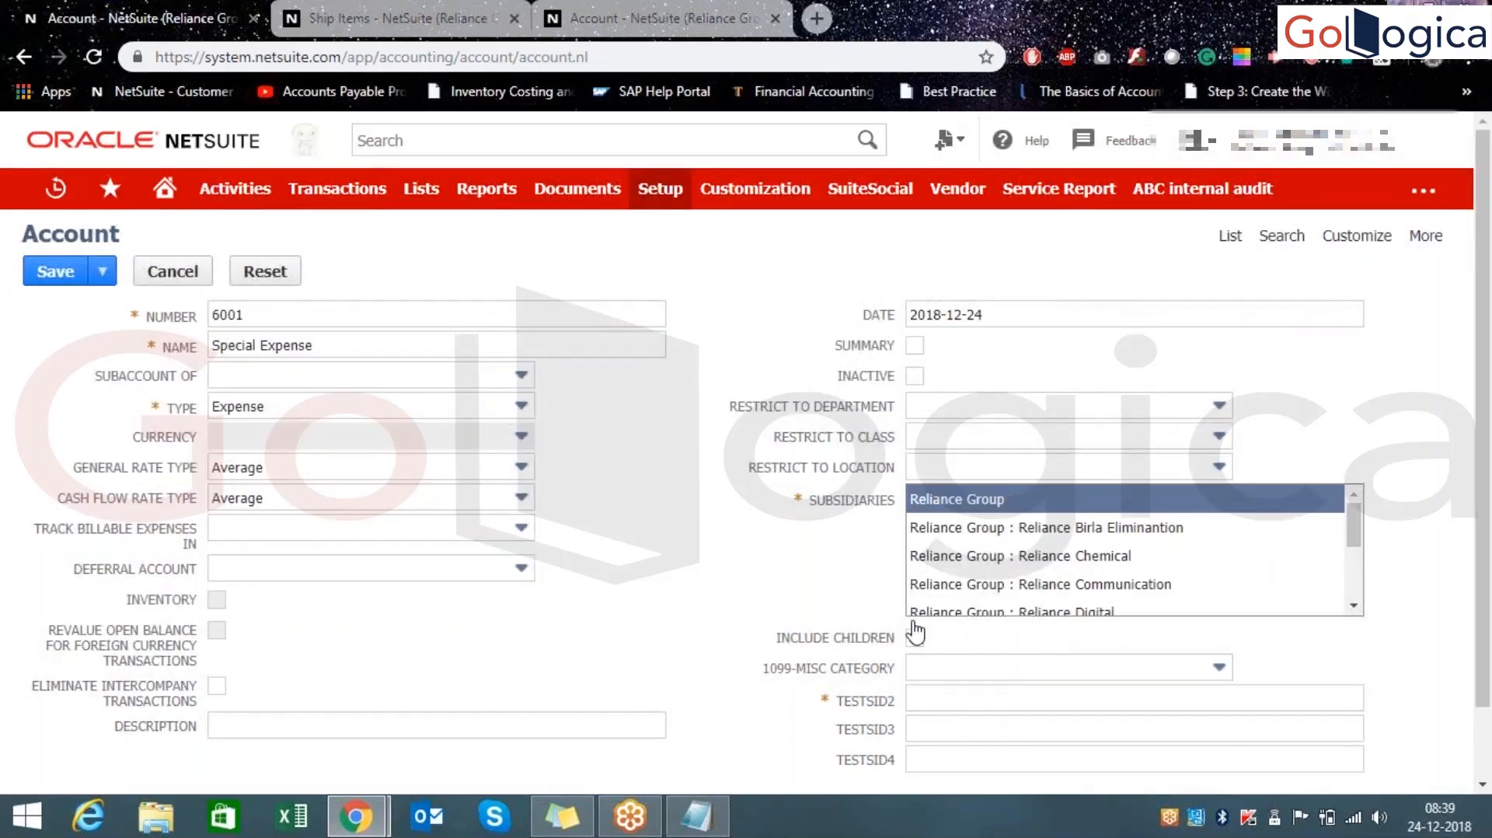
- Include the children of the Reliance Group subsidiary in the new Special Expense account
left_click(917, 641)
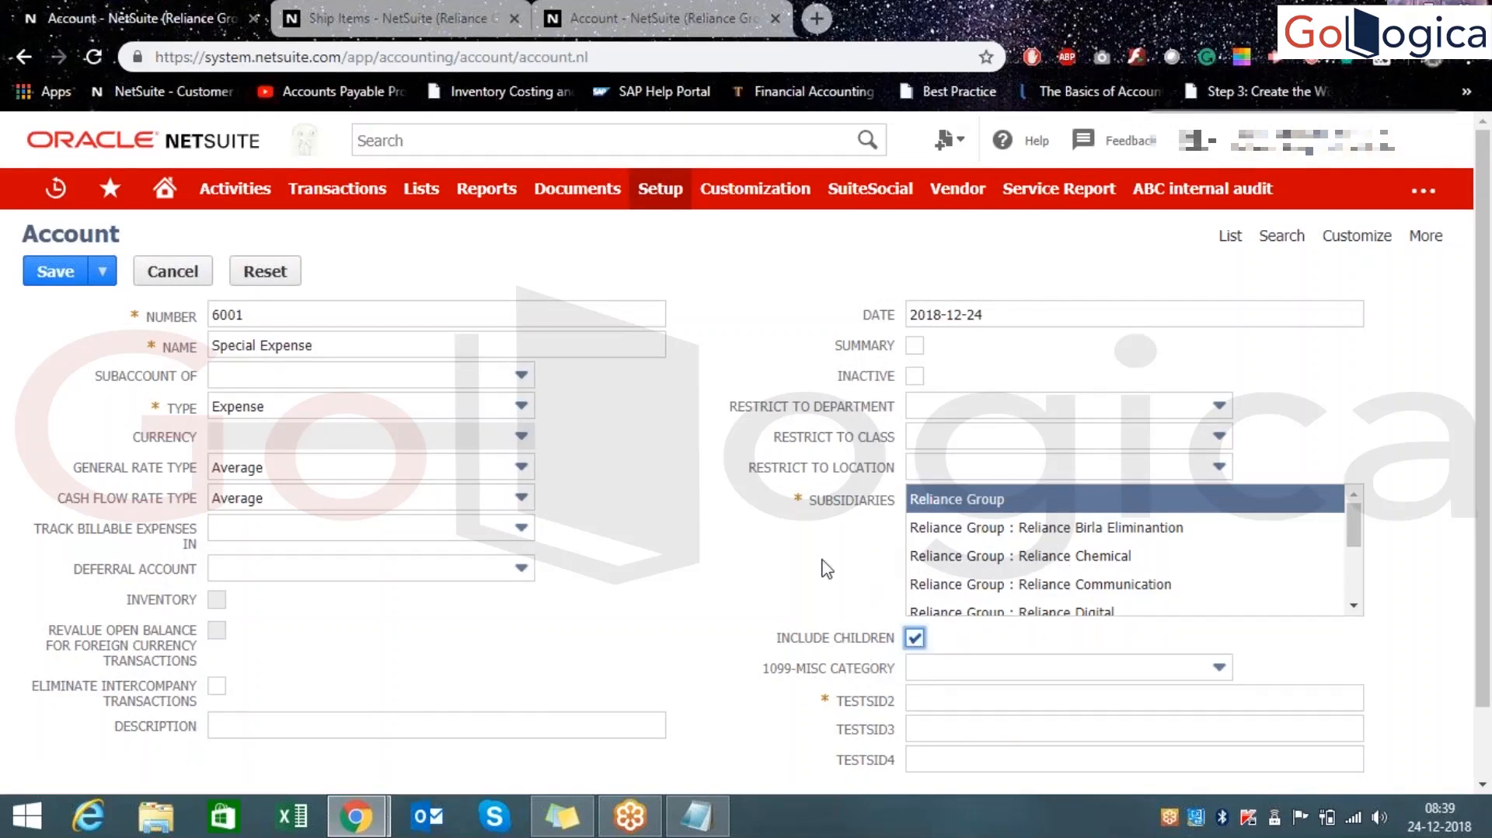
scroll(827, 569, "down", 1)
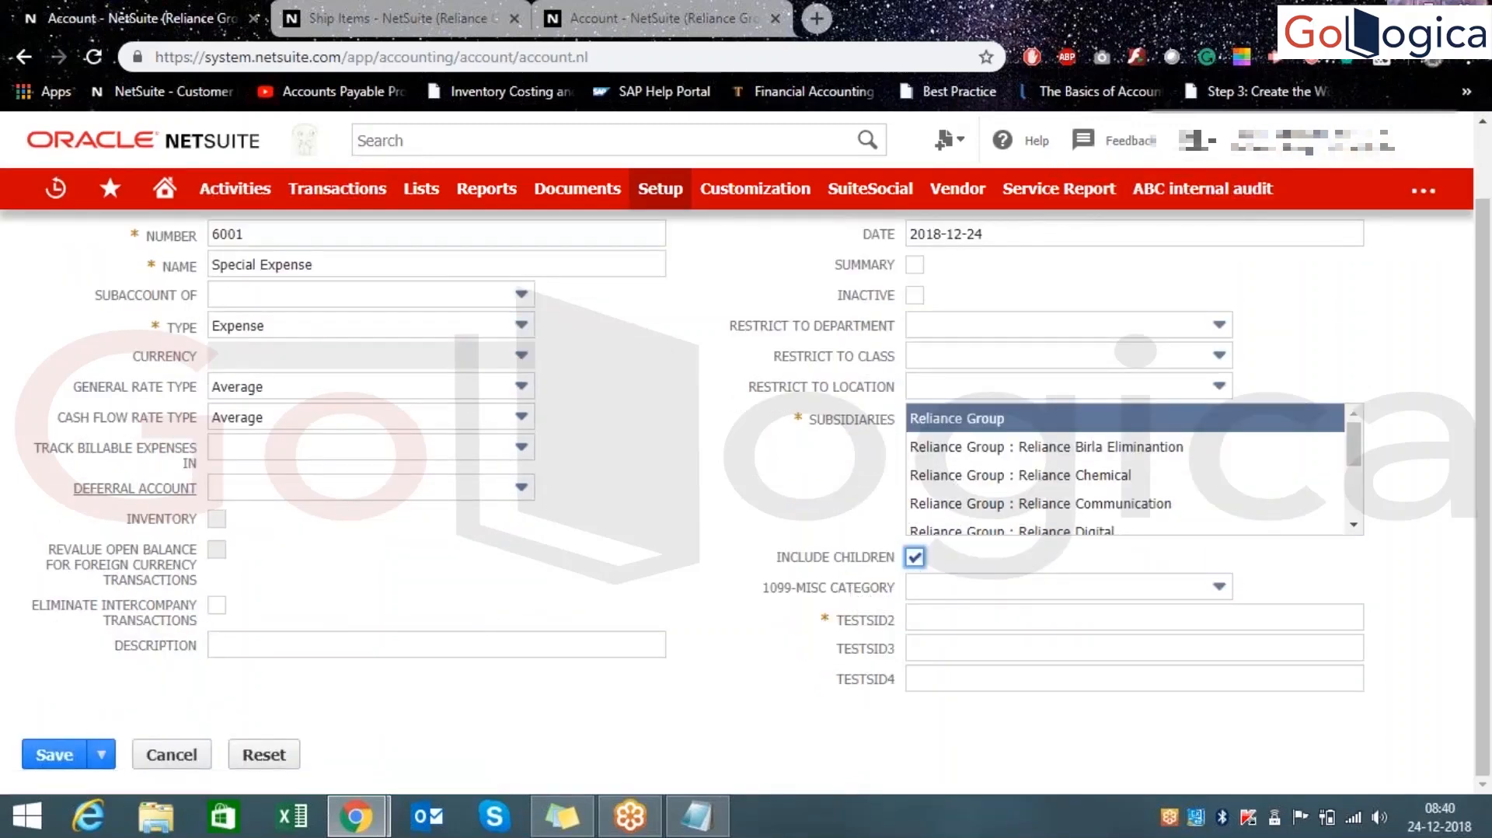
left_click(915, 556)
left_click(914, 556)
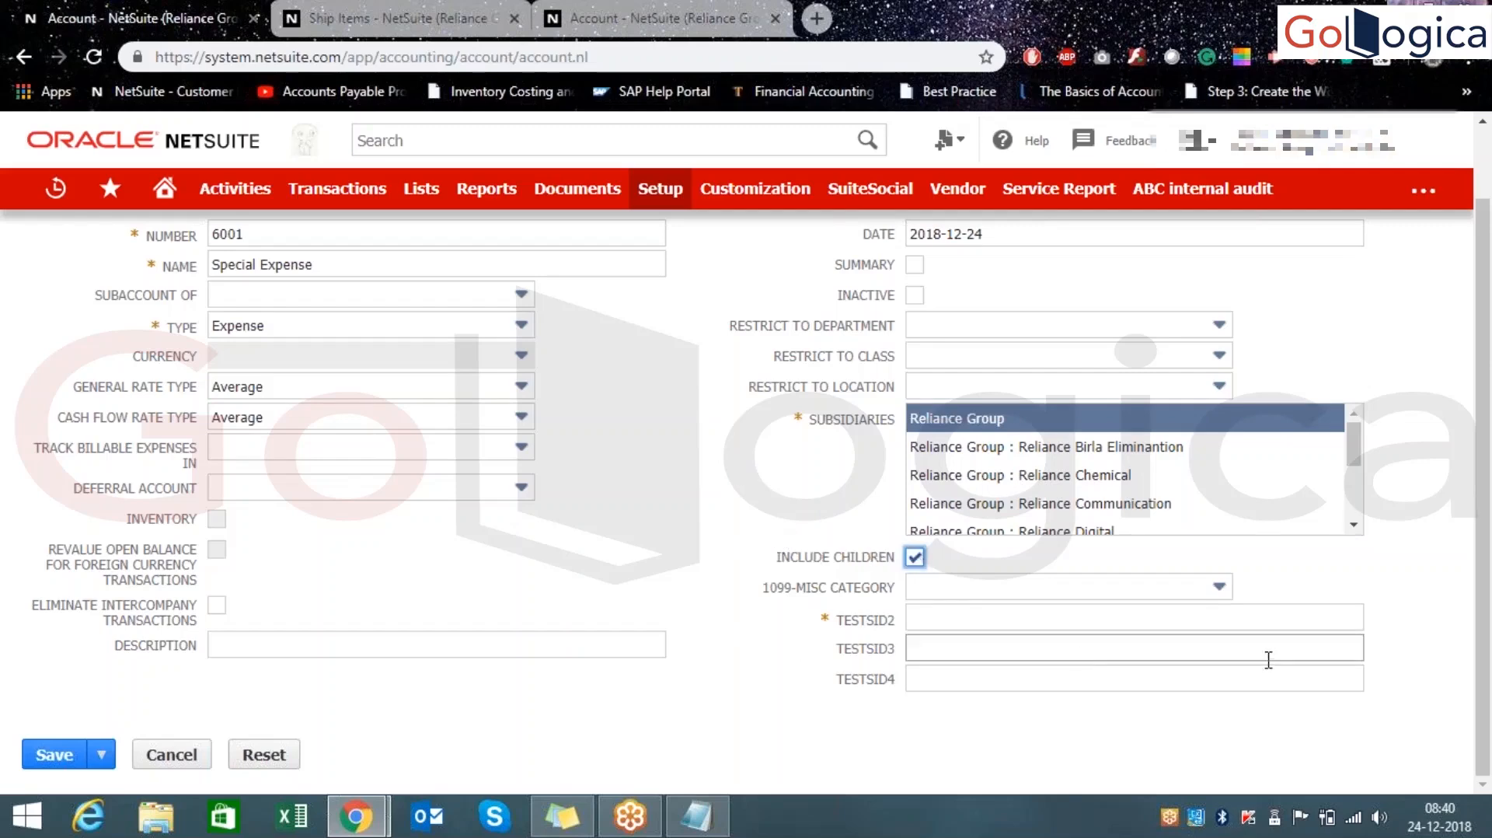
scroll(660, 732, "up", 1)
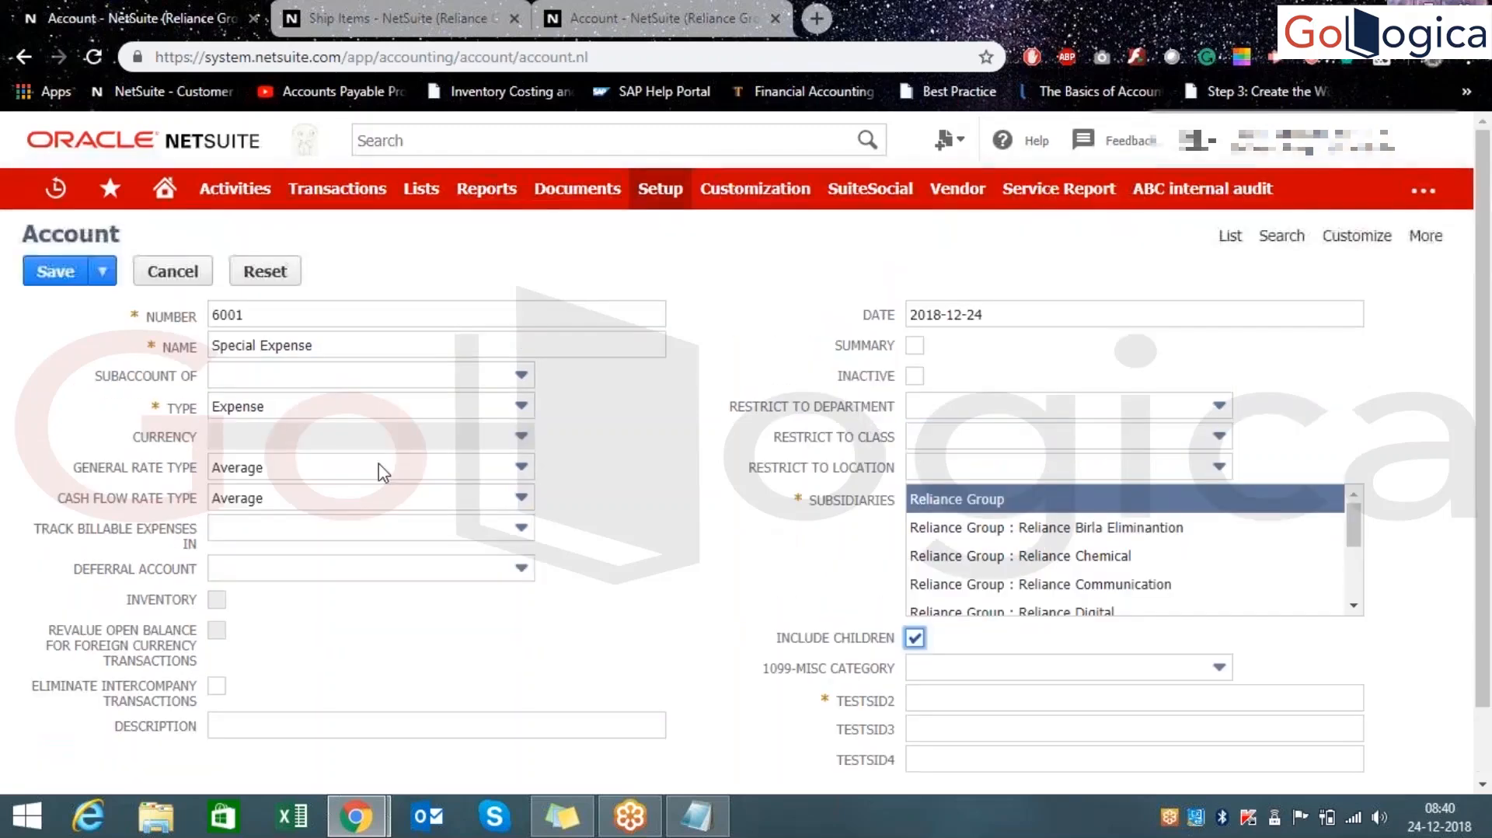
- Fill the required TESTSID2 field with ff and save the Special Expense account
left_click(54, 271)
left_click(909, 194)
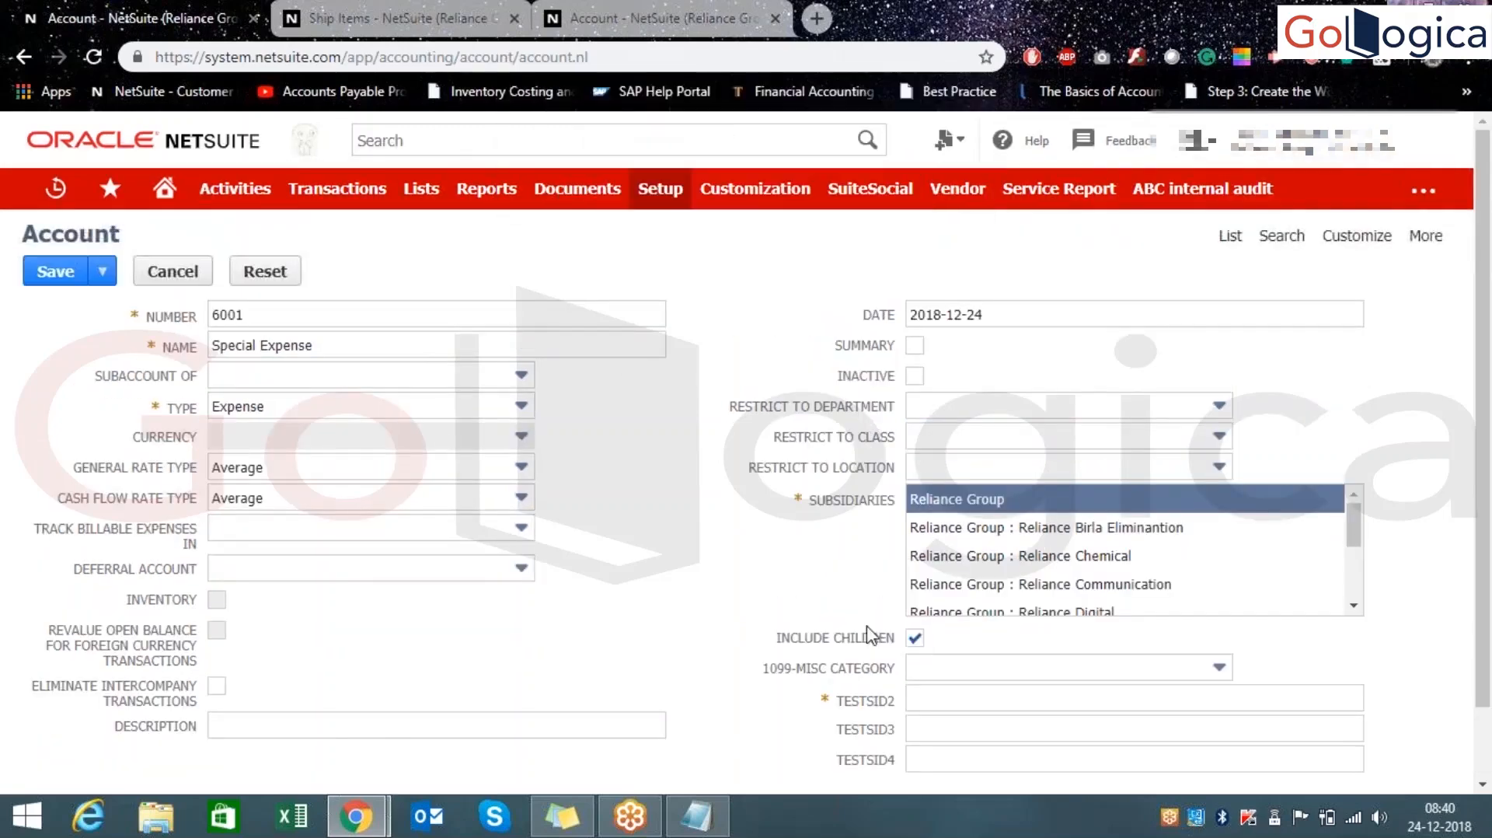
scroll(968, 622, "down", 1)
left_click(968, 610)
type("ff")
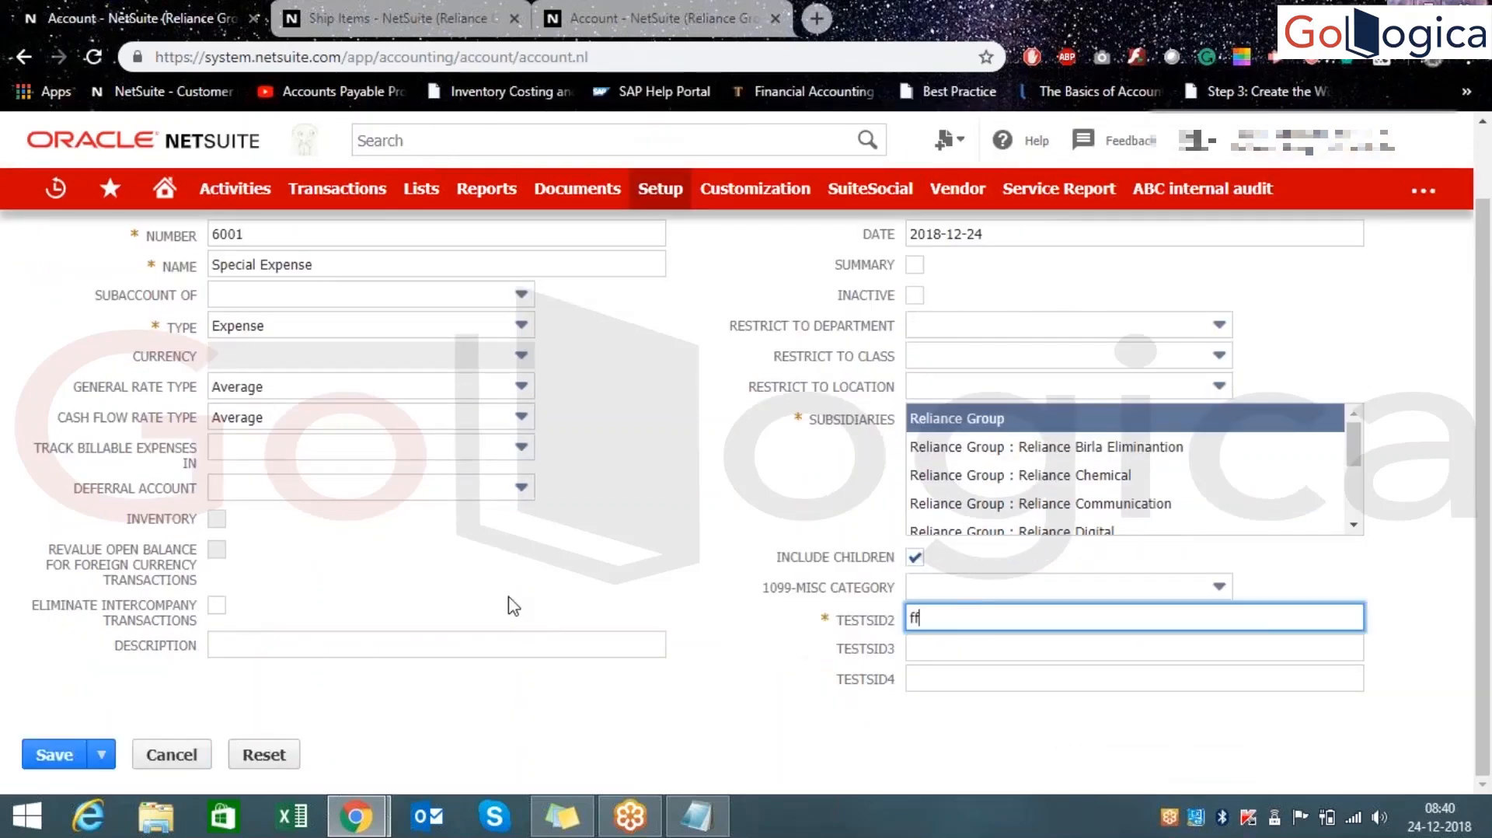
scroll(513, 606, "up", 1)
left_click(54, 271)
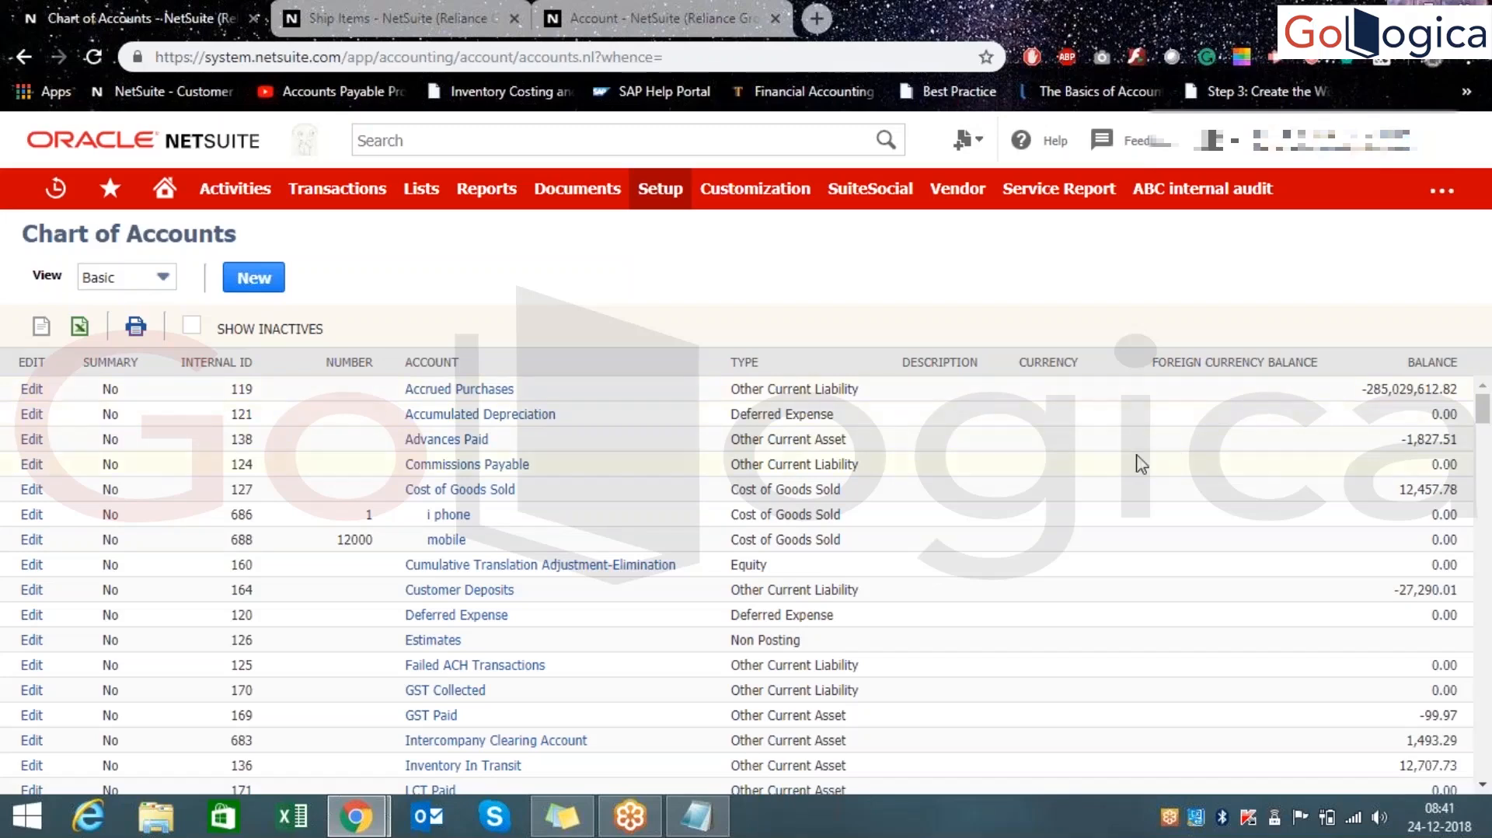
- Find account 6001 Special Expense in the chart of accounts and check its type and balance
scroll(1143, 466, "down", 15)
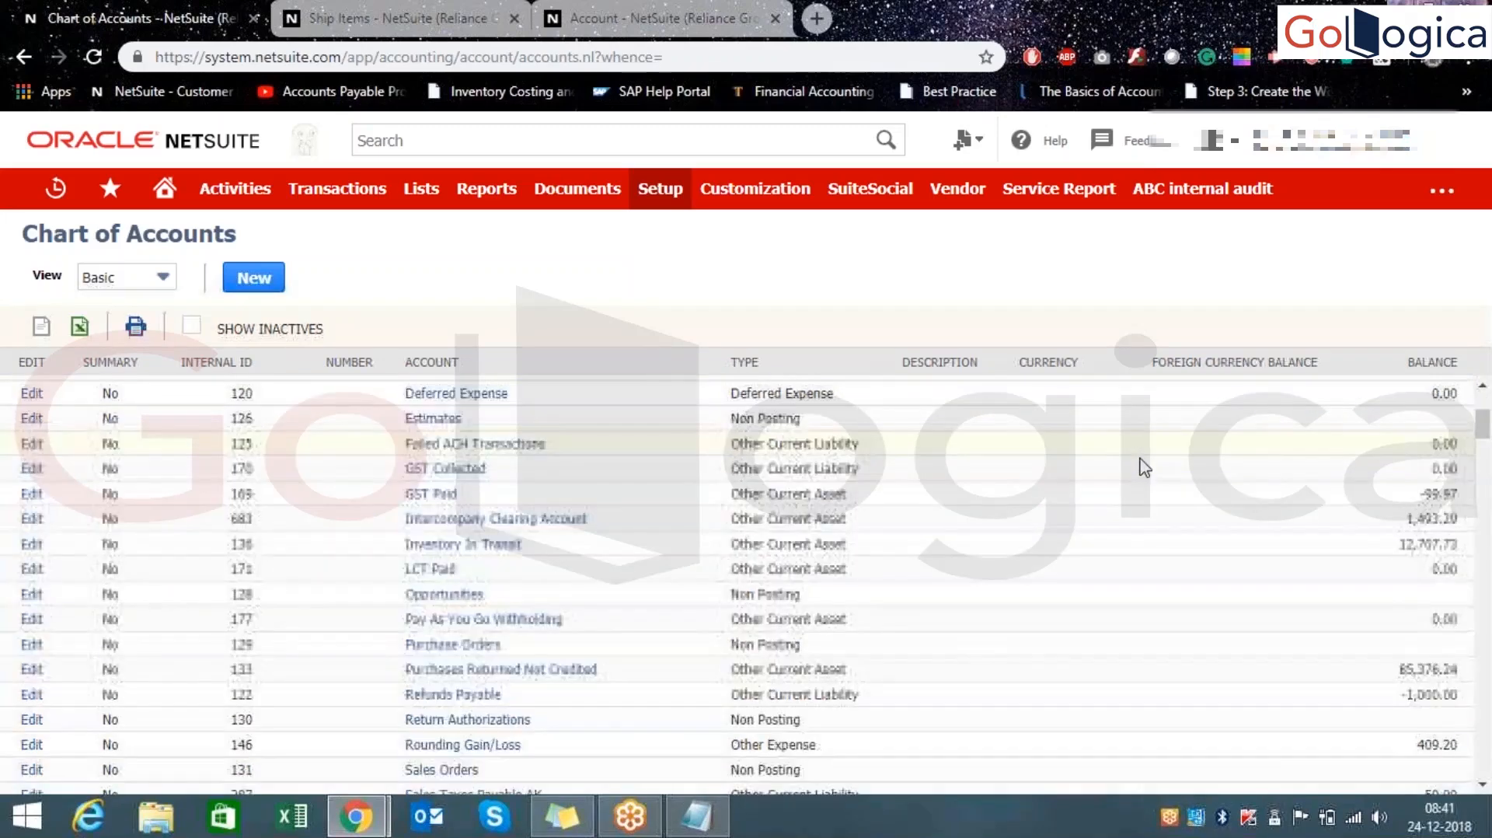
scroll(1489, 490, "down", 10)
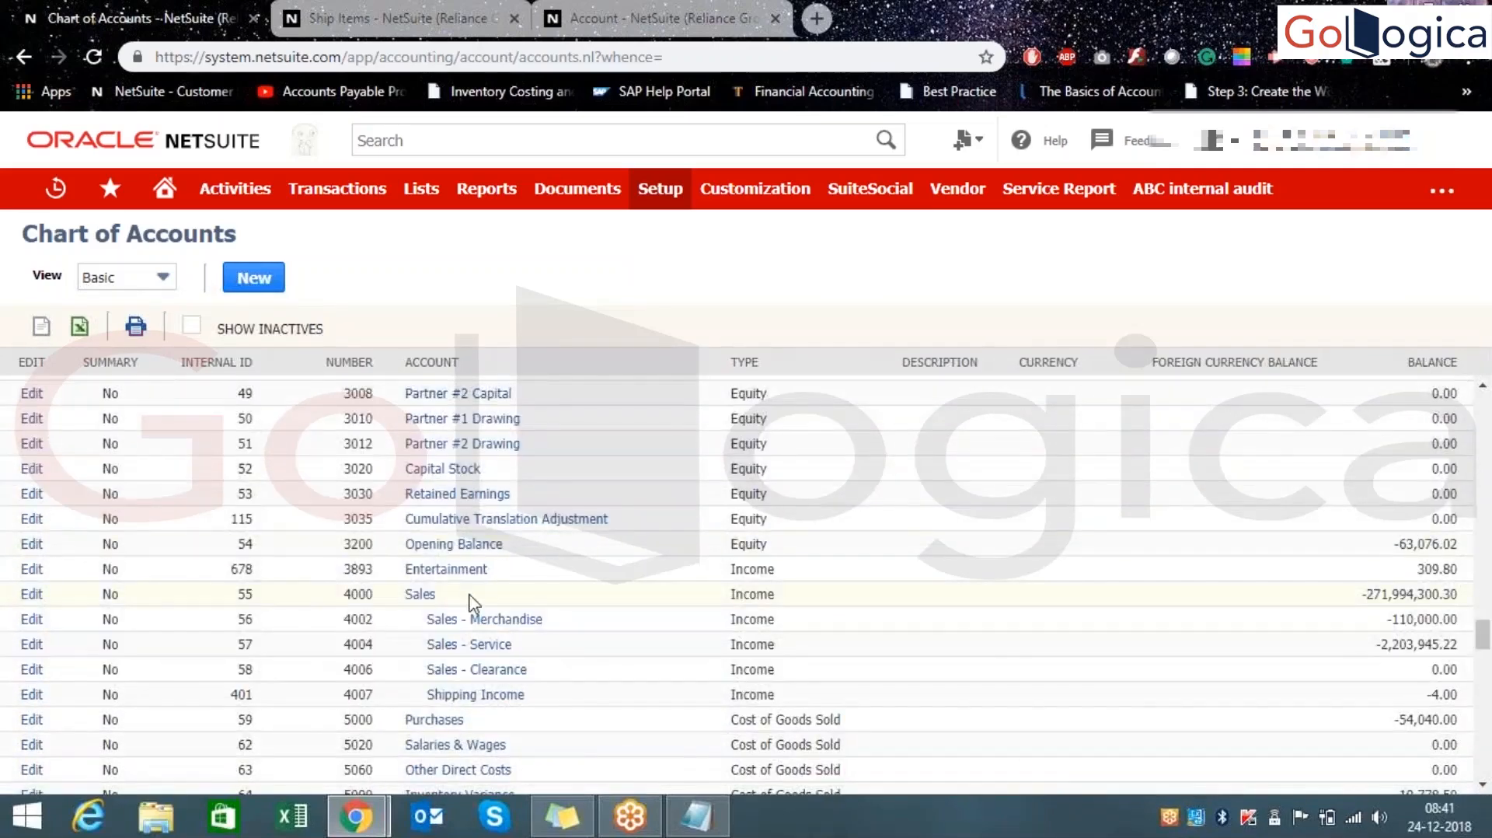
scroll(471, 602, "down", 5)
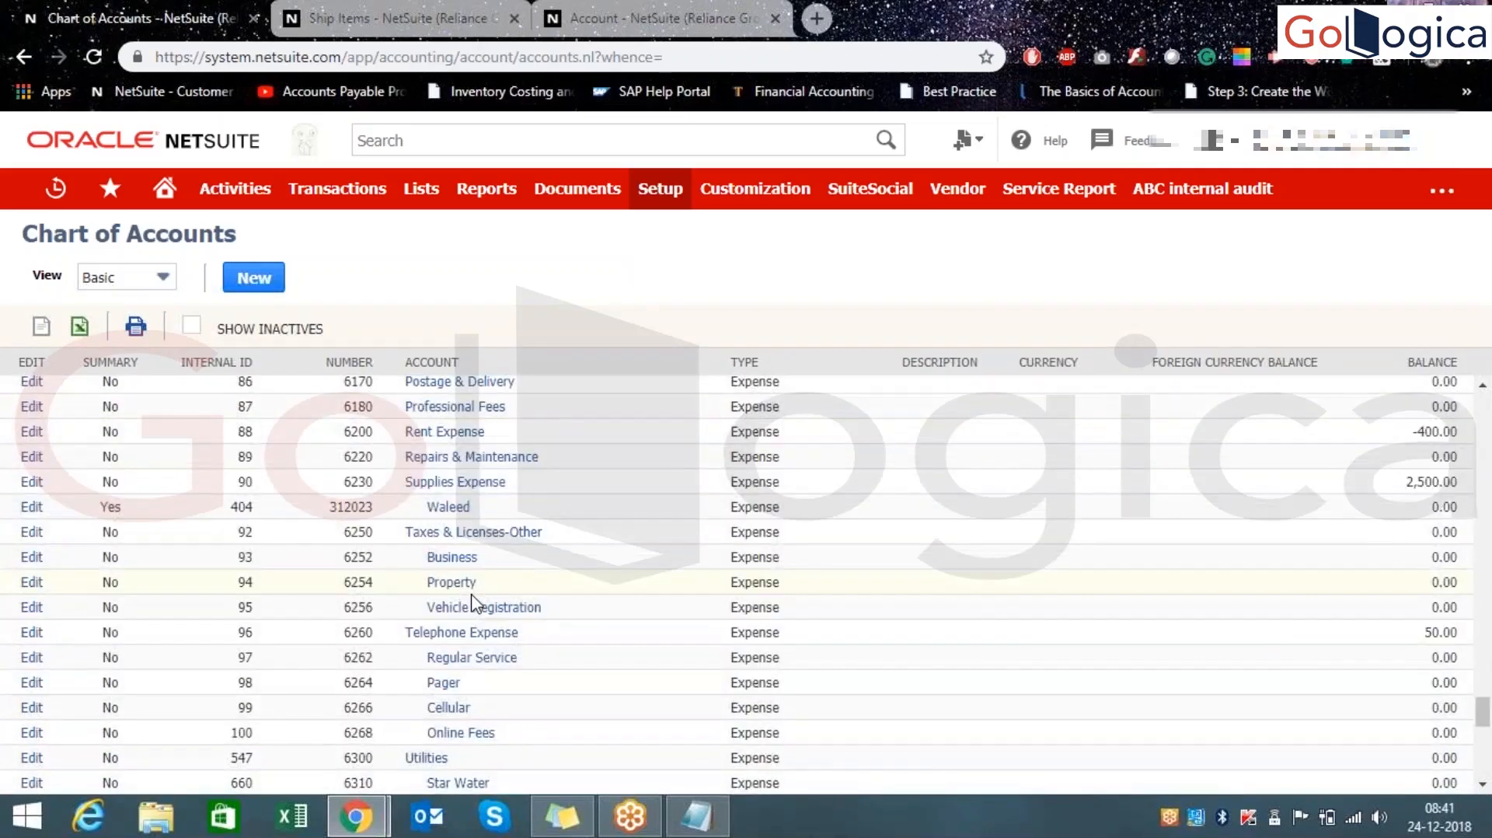
scroll(471, 602, "up", 4)
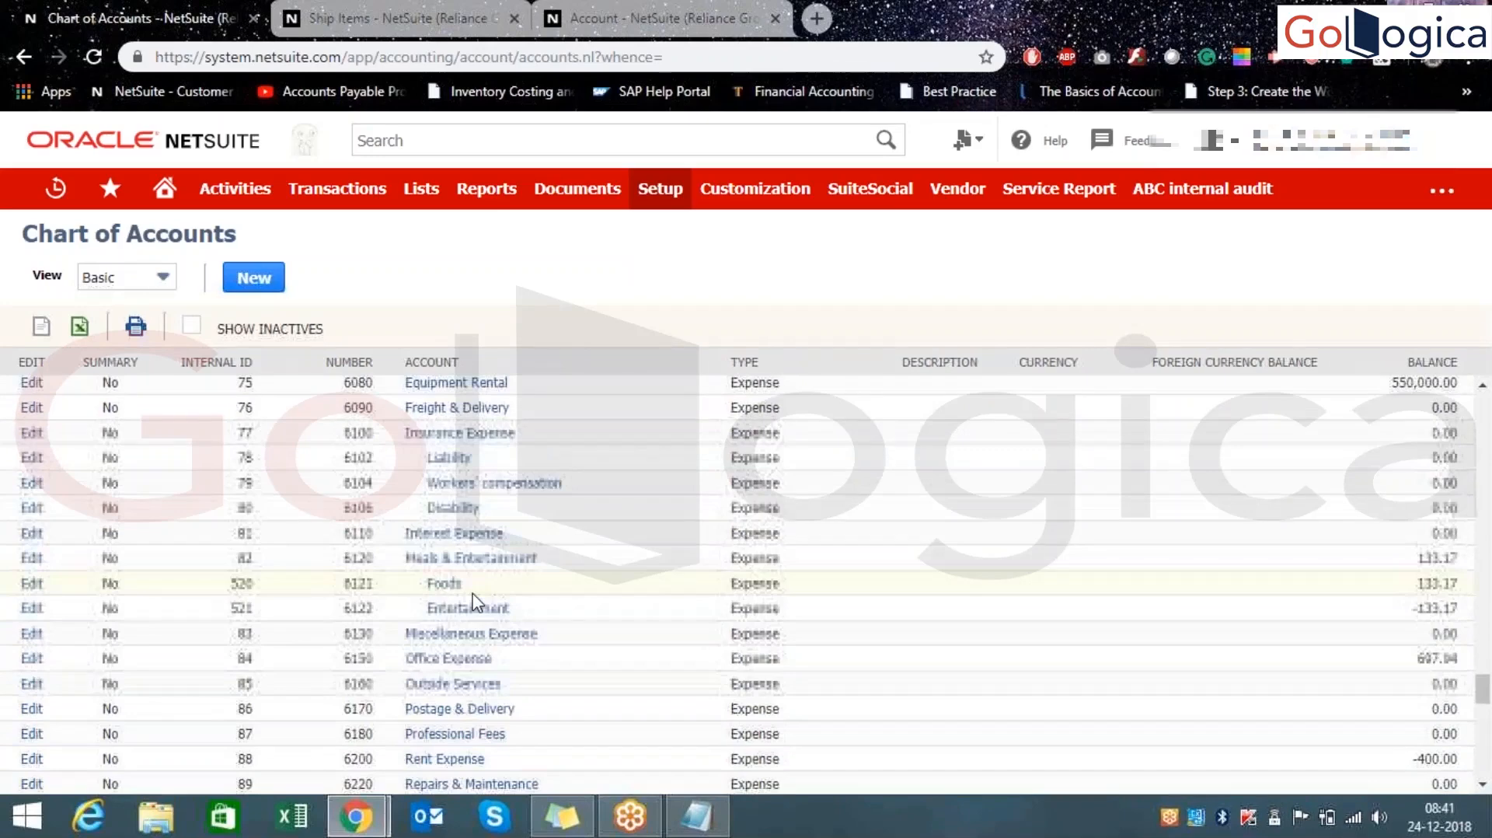
scroll(478, 600, "up", 1)
scroll(480, 599, "up", 4)
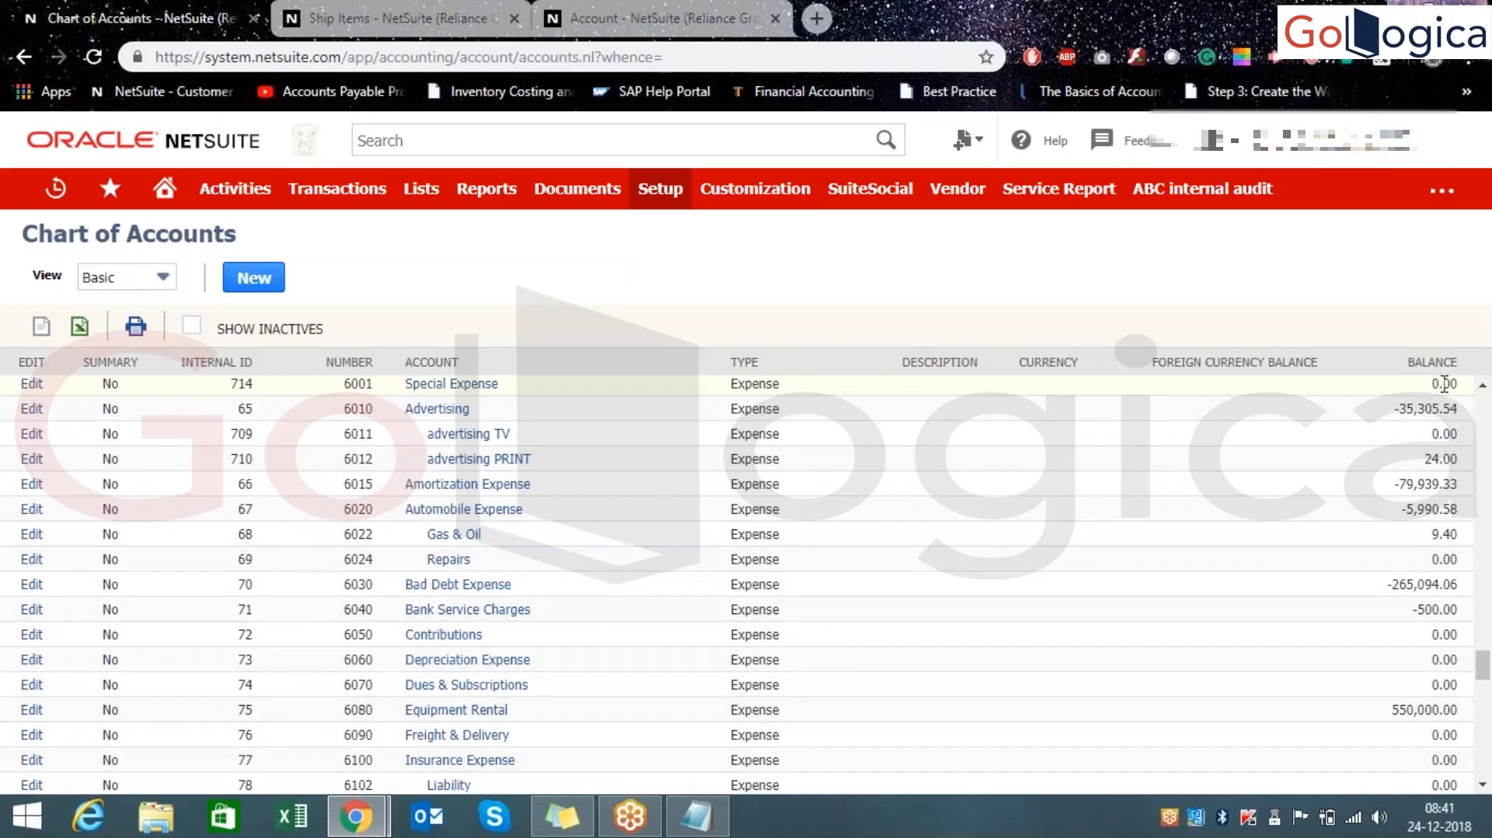
left_click_drag(1435, 386, 1414, 365)
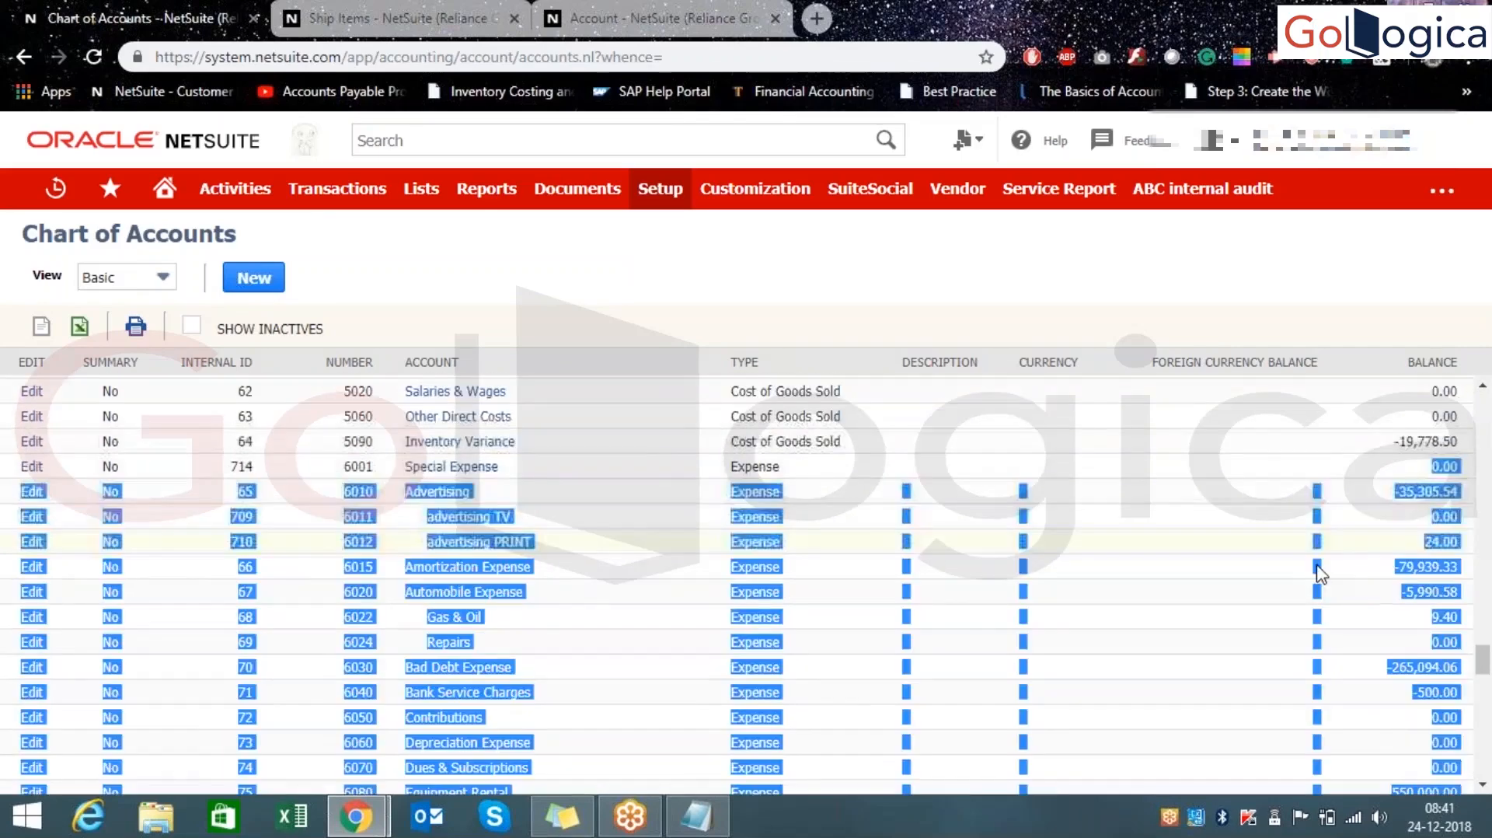
- Look through the remaining expense and income accounts, returning to the bank and asset accounts
scroll(1274, 568, "down", 8)
scroll(1258, 564, "down", 4)
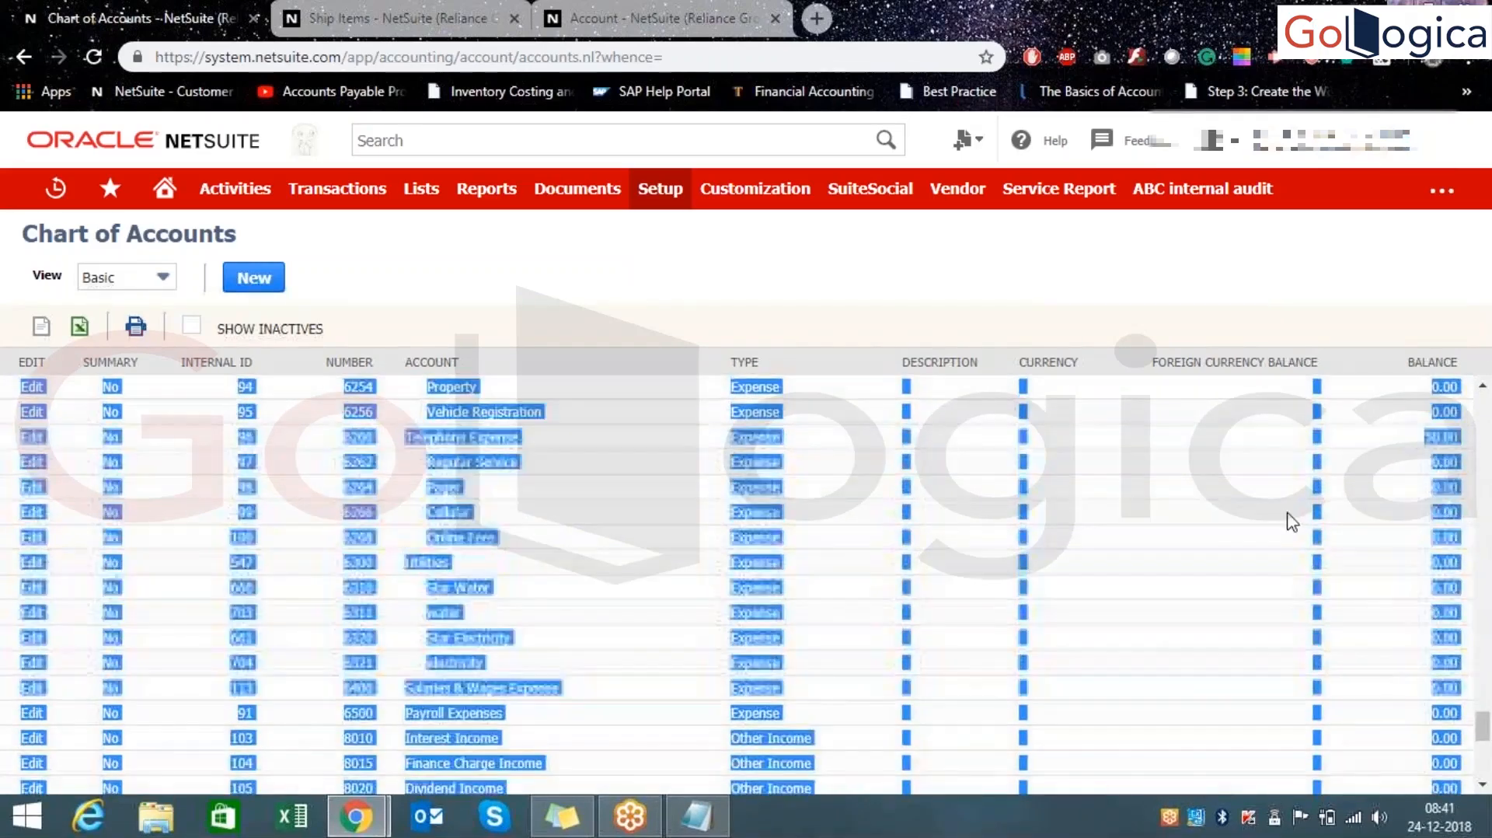
left_click(1439, 280)
scroll(1331, 574, "down", 3)
left_click_drag(1483, 758, 1309, 207)
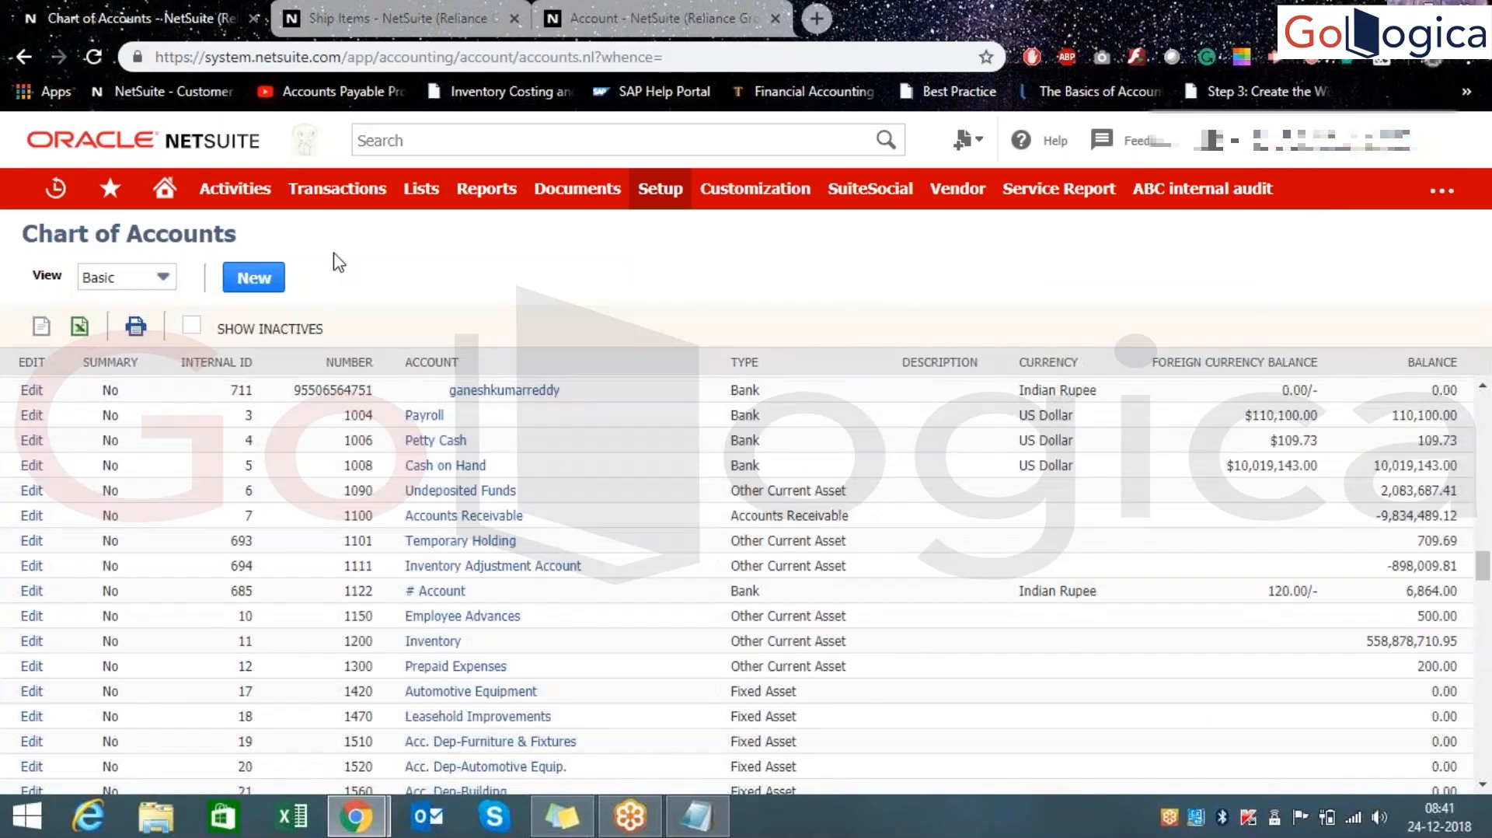
- Try US Dollar and Canadian Dollar as the currency of a new bank account, discarding the form for the account list
left_click(264, 277)
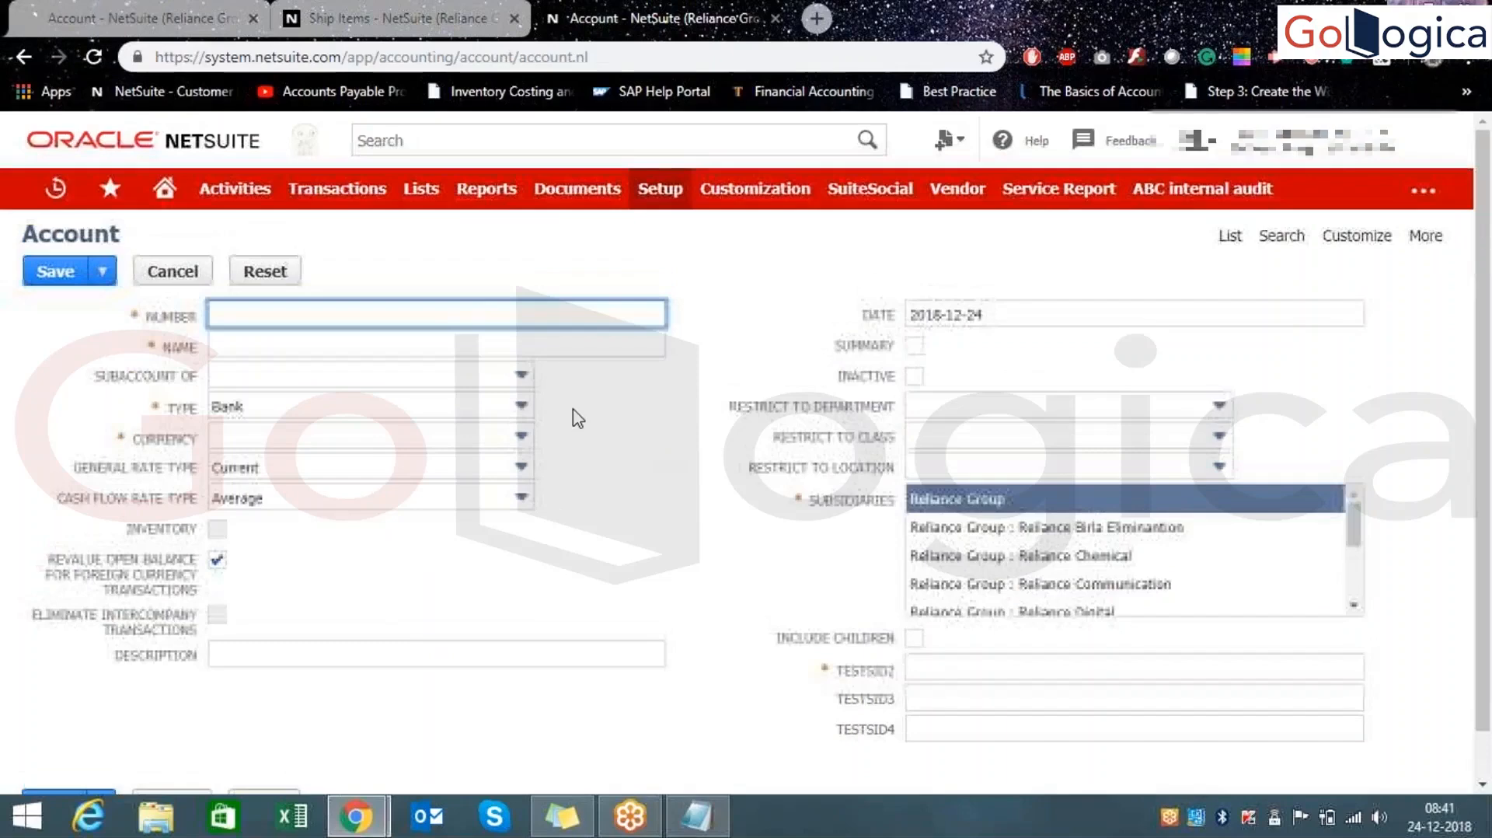
left_click(522, 436)
scroll(533, 660, "down", 3)
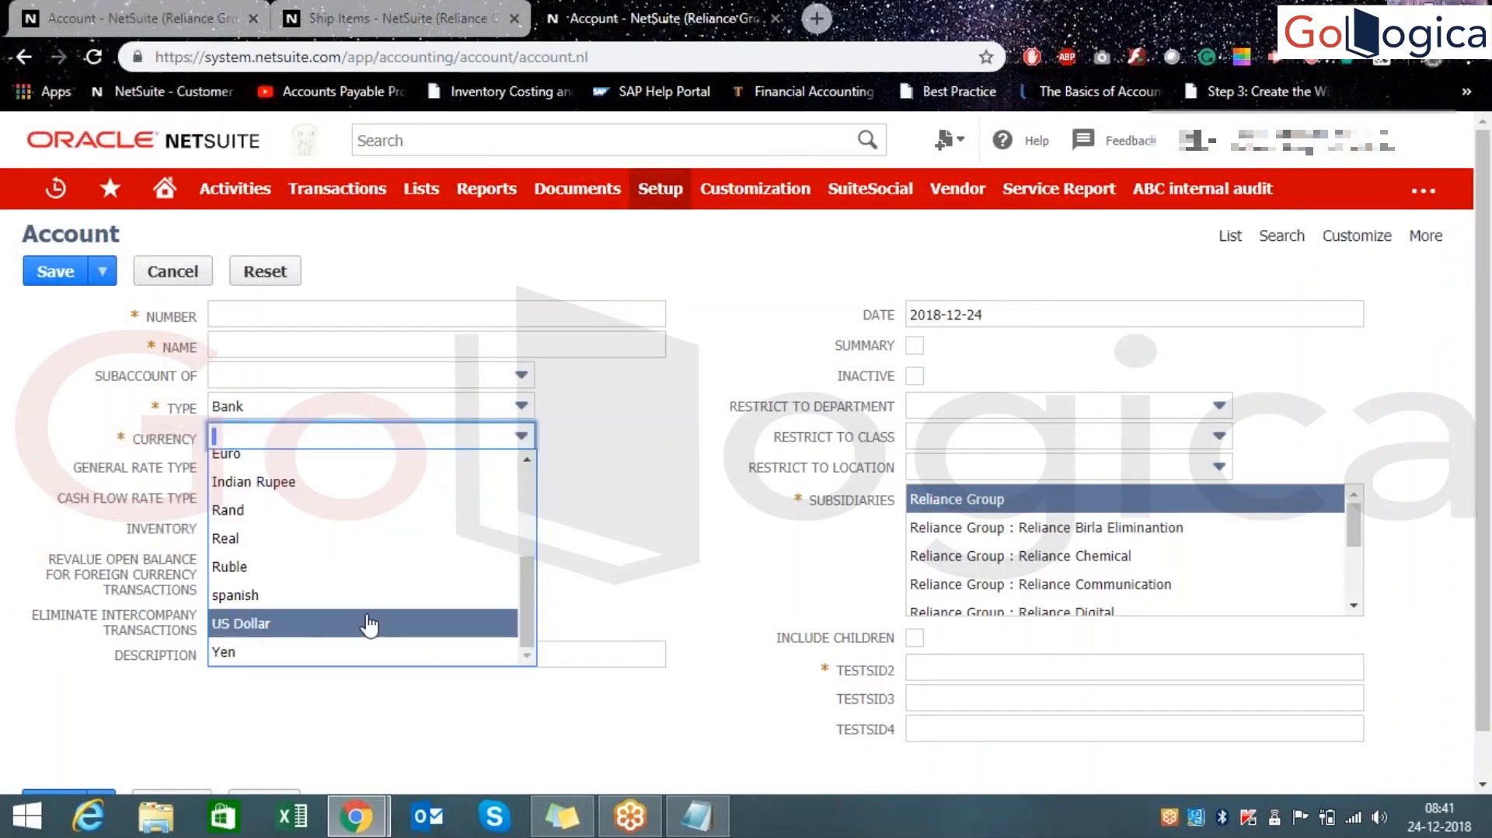
left_click(370, 623)
left_click(522, 436)
left_click_drag(525, 584, 522, 493)
left_click(432, 495)
left_click(507, 437)
left_click(464, 577)
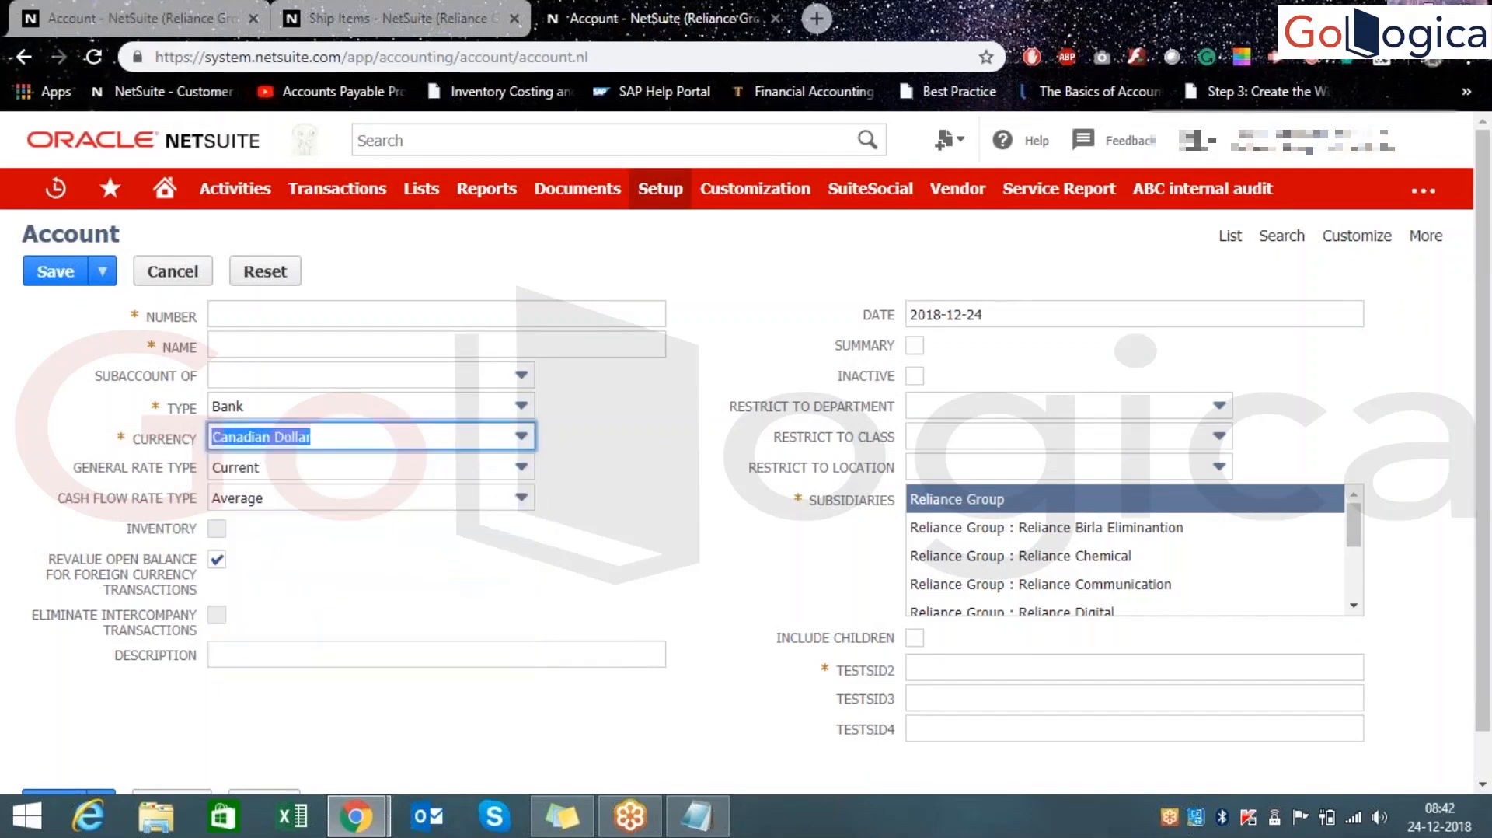
left_click(522, 437)
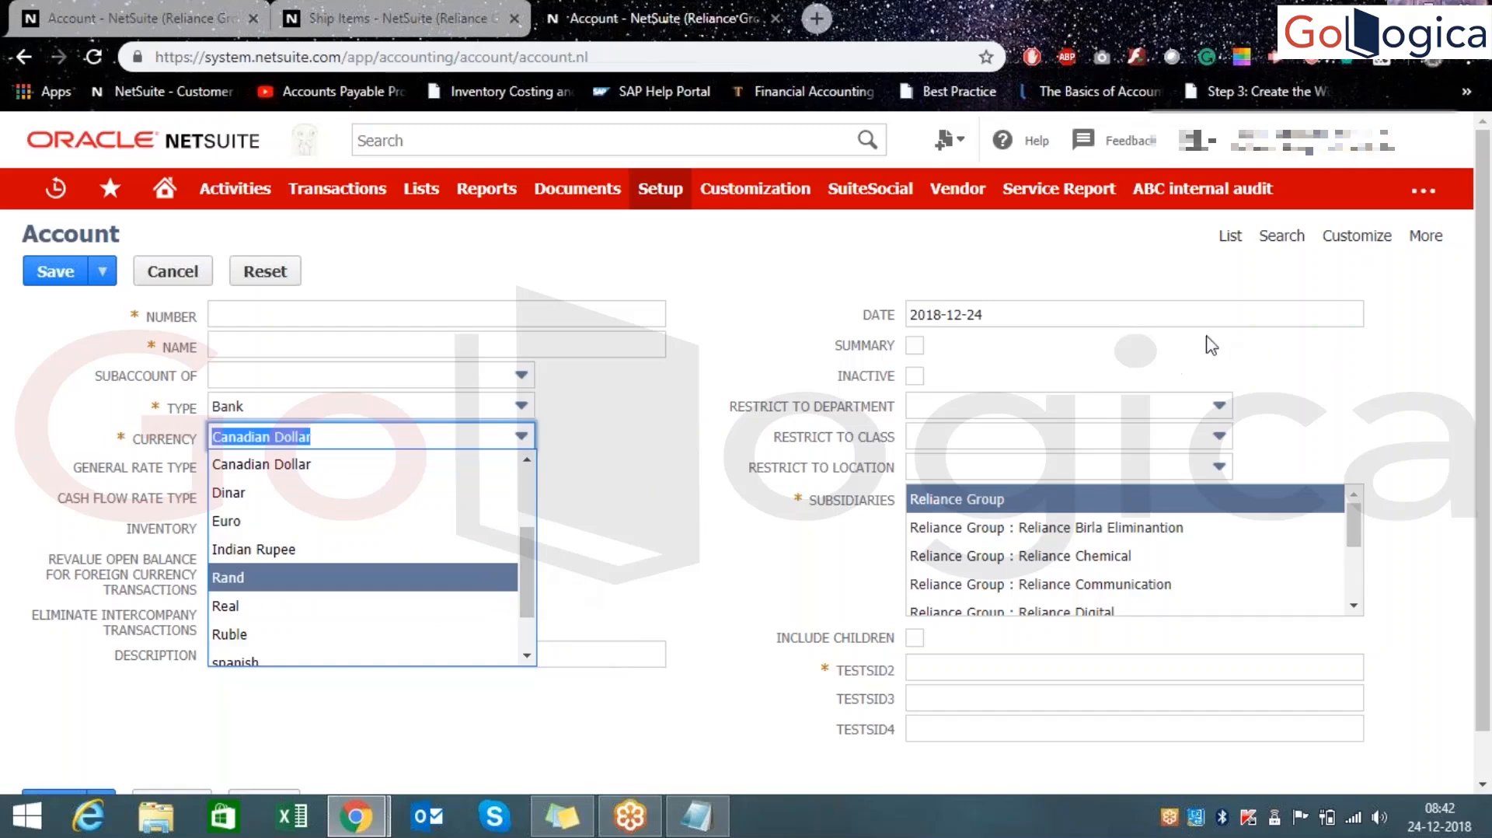
left_click(1229, 236)
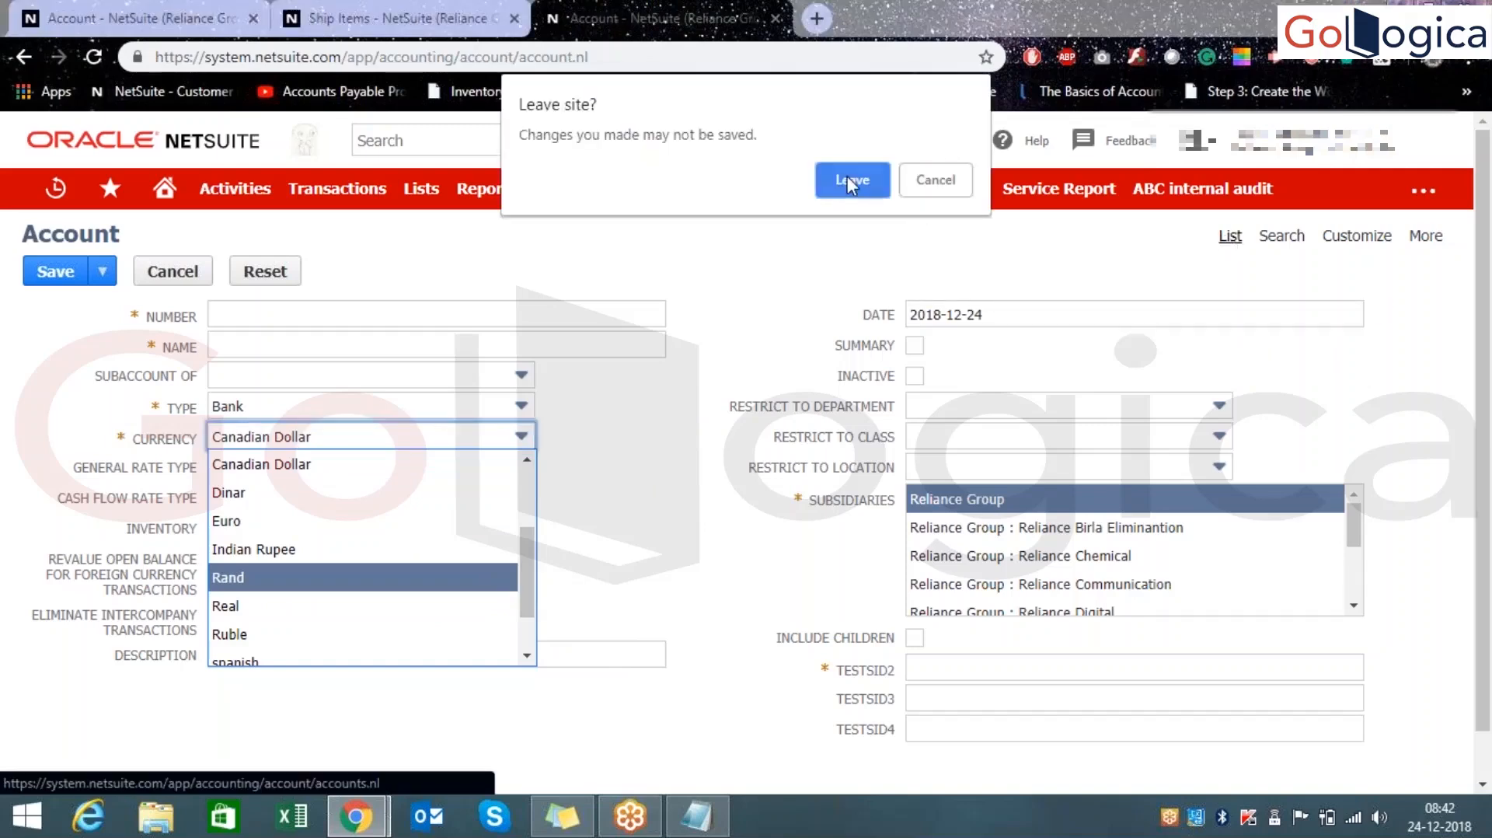
left_click(849, 180)
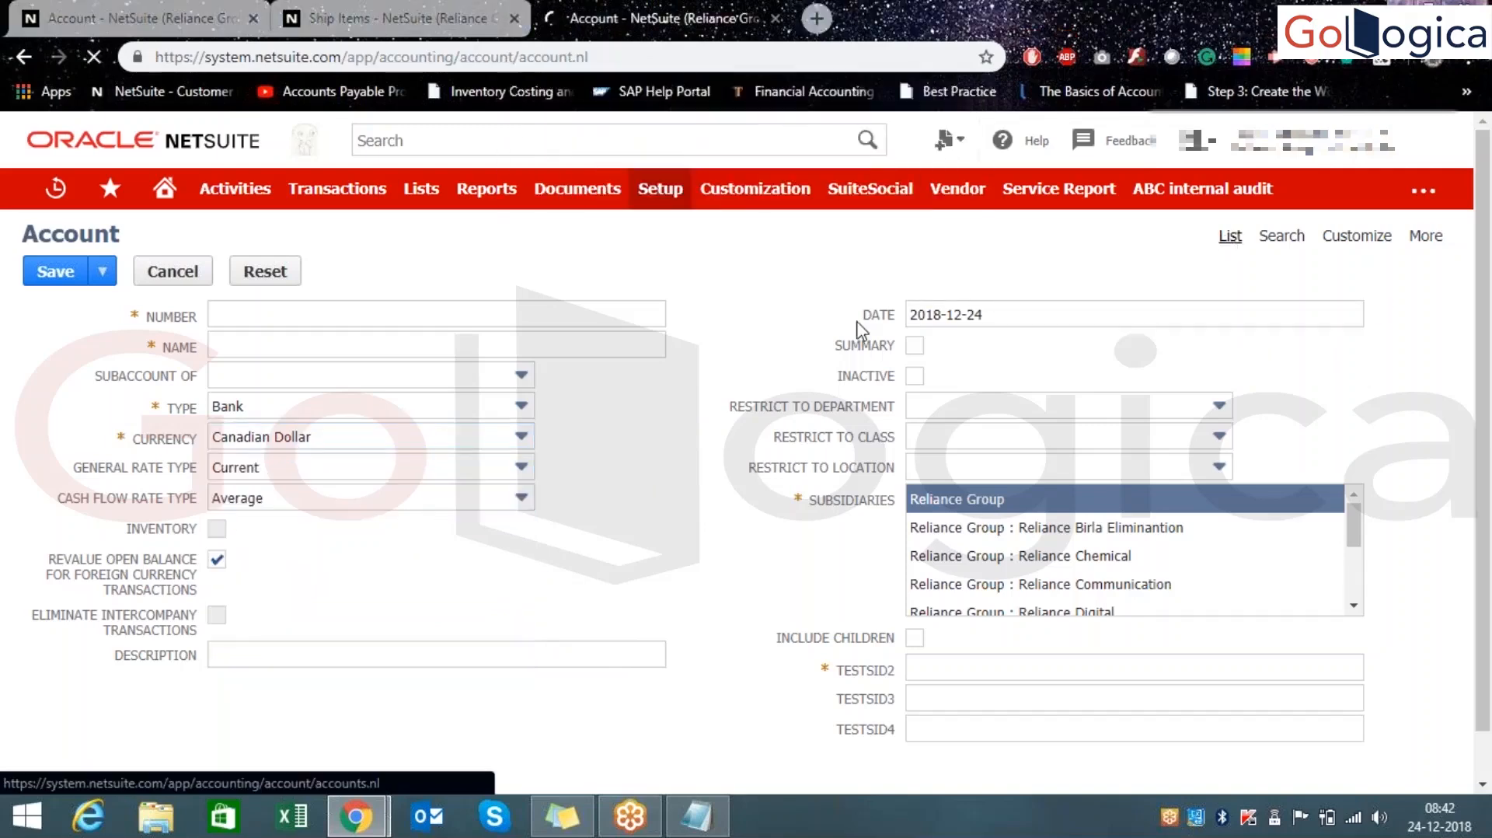
- Open the Foreign Currency Variance Posting Rules from the accounting setup in a separate tab
left_click(360, 16)
mouse_move(670, 190)
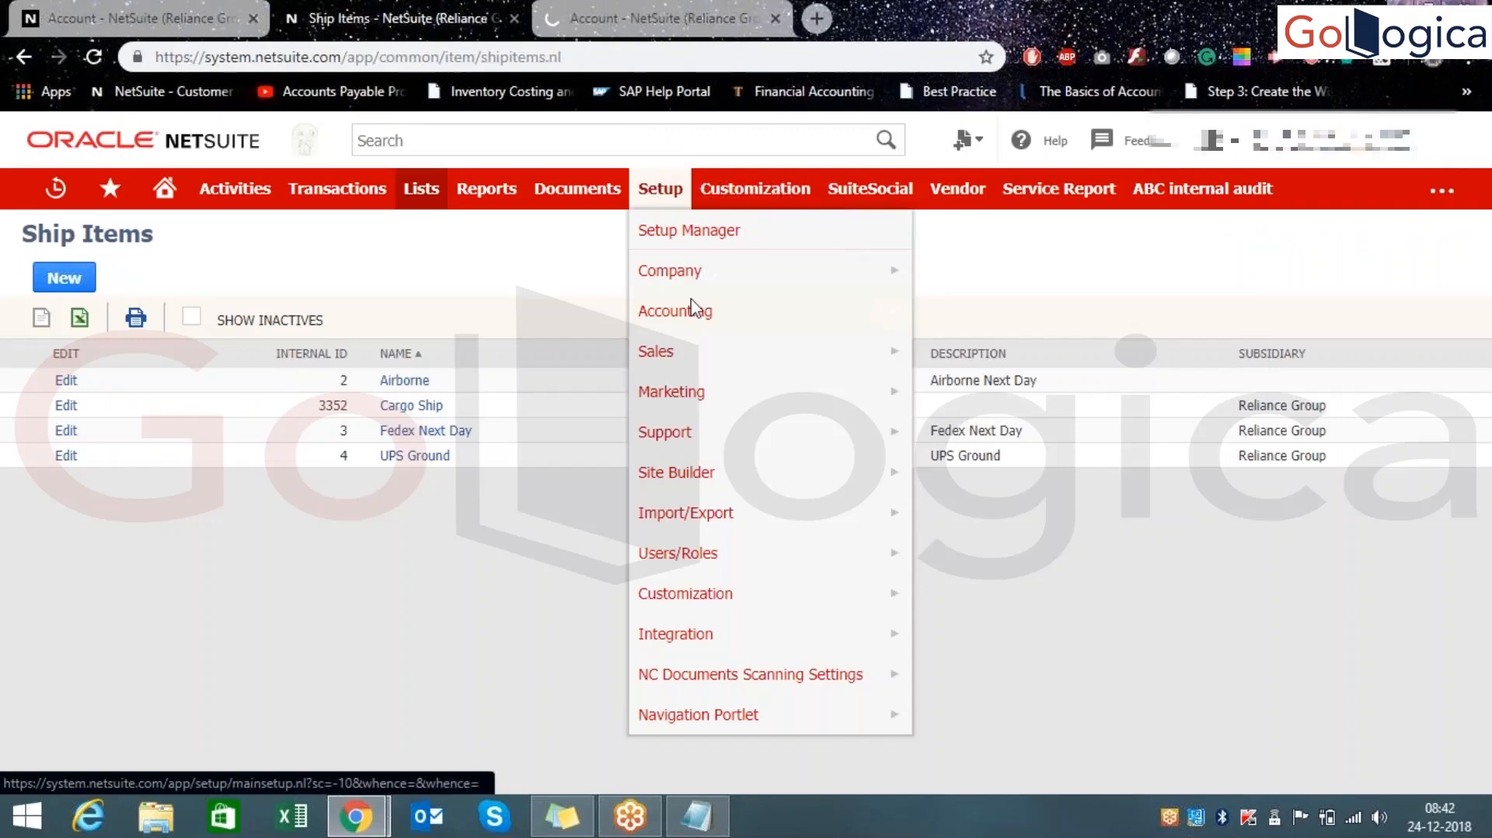
mouse_move(694, 308)
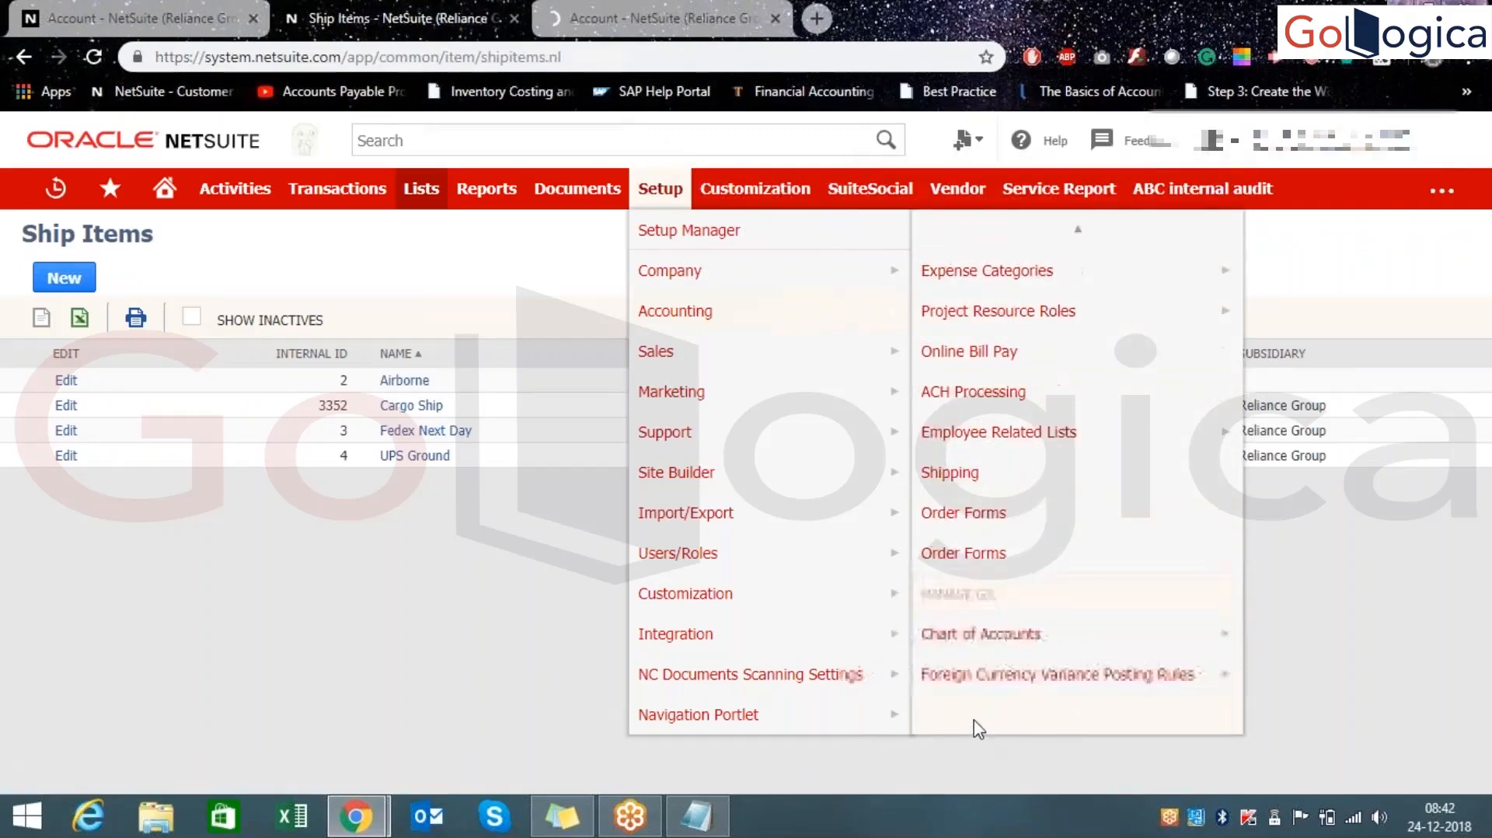
mouse_move(984, 483)
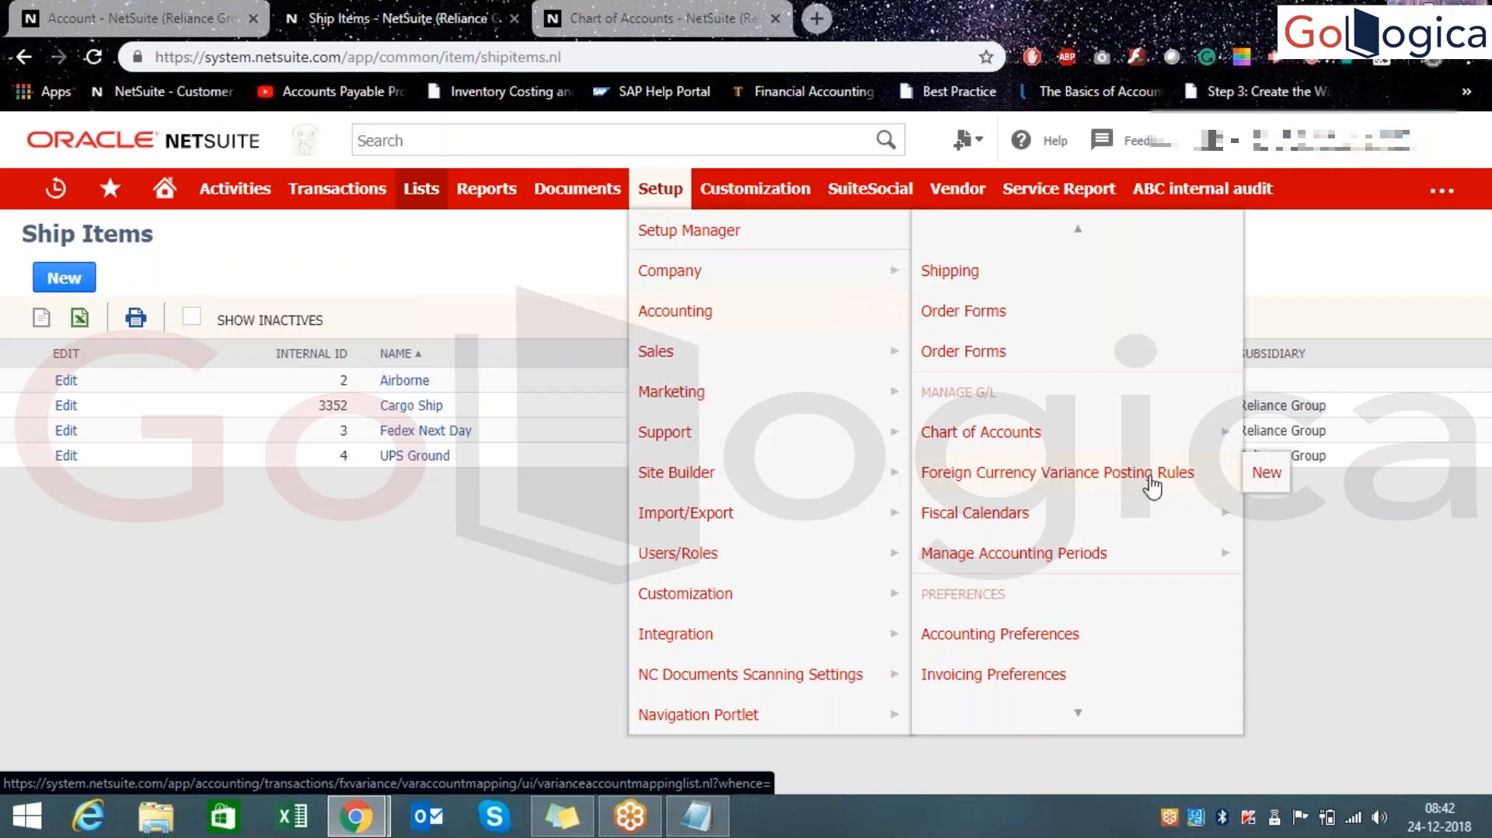
middle_click(1152, 487)
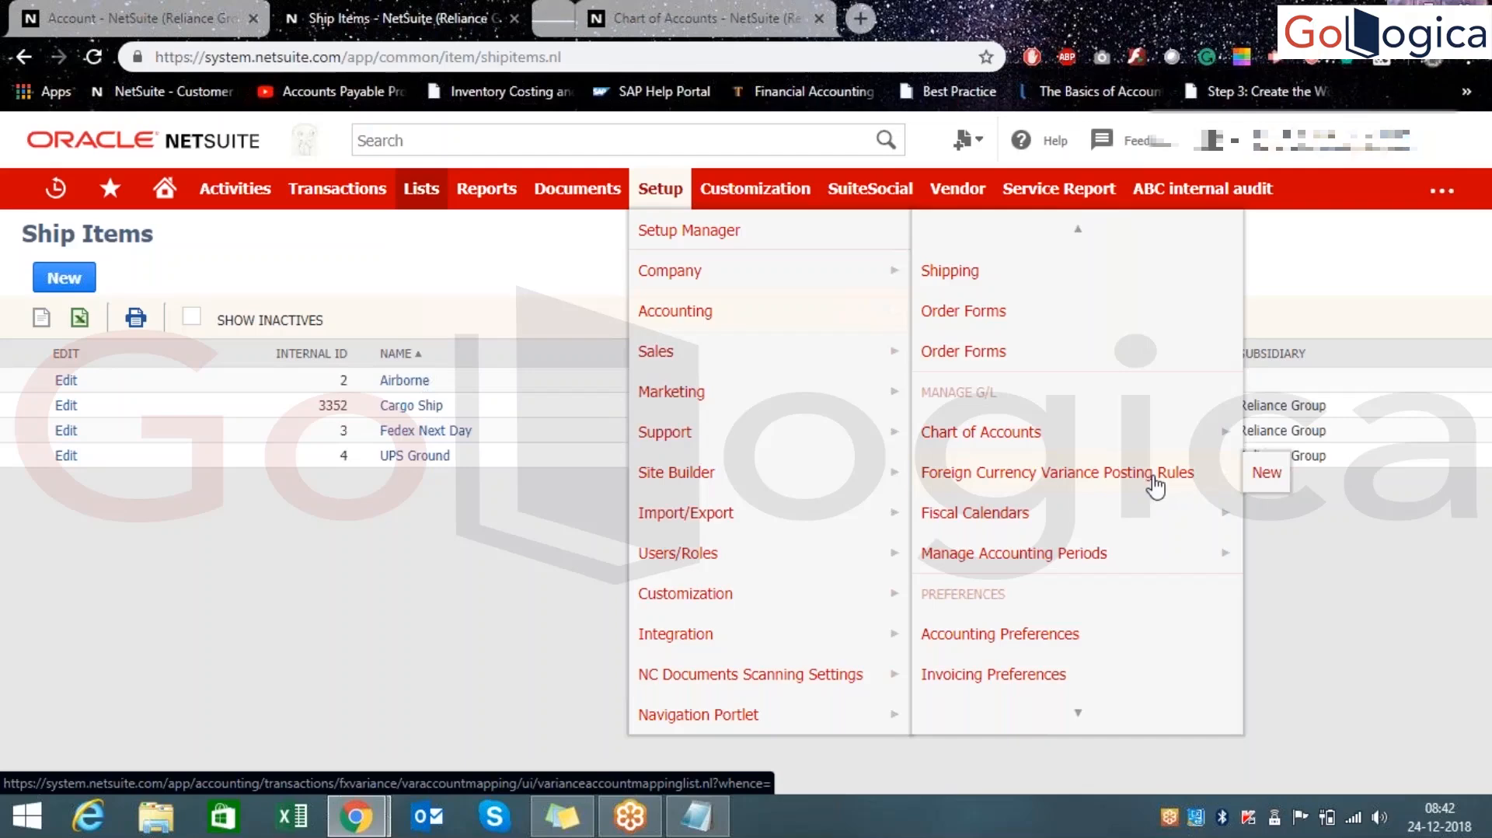
- Return to the chart of accounts and sort it by account type
left_click(715, 18)
left_click(855, 11)
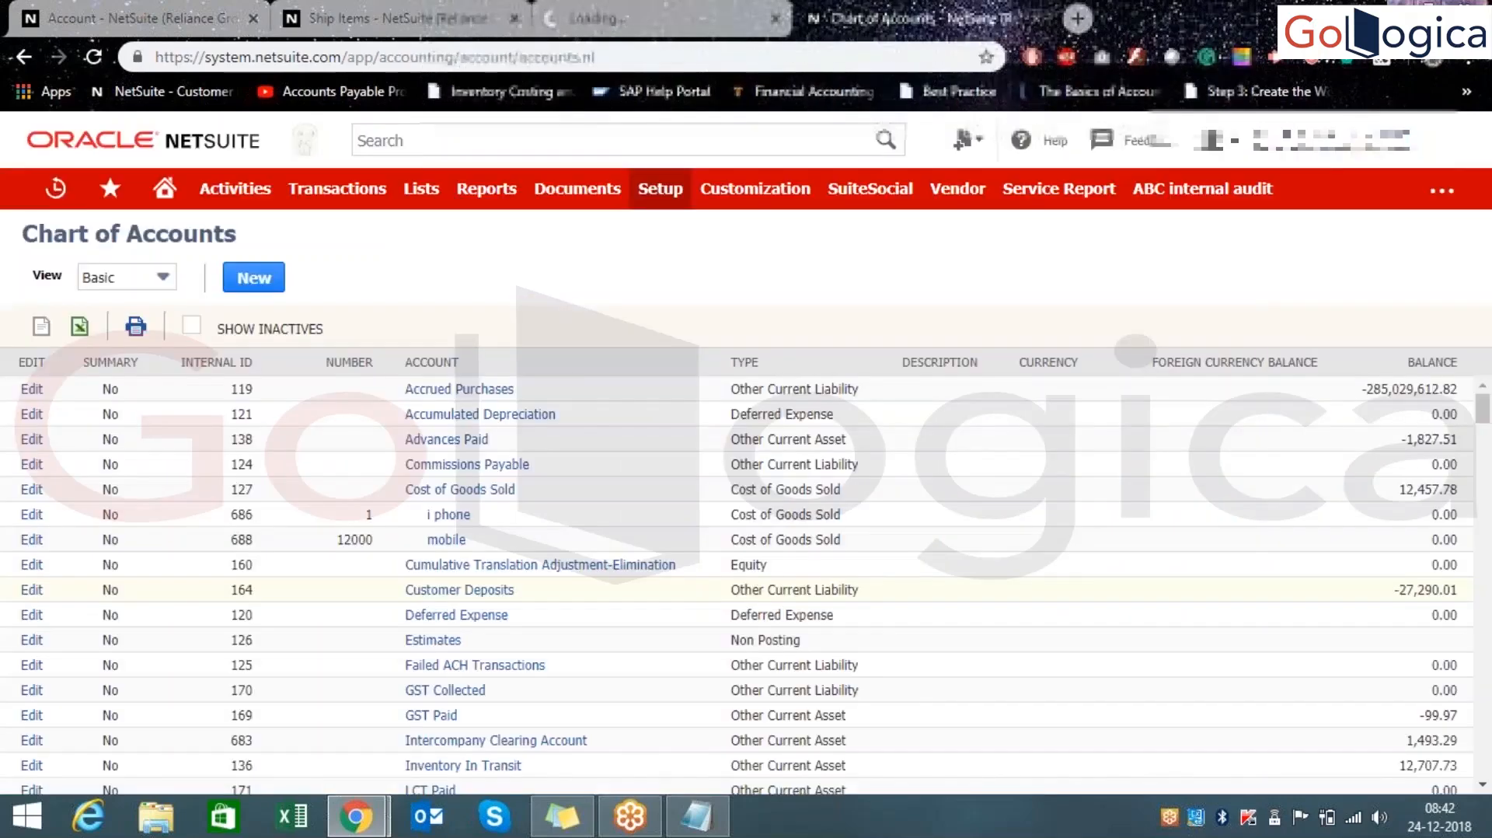
left_click(745, 363)
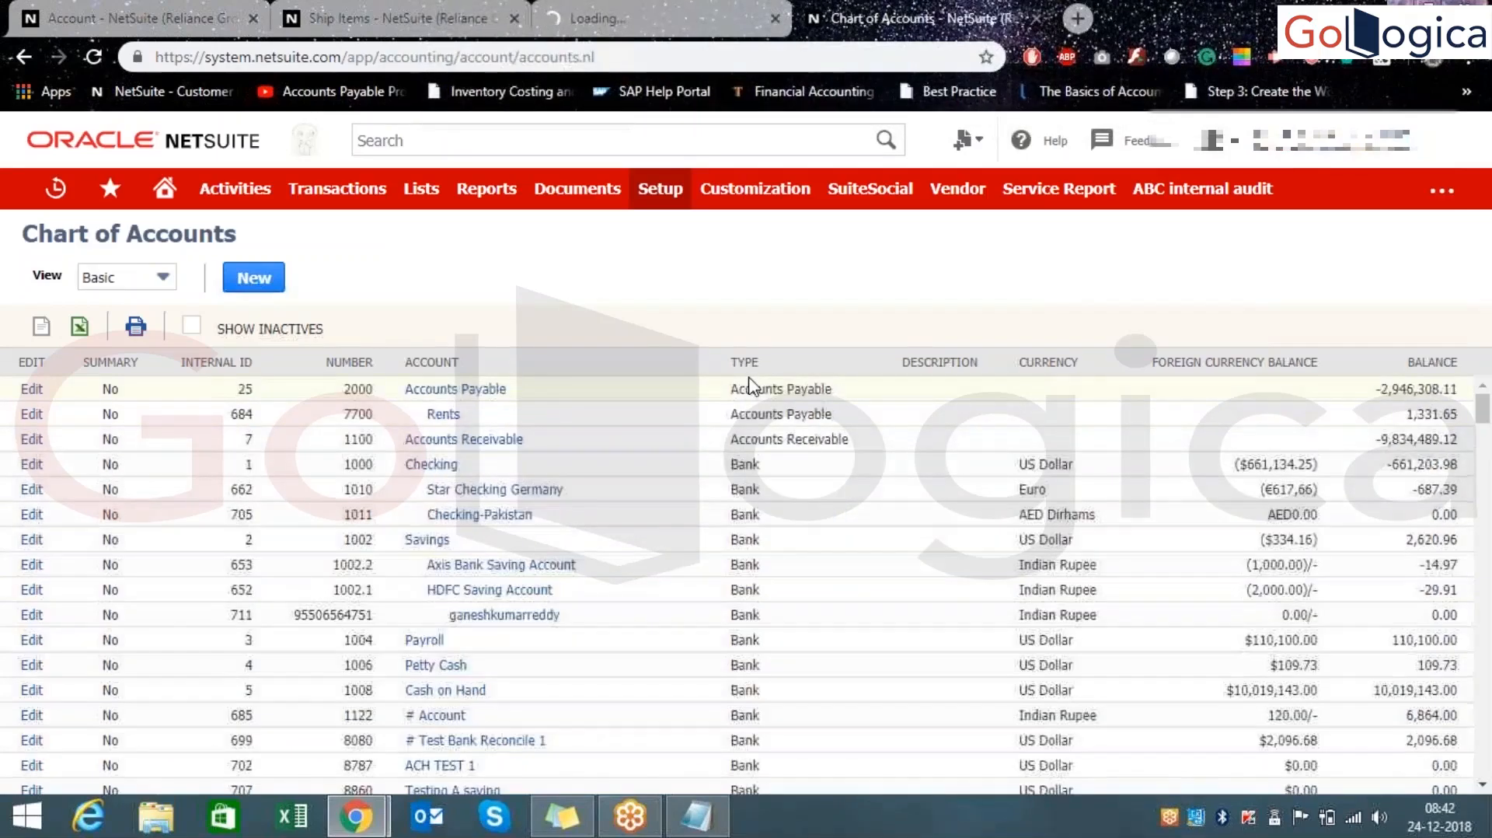
- Examine the accounts grouped by type and the currencies assigned to the bank accounts
scroll(915, 596, "down", 1)
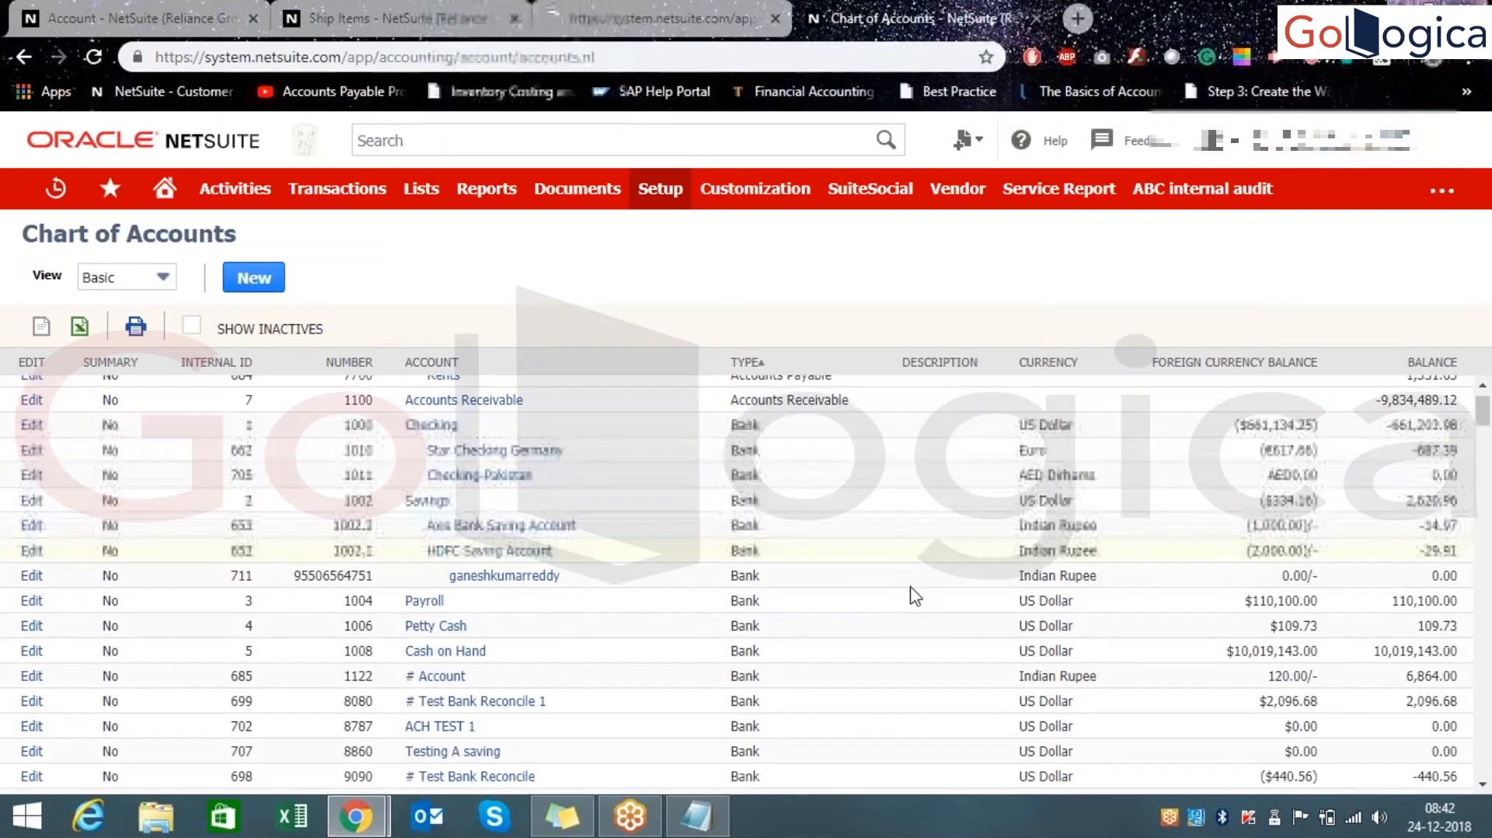
scroll(915, 596, "down", 20)
scroll(928, 593, "down", 5)
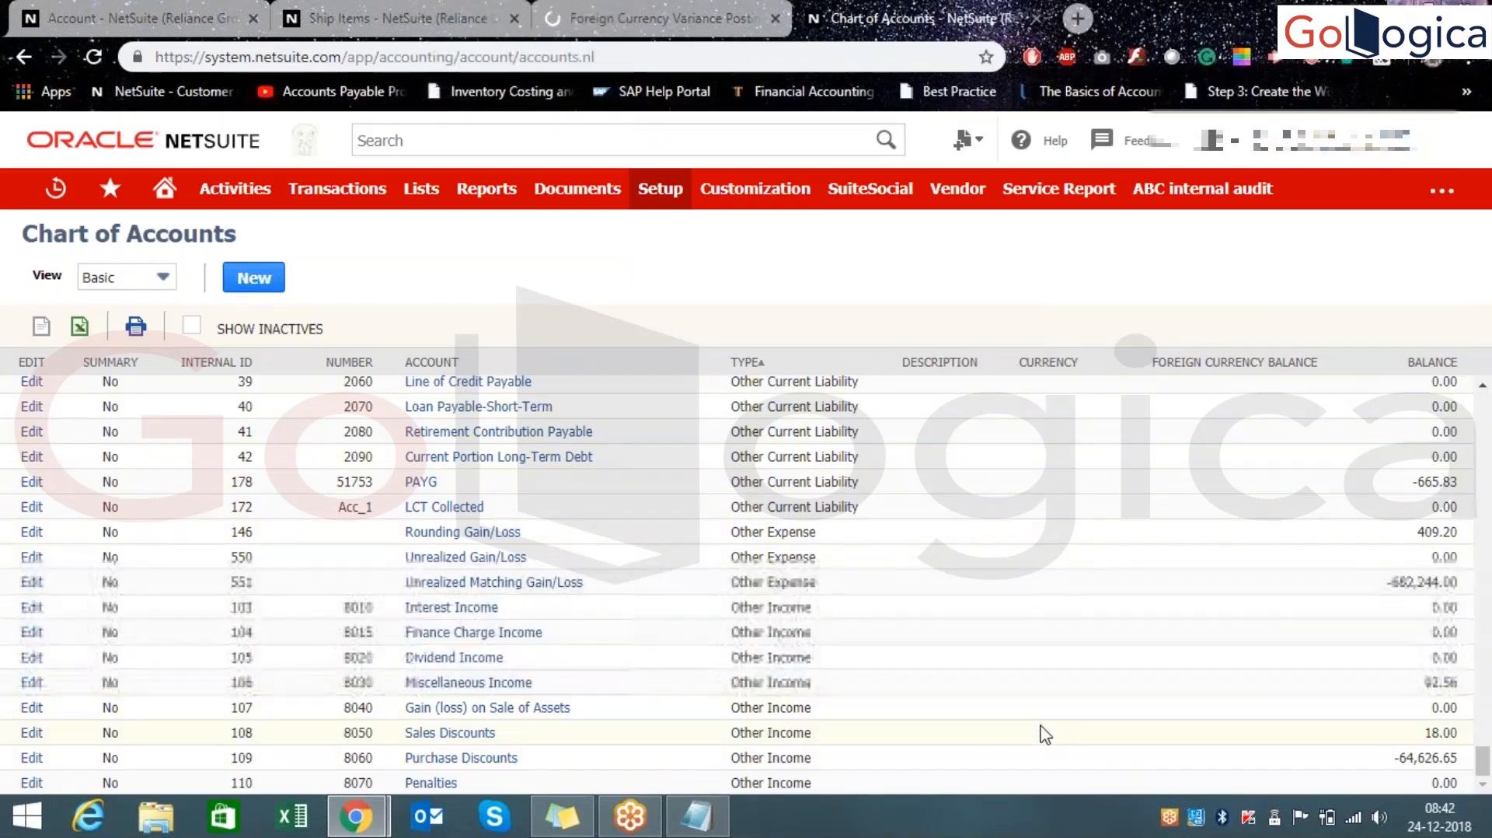
scroll(1045, 735, "up", 10)
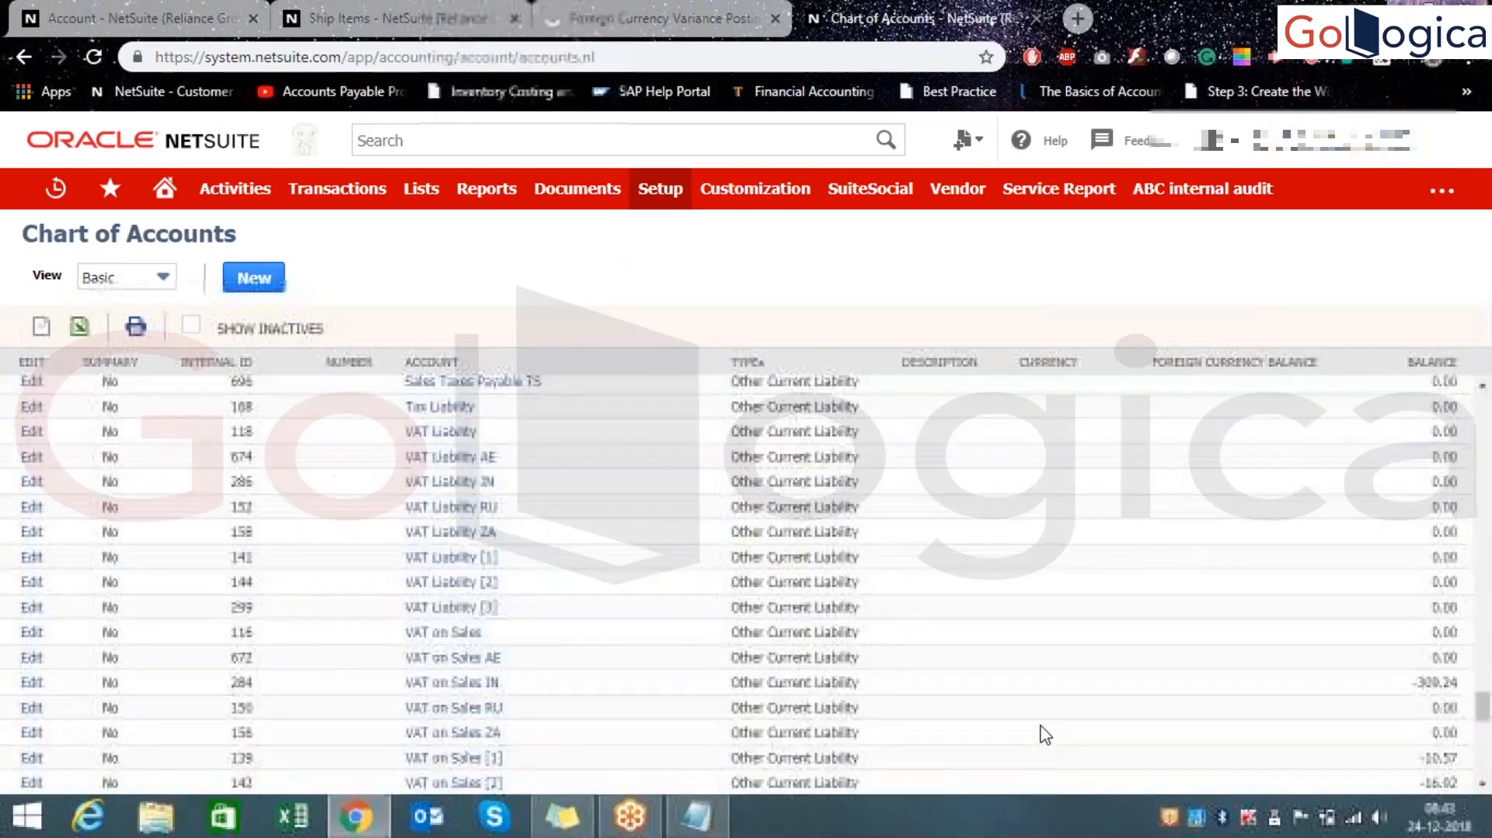
scroll(1045, 735, "up", 20)
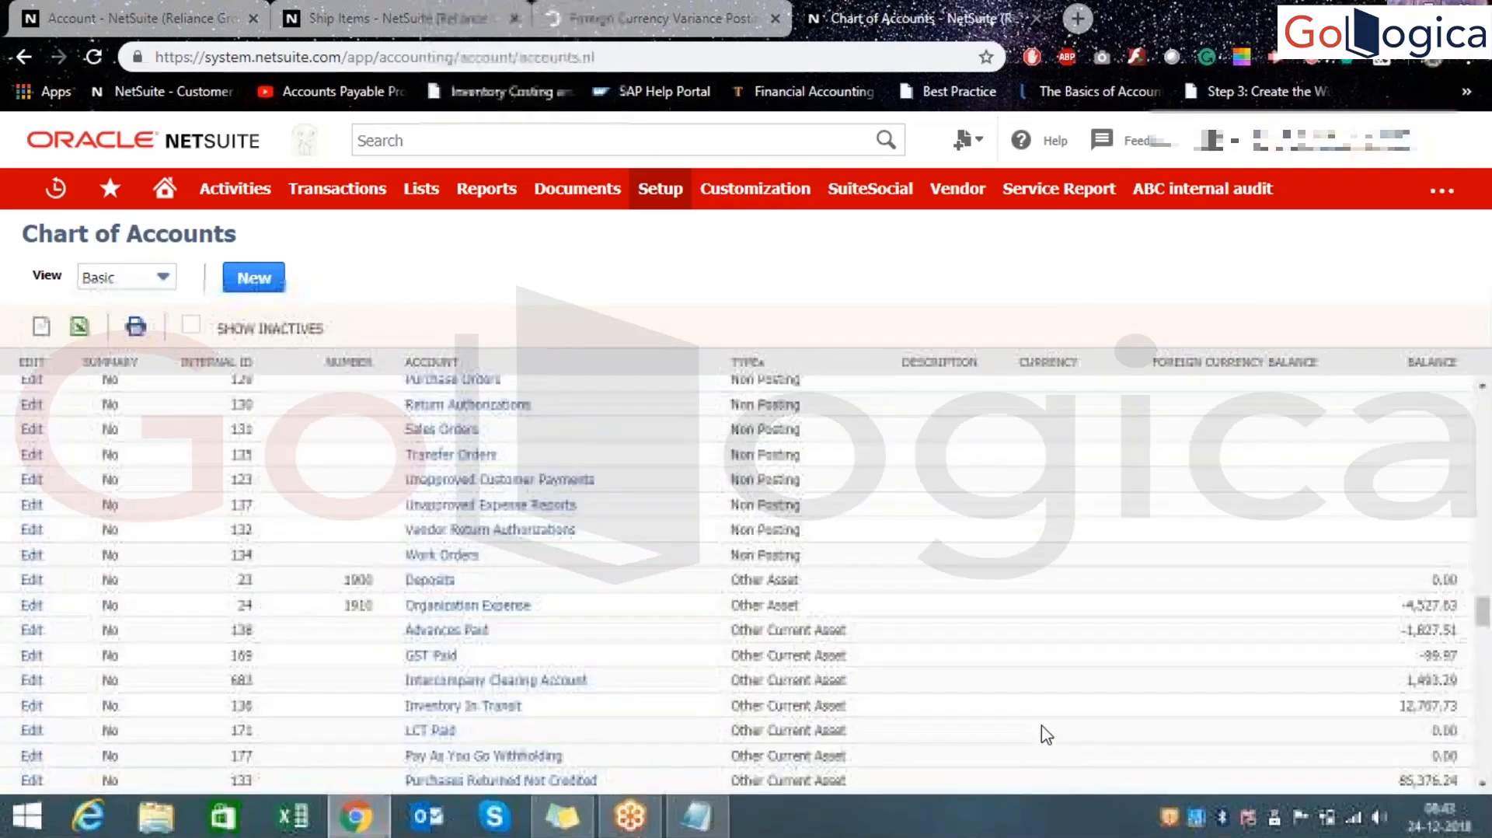
scroll(1045, 734, "up", 20)
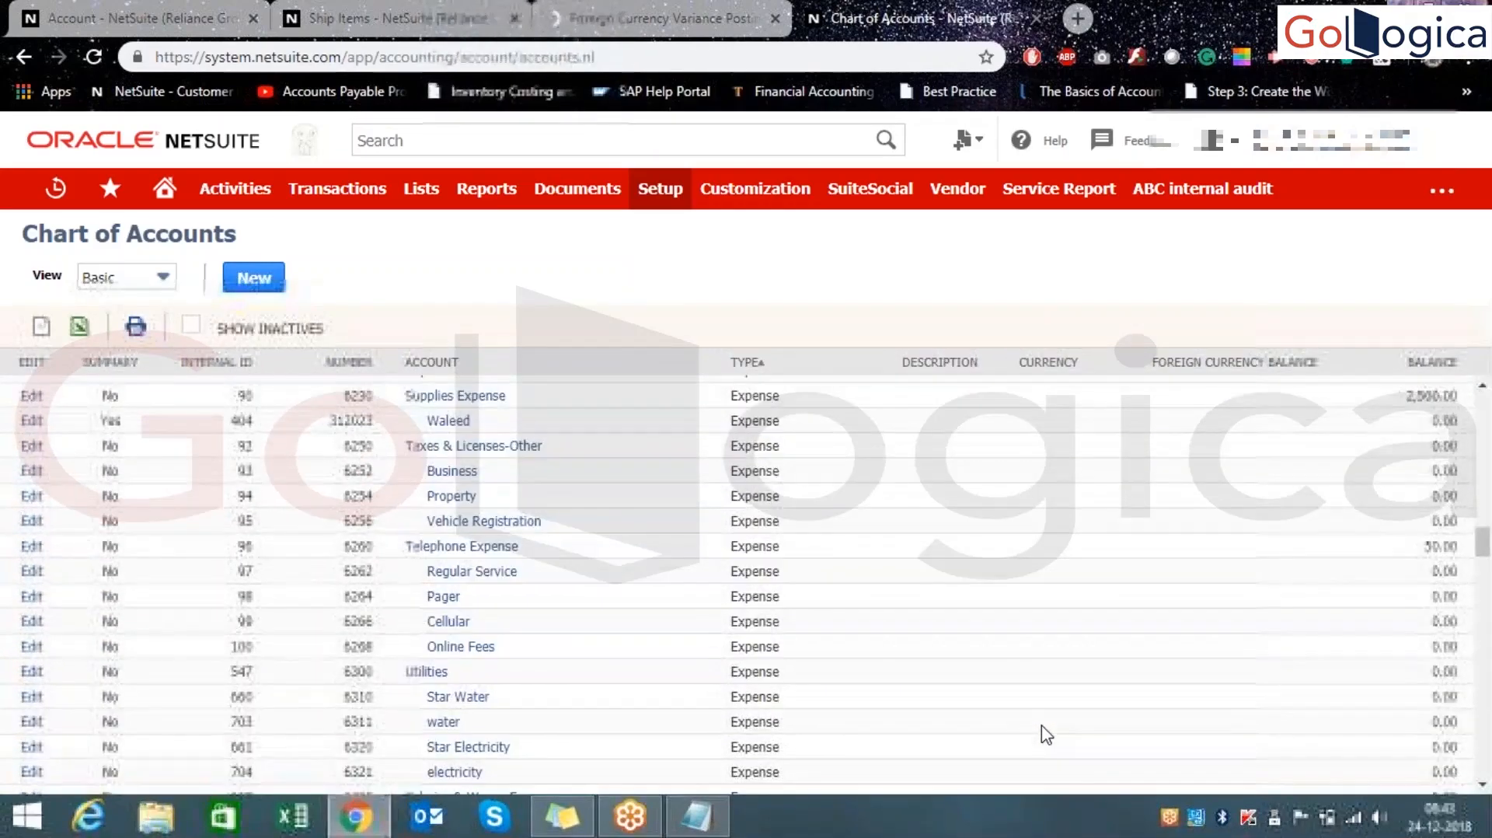
scroll(1045, 734, "up", 15)
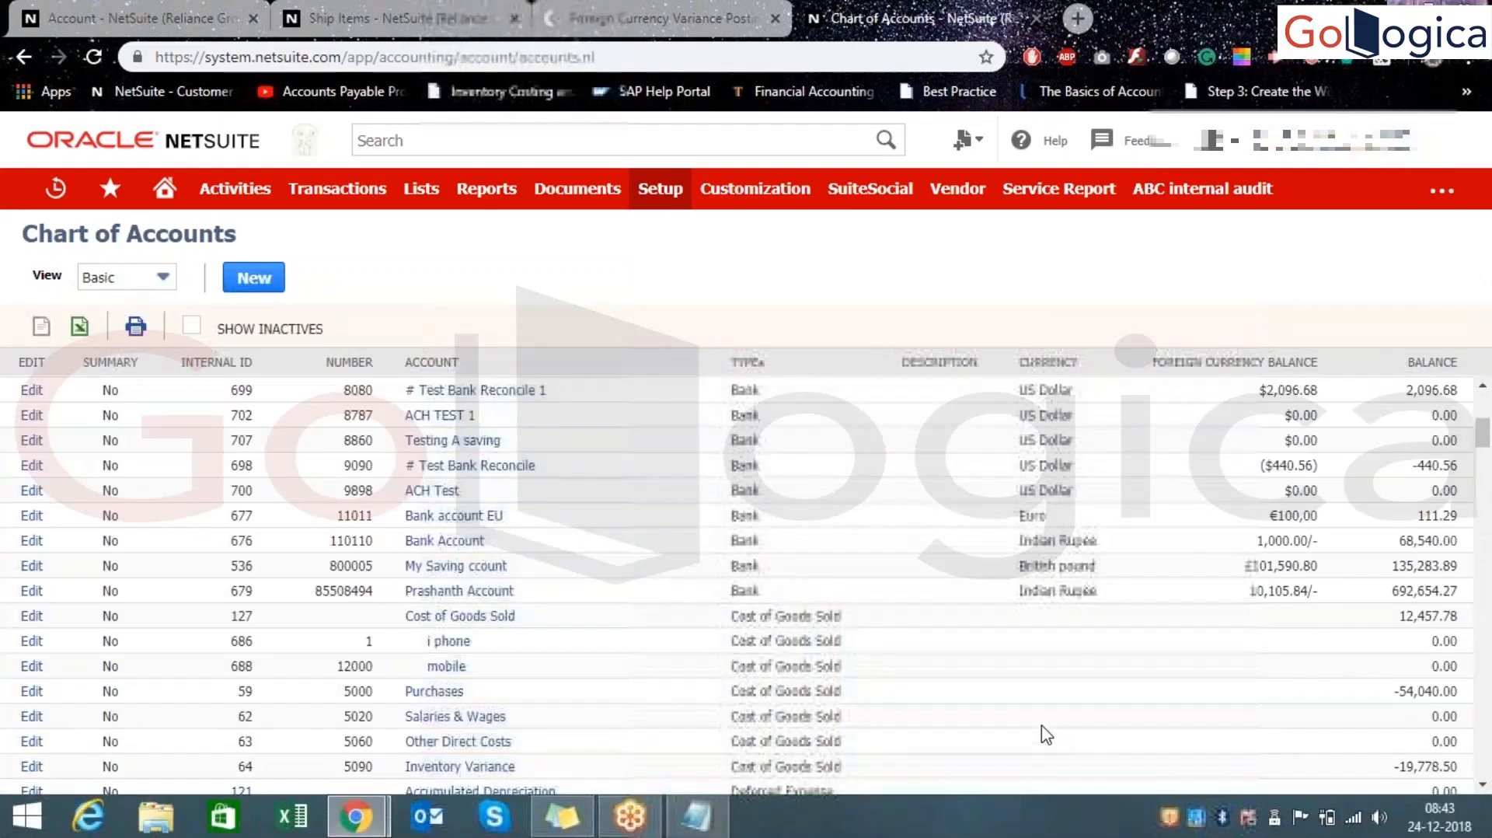
scroll(1045, 735, "up", 1)
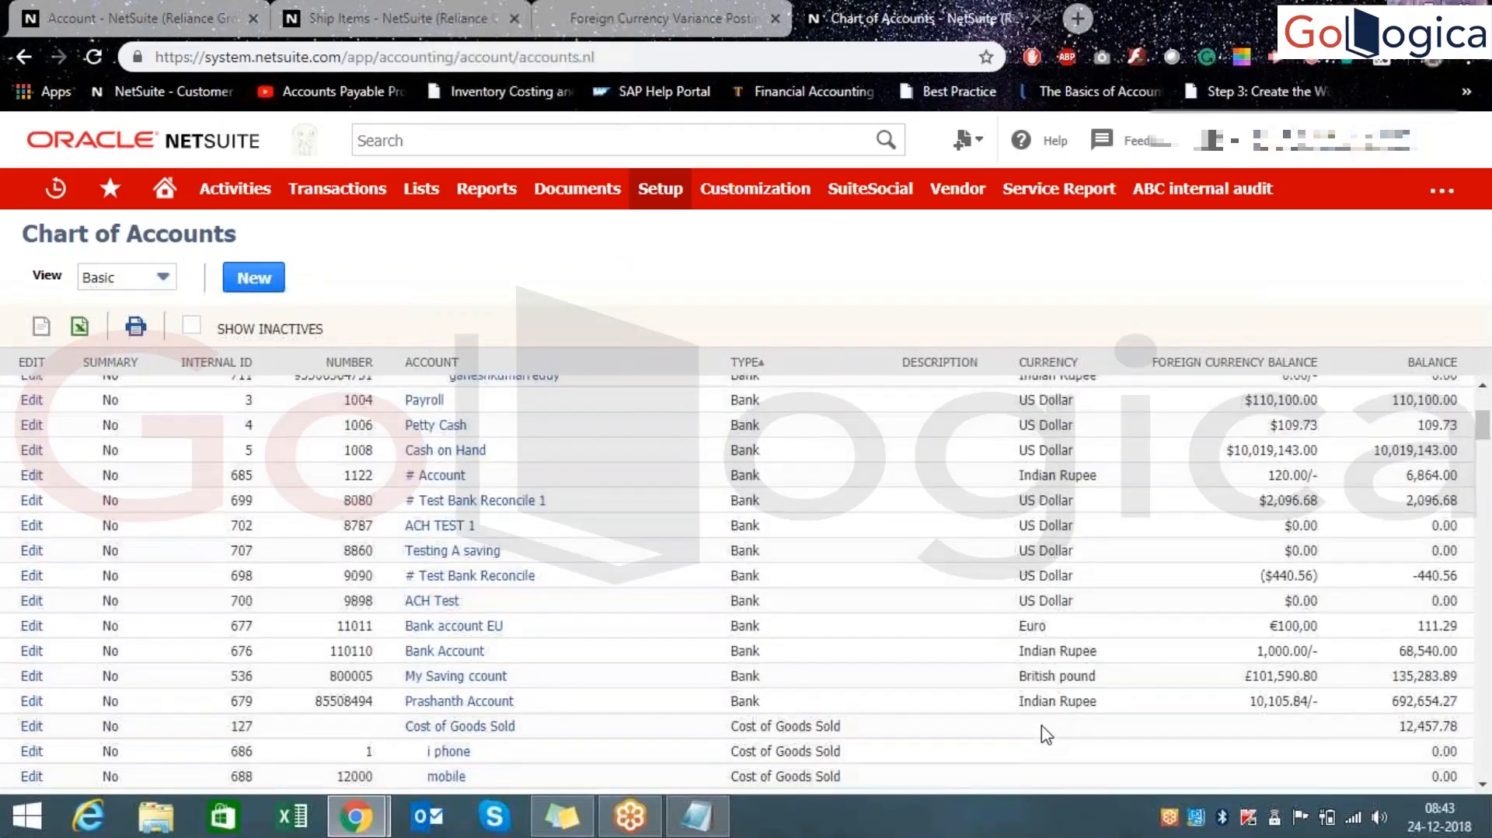
scroll(1046, 735, "up", 5)
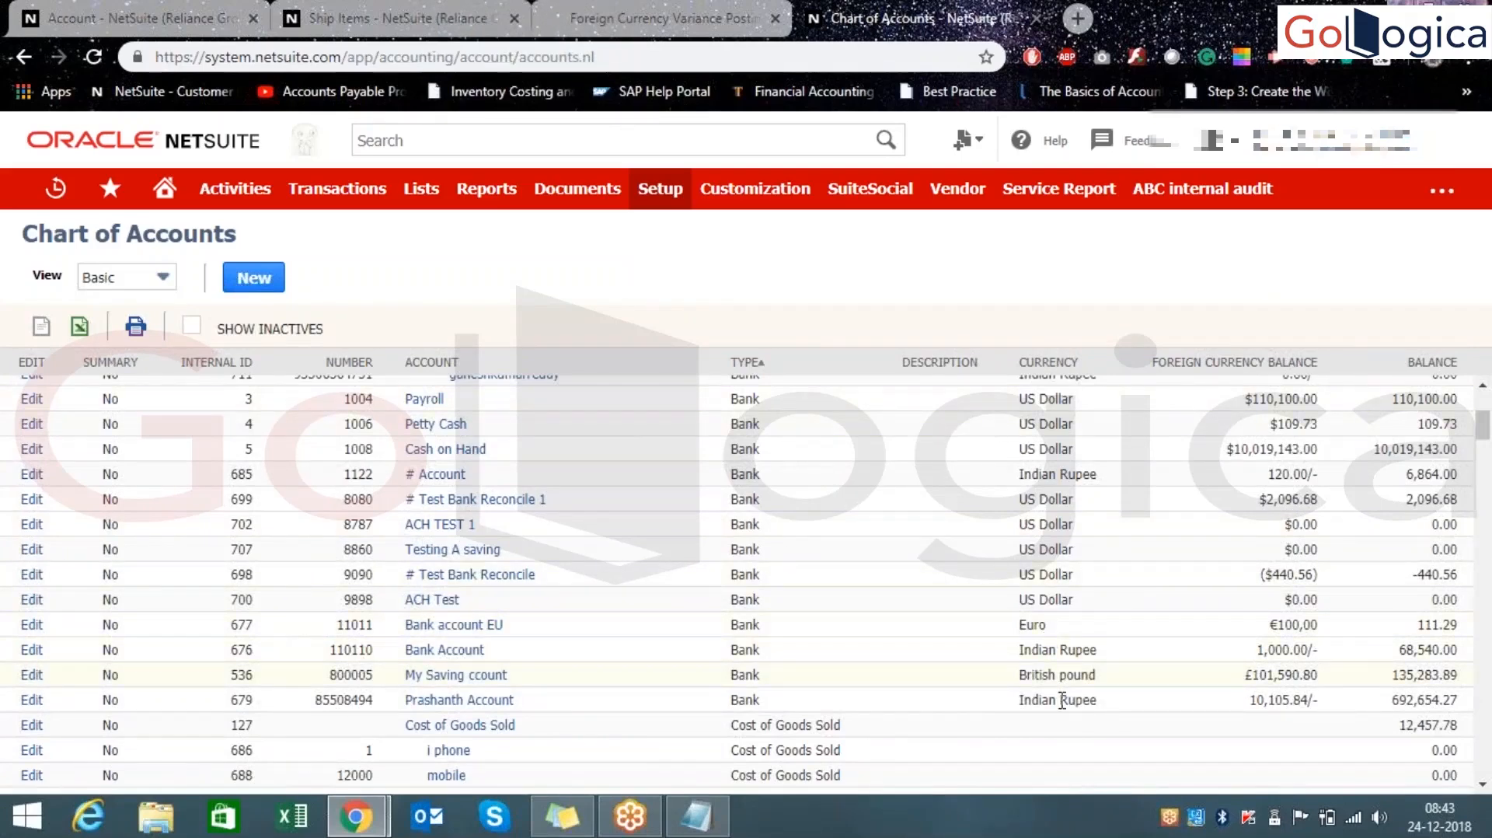
- Review the remaining account types in the chart of accounts and the Foreign Currency Balance column of the bank accounts
scroll(1061, 694, "down", 15)
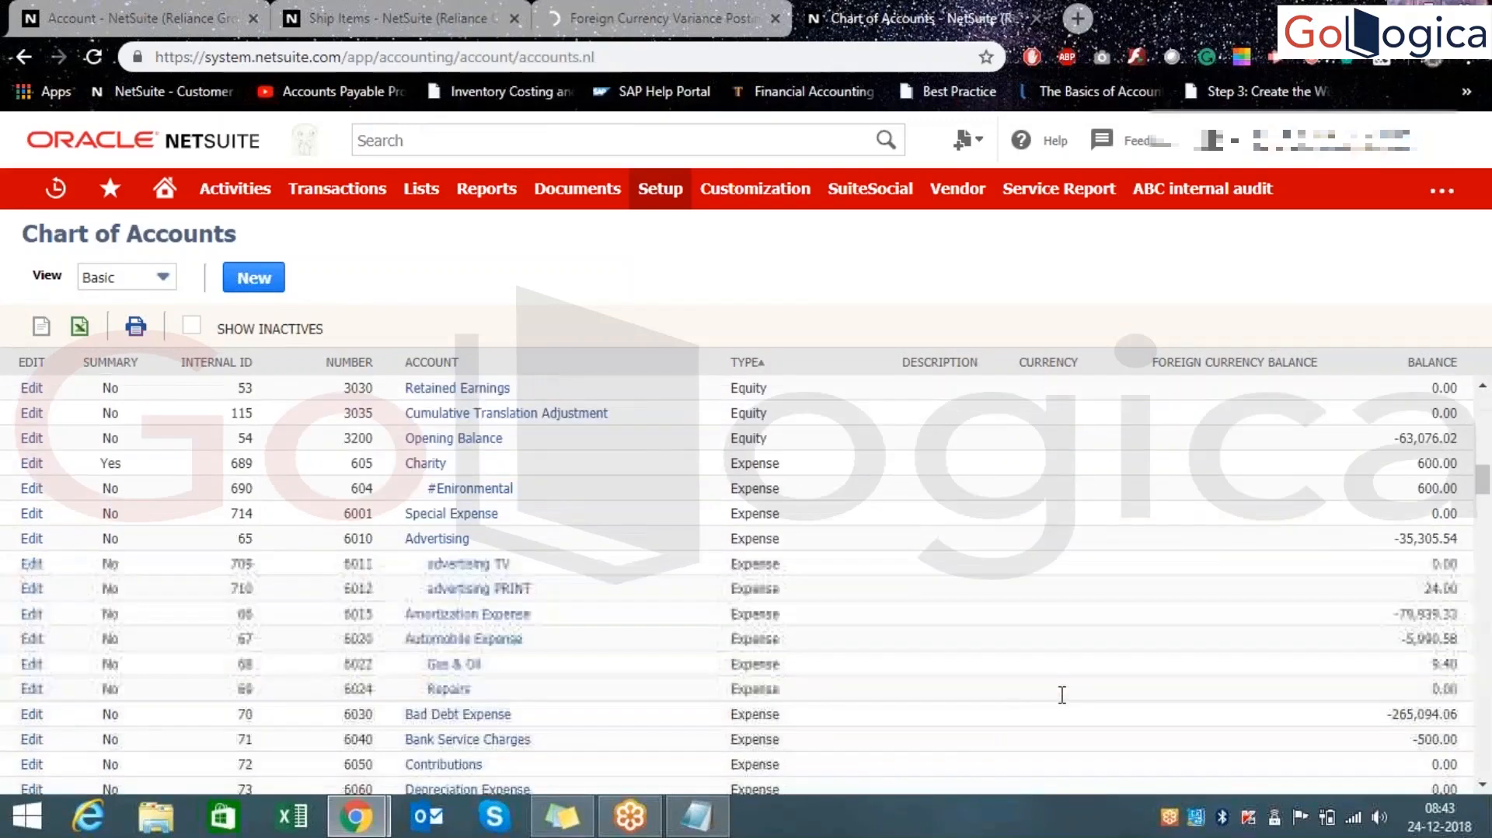
scroll(1062, 694, "up", 12)
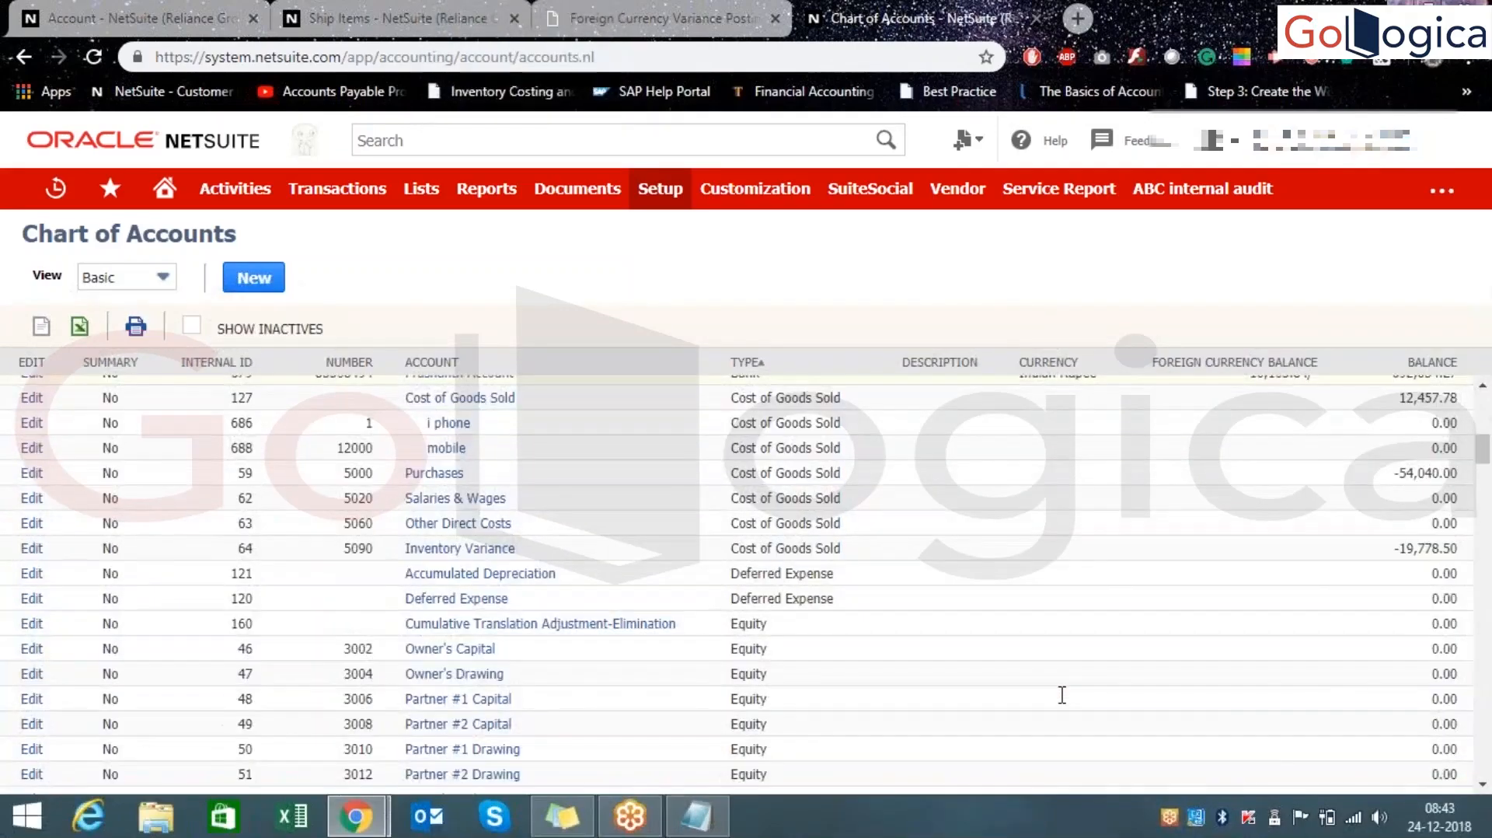
scroll(1061, 694, "up", 10)
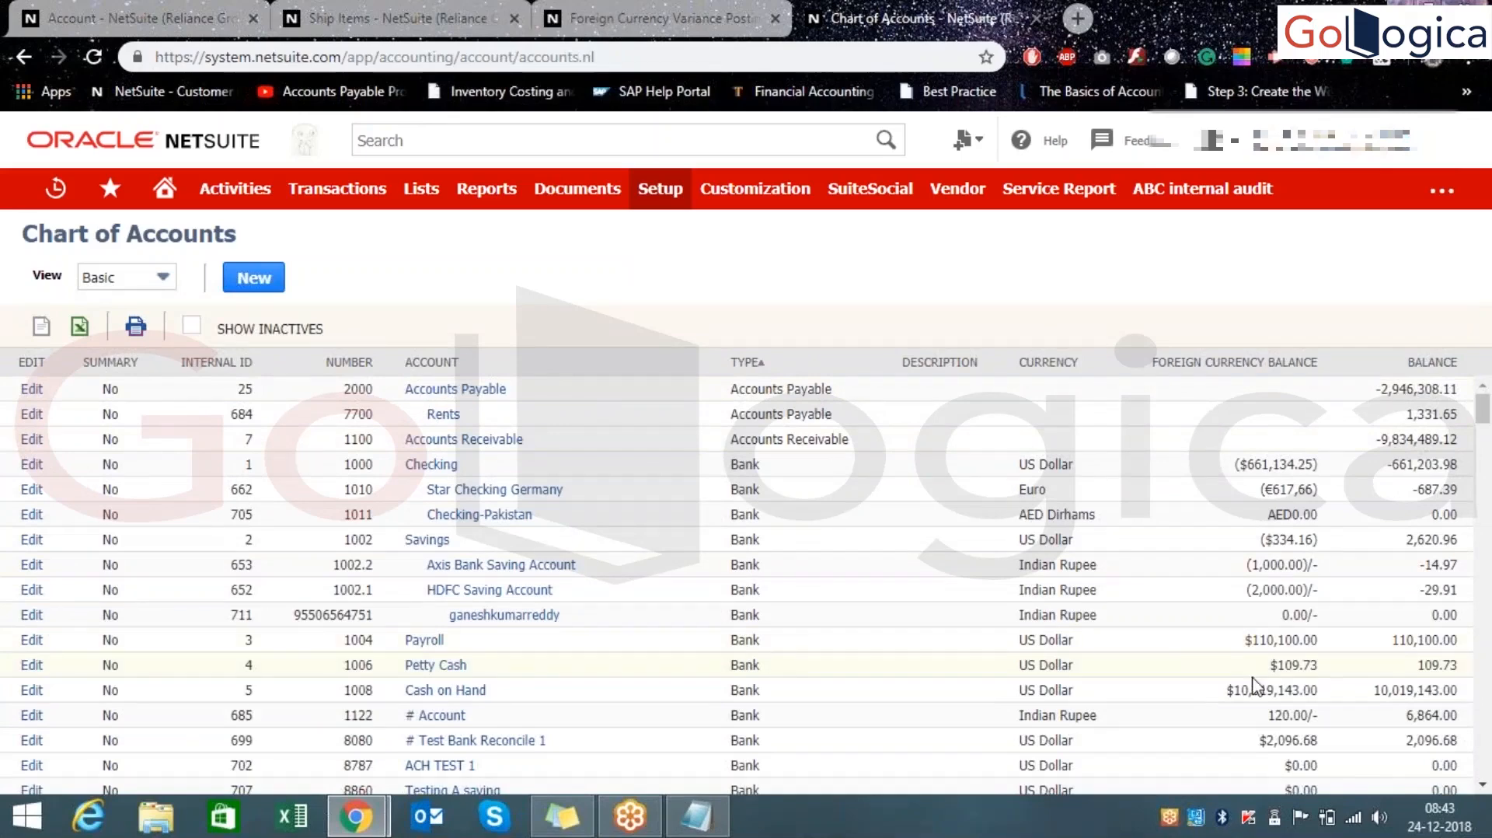
left_click_drag(1149, 365, 1383, 372)
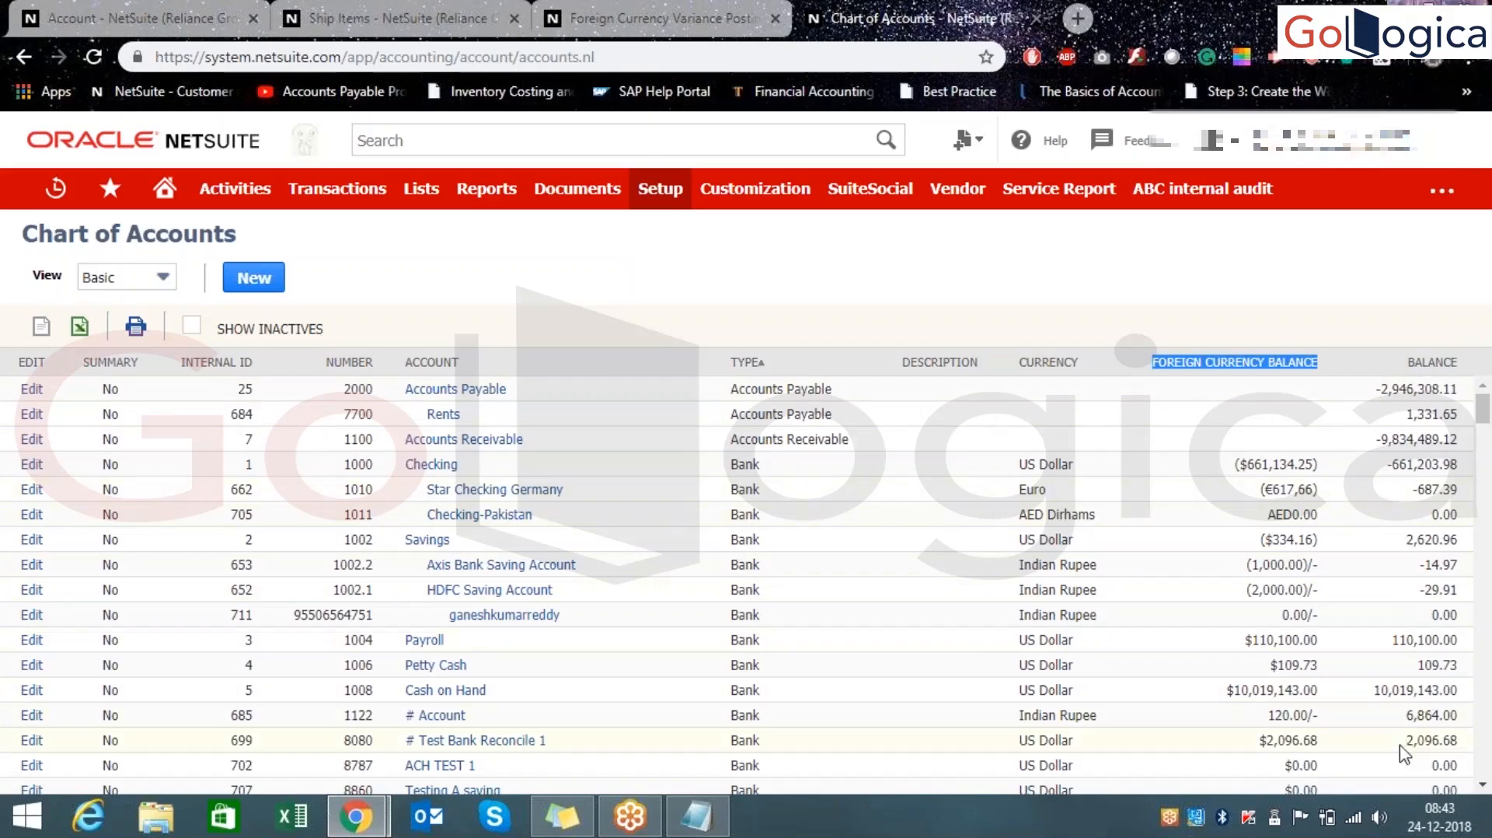
- Return to the Foreign Currency Variance Posting Rules and open a form for a new rule
left_click(702, 11)
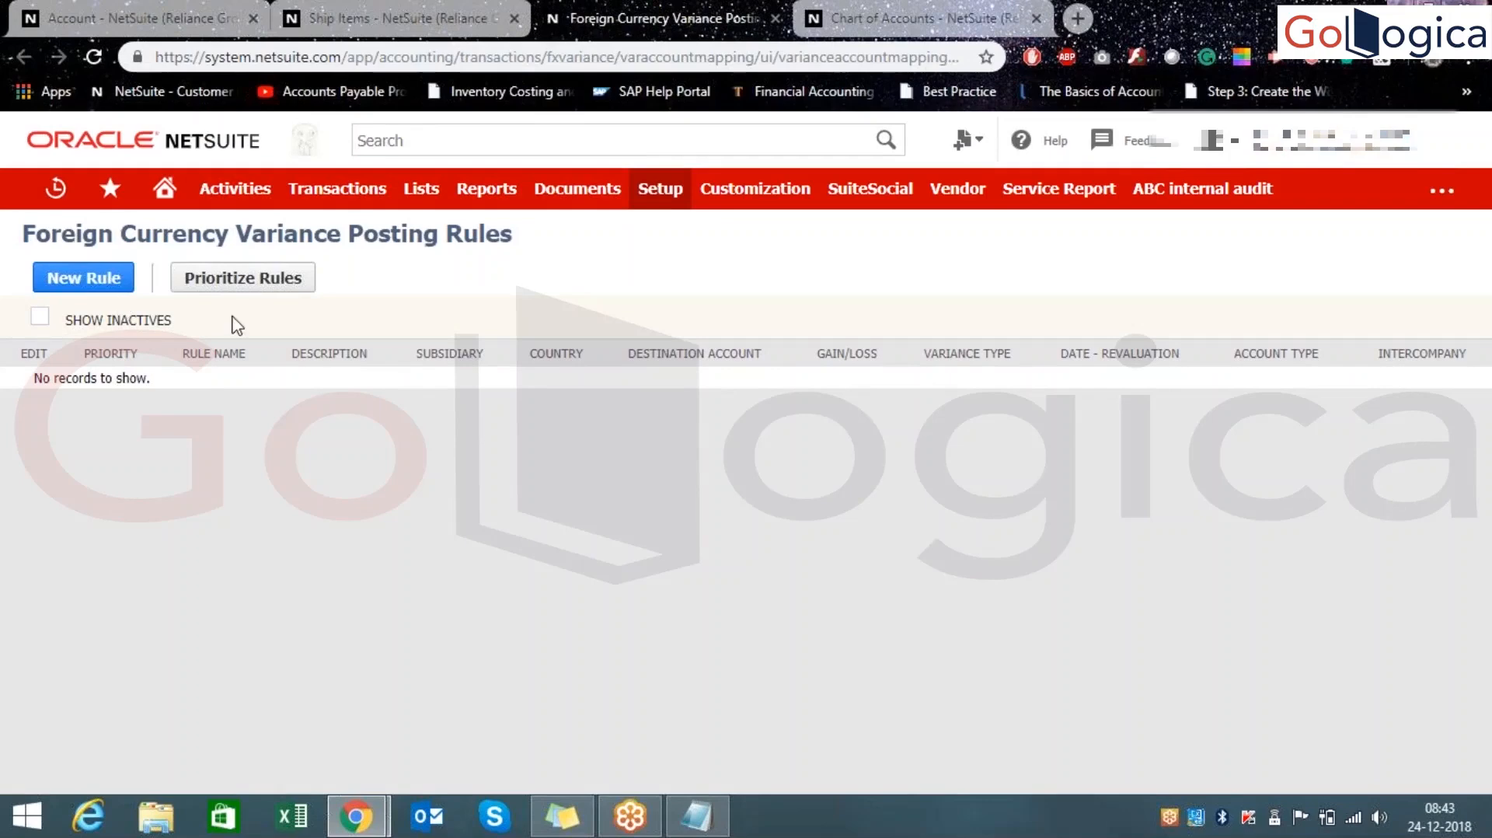
left_click(46, 278)
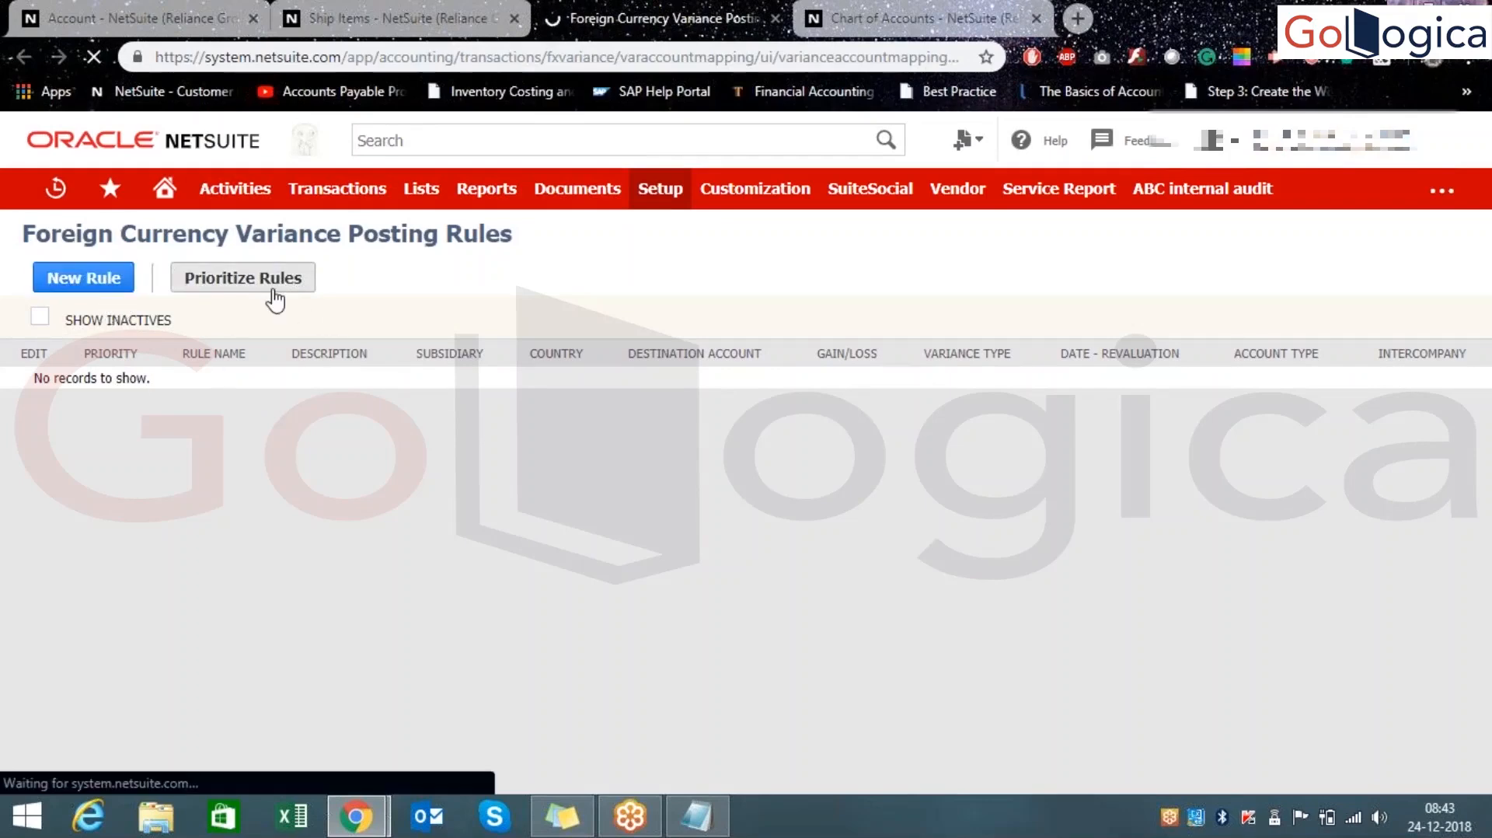
left_click(390, 3)
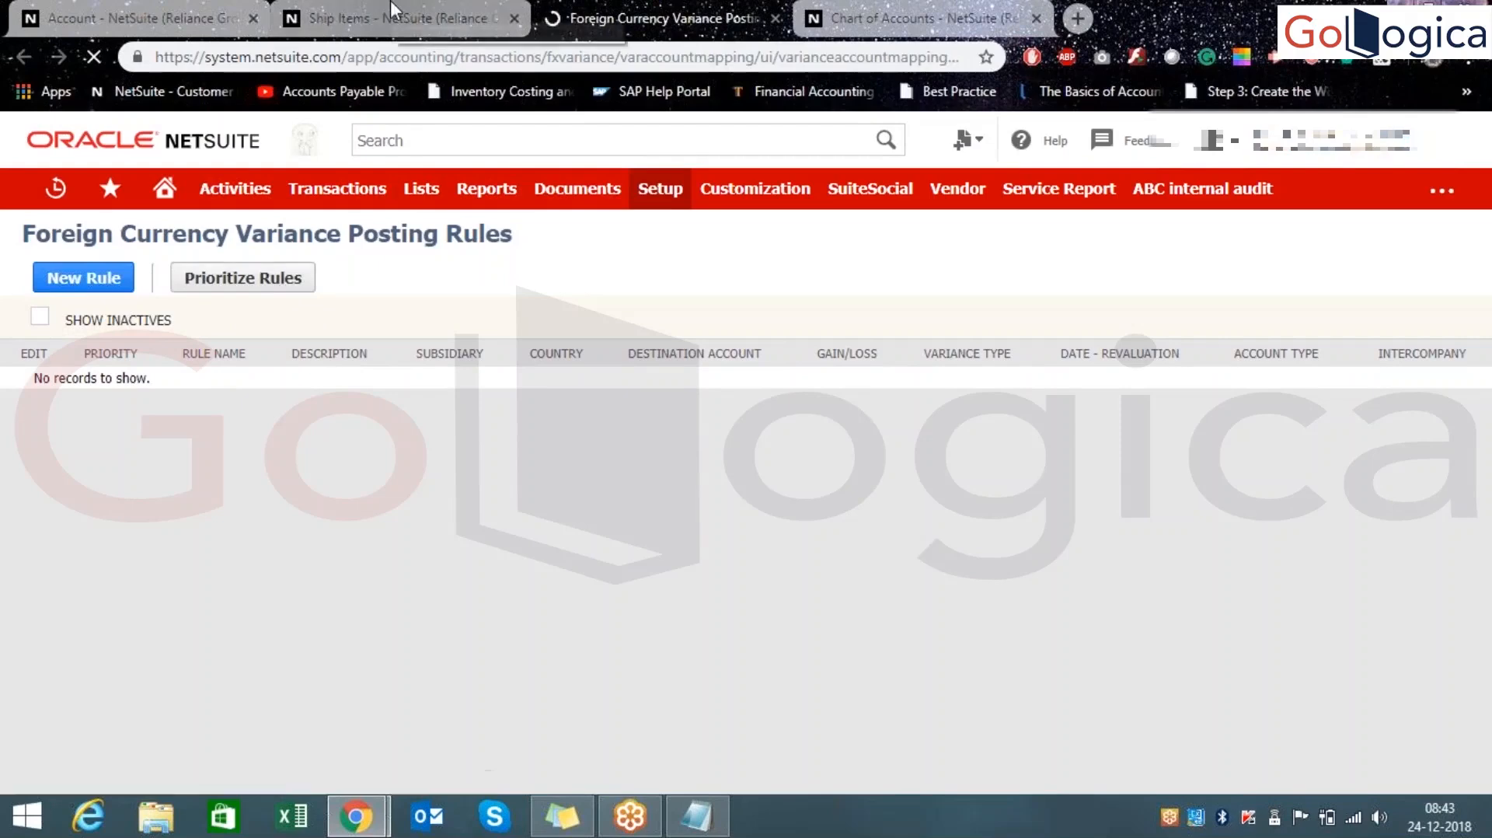
left_click(609, 17)
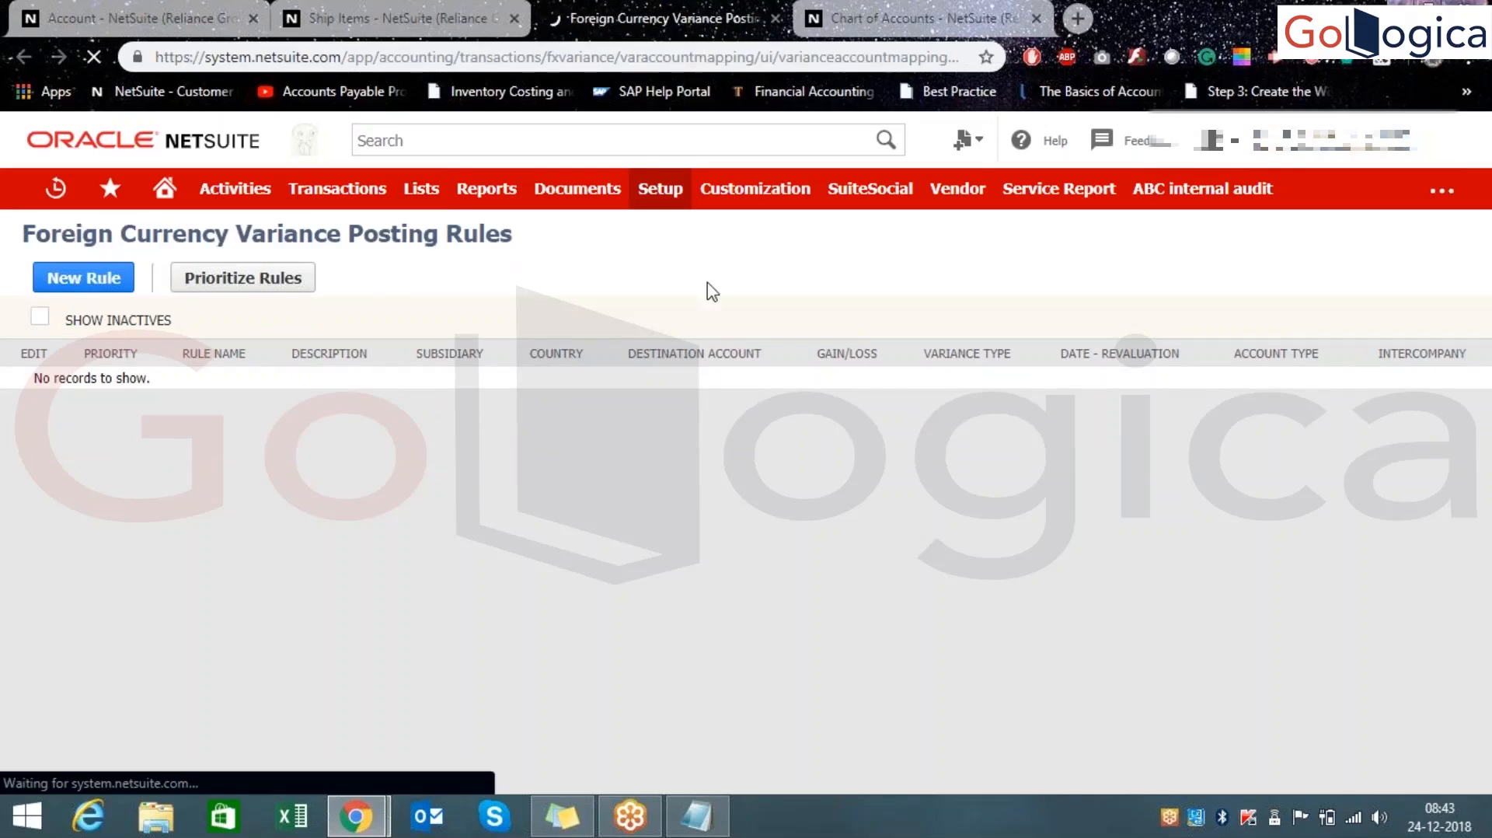
left_click(855, 16)
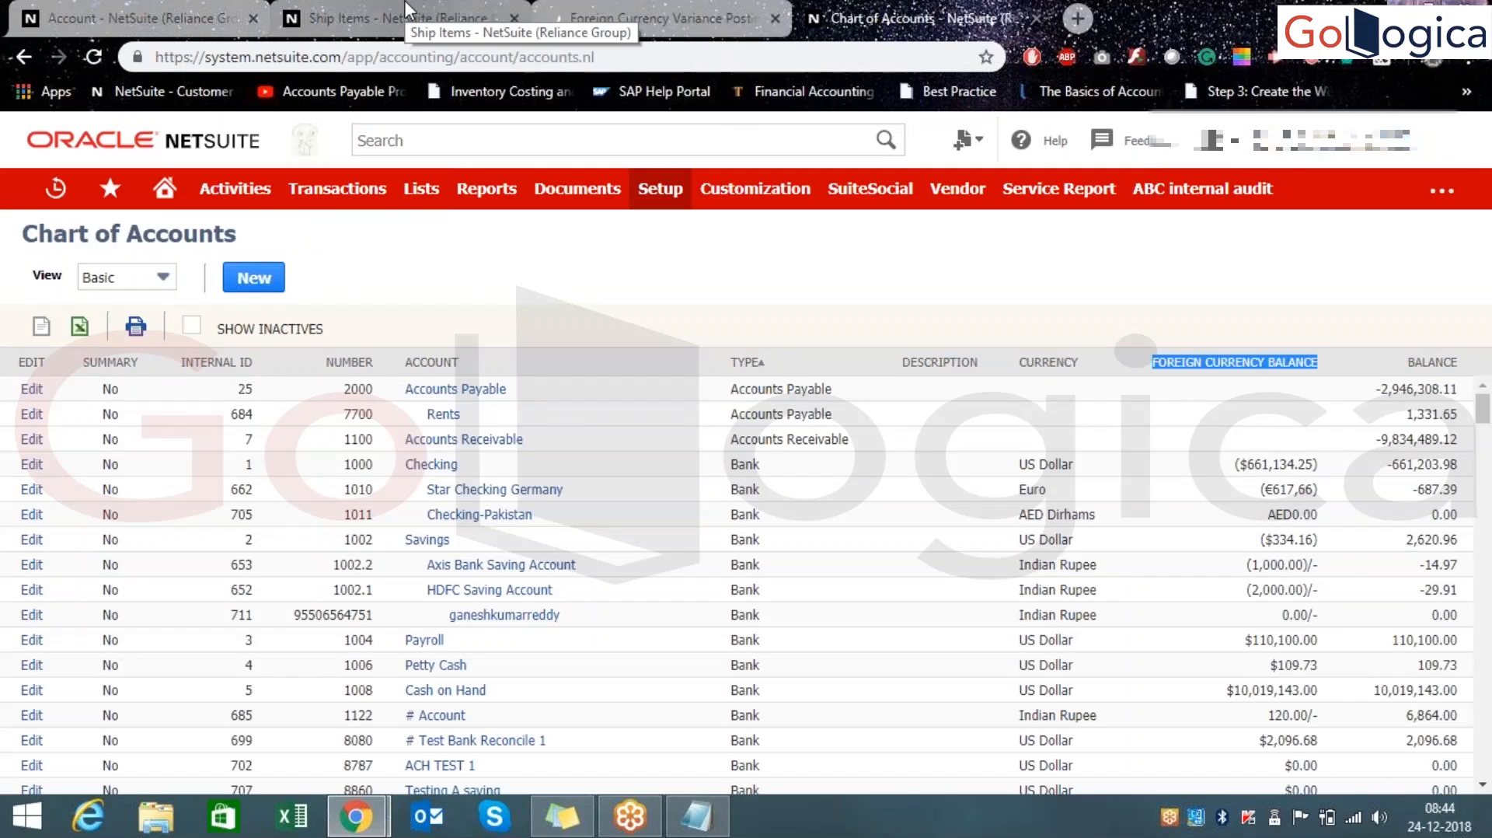
left_click(644, 14)
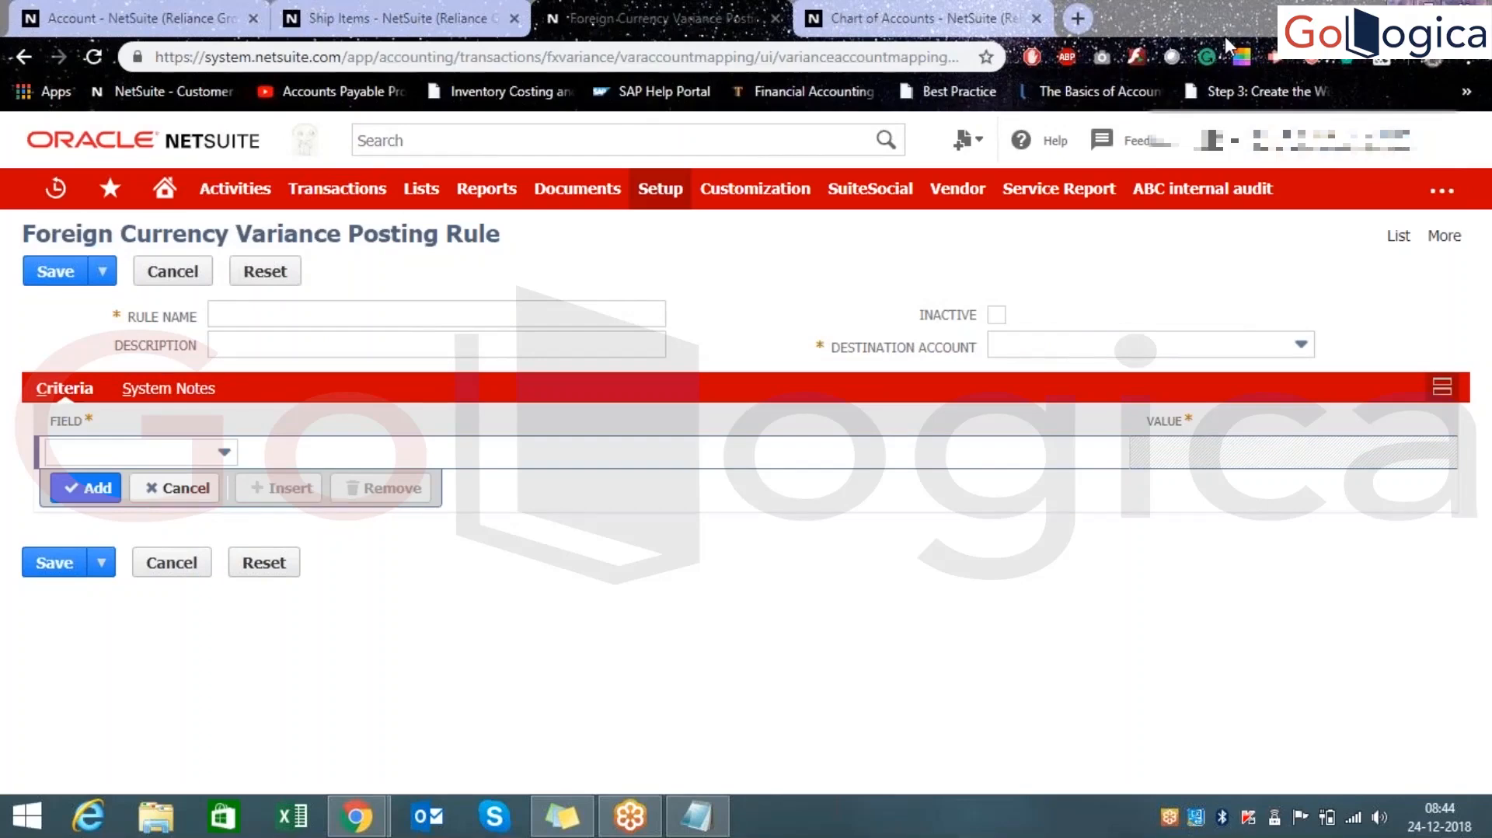
- Examine the choices offered for the rule's criteria field and its destination account
left_click(407, 305)
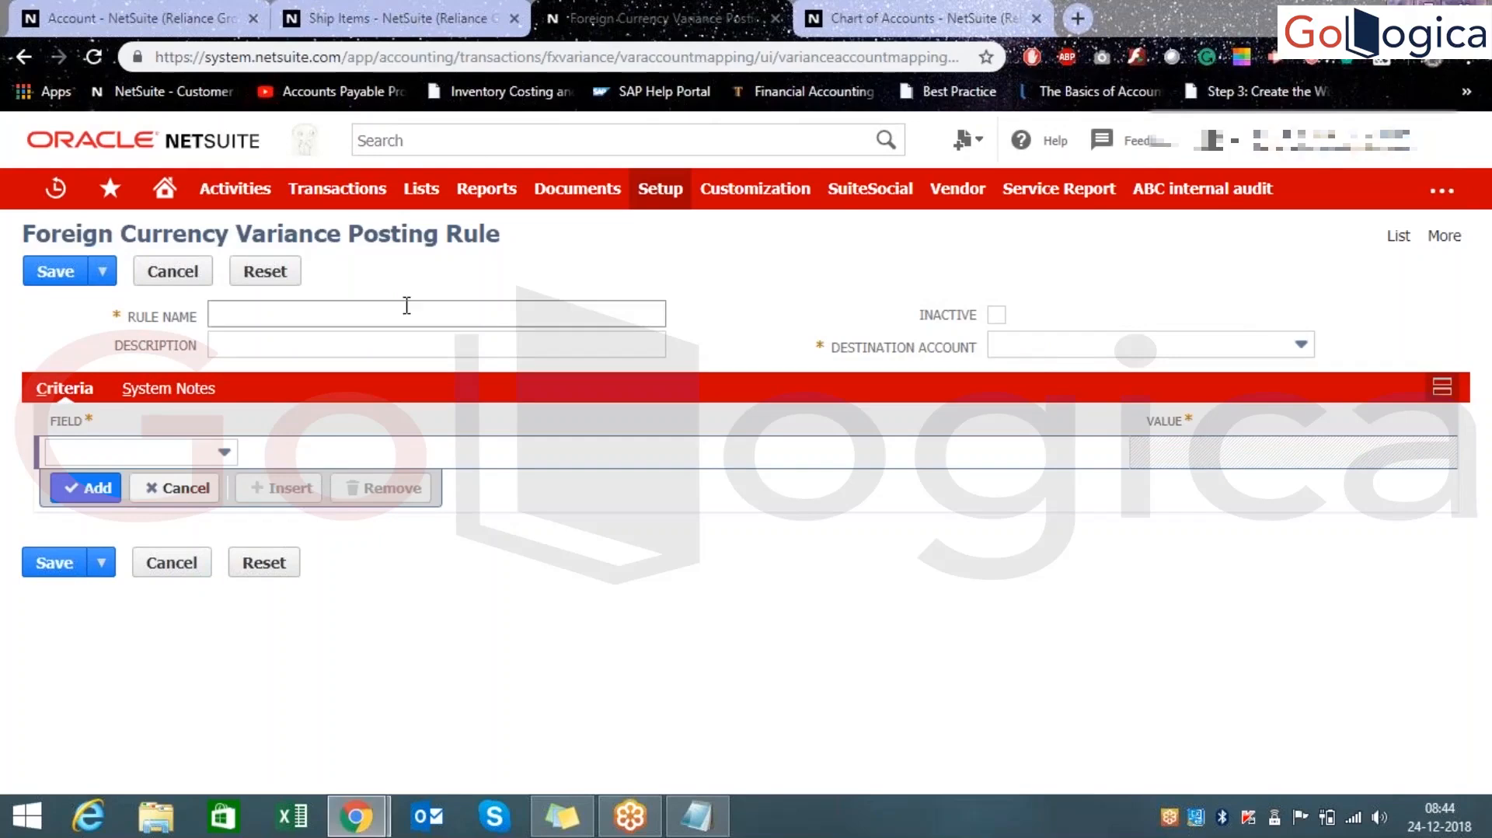
left_click(173, 453)
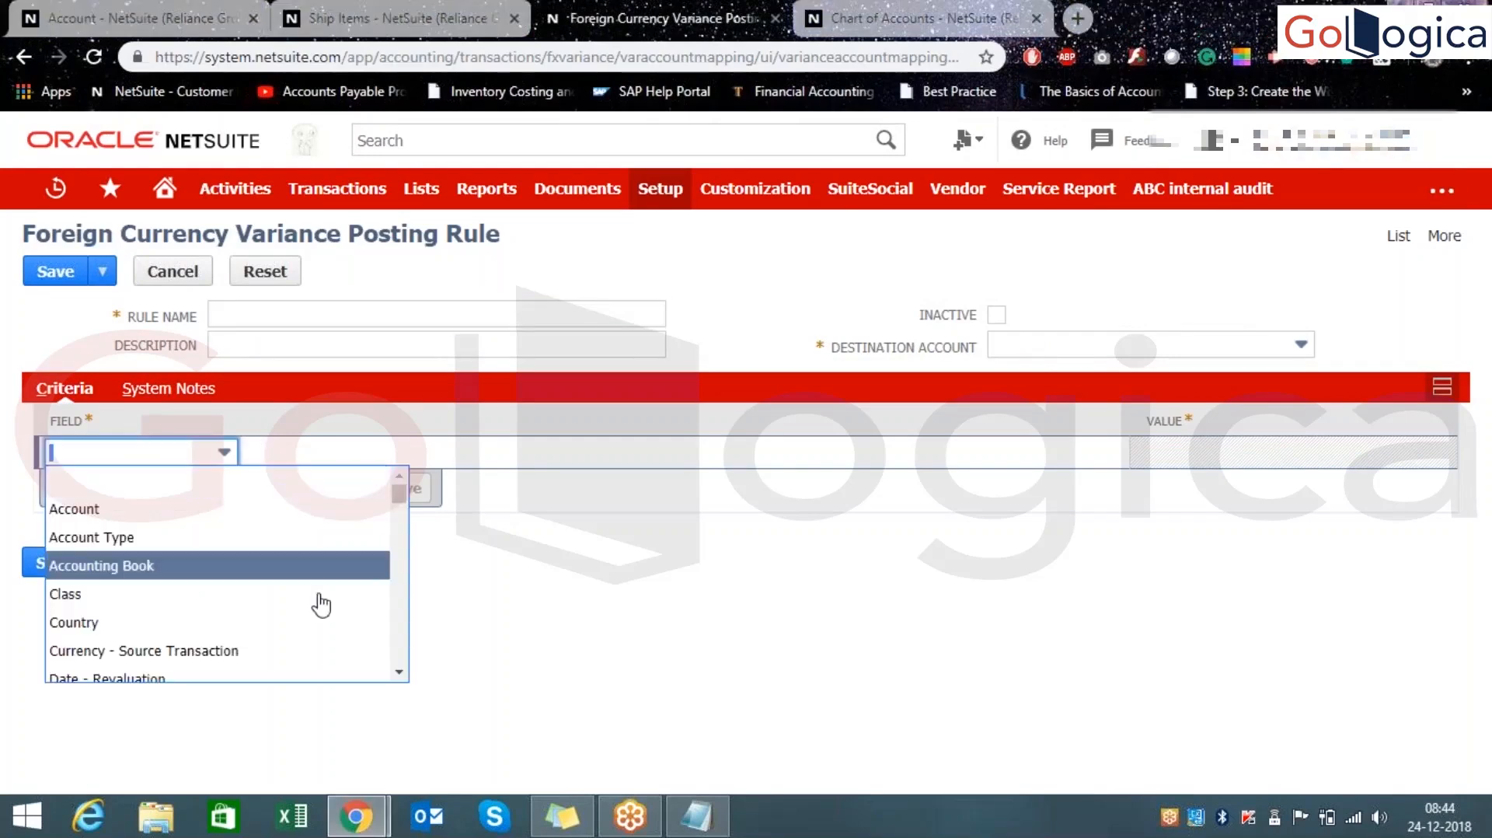
left_click(843, 552)
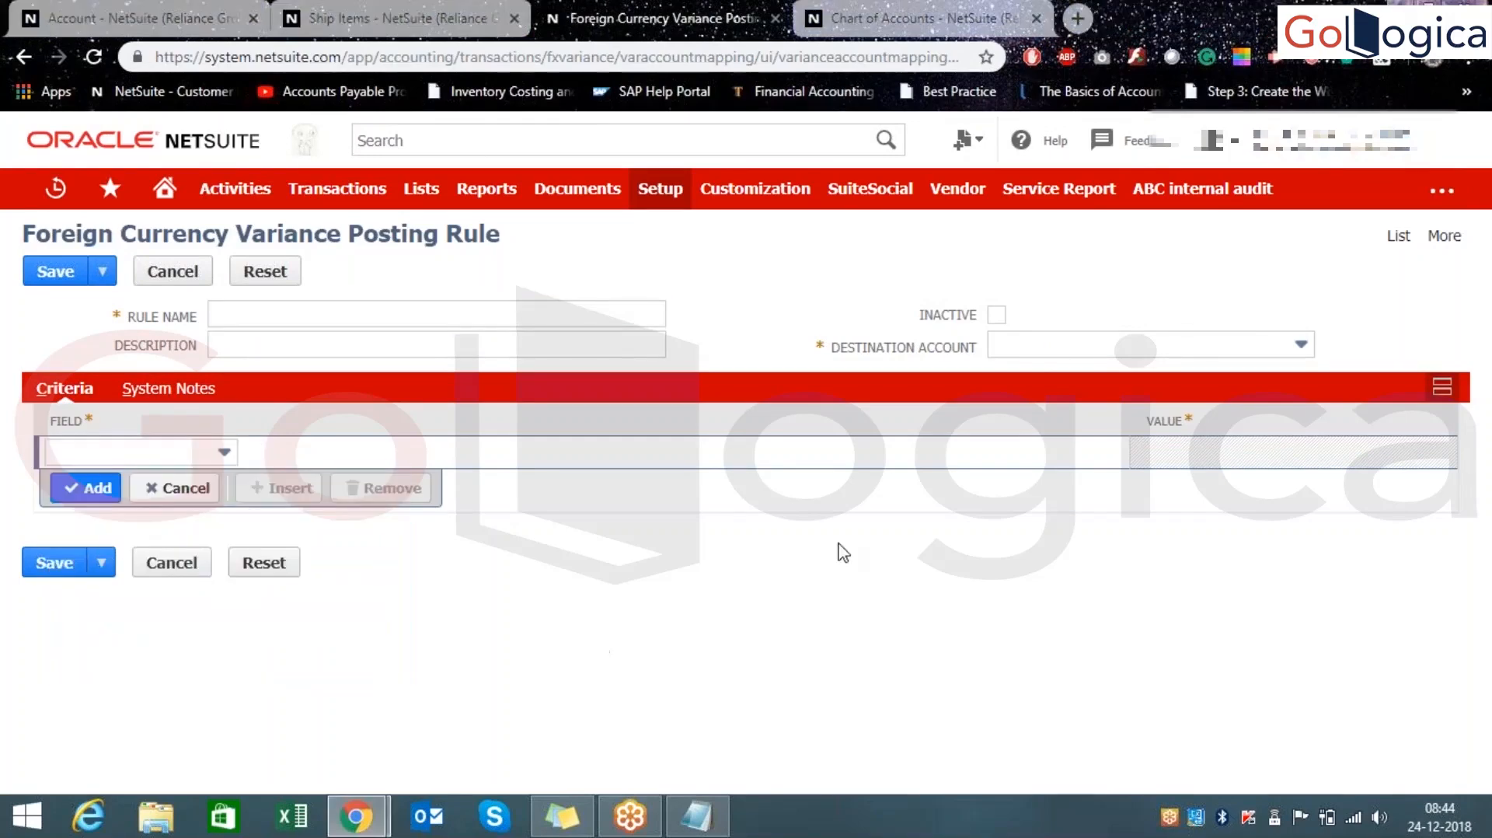
left_click(1068, 358)
left_click(813, 642)
left_click(1005, 356)
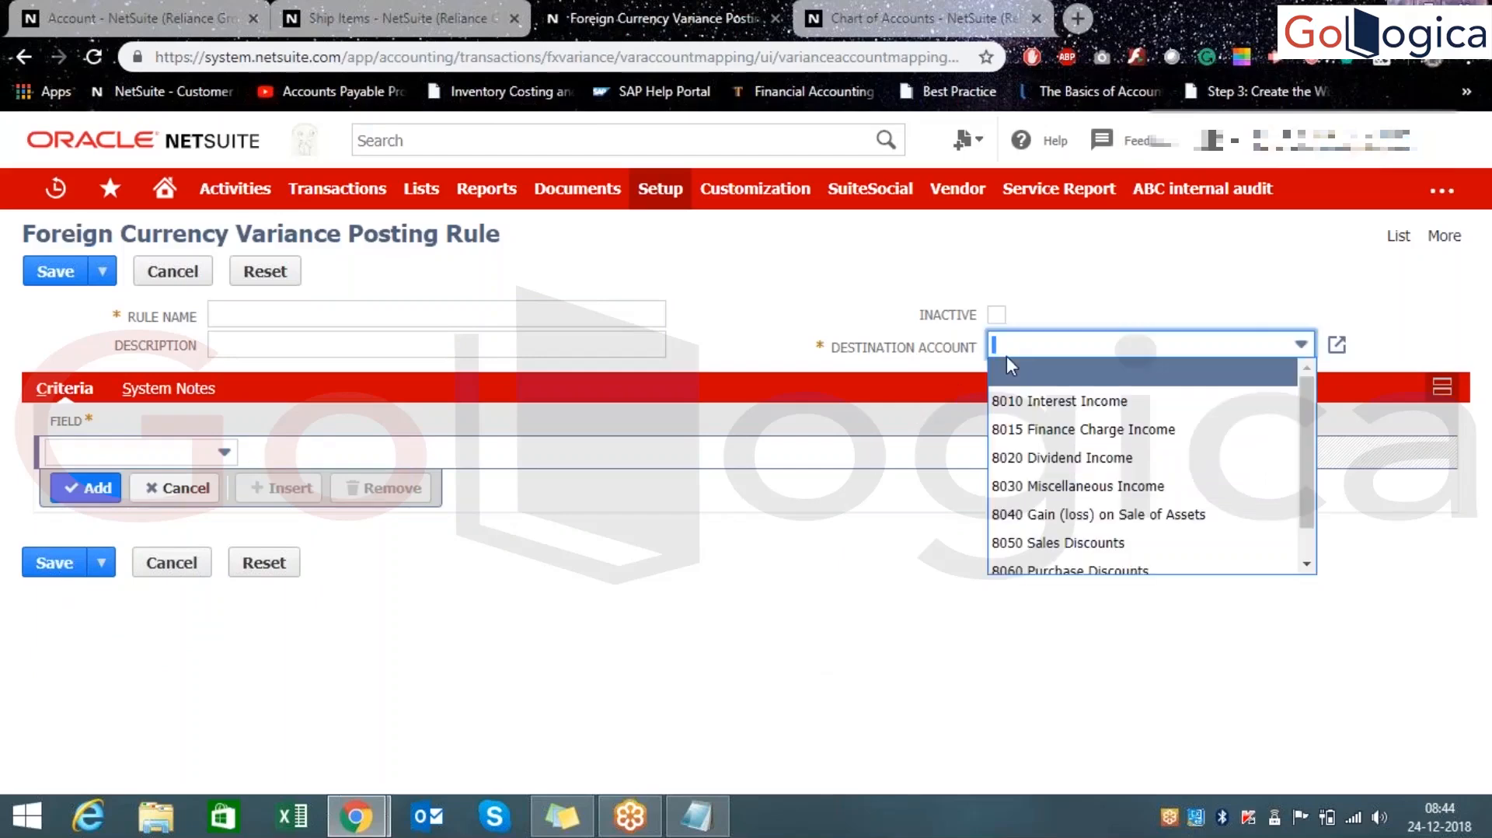
left_click(760, 321)
left_click(1053, 349)
- Open the Help Center topic for the Foreign Currency Variance Posting Rule page in a separate tab
left_click_drag(242, 243, 440, 237)
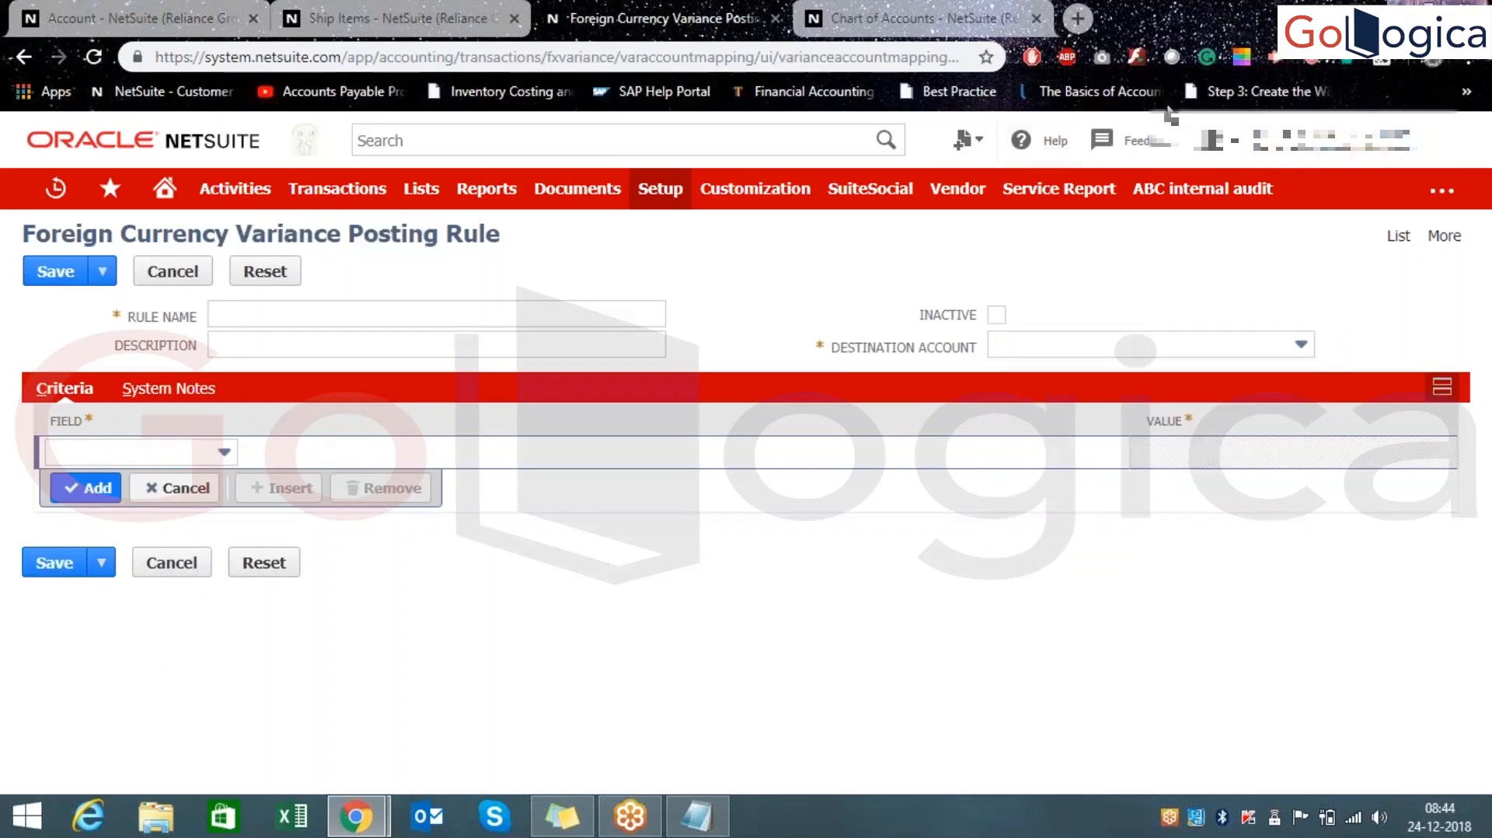
left_click(1040, 141)
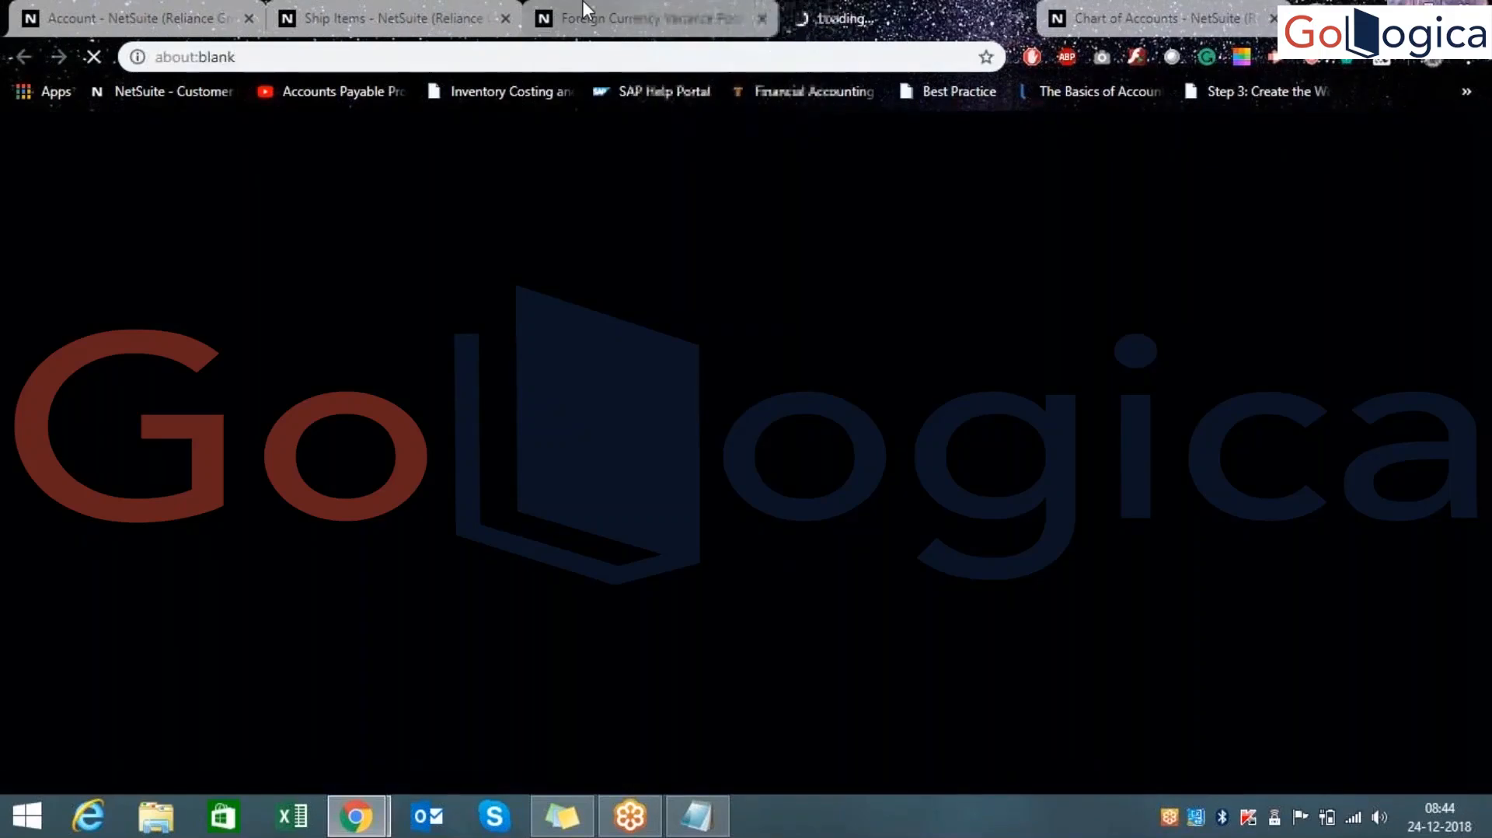
left_click(591, 10)
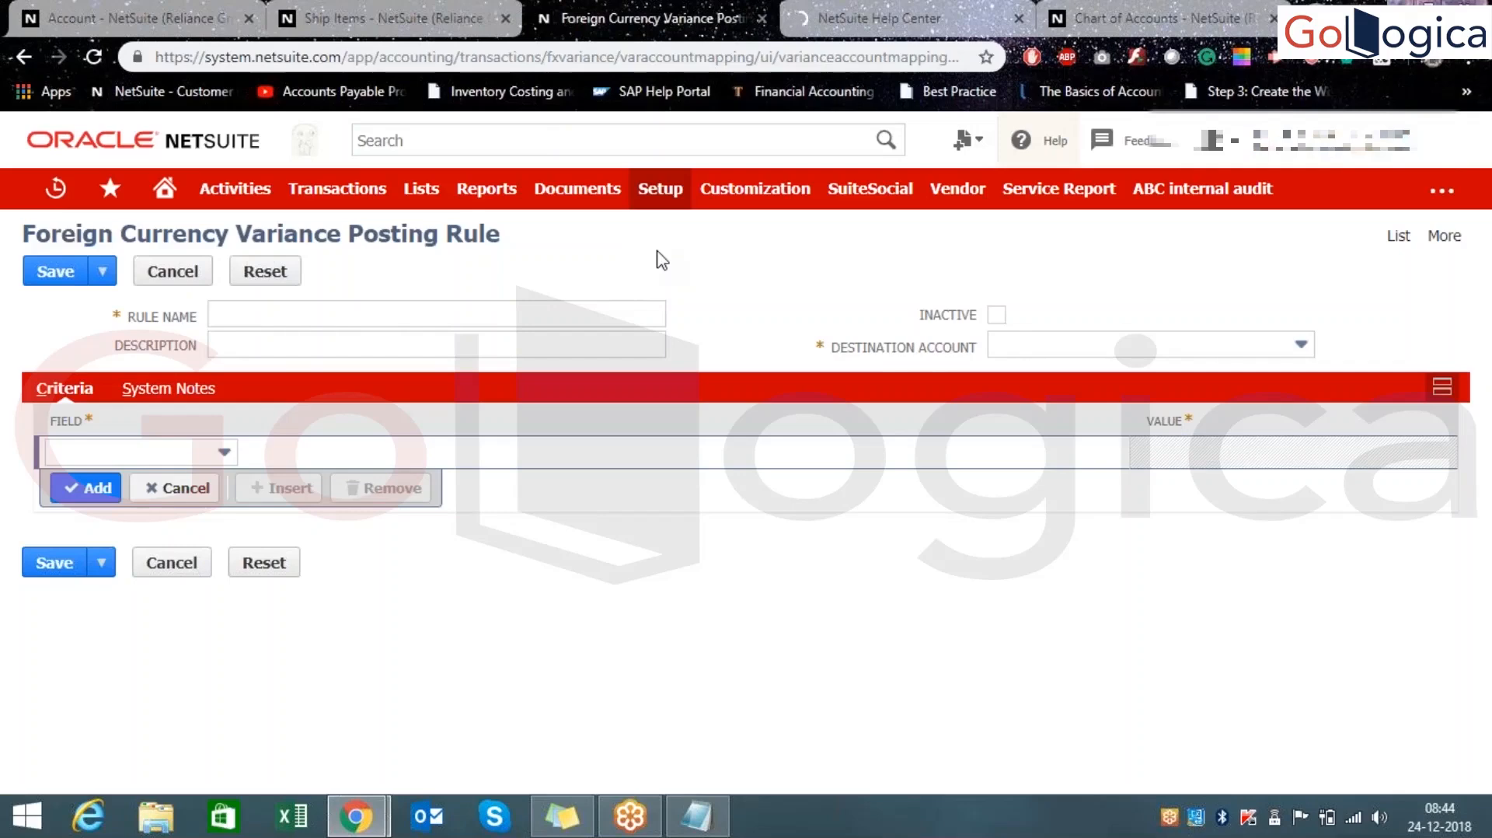
left_click(847, 17)
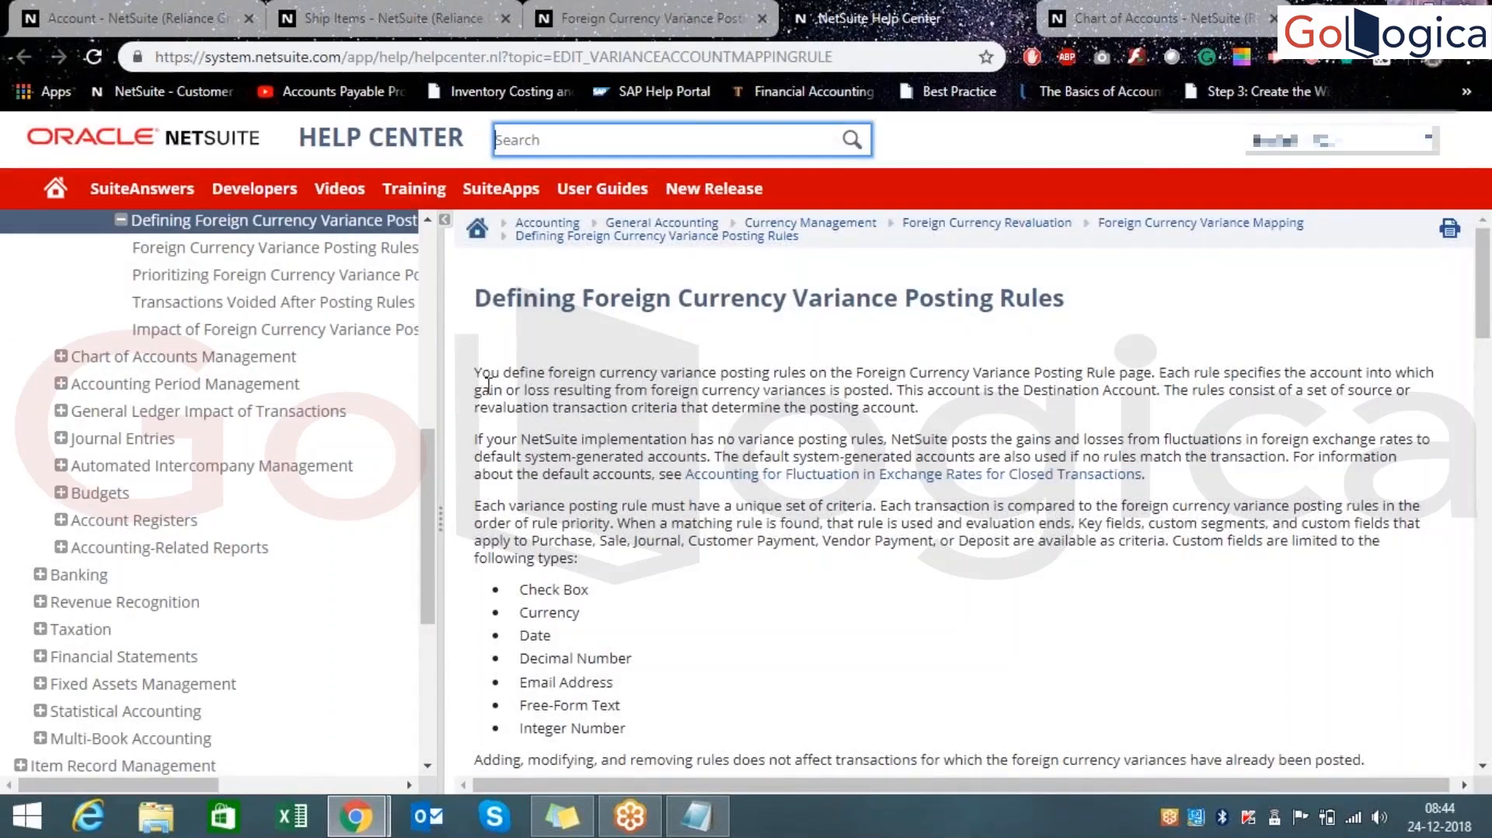
- Read the help topic on defining foreign currency variance posting rules, including the example rule and the available criteria fields
scroll(488, 384, "down", 10)
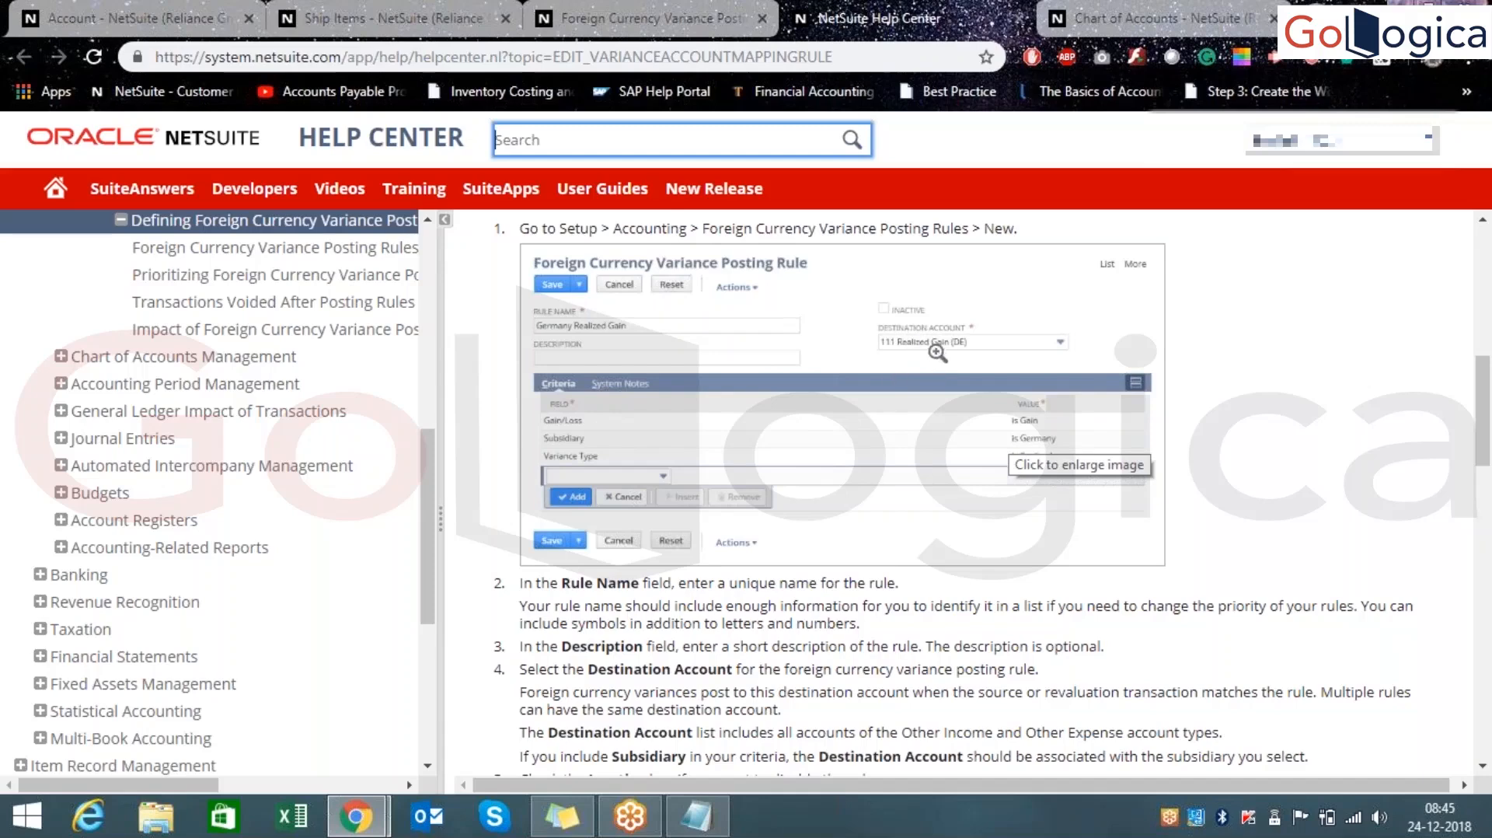
scroll(924, 487, "down", 1)
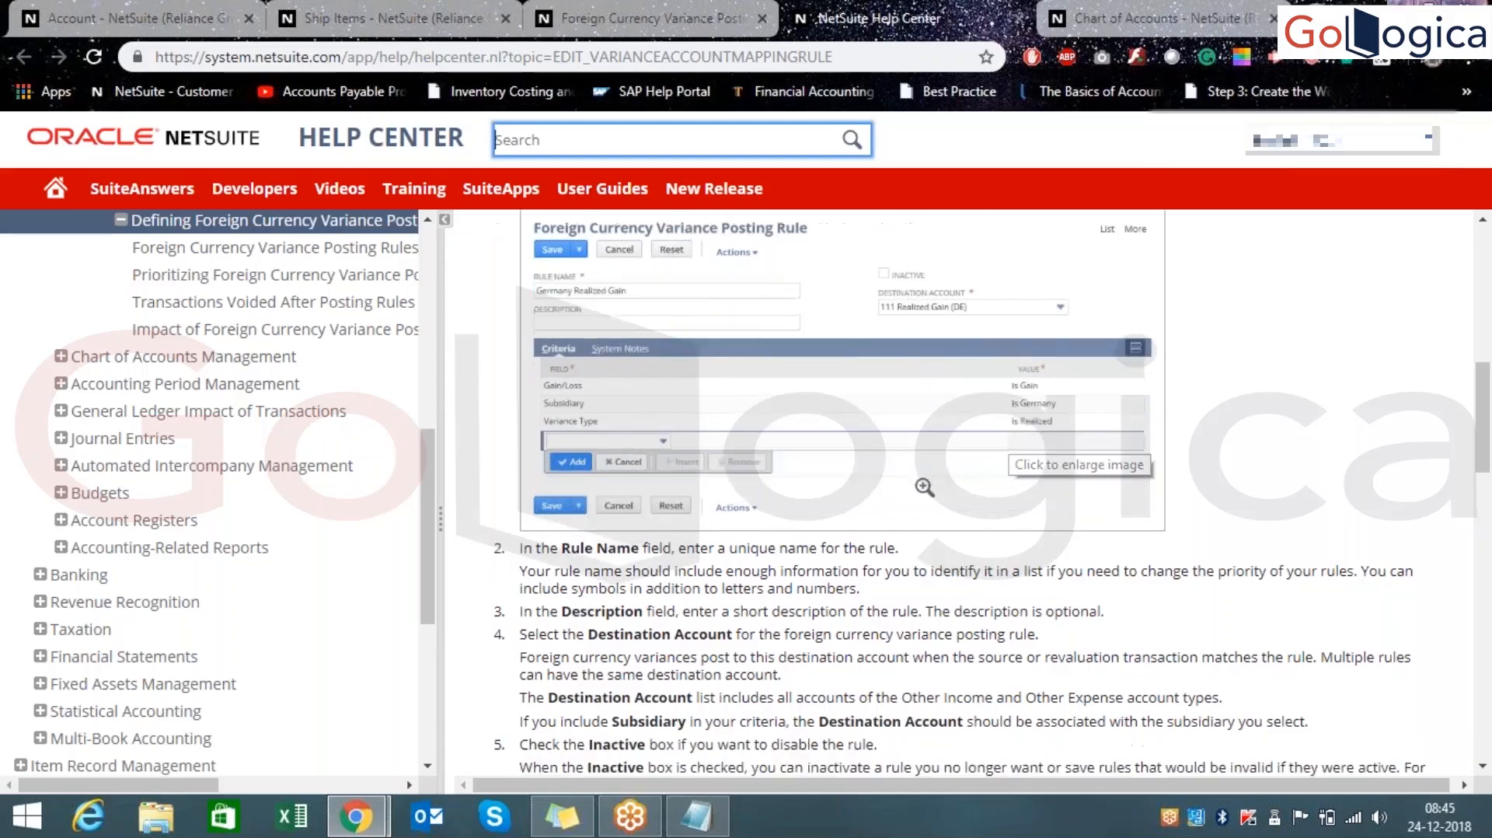
scroll(924, 487, "down", 5)
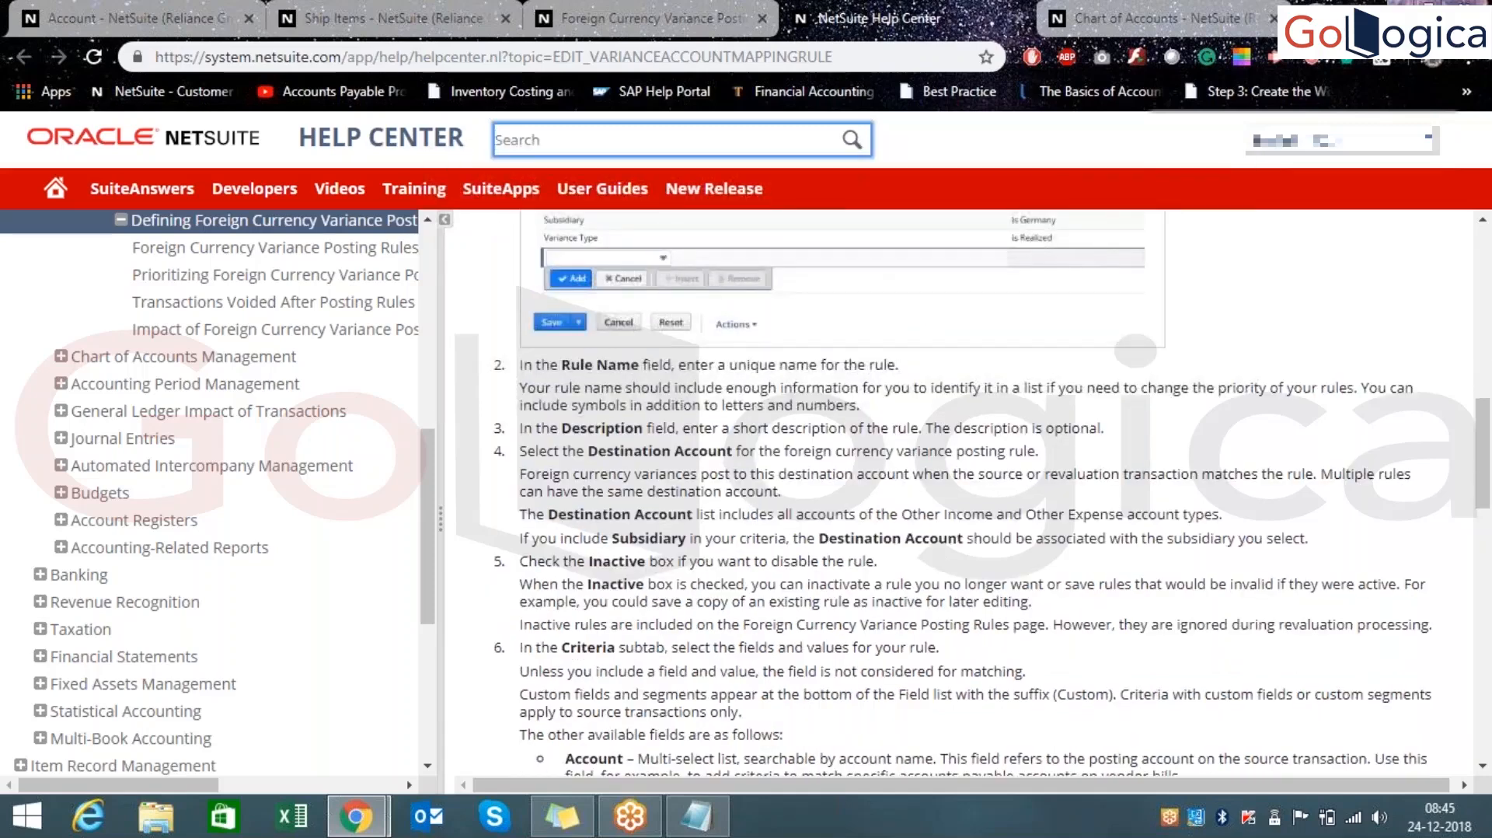
scroll(924, 488, "down", 15)
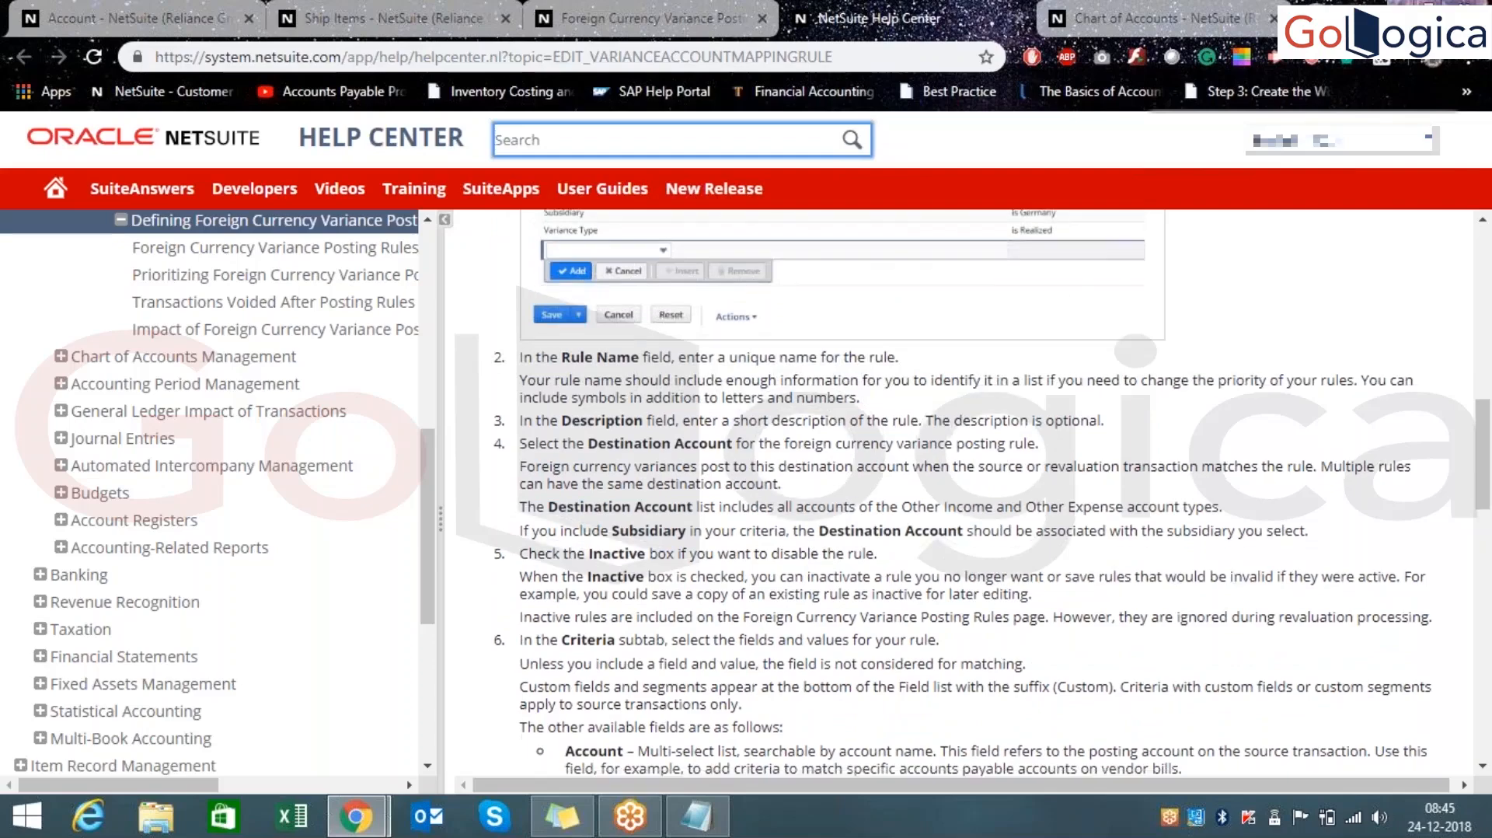
scroll(960, 487, "down", 1)
scroll(960, 487, "up", 1)
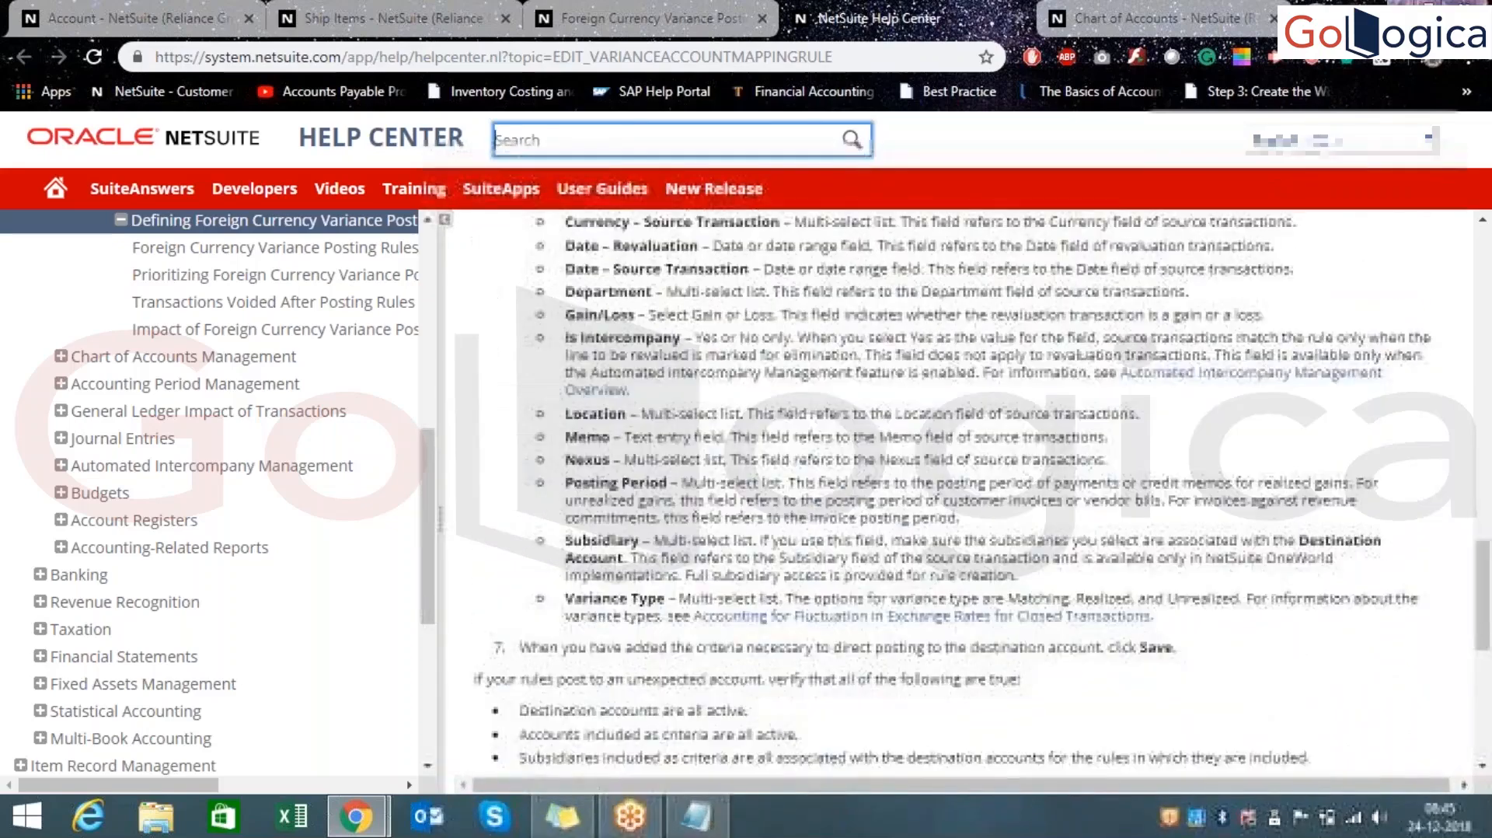
scroll(961, 487, "up", 6)
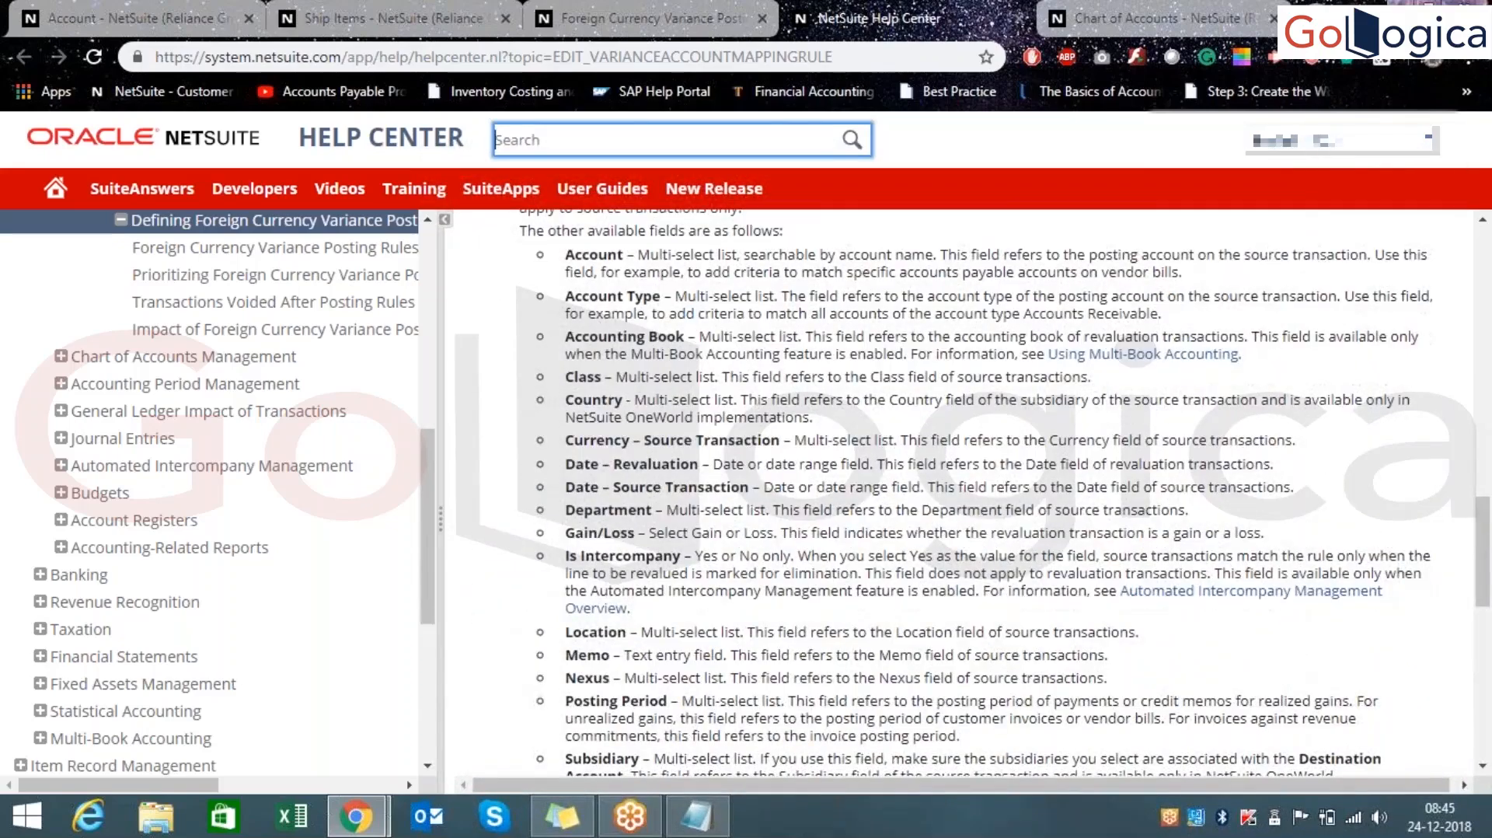
scroll(960, 478, "up", 10)
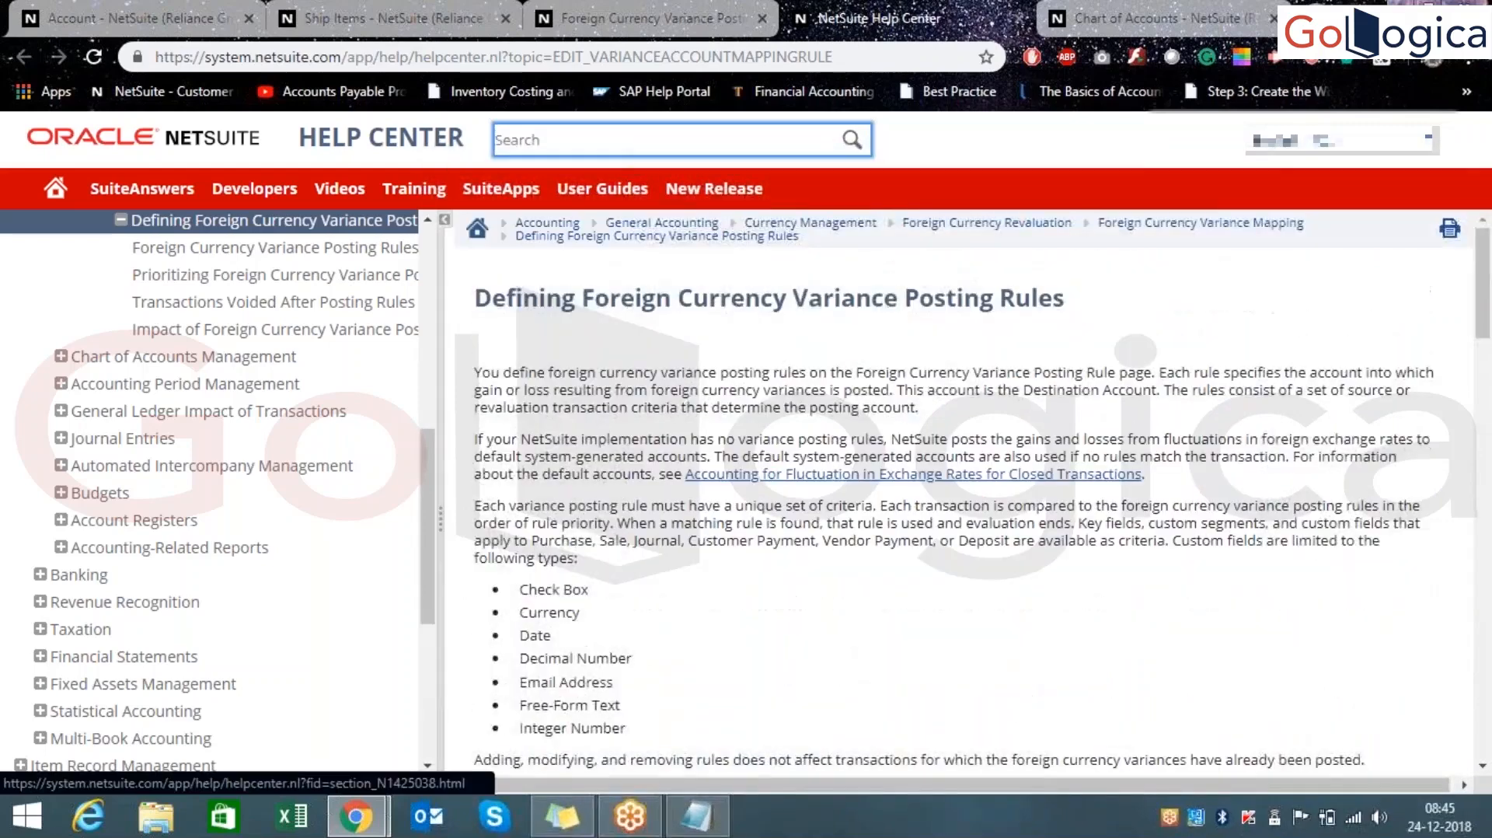
- Compare the blank posting rule form with the example rule shown in the help topic
left_click(653, 18)
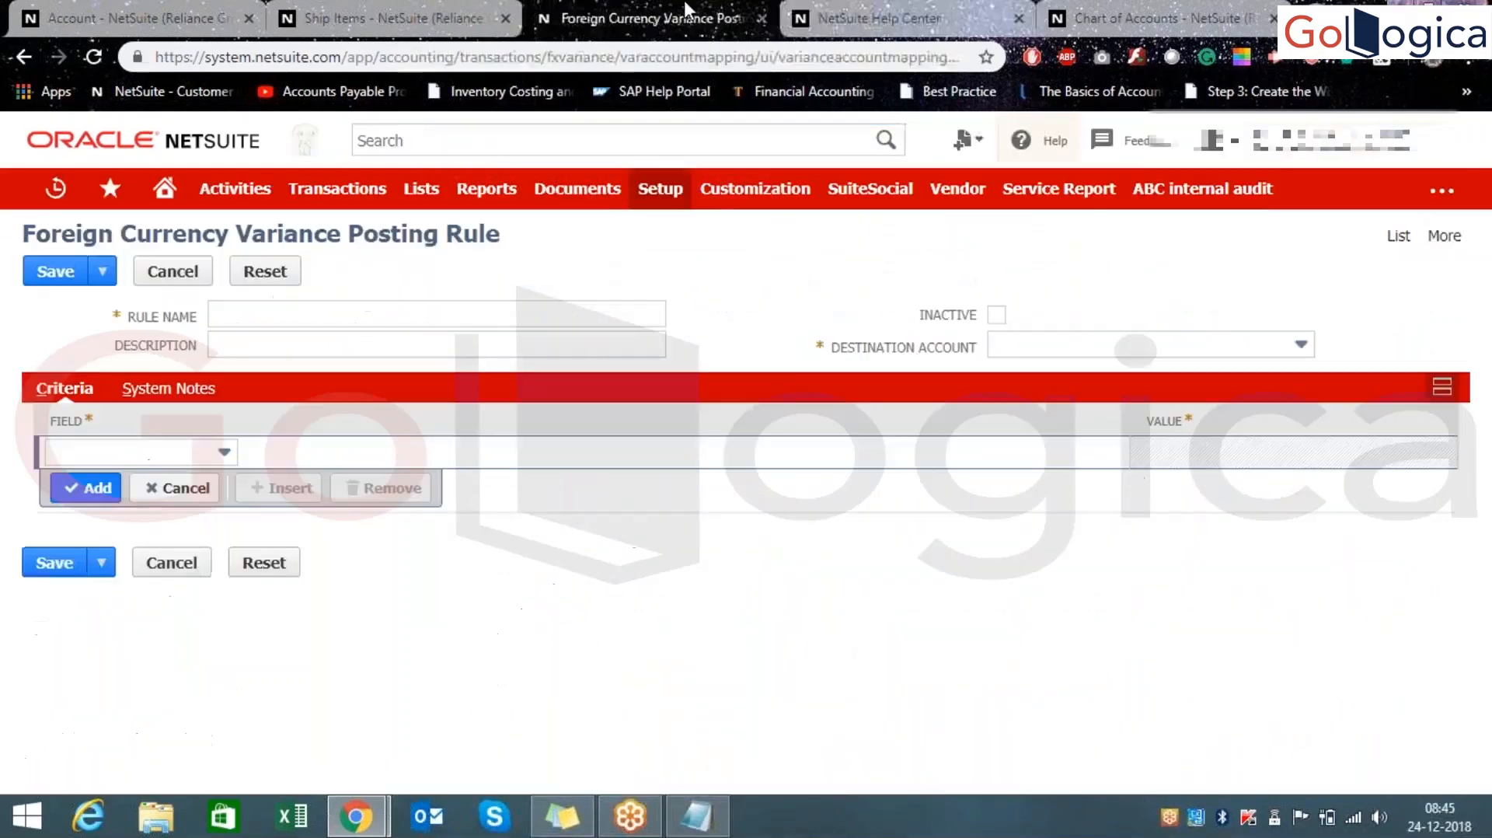
left_click(921, 12)
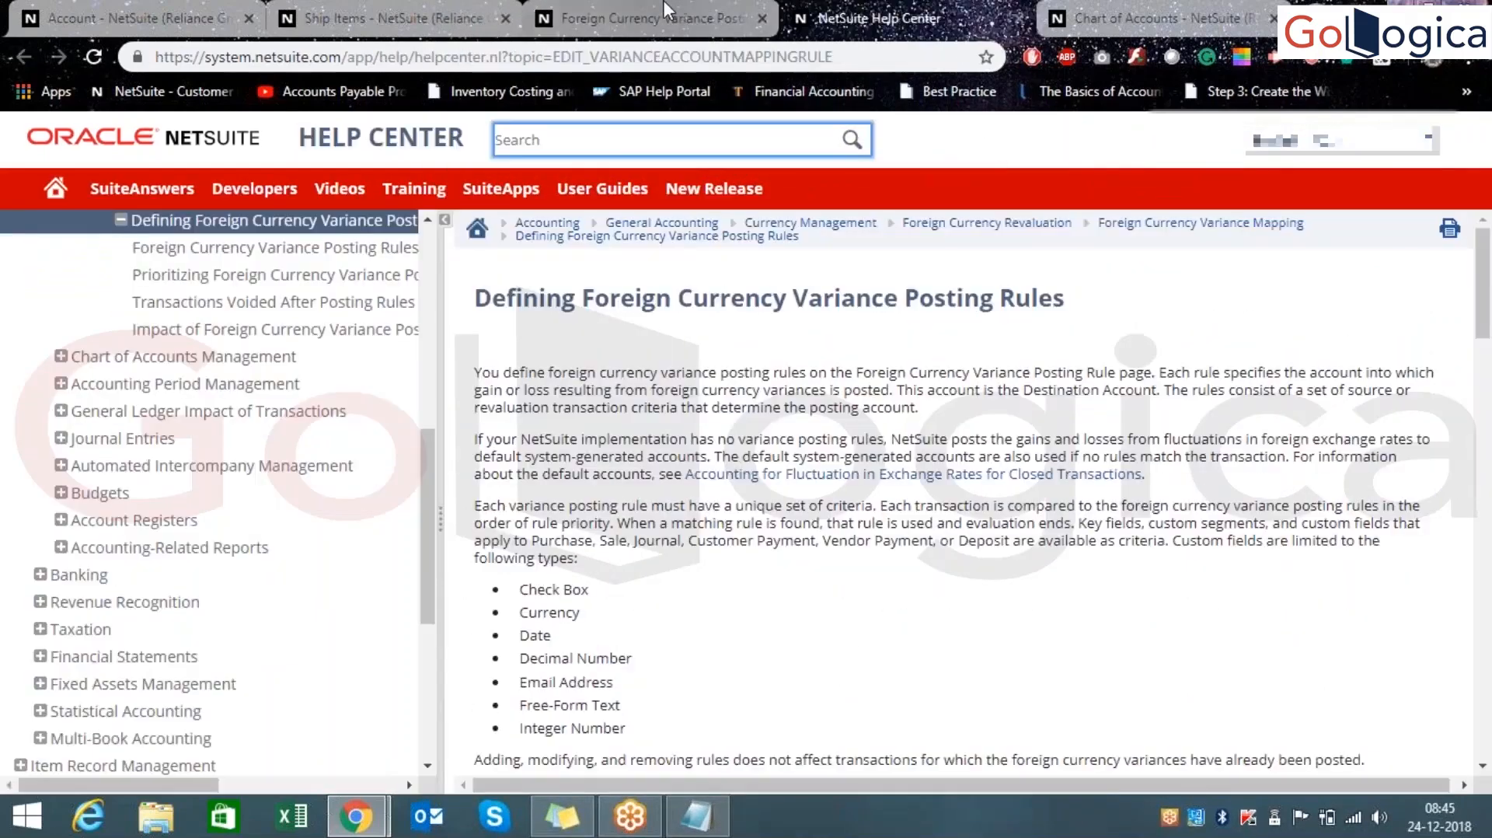
left_click(669, 9)
left_click(917, 15)
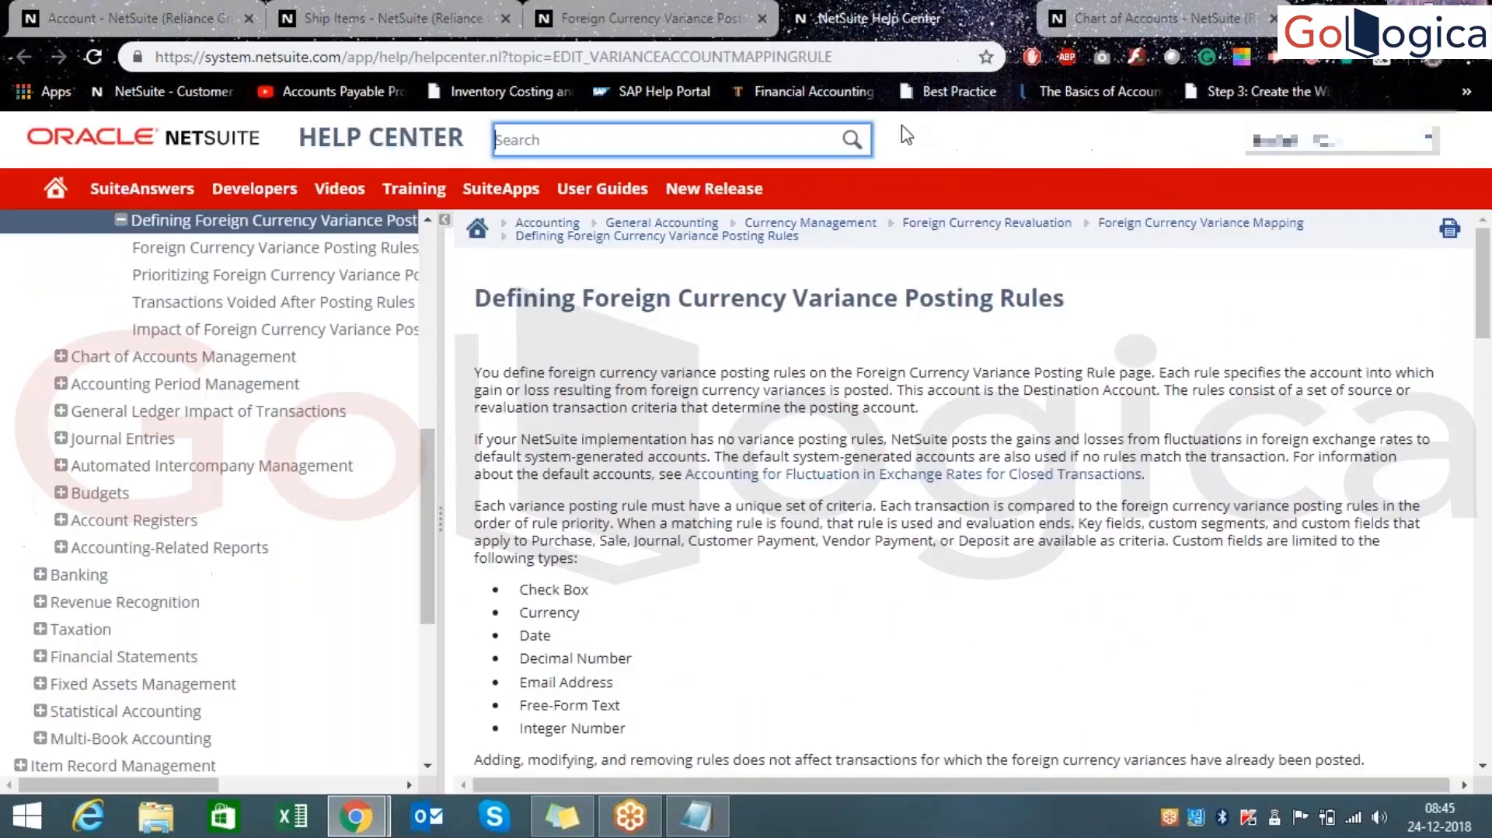
scroll(824, 594, "down", 8)
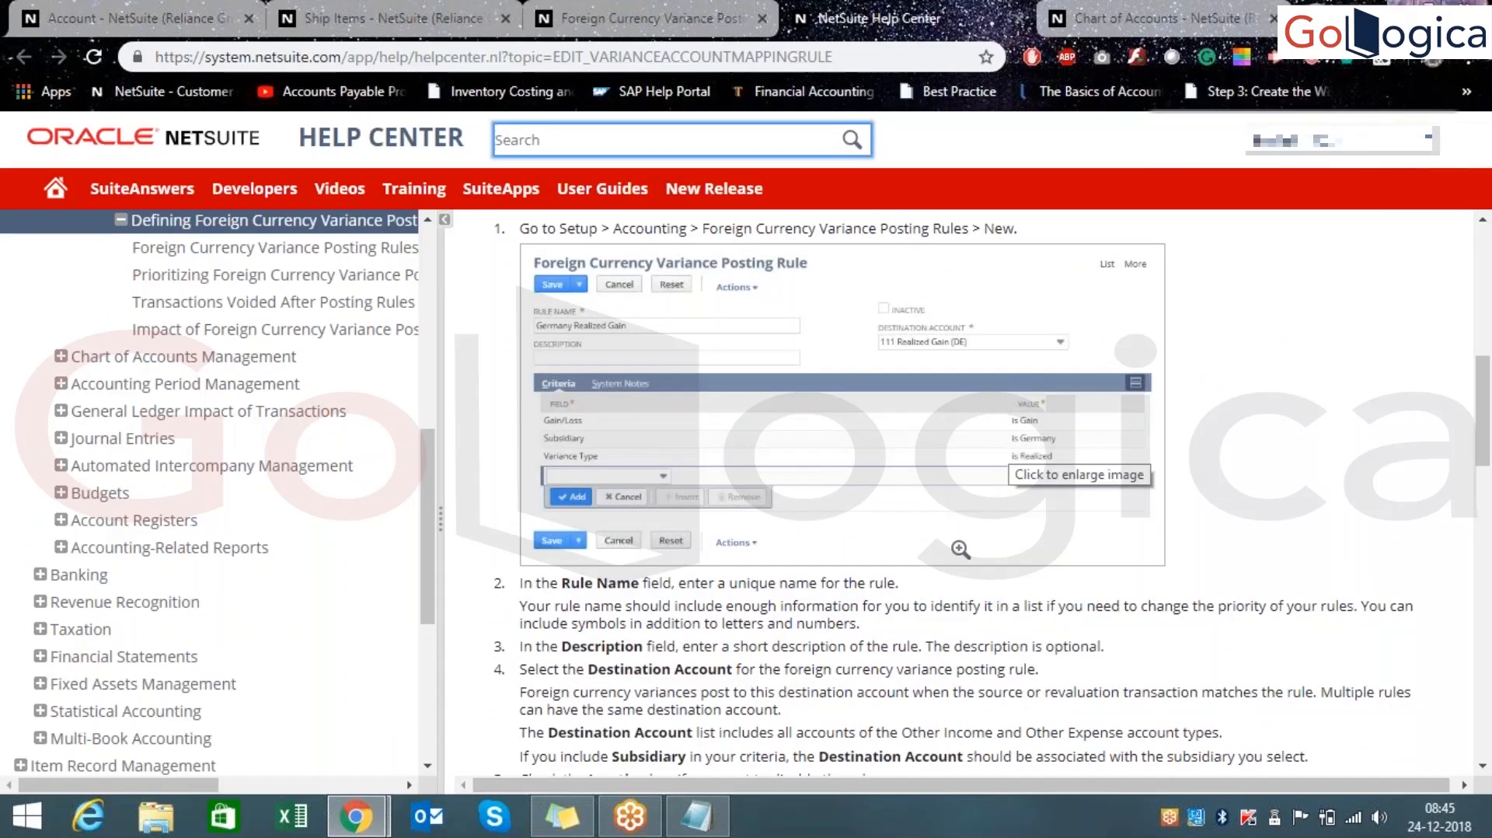
- Leave the blank posting rule form and open the list of Fiscal Calendars from the accounting setup
left_click(662, 17)
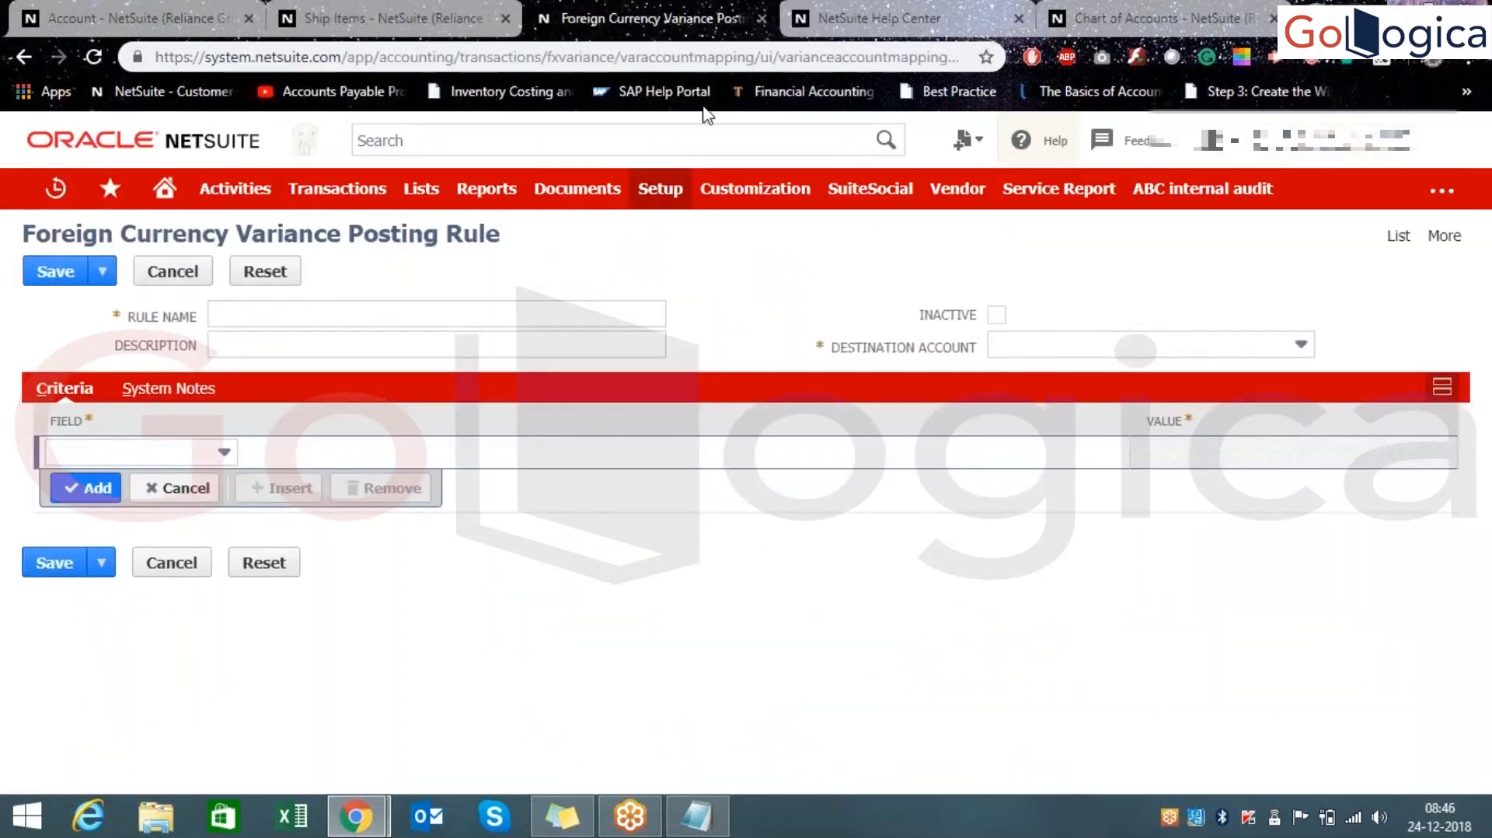
mouse_move(669, 203)
mouse_move(739, 324)
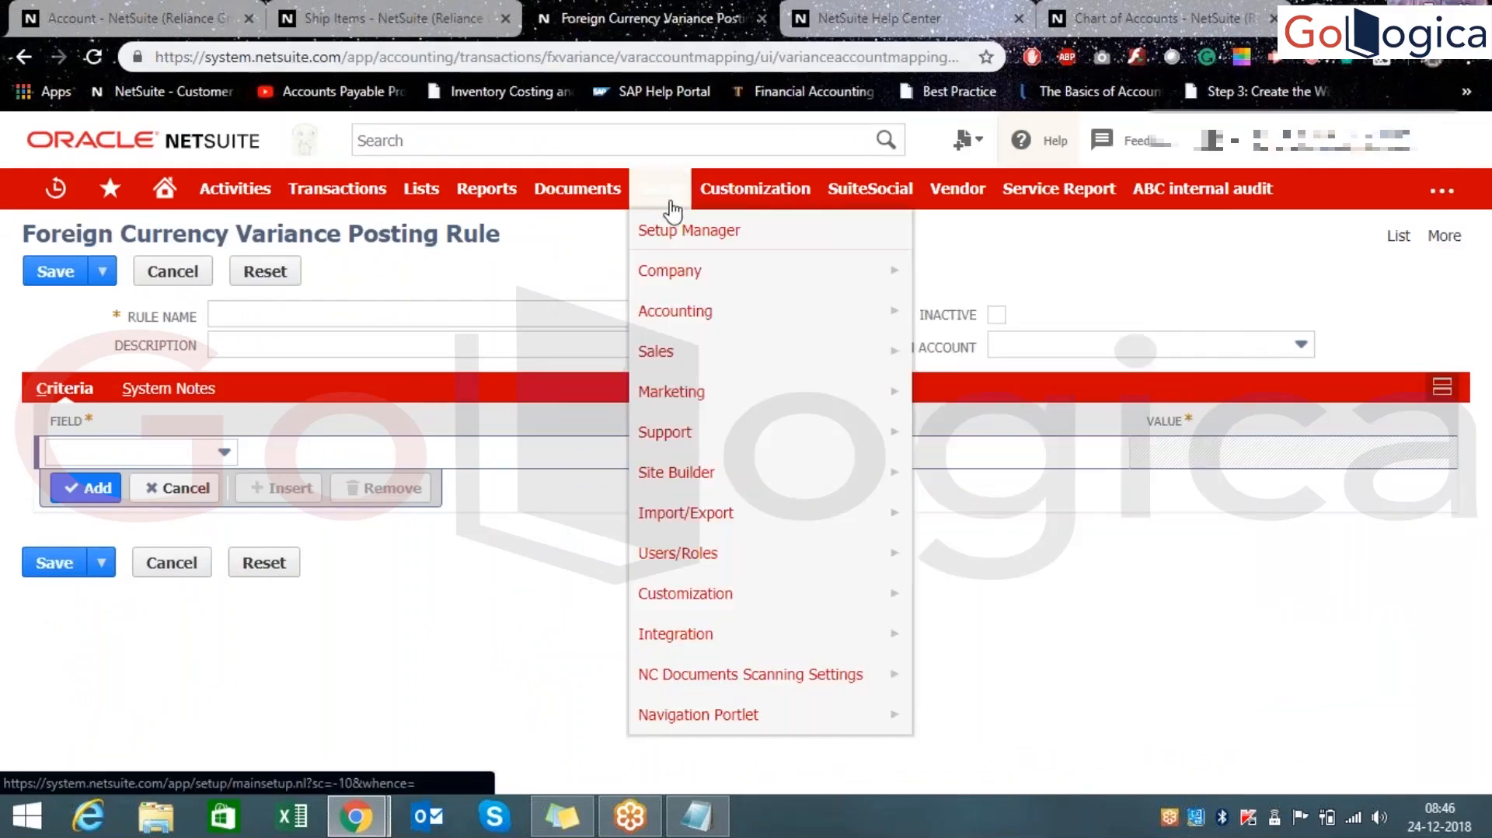
scroll(1008, 648, "down", 8)
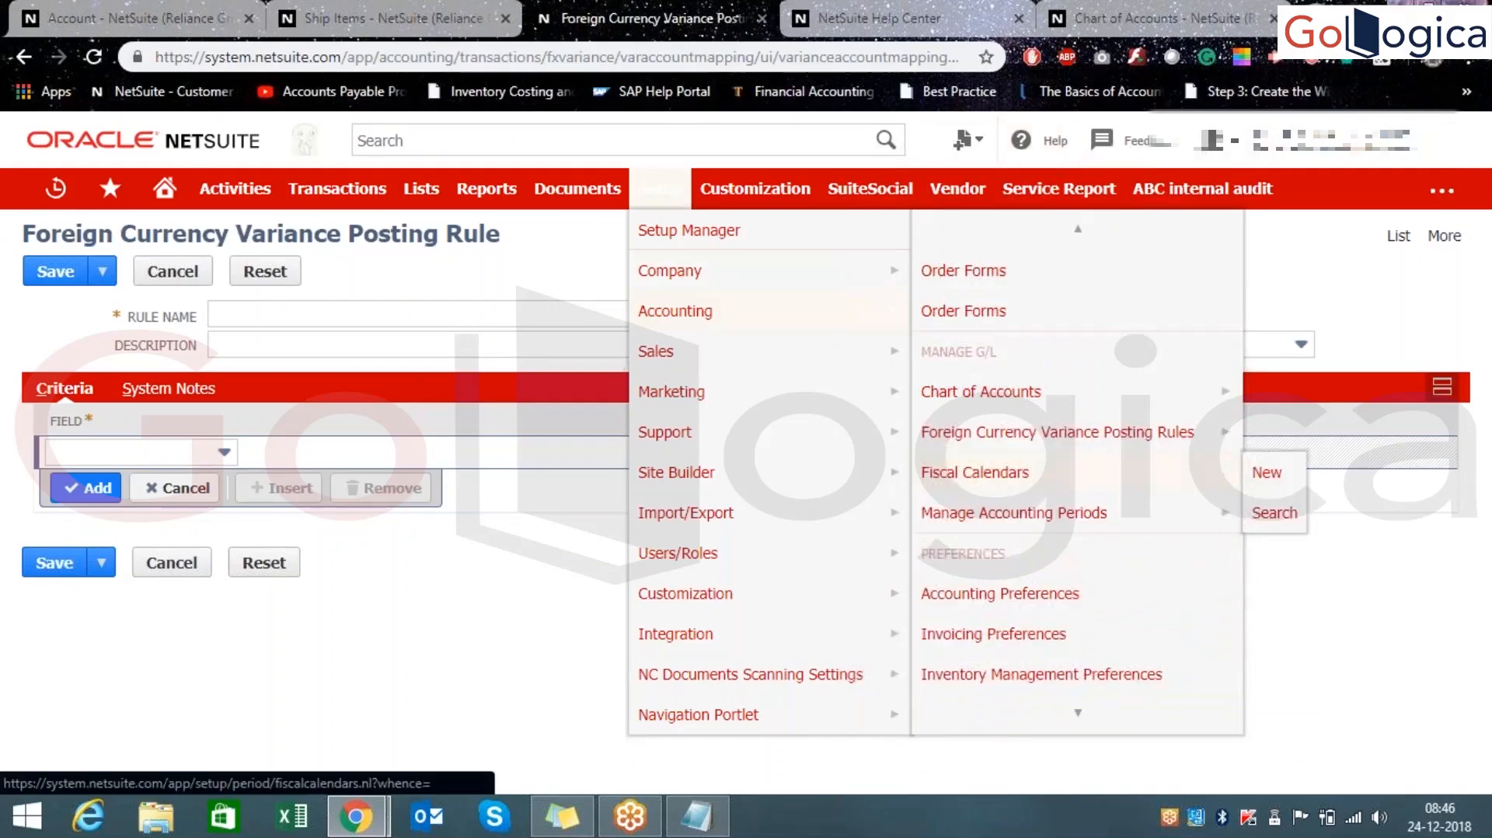
left_click(1010, 474)
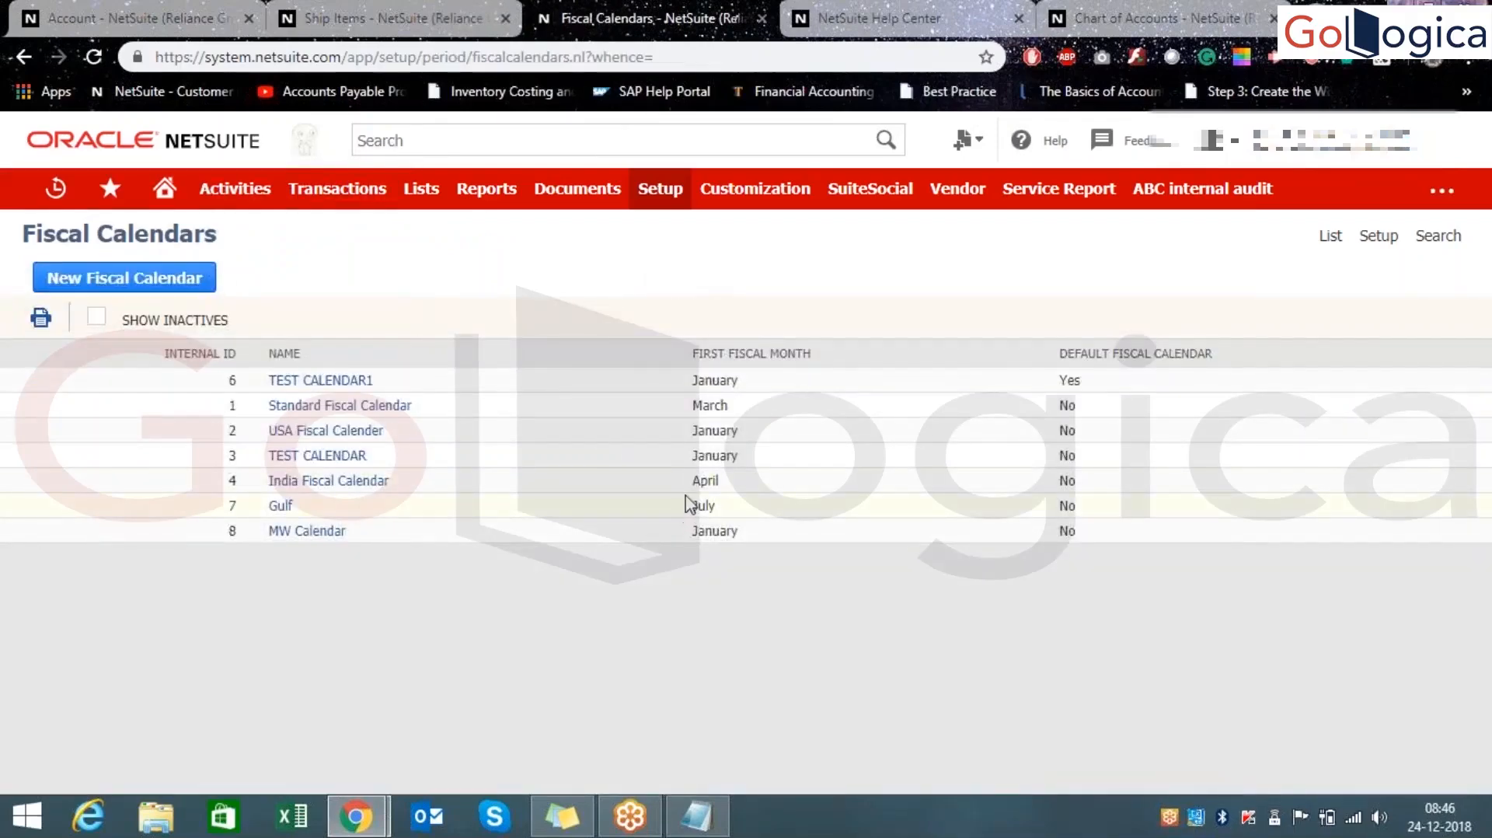
- Start a new fiscal calendar and view the months available as its first fiscal month
left_click(148, 284)
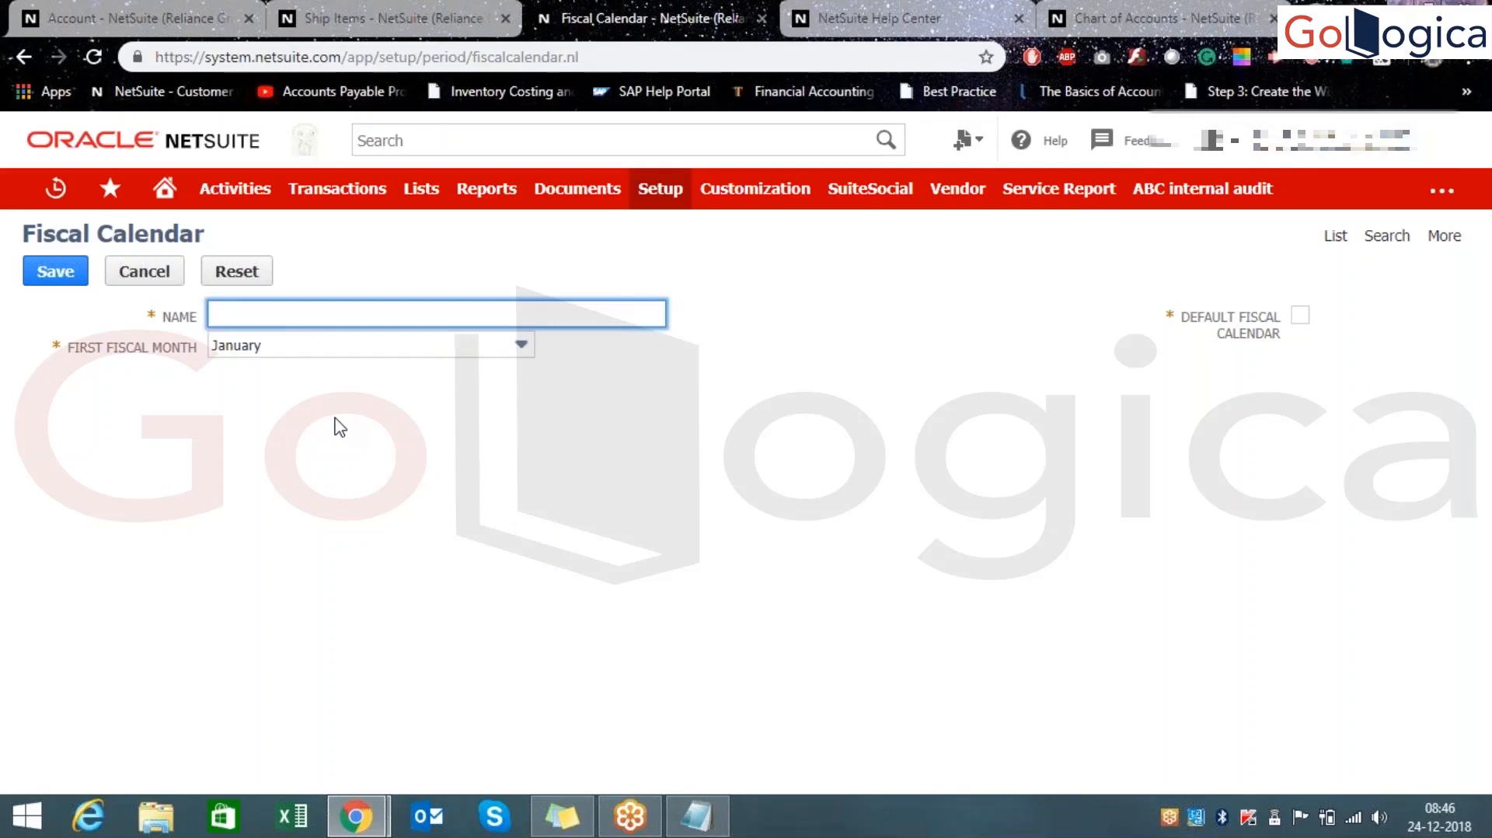
left_click(394, 354)
double_click(73, 424)
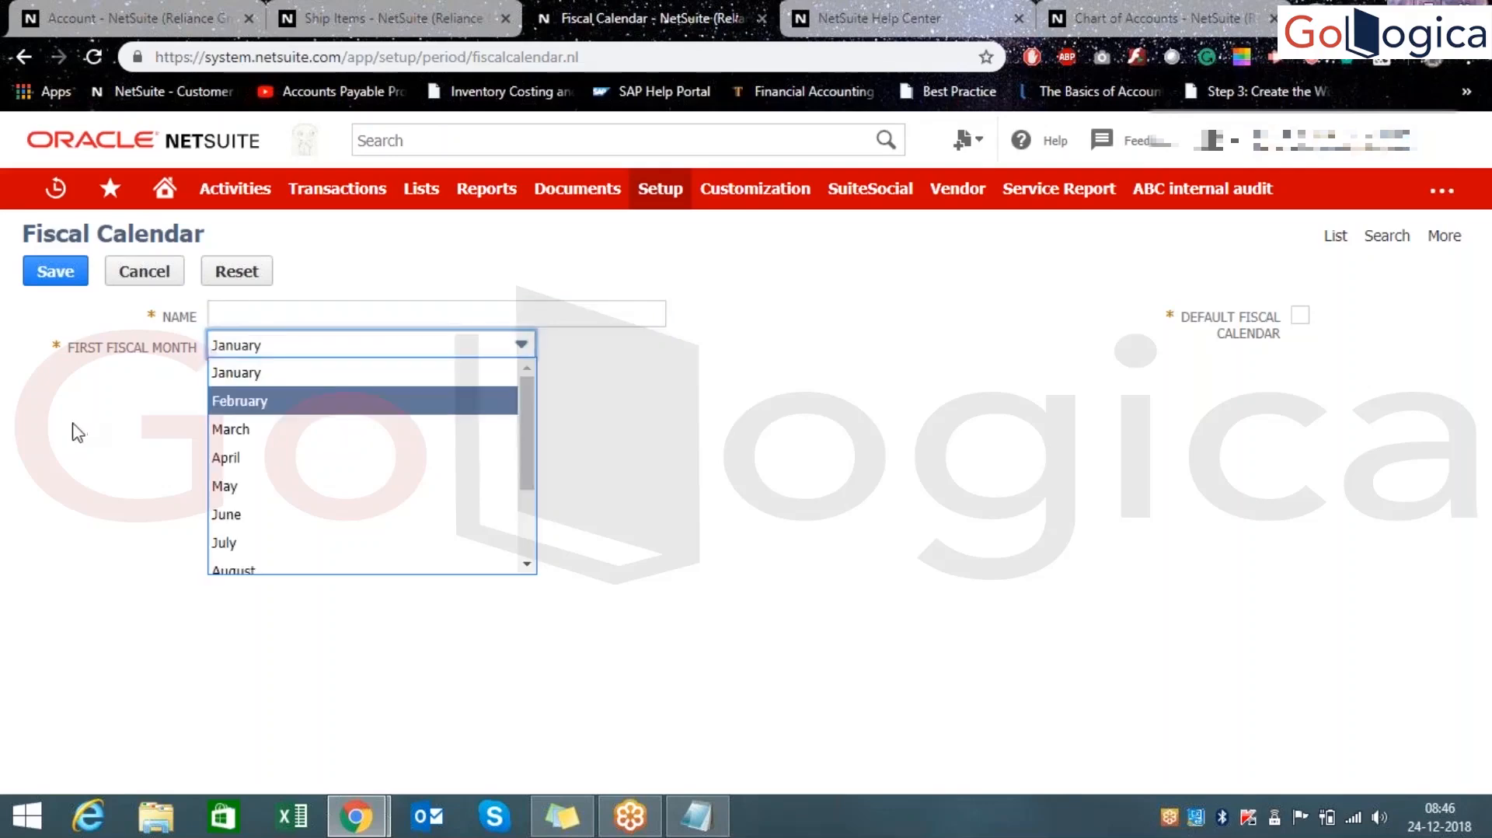
- Look through the full list of first fiscal month choices, leave it unchanged, and return to the Fiscal Calendars list
left_click(432, 356)
scroll(400, 451, "down", 2)
scroll(393, 485, "up", 2)
scroll(400, 458, "down", 2)
scroll(396, 435, "up", 2)
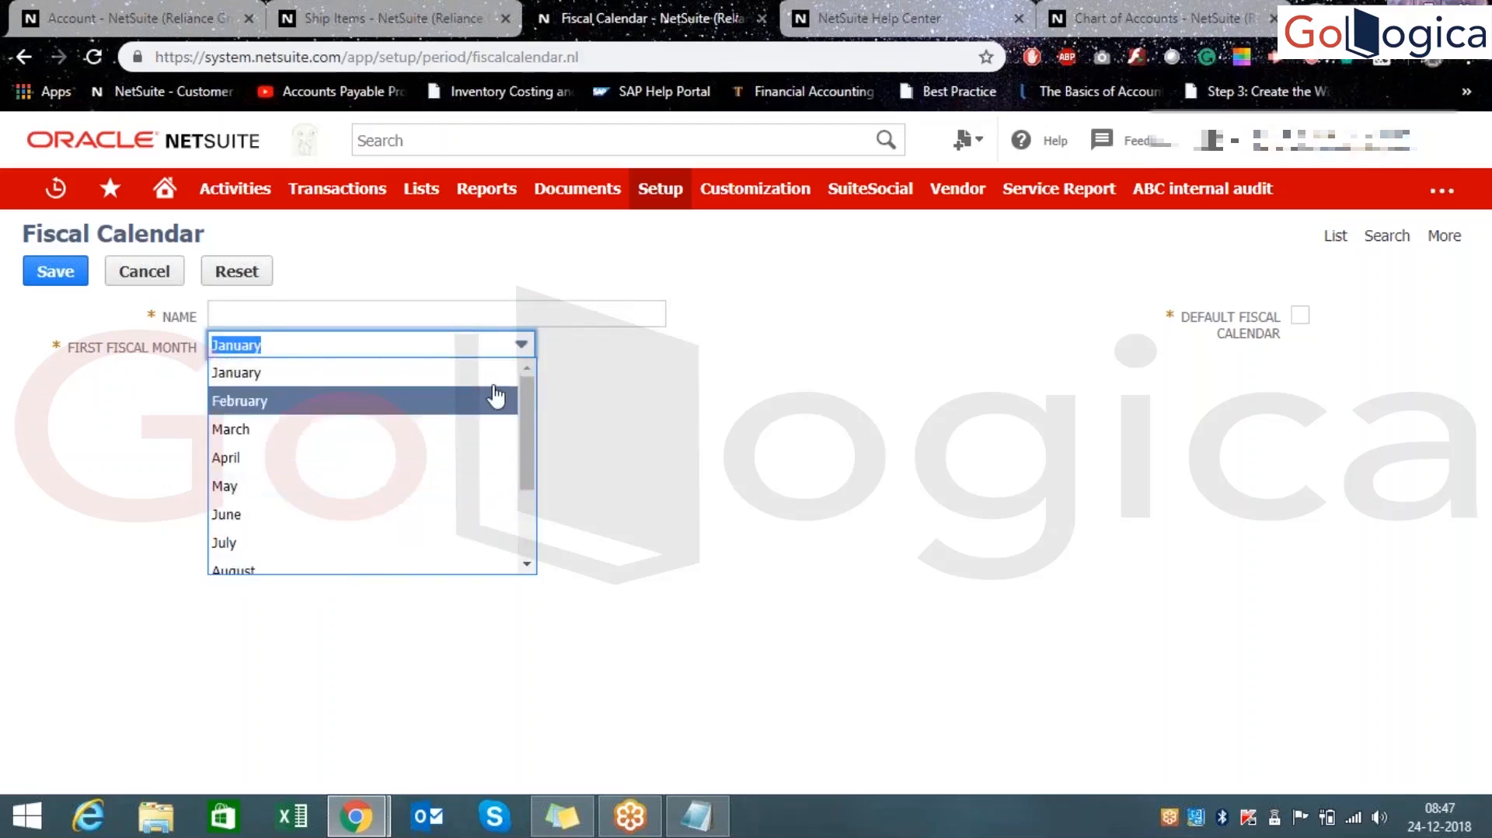
left_click_drag(525, 433, 564, 506)
left_click(713, 413)
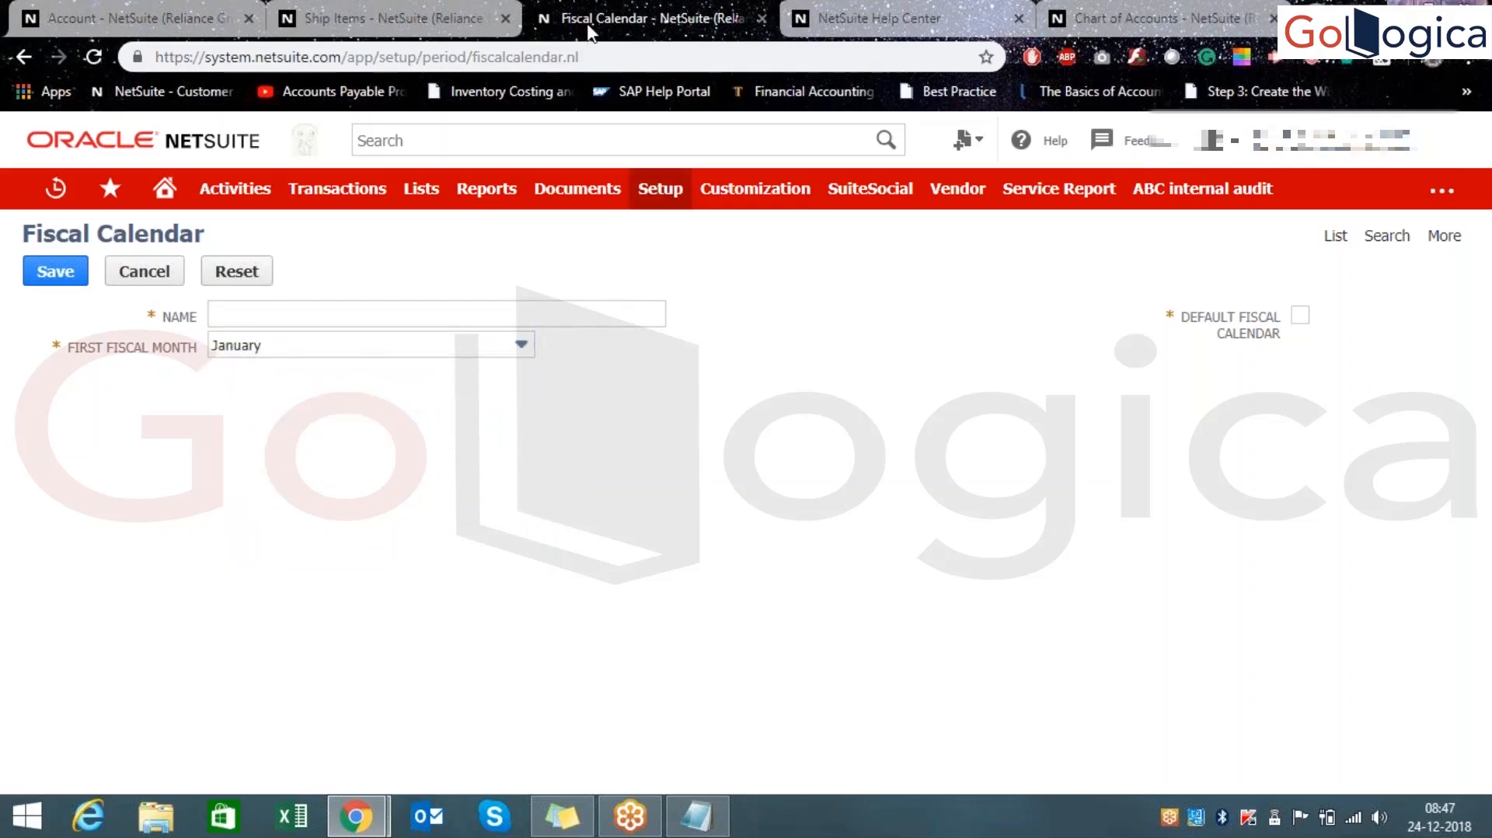
left_click(1333, 237)
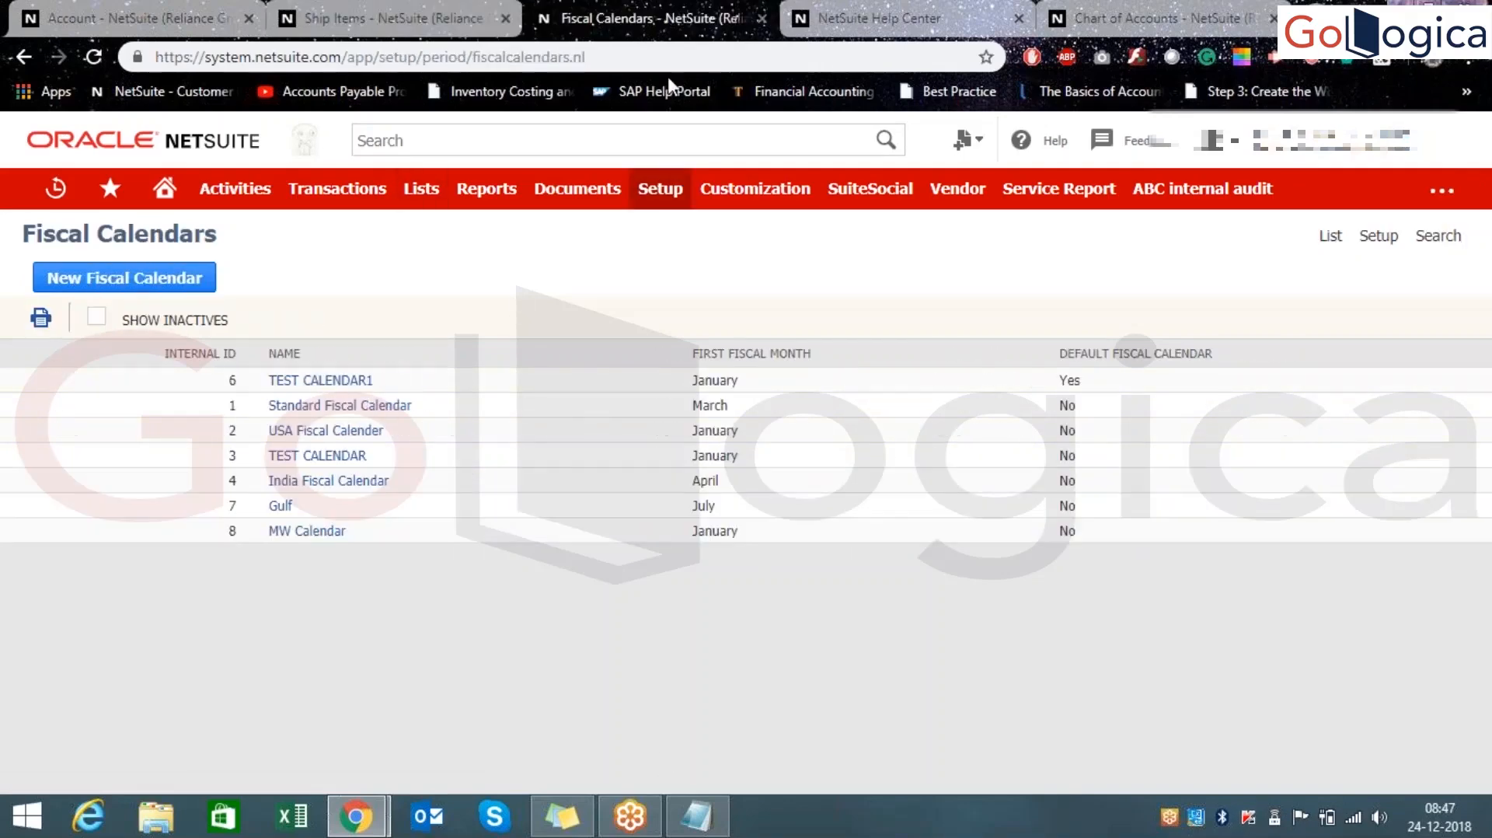
- Open Manage Accounting Periods from the accounting setup and start setting up a full year
mouse_move(675, 205)
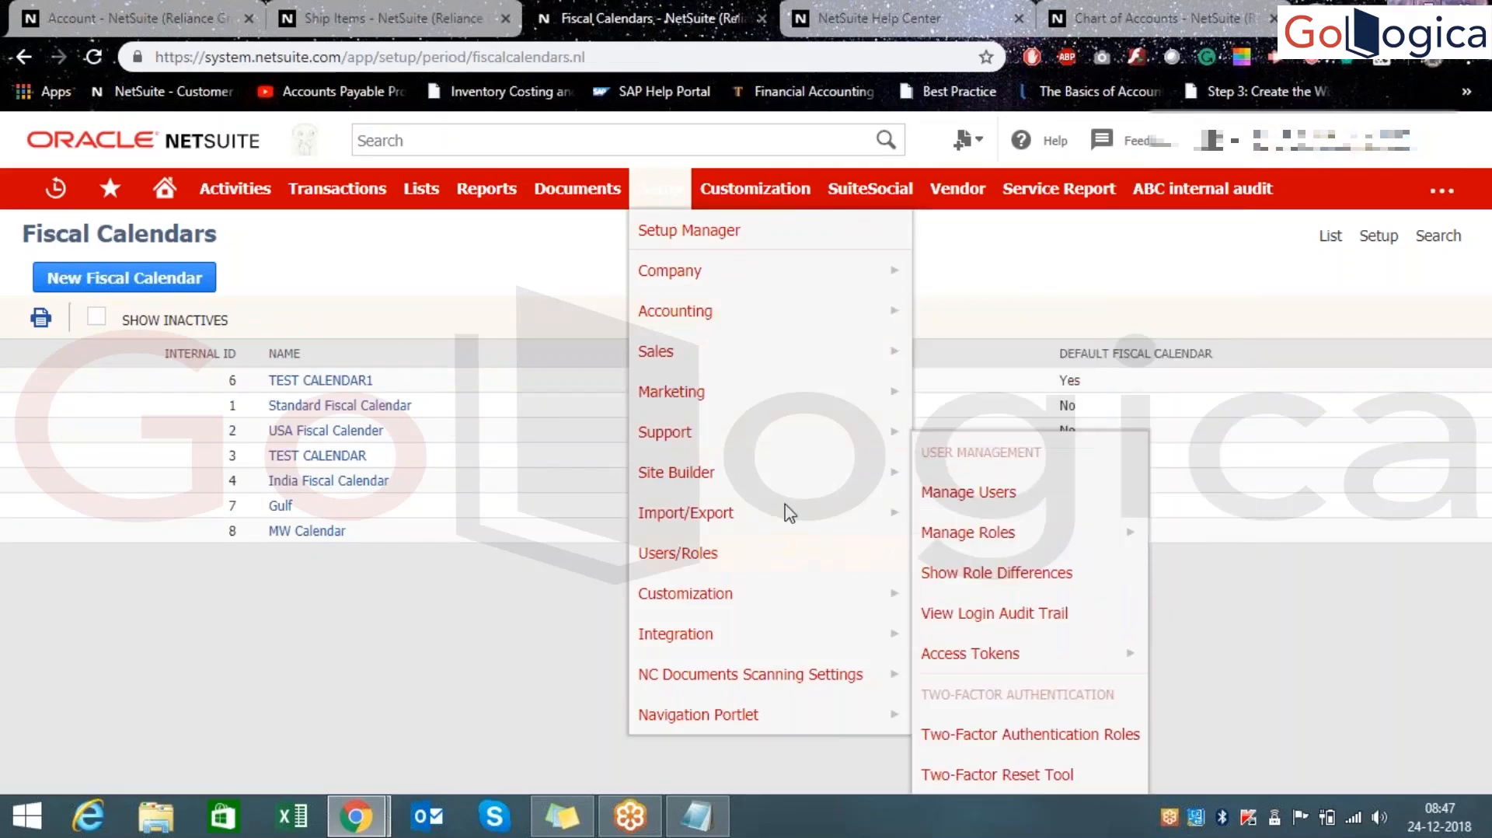
mouse_move(783, 311)
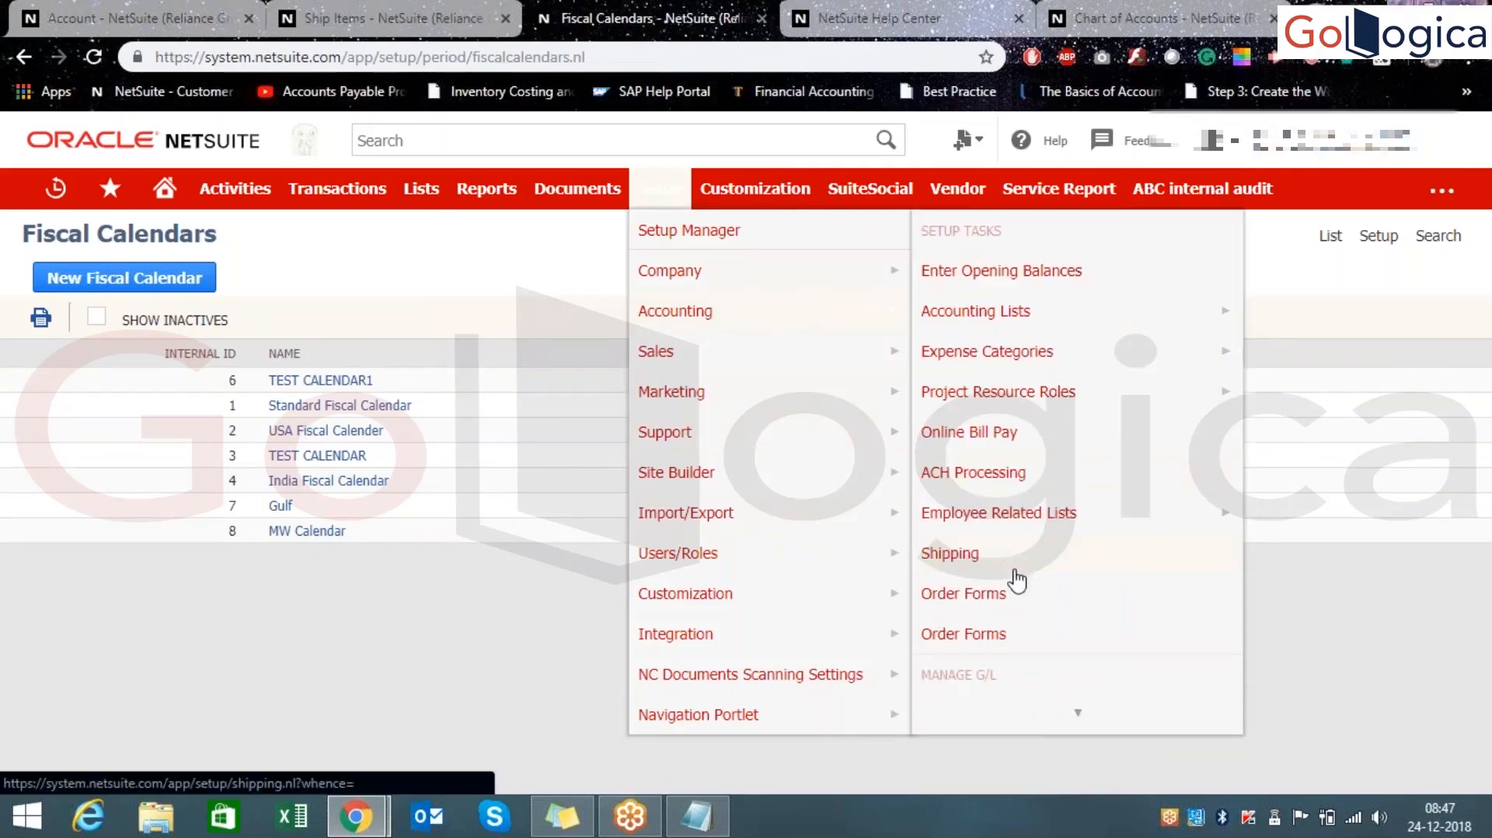
mouse_move(993, 703)
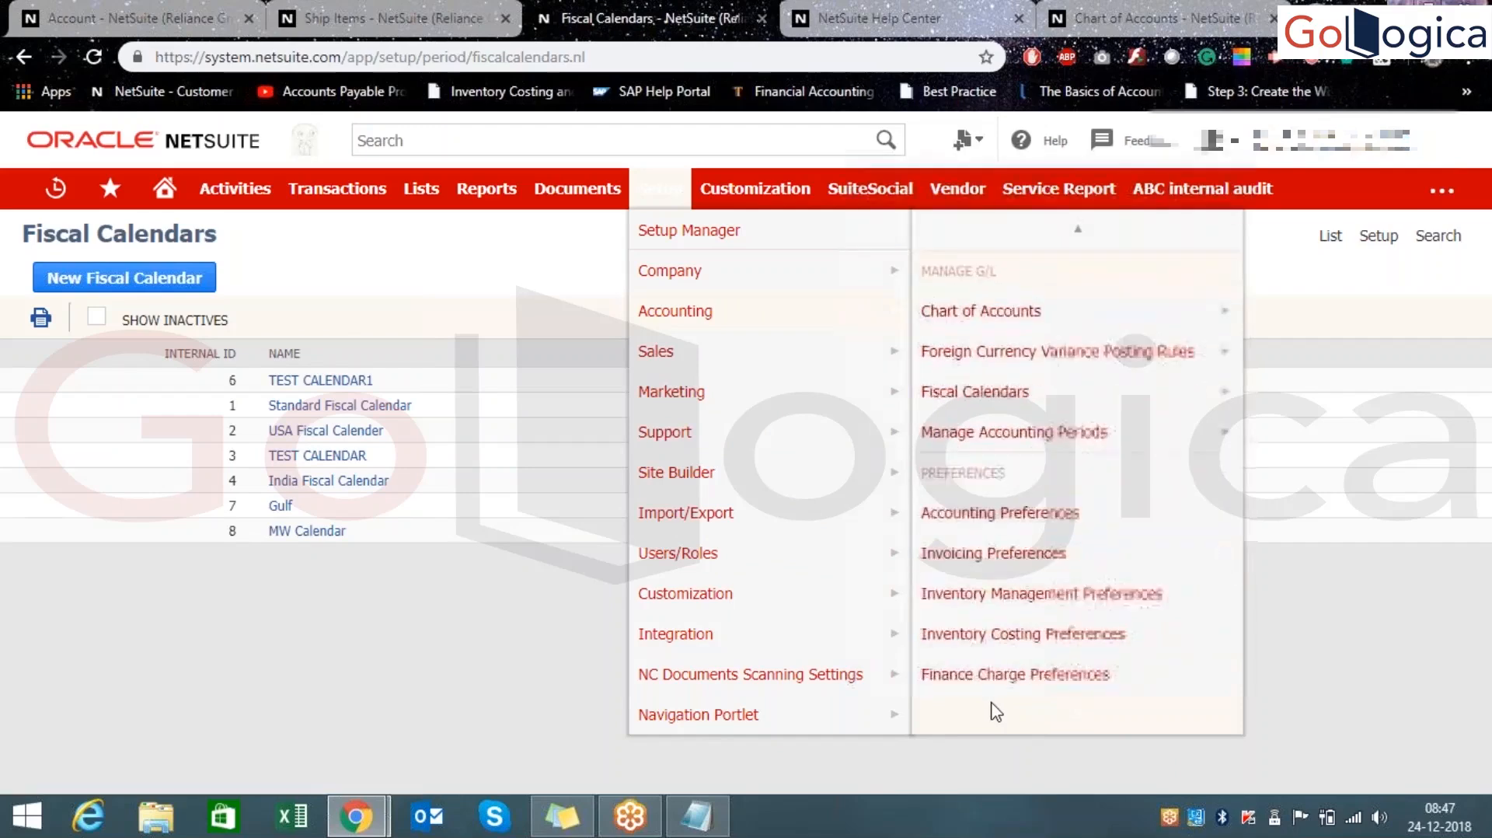
left_click(1002, 311)
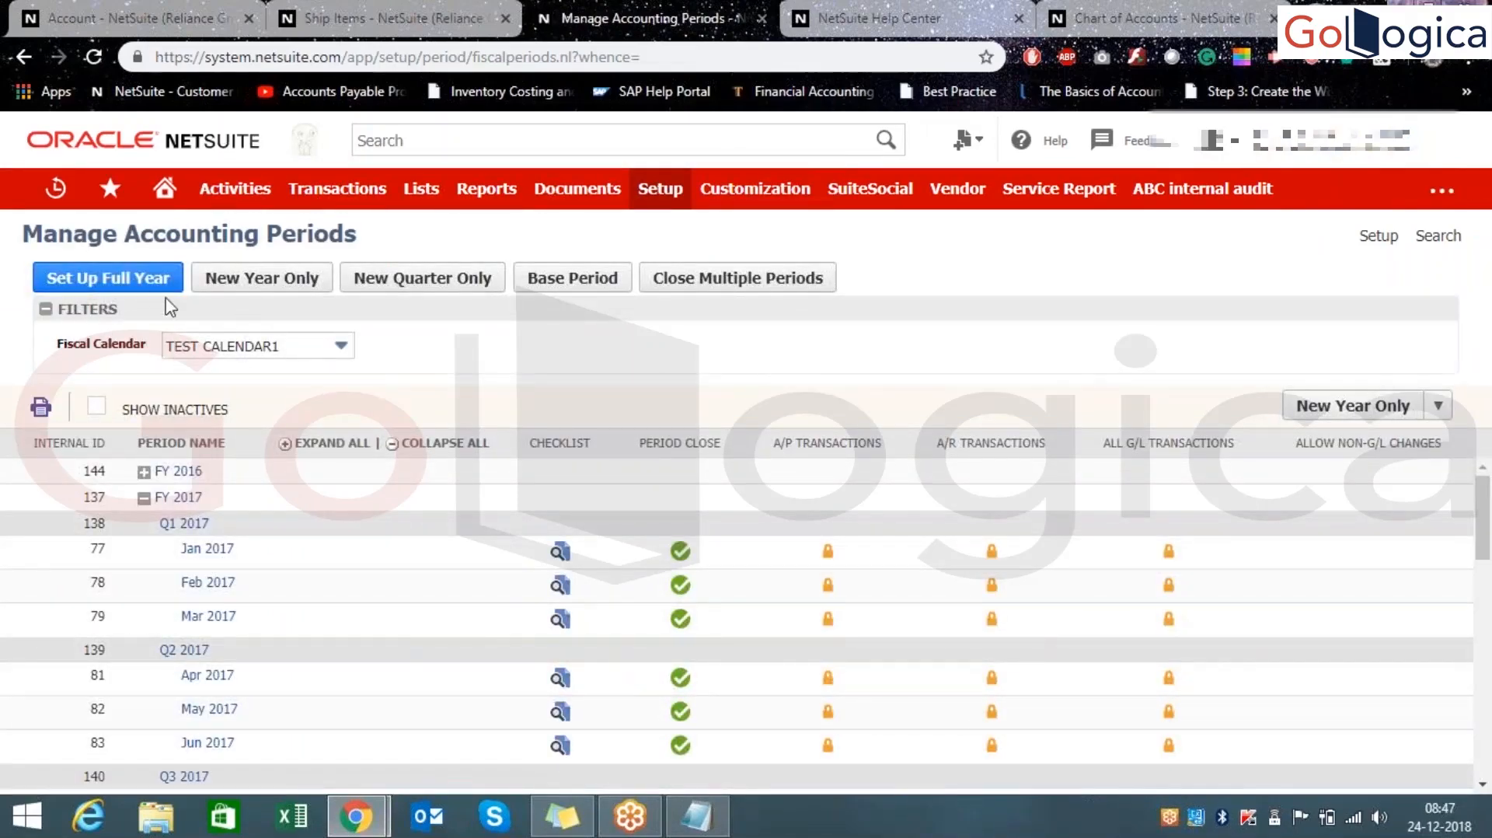
left_click(127, 294)
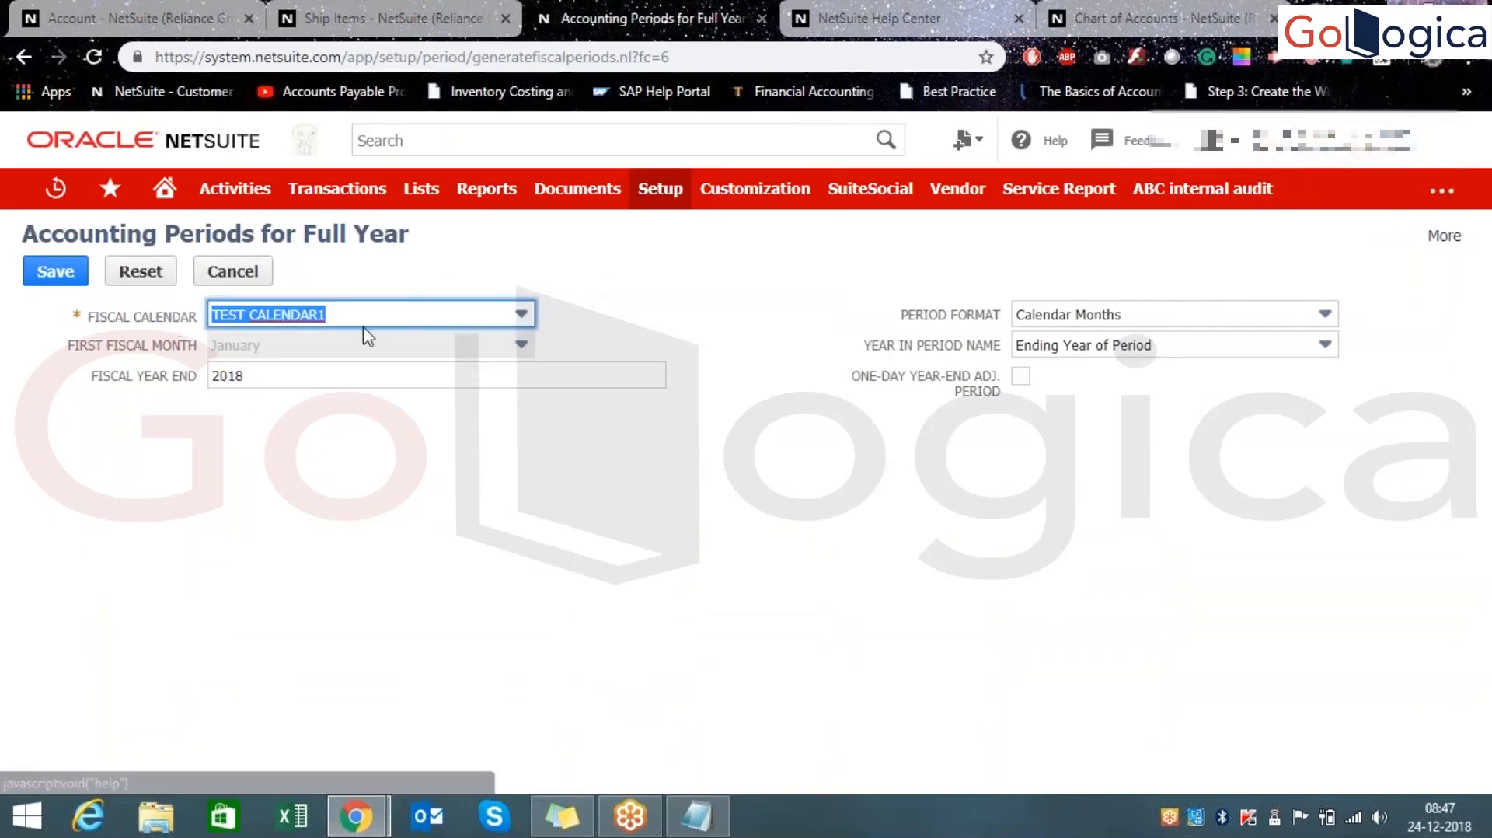
- Set the full-year periods' fiscal calendar to Standard Fiscal Calendar and the fiscal year end to 2019
left_click(382, 320)
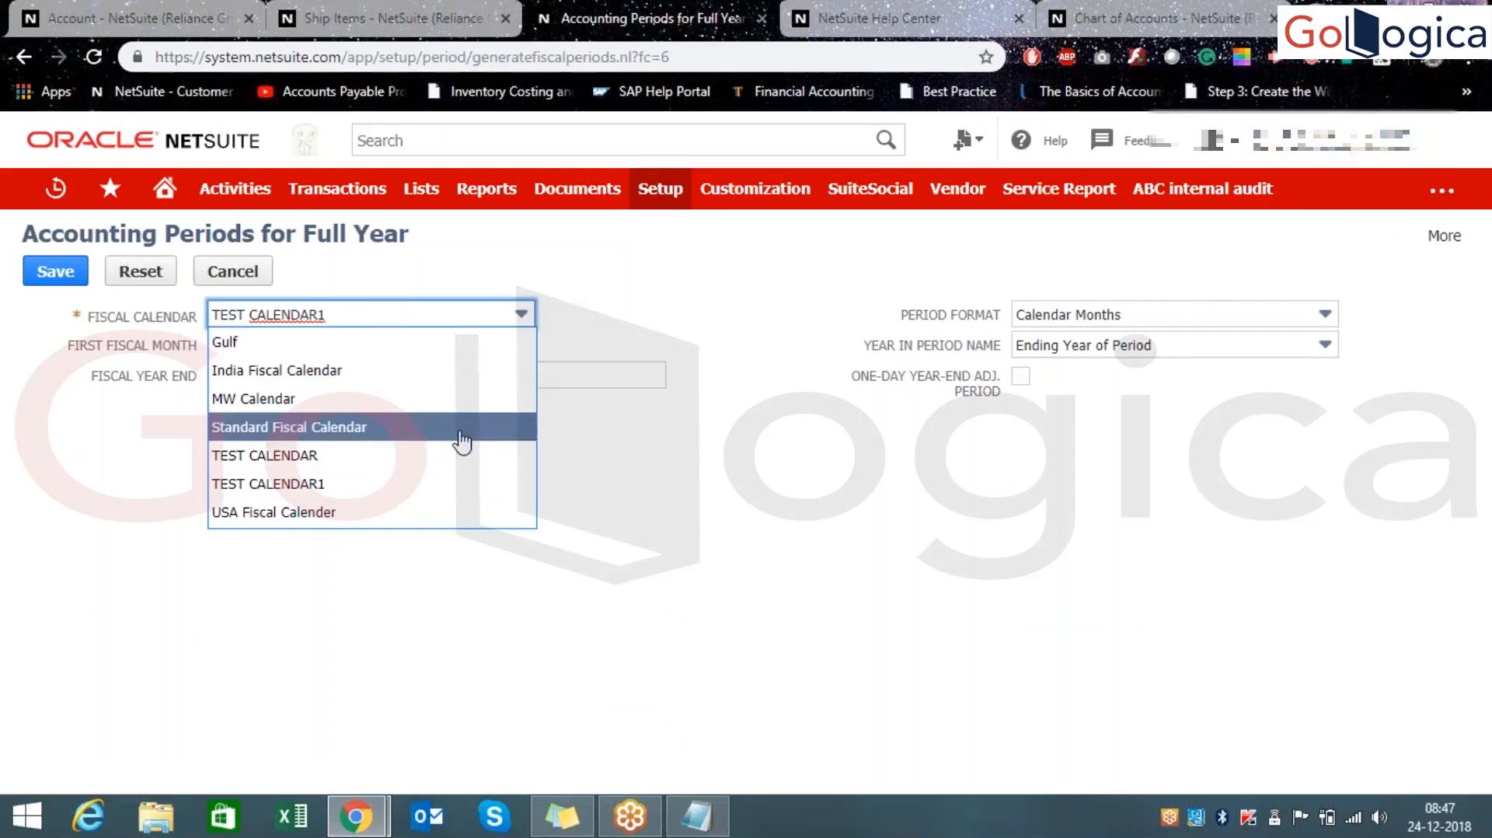
left_click(456, 429)
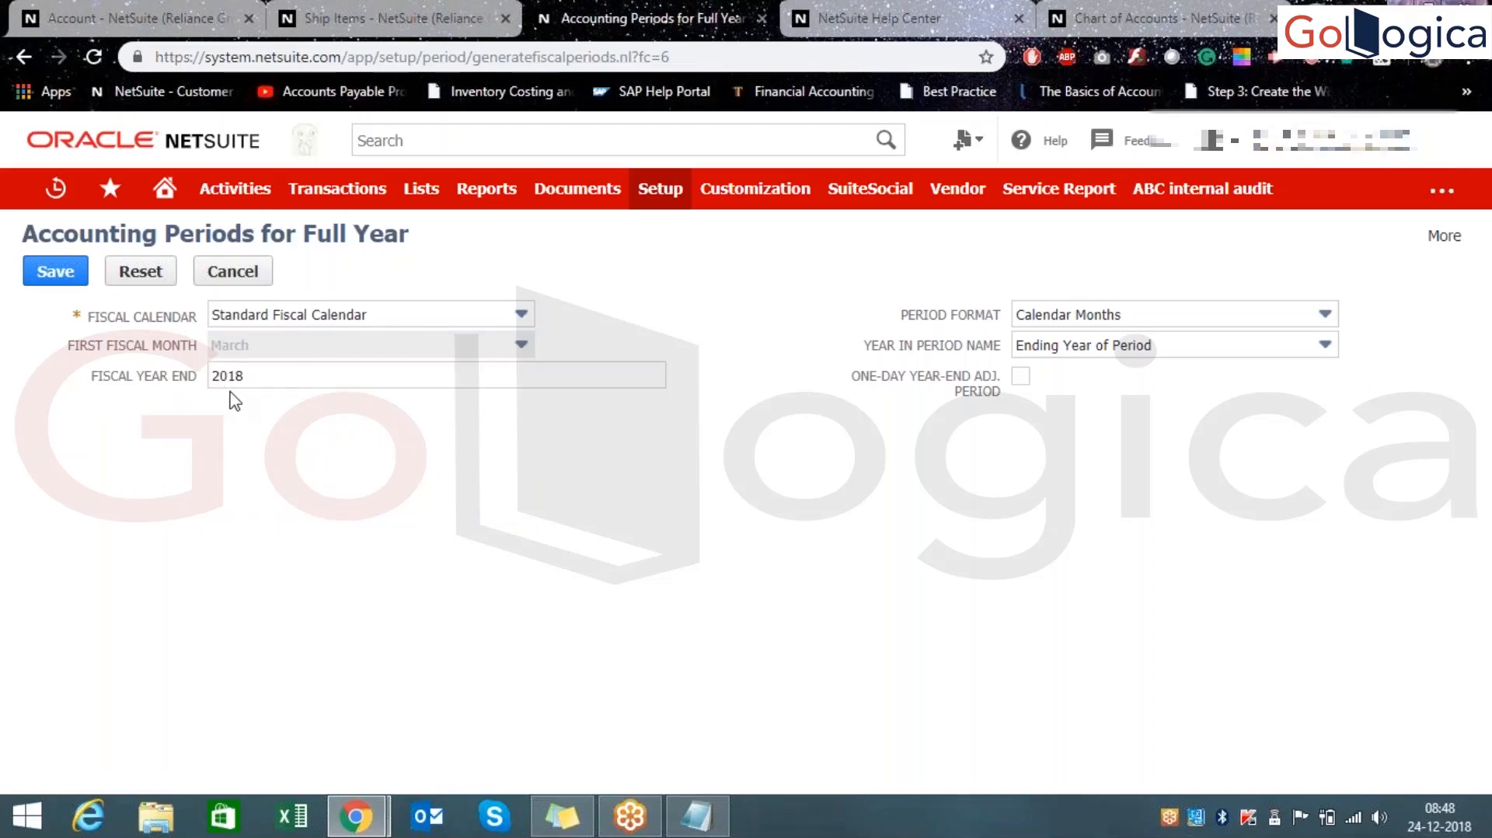
left_click(285, 380)
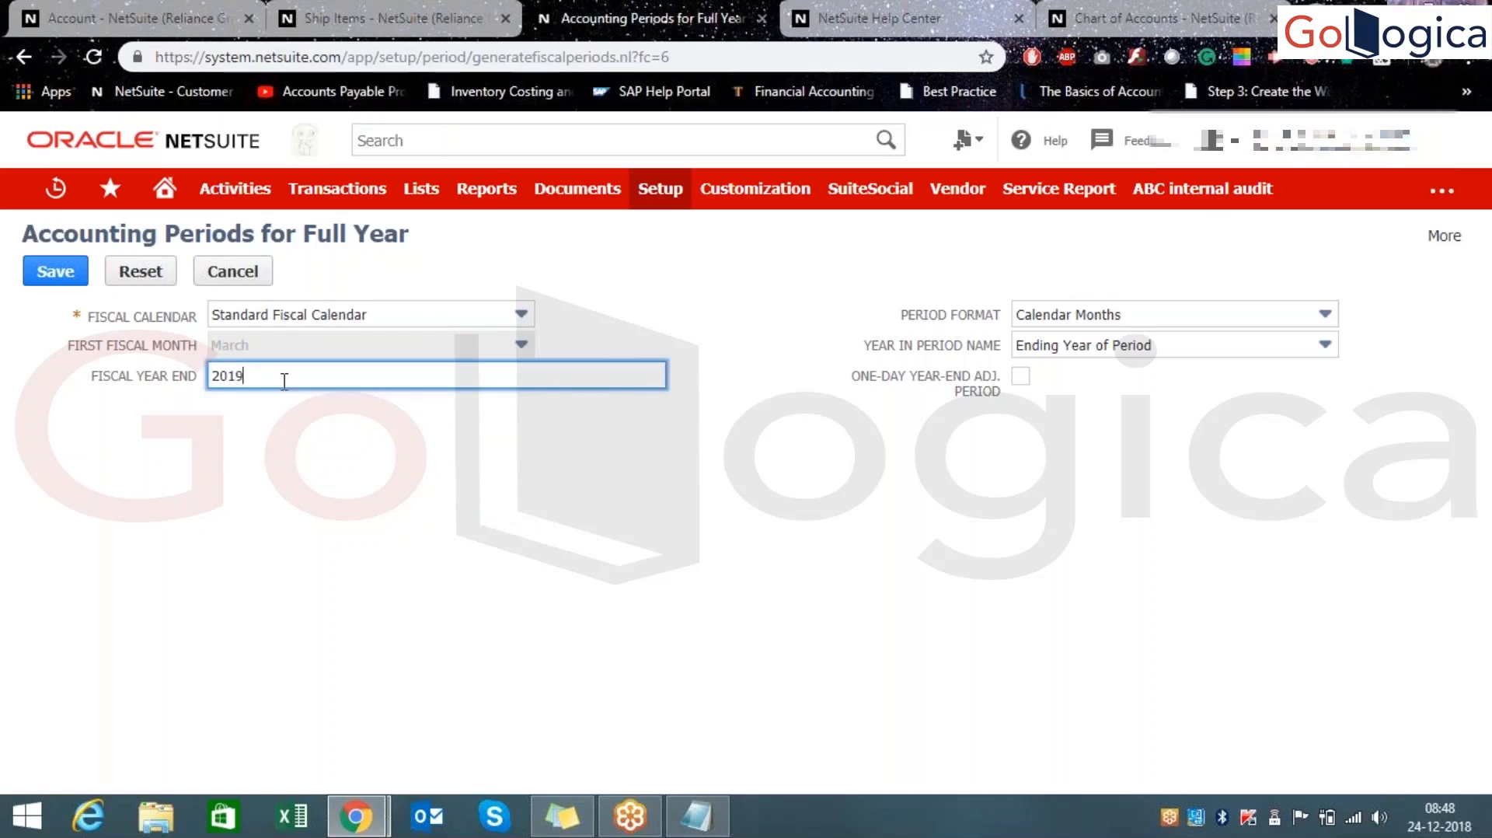
- View the available period formats and the options for the year in the period name on the full-year form
left_click(1235, 315)
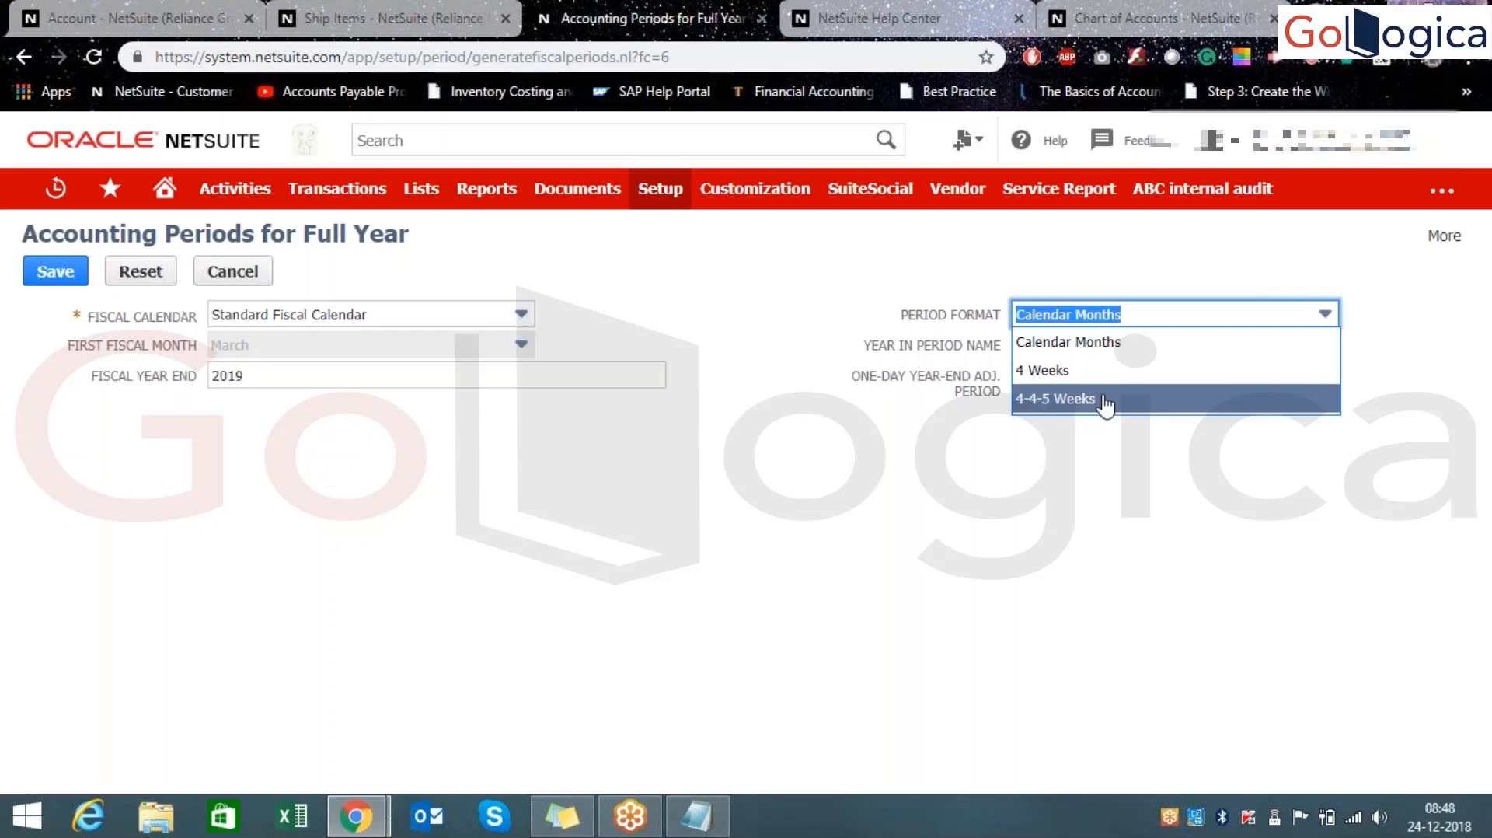
left_click(1110, 443)
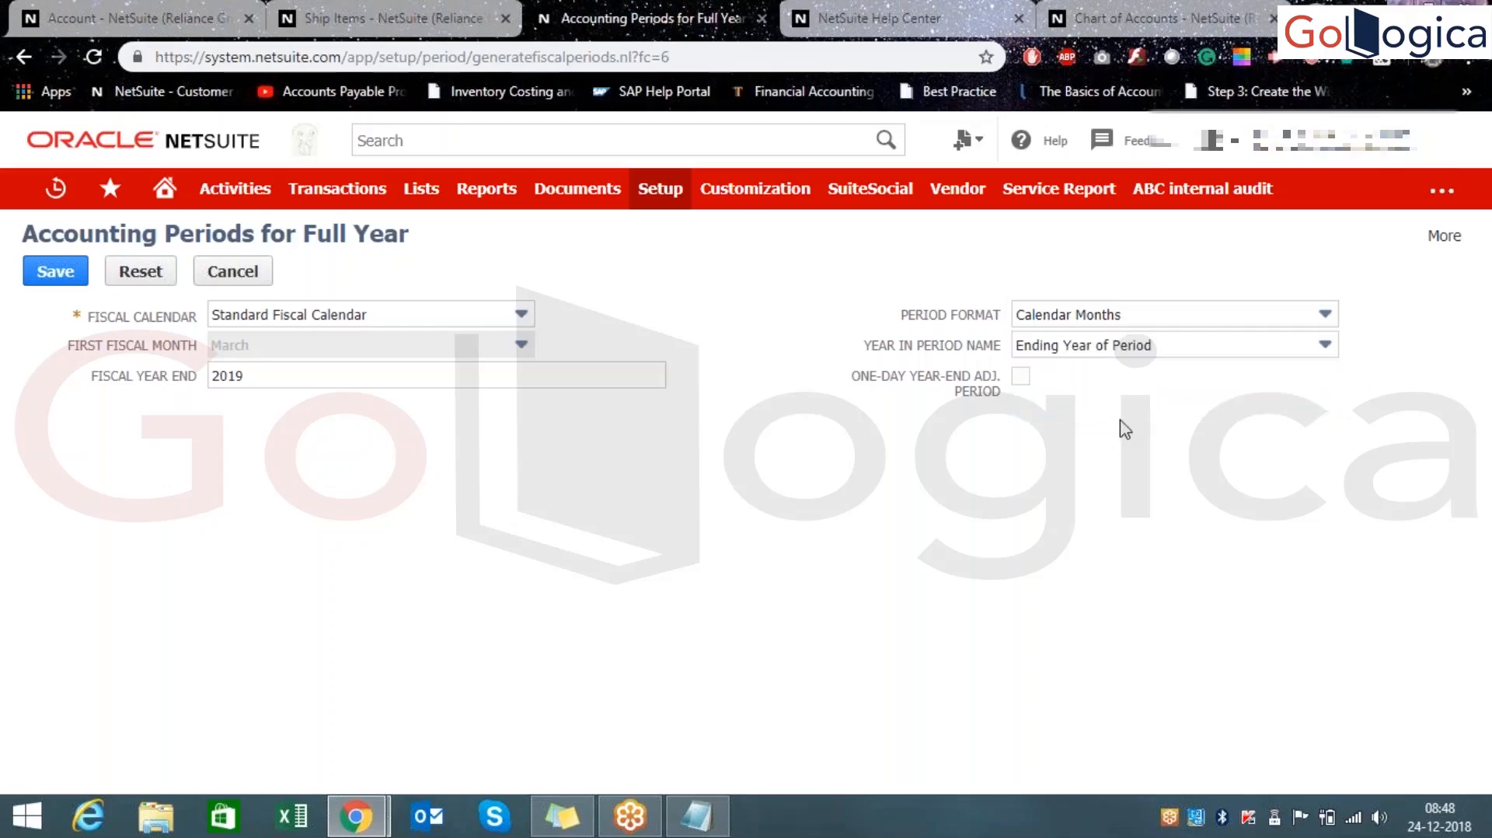
left_click(1158, 351)
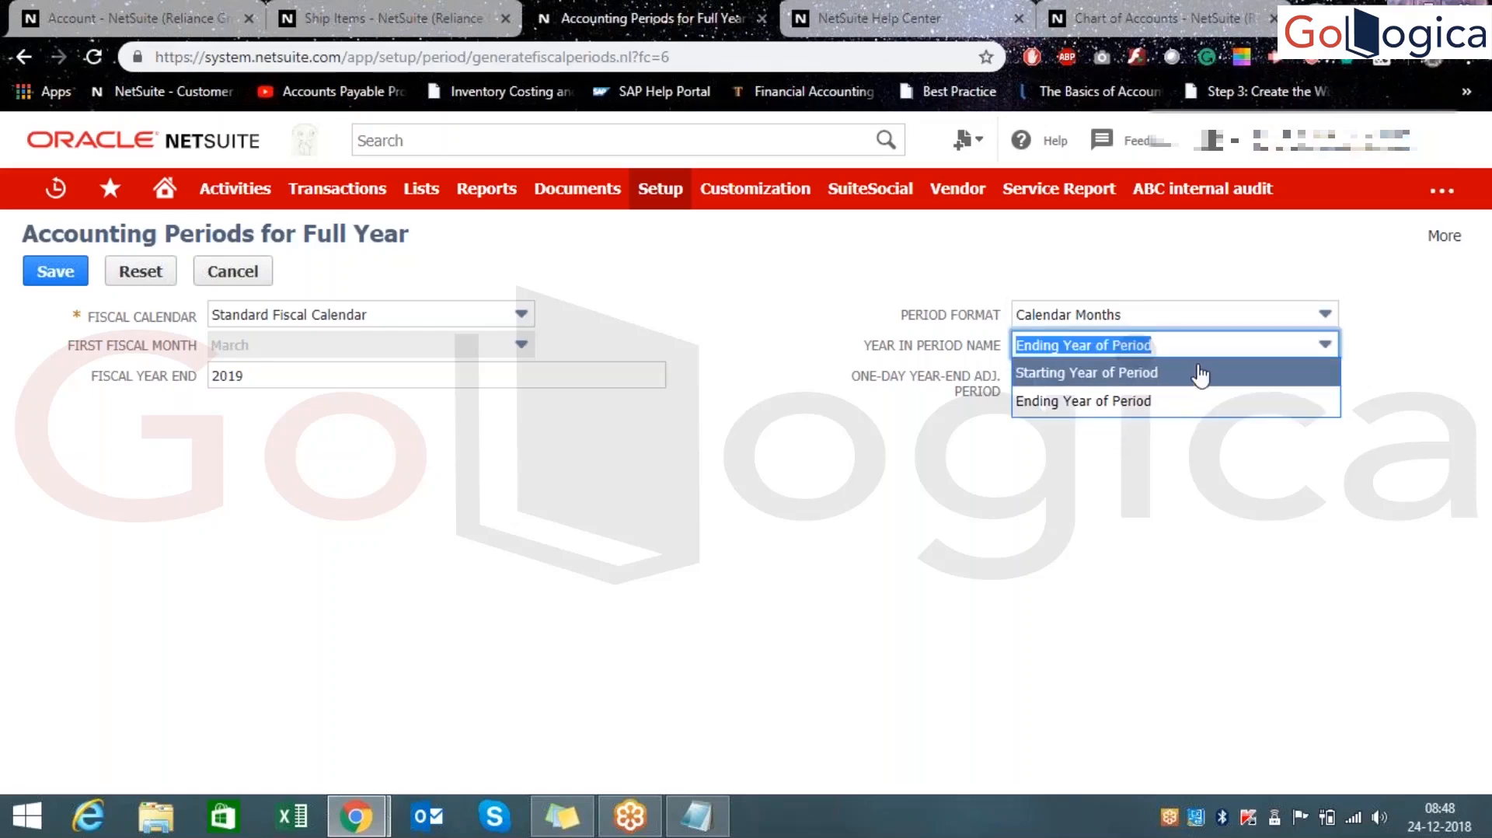
left_click(940, 522)
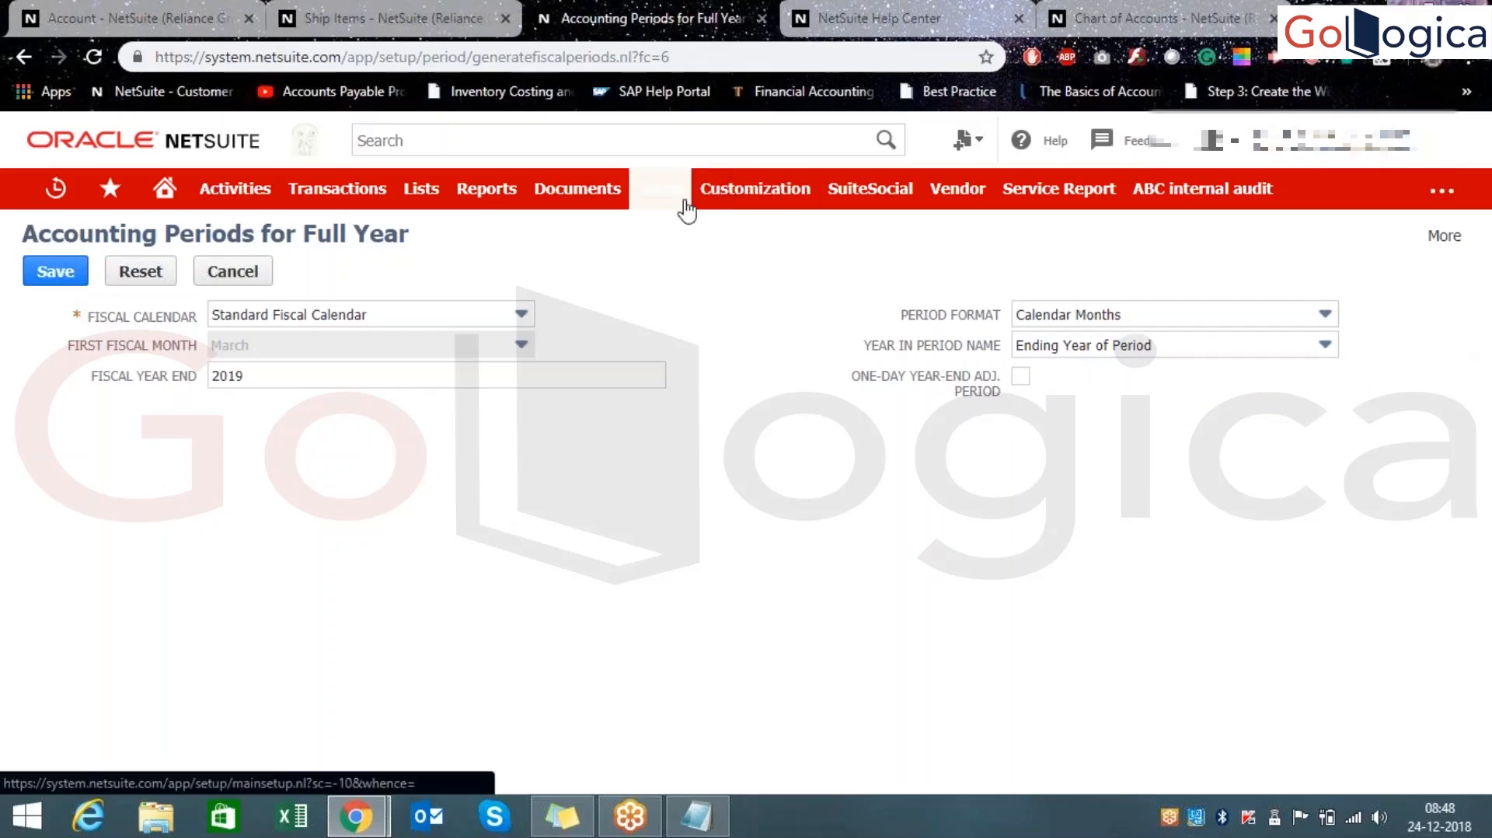
- Open Manage Accounting Periods in a separate browser tab and place it directly after the full-year form's tab
mouse_move(684, 206)
mouse_move(684, 309)
mouse_move(1015, 723)
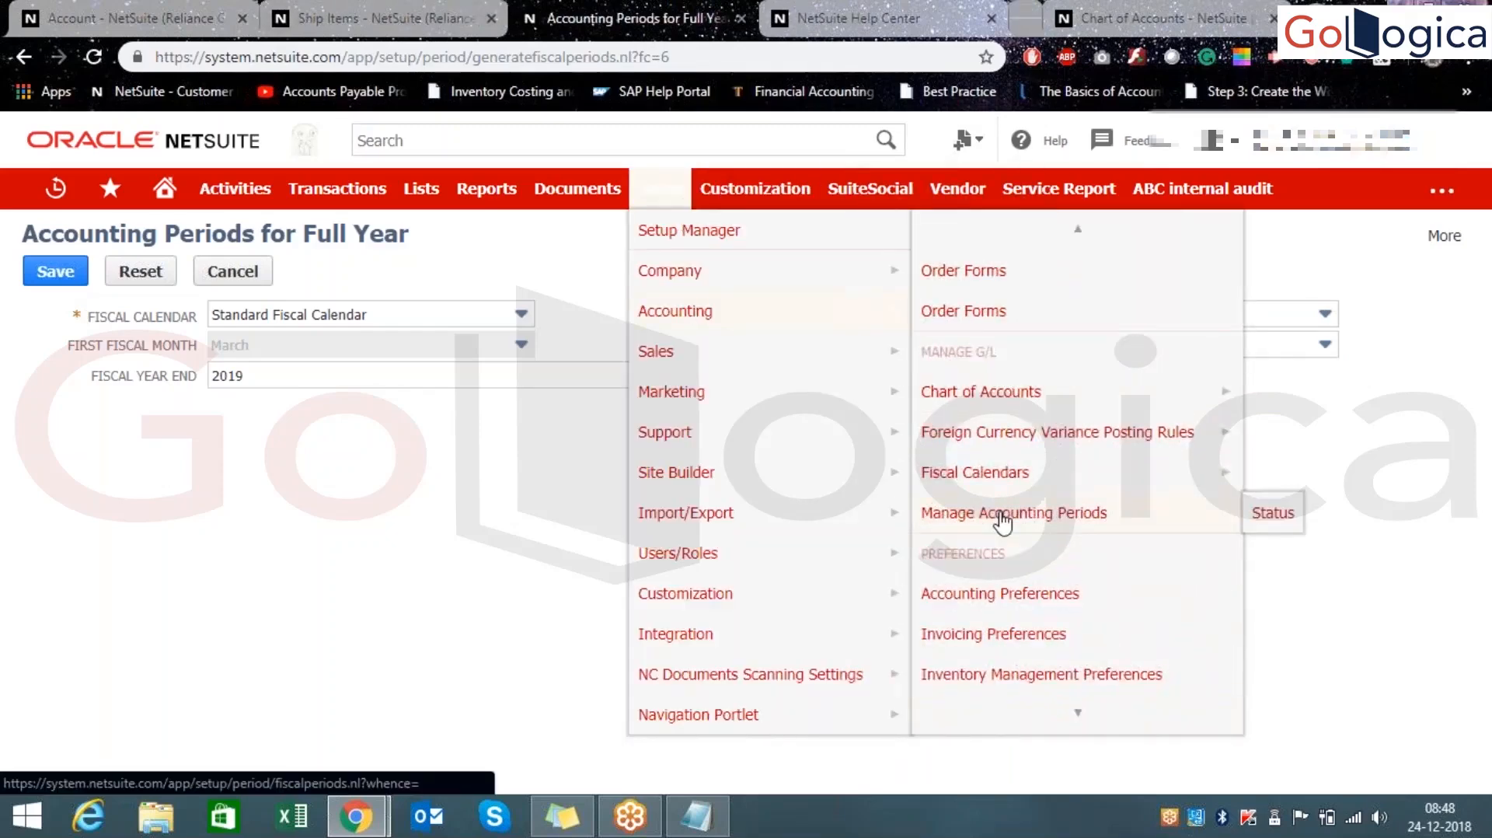
middle_click(1003, 522)
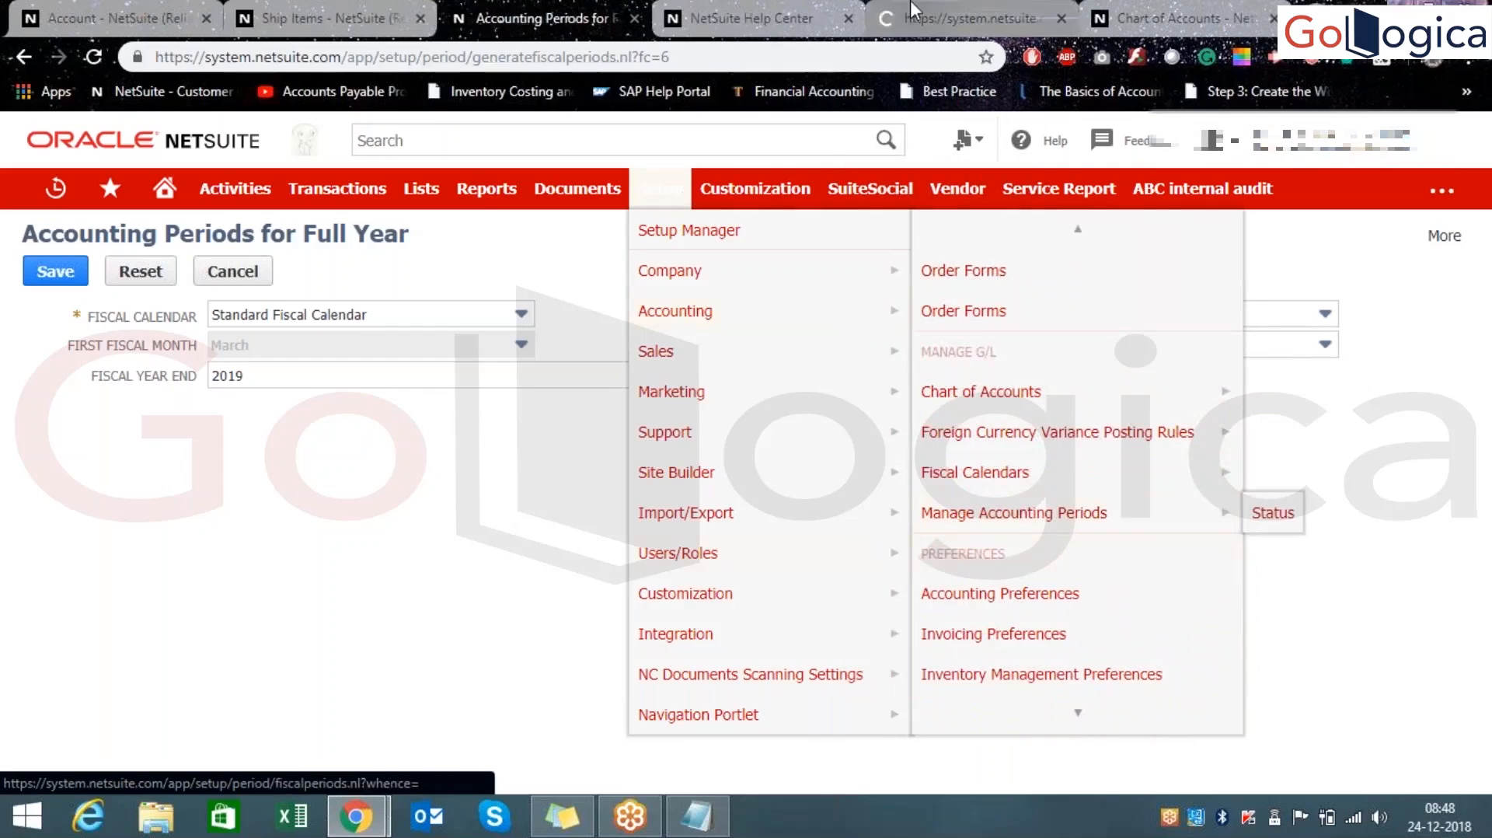
left_click(972, 18)
left_click_drag(971, 18, 735, 53)
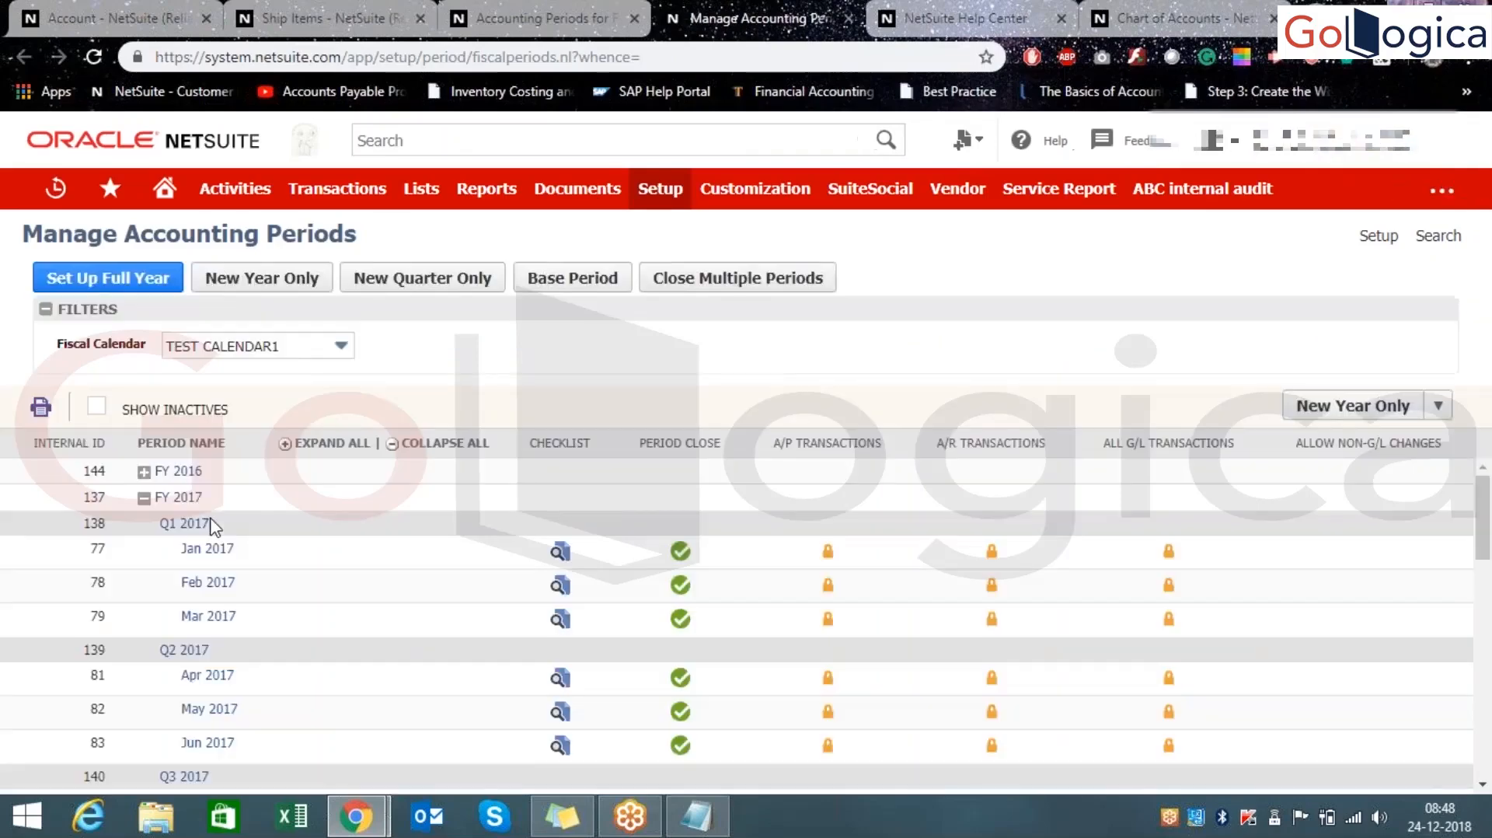
- Collapse the FY 2017 and FY 2018 periods and check which period sits under FY 2019
left_click(143, 499)
left_click(144, 524)
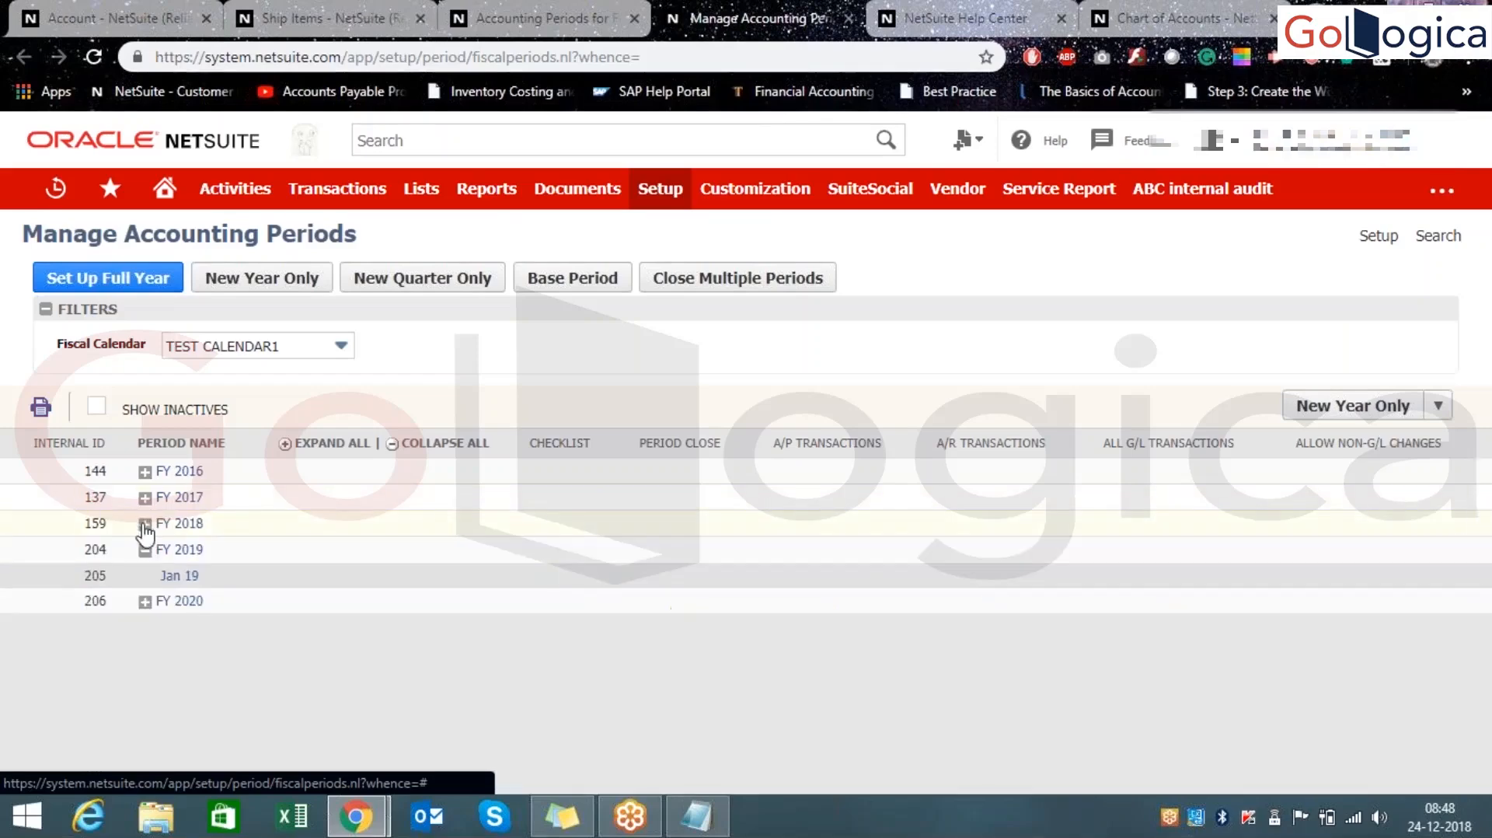
left_click(145, 550)
left_click(145, 551)
mouse_move(178, 588)
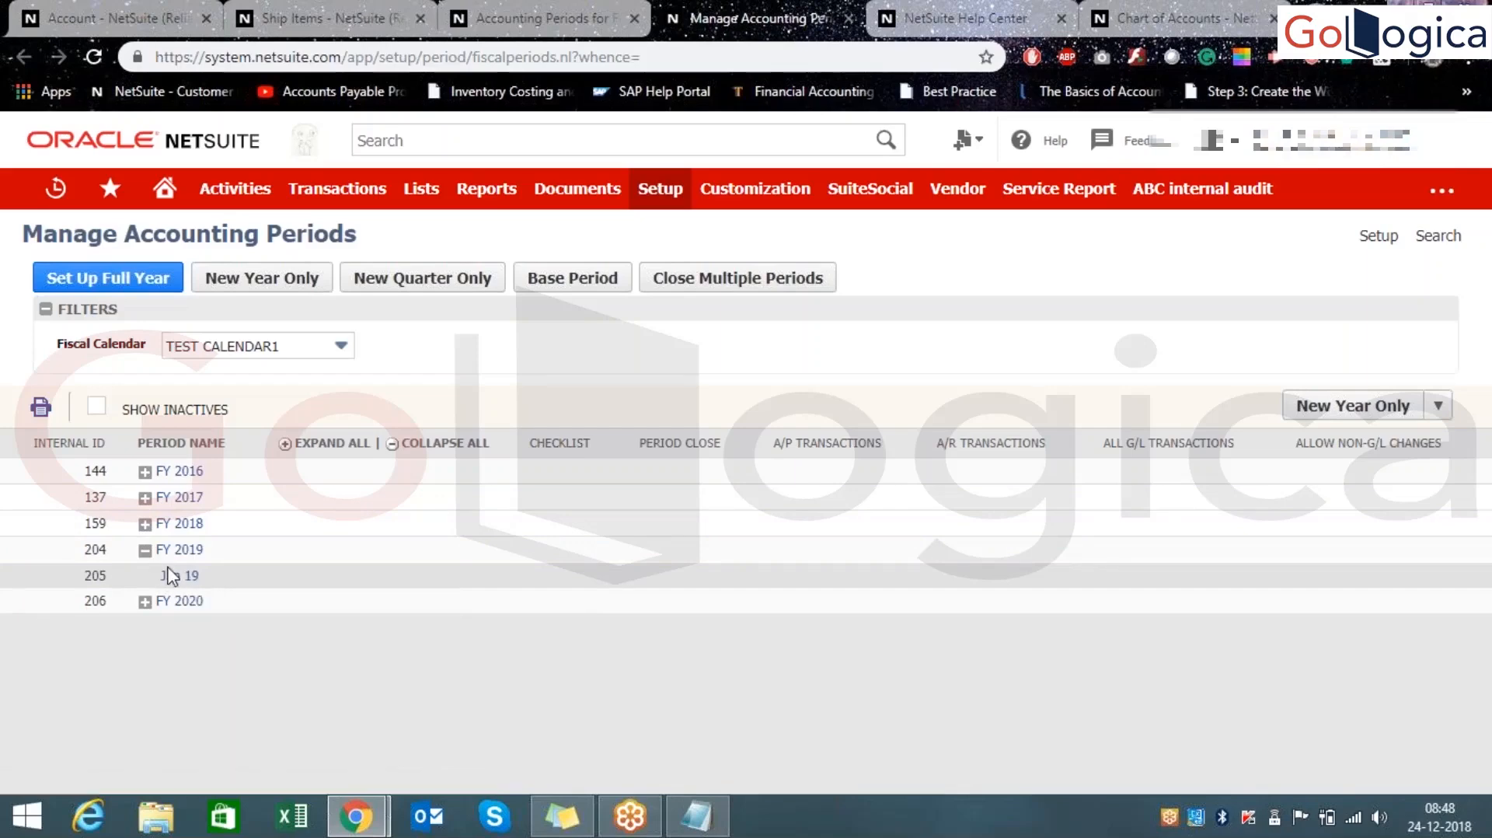
- Expand FY 2020, review its quarters and months through December, and collapse it again
left_click(145, 603)
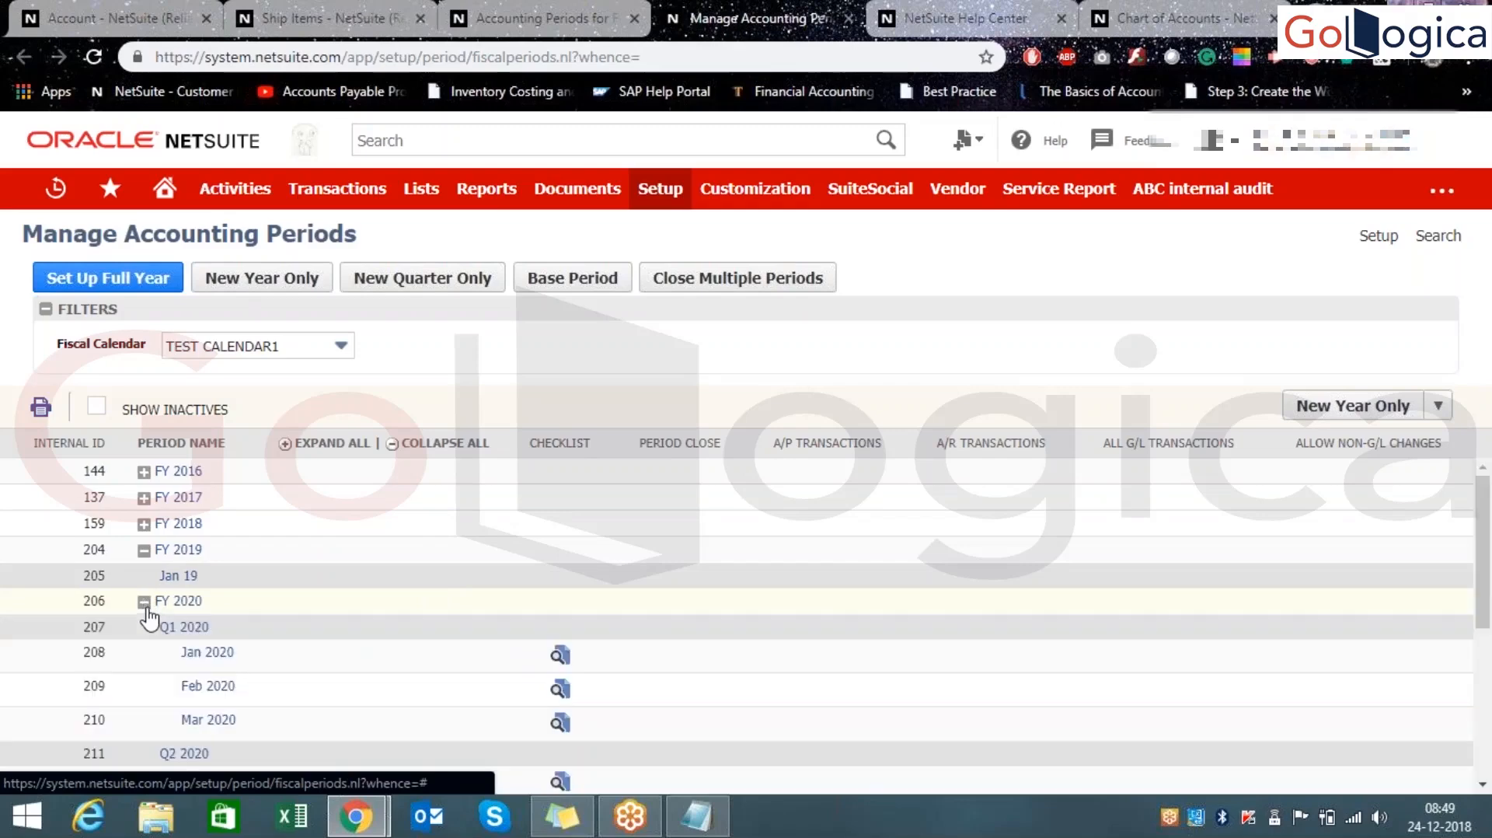
scroll(260, 646, "down", 2)
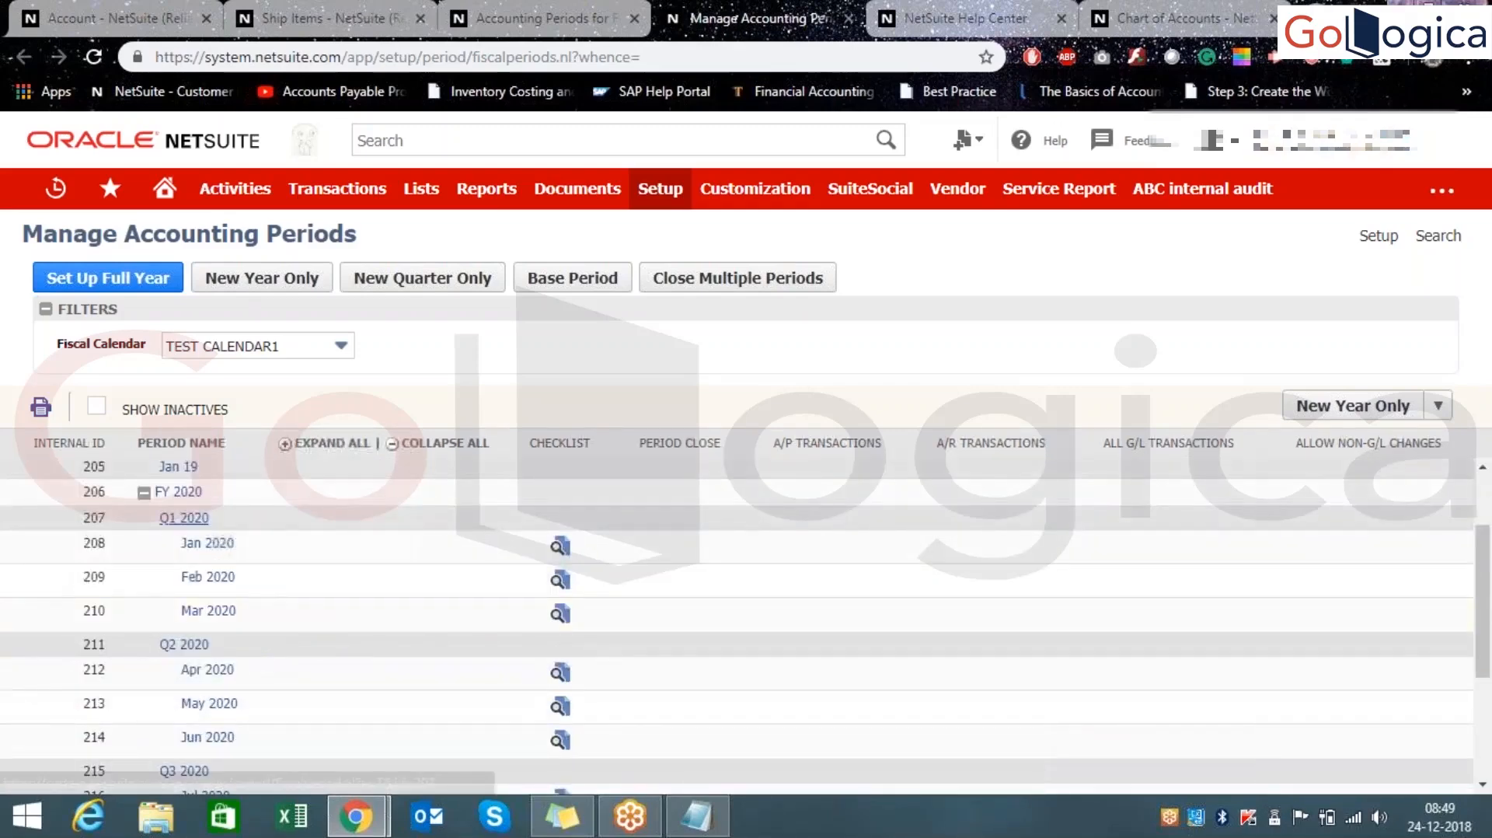
scroll(184, 602, "down", 3)
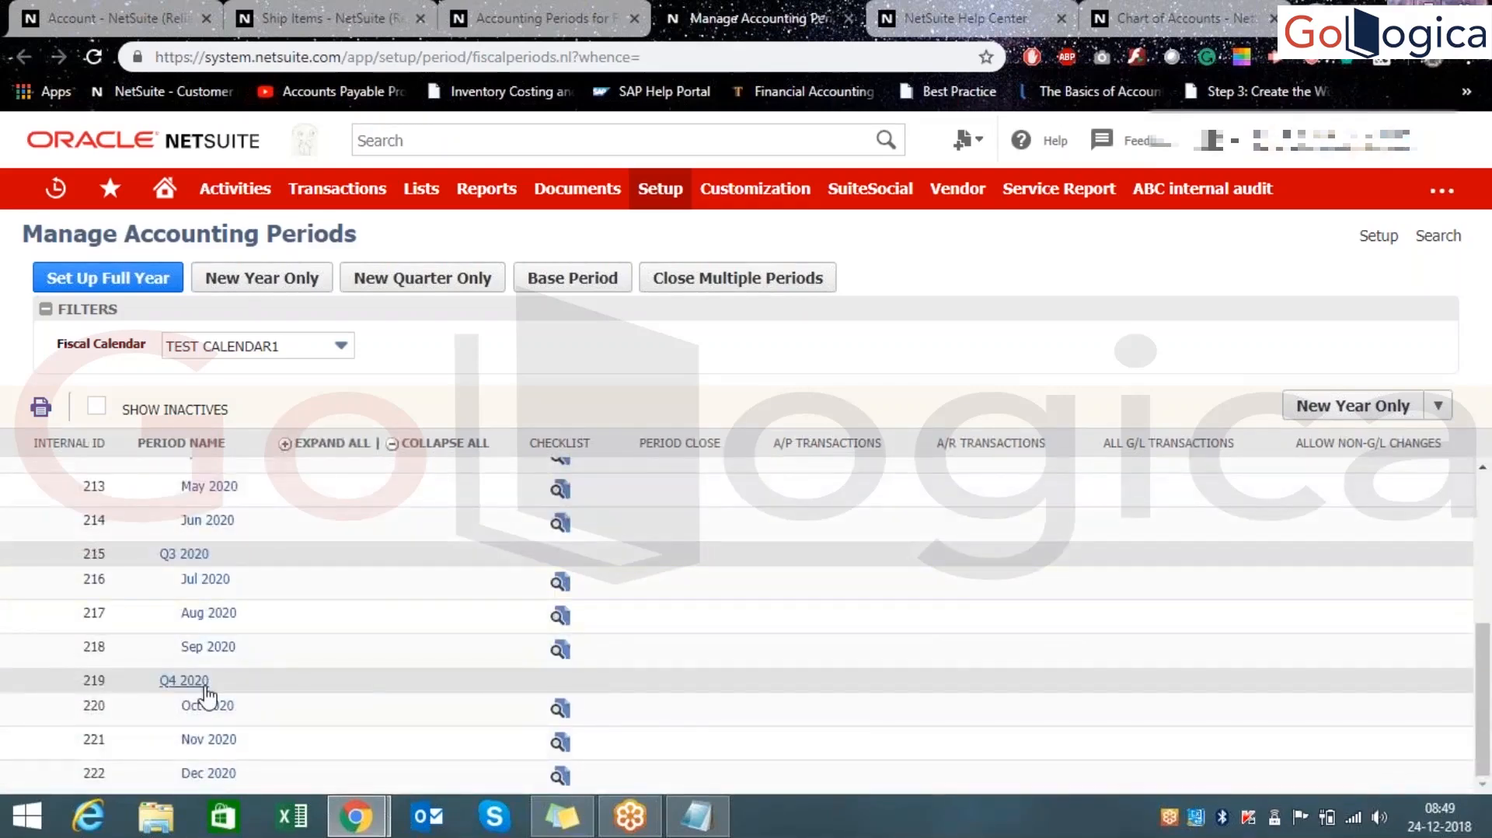
scroll(682, 694, "up", 5)
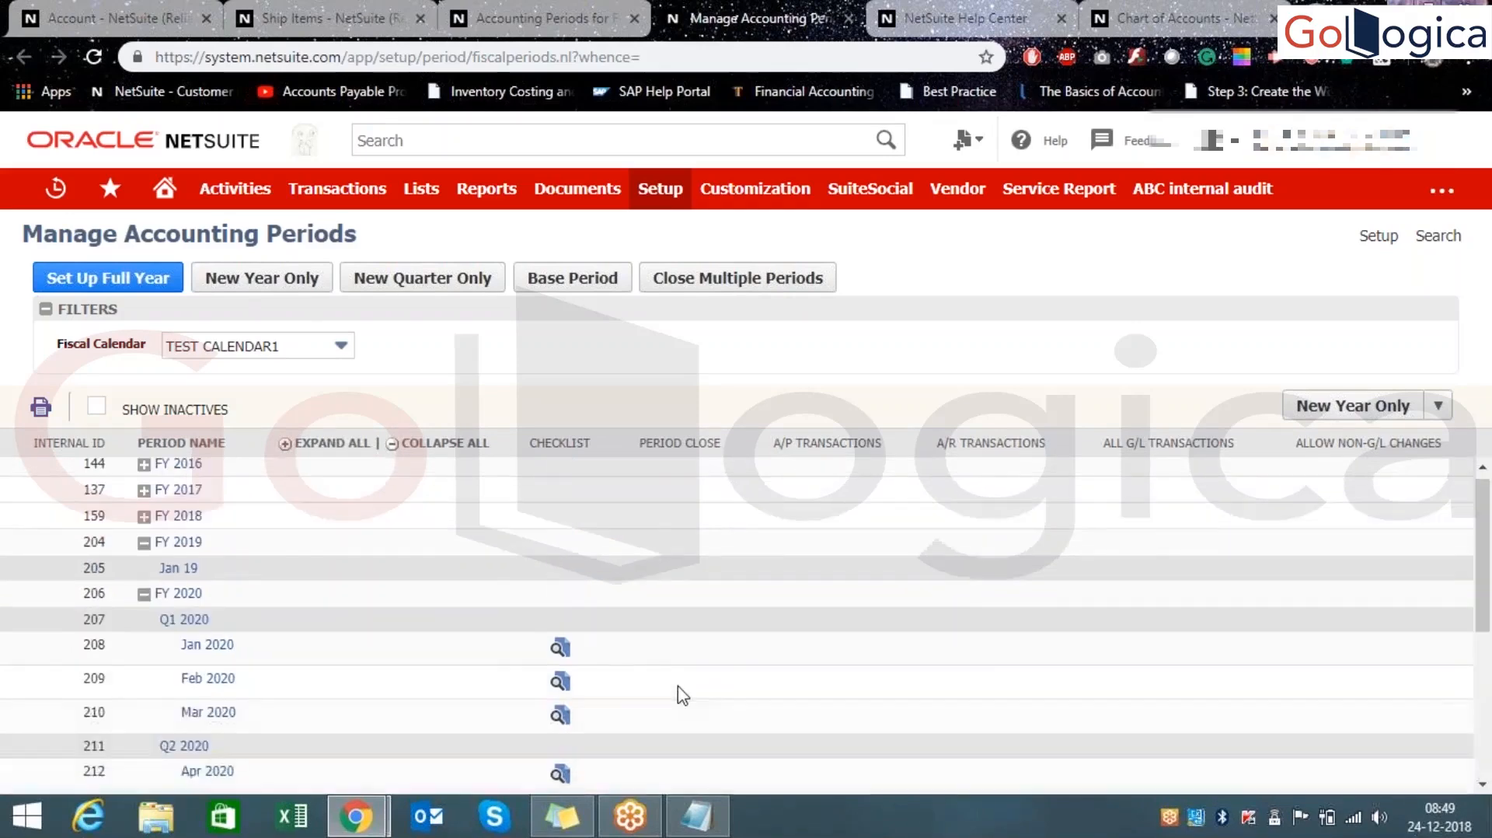
left_click(144, 602)
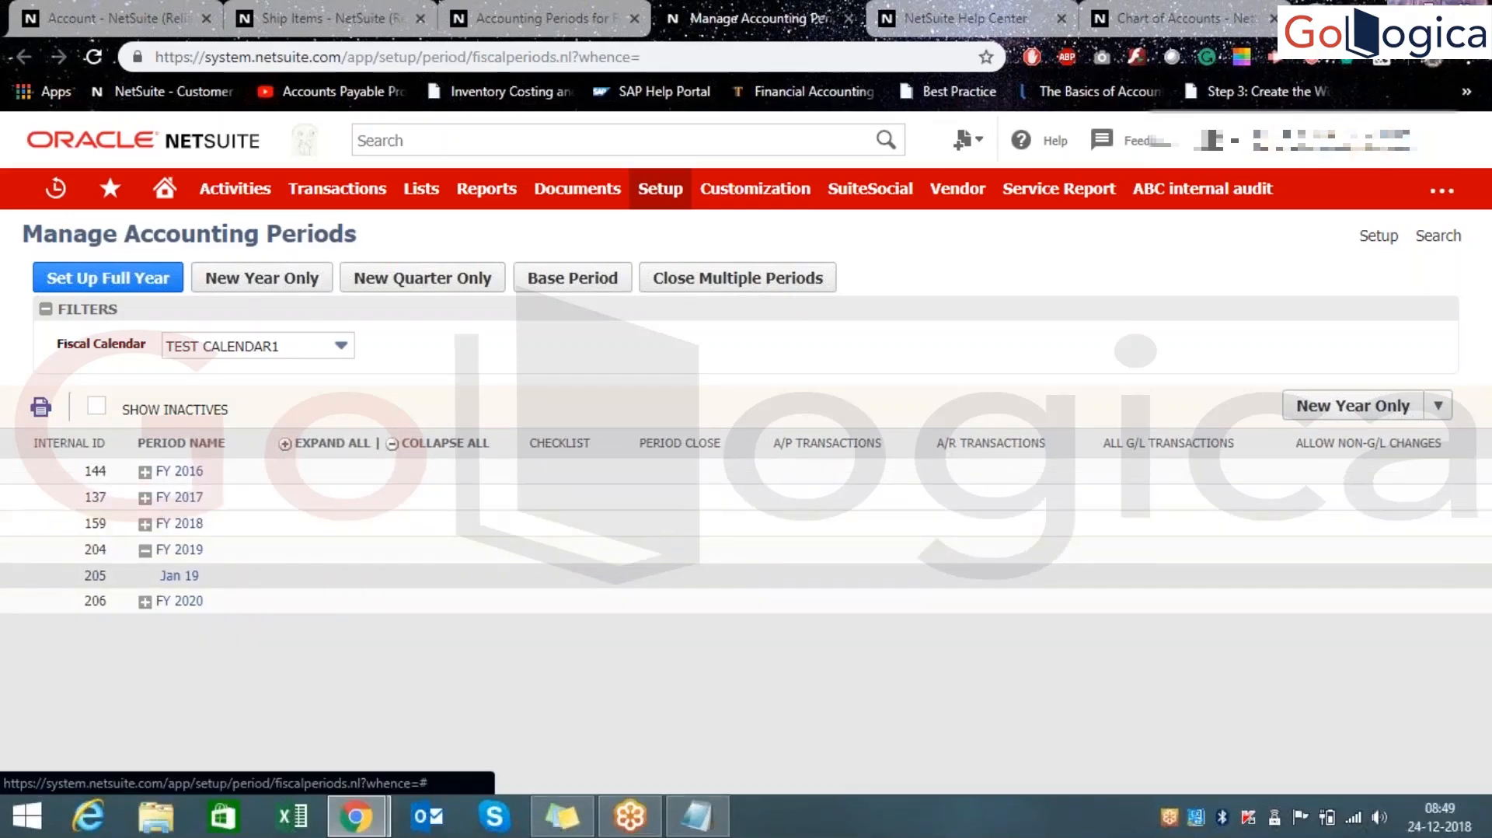
- Check the dates of the Jan 19 period and open the FY 2019 year record in a separate browser tab
mouse_move(189, 584)
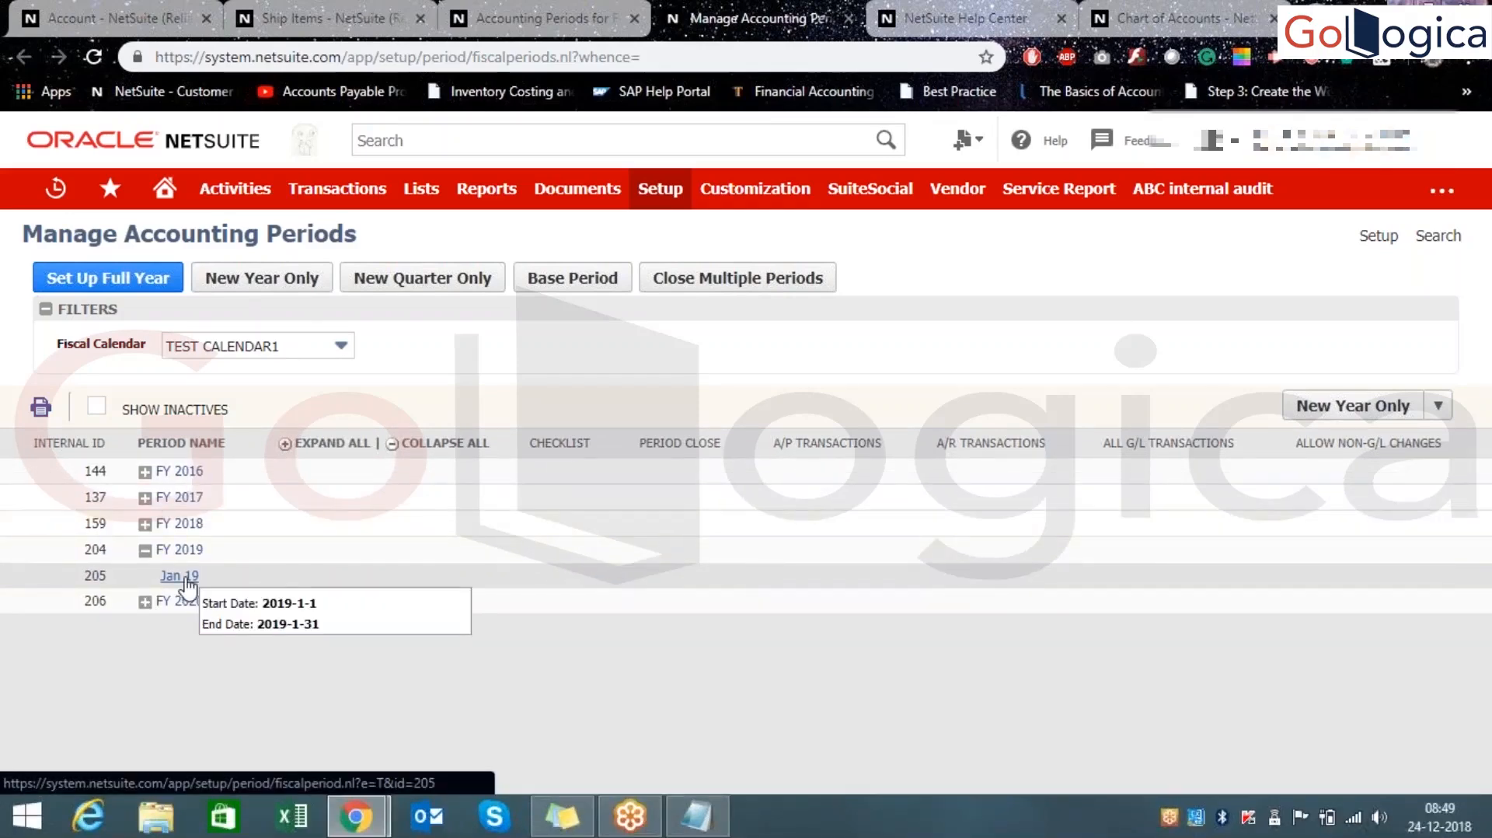
right_click(187, 577)
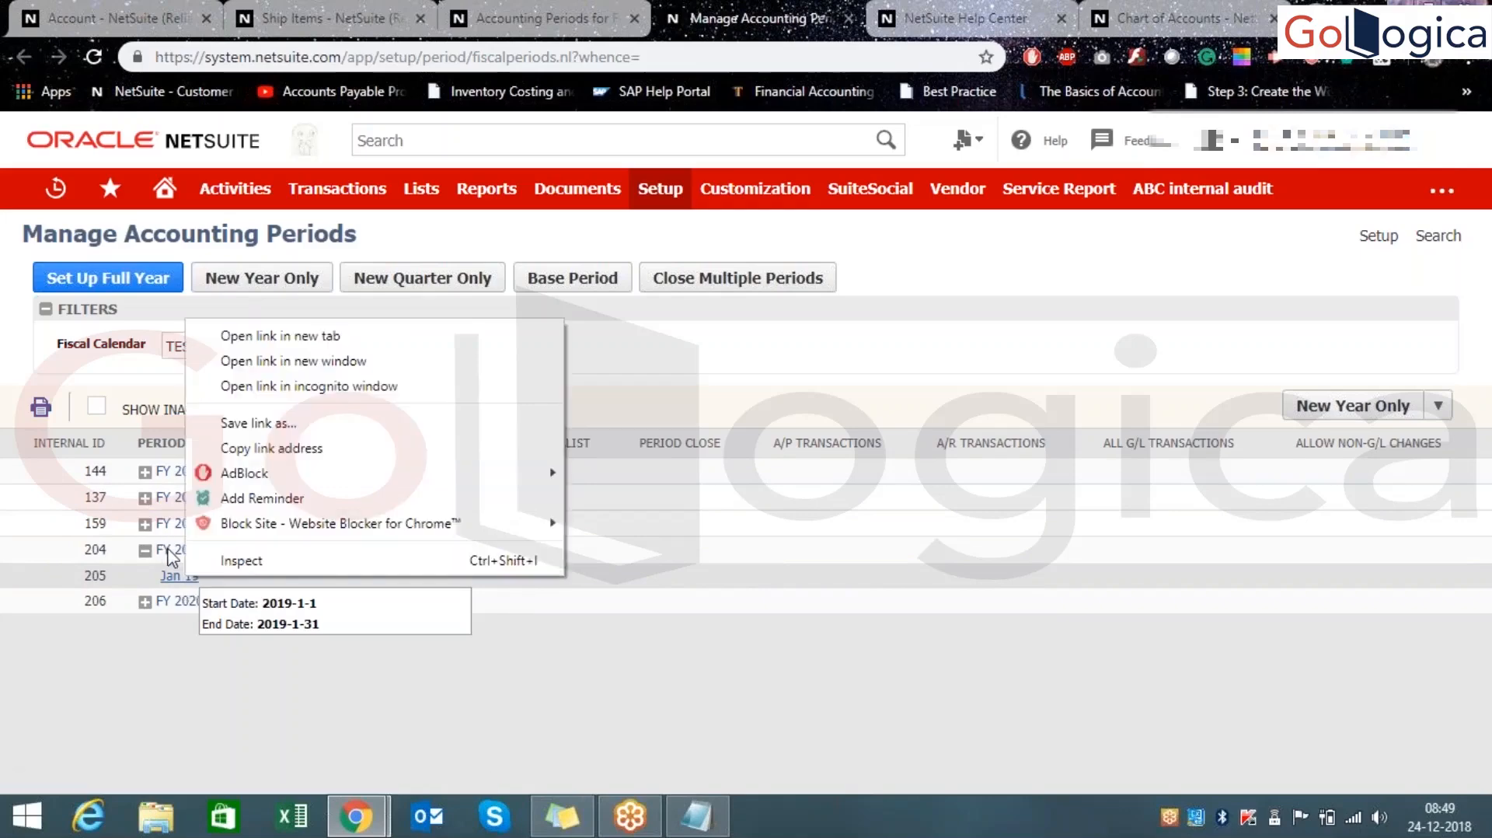
left_click(280, 335)
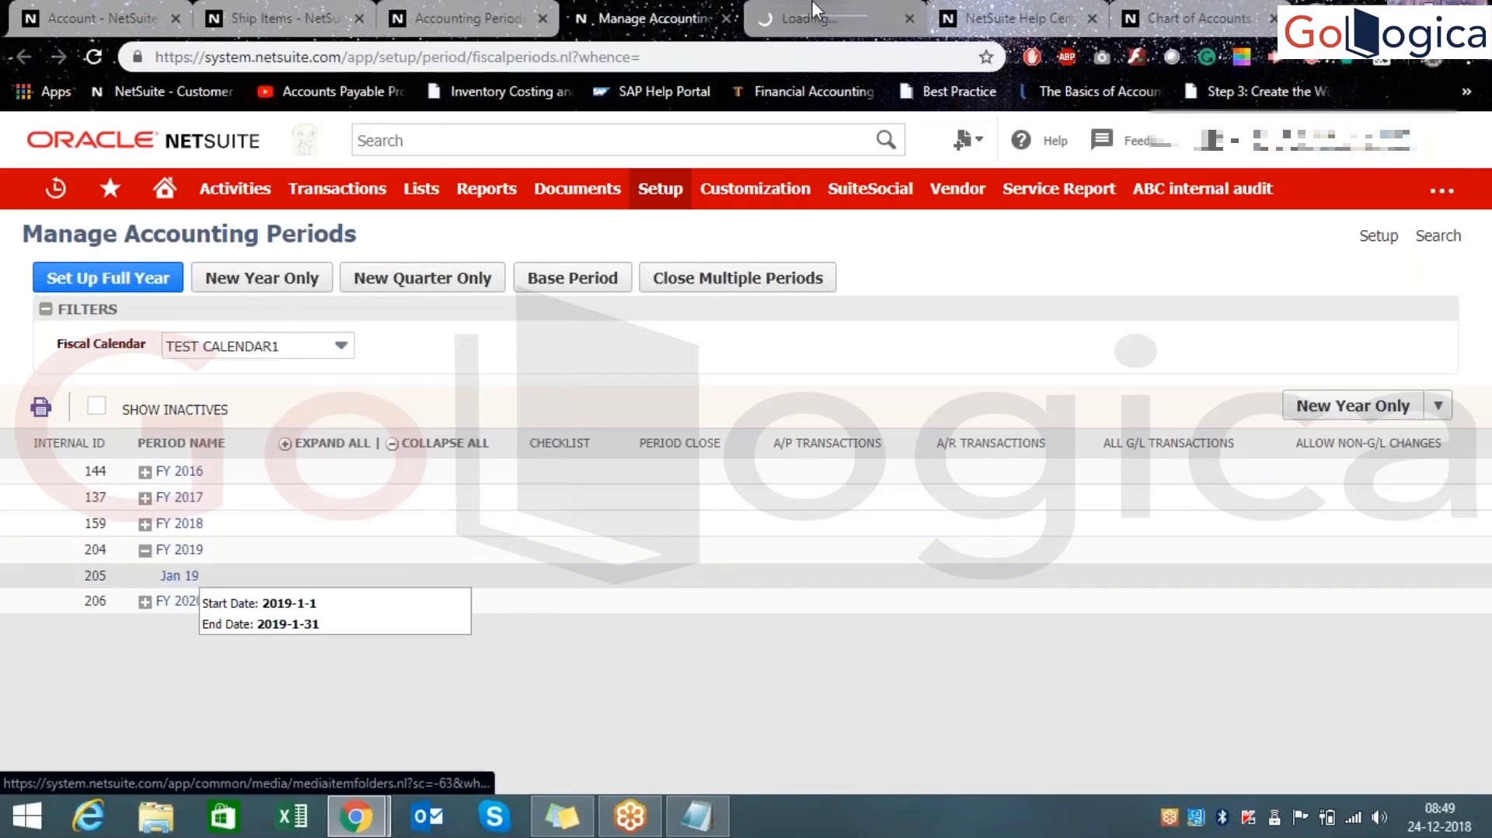
left_click(814, 11)
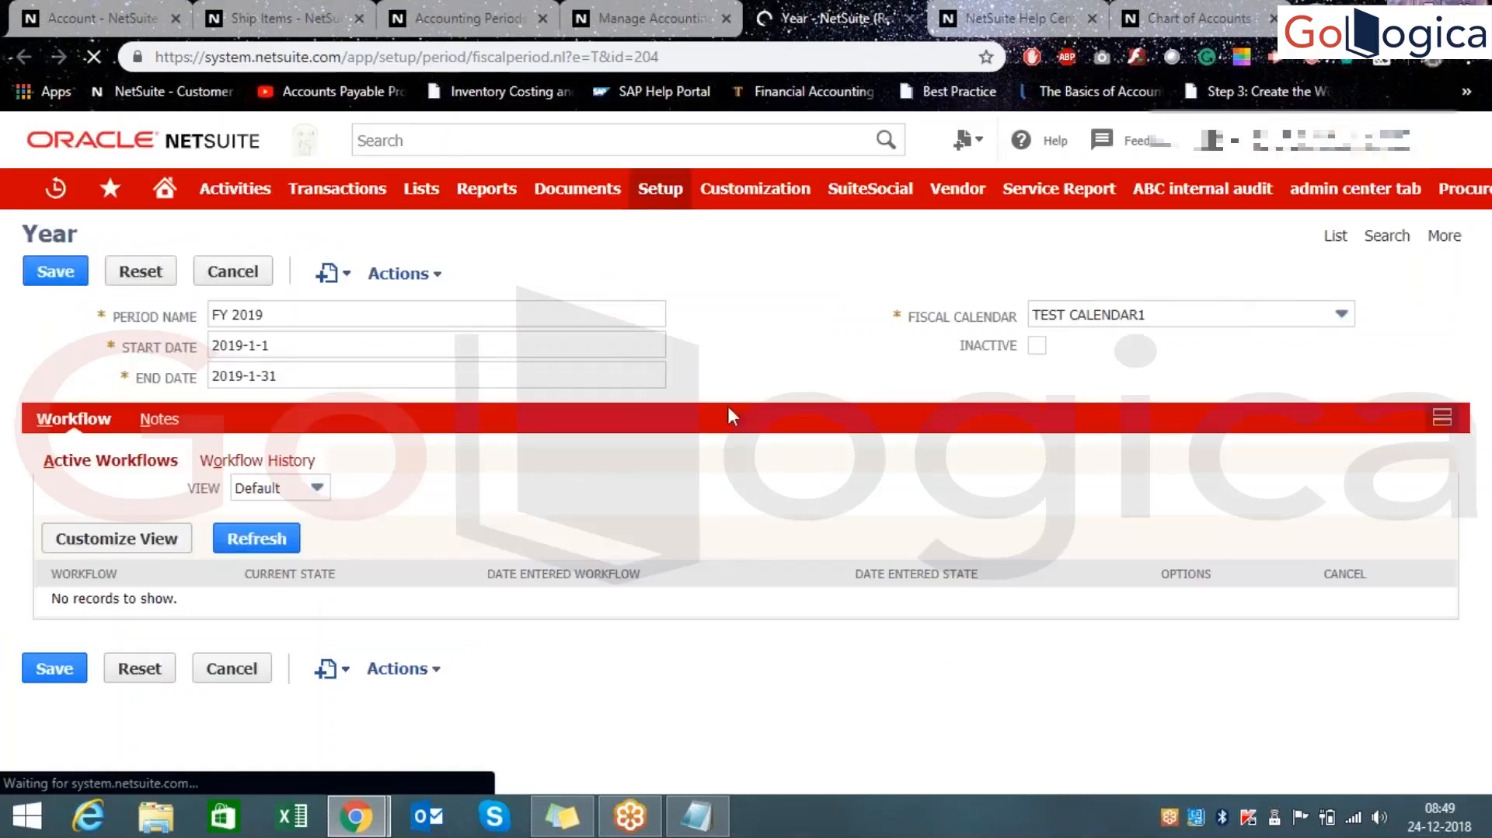
- Try to submit the FY 2019 year record, read the resulting notice, go back to the record and close its tab
left_click(440, 297)
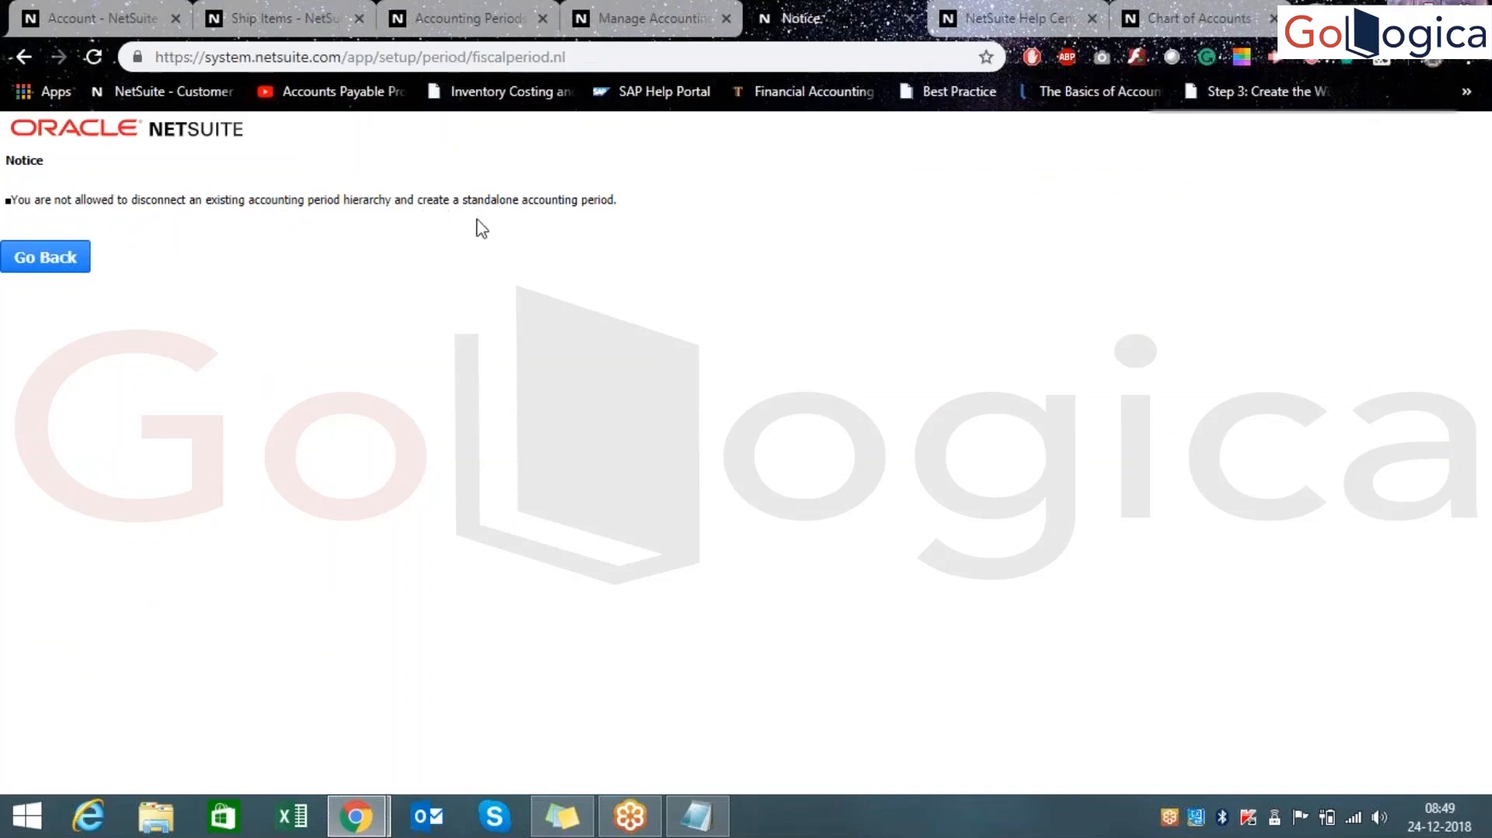
left_click_drag(458, 203, 520, 200)
left_click(519, 200)
left_click(71, 264)
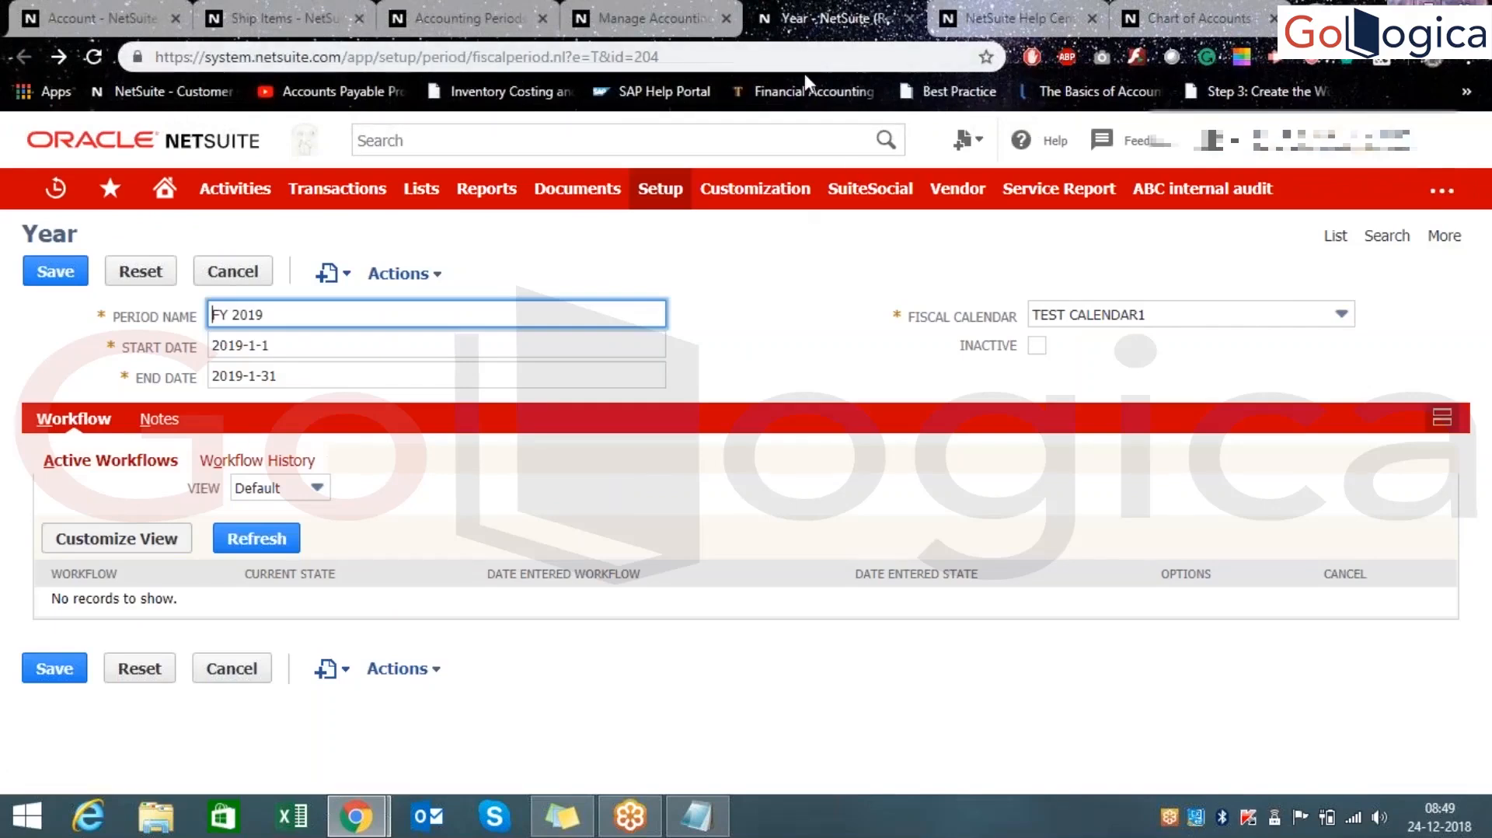
left_click(912, 17)
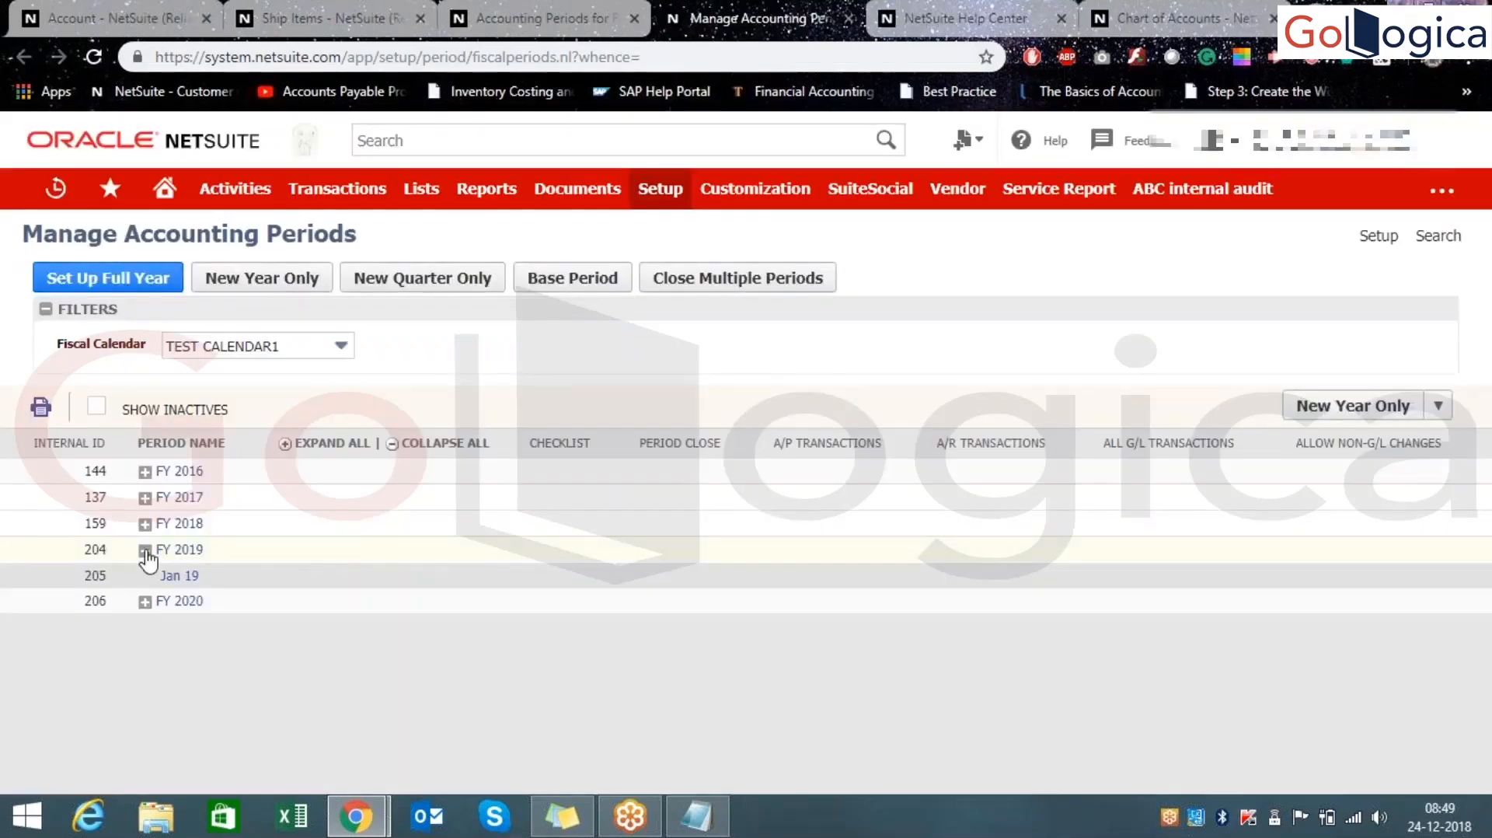
- Collapse FY 2019 and filter the accounting periods by Standard Fiscal Calendar
left_click(144, 550)
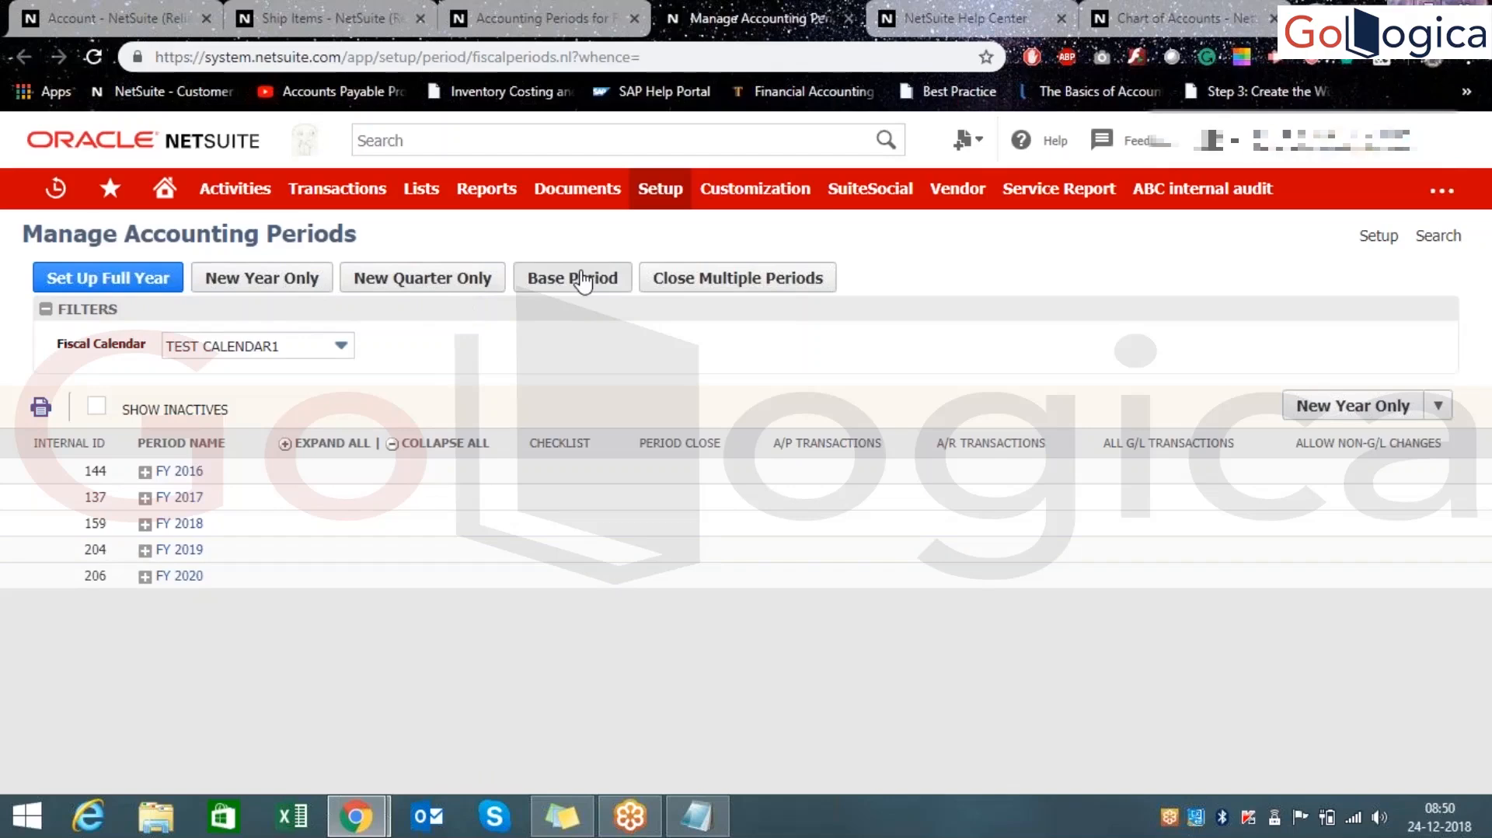
mouse_move(1439, 417)
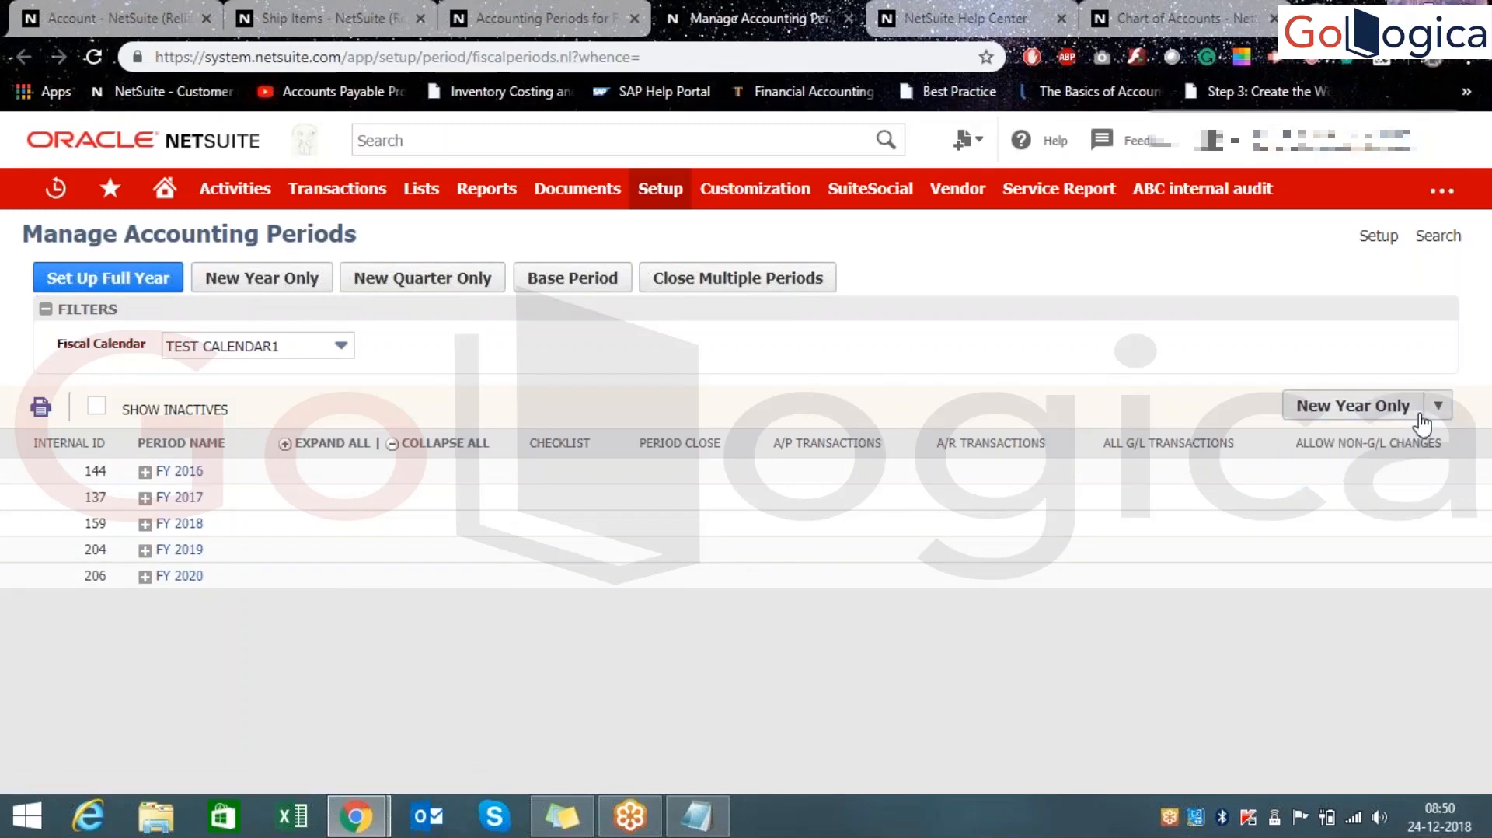
left_click(329, 350)
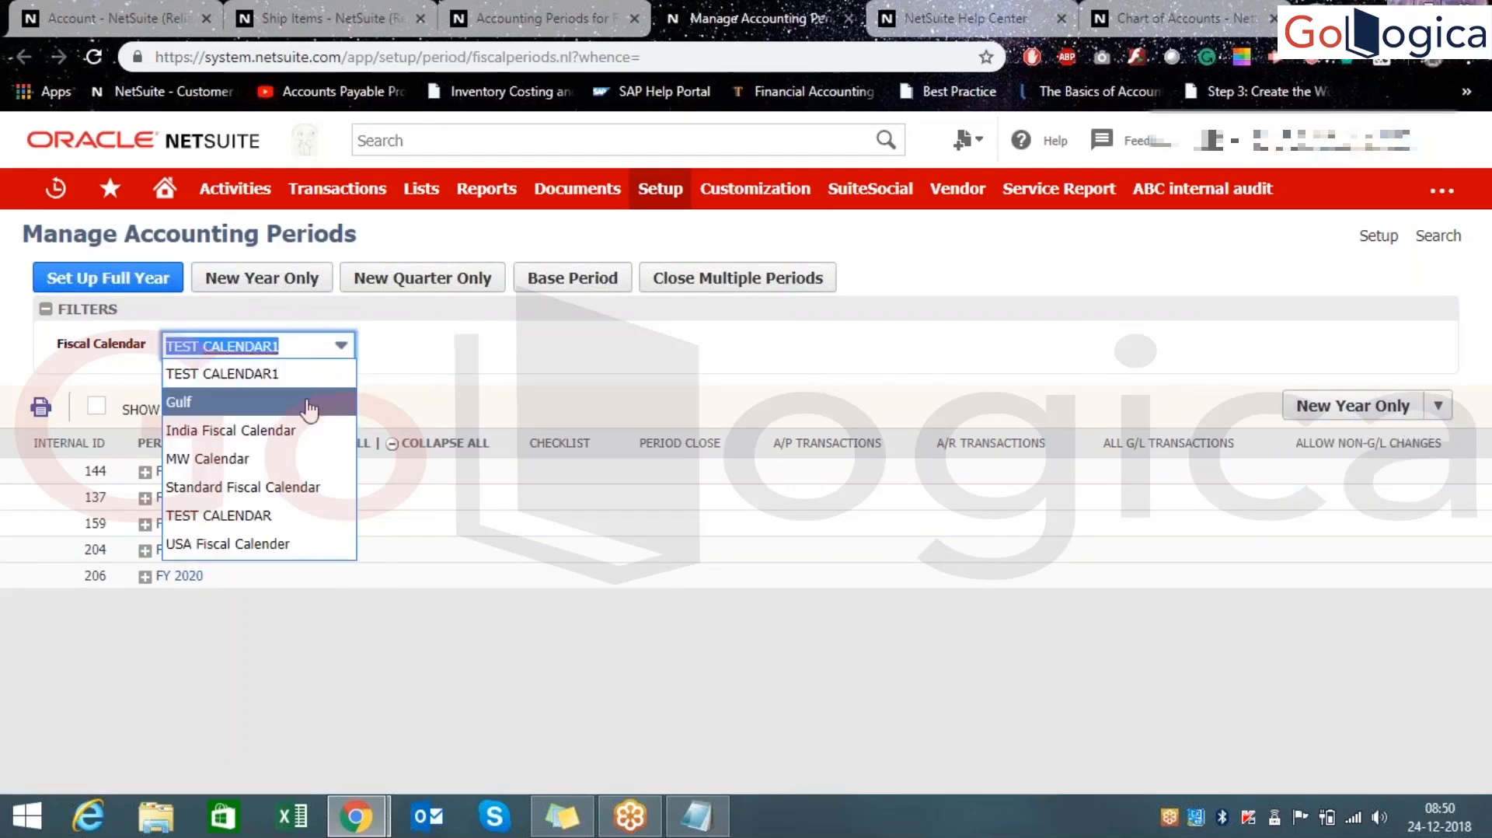
left_click(268, 486)
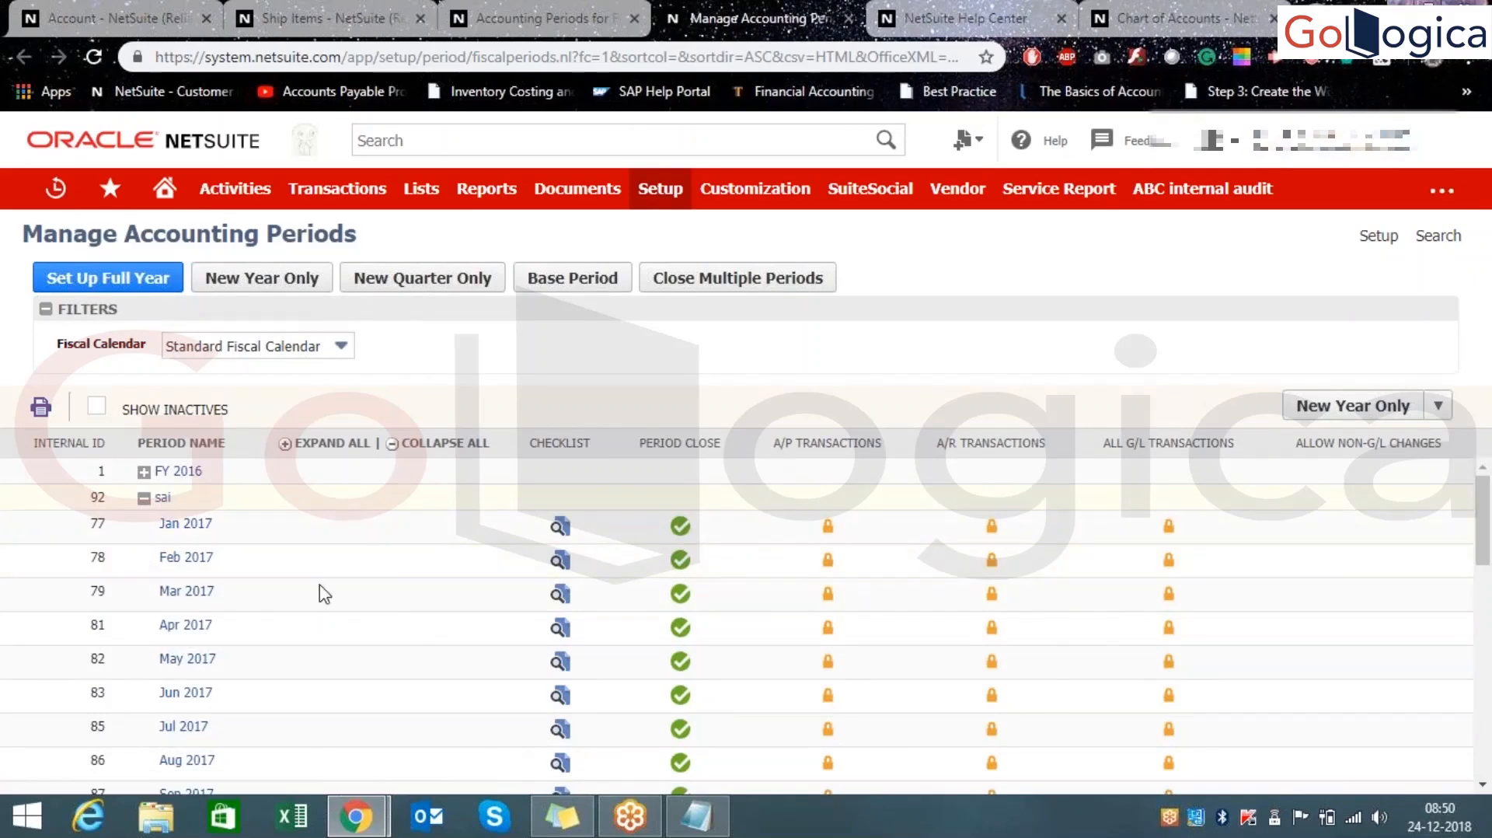
- Look through the 2017 and 2018 periods of the Standard Fiscal Calendar and expand FY2021 to see its quarters
scroll(195, 553, "down", 8)
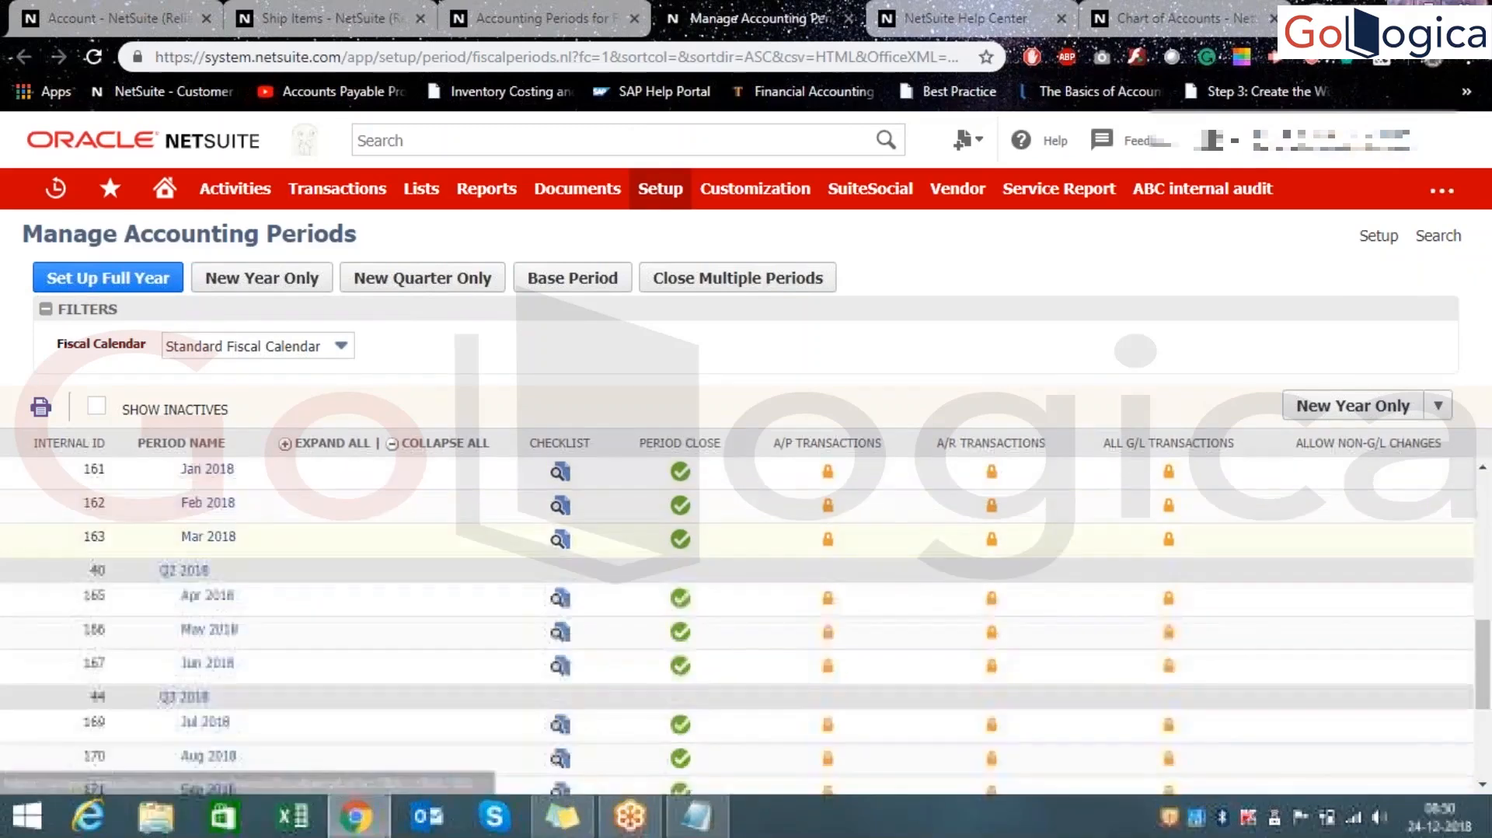
scroll(212, 558, "up", 2)
scroll(218, 567, "down", 5)
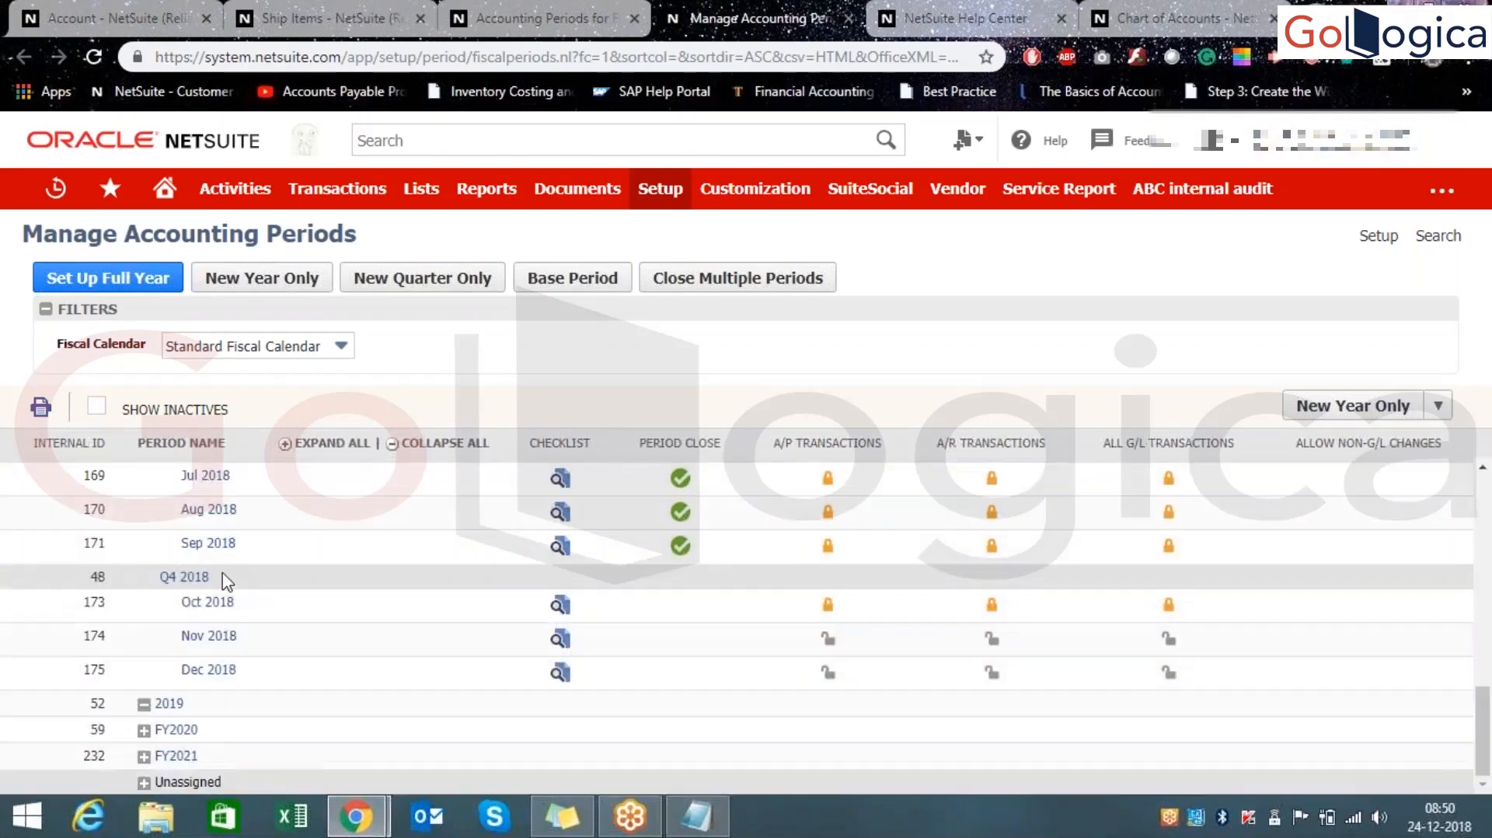
left_click(144, 755)
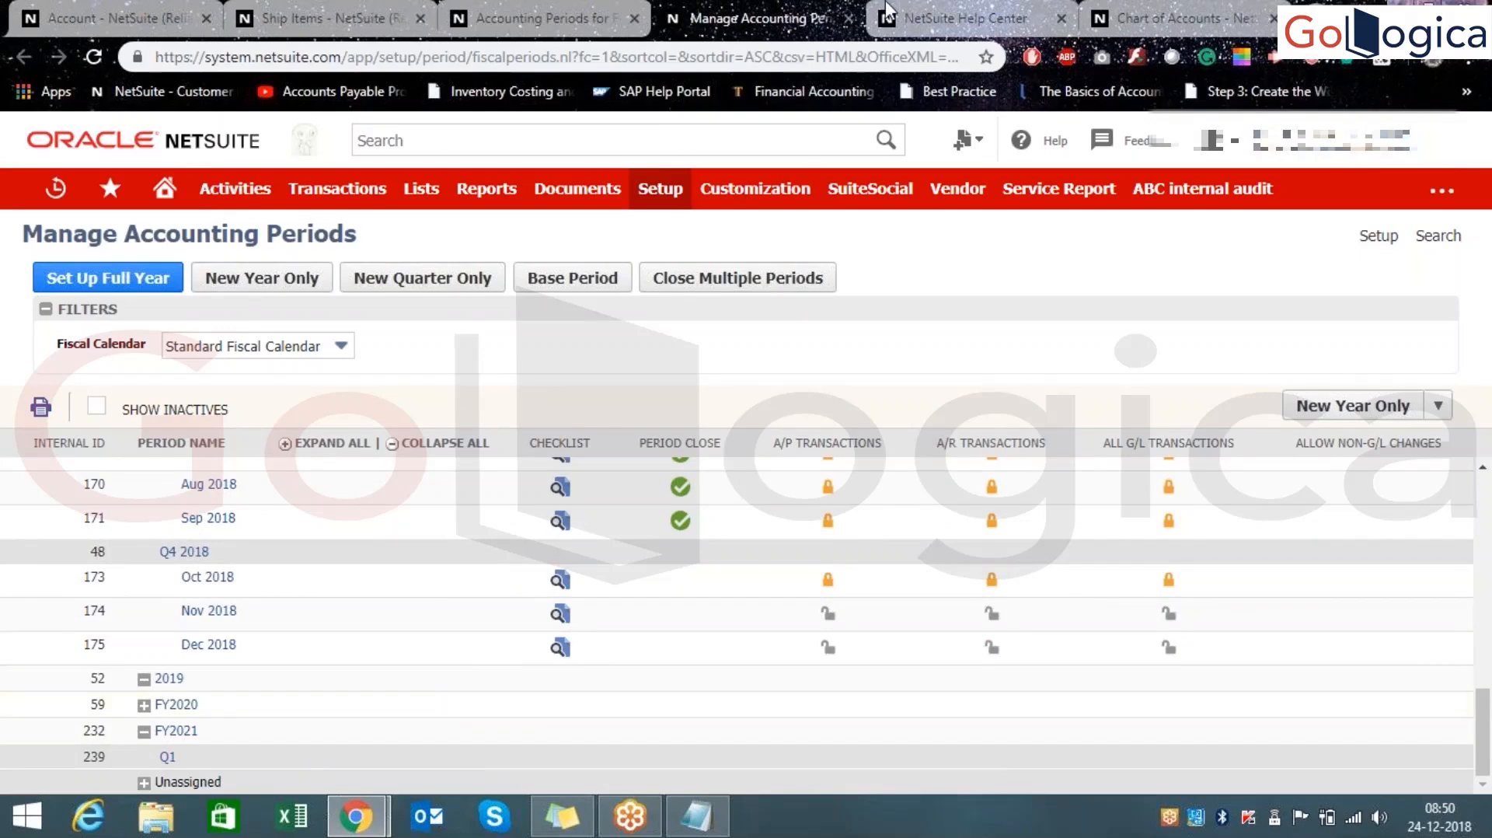
left_click(594, 11)
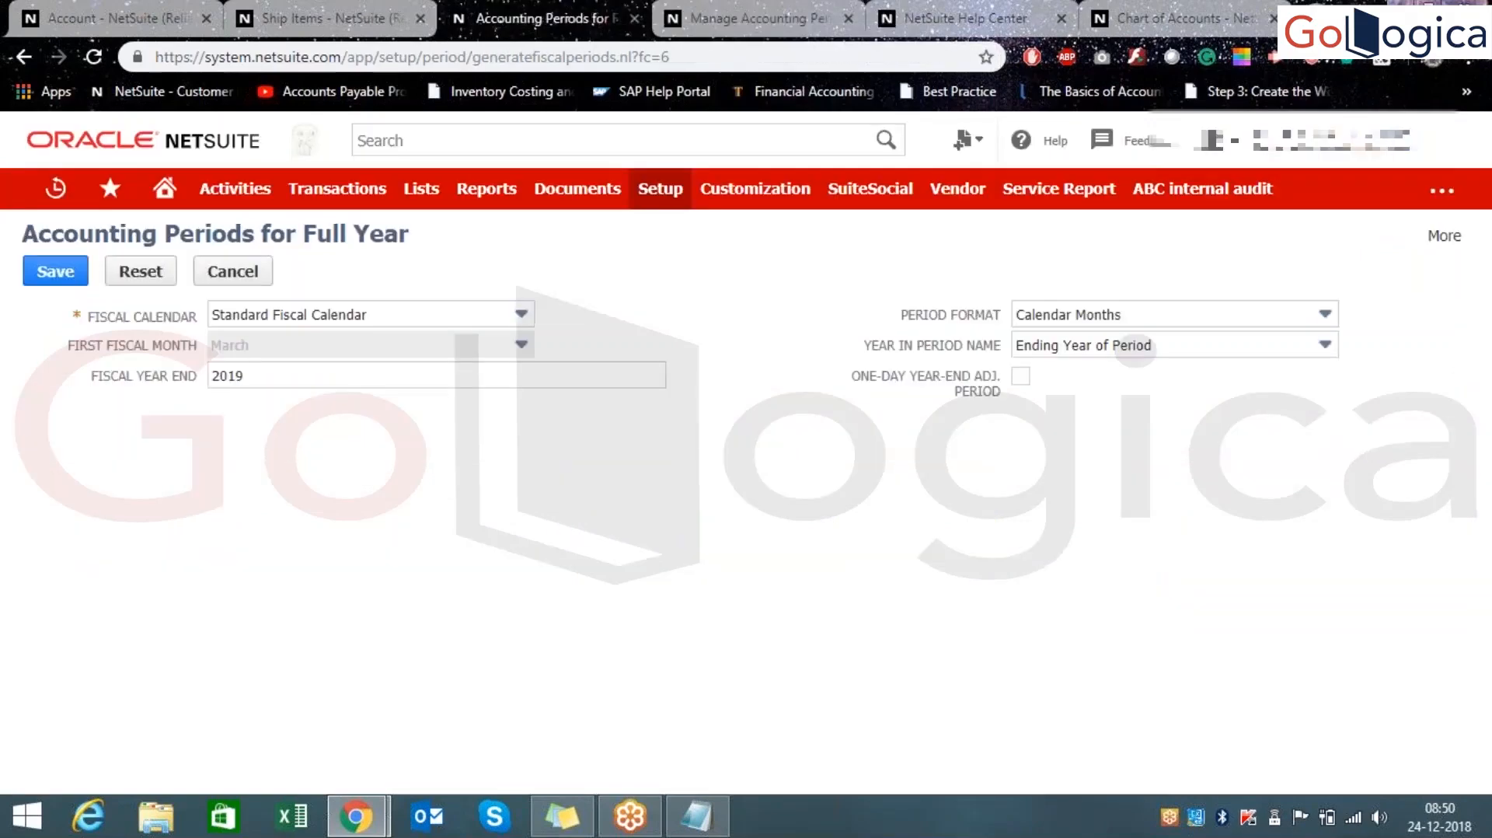
mouse_move(660, 188)
mouse_move(709, 313)
left_click(692, 10)
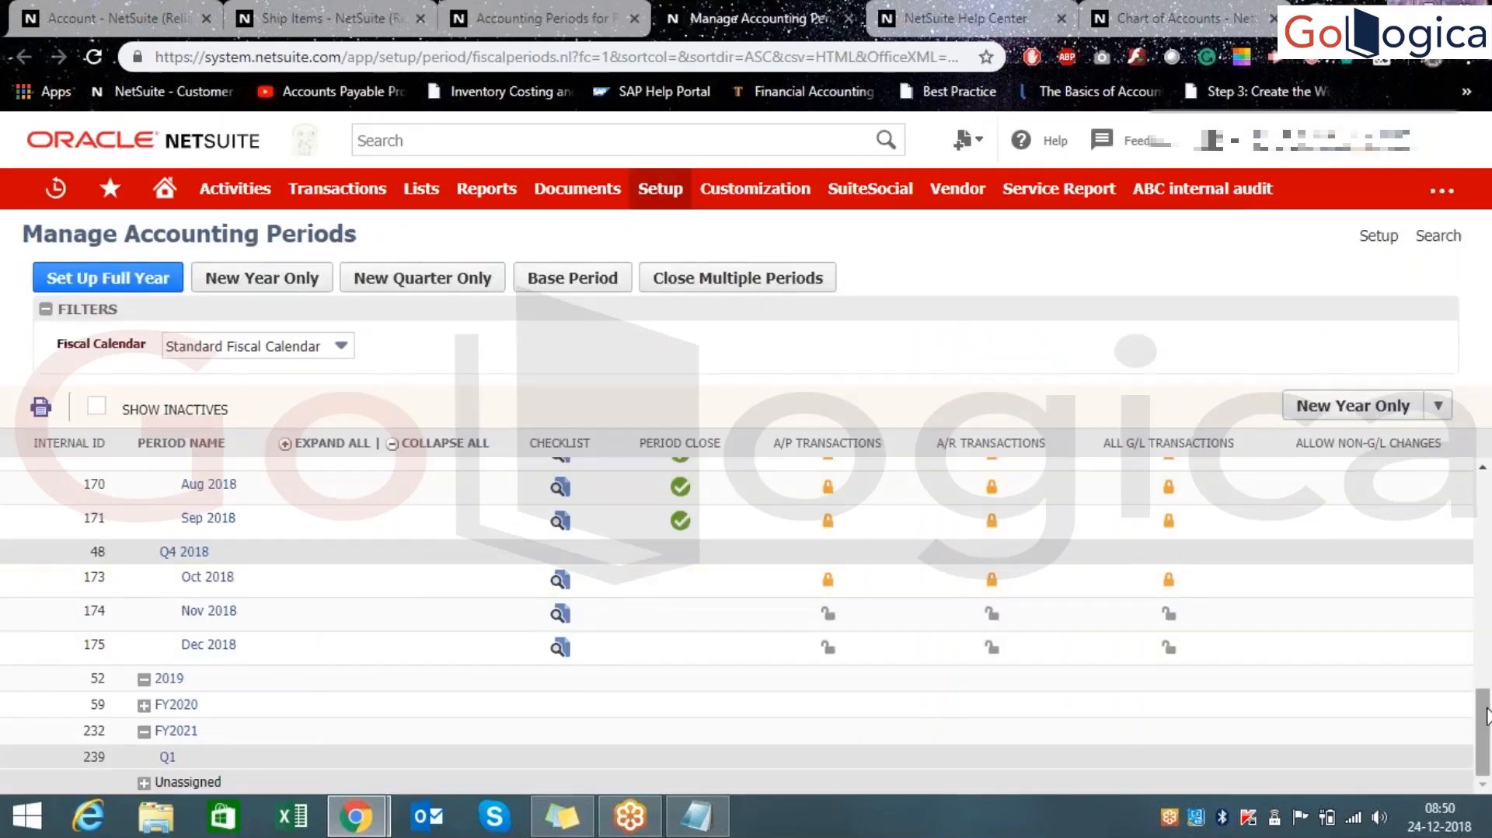
- Open the period close checklist for Nov 2018 and read its notice, period details and task list
scroll(1489, 661, "up", 2)
left_click_drag(1489, 661, 1419, 702)
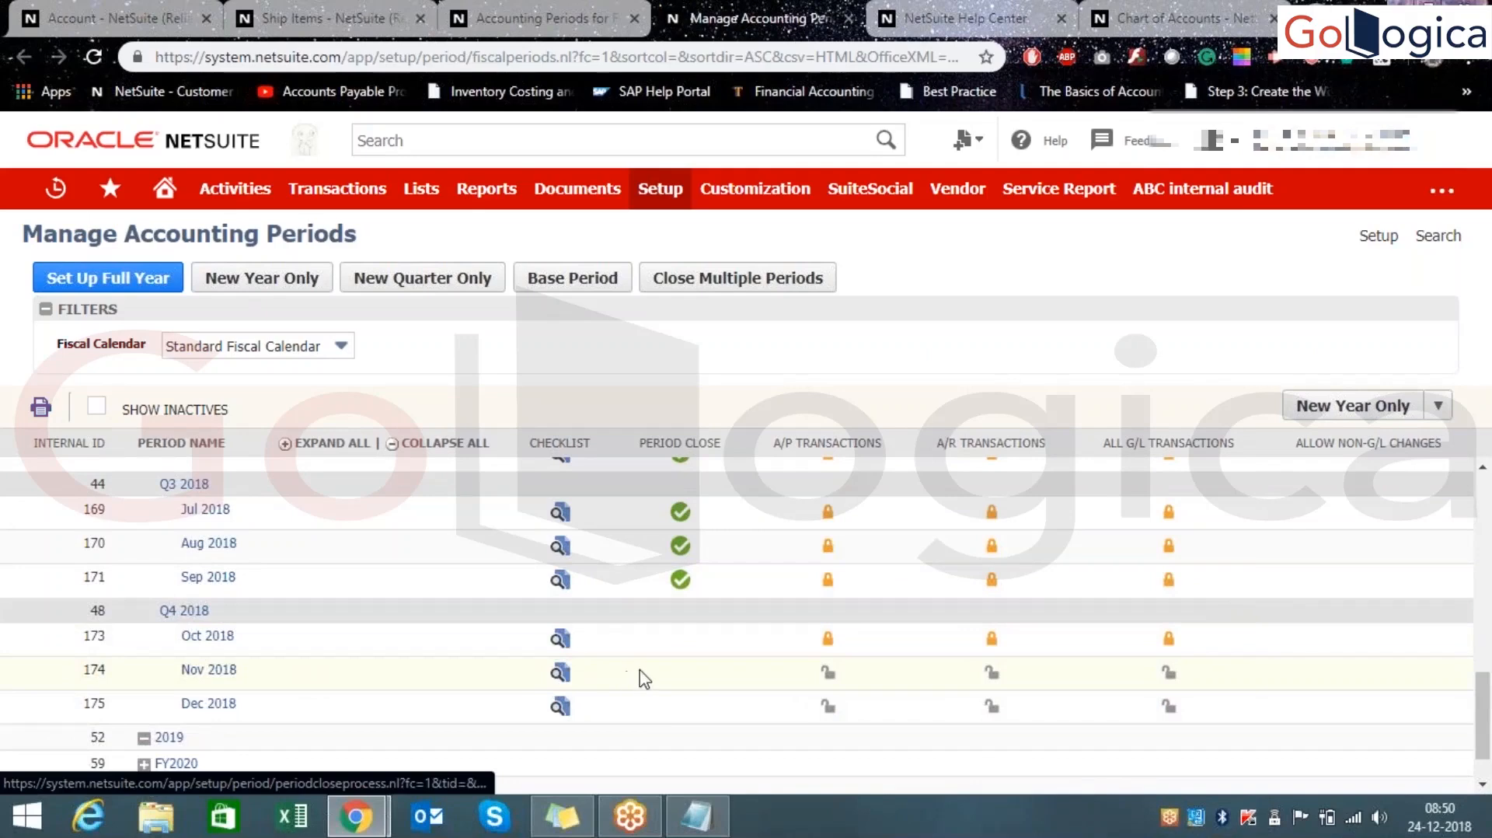
left_click(559, 680)
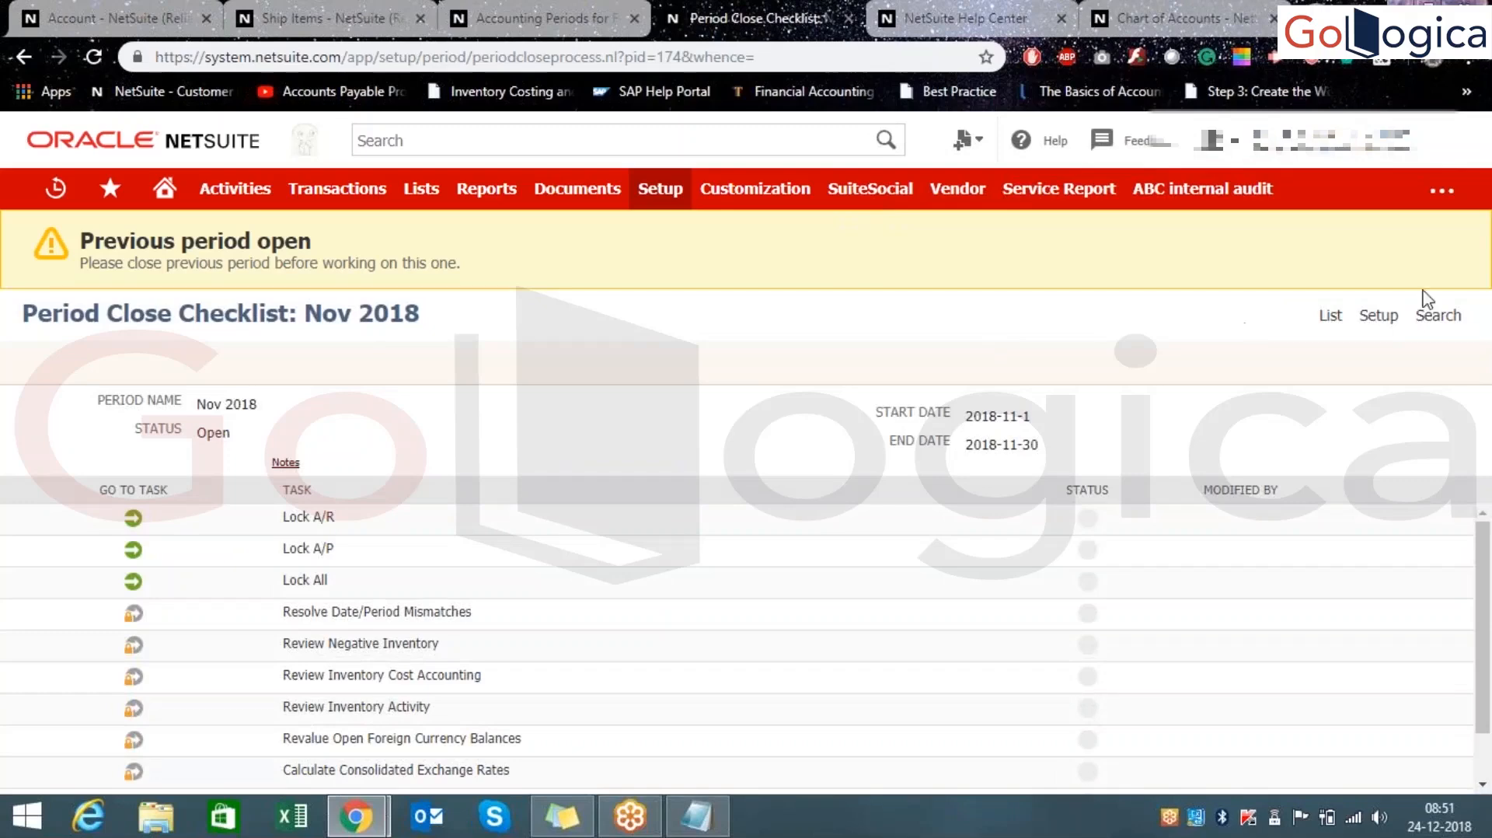
scroll(1488, 591, "up", 1)
triple_click(303, 265)
left_click(497, 277)
double_click(282, 326)
left_click(352, 340)
left_click_drag(99, 499, 168, 489)
- Lock A/R for Nov 2018 for Reliance Group, Reliance Birla Eliminantion, Reliance Chemical, Reliance Communication and Reliance Digital, and submit the task
left_click(133, 518)
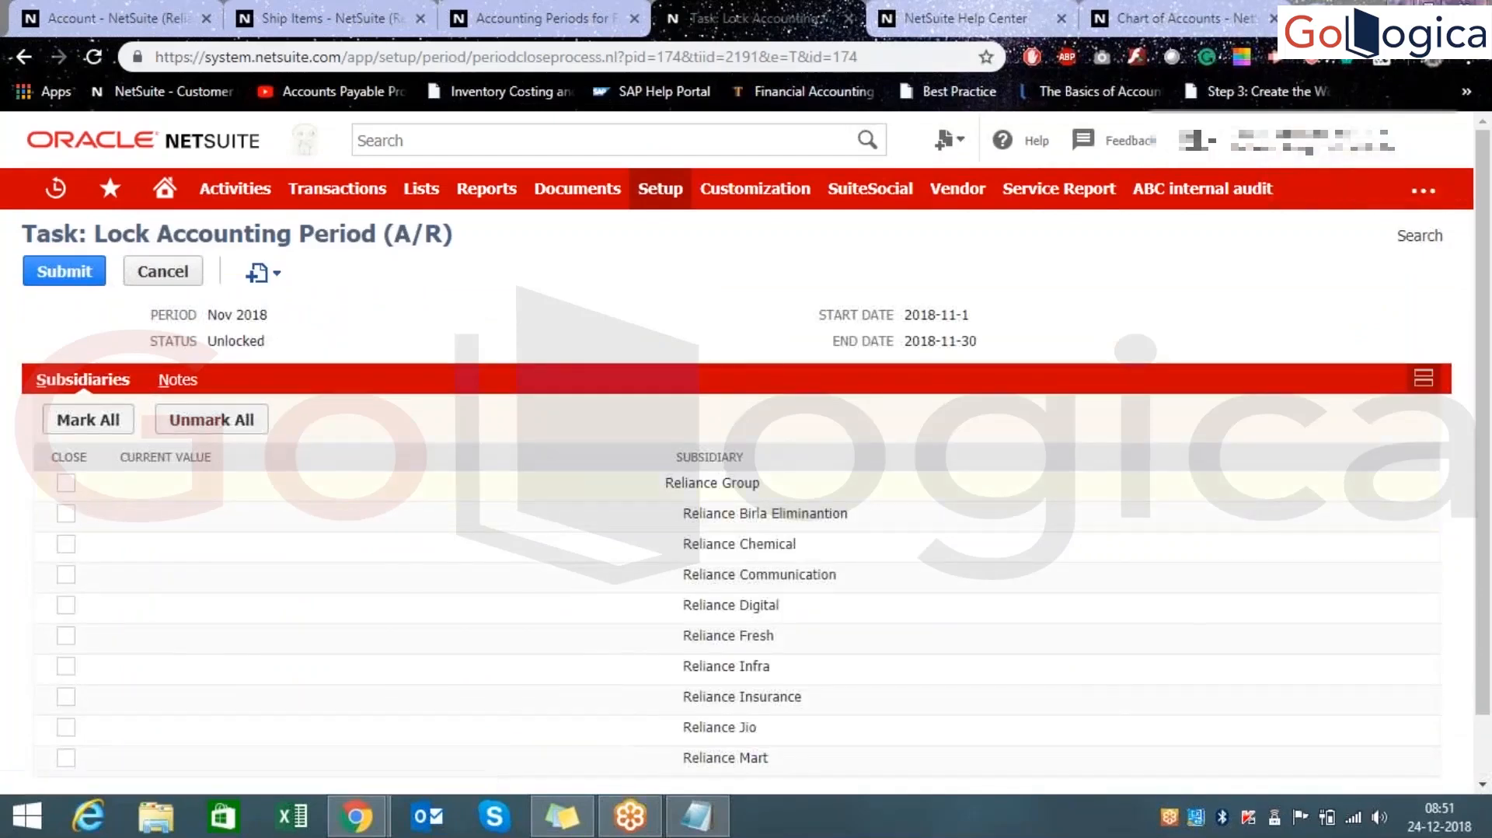
left_click(66, 485)
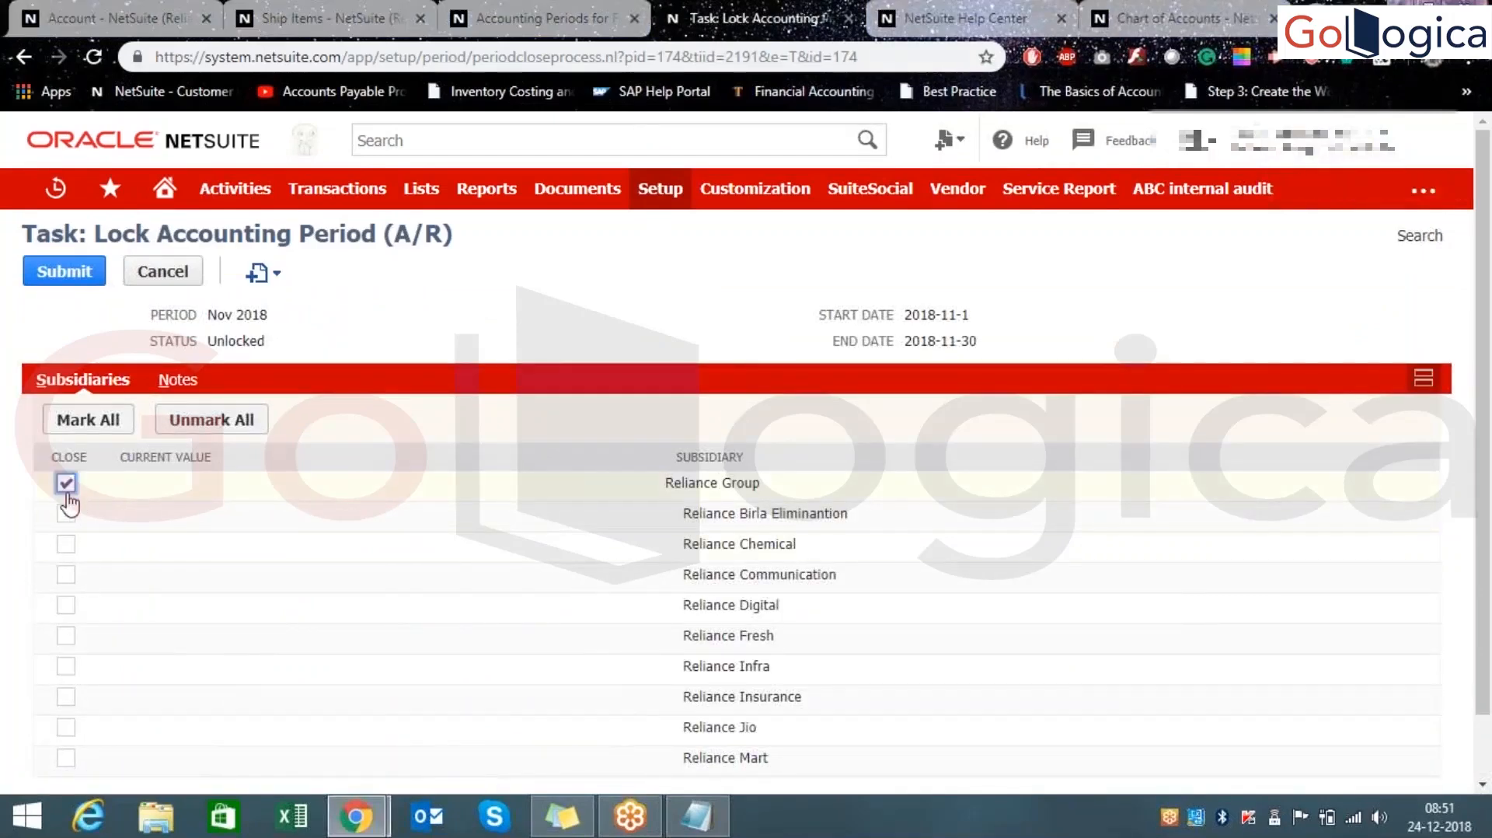
left_click(66, 514)
left_click(66, 544)
left_click(67, 574)
left_click(66, 604)
left_click(70, 281)
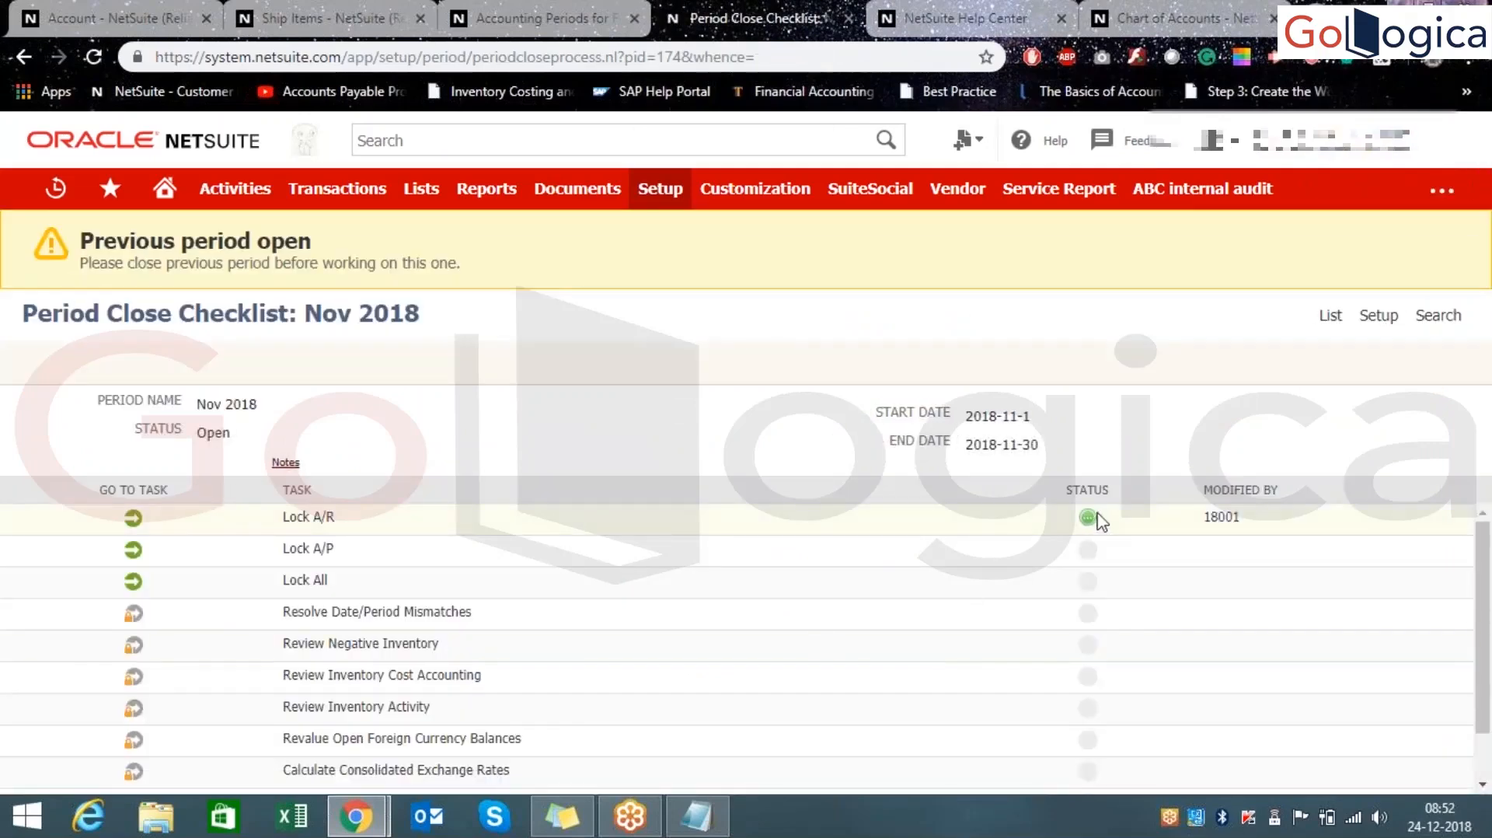
- Check the Lock A/R status on the Nov 2018 checklist and return to its task to see which subsidiaries are locked
mouse_move(1088, 520)
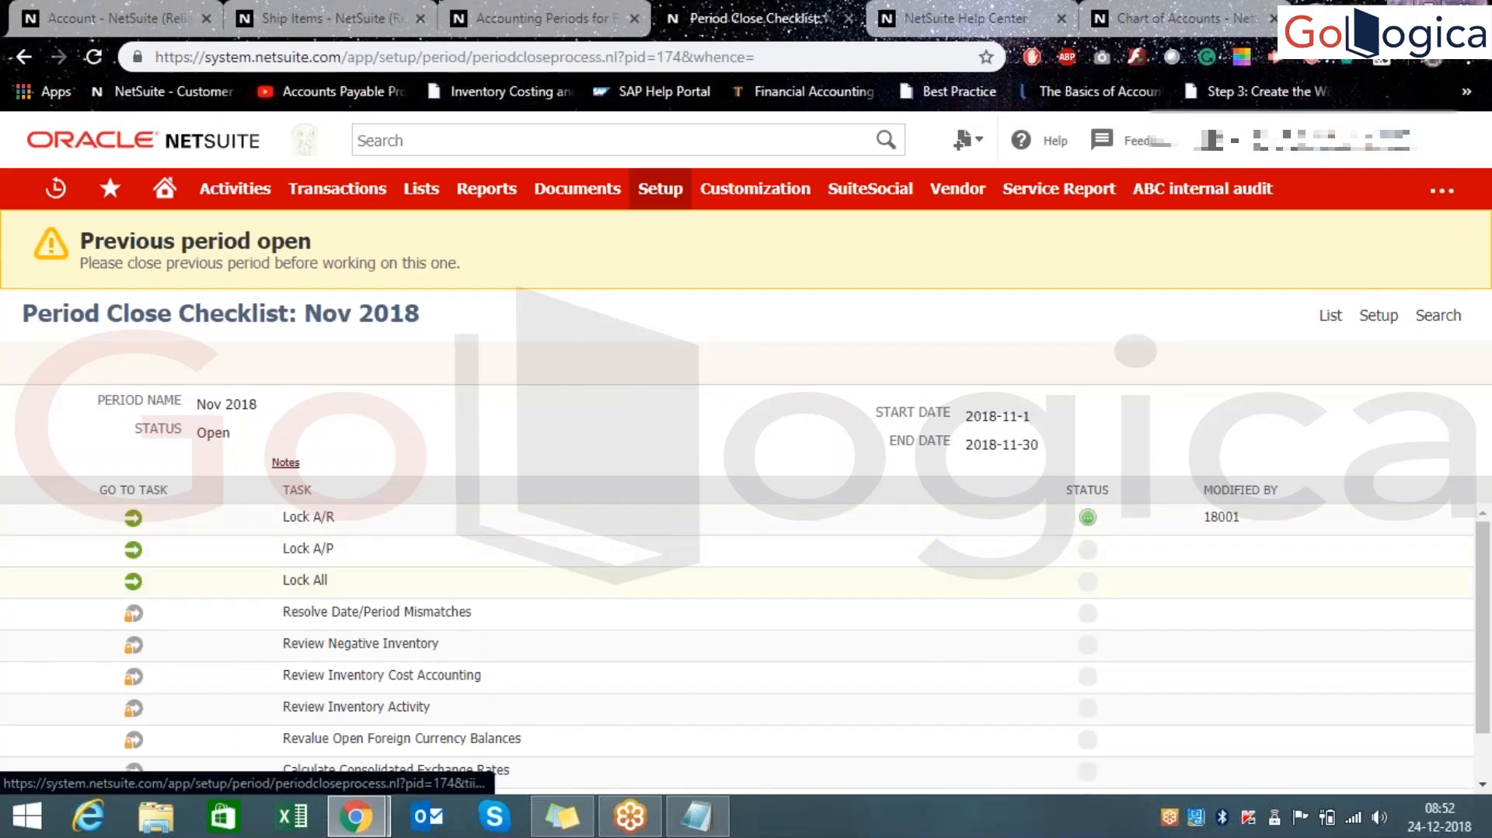
mouse_move(130, 637)
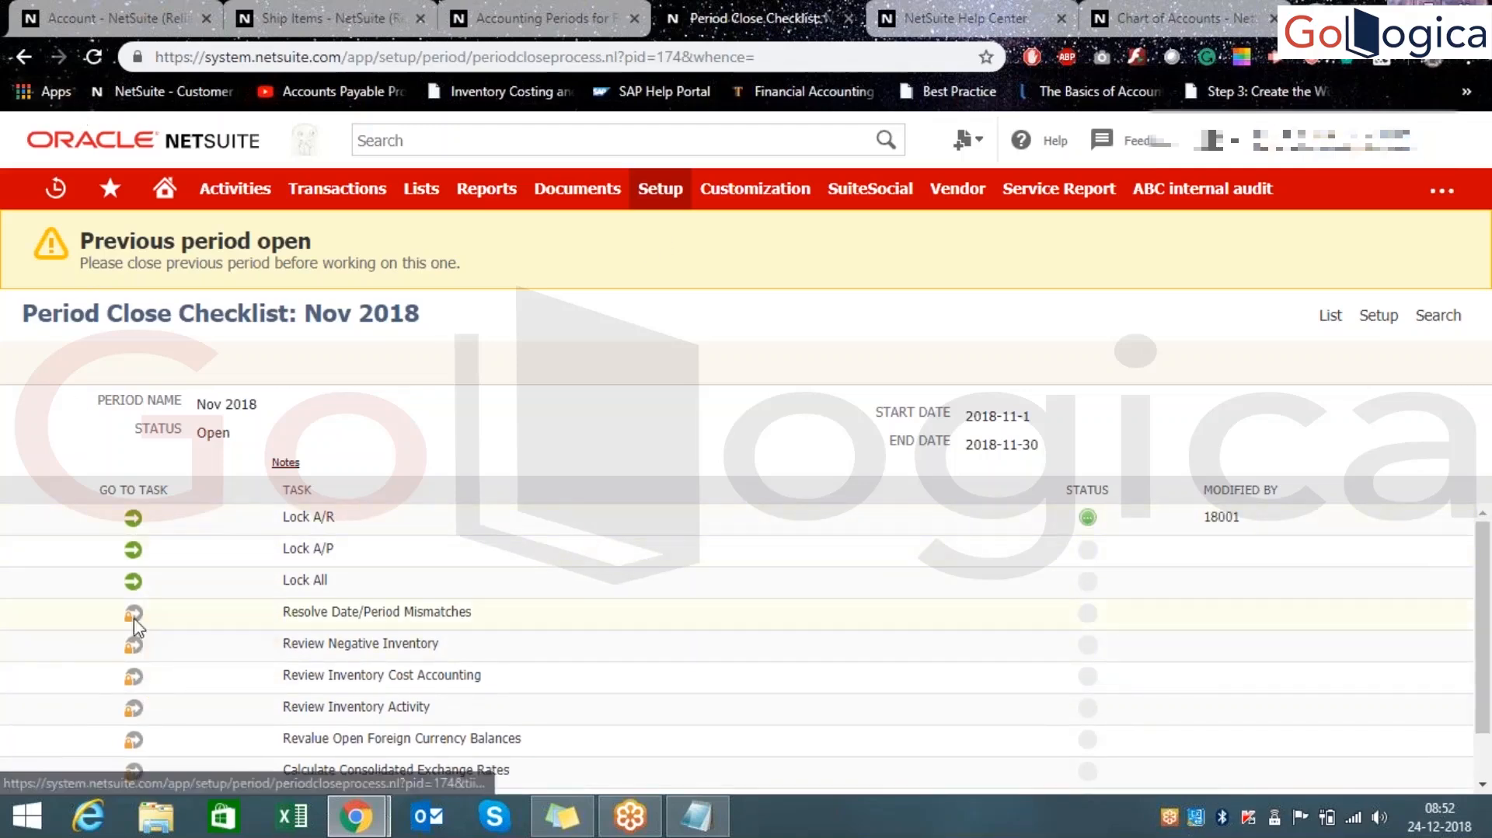
left_click(21, 59)
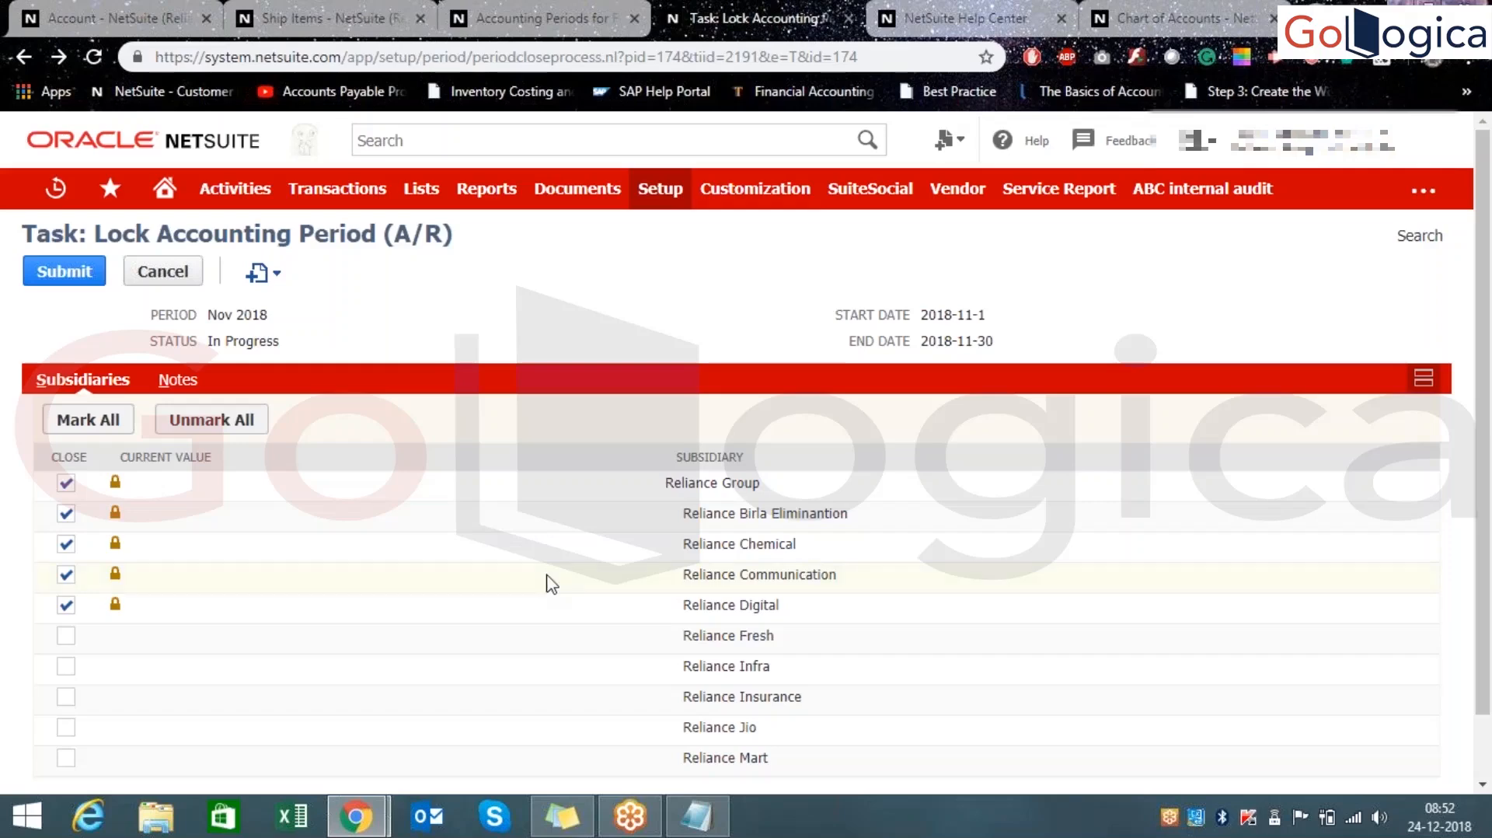
left_click_drag(107, 488, 139, 499)
left_click(138, 501)
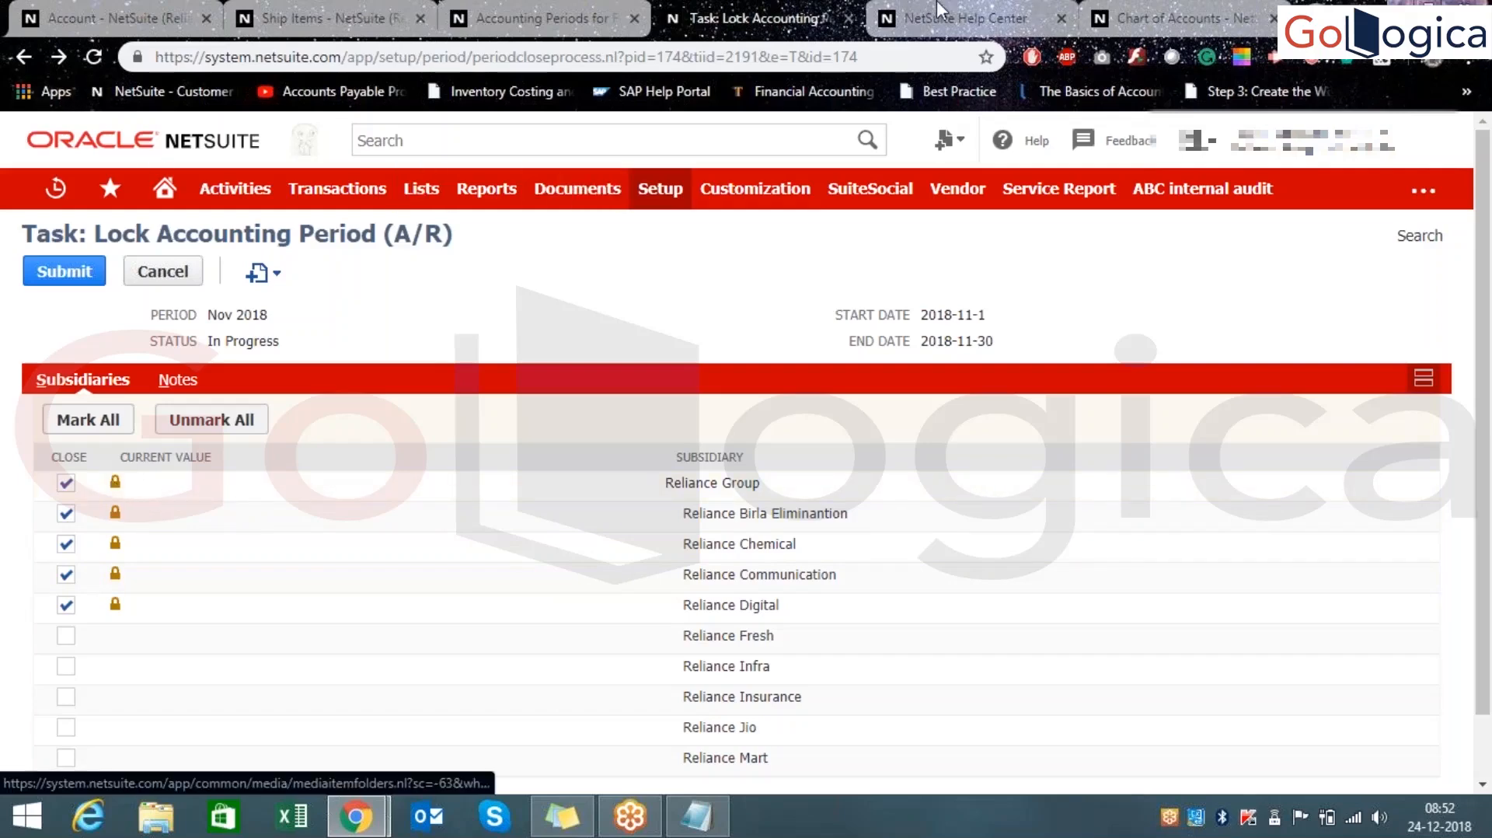
left_click(581, 4)
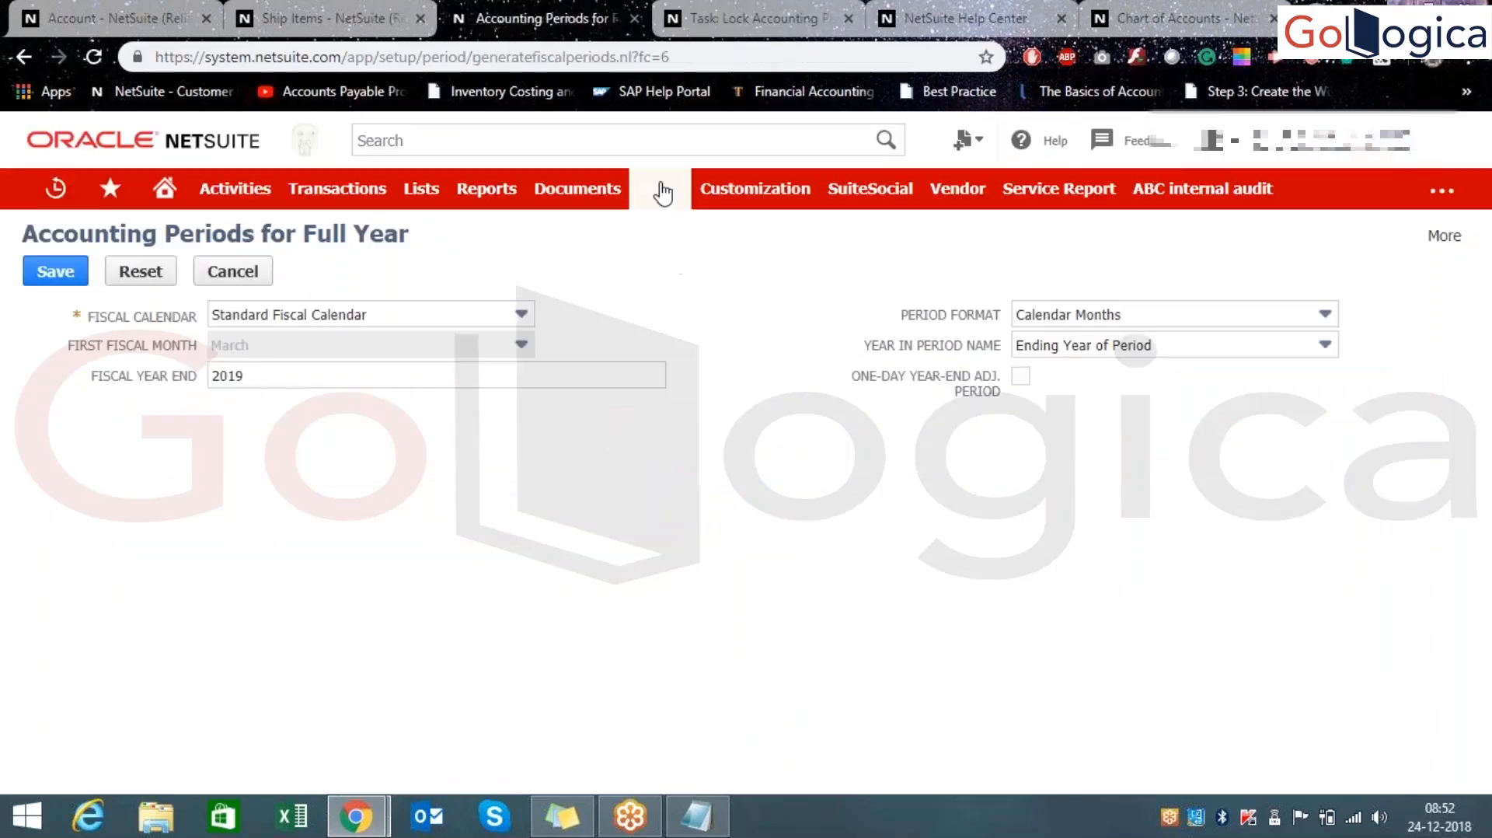
mouse_move(663, 190)
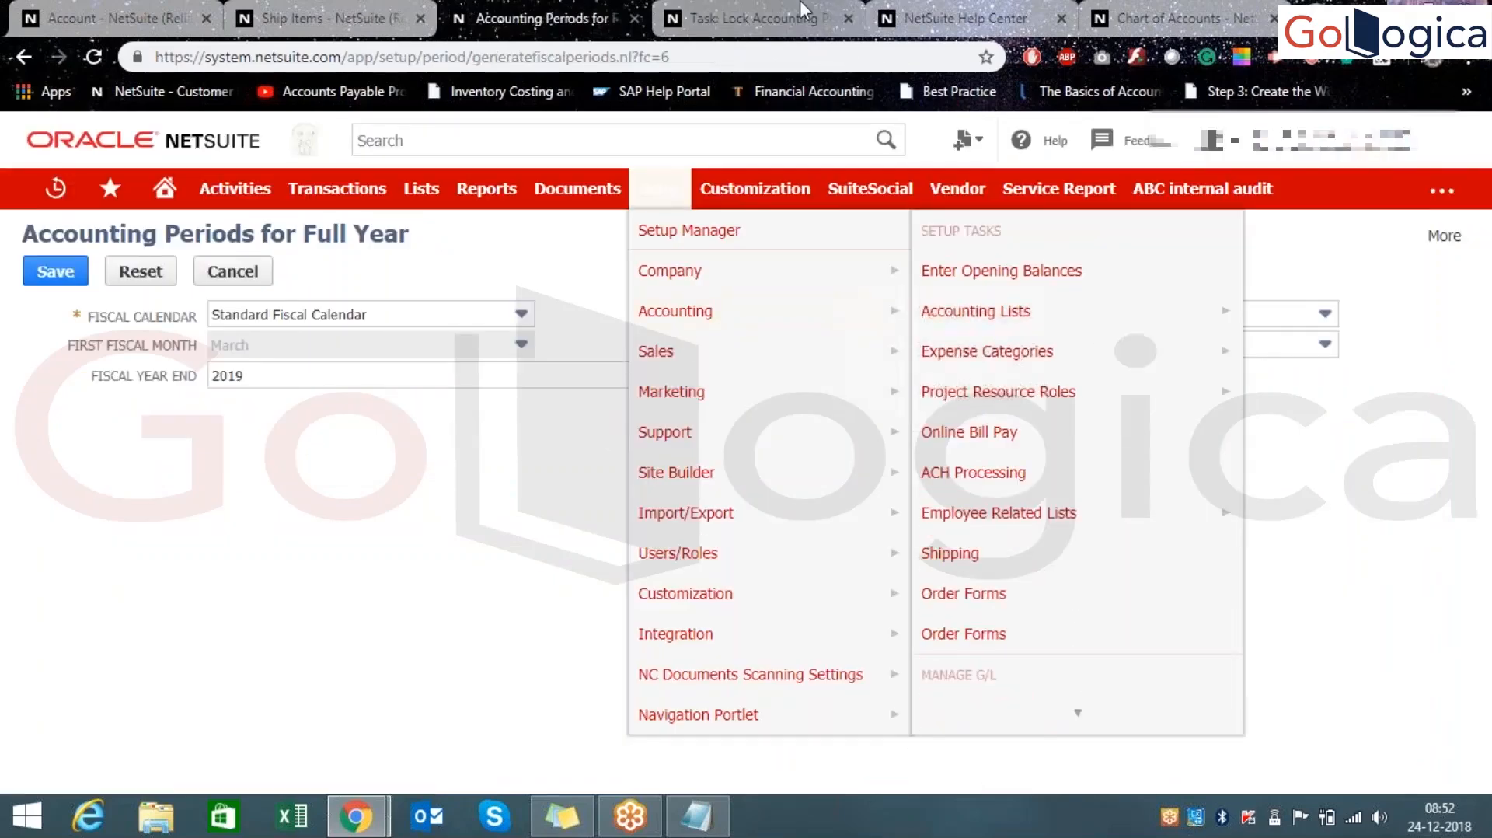
left_click(803, 11)
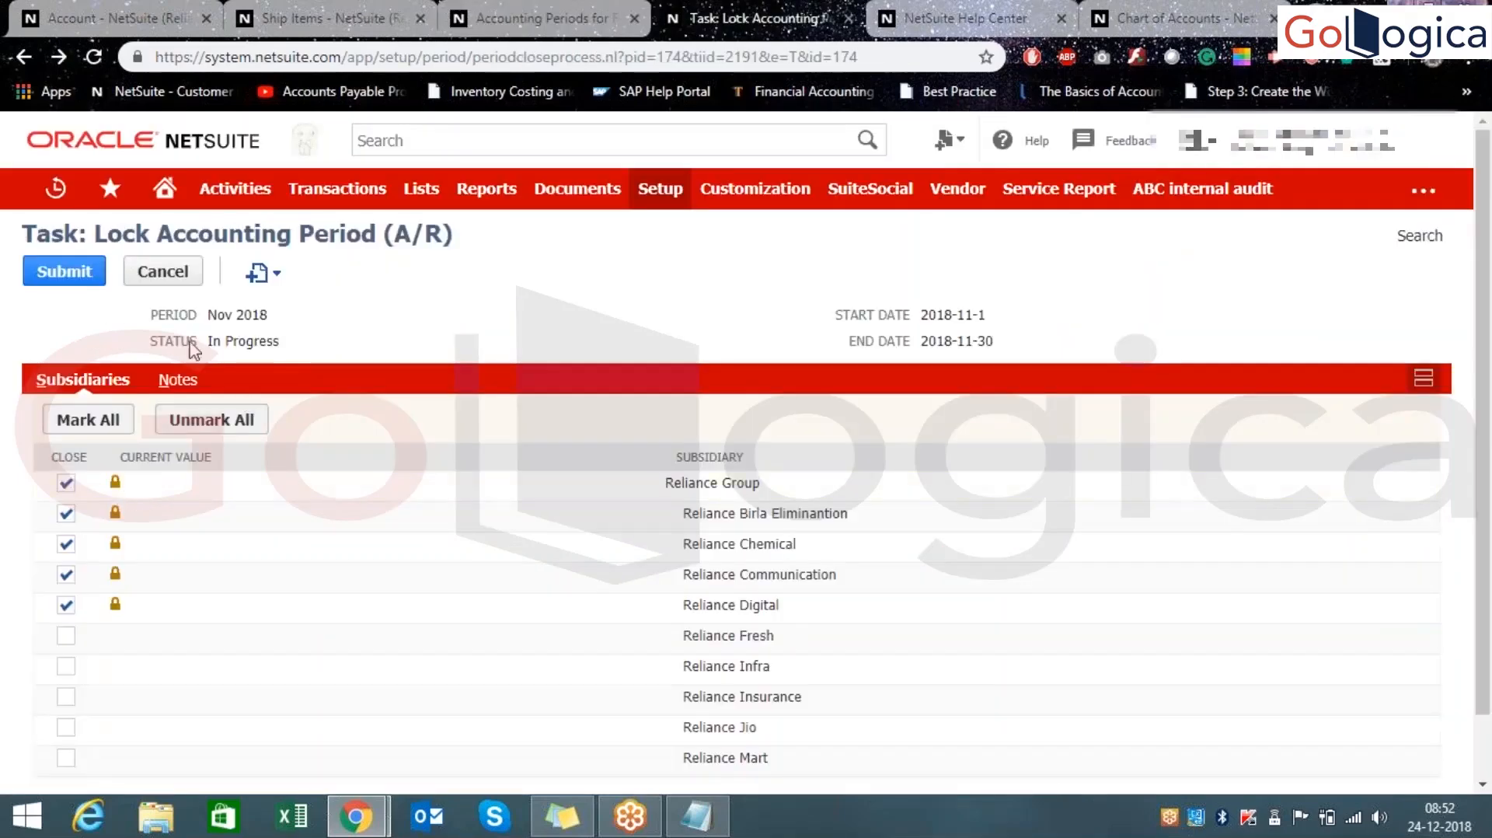
- Resubmit the Nov 2018 A/R lock task and check the month's A/R transactions status in the period list
left_click(67, 280)
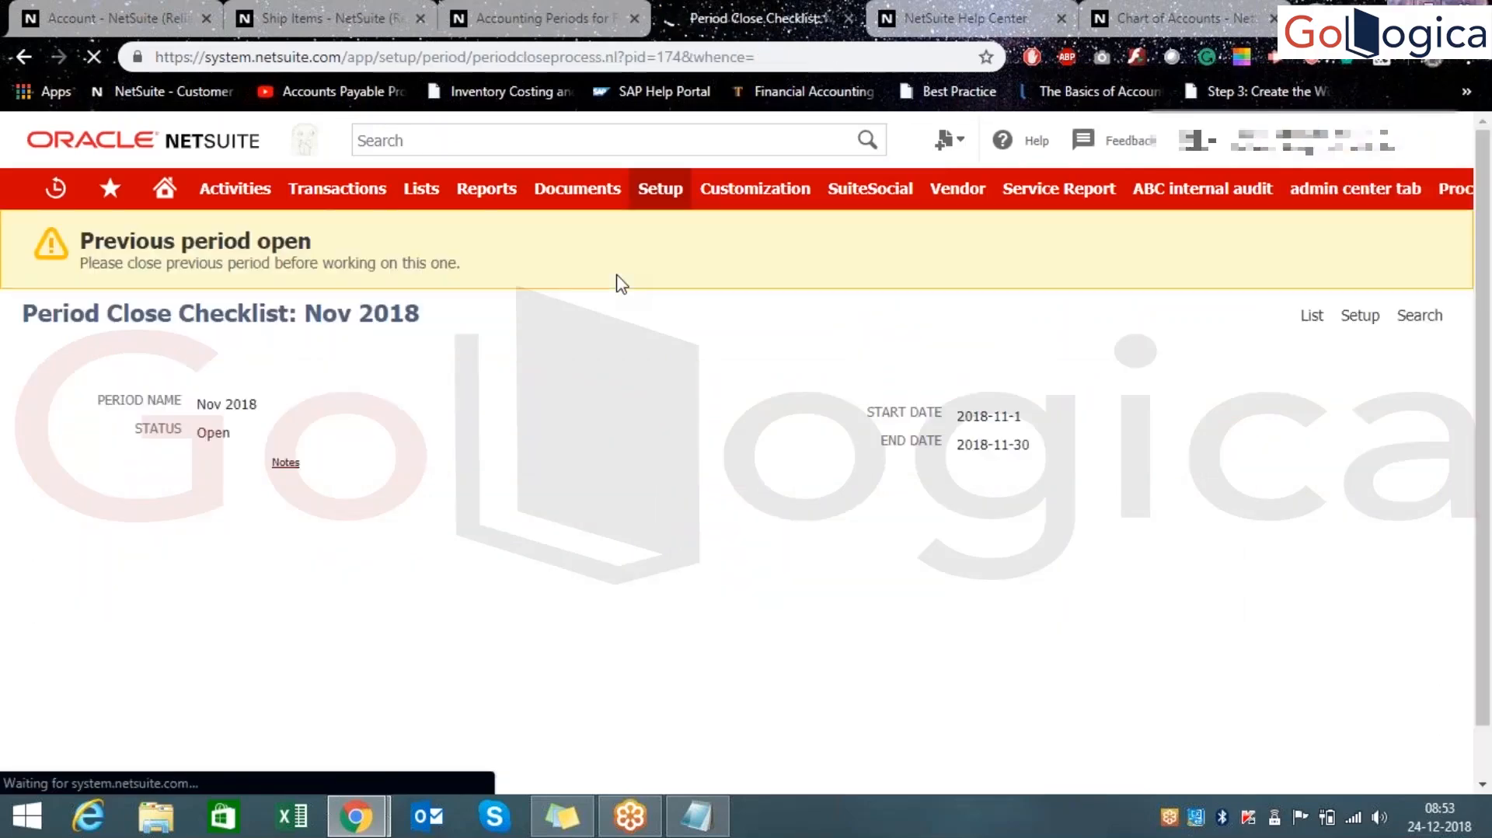
left_click(1332, 317)
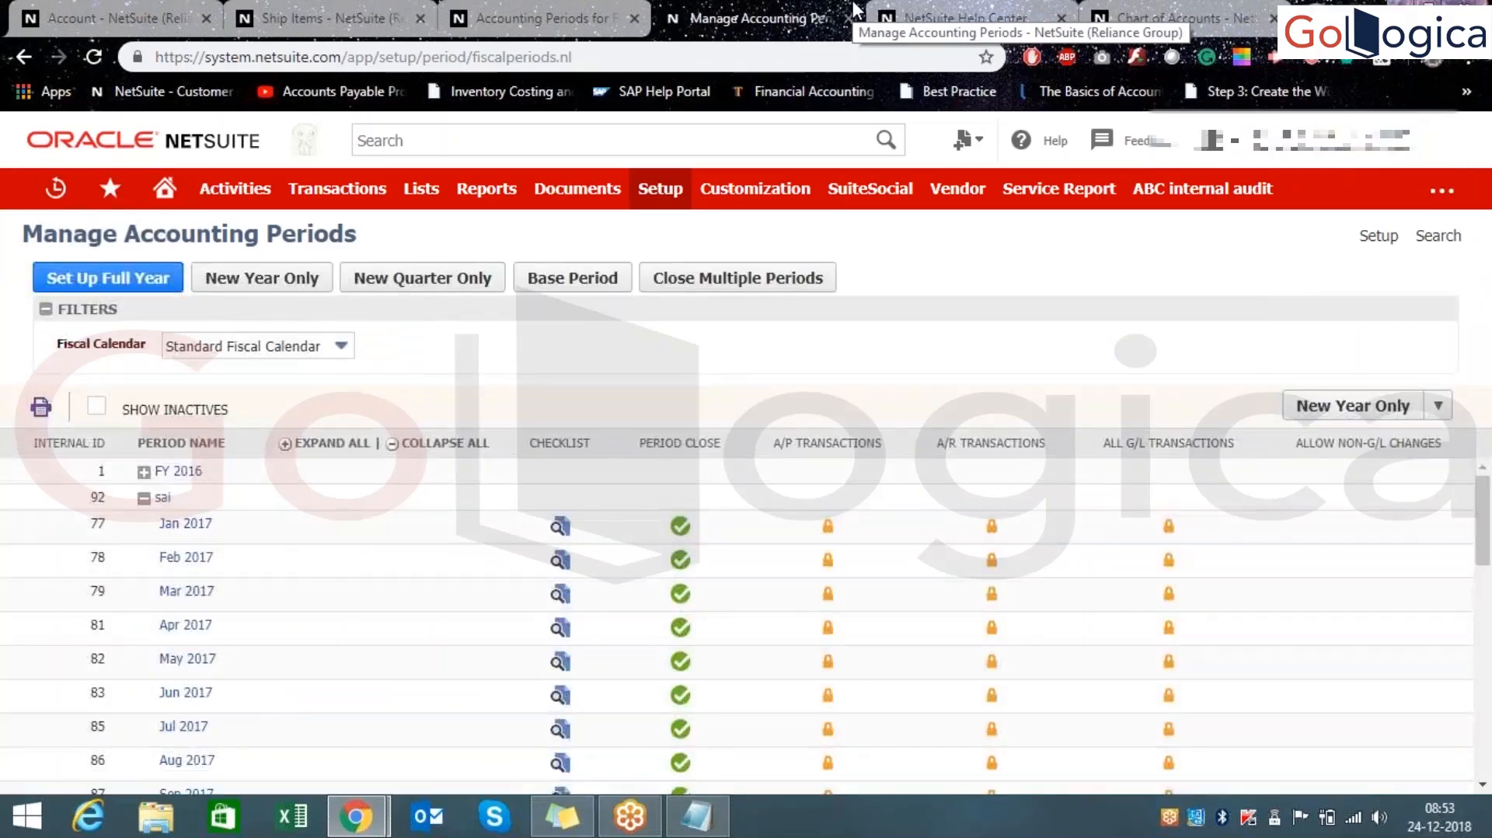
left_click_drag(1485, 527, 1442, 708)
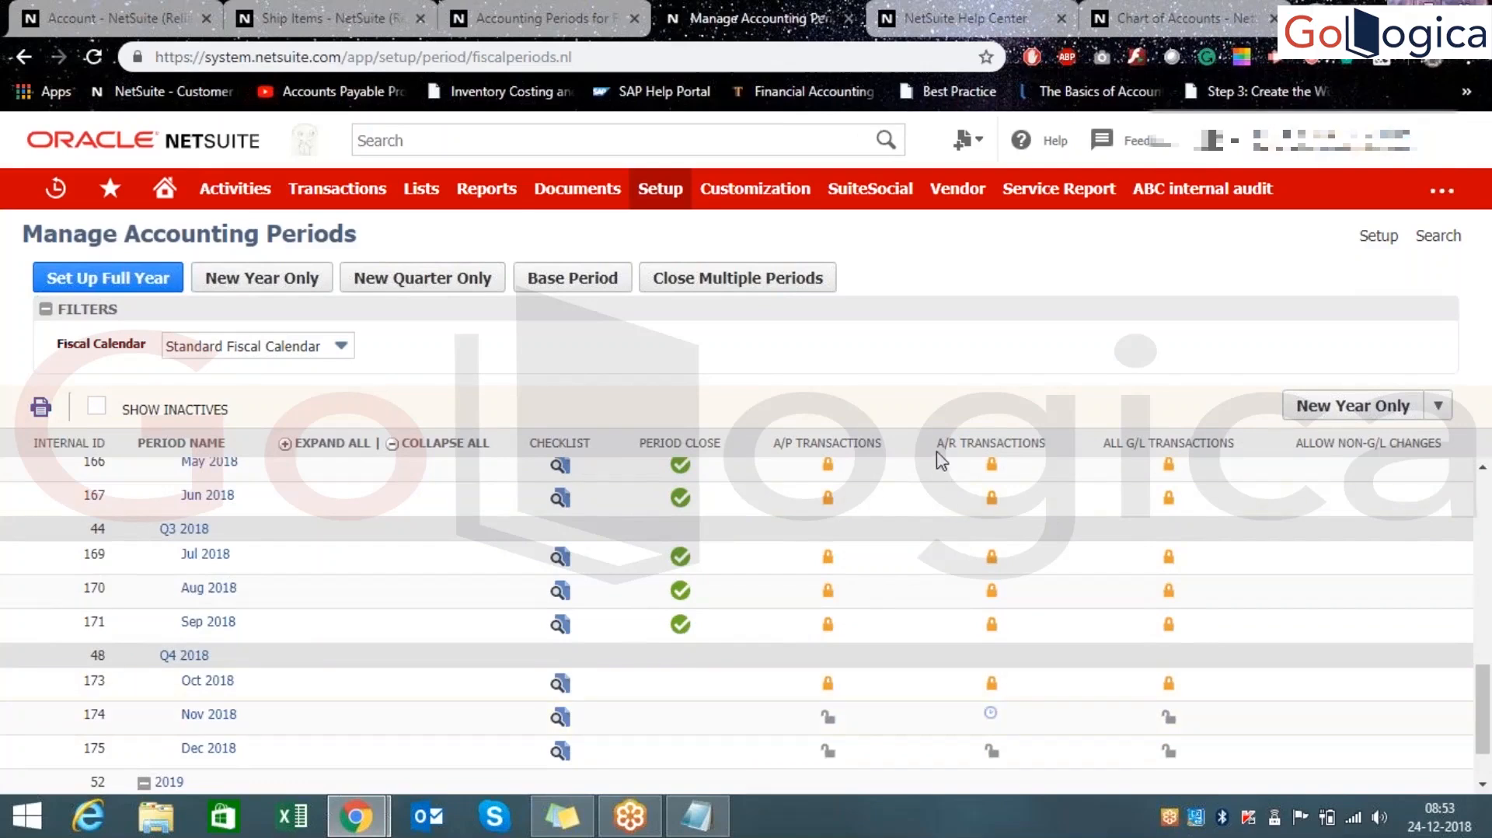
left_click_drag(935, 447, 1044, 447)
left_click(988, 719)
mouse_move(992, 714)
- Open the Sep 2018 base period, view its fiscal calendar assignments, and return to the period list
left_click(207, 621)
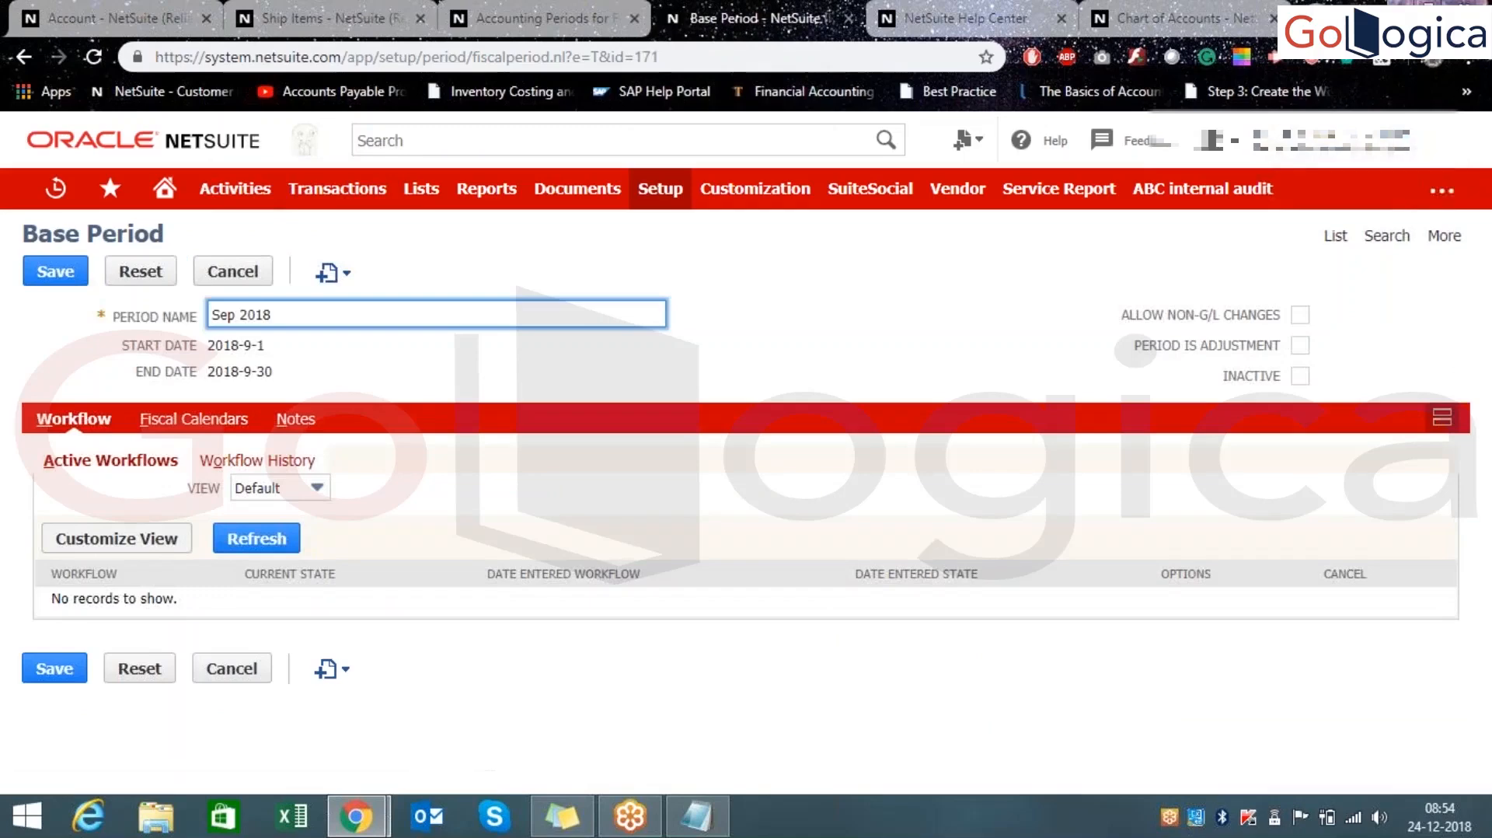
left_click(203, 424)
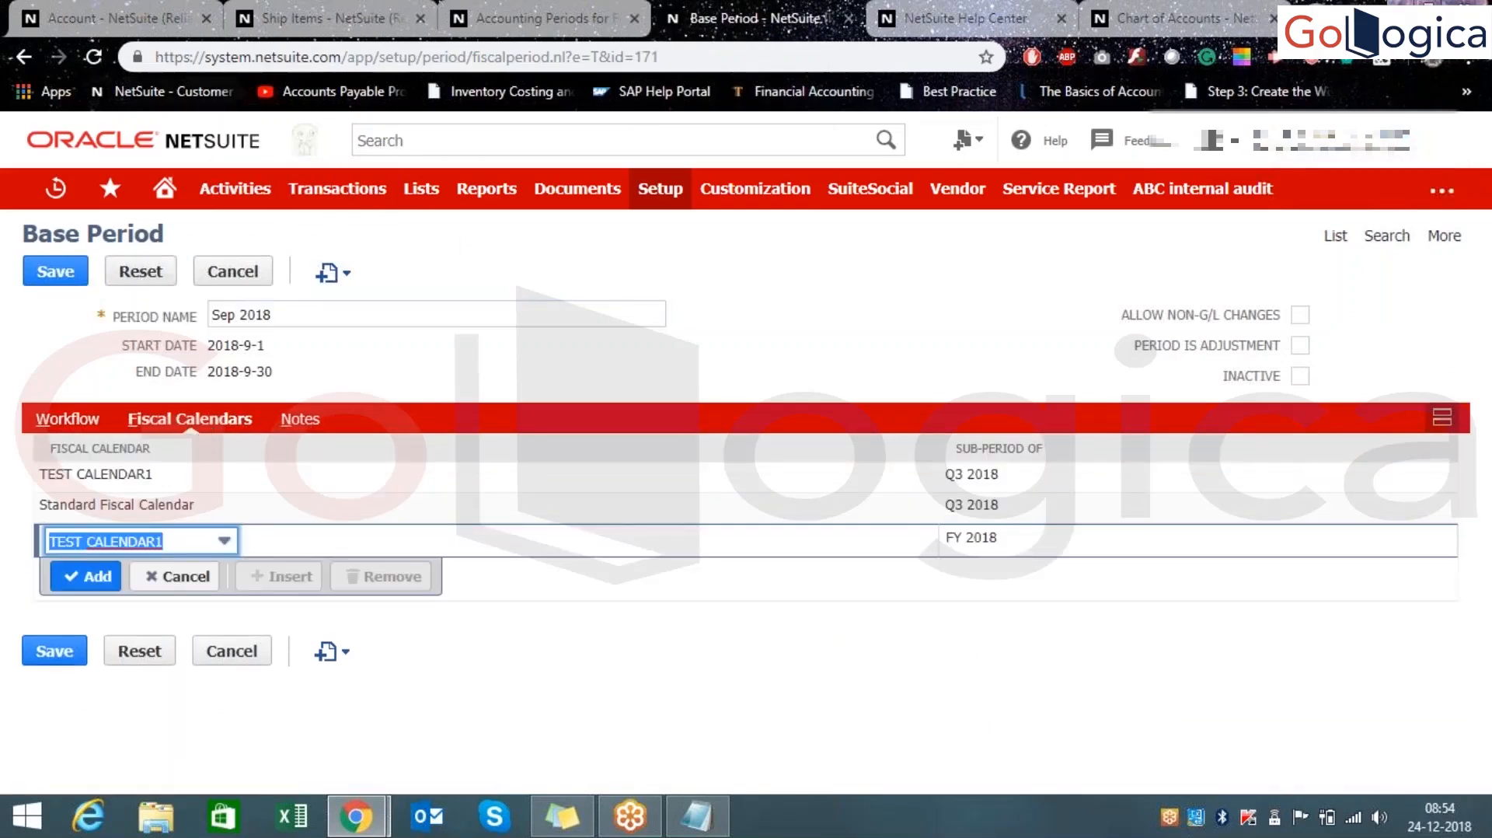
left_click(23, 59)
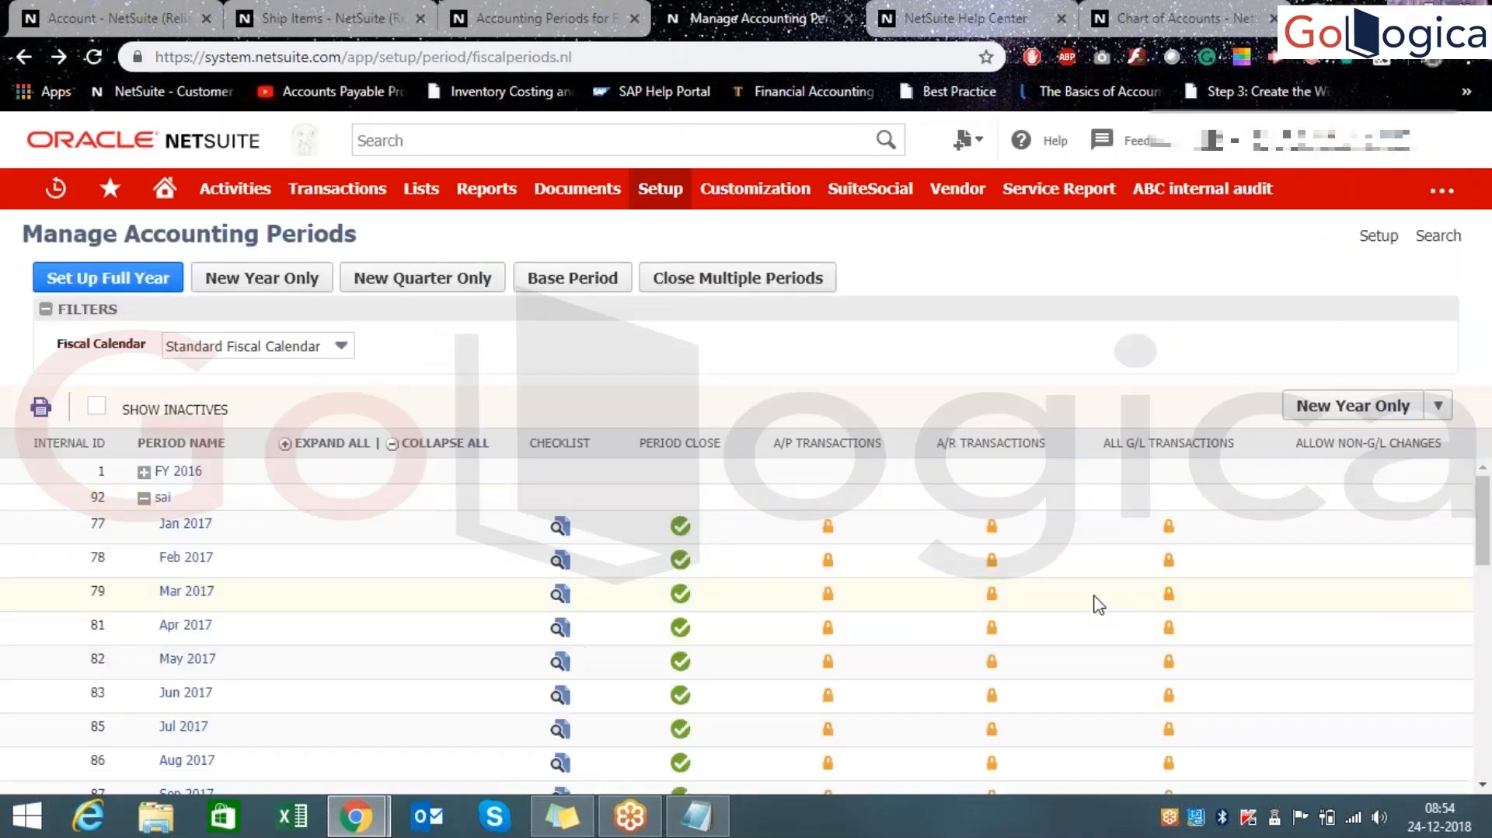
- Open the period close checklist for Sep 2018 and review the status of its tasks
left_click_drag(1489, 545, 1488, 759)
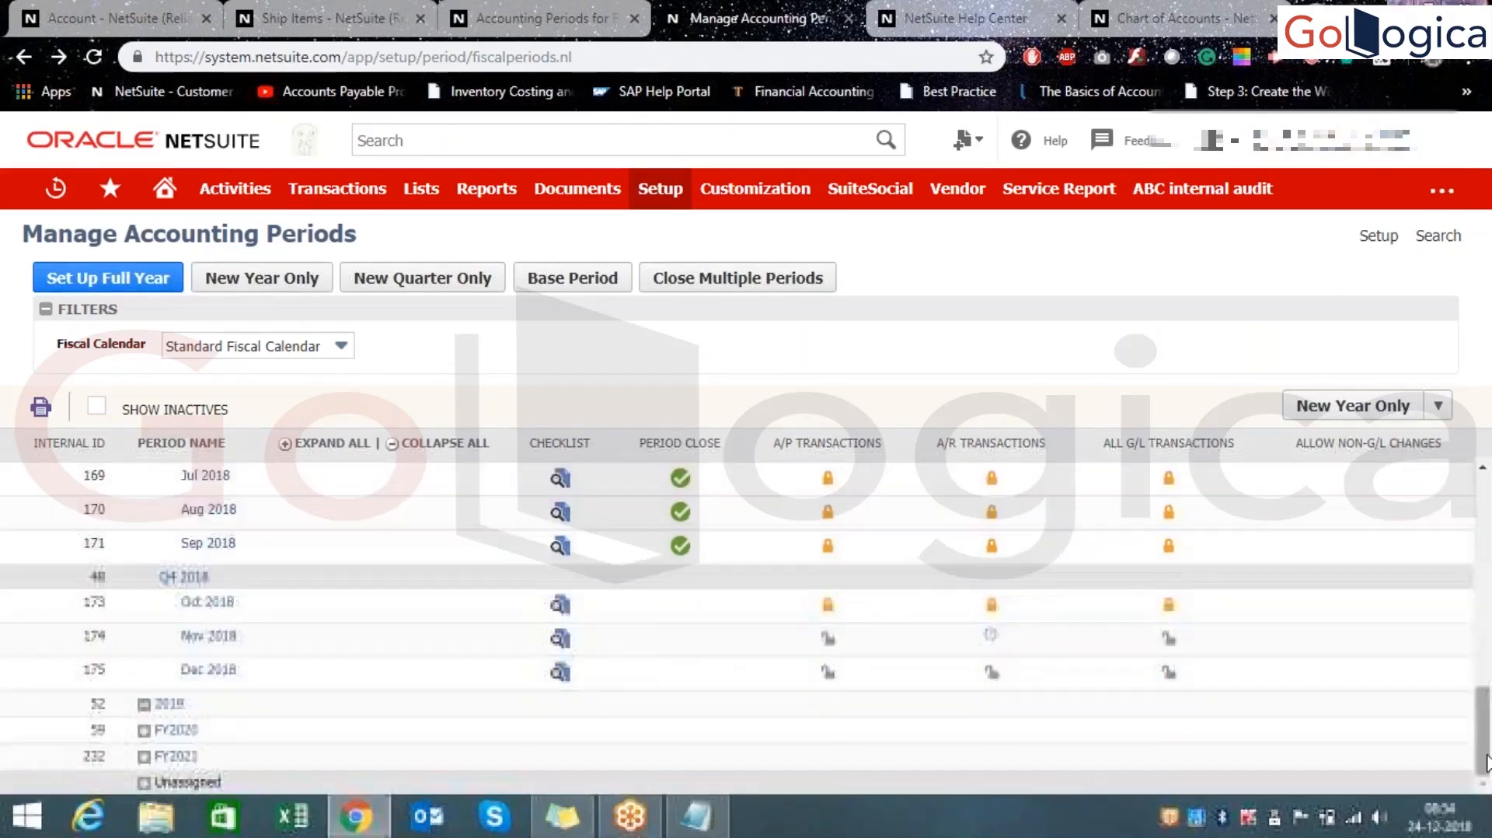
left_click(556, 547)
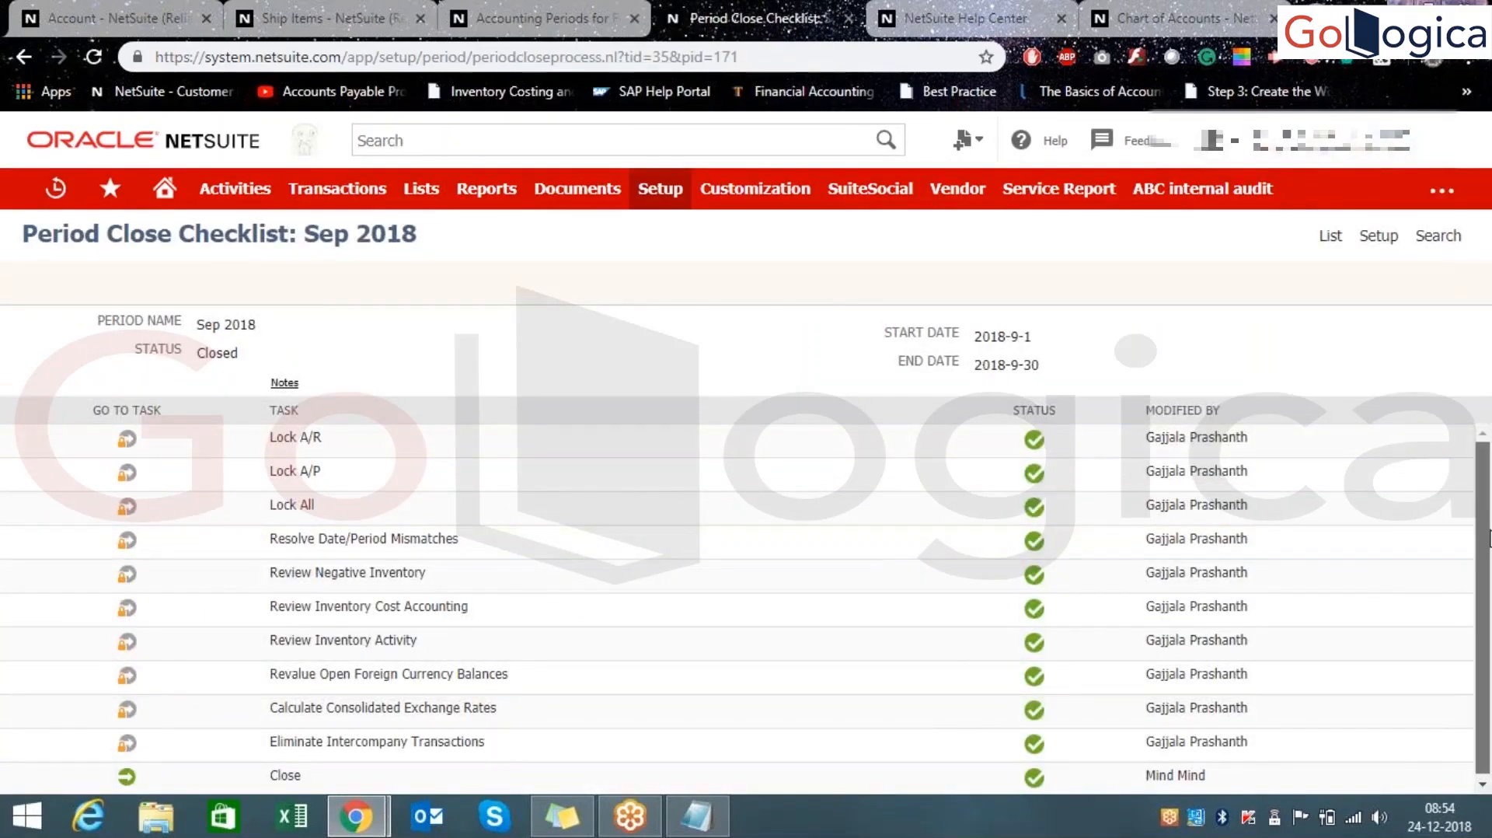
left_click_drag(1490, 542, 1364, 661)
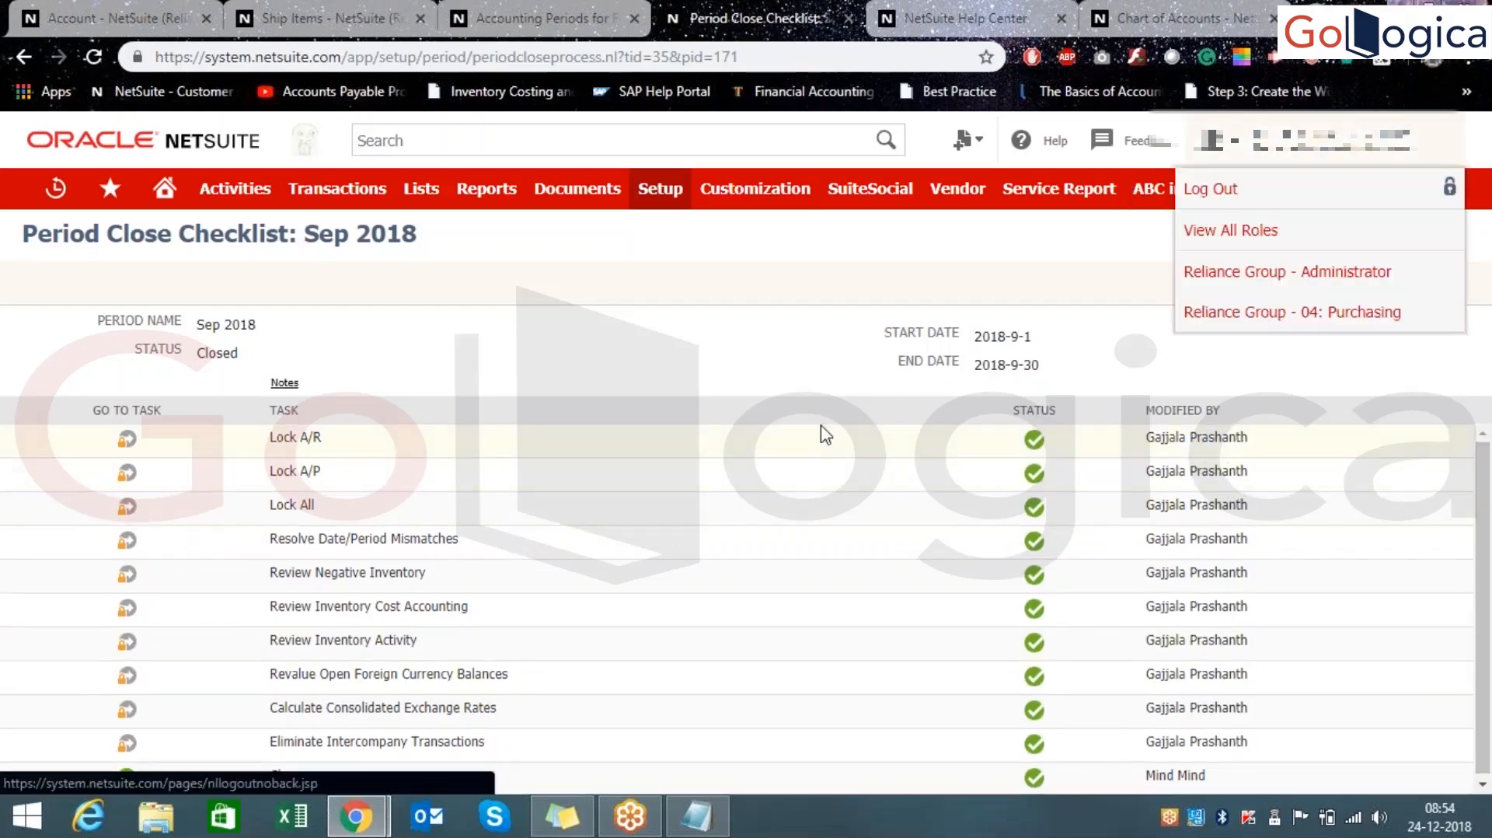
- Reopen the Sep 2018 period from its Close task with the justification "To Post Transactions....." and accept reopening all subsequent periods
left_click(127, 777)
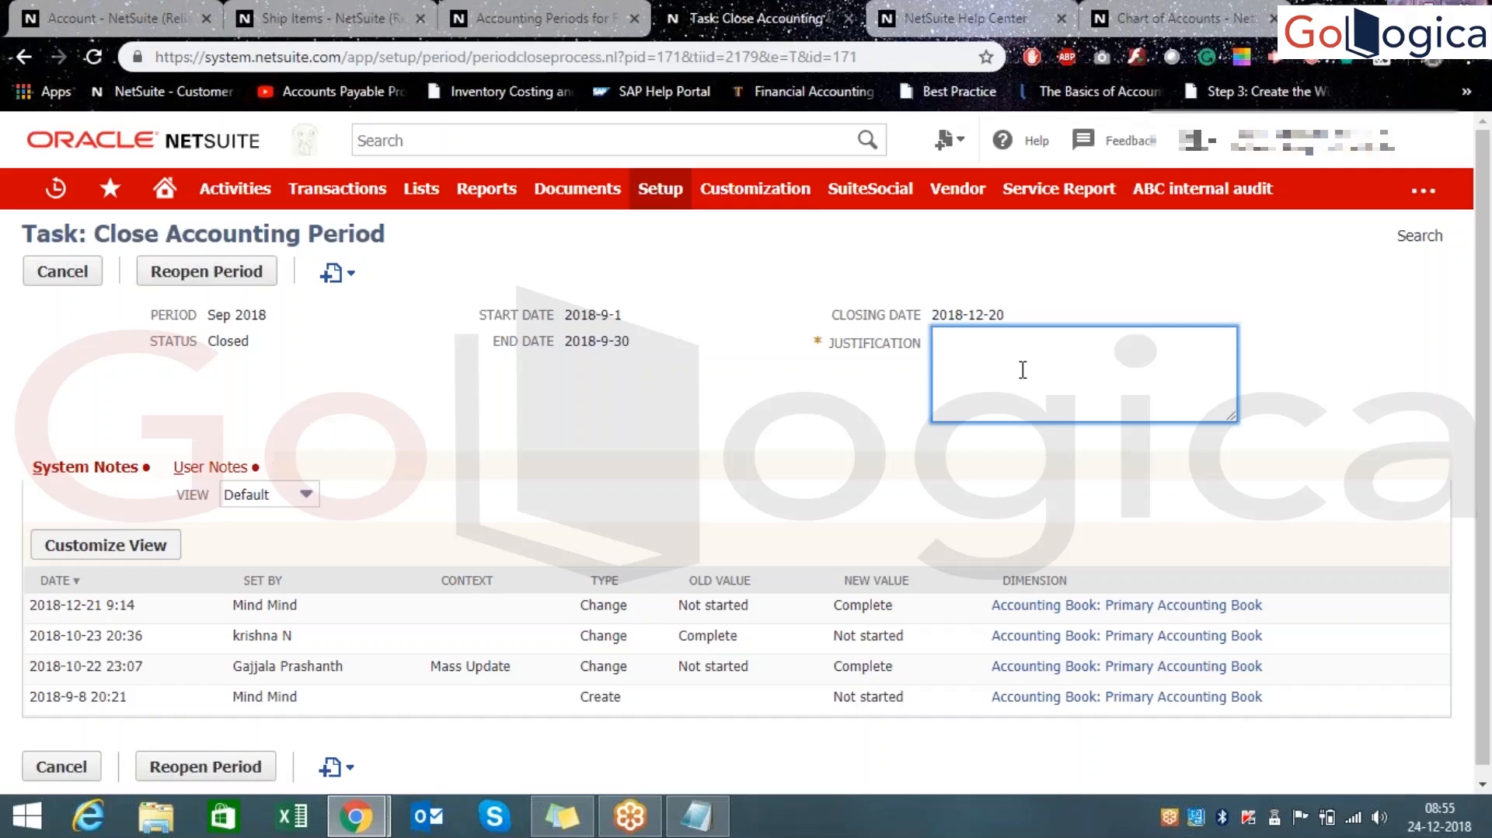
type("ost")
type("To Po")
type("st Trans")
type("actions.....")
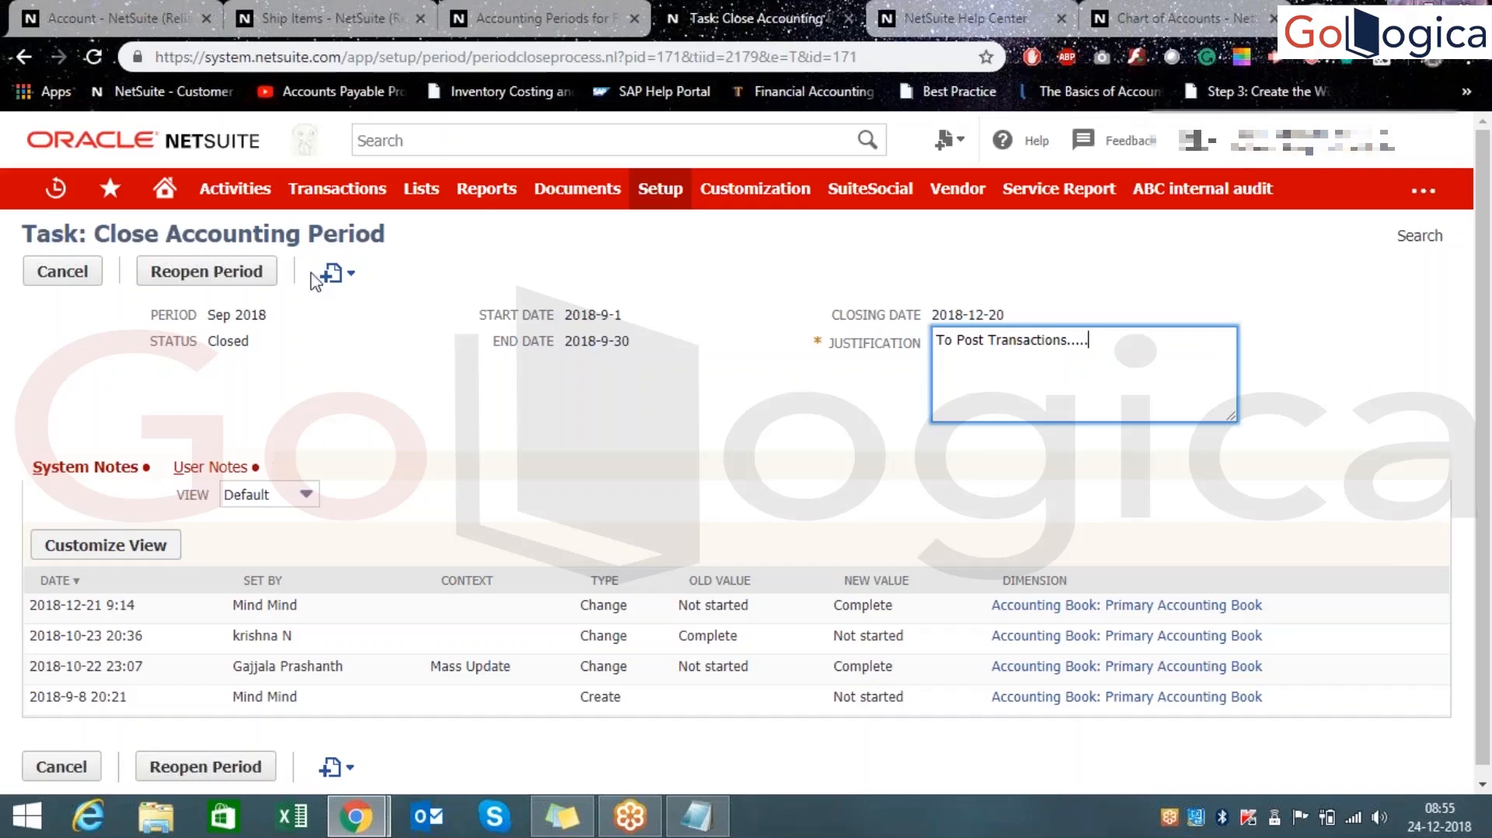
left_click(249, 274)
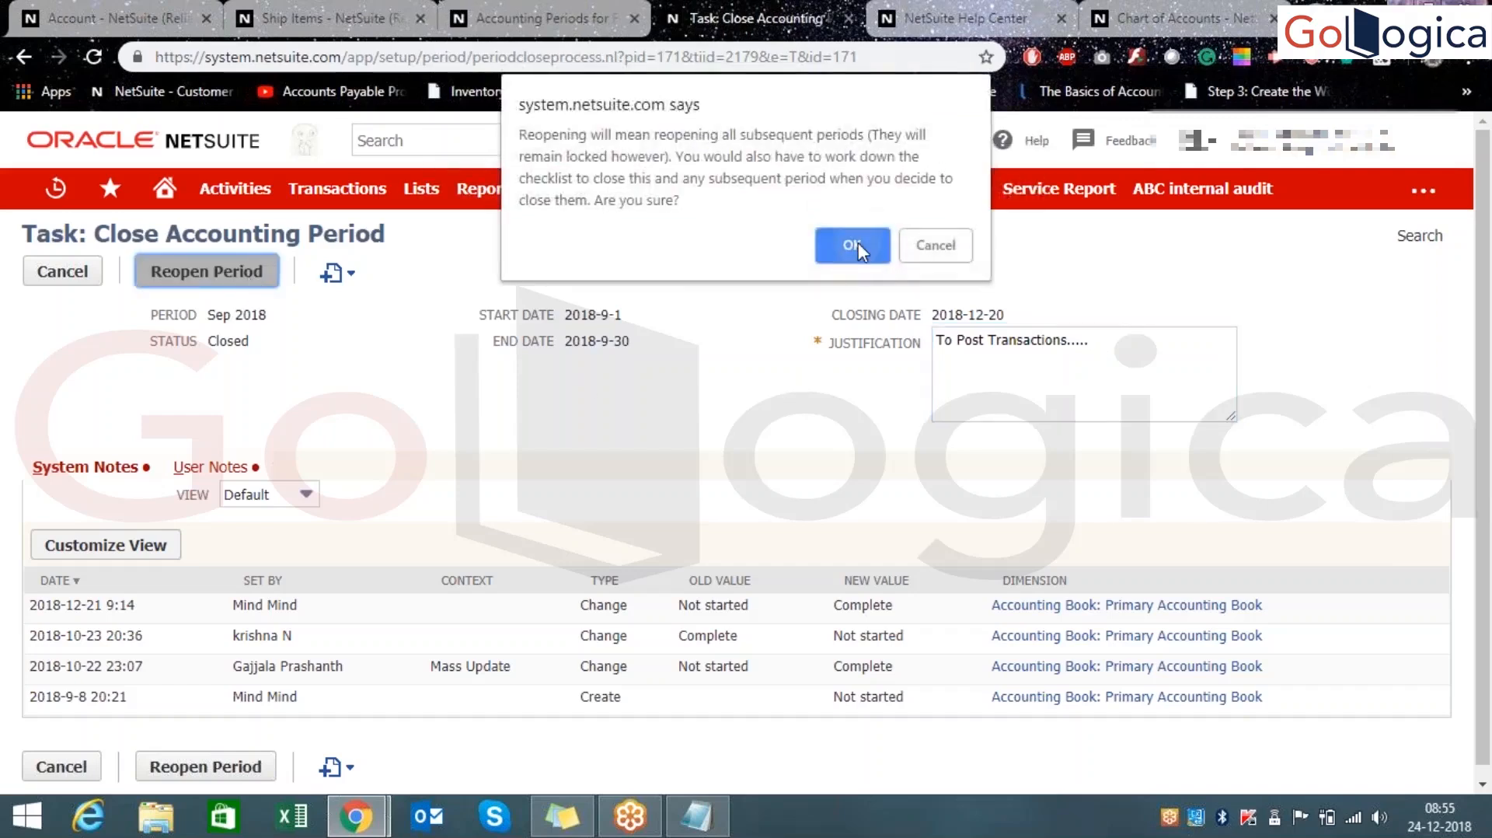
left_click(858, 242)
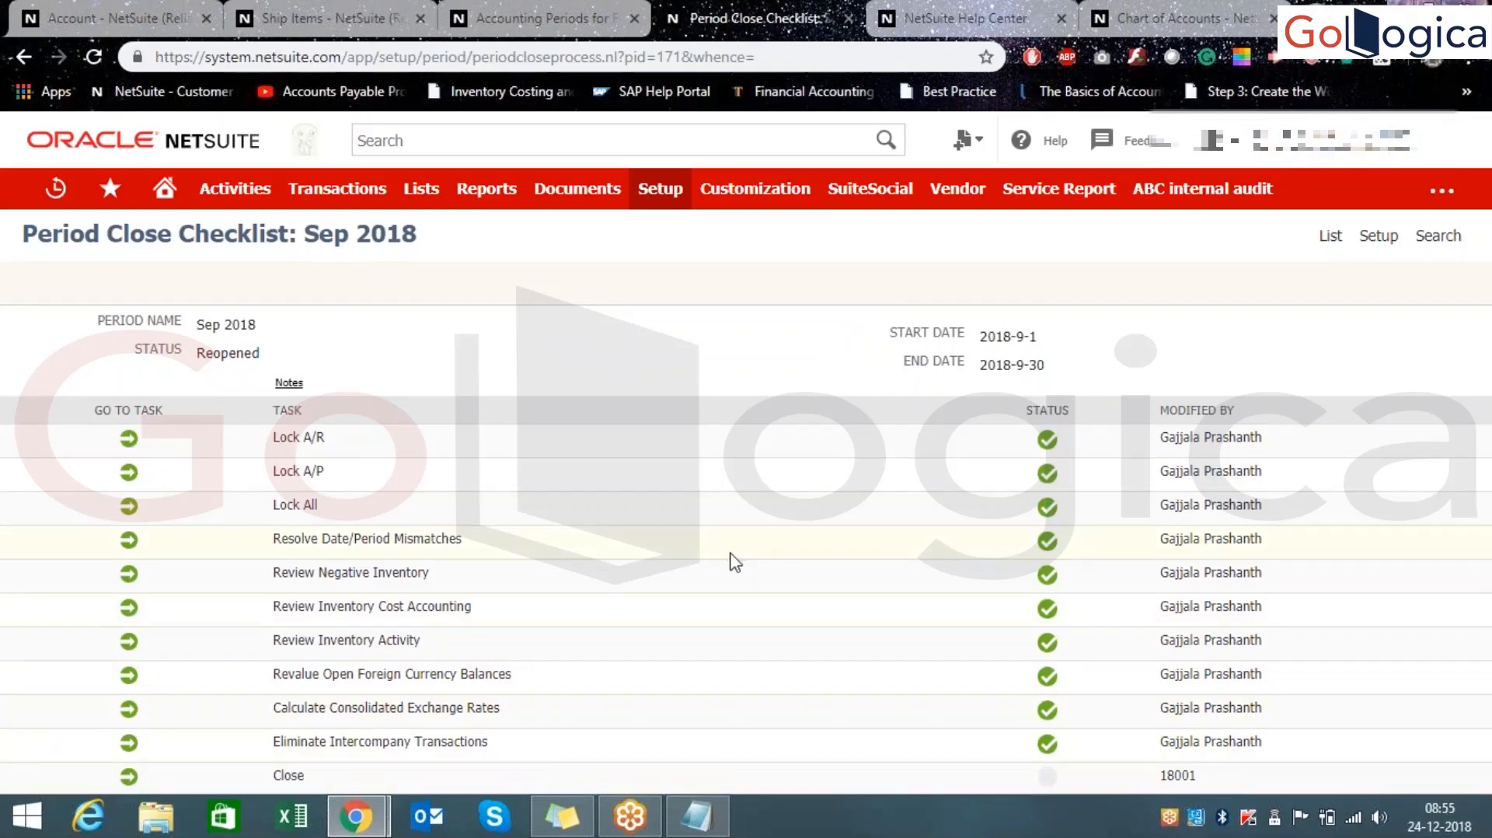
left_click(535, 1)
left_click(701, 3)
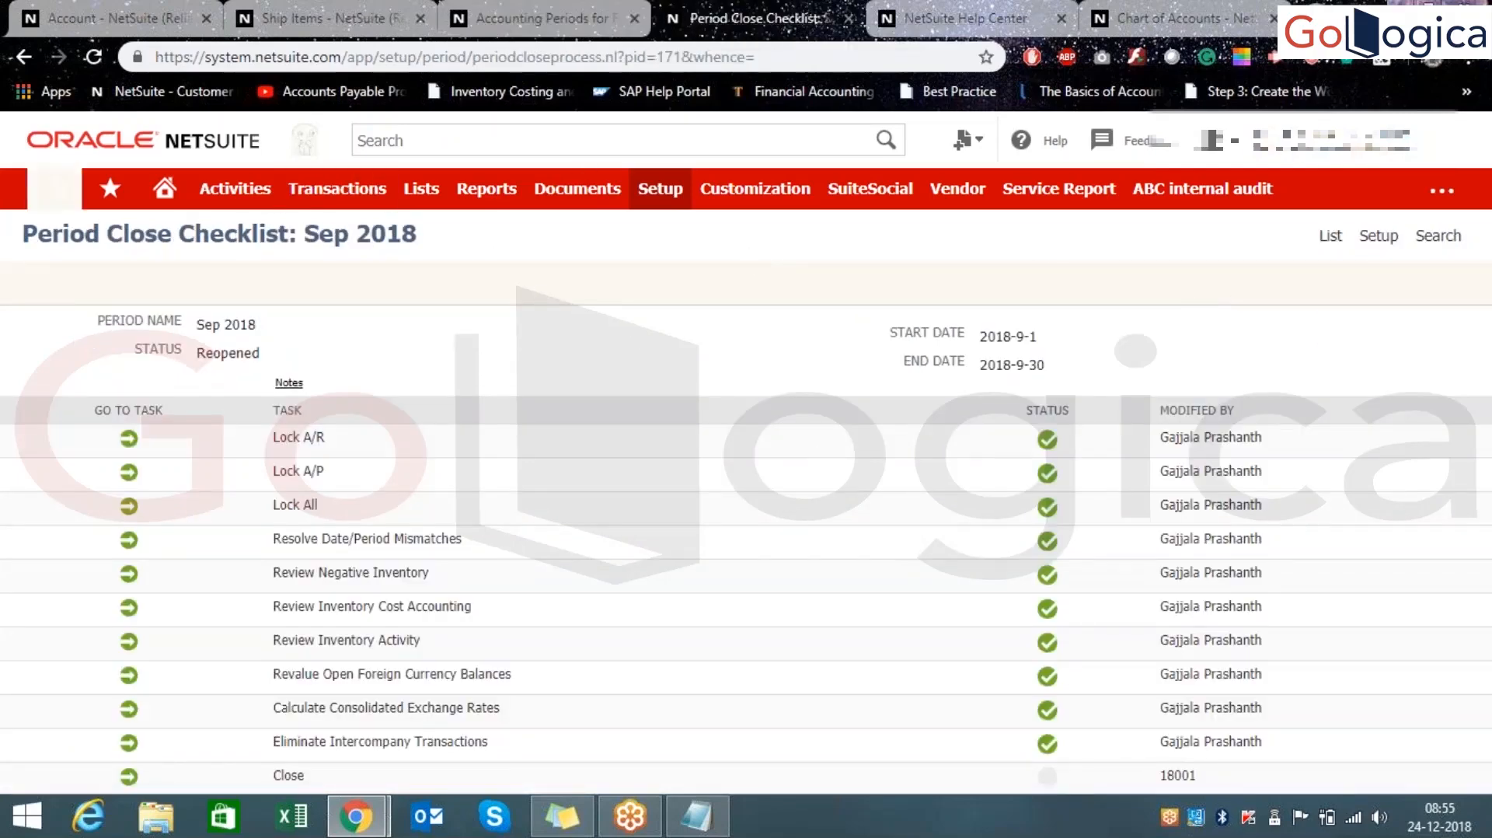
- Look through the accounting setup options for general ledger management, preferences, financial statements and taxes, including tax types, codes, schedules and groups
mouse_move(660, 202)
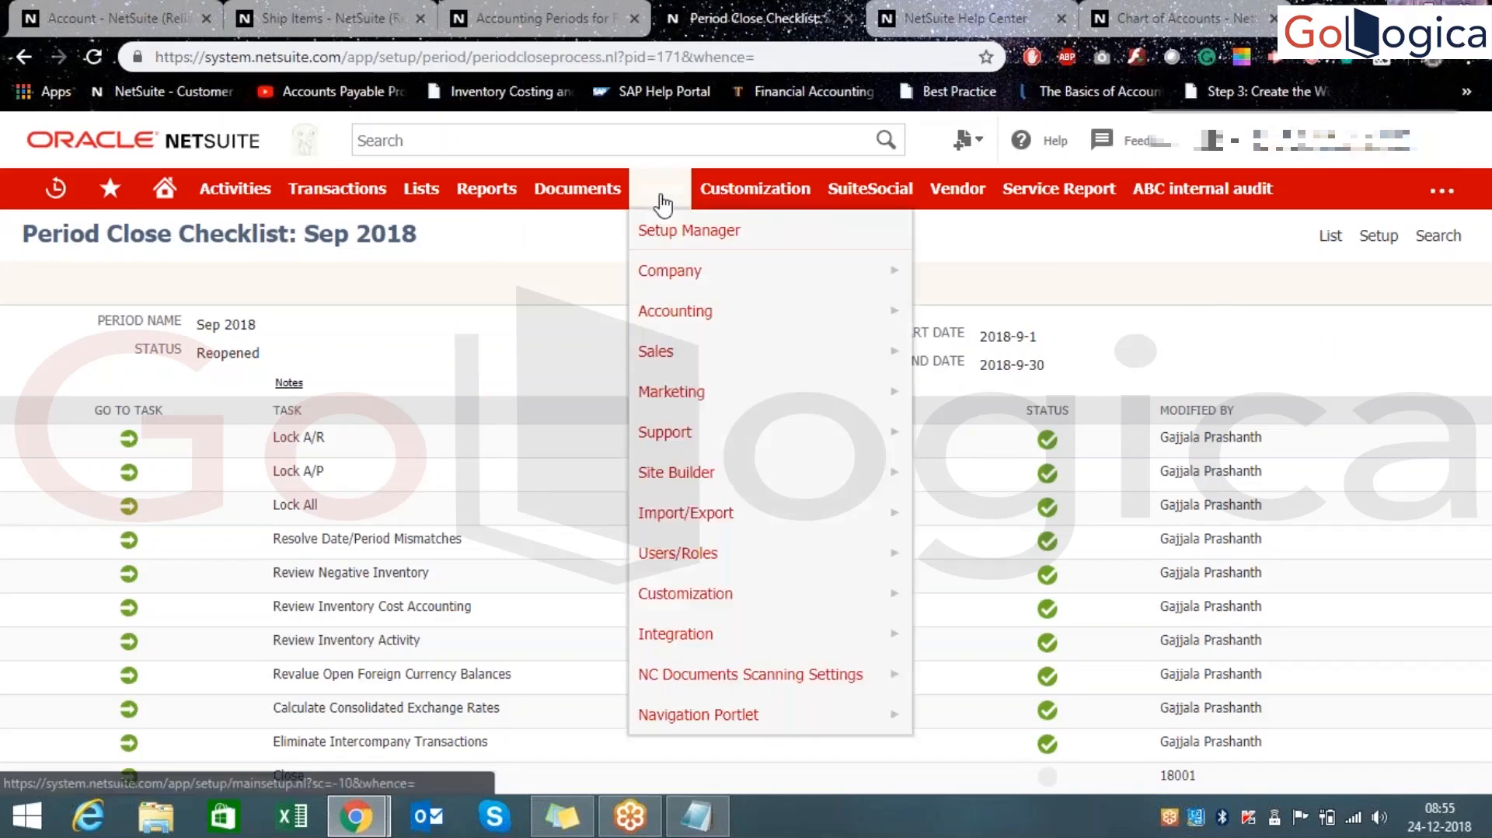
mouse_move(752, 313)
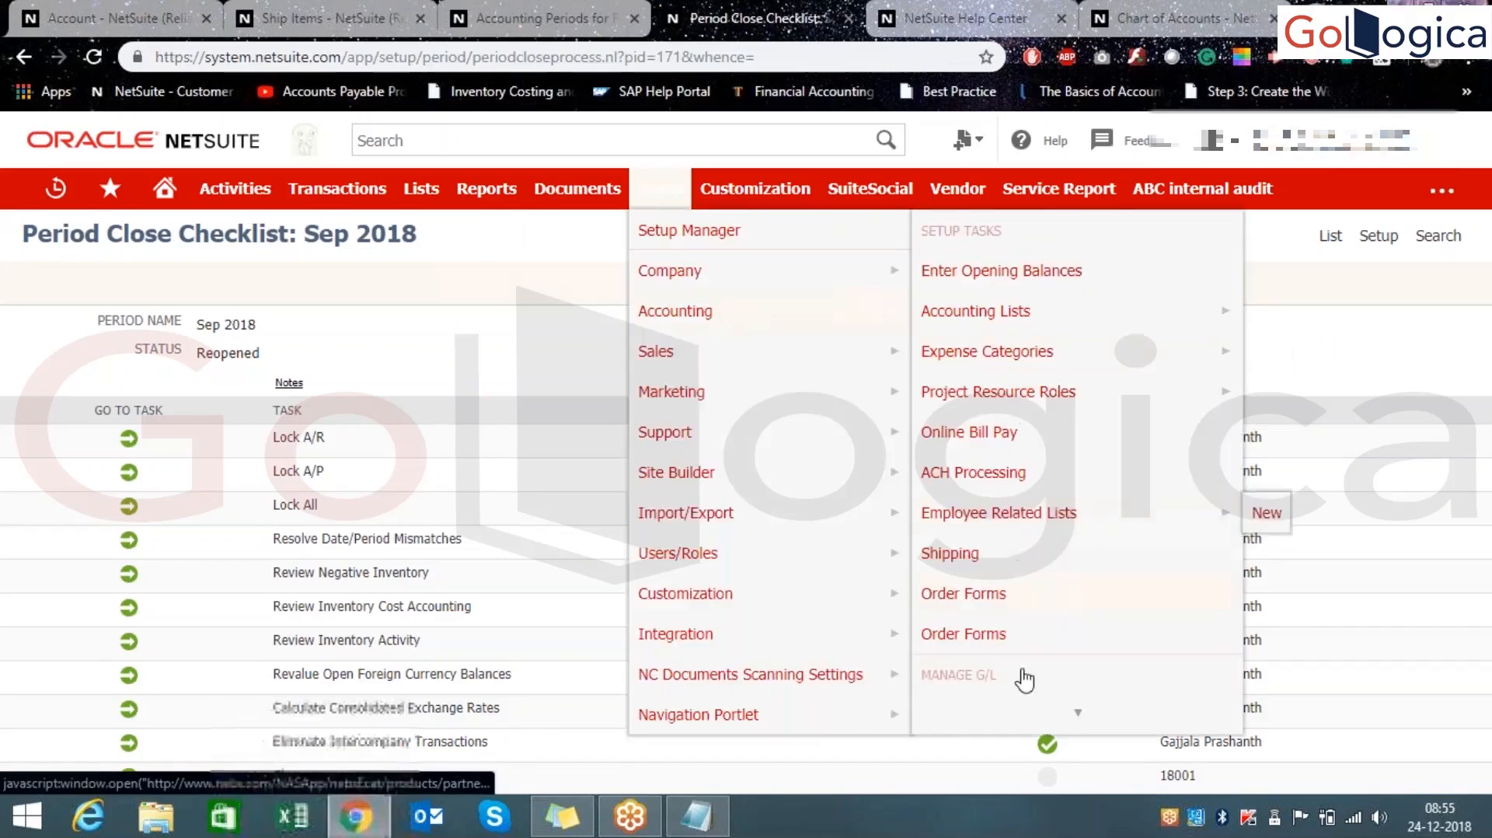
scroll(1018, 710, "down", 3)
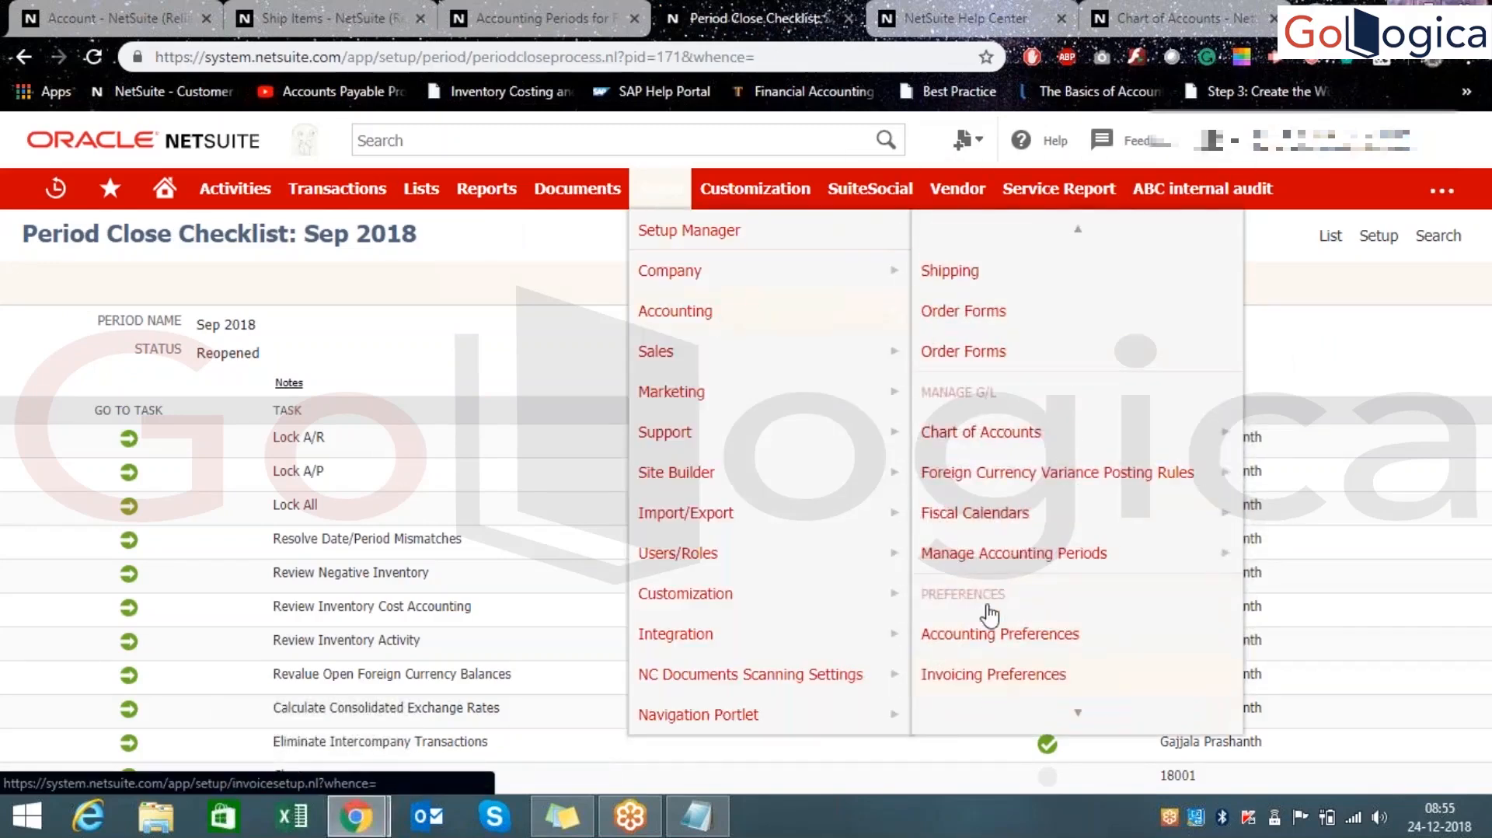
scroll(984, 661, "down", 4)
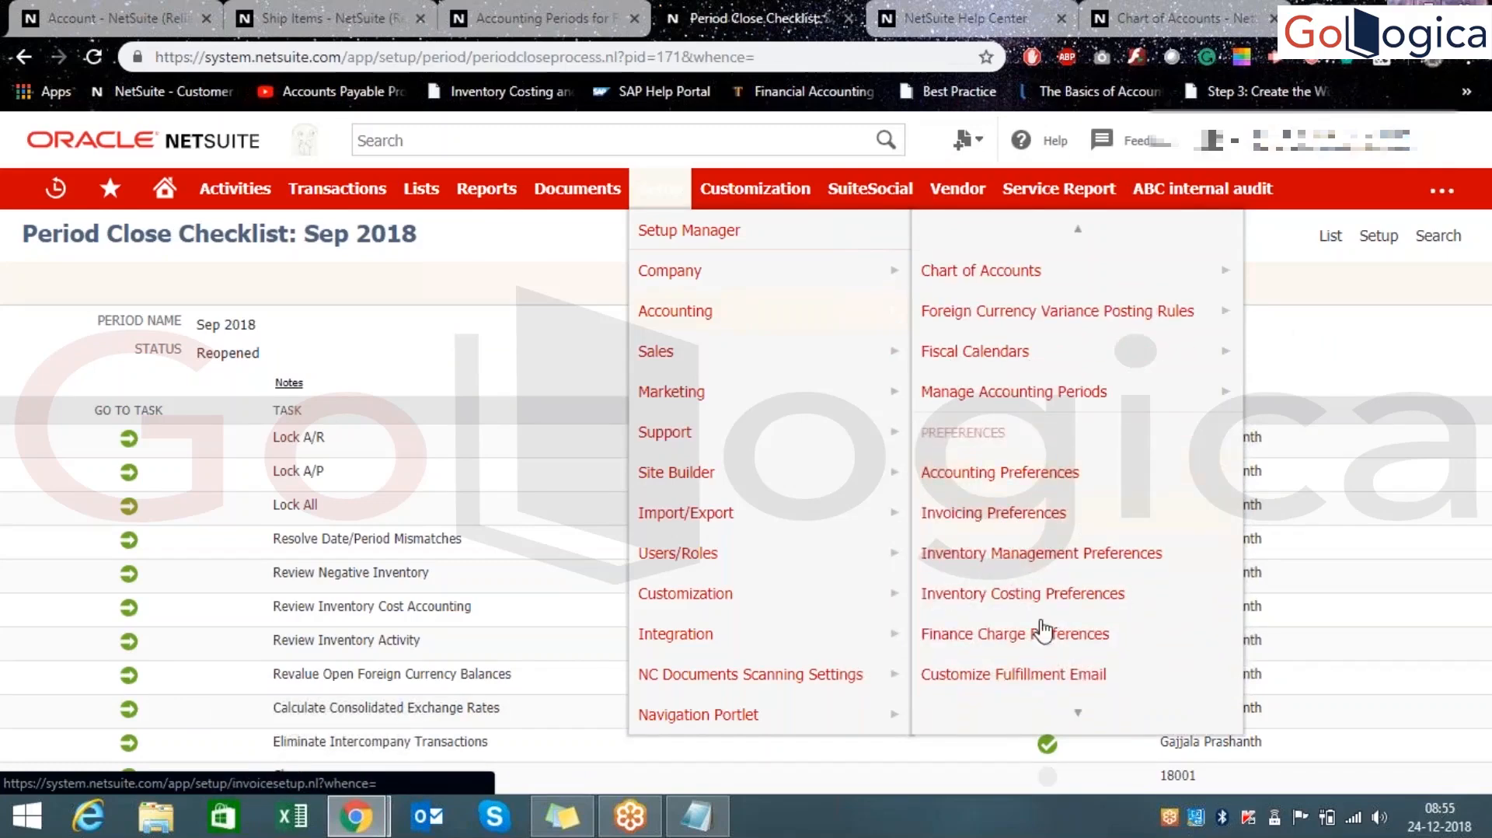
scroll(1026, 365, "down", 3)
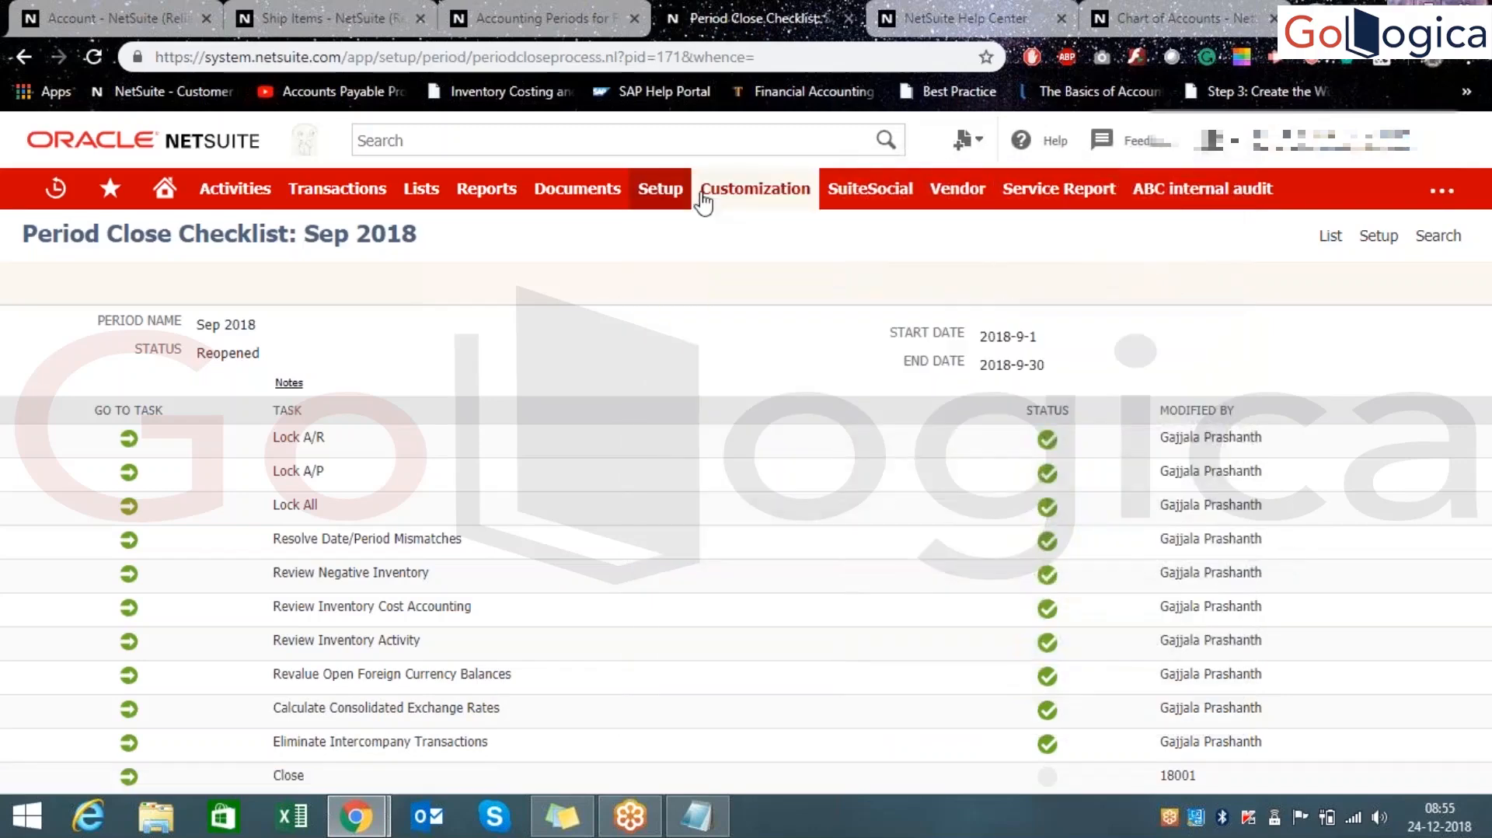
mouse_move(708, 320)
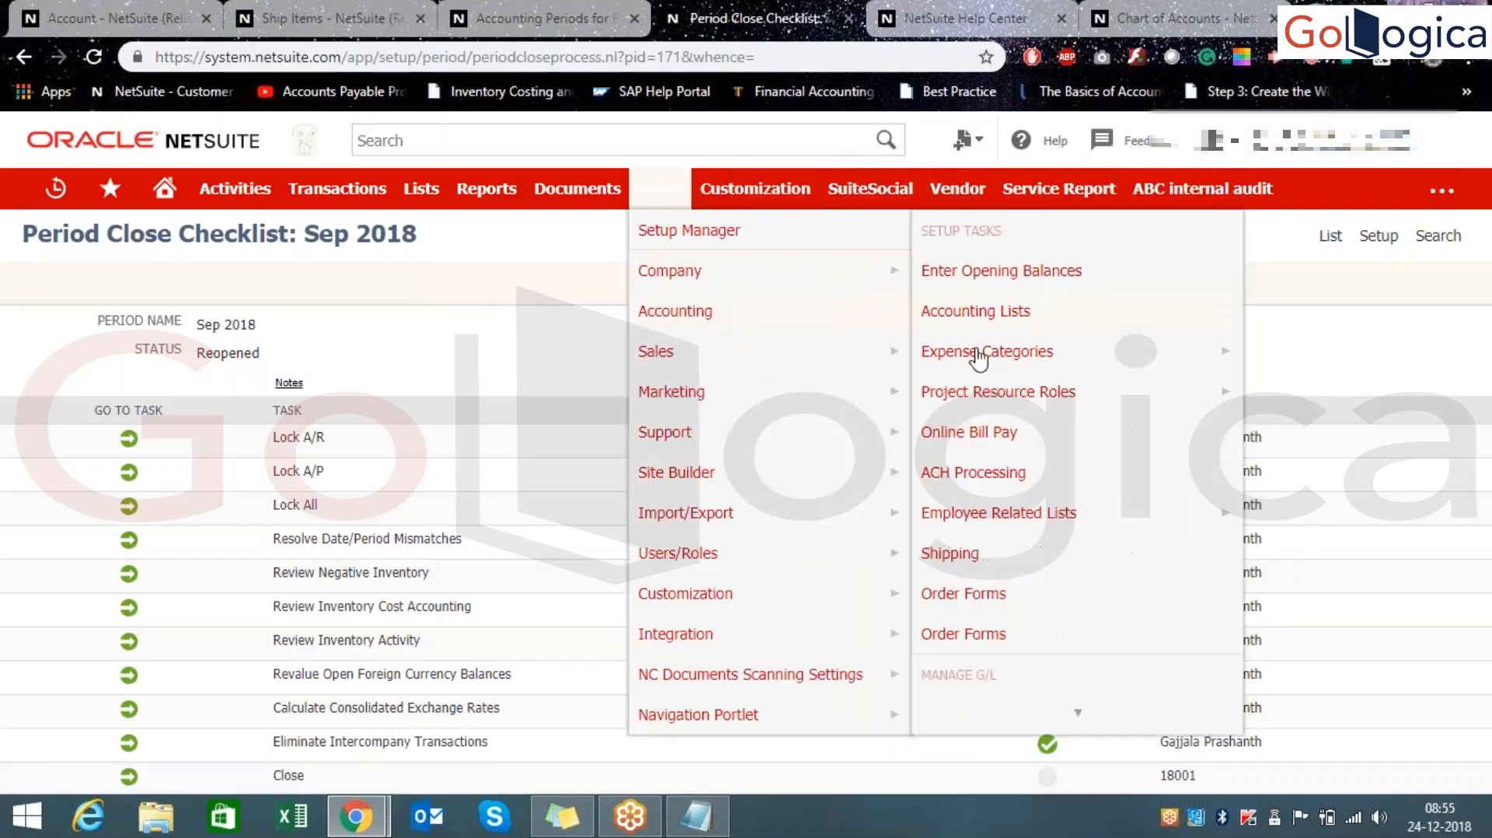
scroll(980, 661, "down", 5)
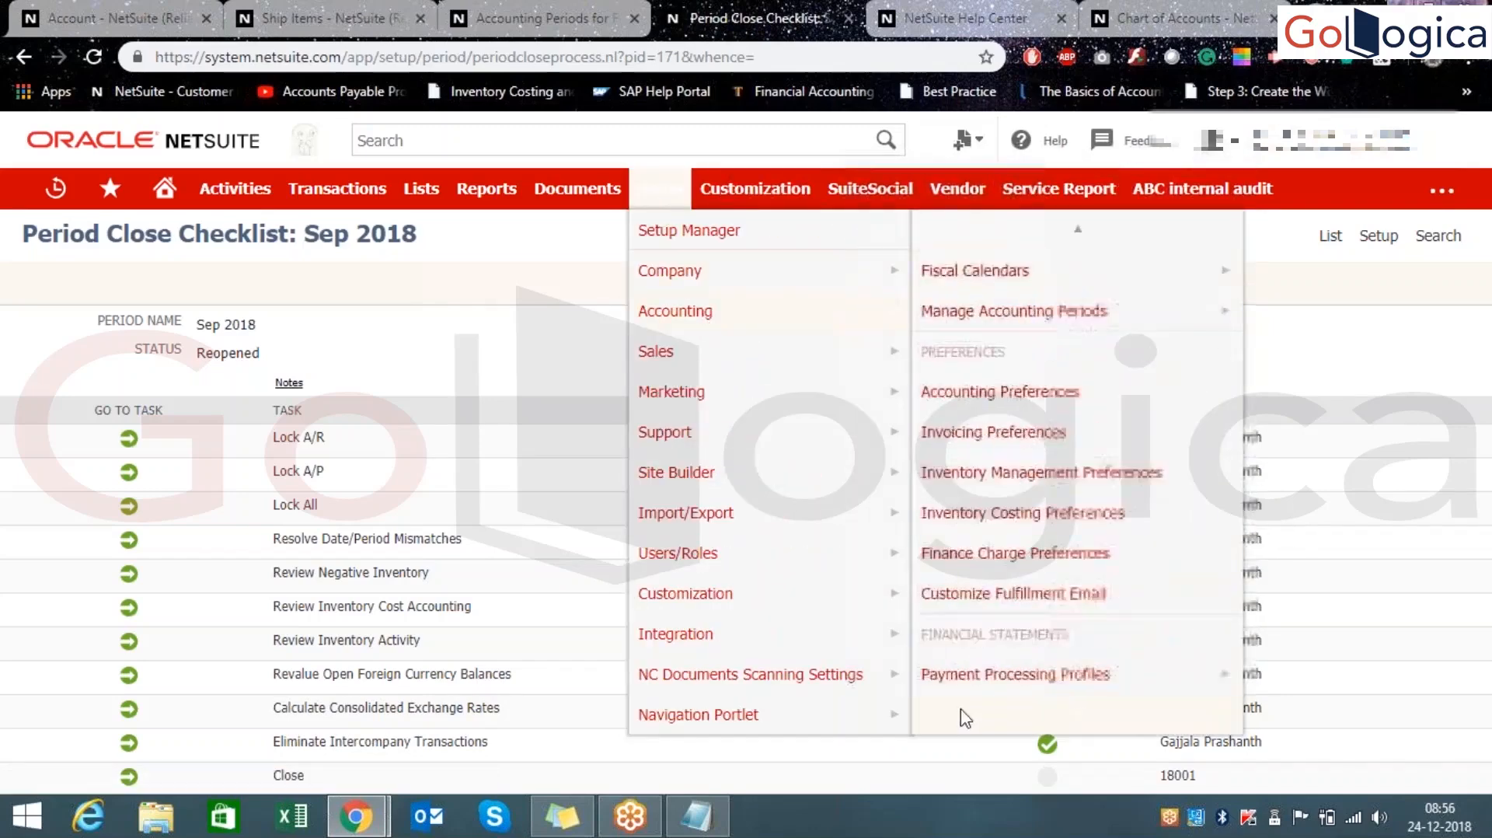
scroll(966, 632, "down", 4)
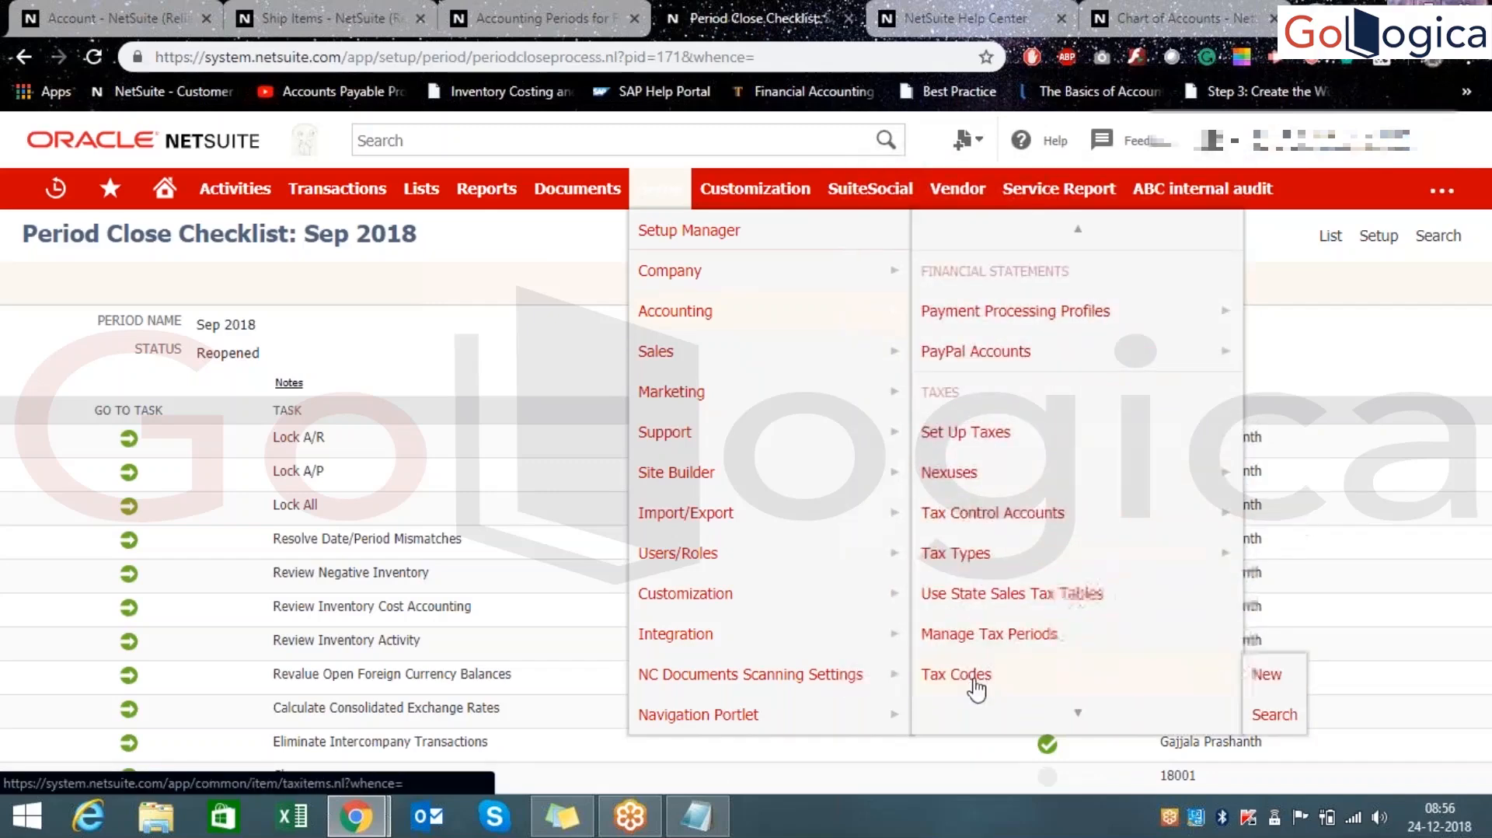
mouse_move(970, 714)
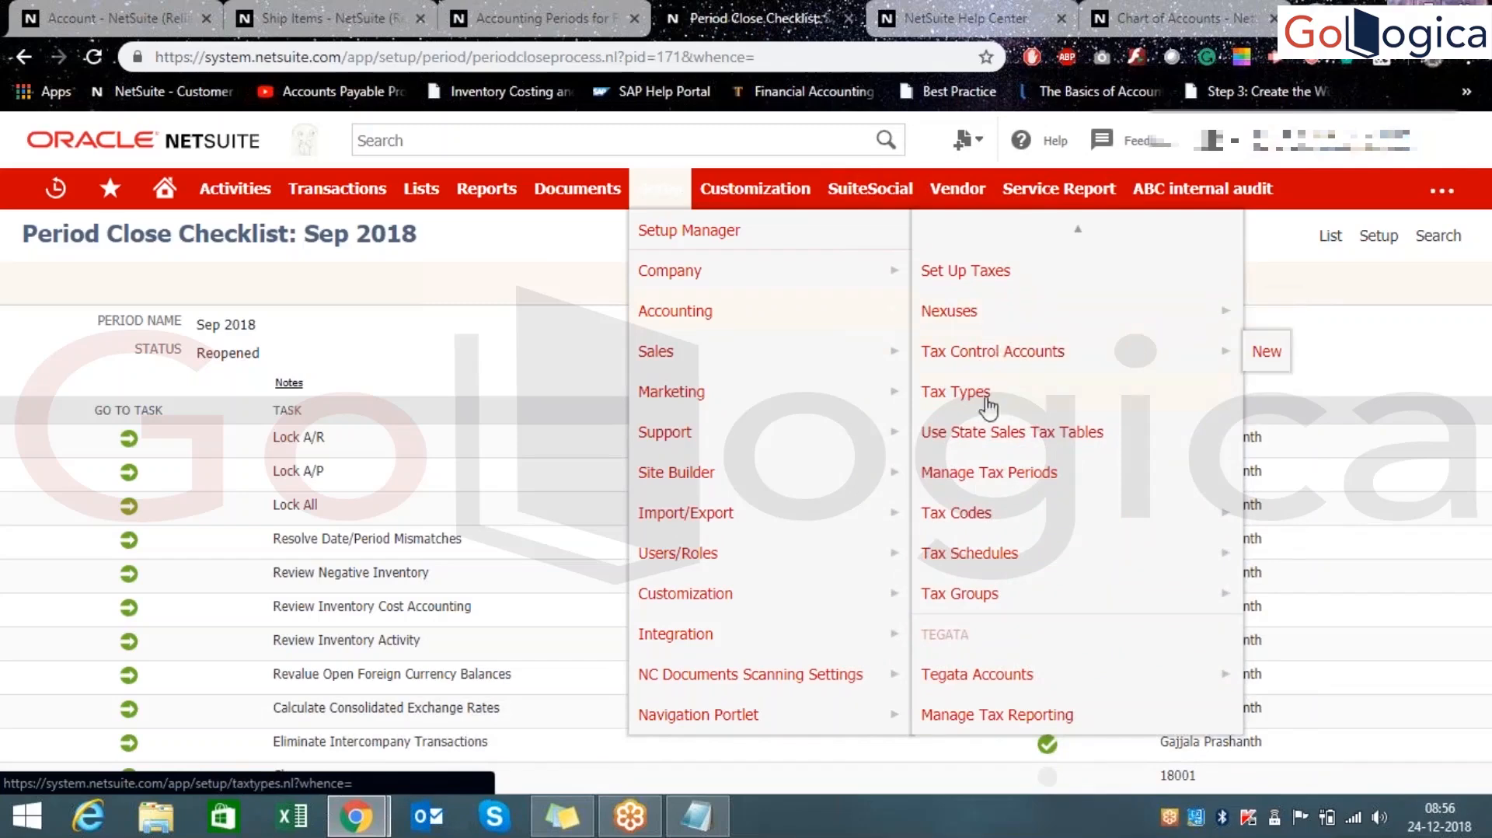
mouse_move(982, 536)
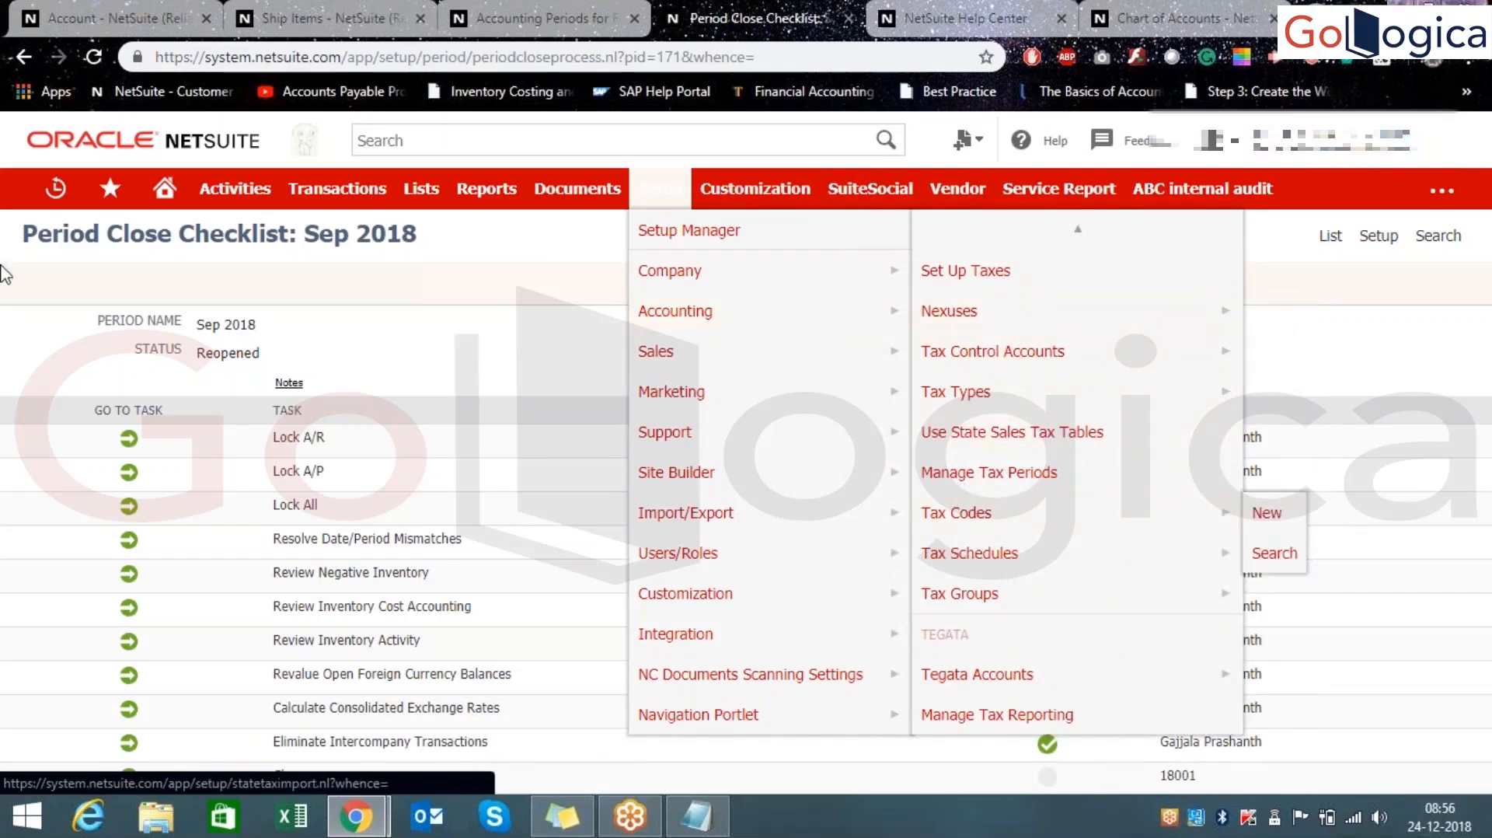